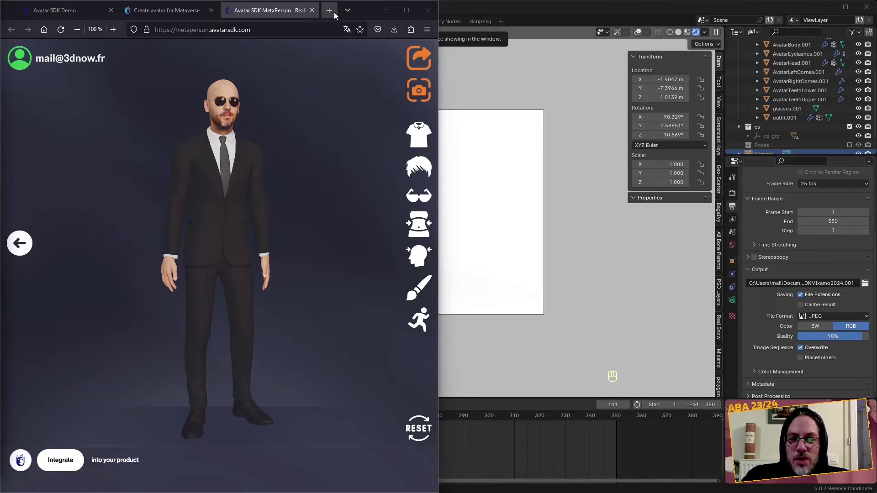
# - Leave camera view, frame the avatar's torso, and split the viewport into two side-by-side areas
pyautogui.click(387, 10)
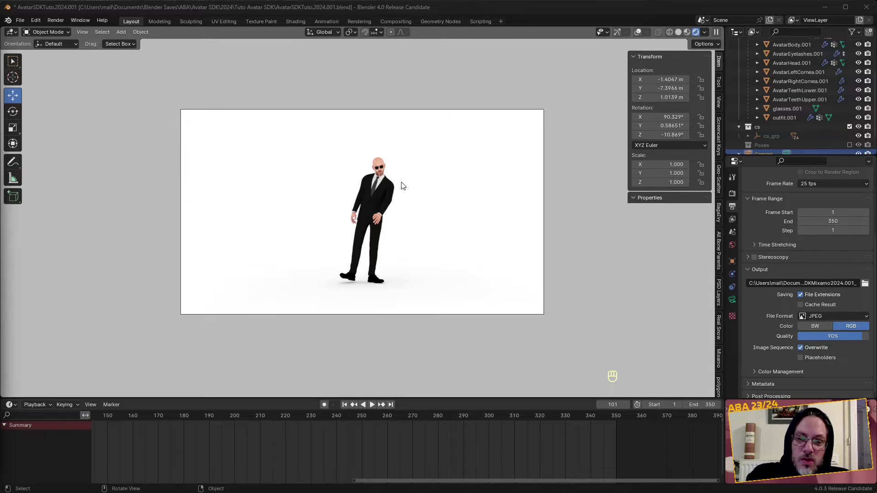
pyautogui.middleClick(391, 175)
pyautogui.scroll(10, 391, 178)
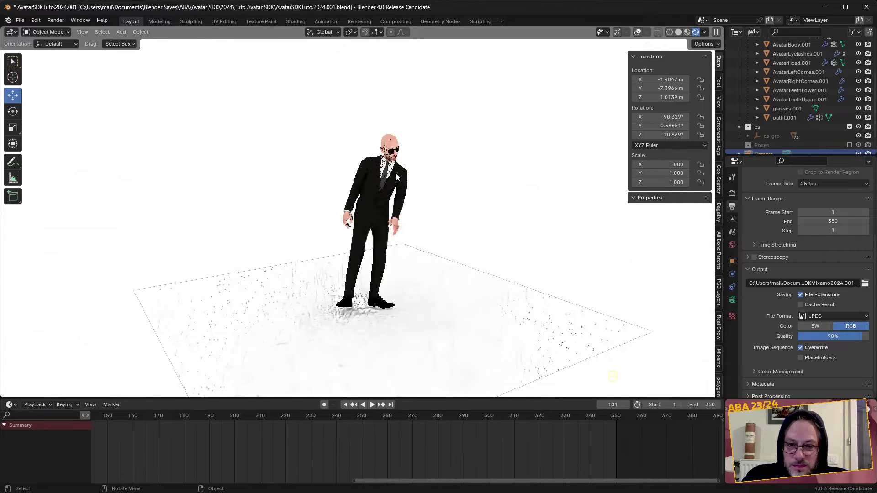
pyautogui.keyDown('shift'); pyautogui.moveTo(388, 189); pyautogui.dragTo(379, 224, button='middle'); pyautogui.keyUp('shift')
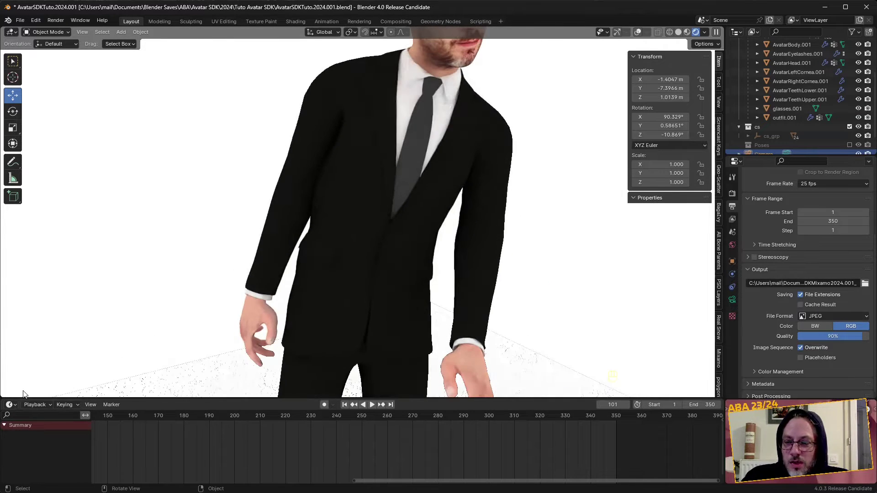
pyautogui.moveTo(2, 394); pyautogui.dragTo(334, 283)
pyautogui.click(11, 32)
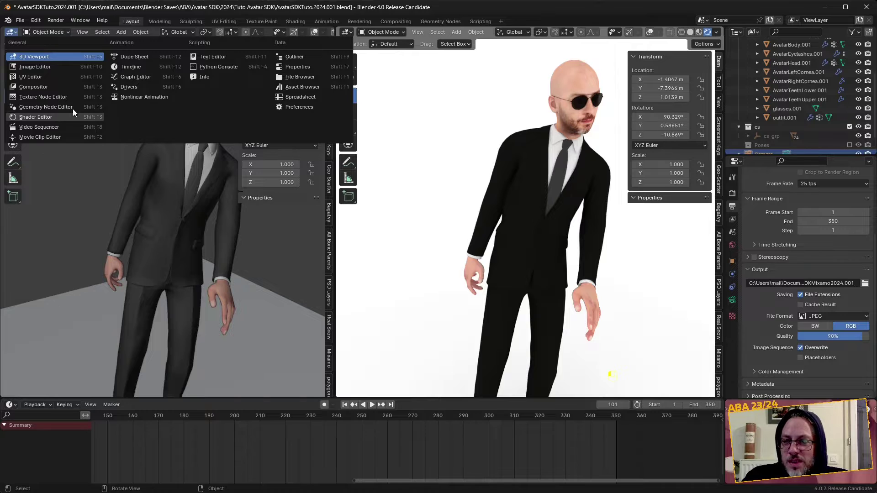
# - Turn the left area into a Nonlinear Animation editor and select the Armature in the Outliner
pyautogui.click(127, 97)
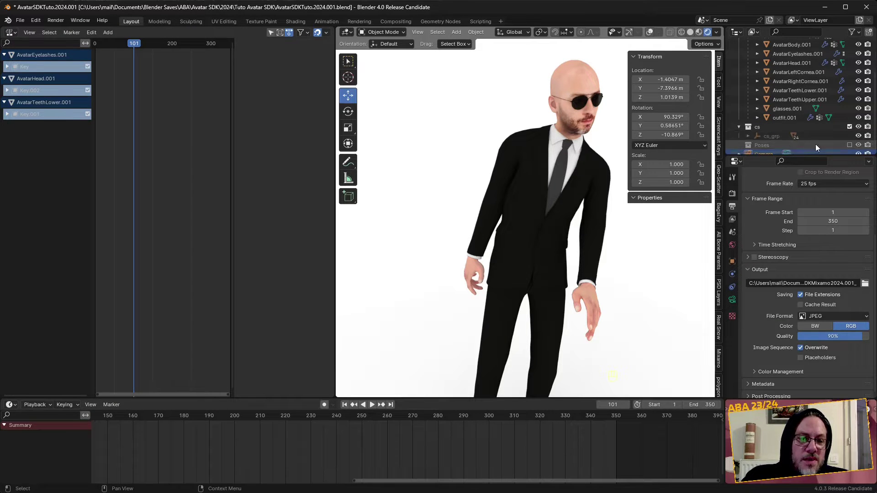
pyautogui.scroll(-2, 815, 137)
pyautogui.scroll(8, 821, 120)
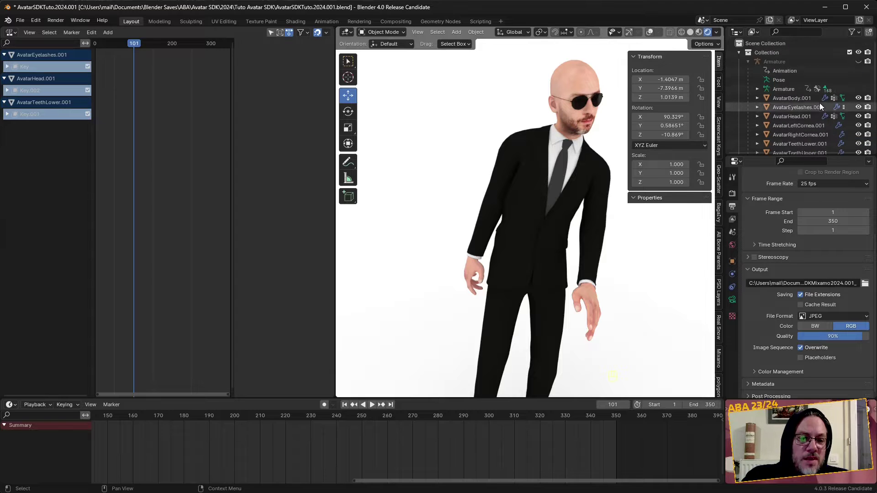
pyautogui.click(781, 61)
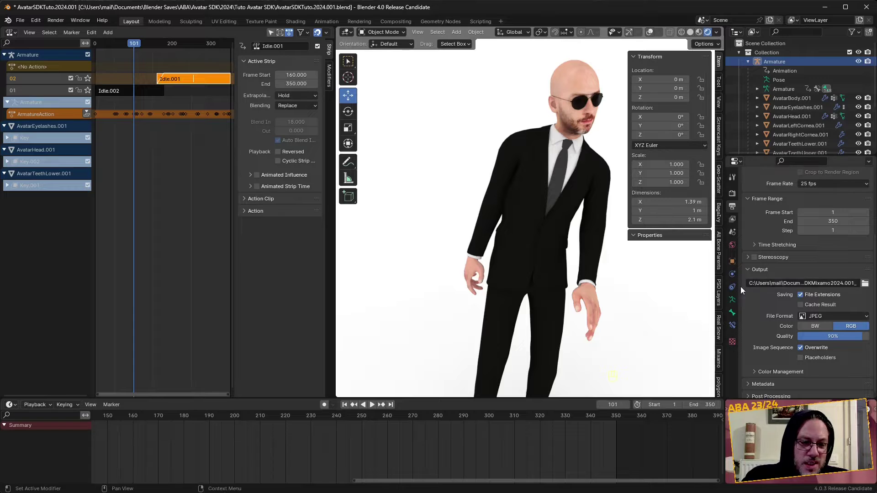
# - Show the Armature's Object Data properties, hide the sidebar, and inspect AvatarHead.001's shape keys
pyautogui.click(731, 301)
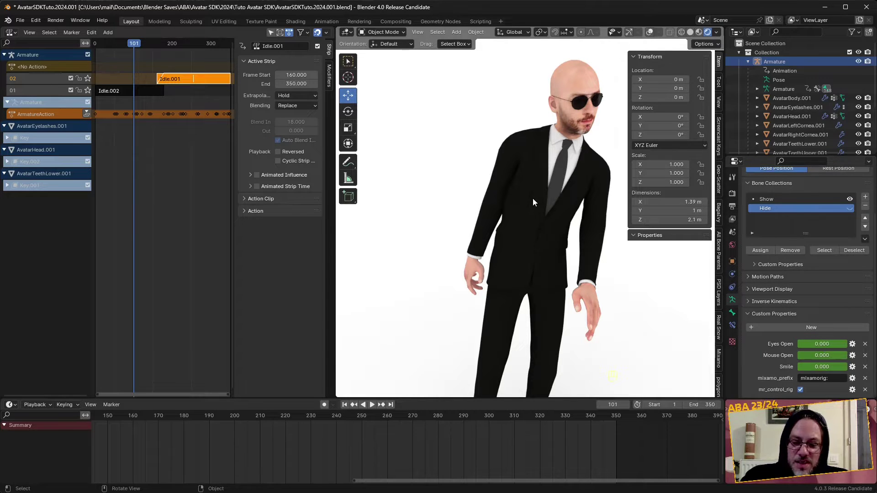
pyautogui.press('n')
pyautogui.click(791, 116)
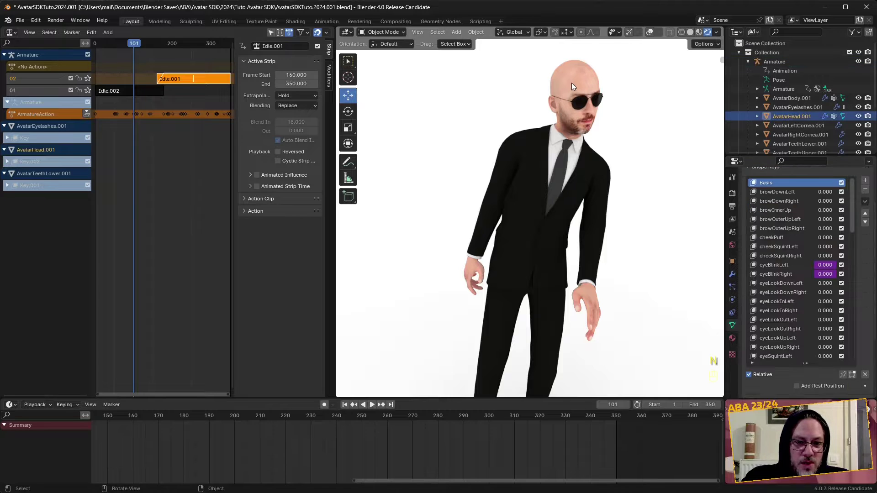
pyautogui.scroll(-5, 790, 246)
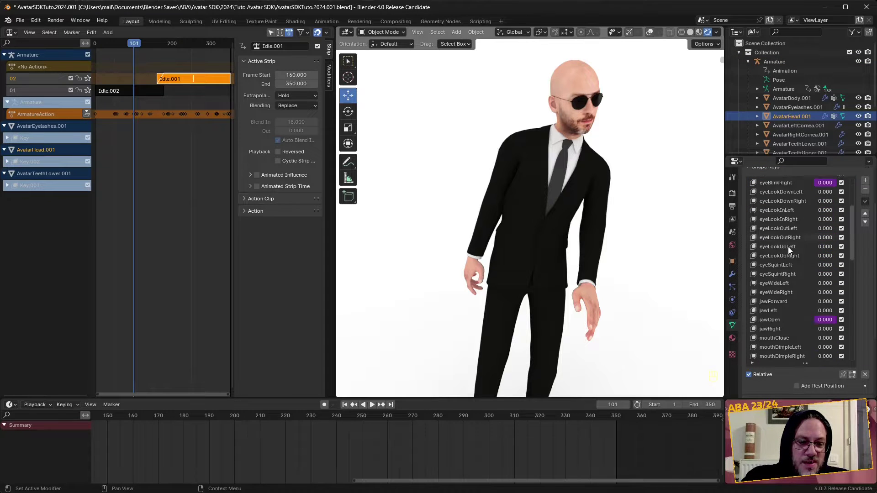
pyautogui.scroll(5, 788, 246)
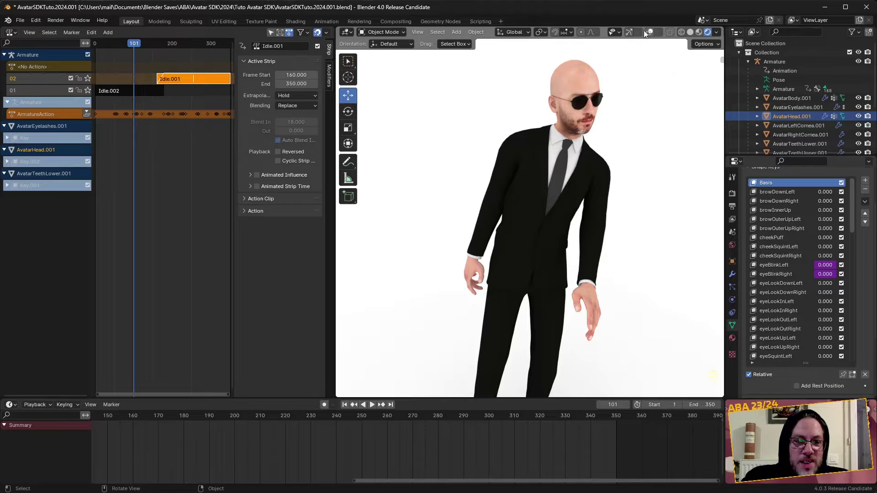
# - Reselect the Armature and raise its Smile property to 1.000
pyautogui.click(775, 61)
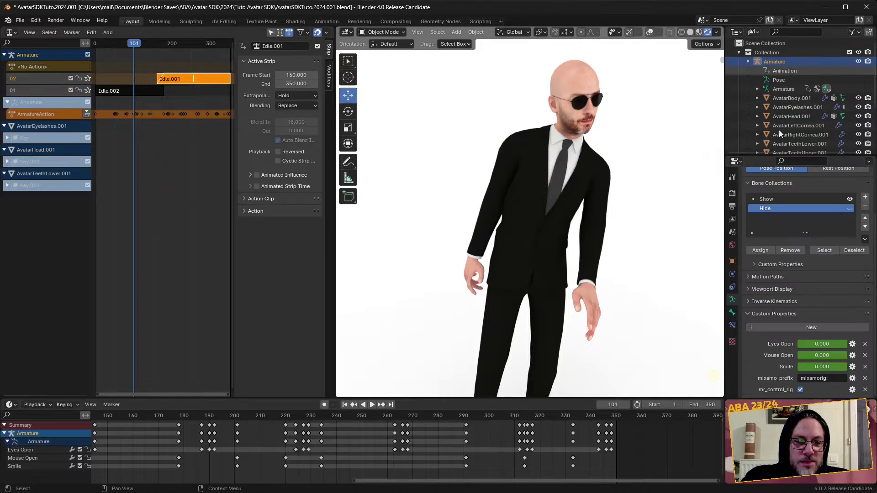
pyautogui.moveTo(821, 345); pyautogui.dragTo(822, 367)
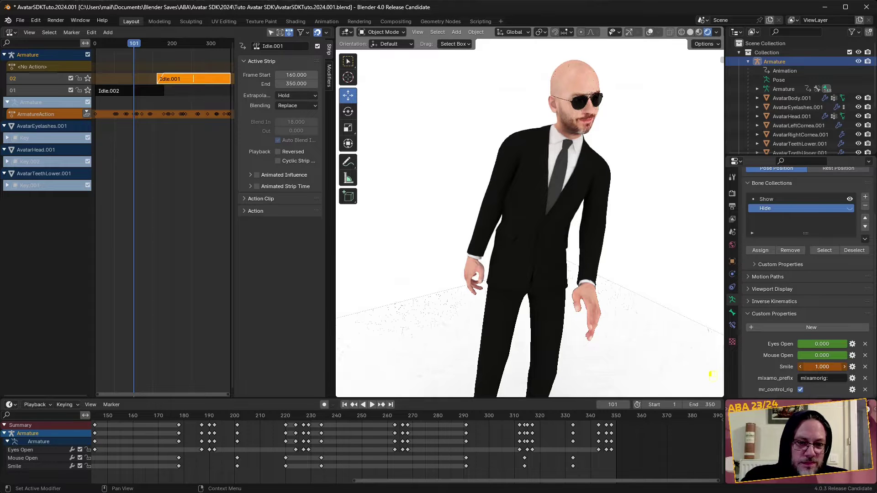
pyautogui.moveTo(548, 193); pyautogui.dragTo(533, 191, button='middle')
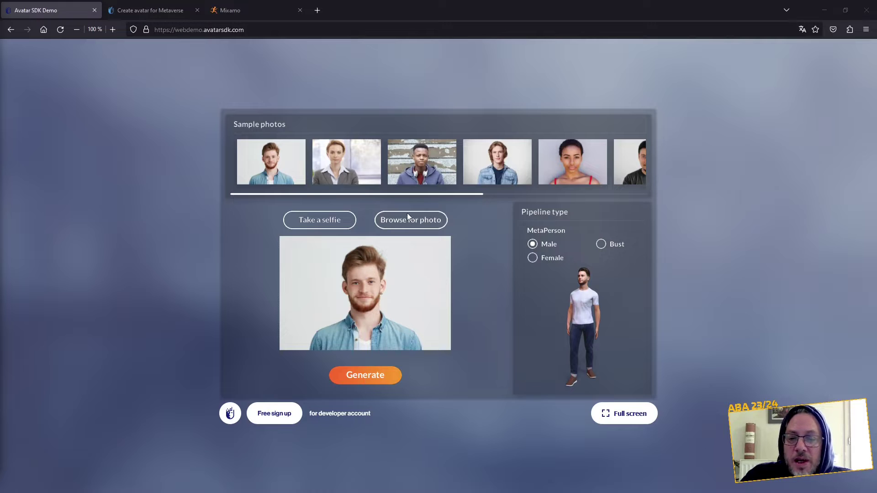
# - Generate a Bust avatar from the selfie photo, accept the terms, and turn the head to profile
pyautogui.click(601, 244)
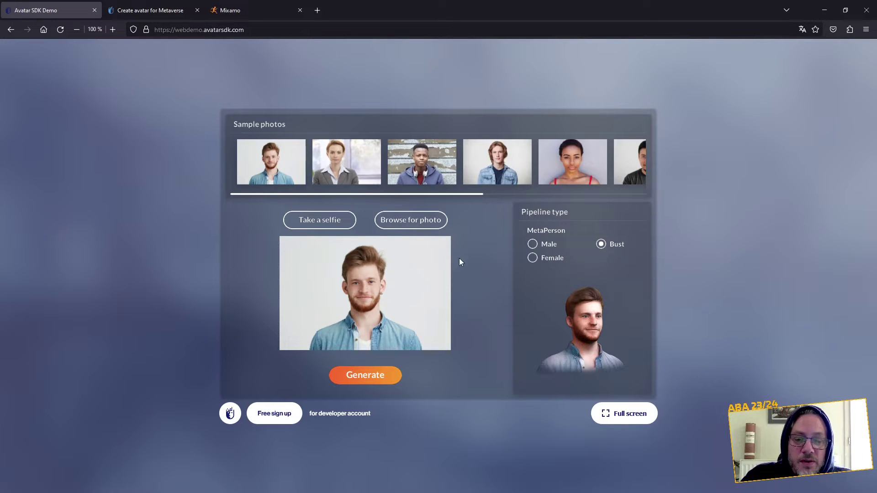
pyautogui.click(413, 221)
pyautogui.doubleClick(207, 80)
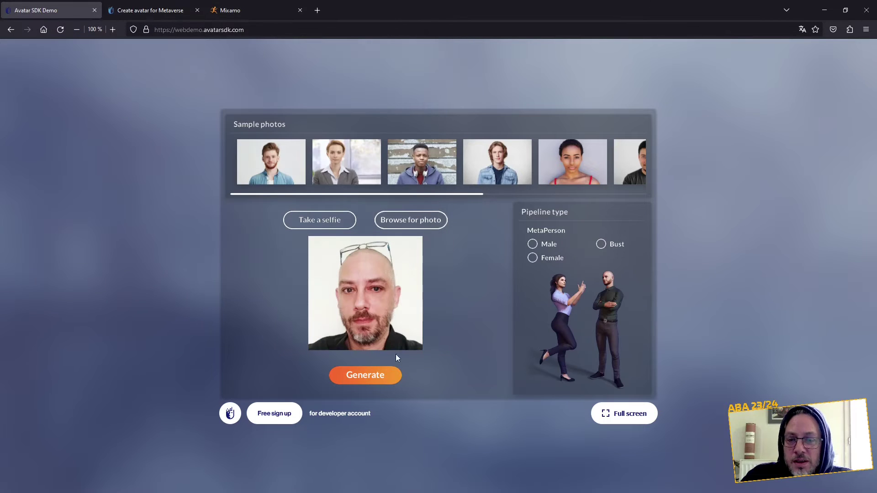
pyautogui.click(602, 244)
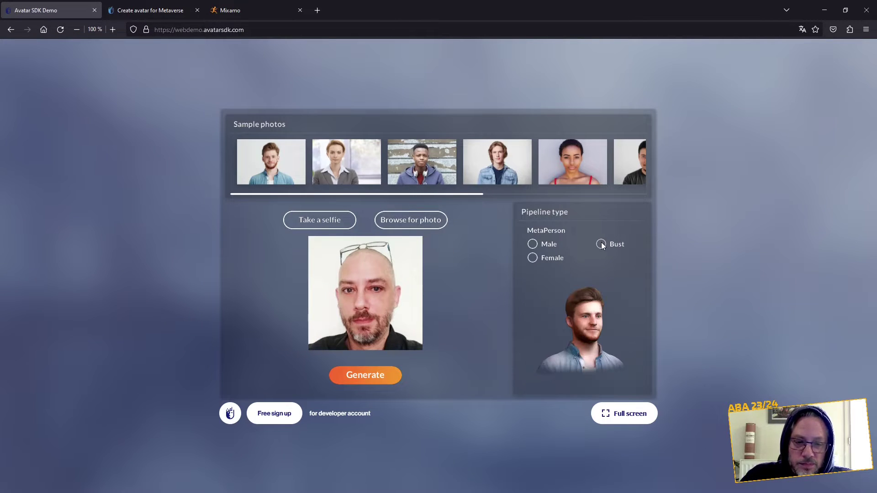
pyautogui.click(359, 376)
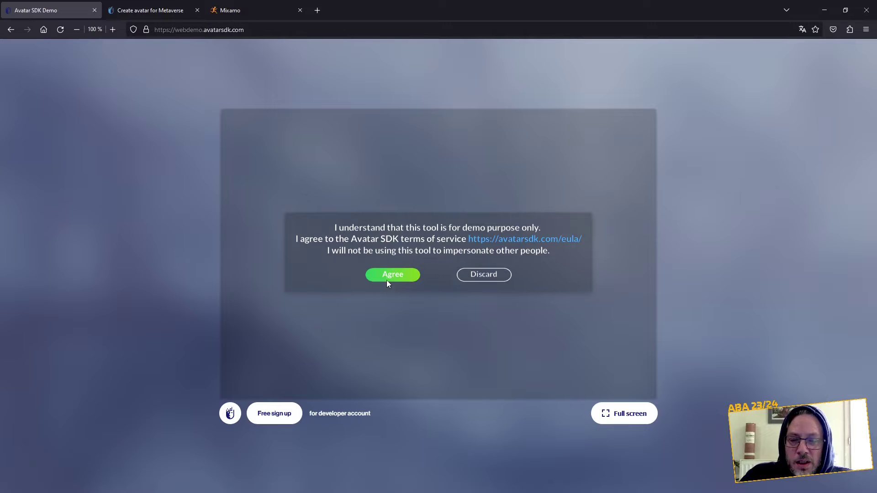
pyautogui.click(388, 280)
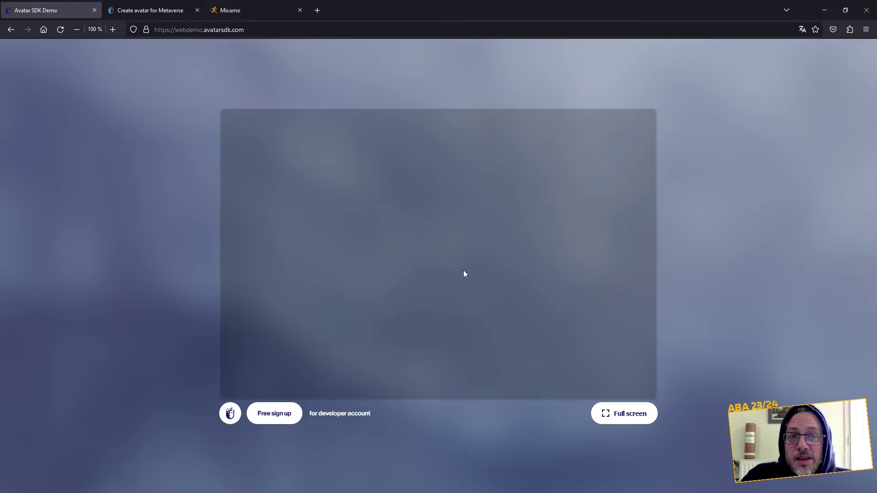
pyautogui.moveTo(463, 273); pyautogui.dragTo(457, 331)
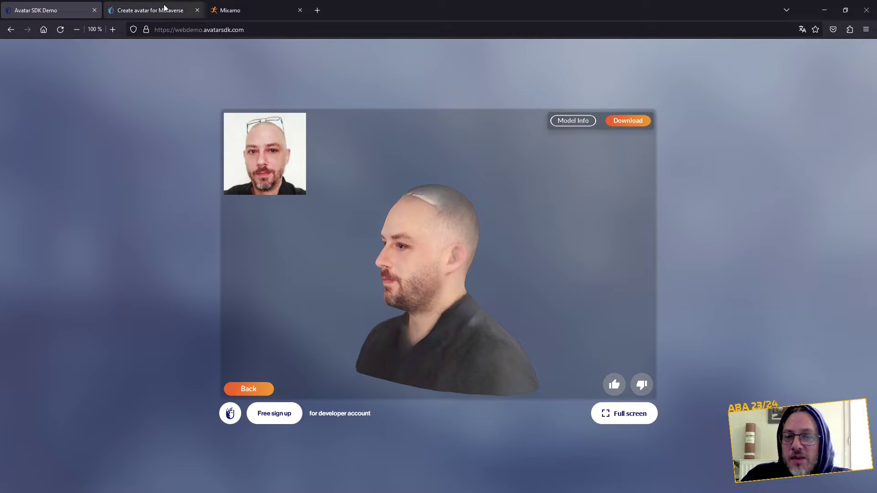
# - On the Avatar SDK homepage, cycle the featured slides and open the MetaPerson creator
pyautogui.click(136, 10)
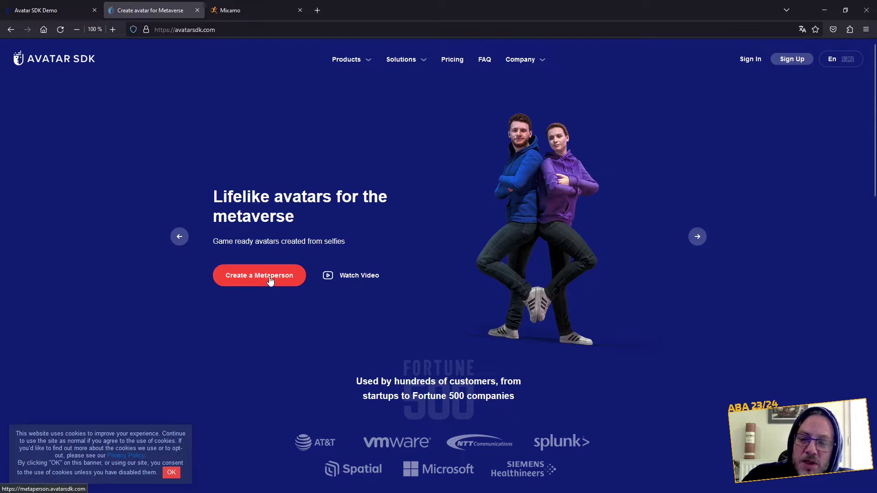
pyautogui.click(696, 236)
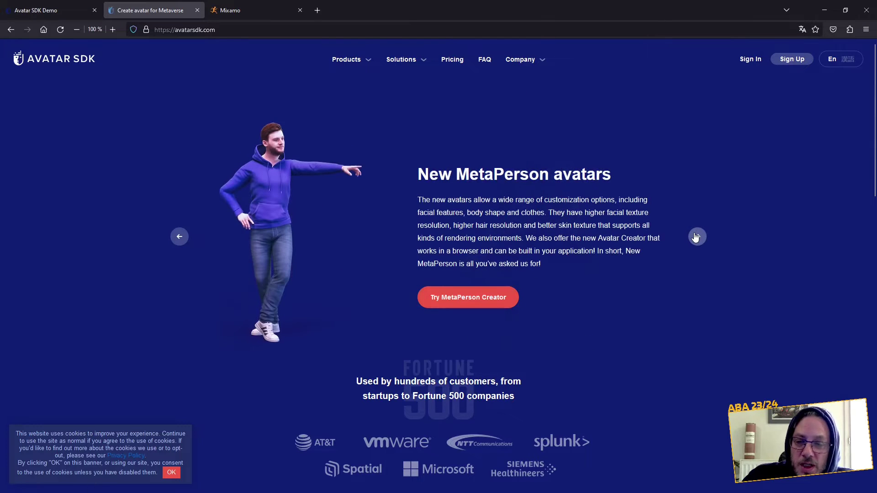
pyautogui.click(697, 237)
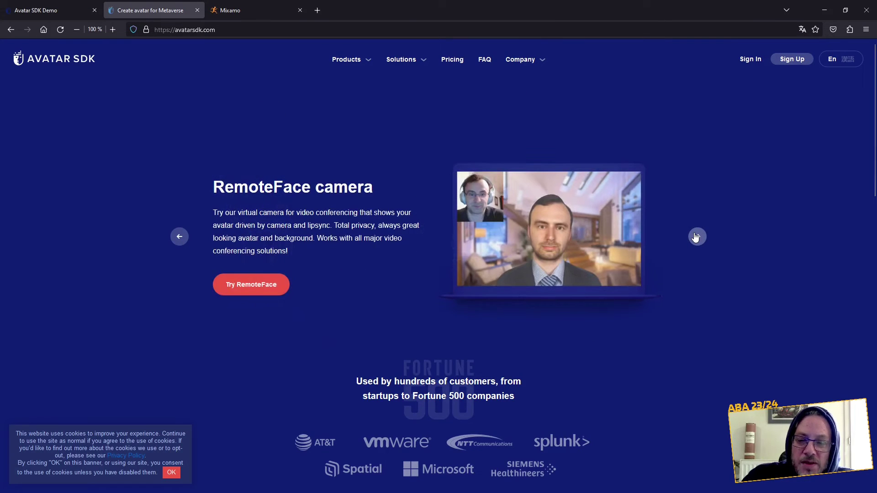
pyautogui.click(697, 237)
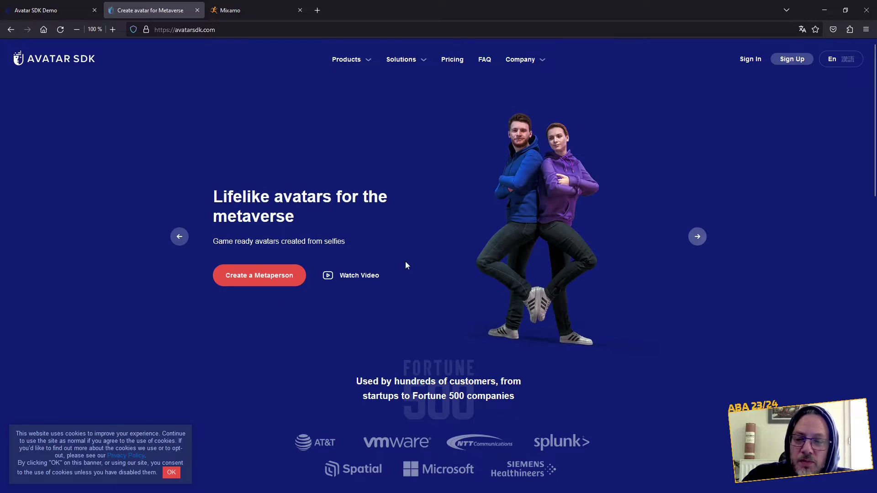
pyautogui.click(268, 279)
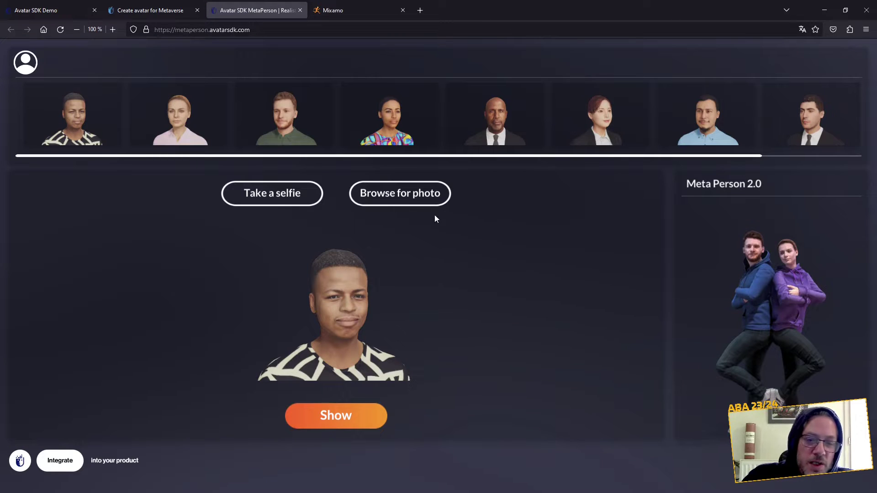
# - Upload moi.jpg from the Avatar SDK 2024 folder, choose a male body, and generate the avatar
pyautogui.click(403, 194)
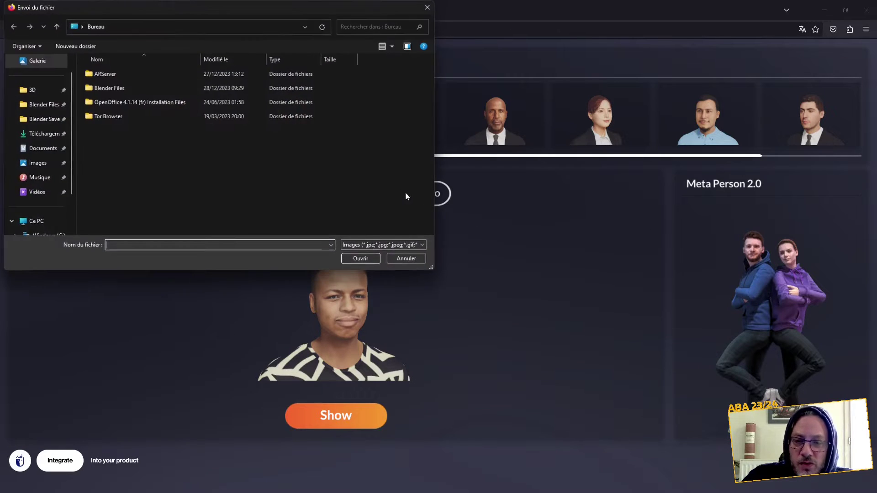
pyautogui.click(36, 120)
pyautogui.doubleClick(124, 134)
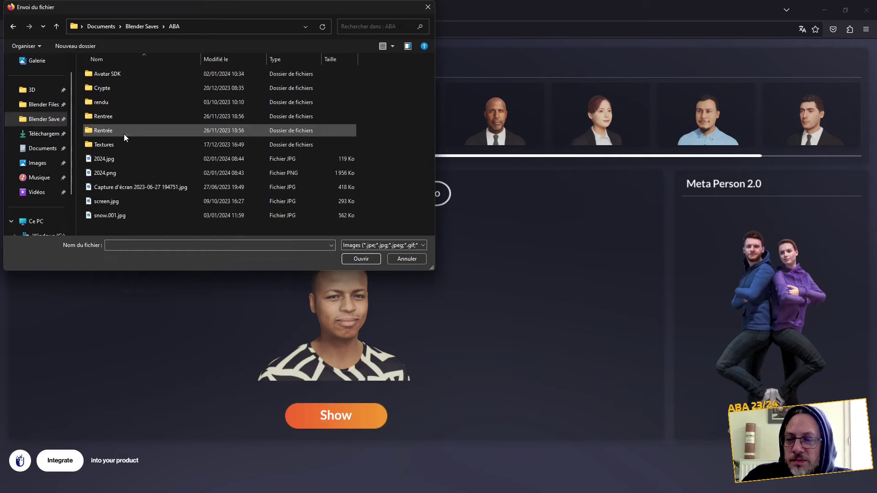
pyautogui.doubleClick(117, 79)
pyautogui.doubleClick(116, 79)
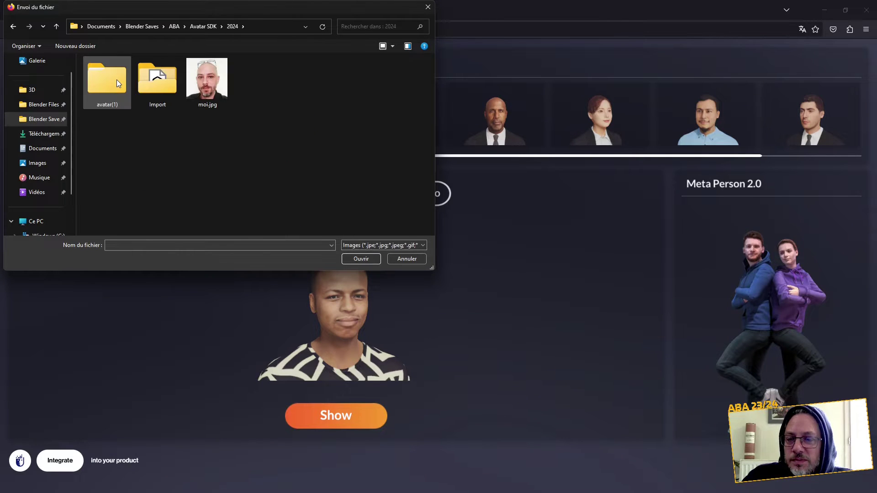
pyautogui.doubleClick(199, 88)
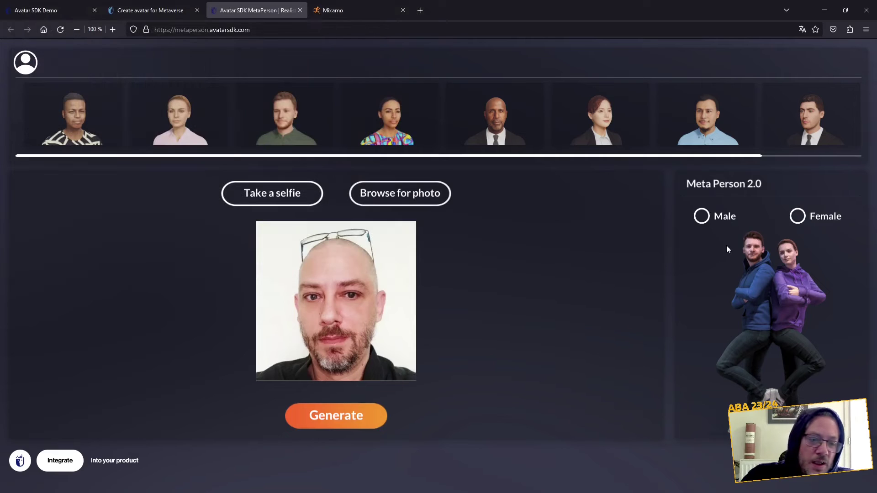
pyautogui.click(702, 222)
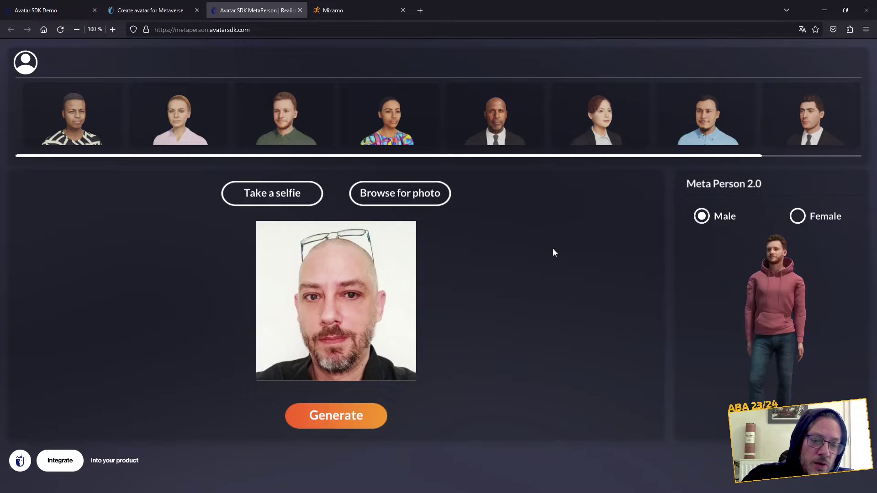
pyautogui.click(332, 416)
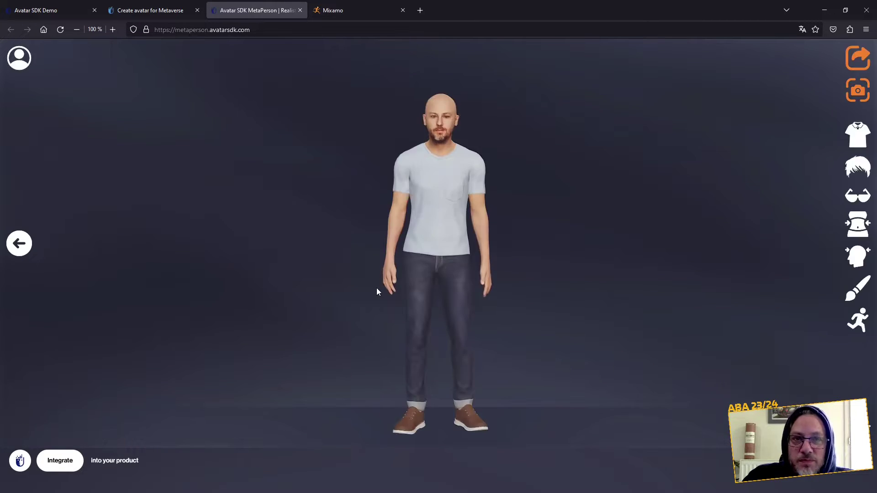
# - Try the suit outfit and then the red hoodie top on the avatar
pyautogui.moveTo(480, 156); pyautogui.dragTo(501, 185)
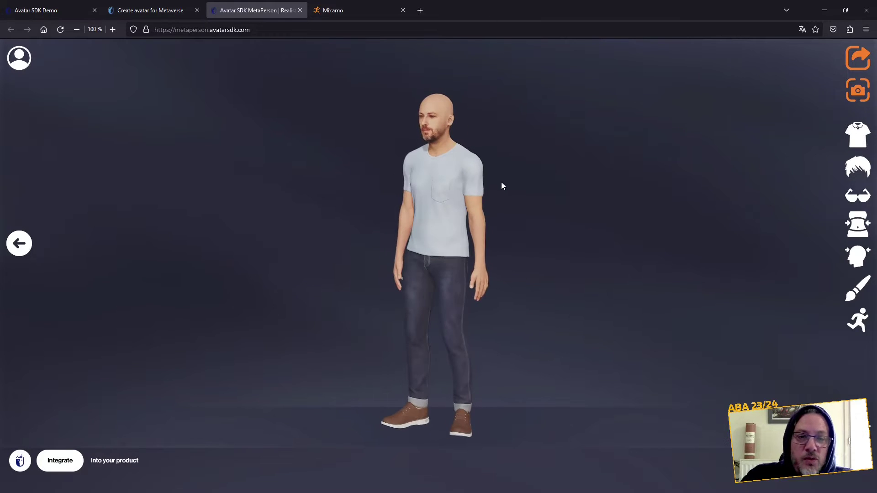
pyautogui.click(859, 144)
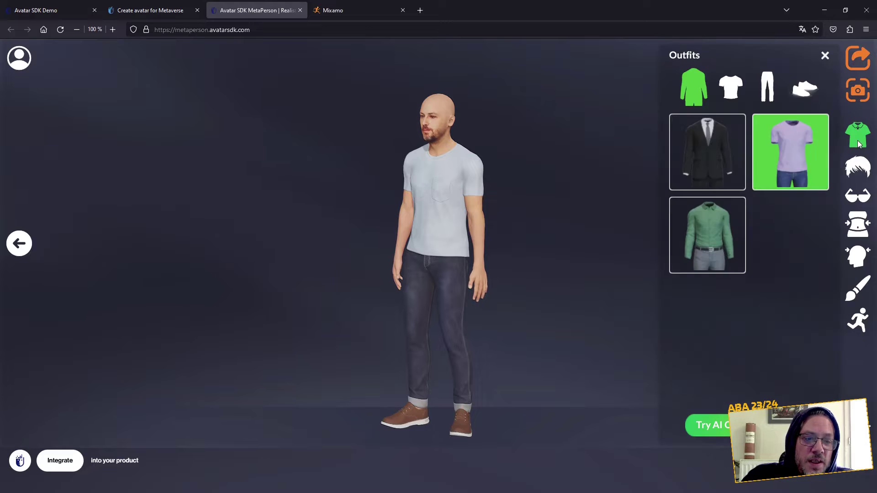
pyautogui.click(712, 158)
pyautogui.click(712, 158)
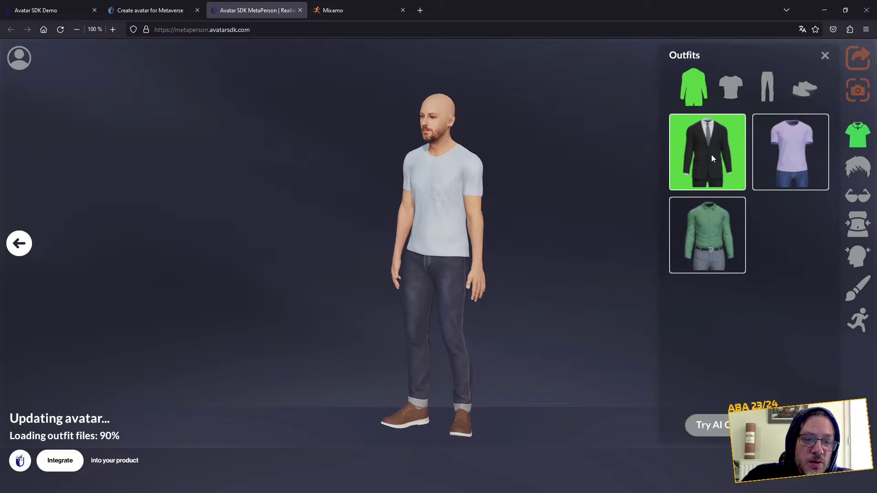
pyautogui.click(731, 88)
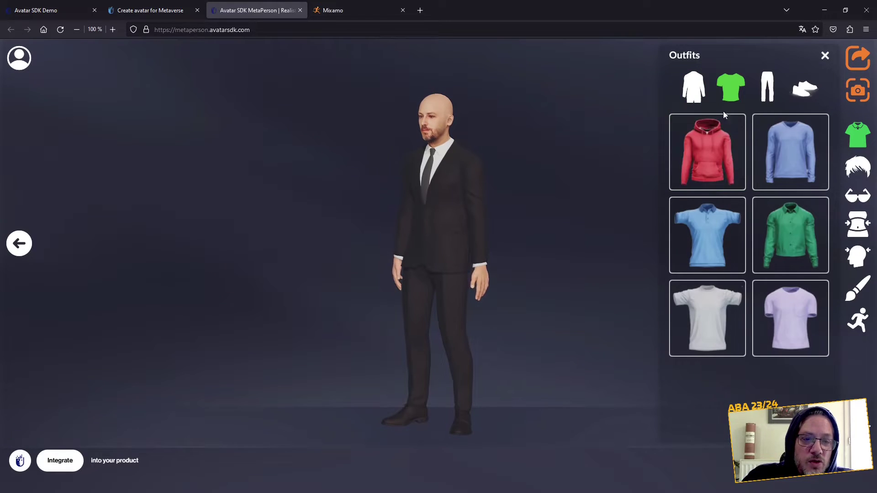
pyautogui.click(717, 160)
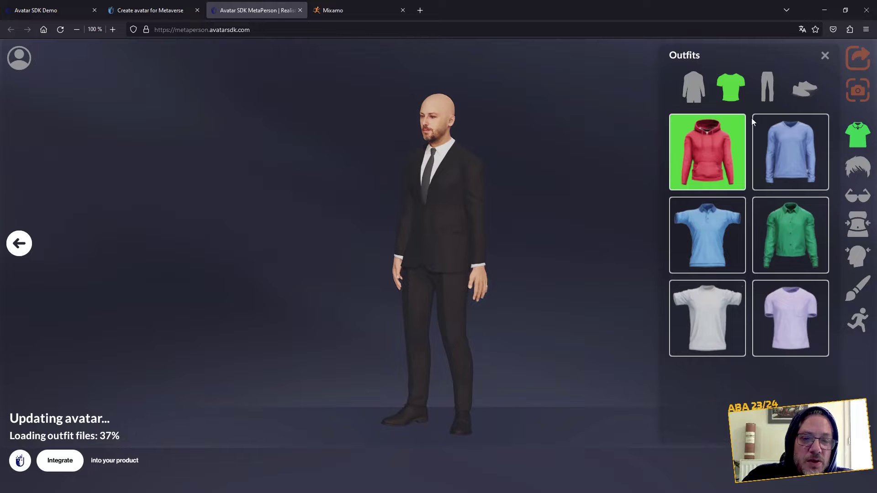
# - Try shorts, black sneakers and brown shoes, then dress the avatar back in the black suit
pyautogui.click(771, 89)
pyautogui.click(719, 229)
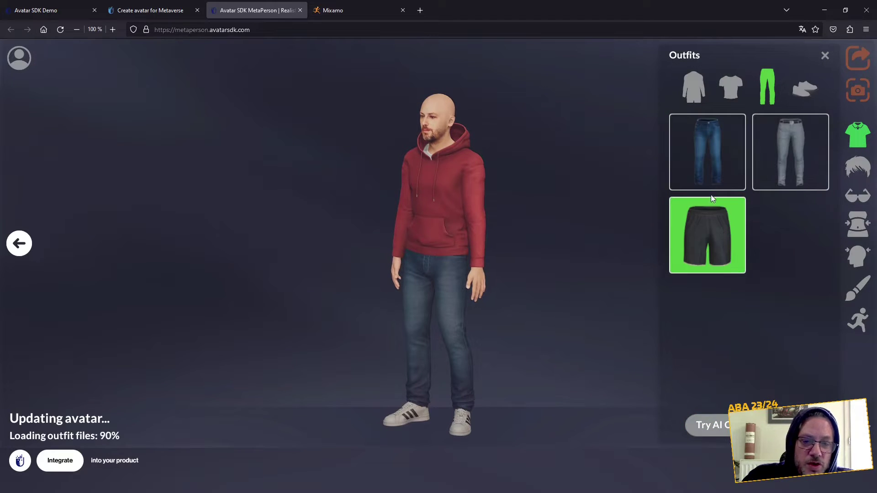
pyautogui.click(806, 90)
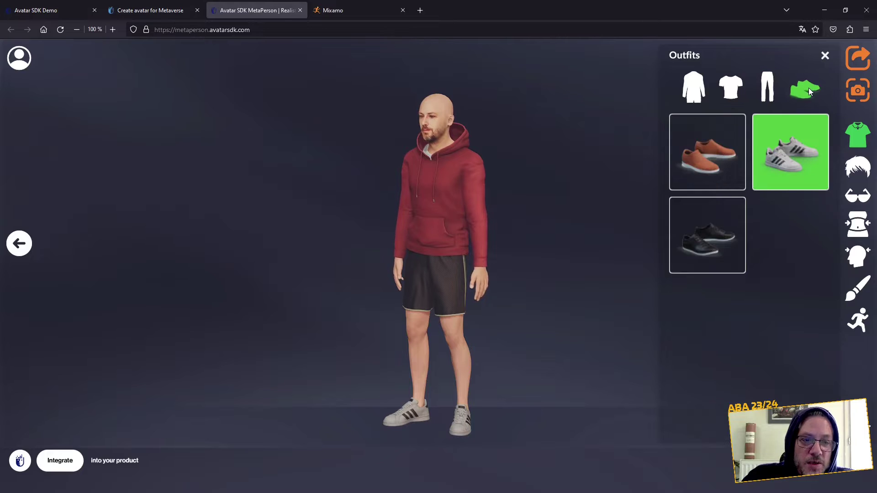
pyautogui.click(697, 246)
pyautogui.click(708, 152)
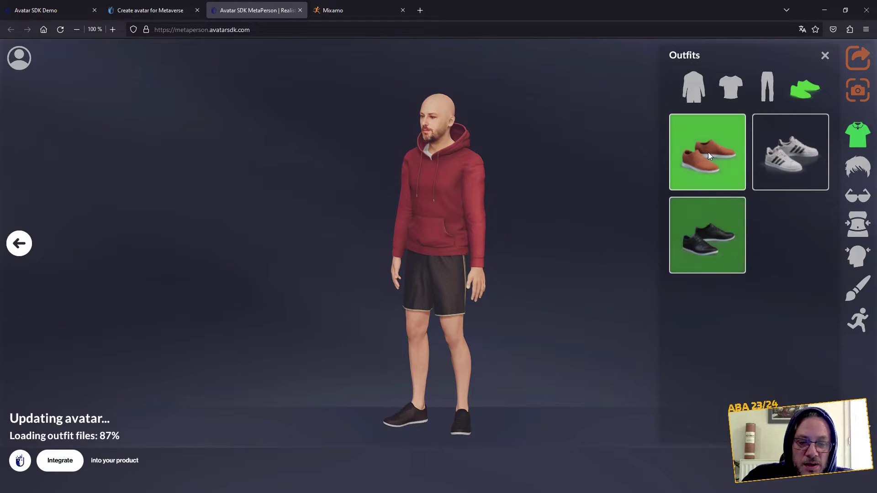
pyautogui.click(685, 104)
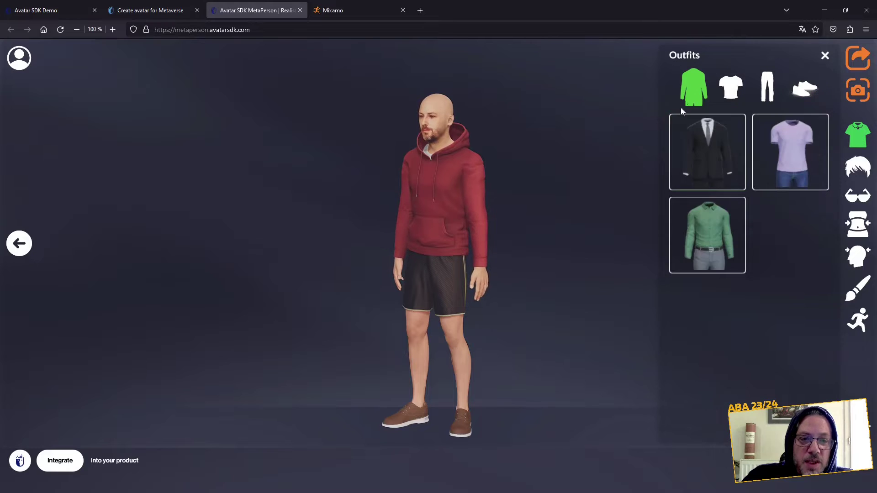
pyautogui.click(708, 160)
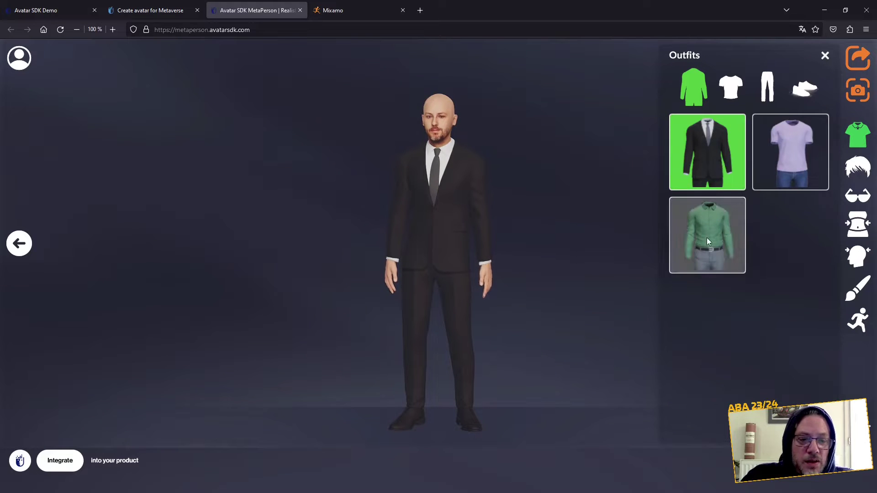
# - Browse the haircut options and put aviator sunglasses on the avatar
pyautogui.click(864, 177)
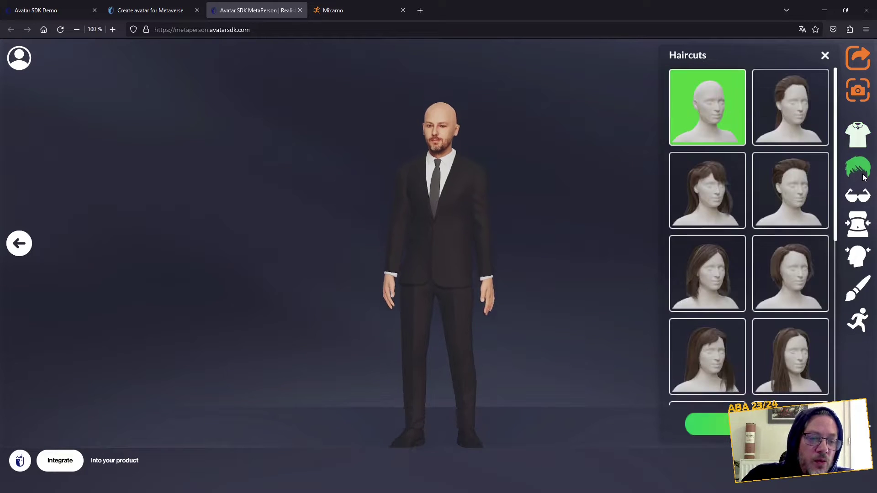
pyautogui.scroll(-3, 770, 209)
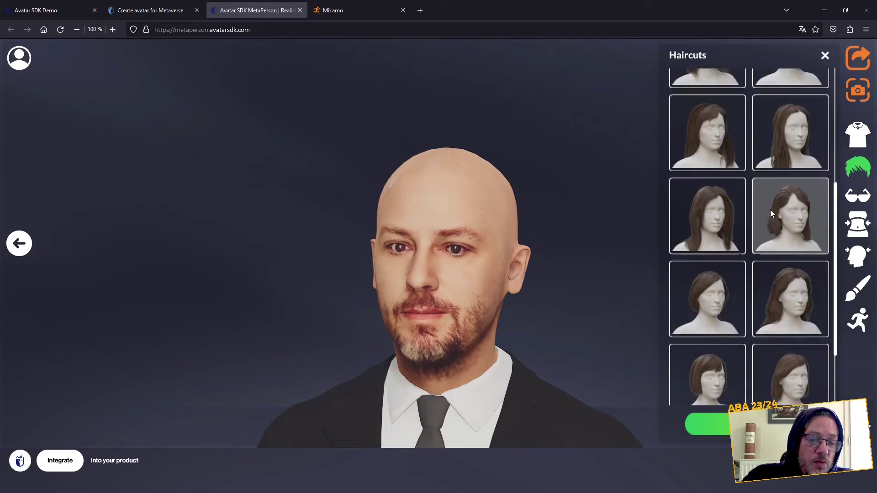
pyautogui.scroll(5, 770, 210)
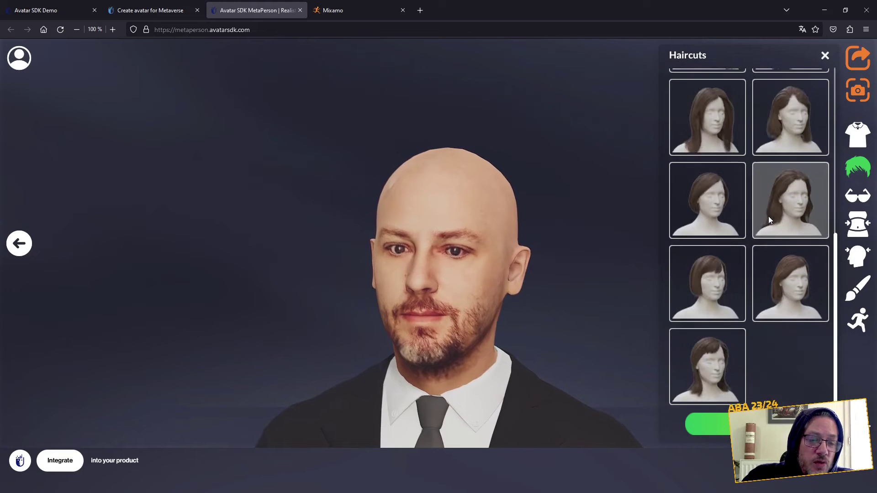
pyautogui.click(857, 195)
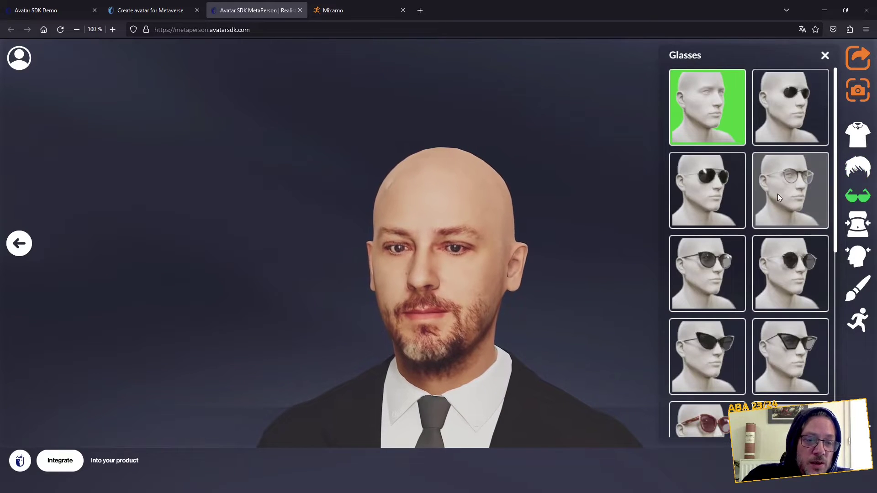
pyautogui.click(711, 202)
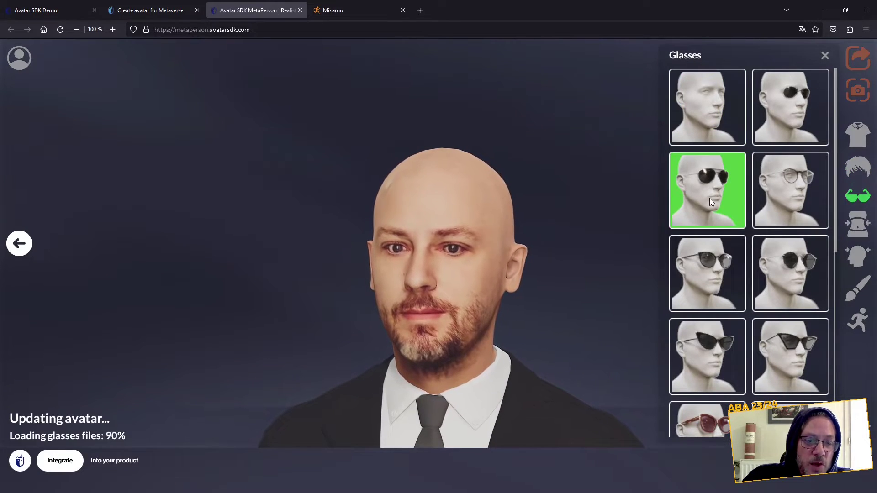
pyautogui.click(860, 231)
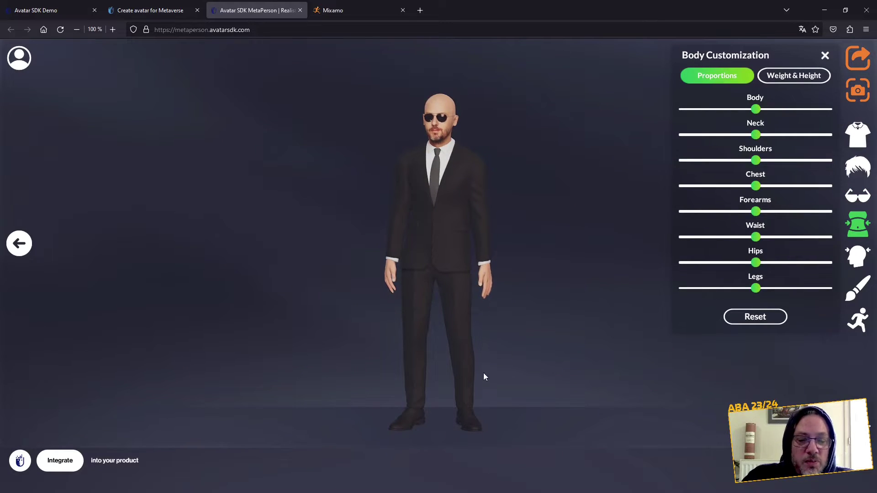
# - Make the avatar about 190 cm tall and lower the body proportion sliders, including the forearm
pyautogui.click(797, 75)
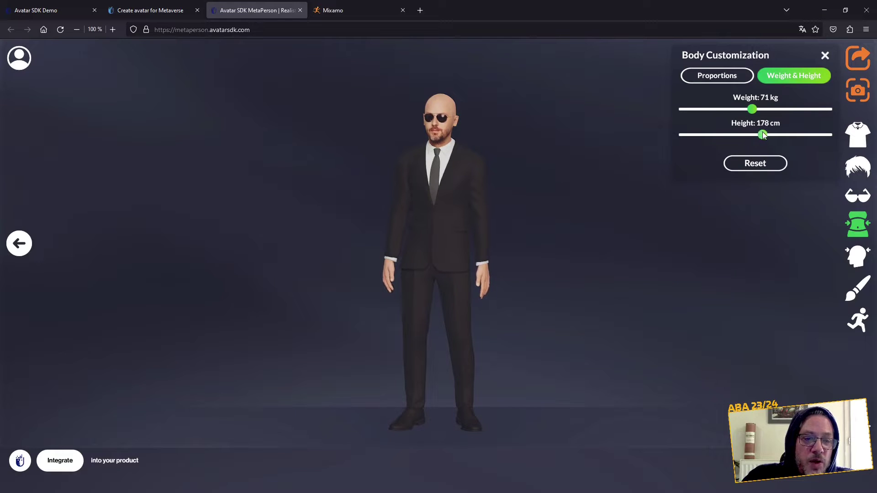
pyautogui.moveTo(763, 134); pyautogui.dragTo(789, 143)
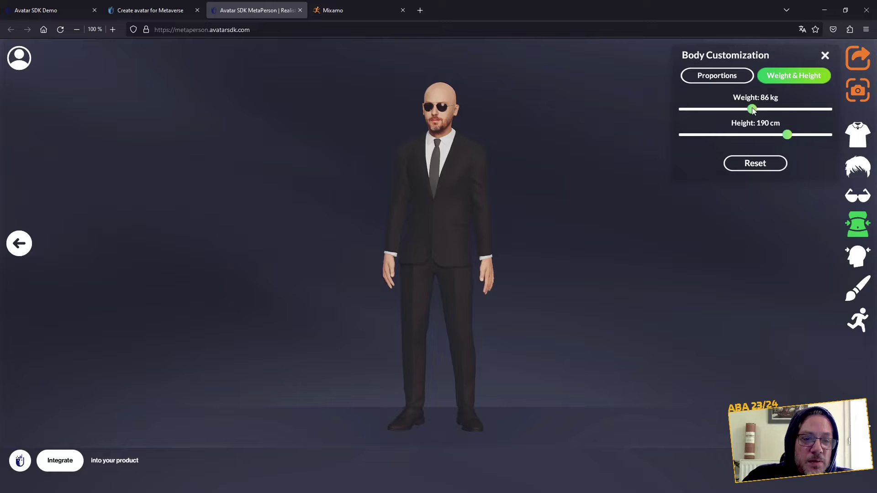
pyautogui.moveTo(434, 244); pyautogui.dragTo(460, 243)
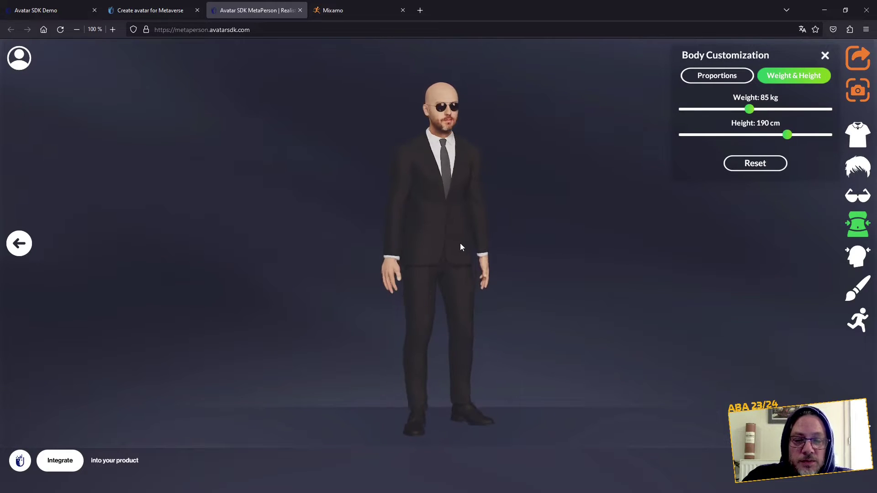
pyautogui.click(732, 75)
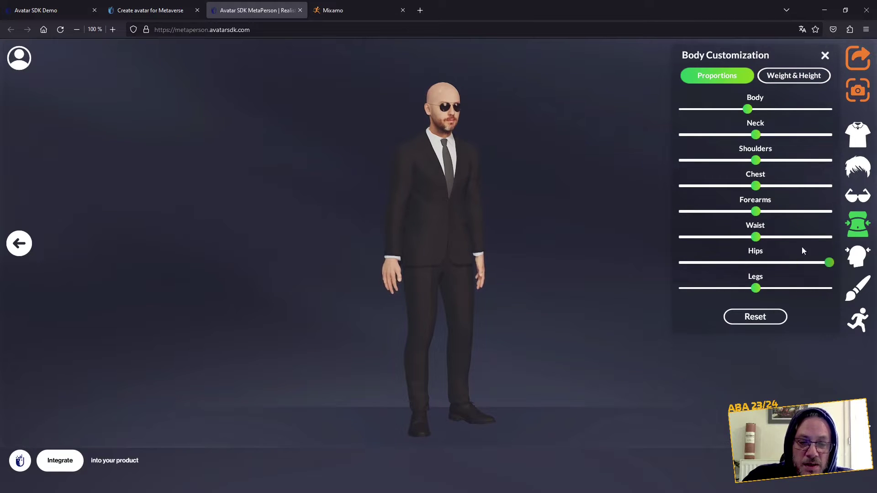
pyautogui.moveTo(670, 275); pyautogui.dragTo(731, 267)
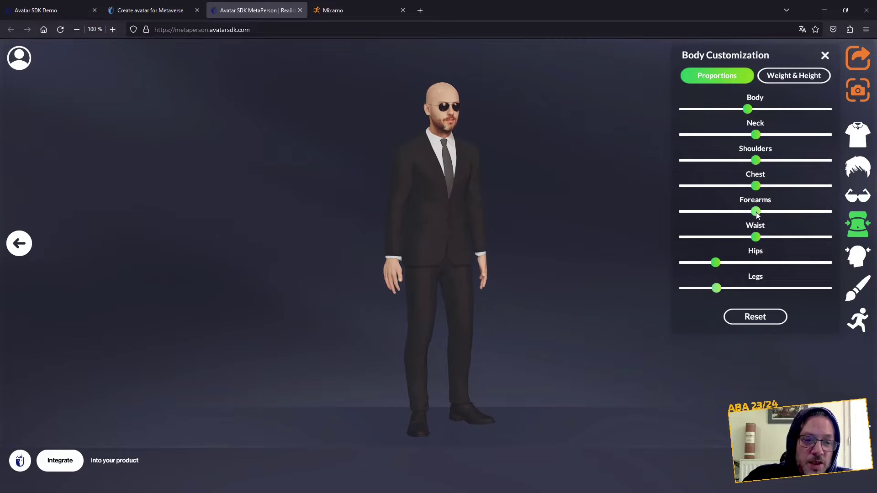
pyautogui.moveTo(715, 223); pyautogui.dragTo(716, 223)
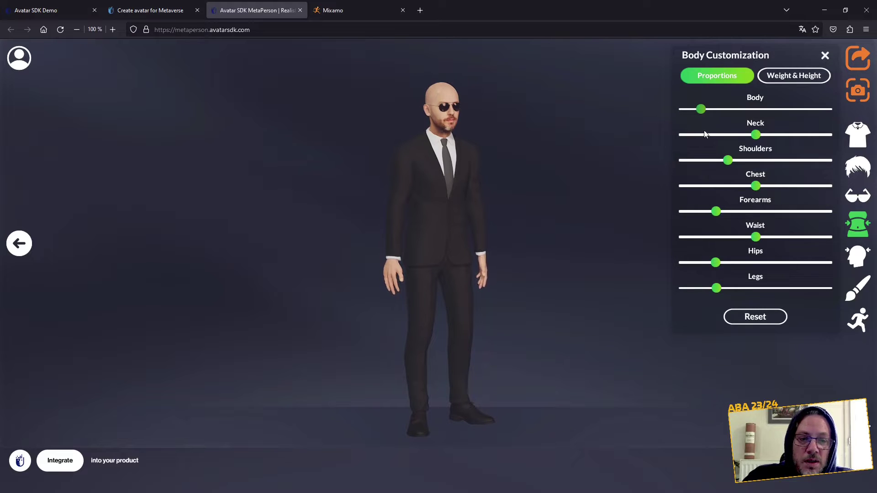
pyautogui.click(857, 257)
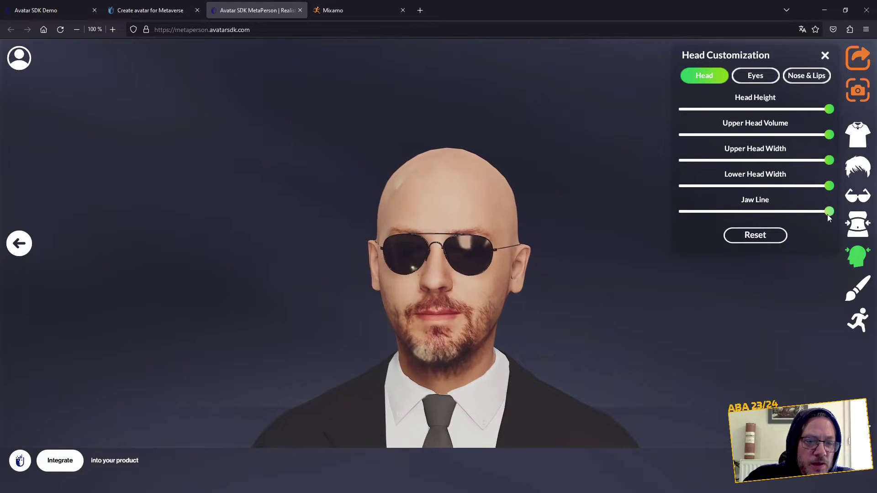
# - Soften the jaw, narrow the lower and upper head width, reduce upper volume, and lower head height
pyautogui.moveTo(829, 216); pyautogui.dragTo(769, 224)
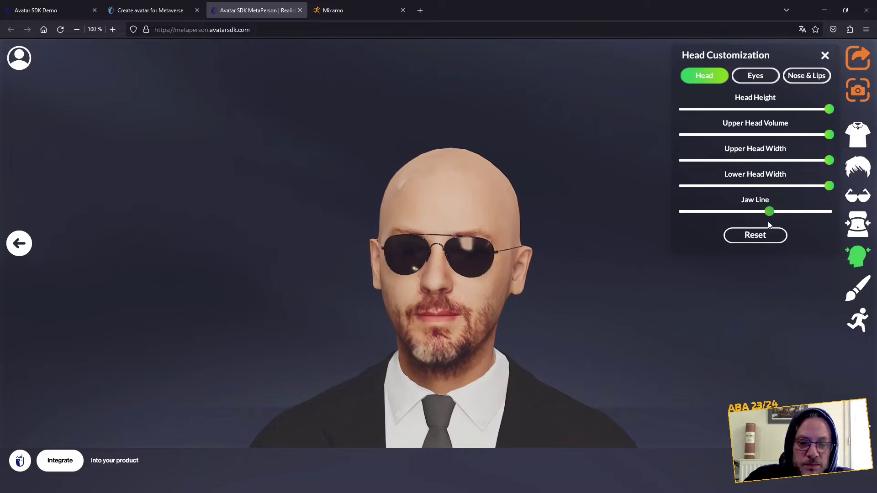
pyautogui.moveTo(828, 188); pyautogui.dragTo(789, 188)
pyautogui.moveTo(829, 160); pyautogui.dragTo(755, 176)
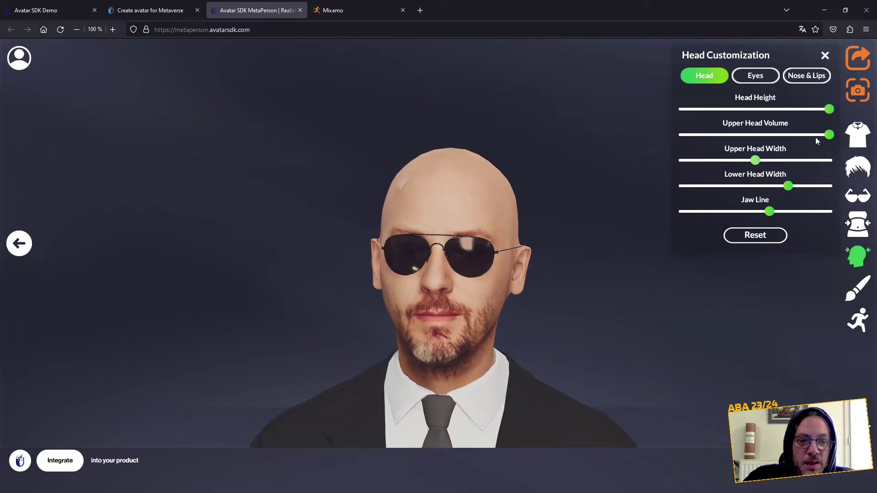
pyautogui.moveTo(829, 135); pyautogui.dragTo(785, 136)
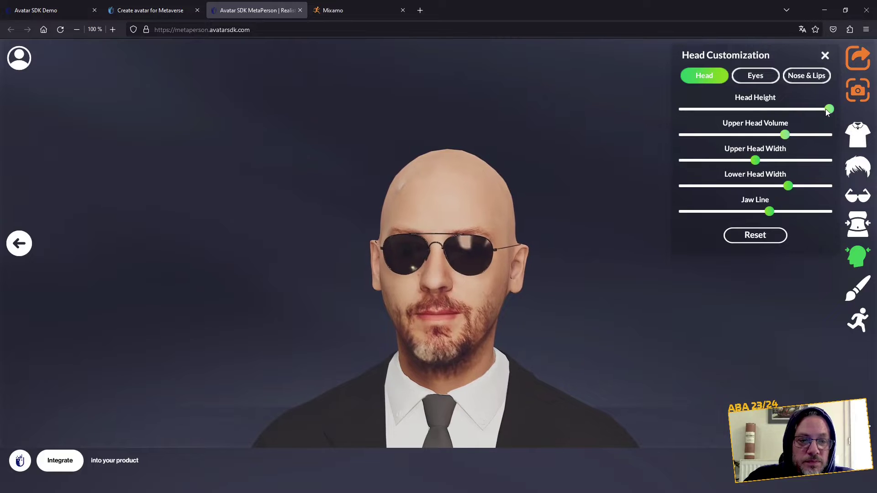
pyautogui.moveTo(829, 109); pyautogui.dragTo(791, 109)
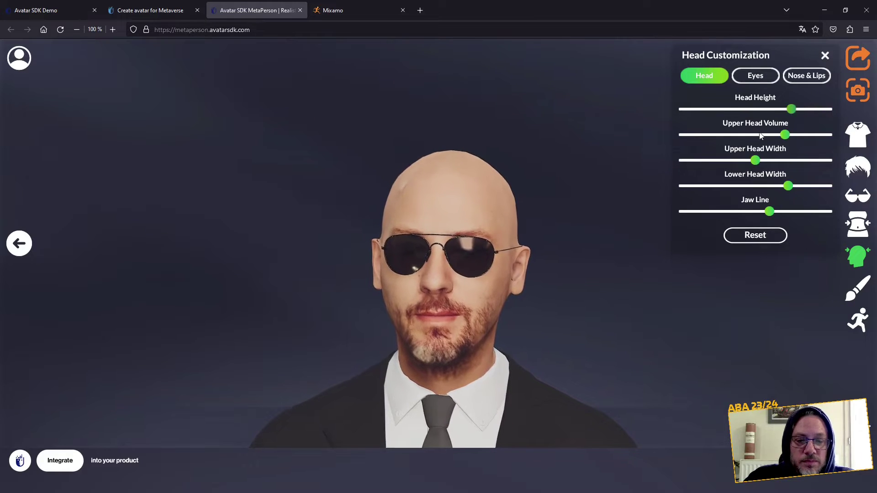
pyautogui.moveTo(761, 136); pyautogui.dragTo(778, 145)
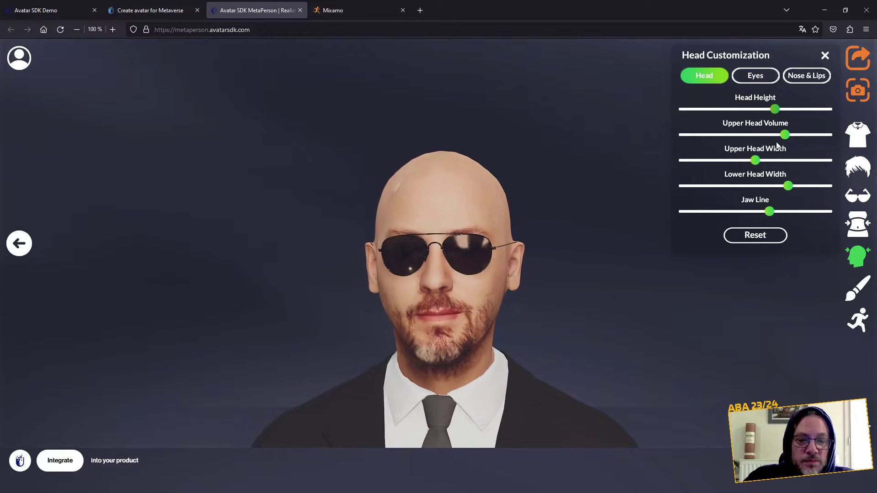
# - In the colour options, switch from lips to the eyebrow colour
pyautogui.click(847, 299)
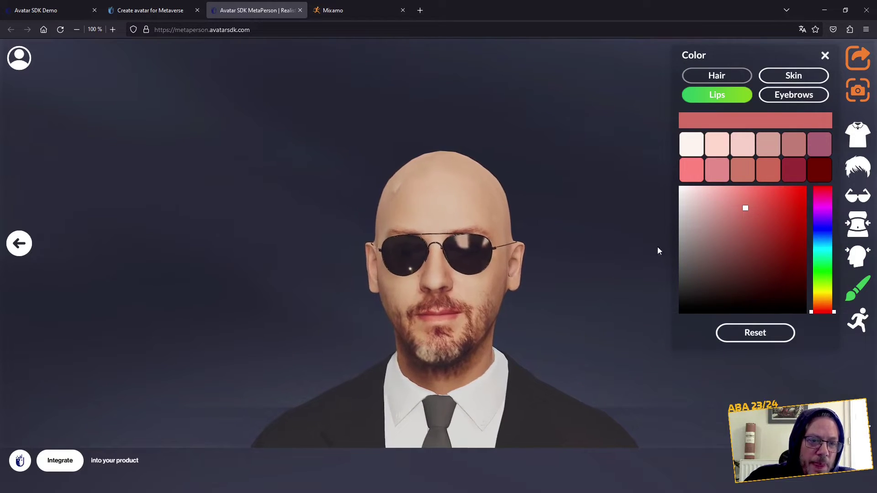
pyautogui.click(817, 94)
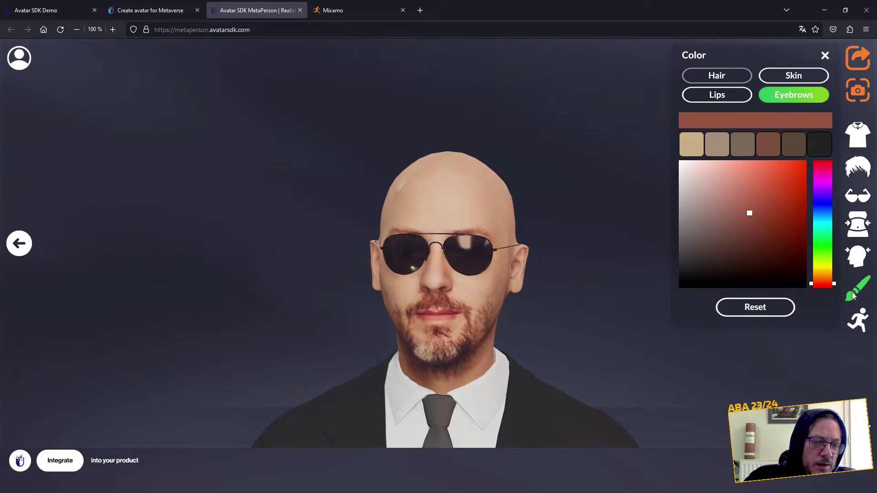
pyautogui.click(862, 327)
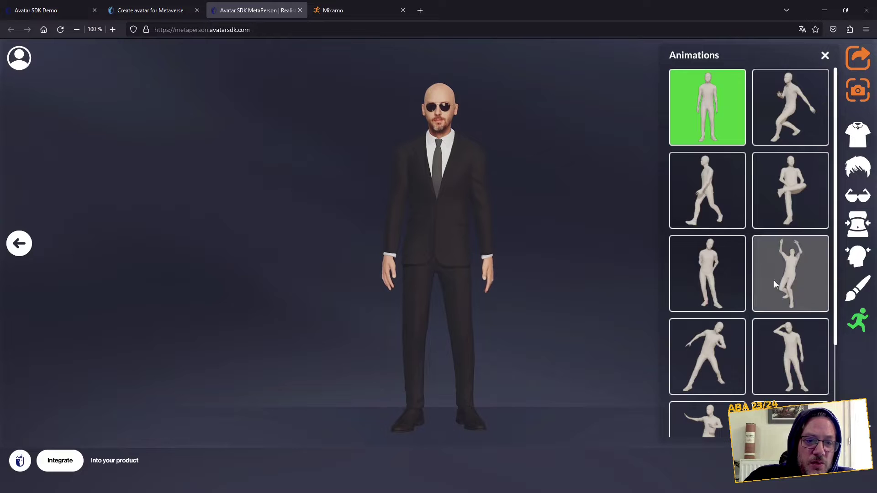
# - Preview the walking, relaxed idle and energetic dance animations, then return to the default pose
pyautogui.click(723, 196)
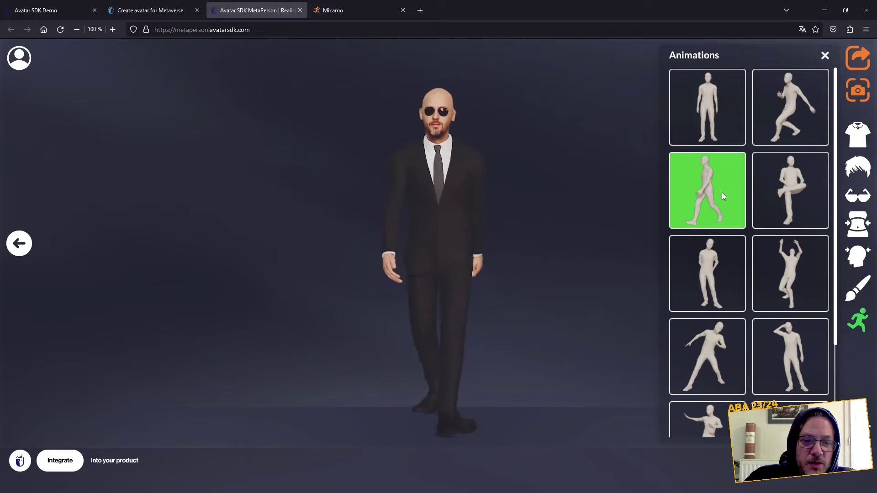
pyautogui.click(722, 279)
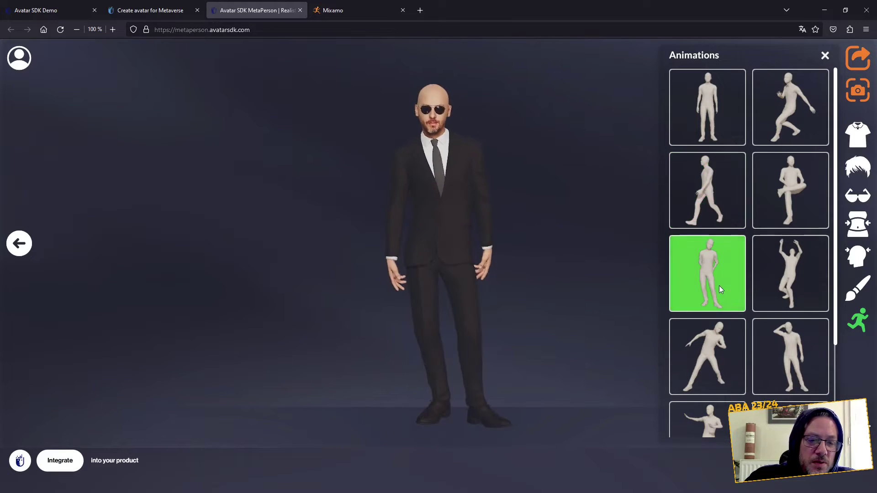
pyautogui.click(788, 285)
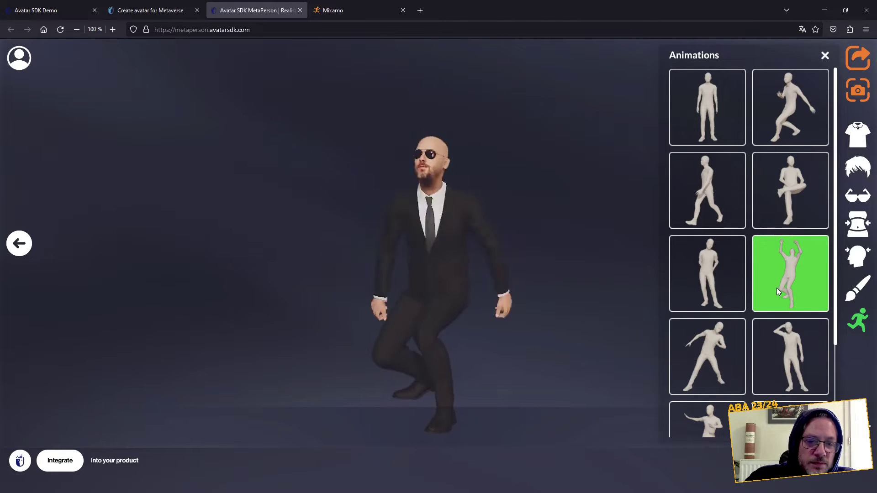
pyautogui.scroll(-3, 738, 321)
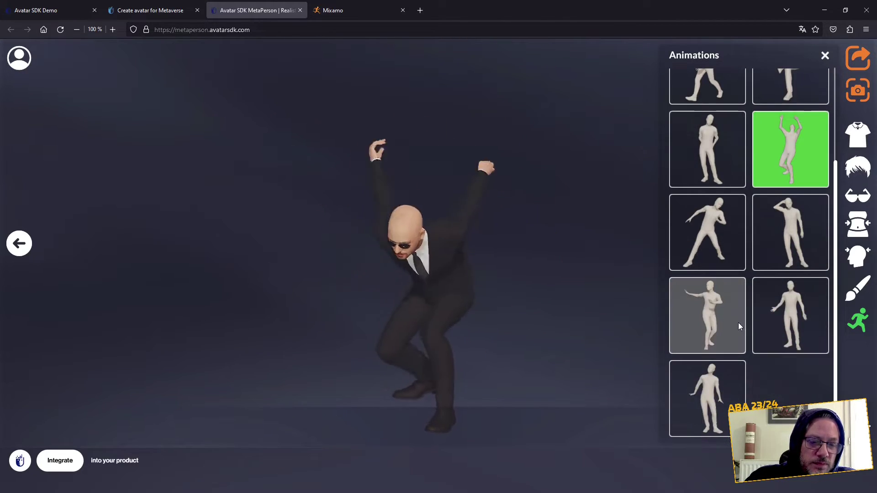
pyautogui.scroll(3, 738, 323)
pyautogui.click(709, 104)
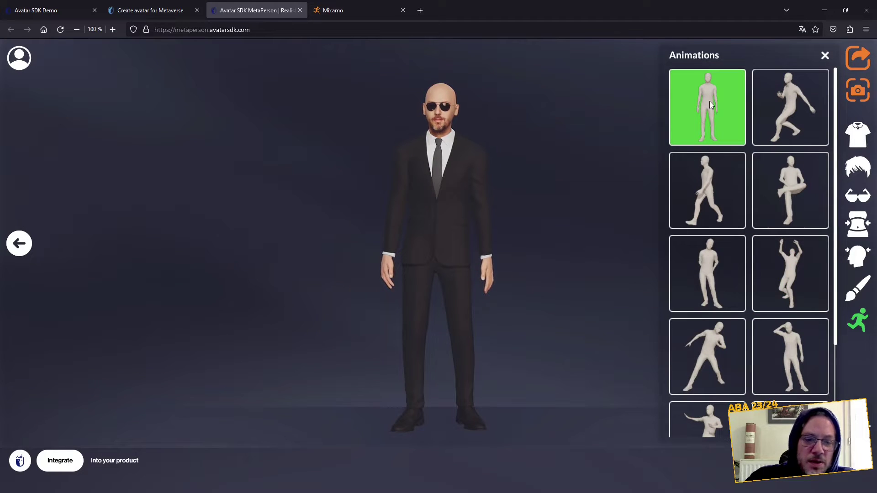
# - Preview head-tilt, arms-spread, dance, head-scratch and jump animations, settling on the relaxed standing idle
pyautogui.scroll(-3, 778, 281)
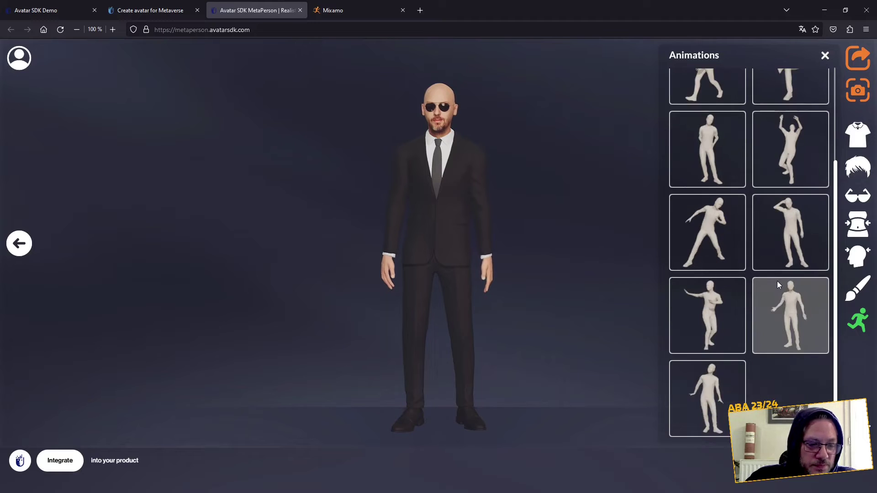
pyautogui.click(720, 379)
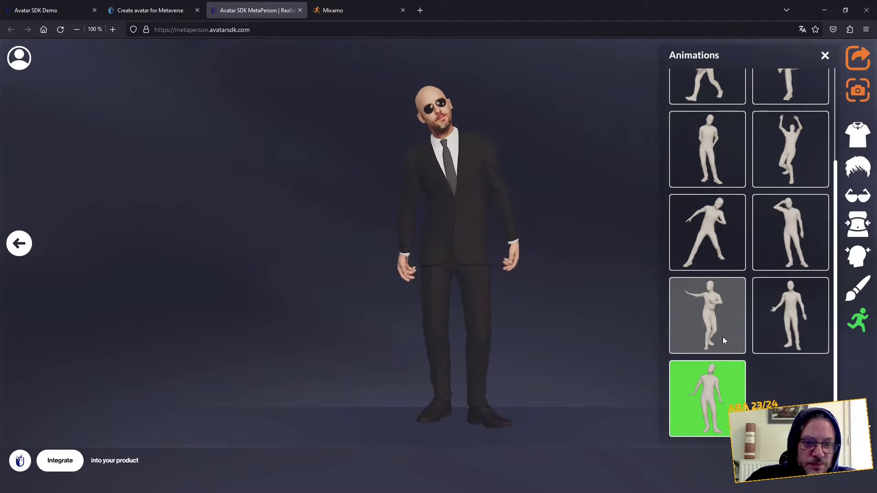
pyautogui.click(794, 328)
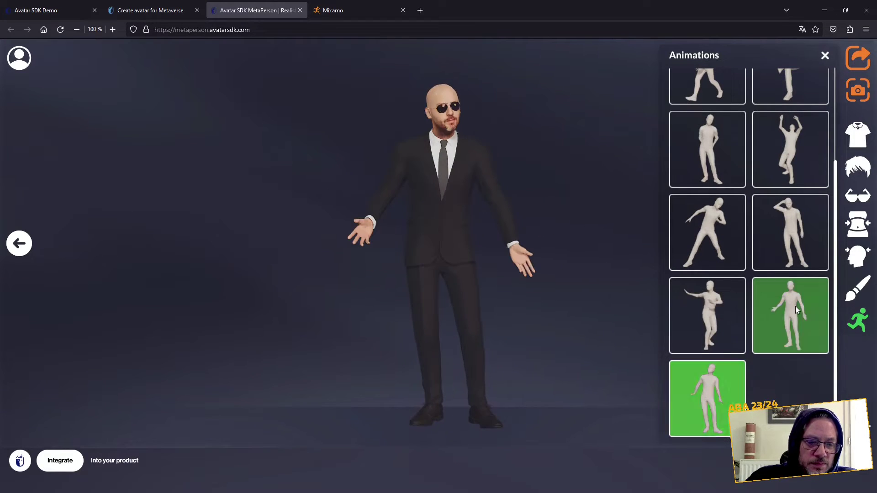
pyautogui.click(727, 301)
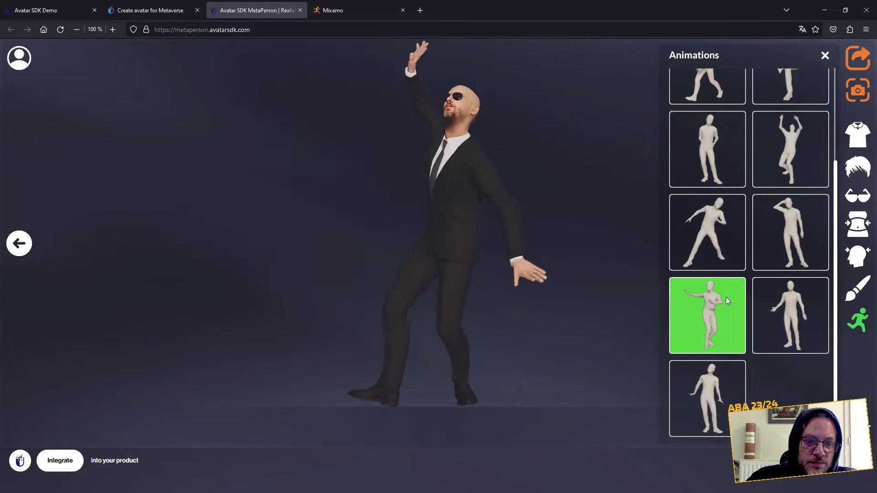
pyautogui.click(721, 223)
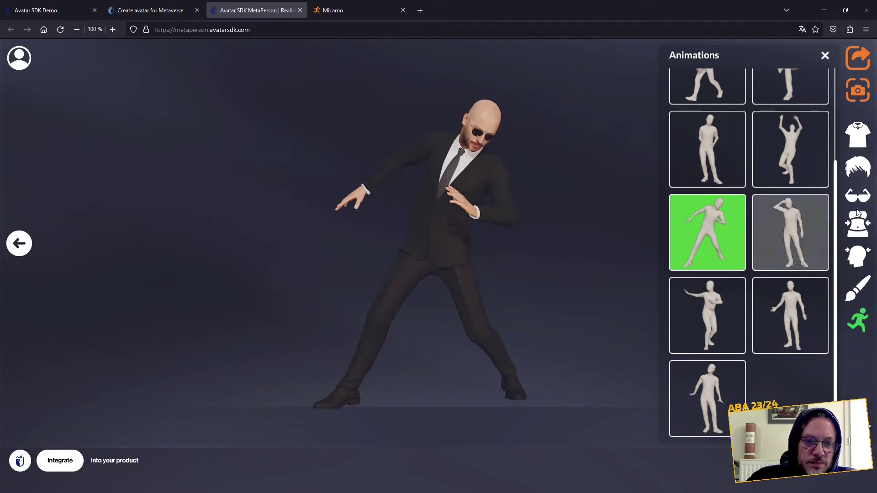
pyautogui.click(805, 217)
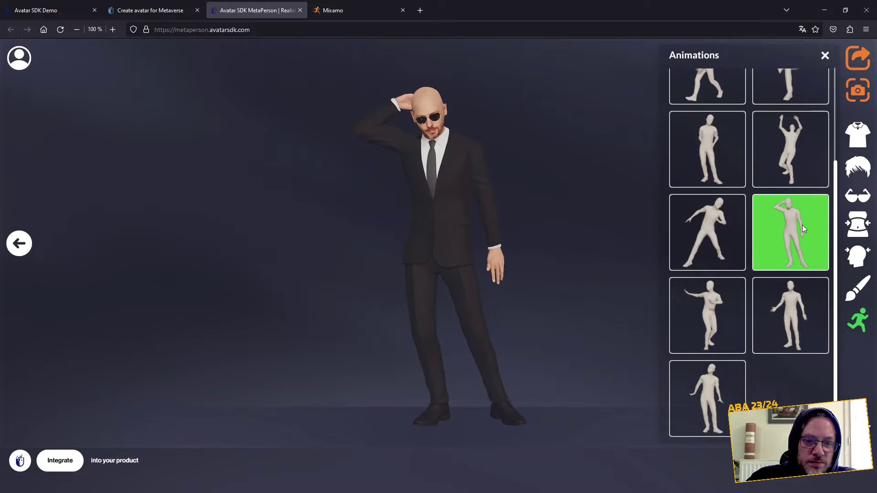
pyautogui.click(777, 138)
pyautogui.click(730, 142)
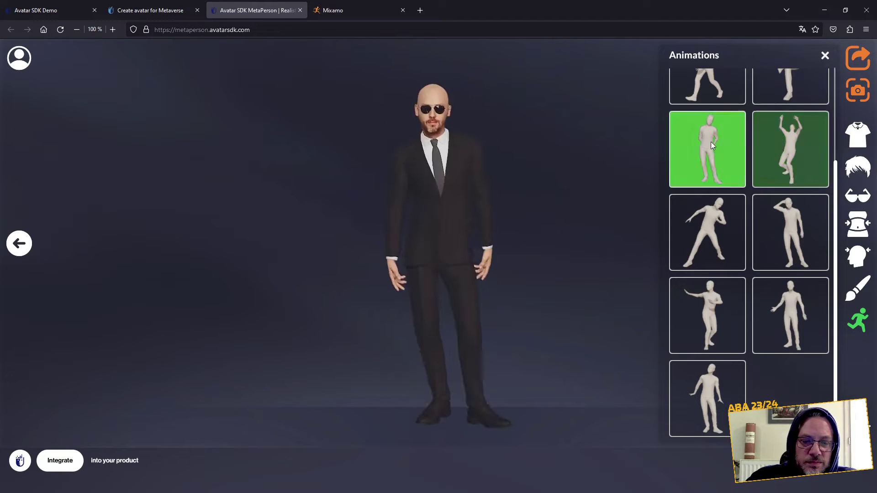
pyautogui.scroll(2, 760, 201)
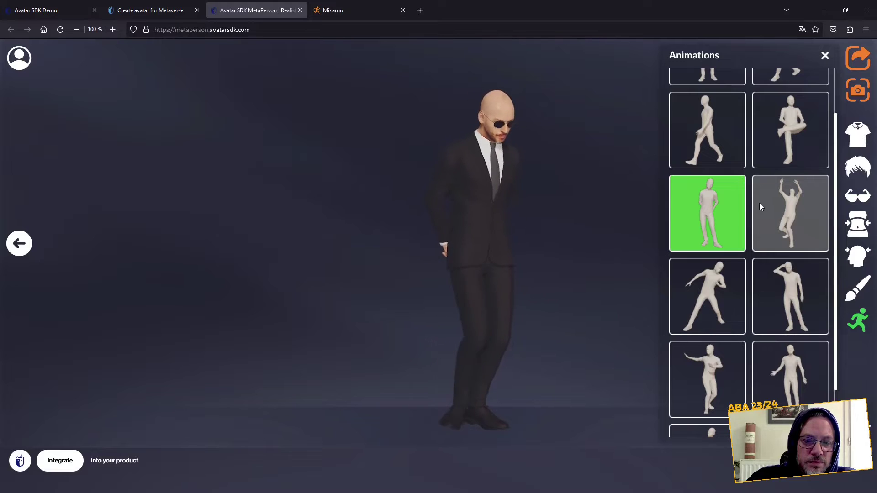
pyautogui.scroll(2, 753, 194)
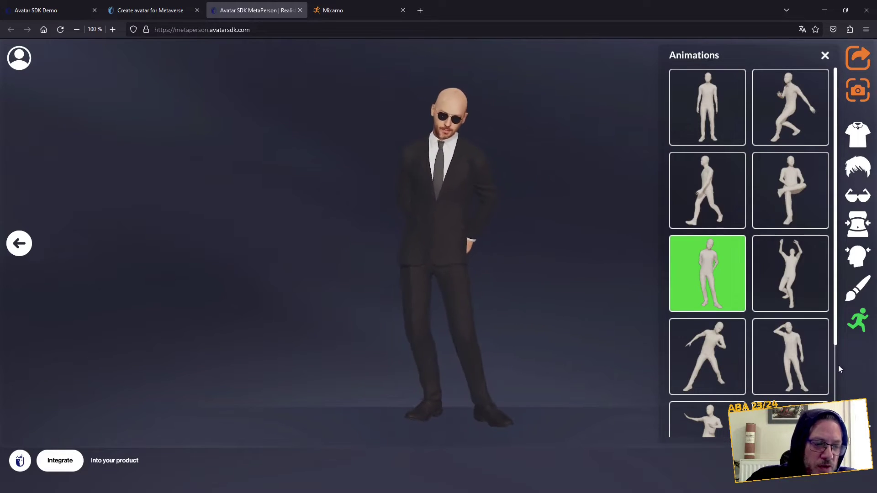
# - Start the avatar export and request a sign-in code for the account e-mail
pyautogui.click(858, 59)
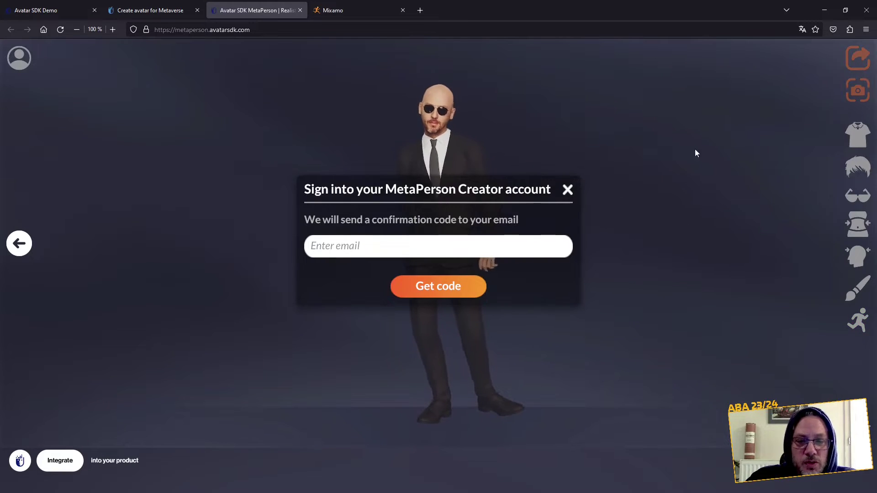
pyautogui.click(347, 251)
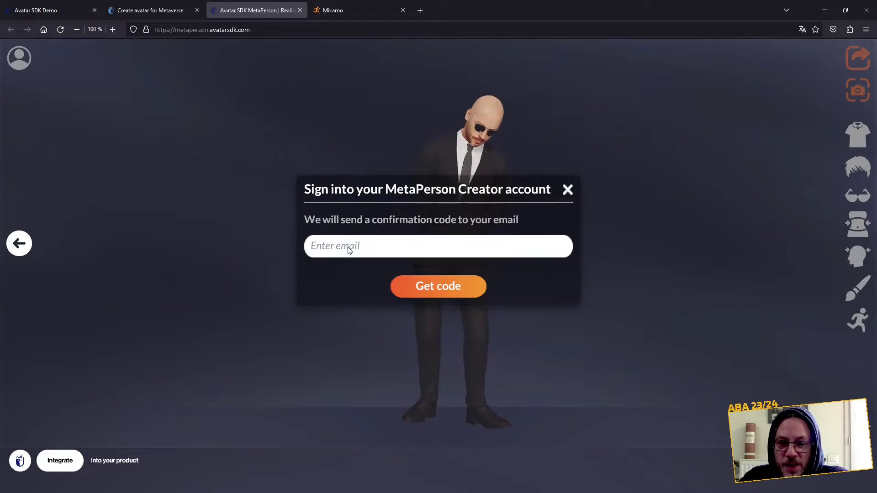
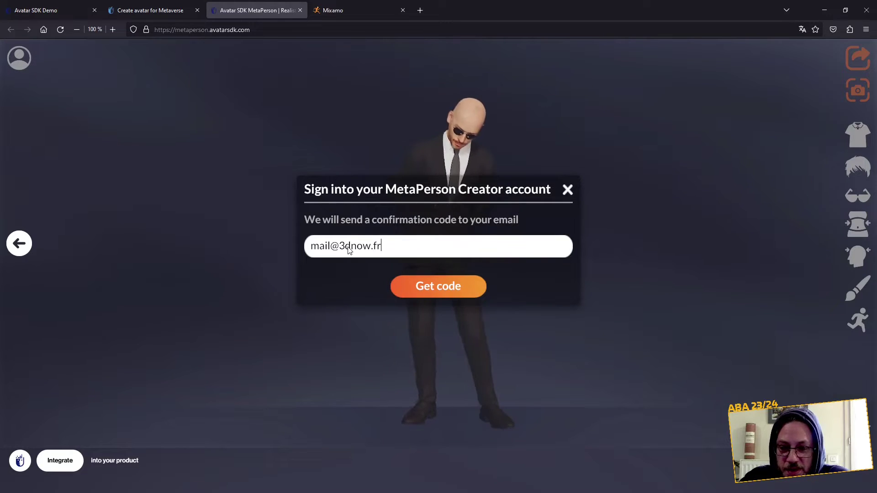
pyautogui.click(430, 290)
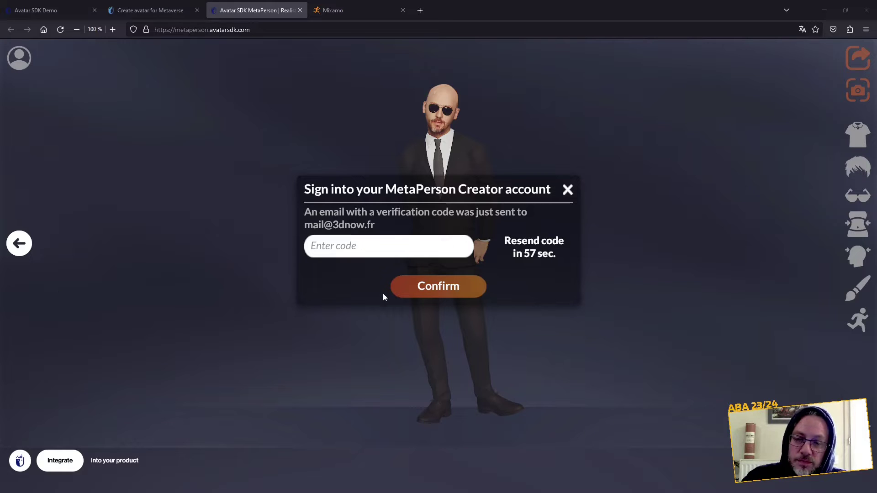
# - Paste the emailed verification code and confirm so the avatar exports as avatar(1).zip
pyautogui.click(355, 247)
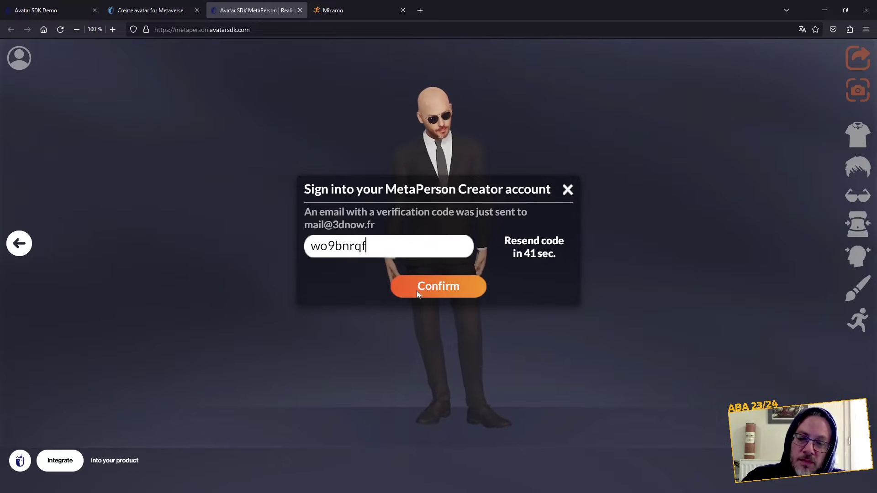
pyautogui.click(437, 289)
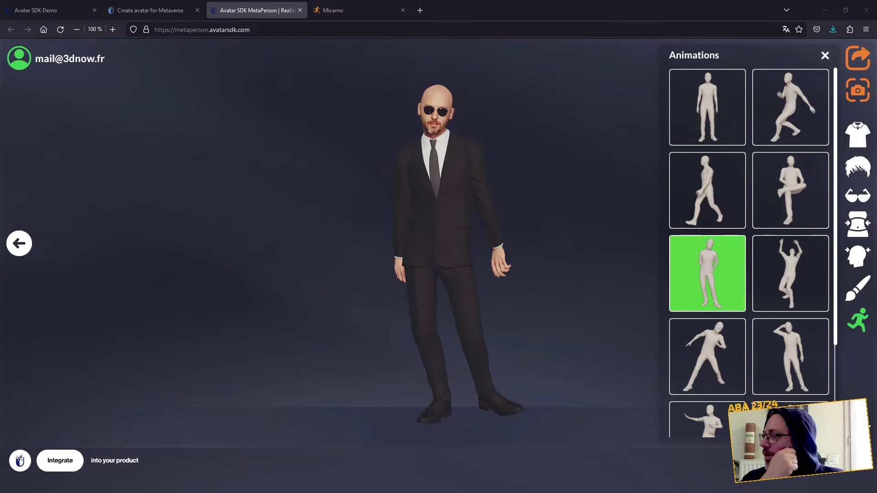
pyautogui.hotkey('alt', 'Tab')
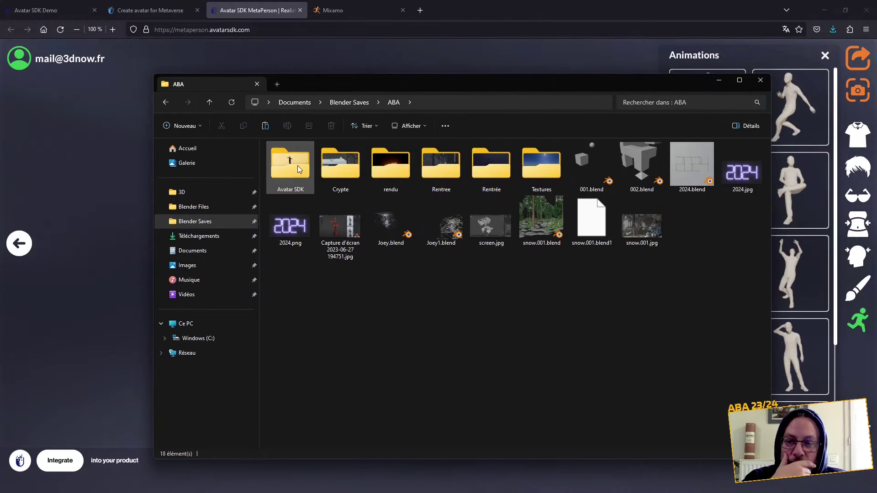
# - Create a new folder named 'Tuto Avatar SDK' inside Avatar SDK > 2024
pyautogui.doubleClick(288, 168)
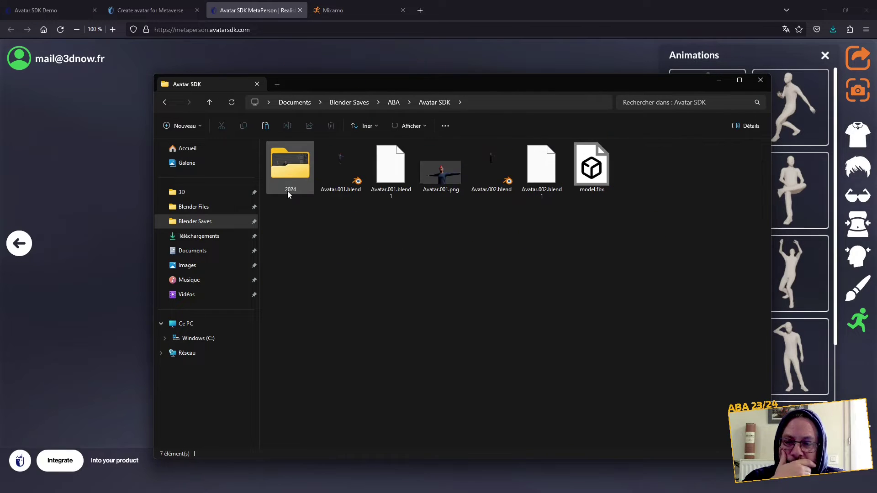
pyautogui.doubleClick(286, 163)
pyautogui.rightClick(317, 316)
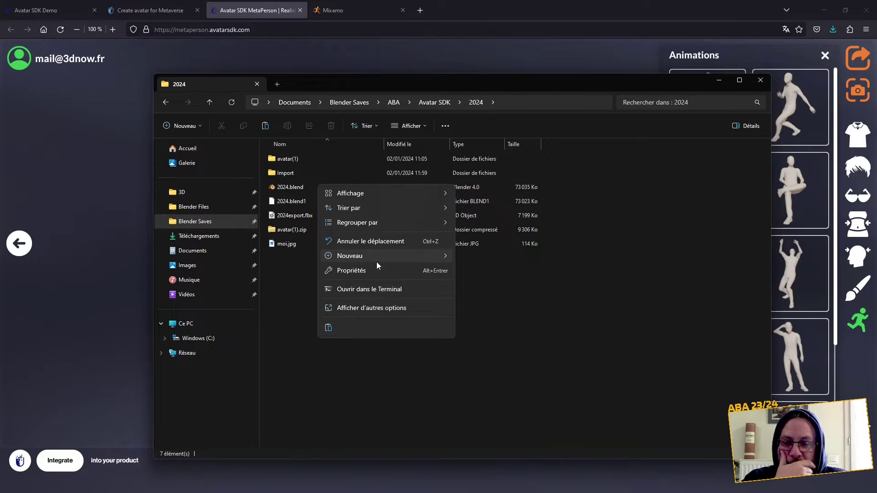
pyautogui.moveTo(377, 259)
pyautogui.click(510, 254)
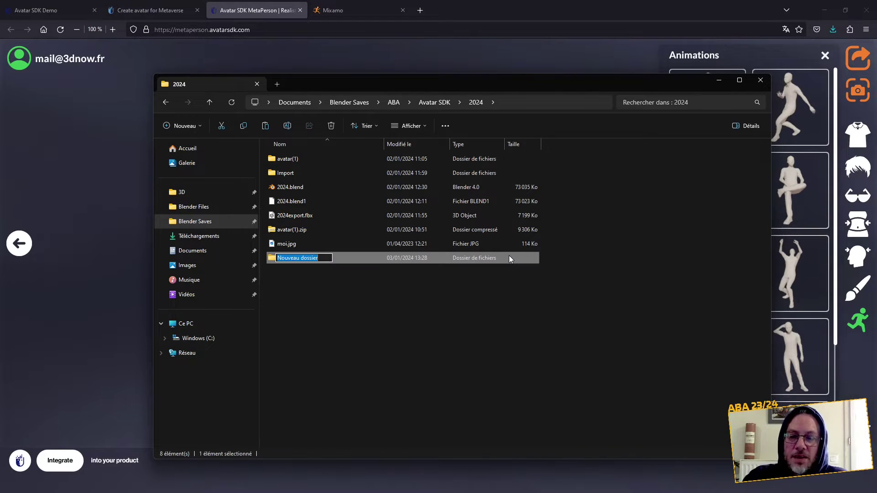
pyautogui.write('Tuto ')
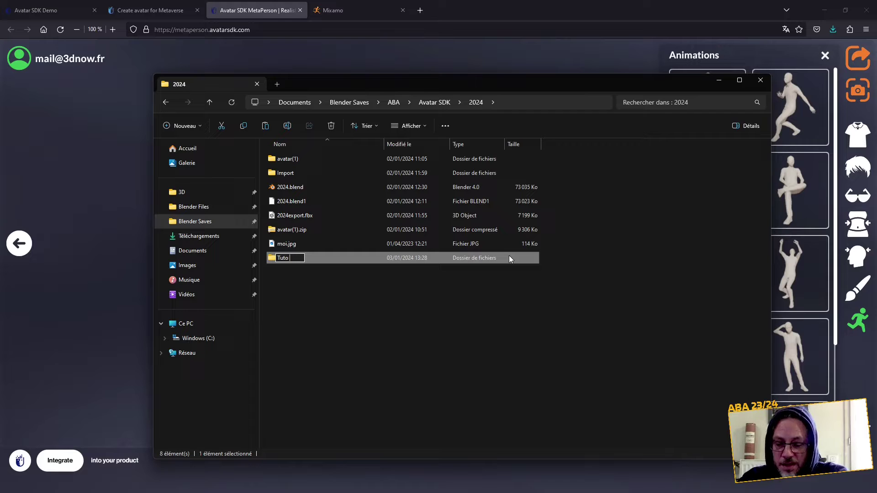
pyautogui.write('Avatar ')
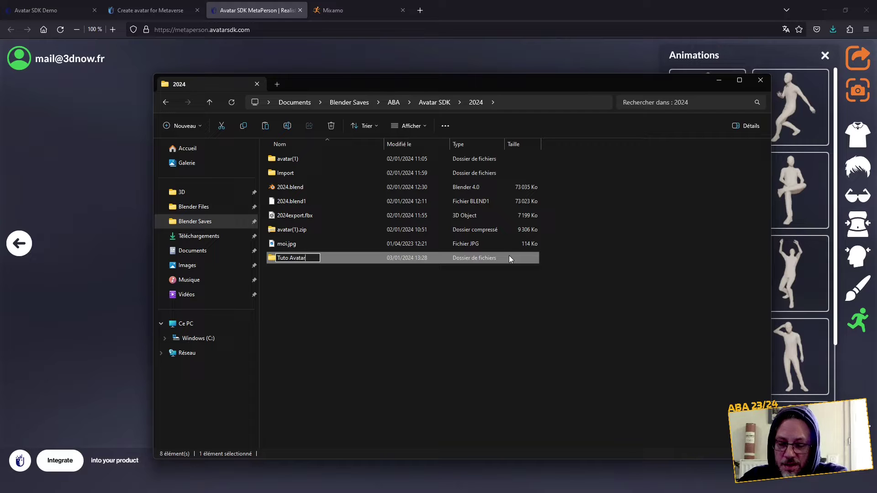
pyautogui.write('SDK')
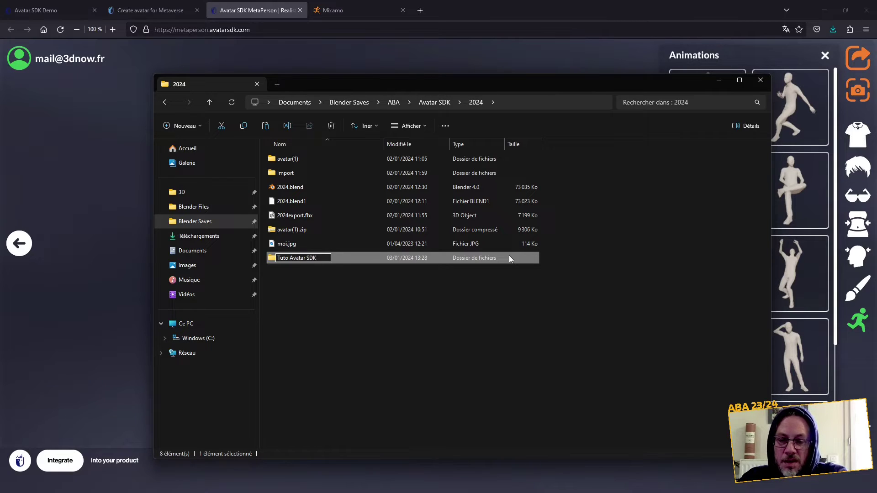
pyautogui.press('Return')
pyautogui.press('Return')
# - Paste avatar(1).zip into the folder and extract all its contents there
pyautogui.hotkey('ctrl', 'v')
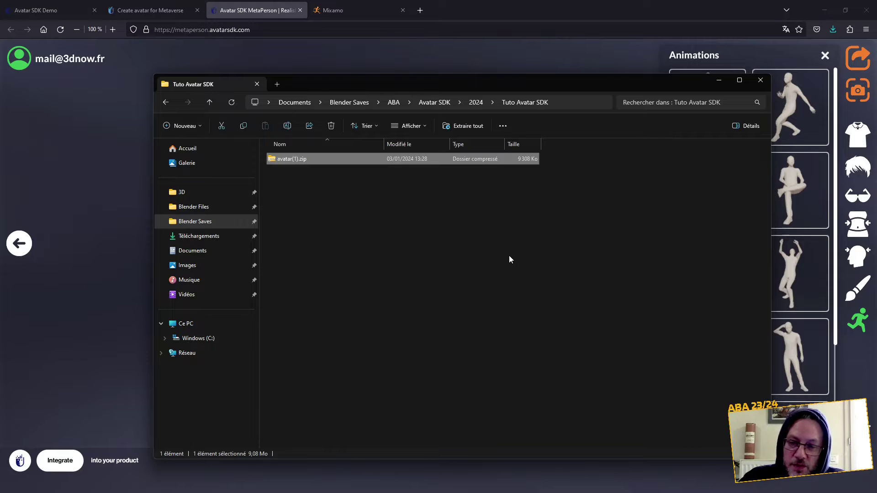
pyautogui.rightClick(301, 159)
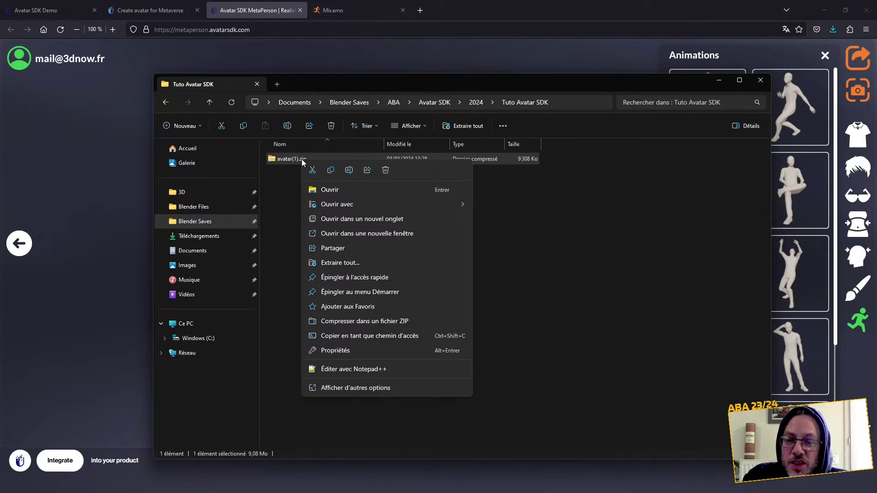
pyautogui.click(355, 263)
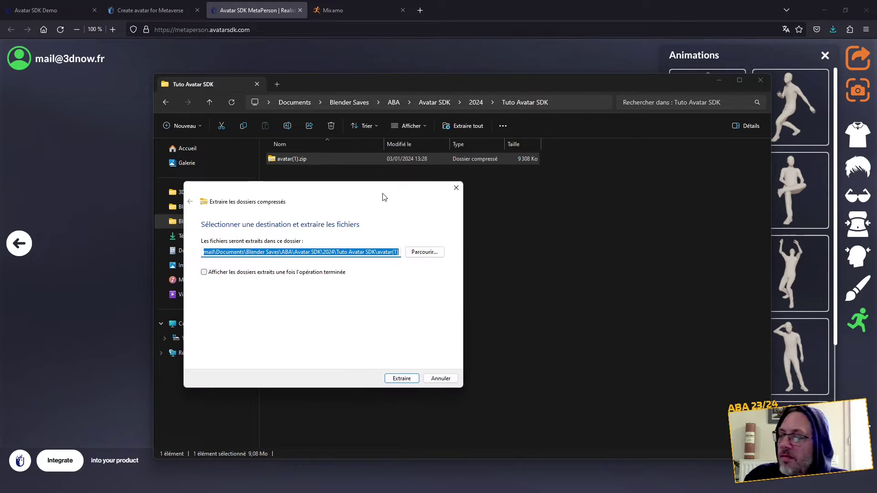
pyautogui.click(402, 379)
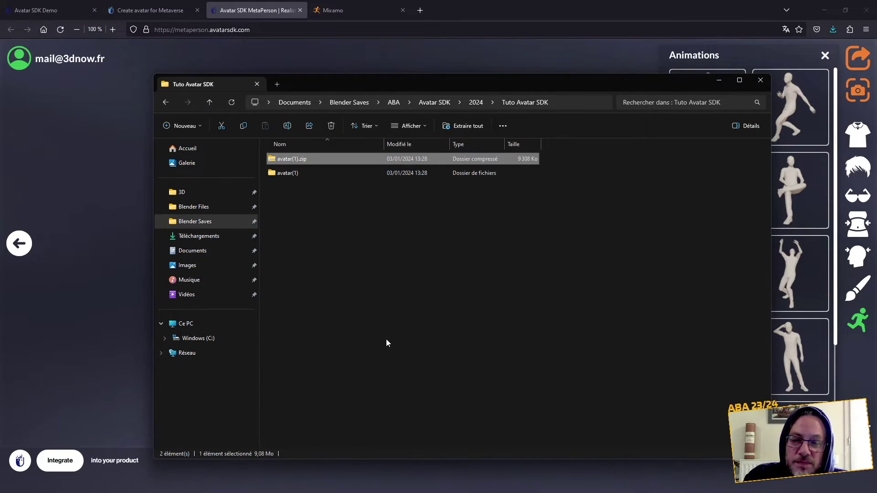
# - Move the extracted inner avatar folder into Tuto Avatar SDK
pyautogui.doubleClick(292, 173)
pyautogui.doubleClick(286, 159)
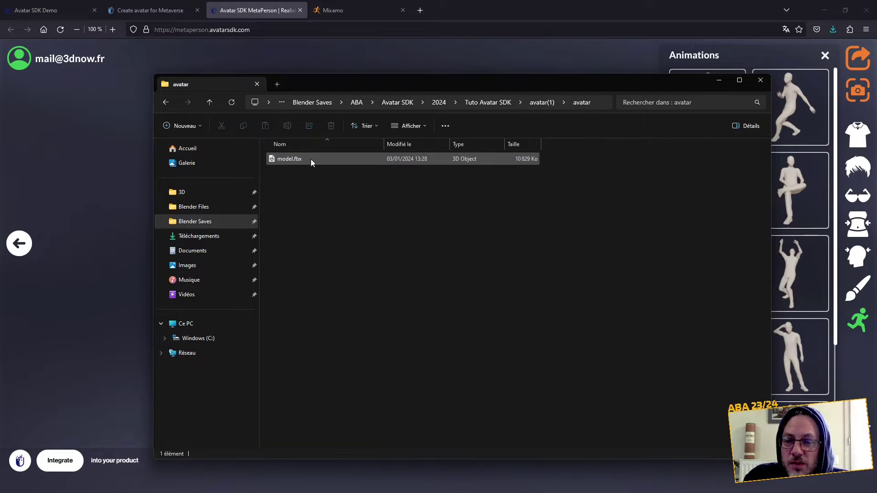
pyautogui.click(542, 103)
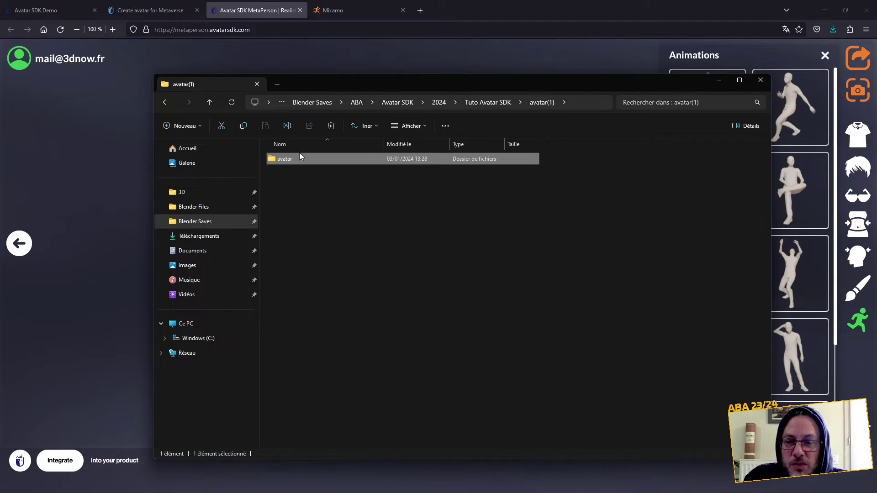
pyautogui.moveTo(284, 161); pyautogui.dragTo(490, 104)
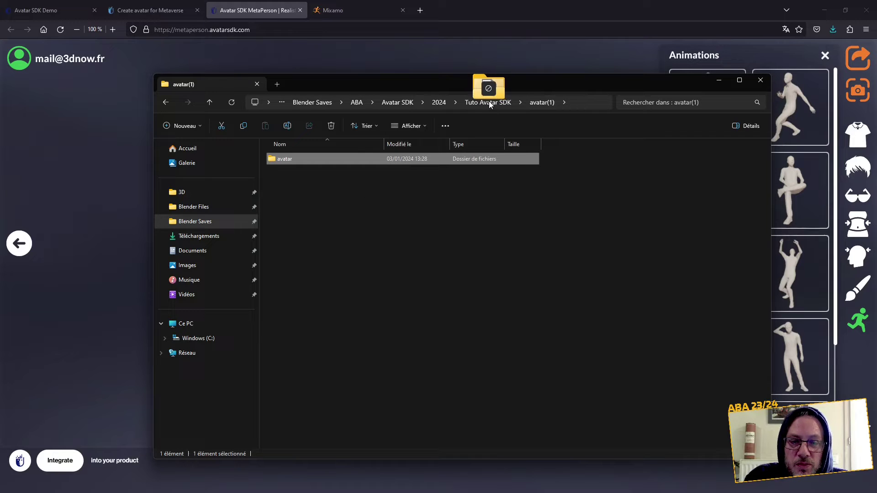
pyautogui.rightClick(285, 160)
pyautogui.click(296, 170)
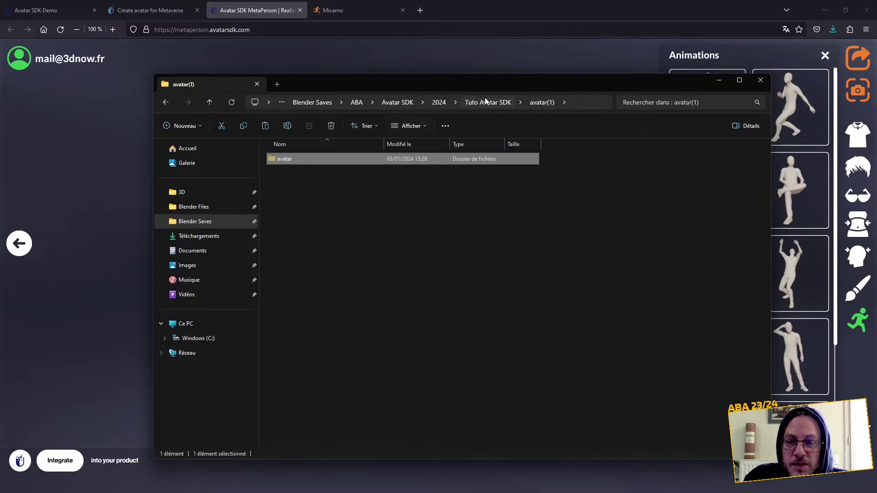
pyautogui.click(442, 103)
pyautogui.doubleClick(324, 187)
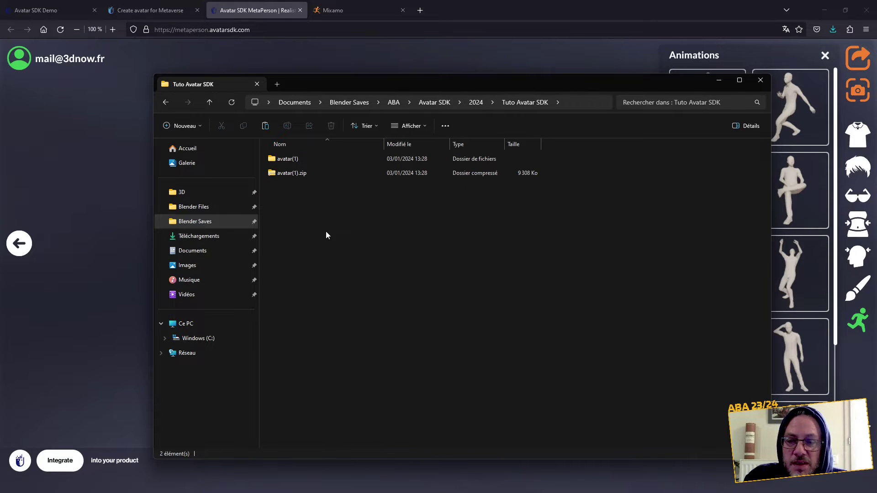
pyautogui.rightClick(326, 231)
pyautogui.click(338, 243)
# - Permanently delete the leftover avatar(1) folder and avatar(1).zip
pyautogui.click(296, 173)
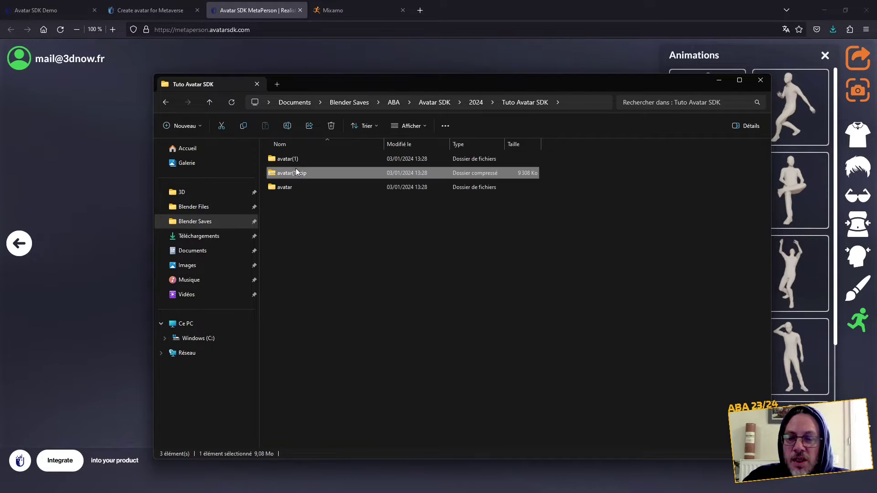
pyautogui.keyDown('ctrl'); pyautogui.click(297, 159); pyautogui.keyUp('ctrl')
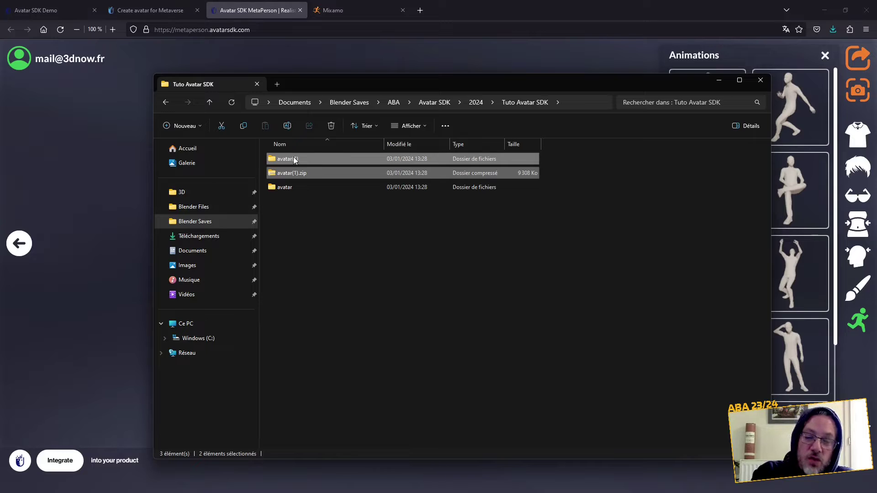
pyautogui.hotkey('shift', 'Delete')
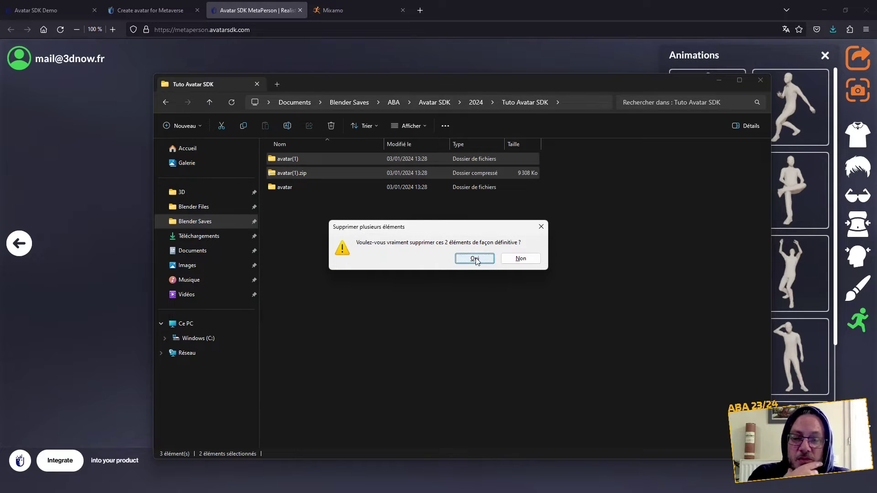
pyautogui.click(475, 258)
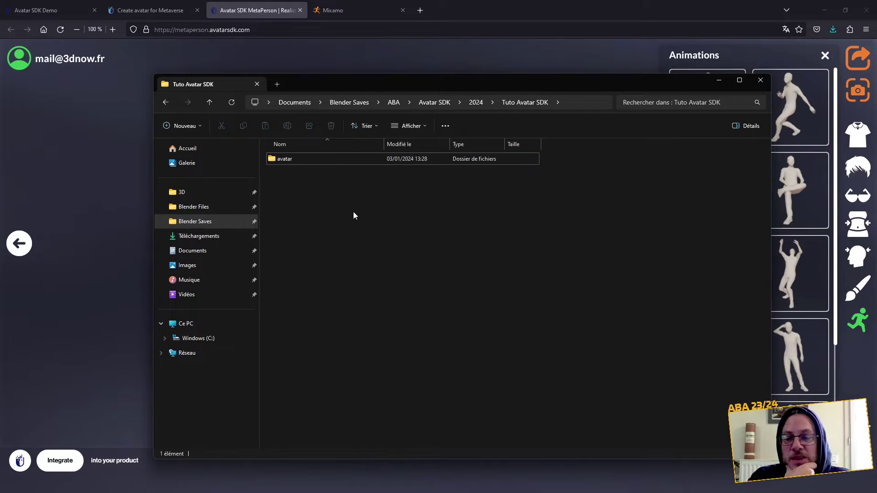
# - Close the File Explorer window to return to Blender
pyautogui.click(821, 13)
pyautogui.click(823, 11)
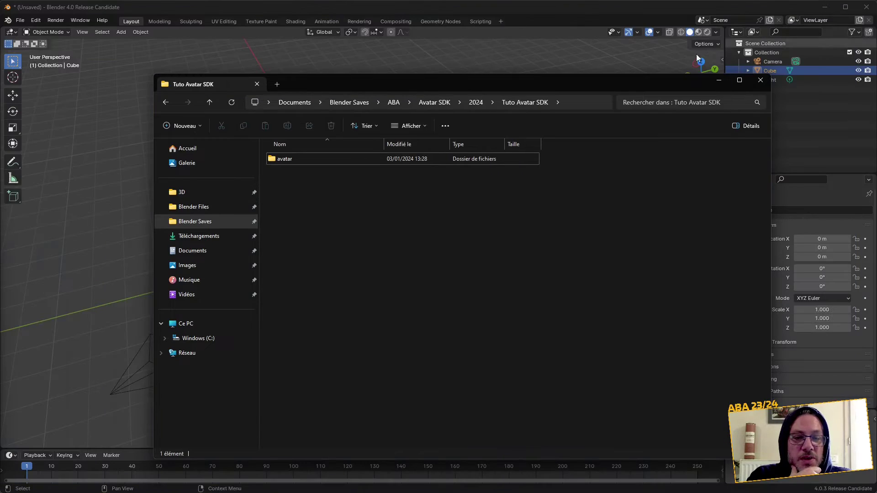
pyautogui.click(760, 80)
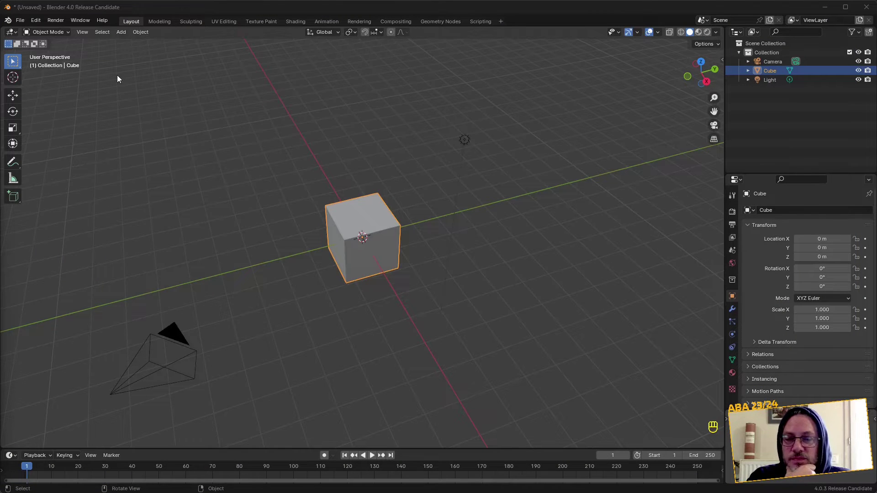
# - Delete the default Camera, Cube and Light from the scene
pyautogui.moveTo(98, 83); pyautogui.dragTo(577, 423)
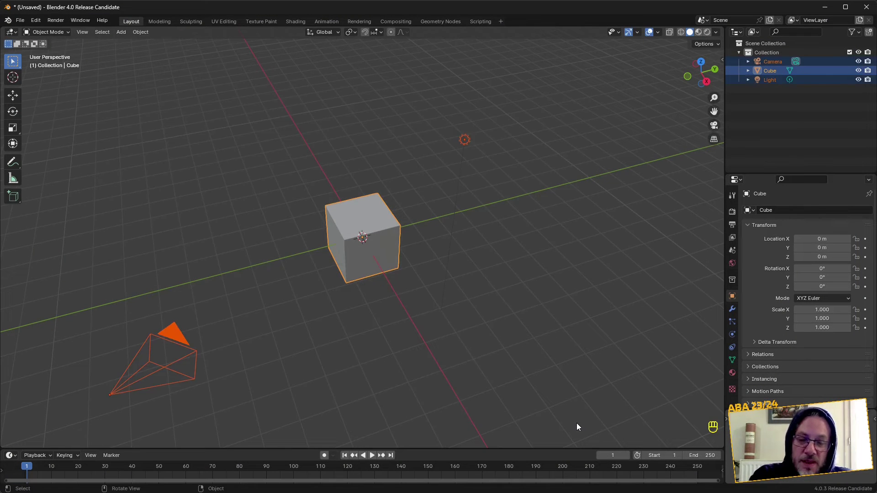
pyautogui.press('Delete')
pyautogui.moveTo(533, 354); pyautogui.dragTo(486, 311, button='middle')
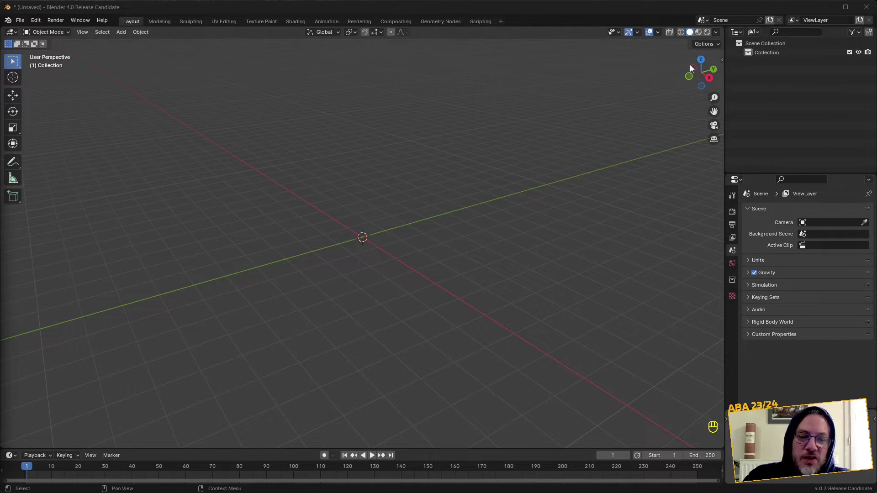
# - Save the empty scene as AvatarSDKTuto.2024.blend in the Tuto Avatar SDK folder
pyautogui.click(21, 21)
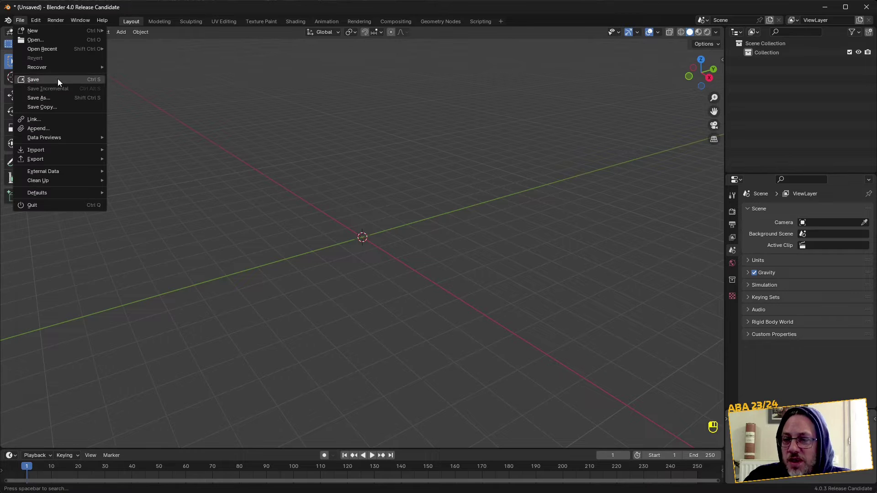
pyautogui.click(57, 79)
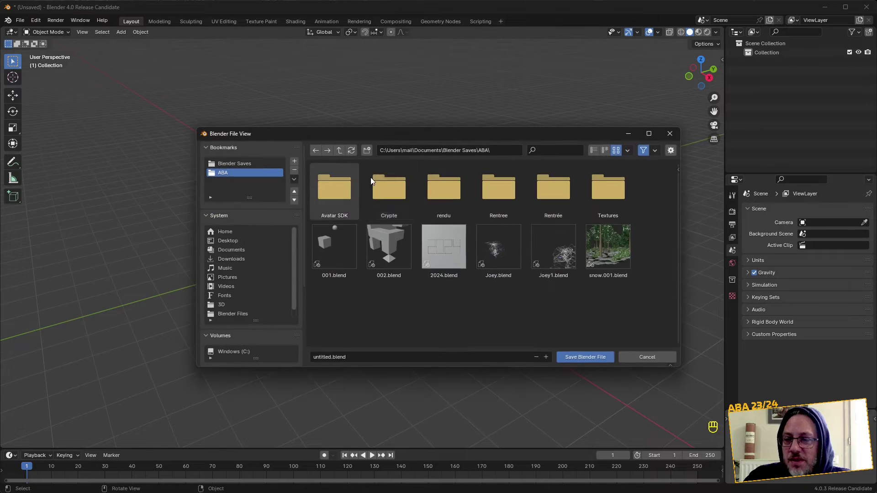
pyautogui.doubleClick(331, 194)
pyautogui.doubleClick(331, 194)
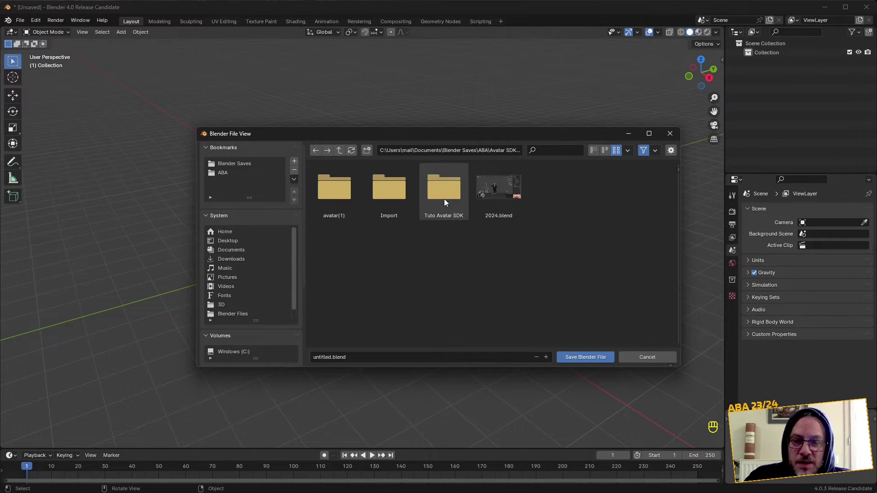
pyautogui.doubleClick(443, 194)
pyautogui.click(332, 357)
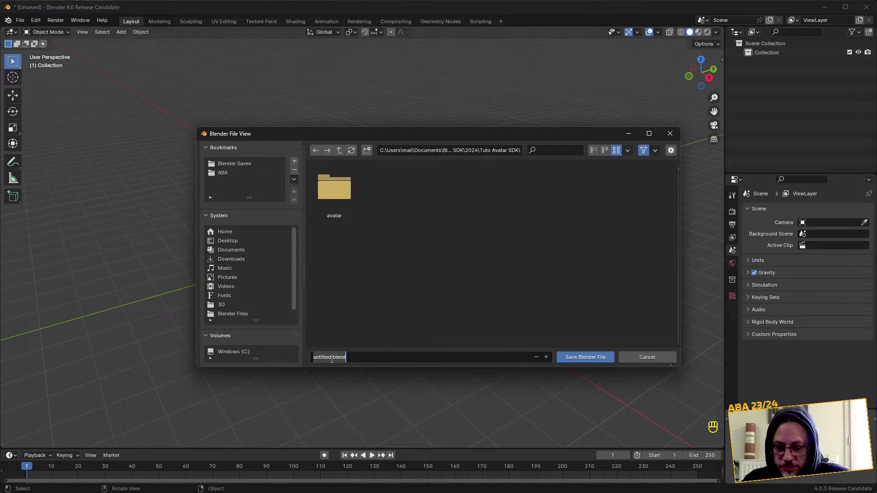
pyautogui.write('Avatar')
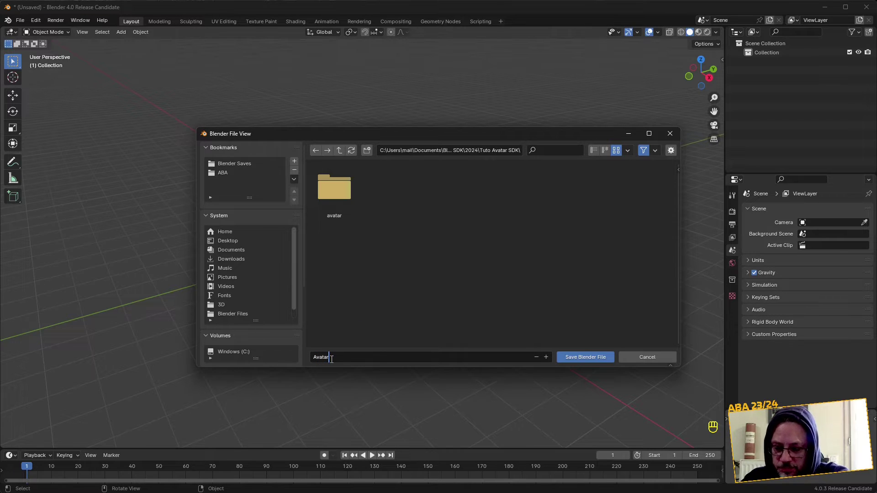
pyautogui.write('SDK')
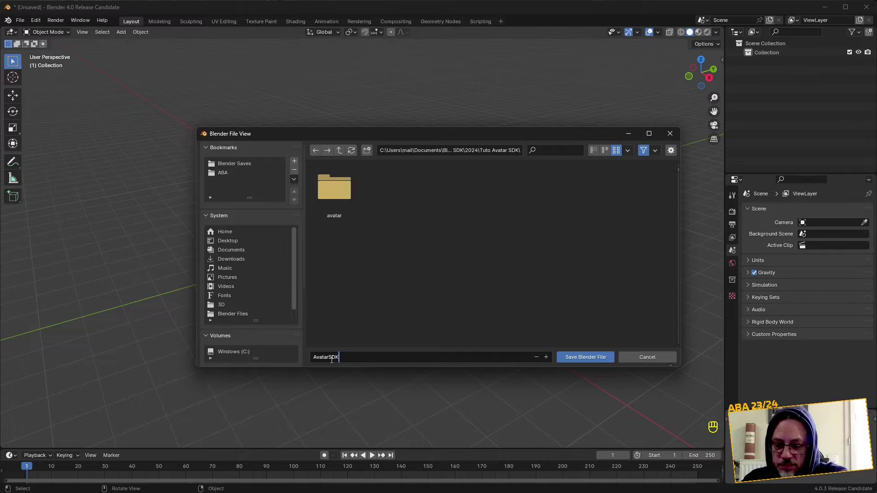
pyautogui.write('Tut')
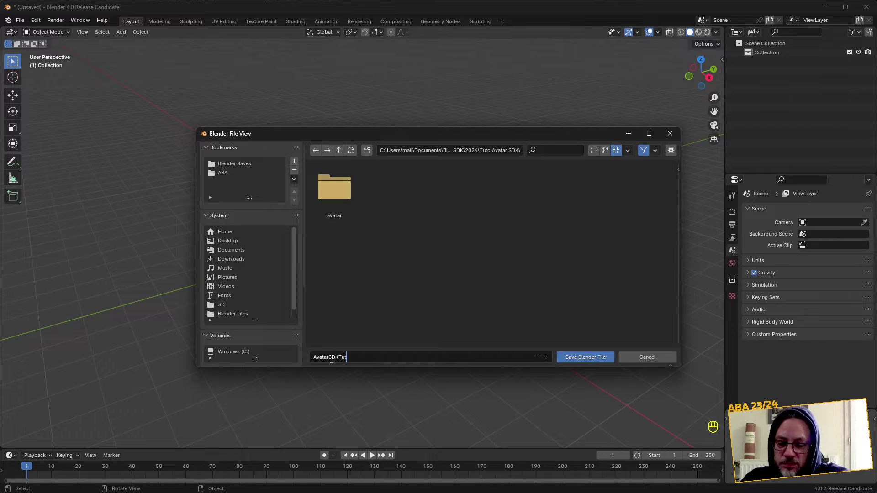
pyautogui.write('o.2024')
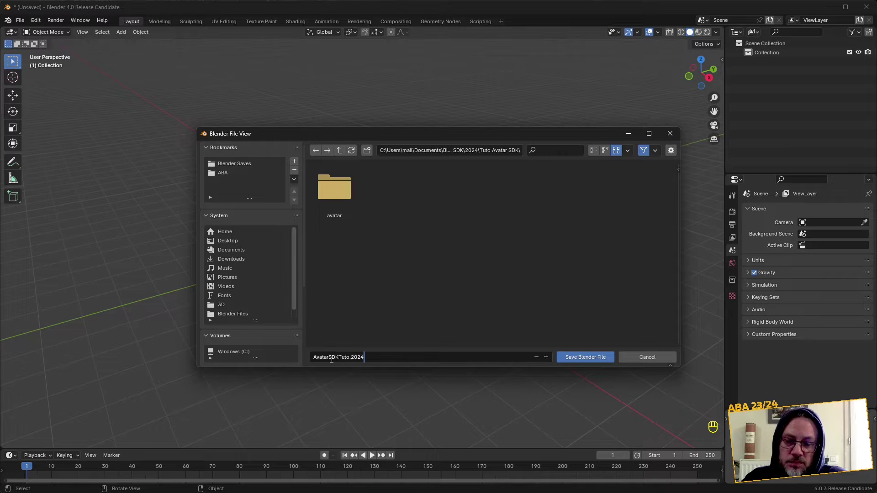
pyautogui.press('Return')
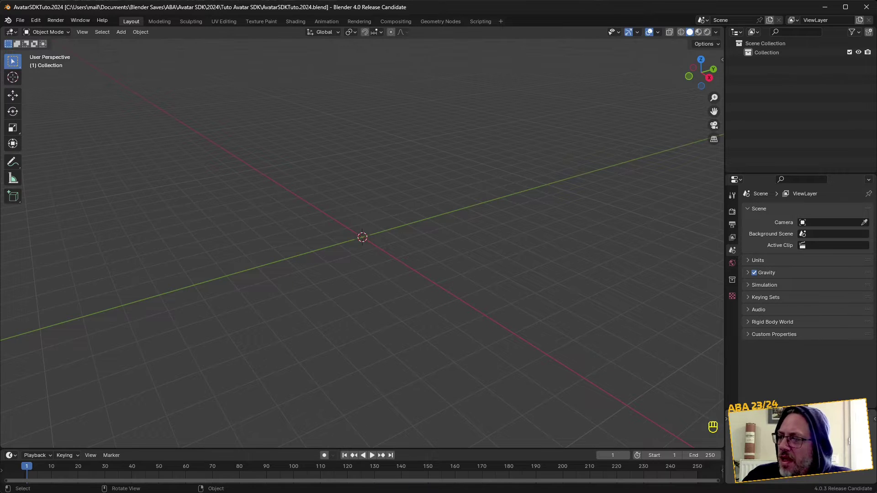
pyautogui.click(19, 21)
# - Import model.fbx from the avatar folder and frame the T-posed AvatarRoot in view
pyautogui.moveTo(74, 151)
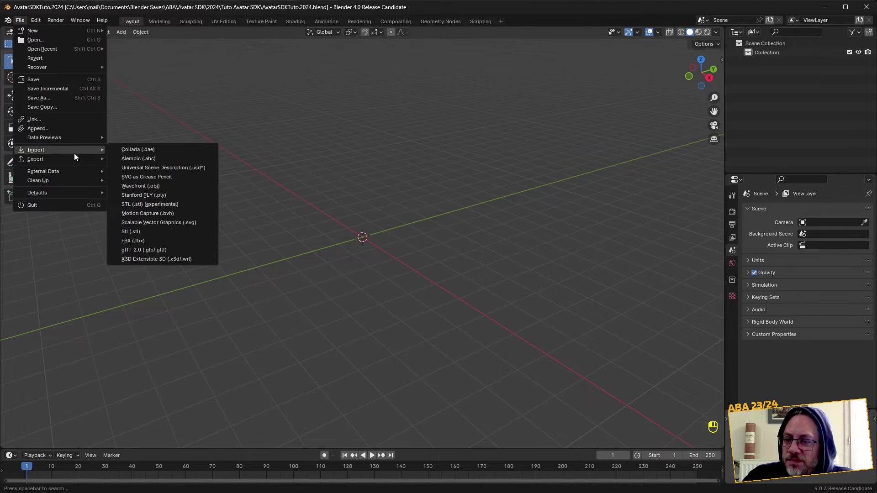
pyautogui.click(195, 242)
pyautogui.doubleClick(336, 194)
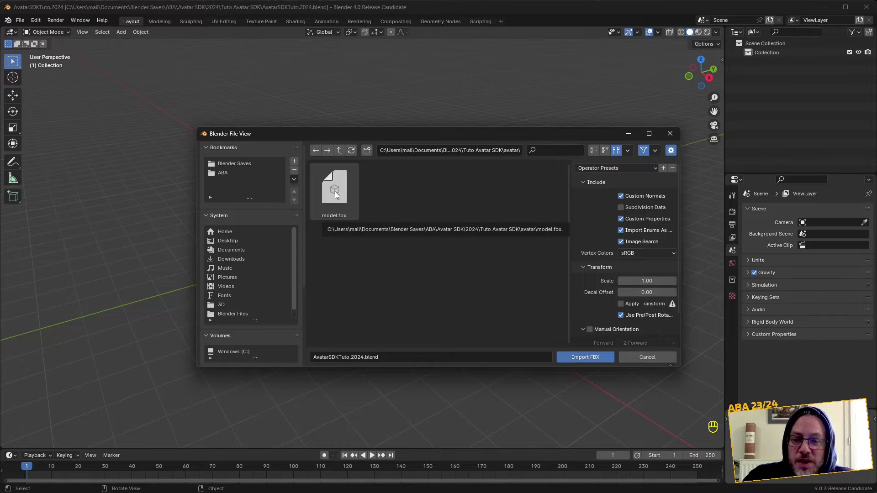
pyautogui.click(335, 195)
pyautogui.click(589, 357)
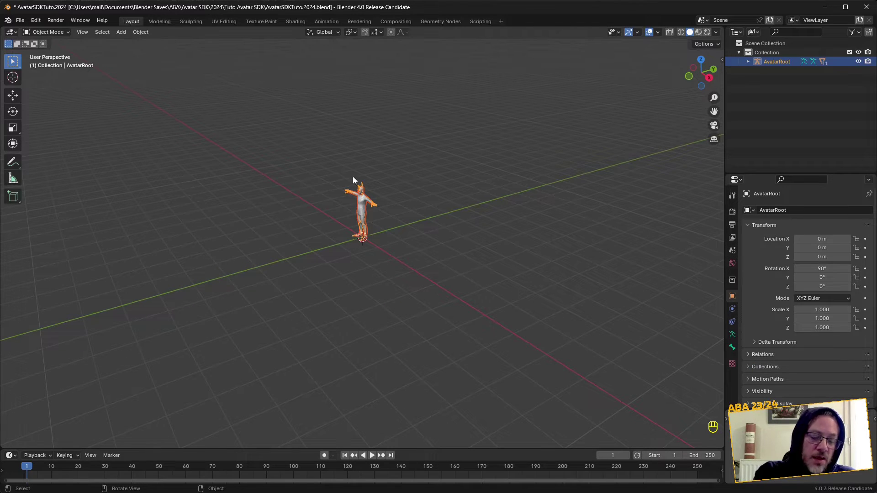
pyautogui.press('KP_Decimal')
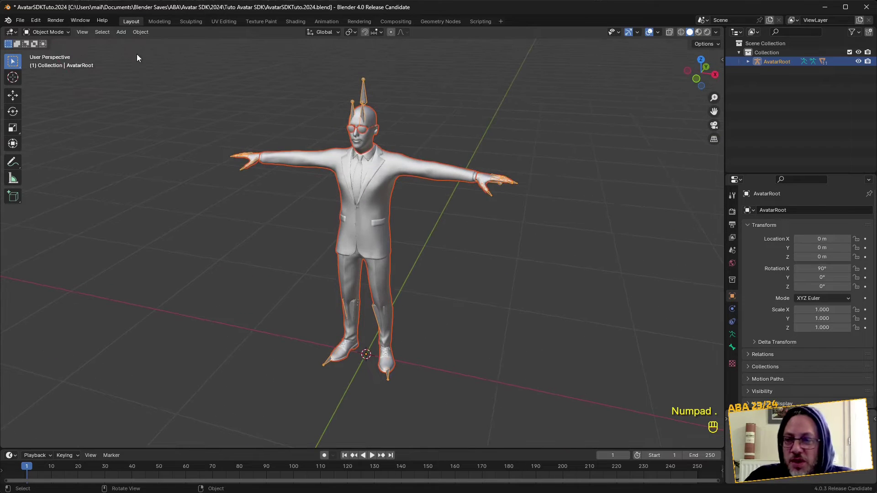
pyautogui.click(83, 34)
pyautogui.click(121, 90)
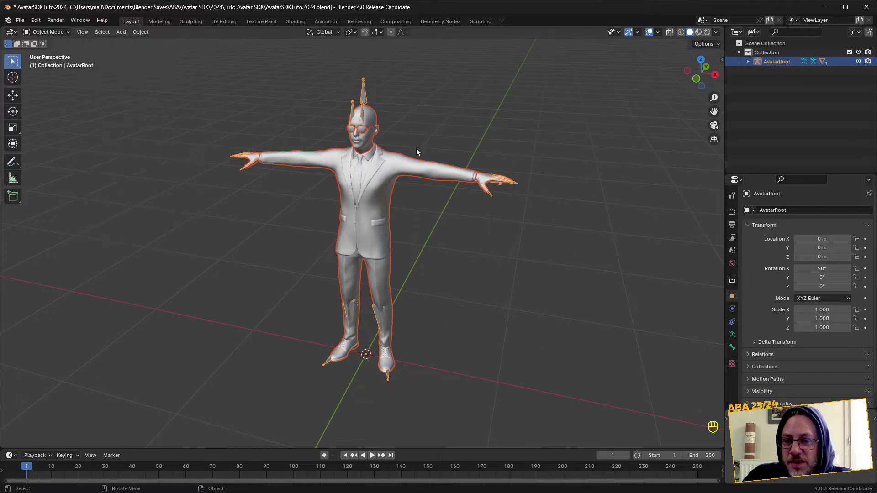
pyautogui.moveTo(416, 149); pyautogui.dragTo(676, 75, button='middle')
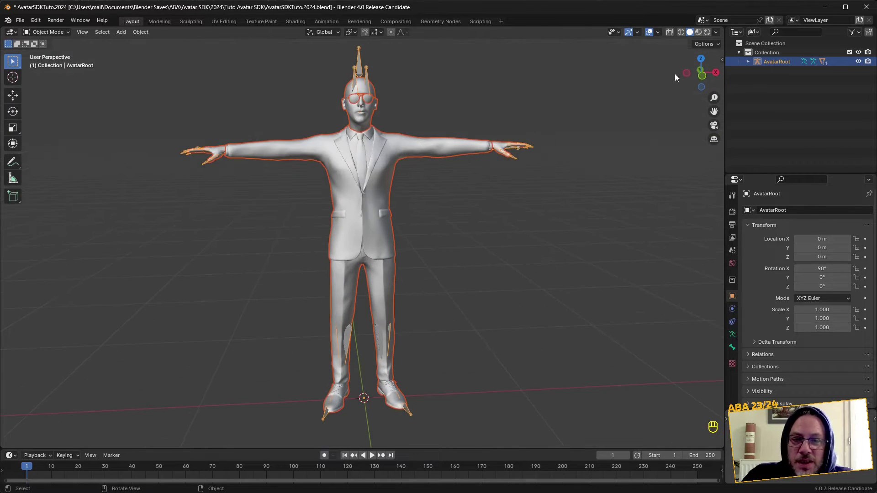
# - Set the viewport shading color to Texture so the avatar shows its textures
pyautogui.click(716, 32)
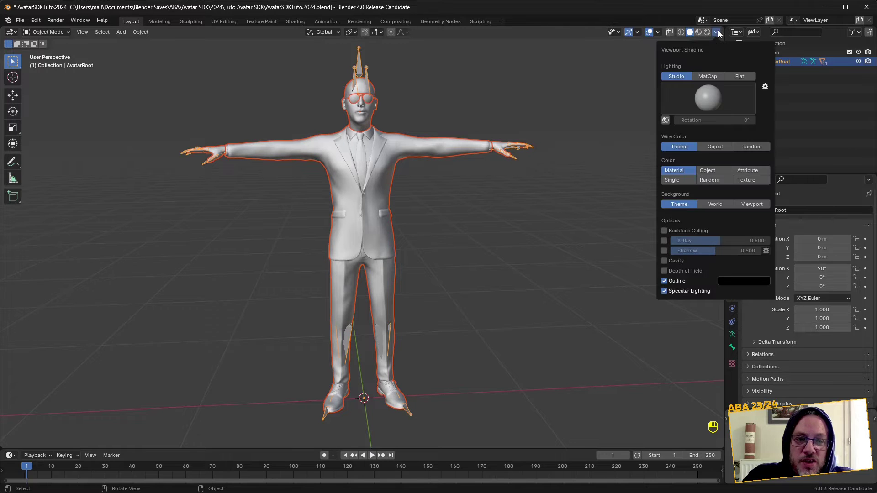
pyautogui.click(746, 180)
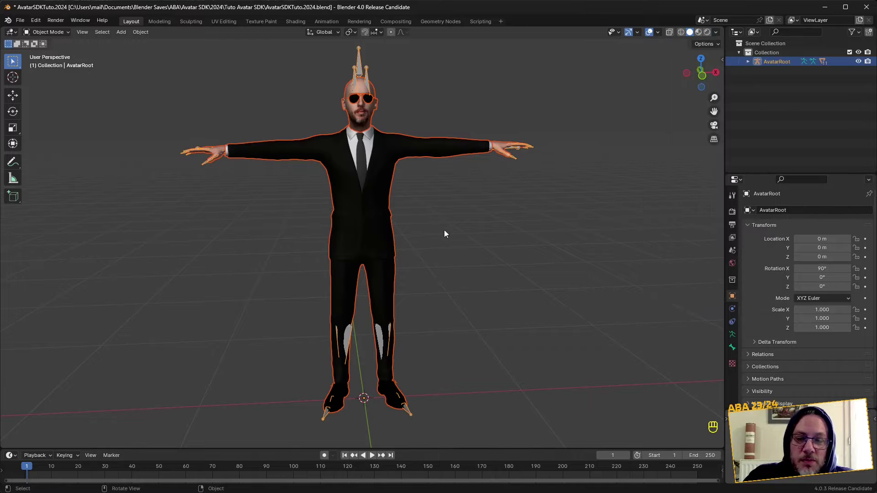
pyautogui.moveTo(444, 229); pyautogui.dragTo(395, 198, button='middle')
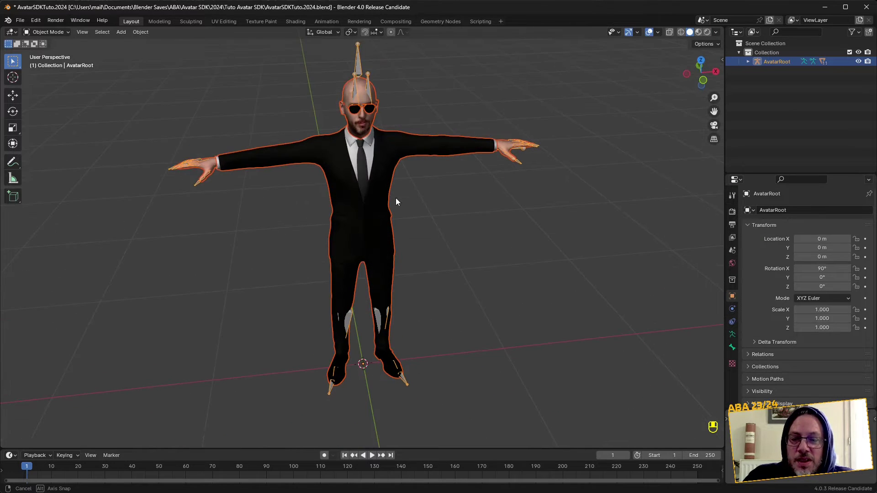
# - Inspect the textured avatar from several angles and expand AvatarRoot in the outliner
pyautogui.click(358, 59)
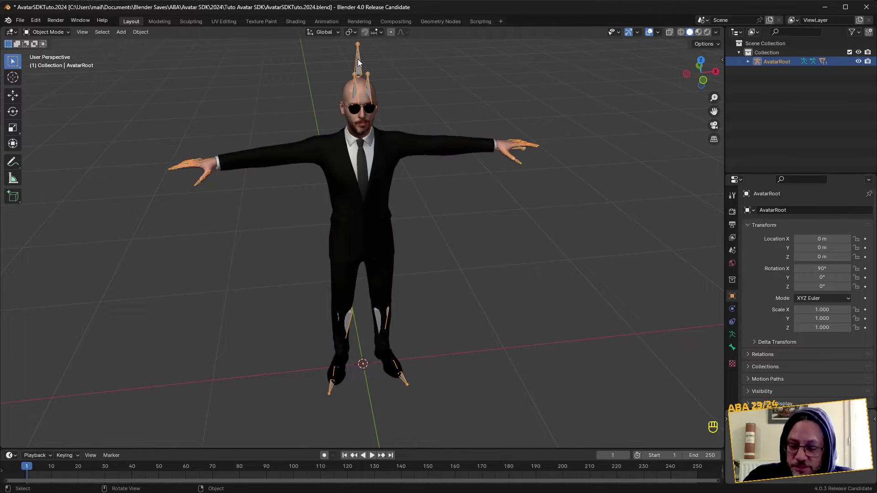
pyautogui.press('g')
pyautogui.rightClick(326, 61)
pyautogui.moveTo(325, 61); pyautogui.dragTo(322, 145, button='middle')
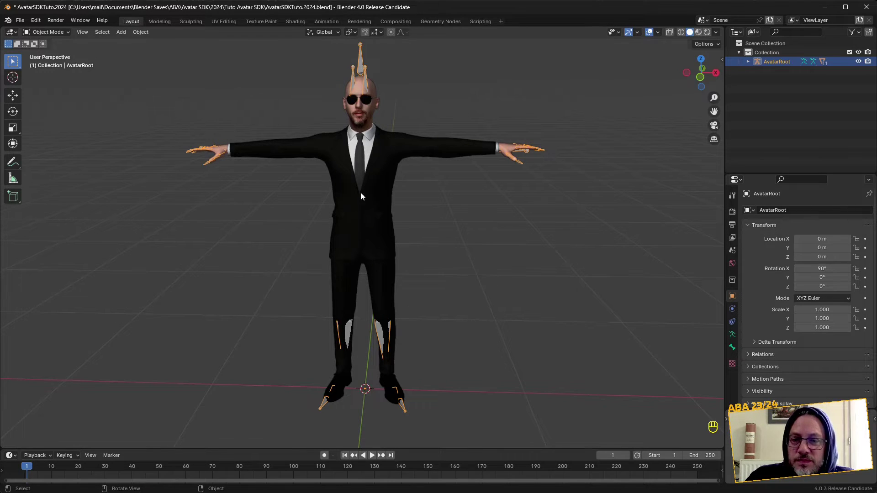
pyautogui.moveTo(361, 197); pyautogui.dragTo(309, 225, button='middle')
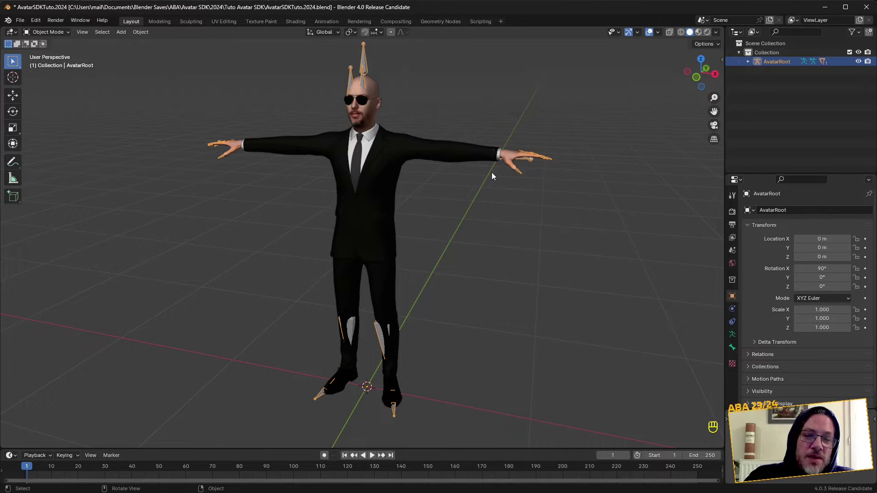
pyautogui.click(747, 63)
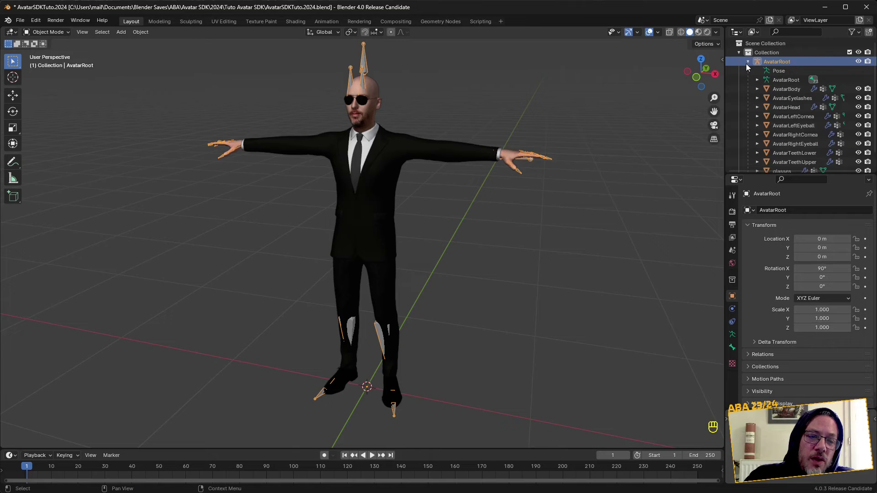
# - Select the meshes from AvatarBody through outfit, keeping AvatarLeftEyeball as the active object
pyautogui.click(787, 89)
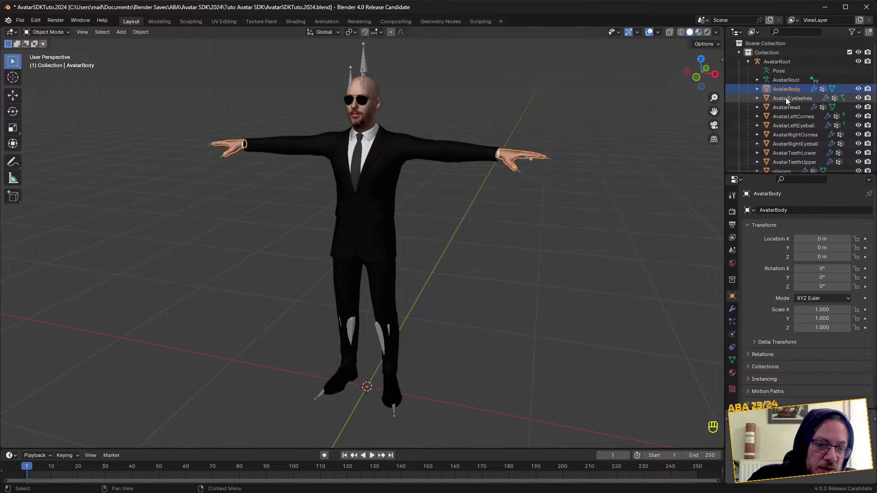
pyautogui.scroll(-2, 793, 117)
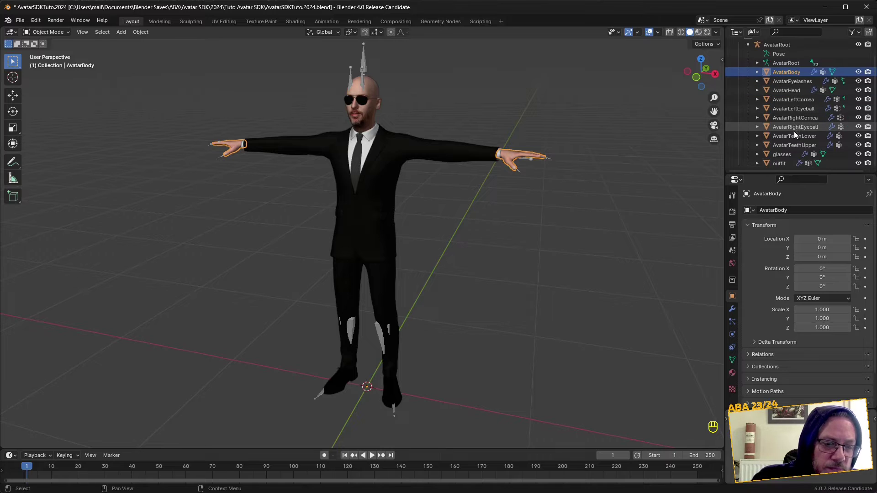
pyautogui.keyDown('shift'); pyautogui.click(780, 163); pyautogui.keyUp('shift')
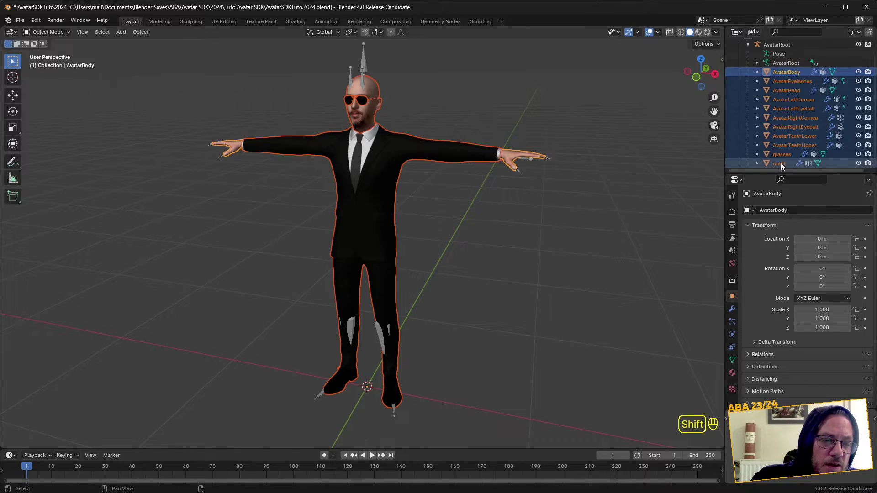
pyautogui.keyDown('ctrl'); pyautogui.click(801, 109); pyautogui.keyUp('ctrl')
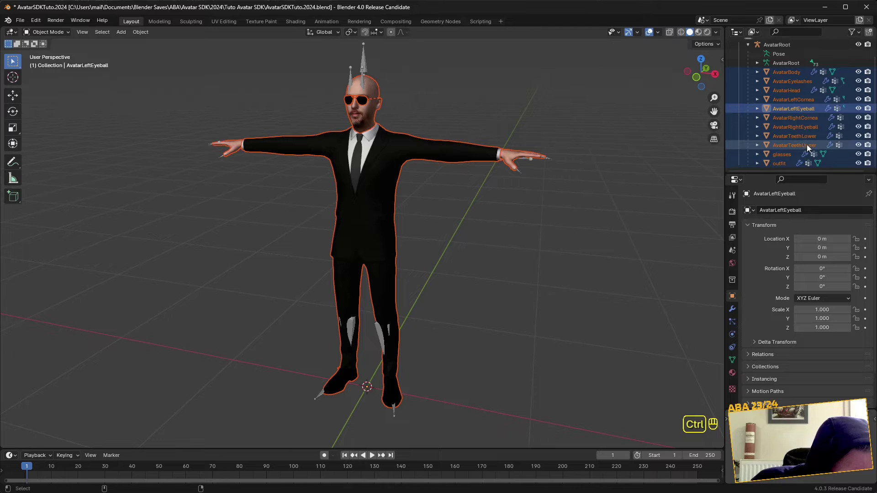
pyautogui.keyDown('ctrl'); pyautogui.click(807, 125); pyautogui.keyUp('ctrl')
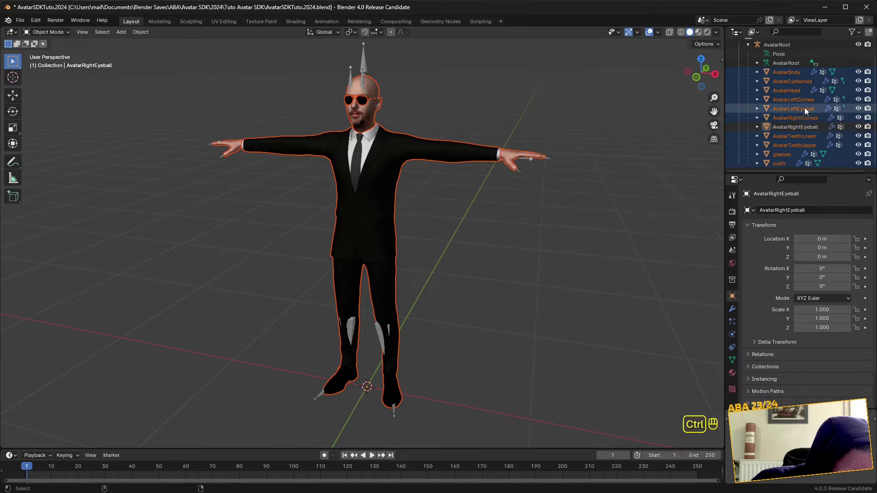
pyautogui.keyDown('ctrl'); pyautogui.click(805, 109); pyautogui.keyUp('ctrl')
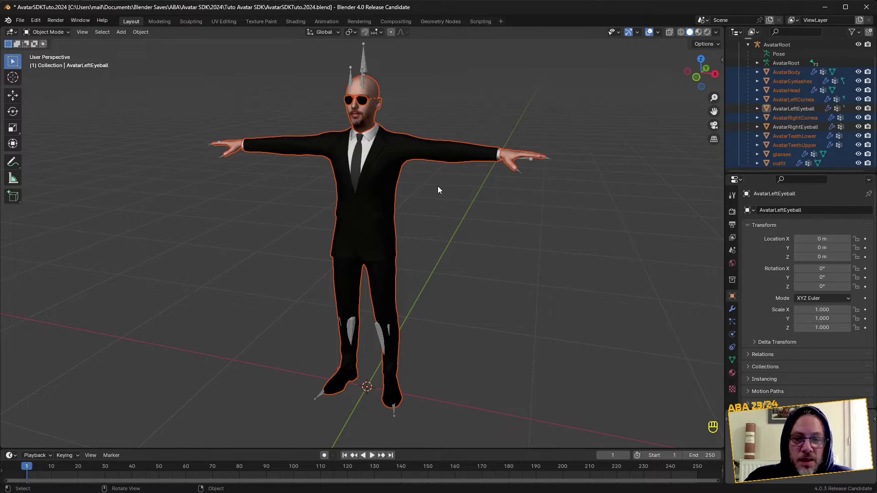
# - Duplicate the selected meshes in place and move the copies into a new 'Export' collection
pyautogui.hotkey('shift', 'd')
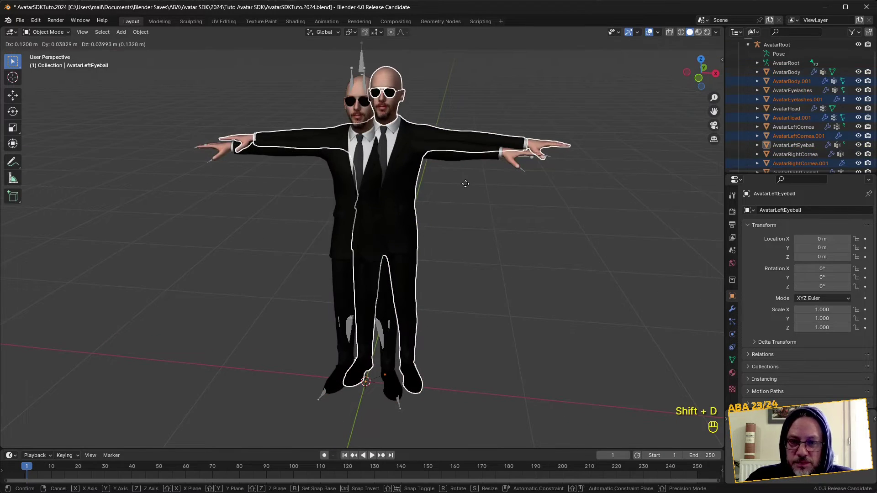
pyautogui.rightClick(466, 184)
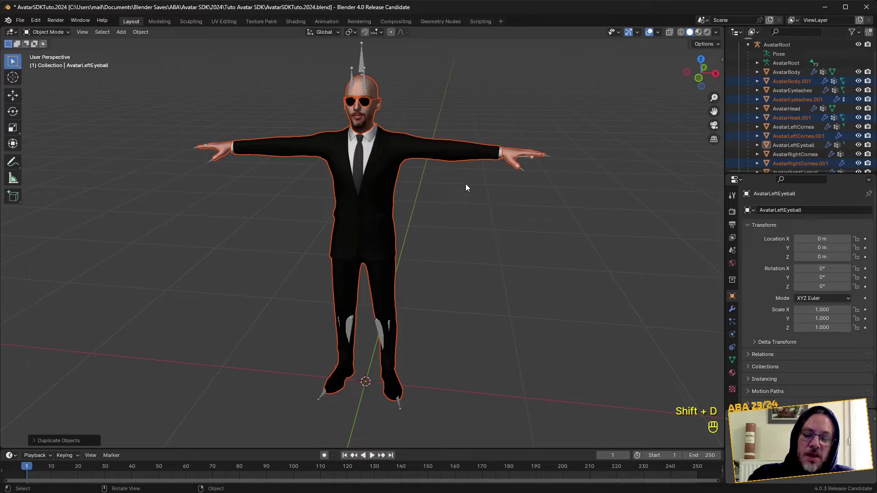
pyautogui.press('m')
pyautogui.click(465, 184)
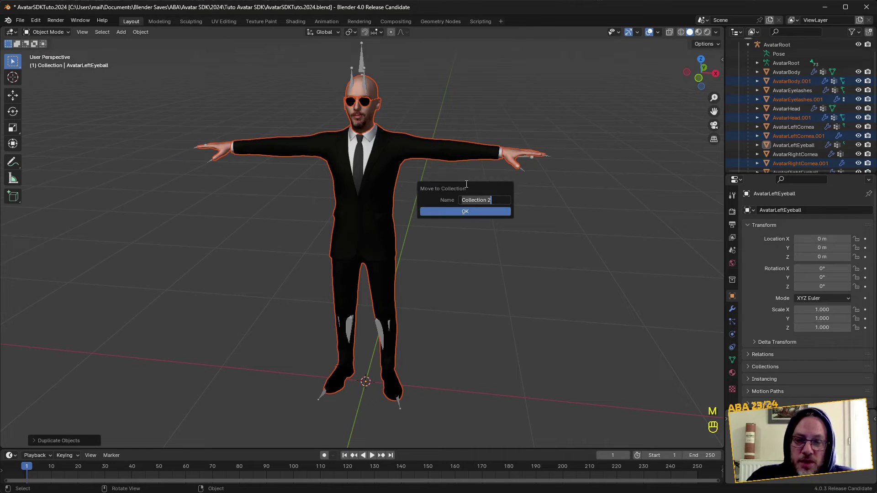
pyautogui.moveTo(491, 201); pyautogui.dragTo(458, 200)
pyautogui.write('Expo')
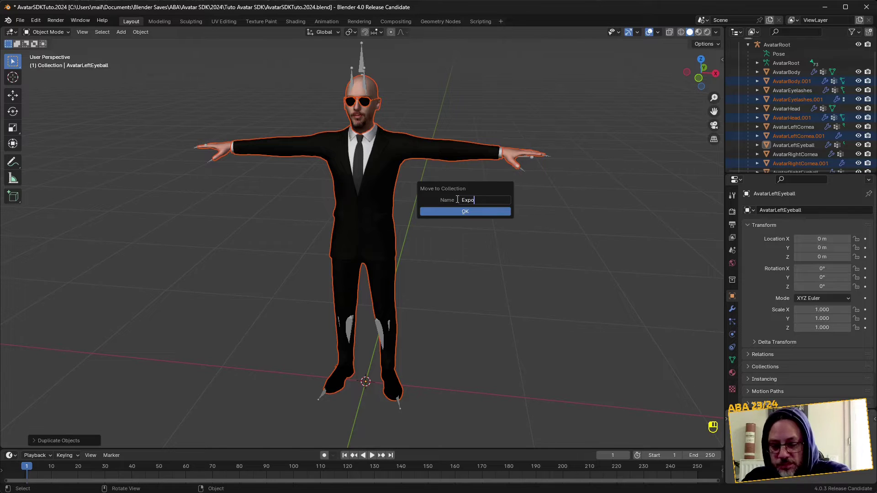
pyautogui.write('rt')
pyautogui.press('Return')
pyautogui.press('Return')
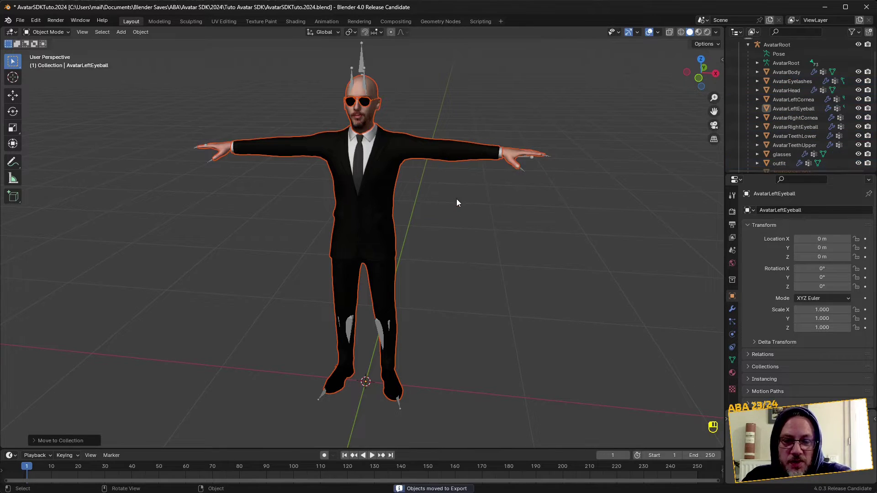
pyautogui.scroll(2, 761, 96)
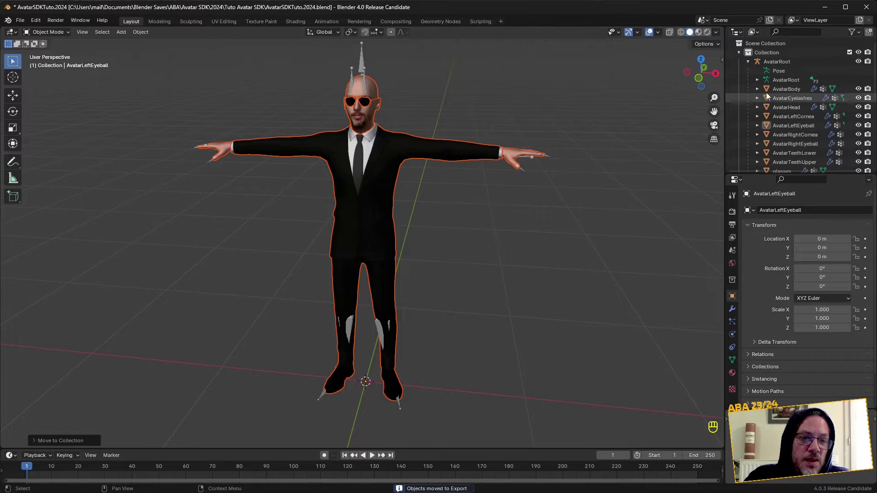
# - Exclude the original Collection from the view layer and select only the glasses copy
pyautogui.click(738, 53)
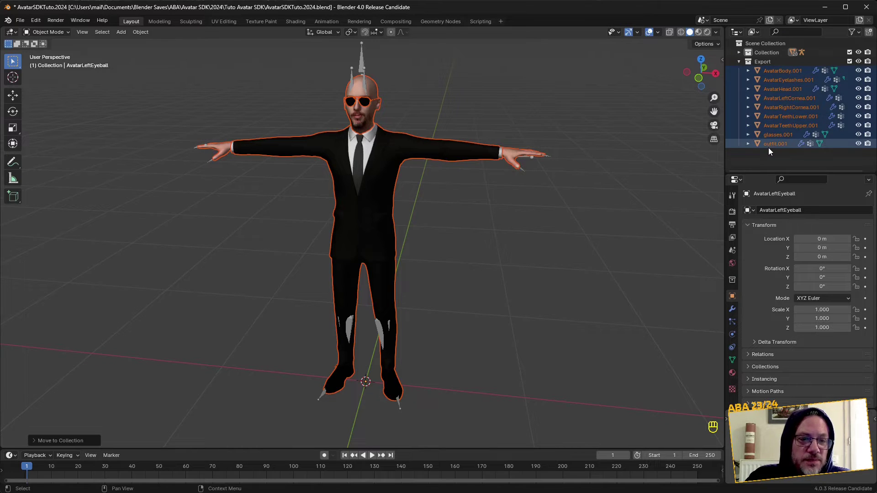
pyautogui.click(738, 53)
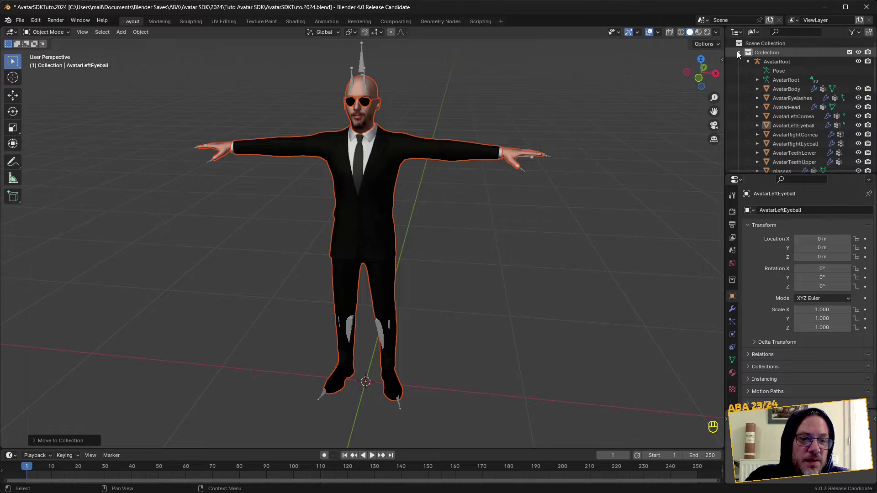
pyautogui.click(748, 61)
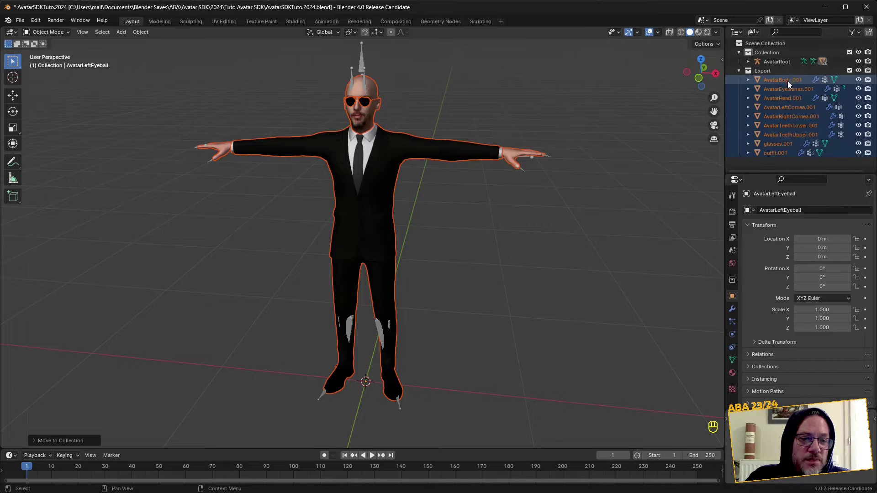
pyautogui.click(849, 52)
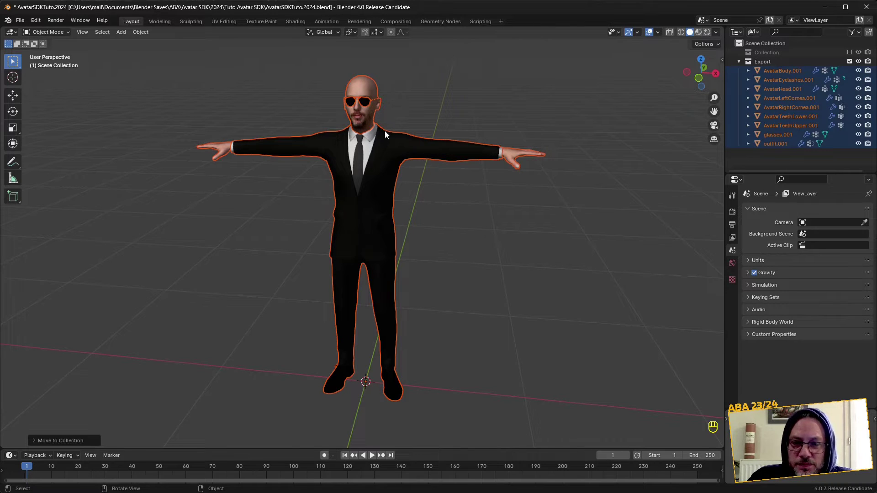
pyautogui.click(368, 104)
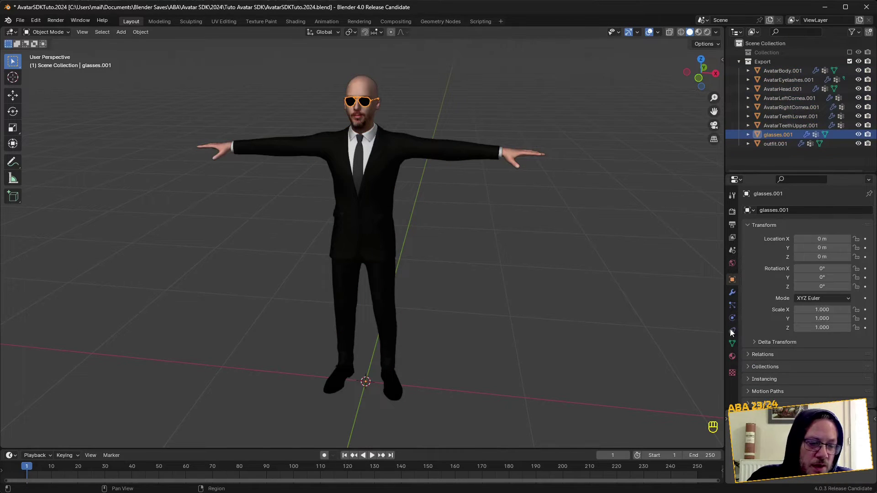
# - Remove the AvatarRoot armature modifier from the glasses
pyautogui.click(733, 294)
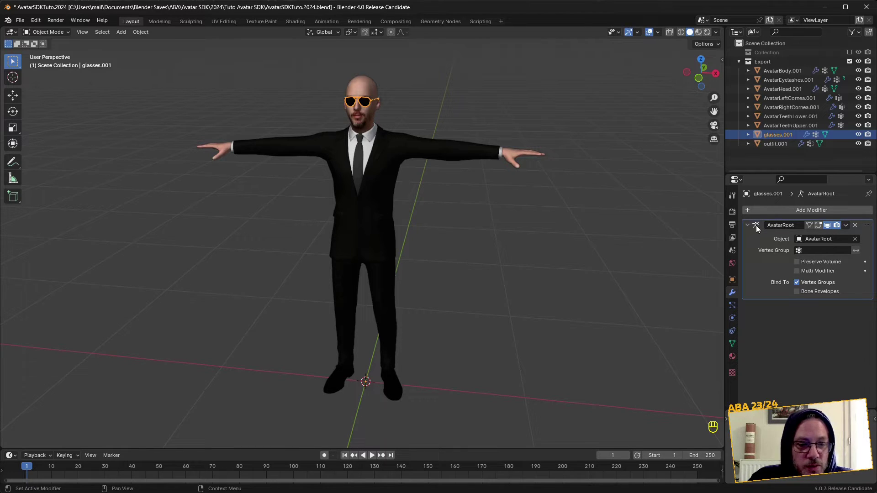
pyautogui.click(772, 210)
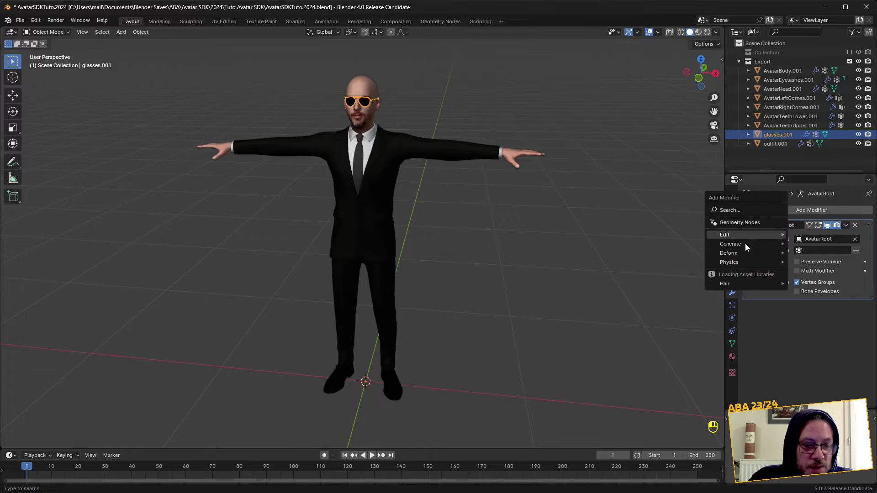
pyautogui.moveTo(742, 256)
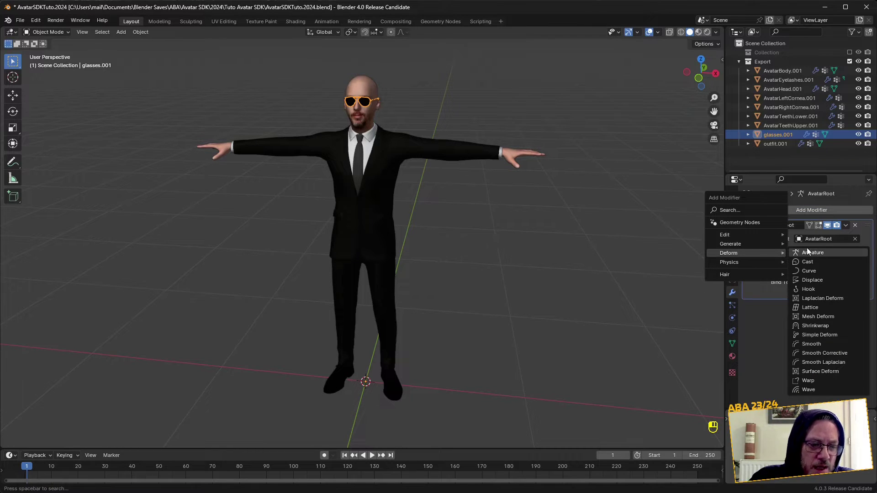
pyautogui.click(856, 226)
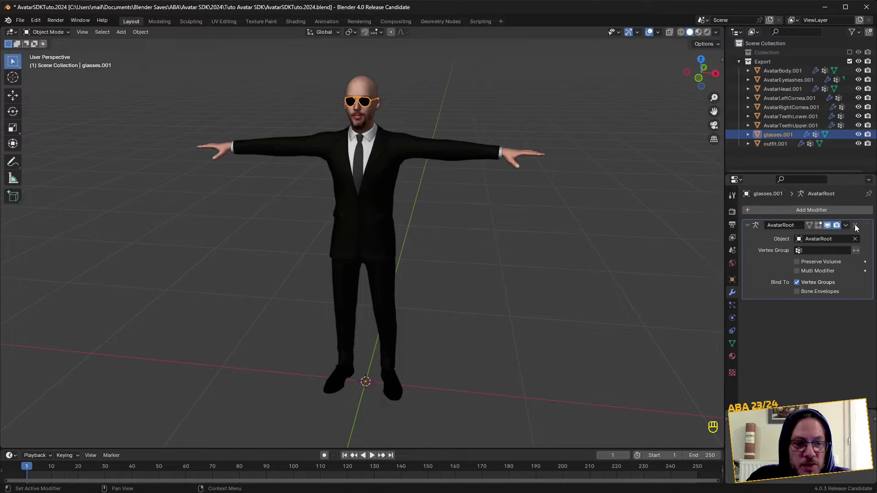
pyautogui.click(855, 226)
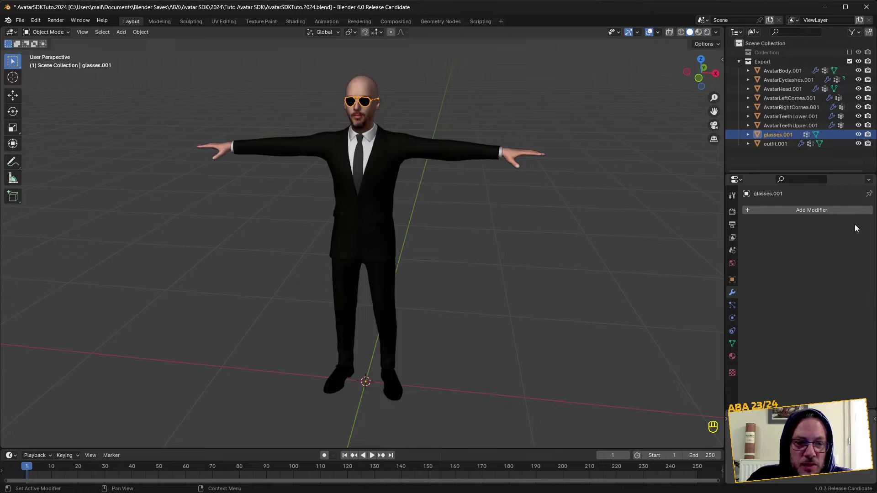
# - Remove the armature modifier from the outfit, both teeth meshes and both corneas
pyautogui.click(779, 144)
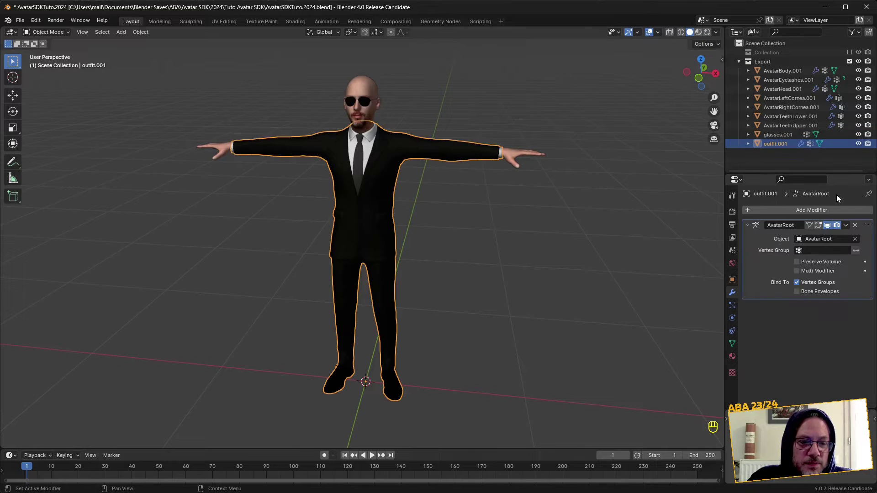
pyautogui.click(855, 225)
pyautogui.click(783, 124)
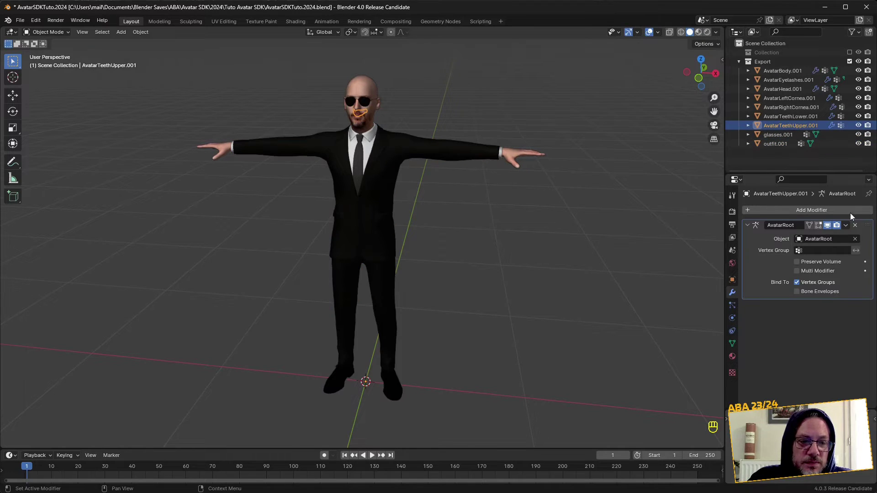
pyautogui.click(855, 226)
pyautogui.click(786, 116)
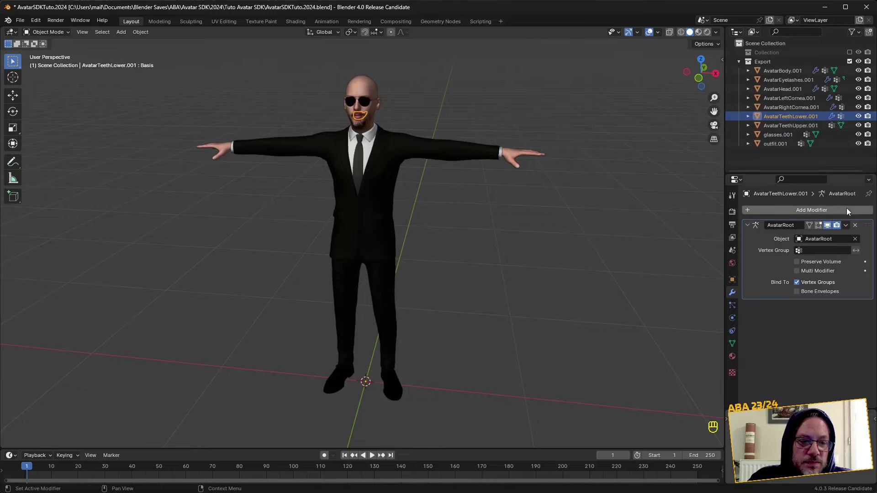
pyautogui.click(855, 225)
pyautogui.click(801, 109)
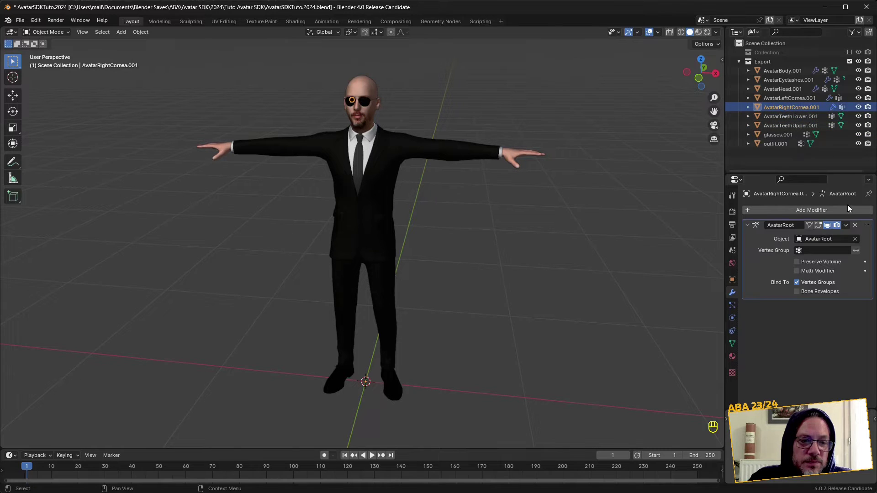
pyautogui.click(856, 225)
pyautogui.click(797, 97)
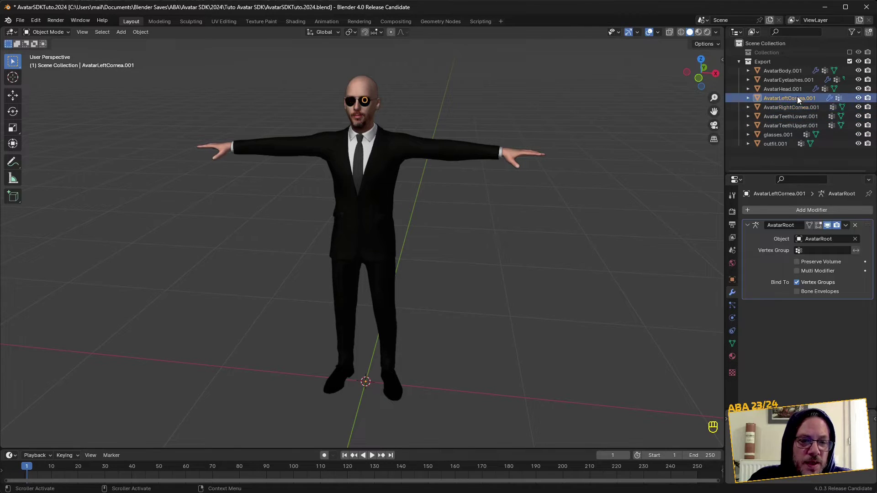
pyautogui.click(855, 225)
# - Remove the armature modifier from AvatarHead.001, AvatarEyelashes.001 and AvatarBody.001, then deselect all
pyautogui.click(797, 89)
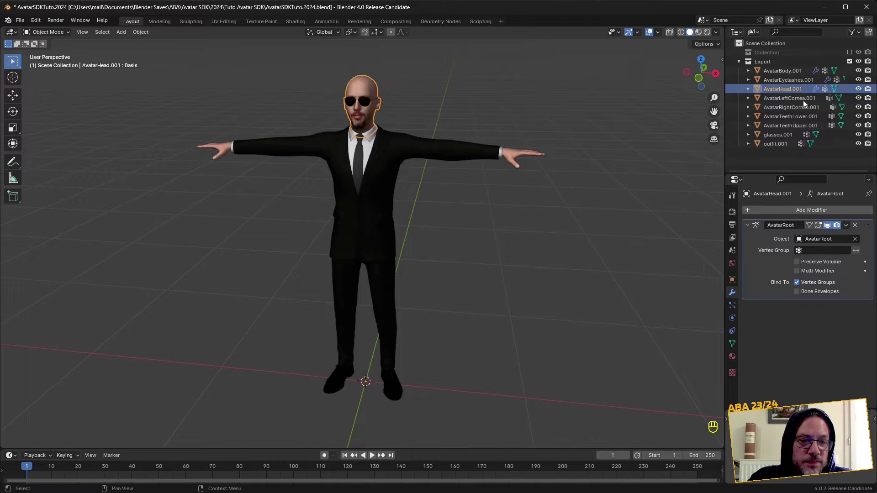
pyautogui.click(856, 226)
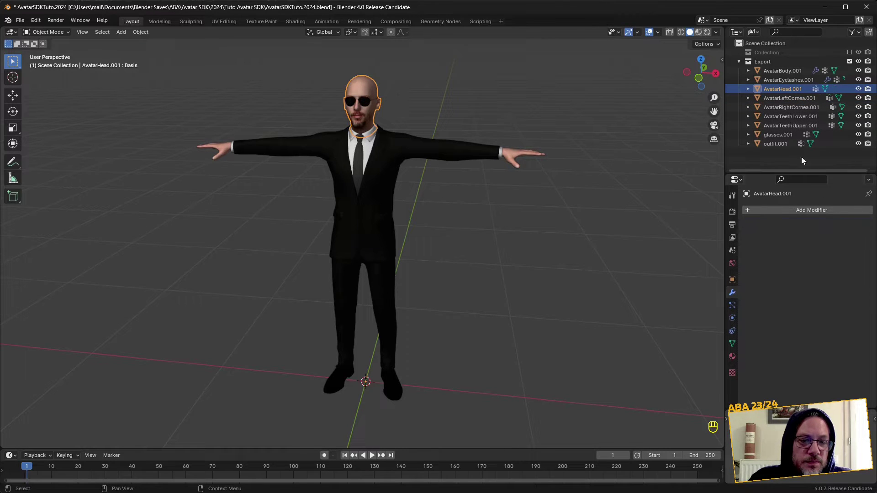
pyautogui.click(782, 79)
pyautogui.click(855, 226)
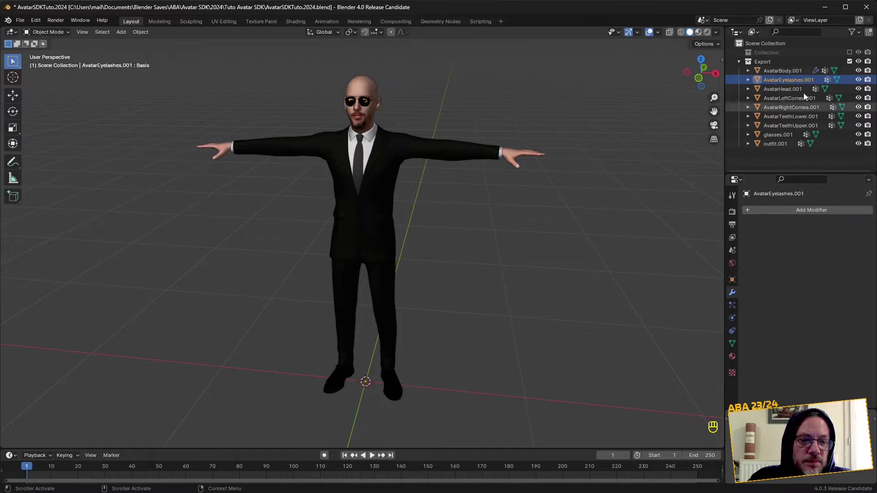
pyautogui.click(786, 70)
pyautogui.click(855, 225)
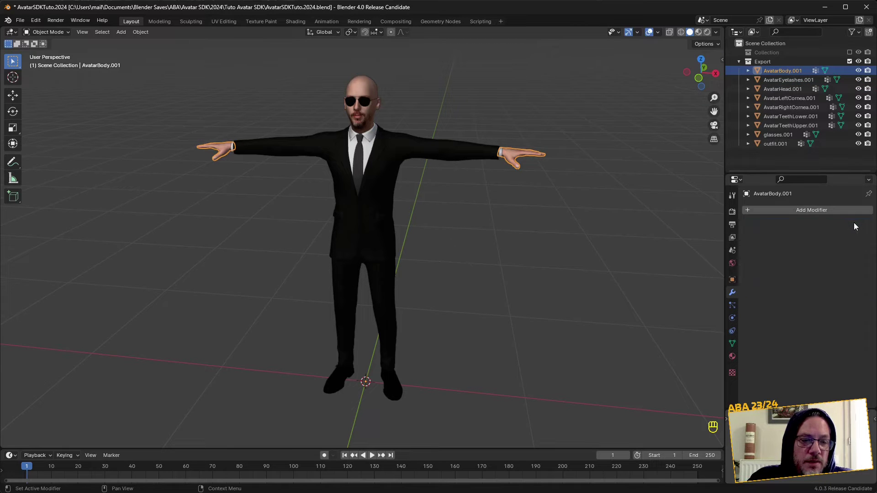
pyautogui.moveTo(414, 225); pyautogui.dragTo(465, 224, button='middle')
pyautogui.click(463, 221)
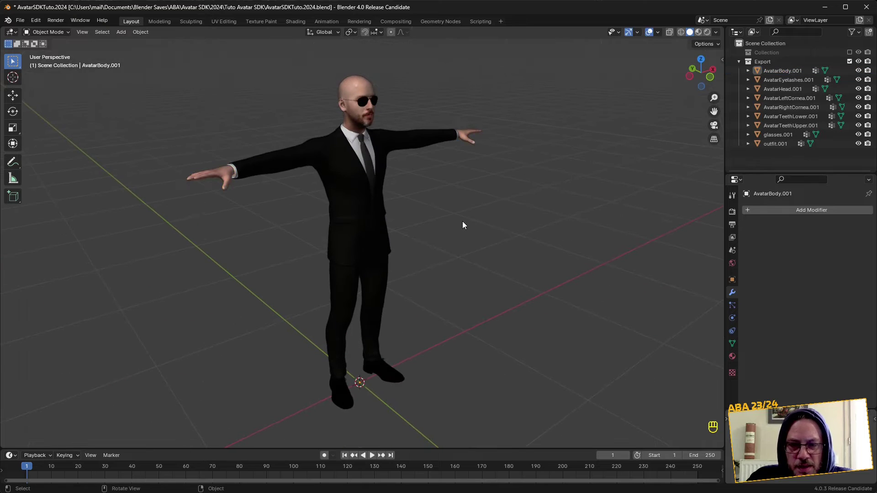
pyautogui.click(363, 171)
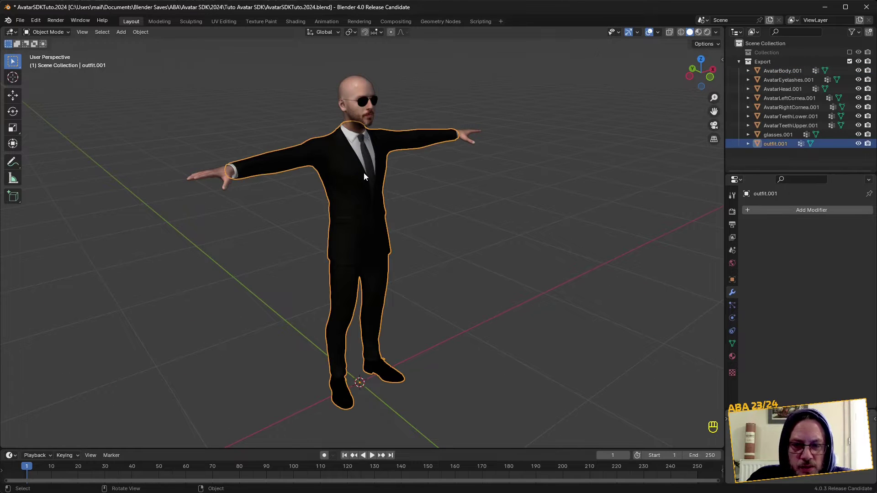
pyautogui.click(732, 357)
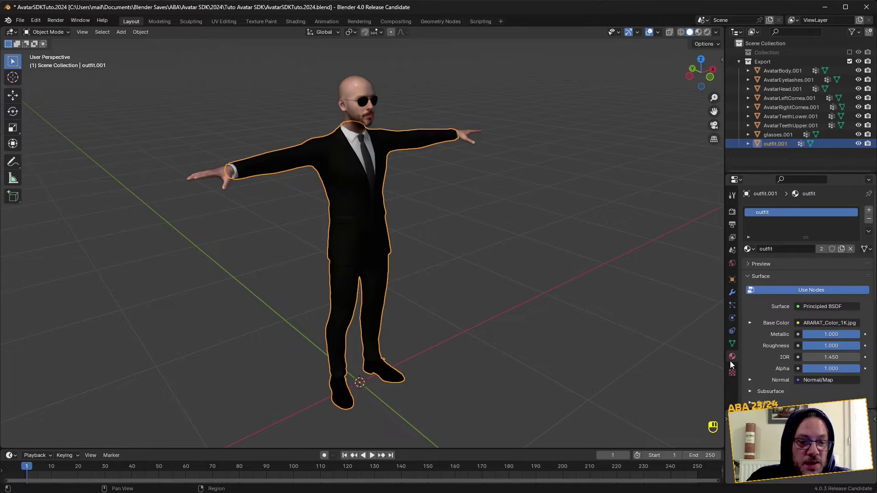
pyautogui.click(212, 173)
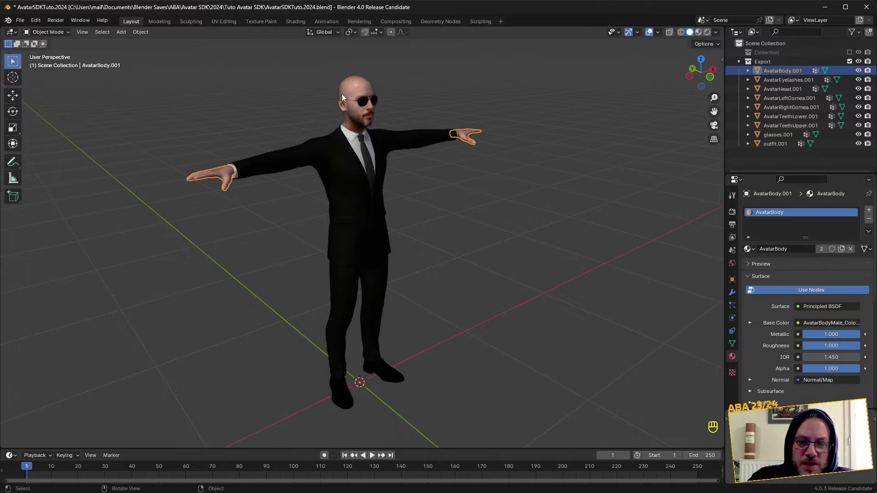
pyautogui.click(353, 86)
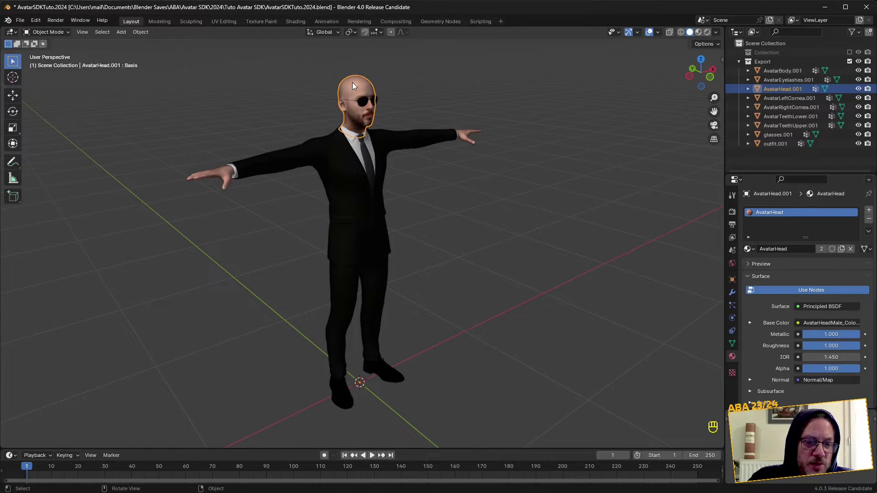
pyautogui.click(749, 249)
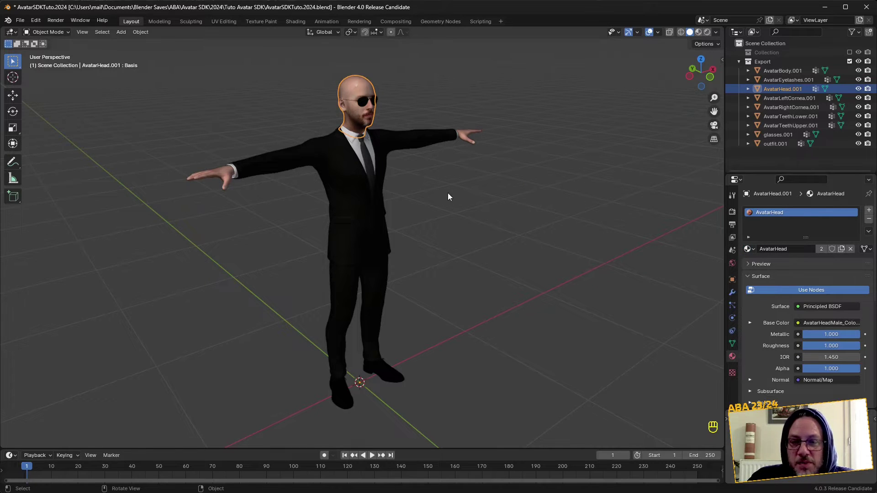
pyautogui.moveTo(448, 193)
pyautogui.mouseDown(button='middle')
pyautogui.moveTo(369, 175)
pyautogui.moveTo(436, 198)
pyautogui.mouseUp(button='middle')
pyautogui.click(451, 221)
pyautogui.scroll(3, 457, 228)
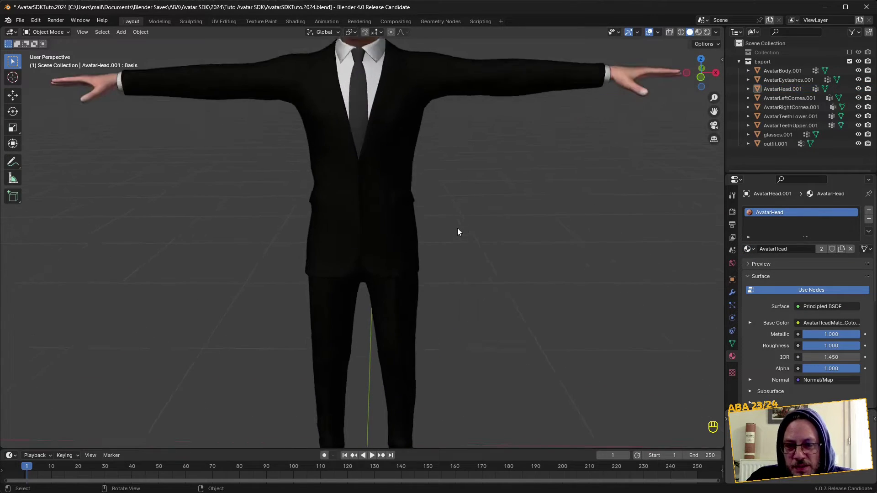
pyautogui.scroll(-1, 457, 229)
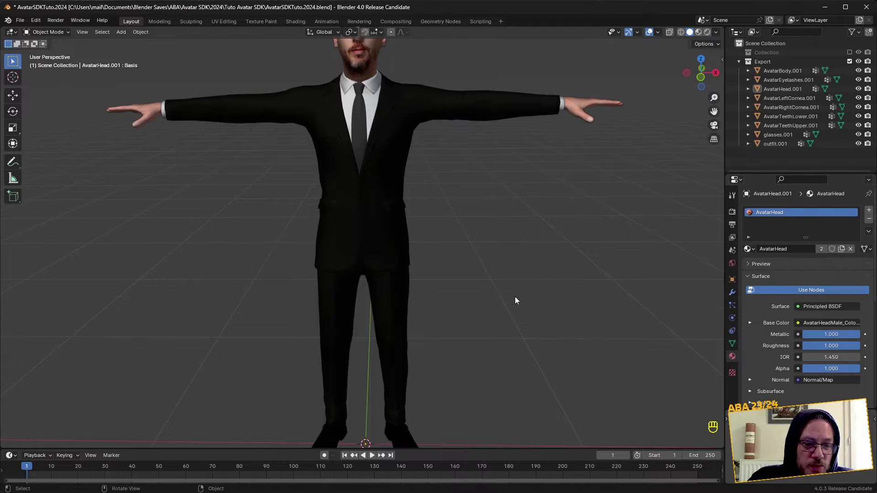
pyautogui.scroll(-4, 503, 292)
pyautogui.moveTo(500, 291); pyautogui.dragTo(473, 278, button='middle')
pyautogui.click(383, 210)
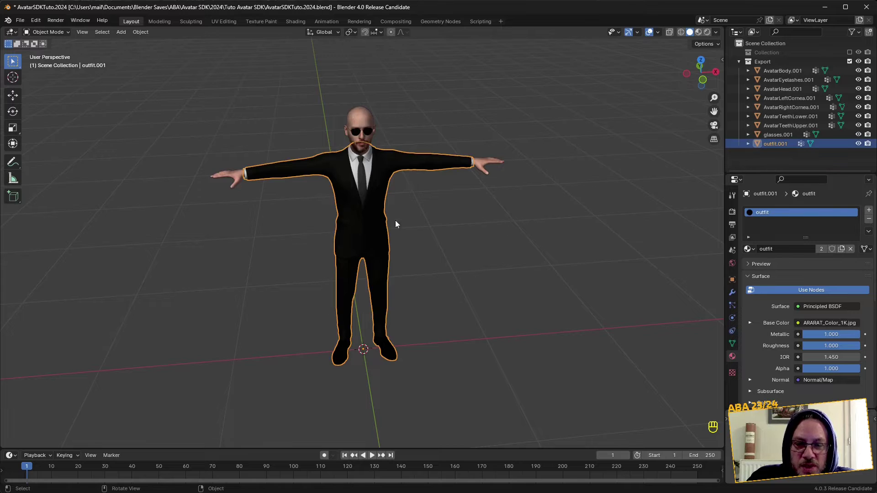
pyautogui.click(733, 294)
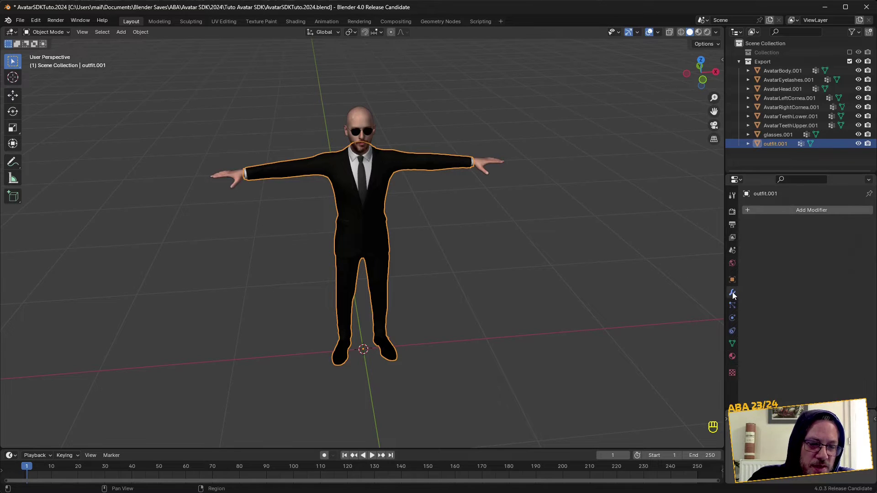
# - Delete all vertex groups from the outfit mesh
pyautogui.click(732, 343)
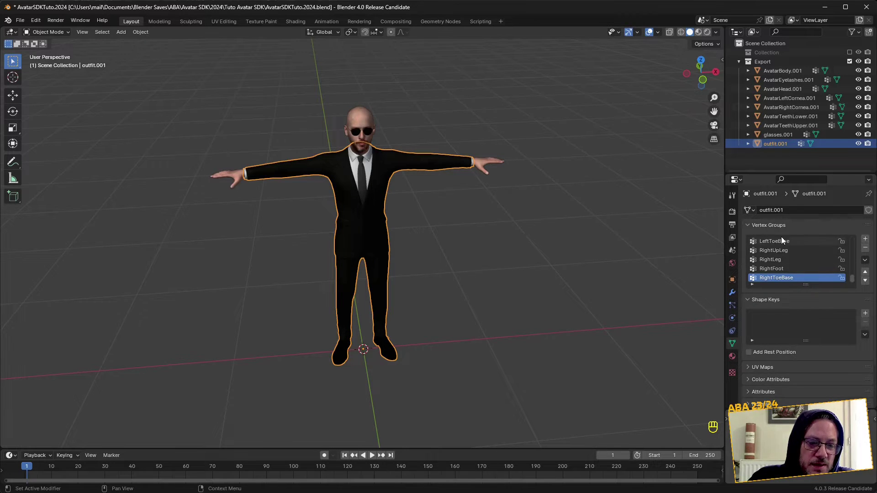
pyautogui.click(767, 300)
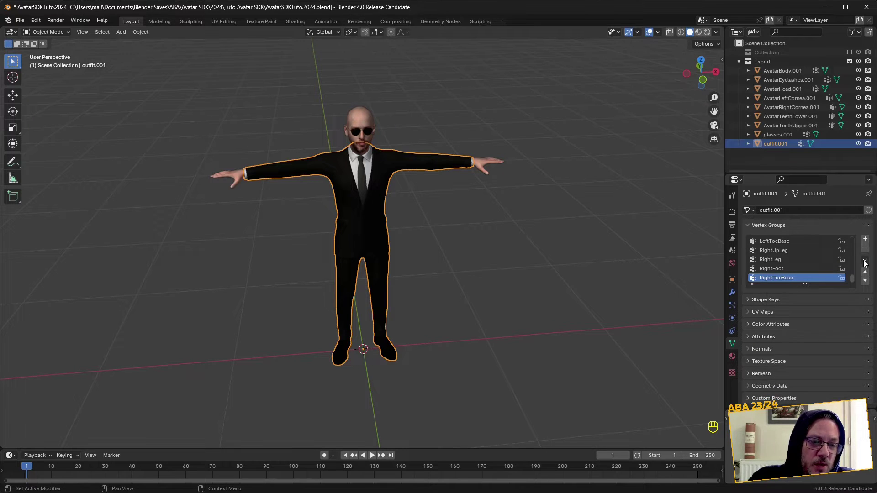
pyautogui.click(864, 262)
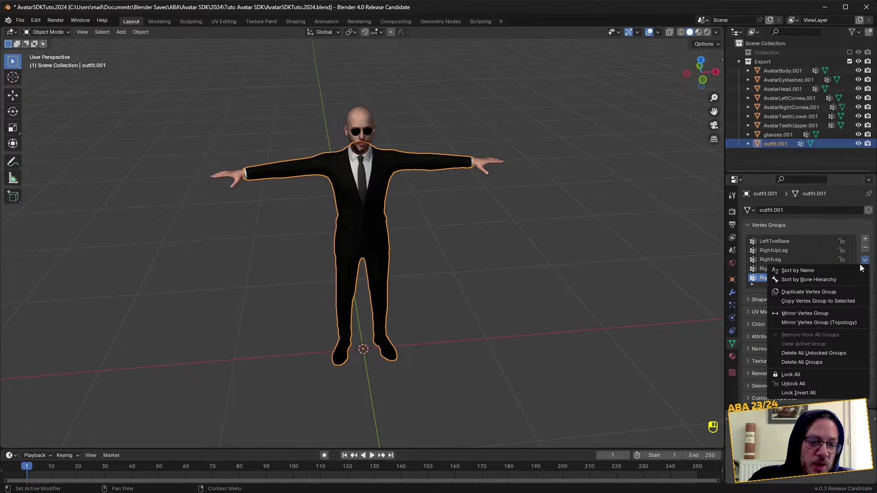
pyautogui.click(800, 362)
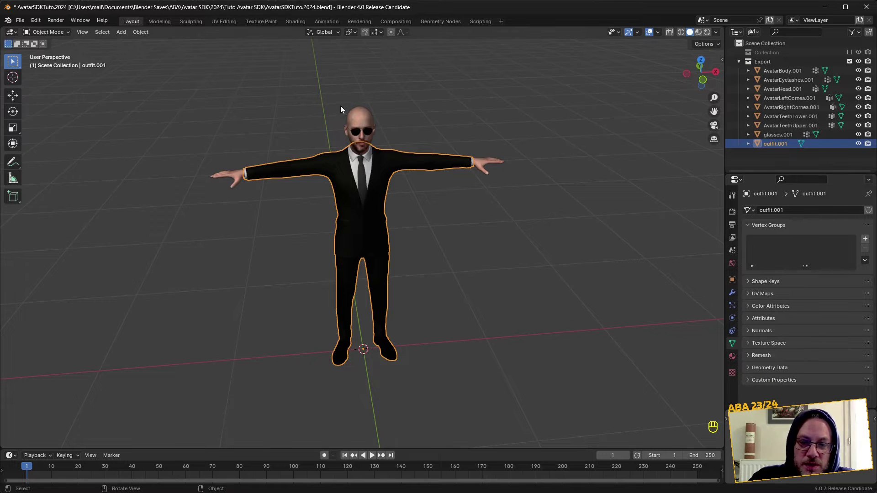
# - Remove the Head group from the glasses and both teeth, and the eye groups from both corneas
pyautogui.click(783, 135)
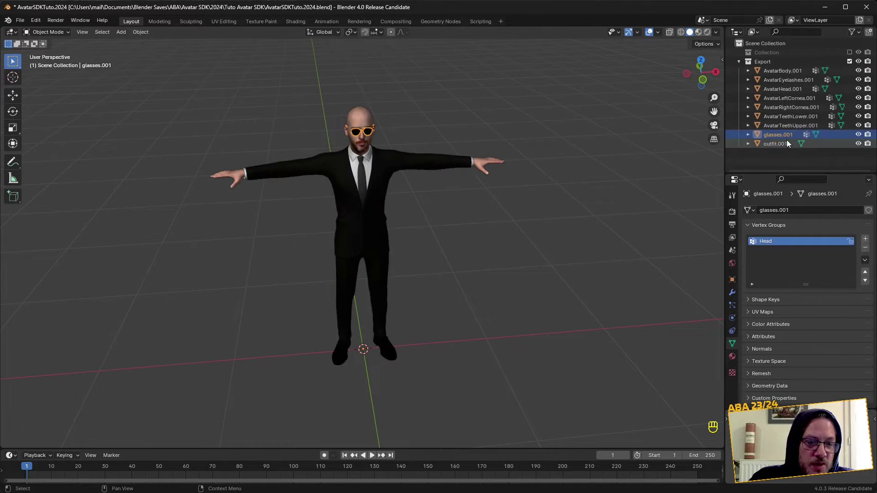
pyautogui.click(865, 248)
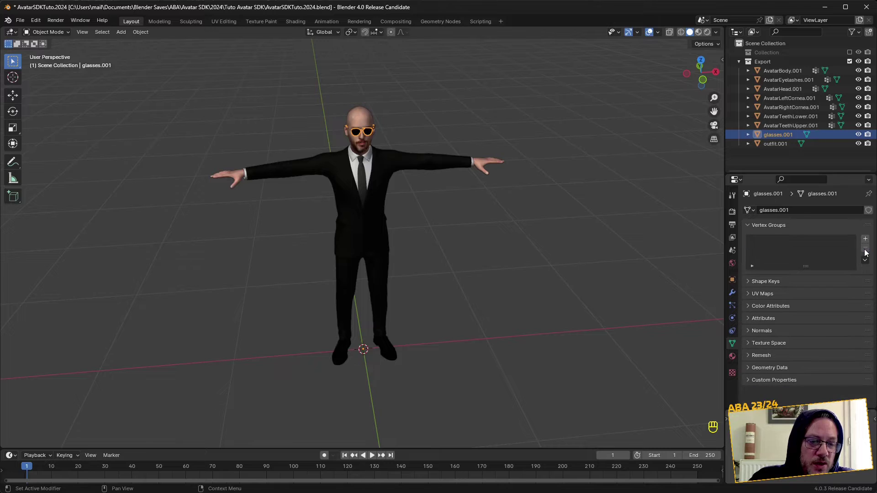
pyautogui.click(788, 125)
pyautogui.click(865, 247)
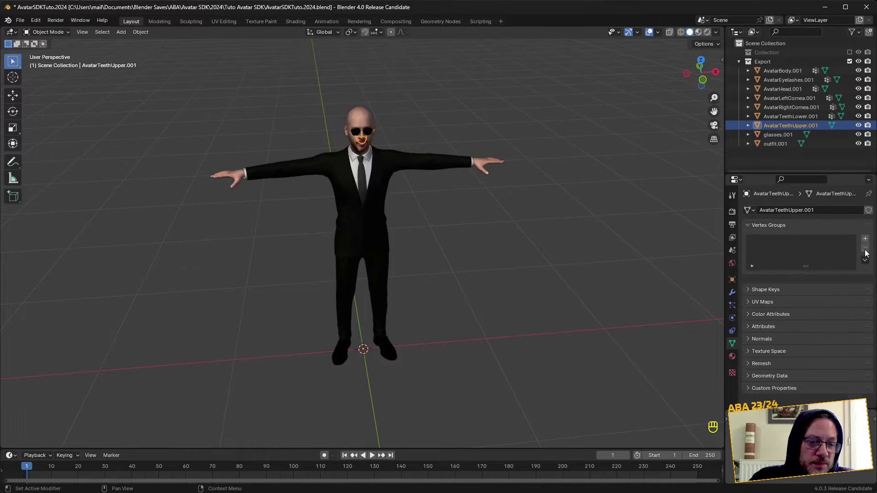
pyautogui.click(782, 117)
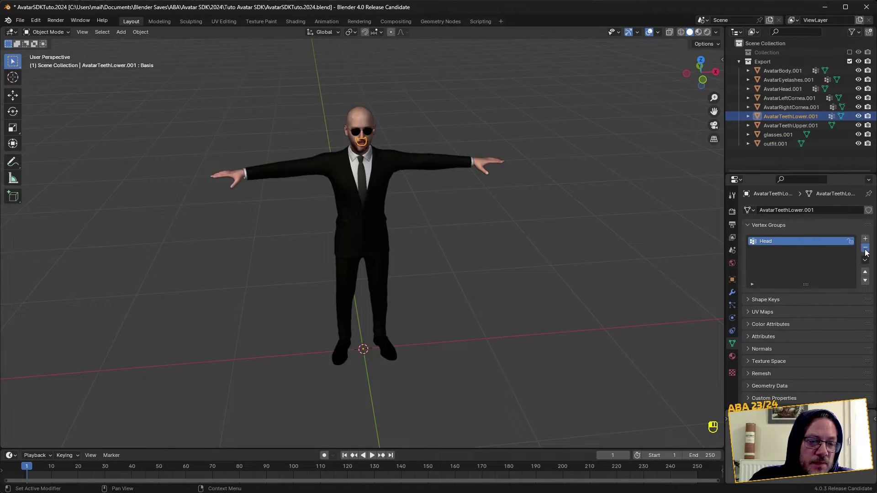
pyautogui.click(865, 247)
pyautogui.click(784, 107)
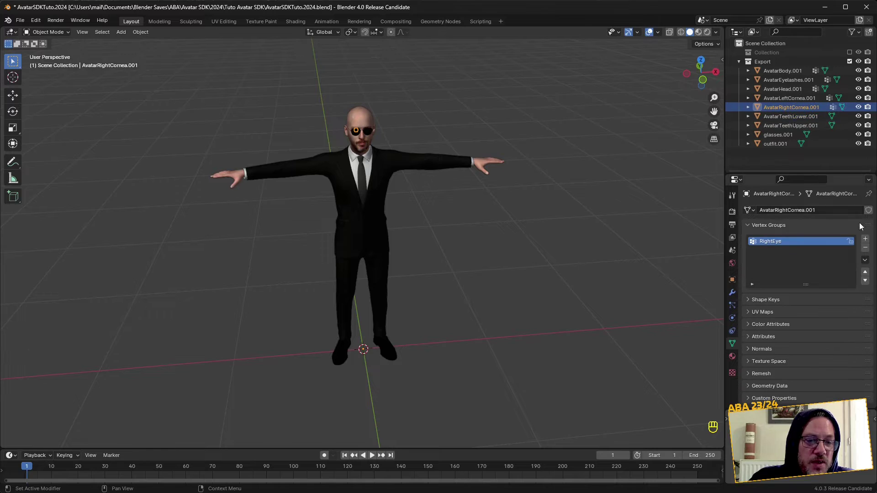
pyautogui.click(865, 248)
pyautogui.click(778, 98)
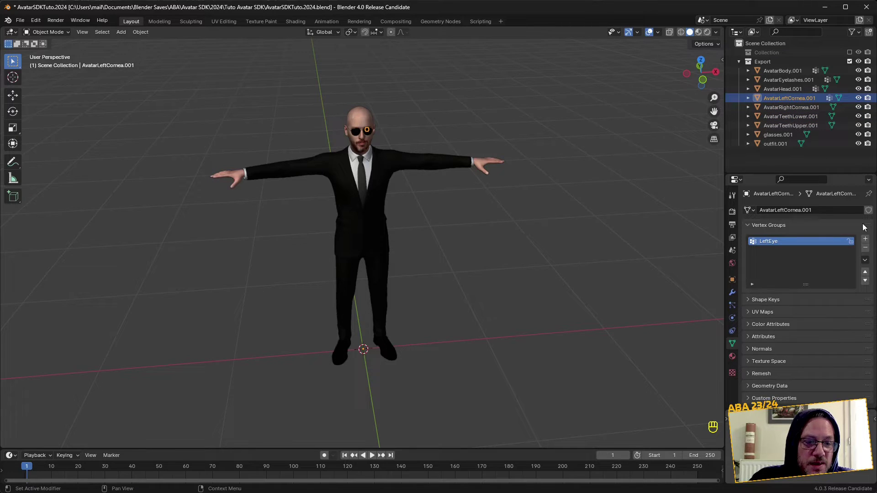
pyautogui.click(866, 248)
# - Delete all vertex groups from the head and body, and the eyelashes' Head group
pyautogui.click(782, 89)
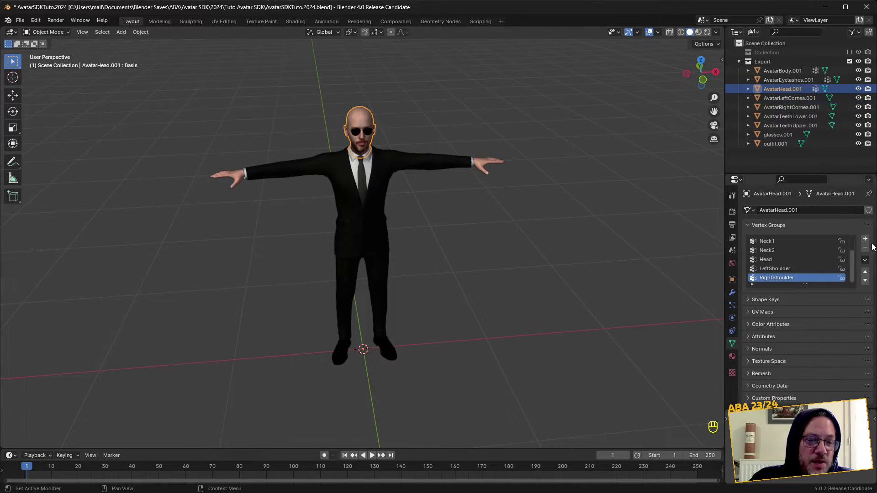
pyautogui.click(866, 261)
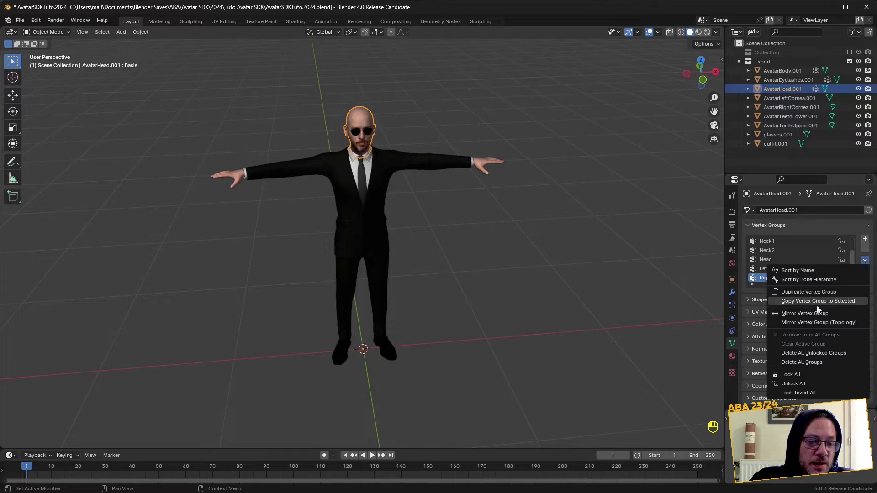
pyautogui.click(813, 361)
pyautogui.click(790, 80)
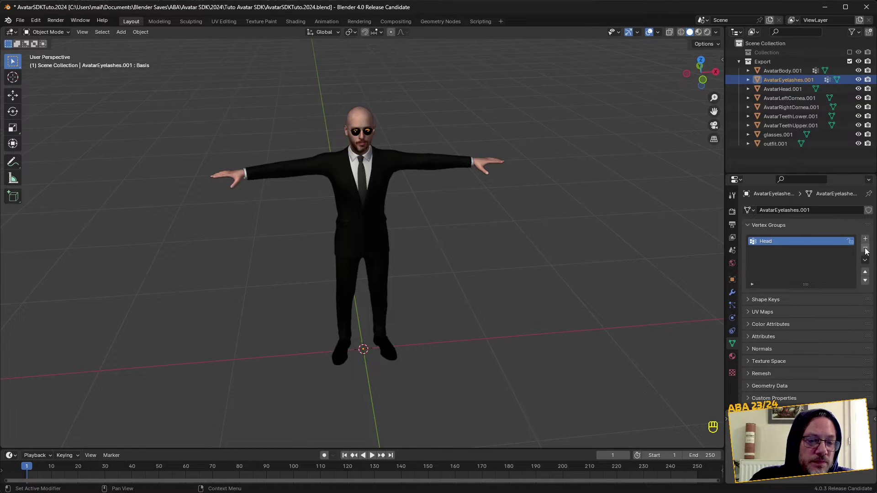
pyautogui.click(866, 248)
pyautogui.click(791, 70)
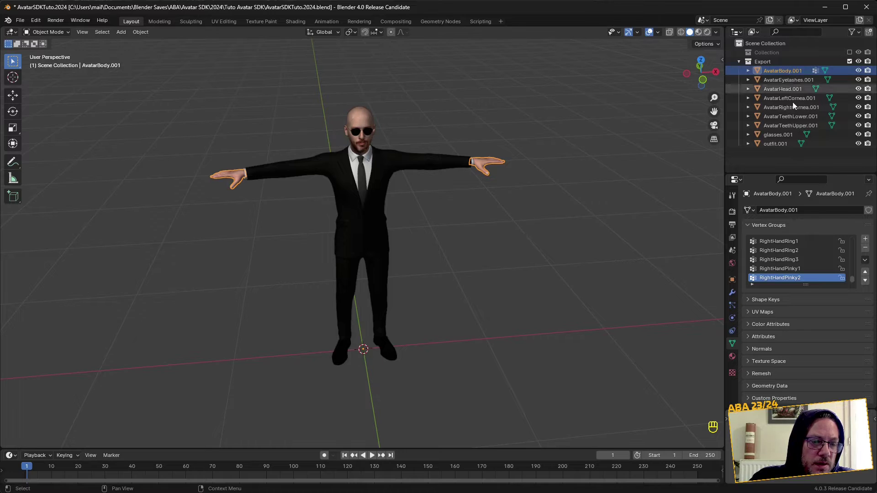
pyautogui.click(865, 262)
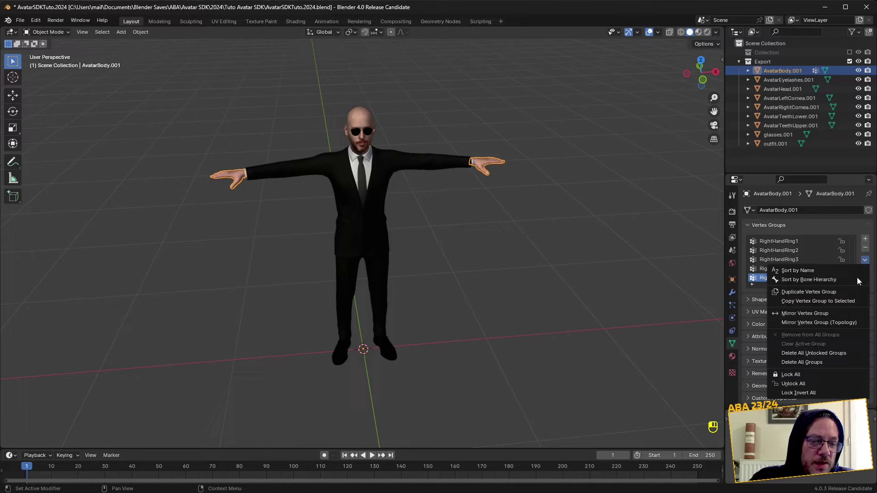
pyautogui.click(818, 361)
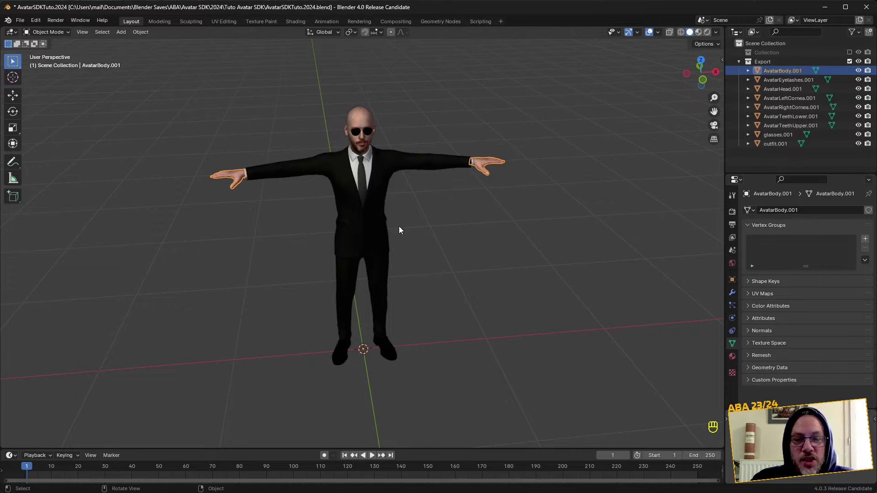
pyautogui.click(423, 175)
pyautogui.moveTo(423, 174); pyautogui.dragTo(449, 177, button='middle')
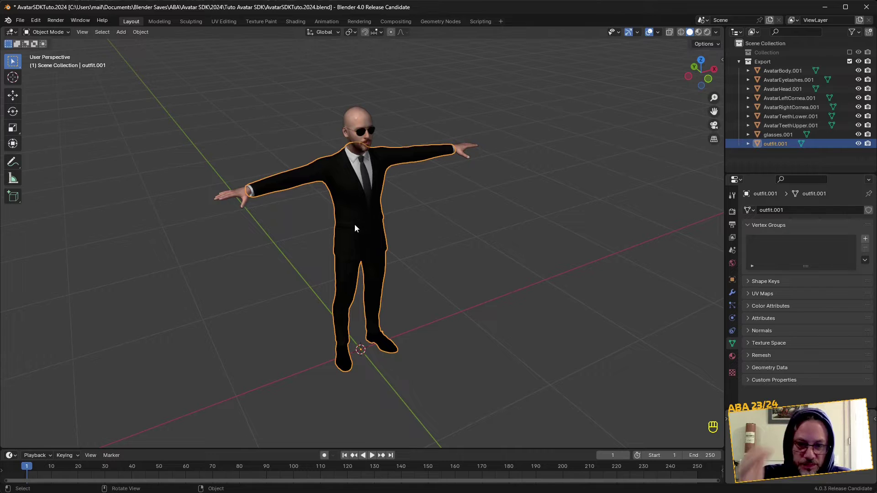
pyautogui.scroll(3, 389, 178)
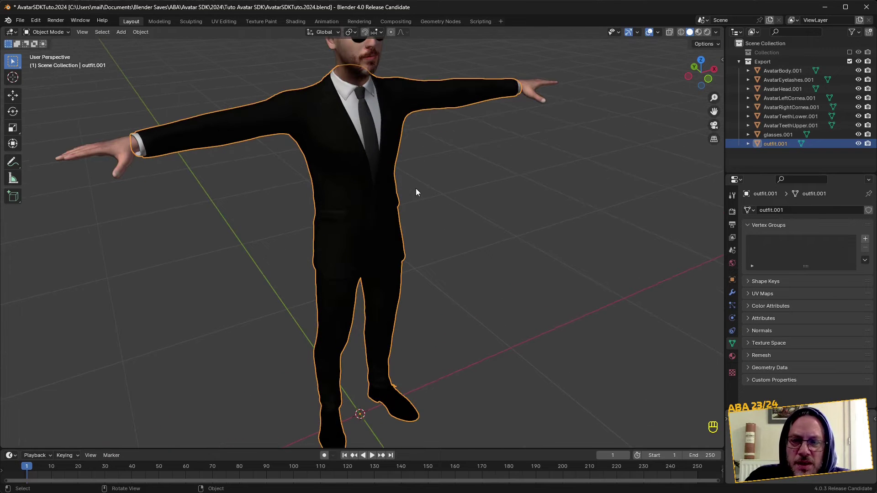
pyautogui.scroll(-2, 416, 189)
pyautogui.moveTo(461, 234)
pyautogui.mouseDown(button='middle')
pyautogui.moveTo(437, 224)
pyautogui.moveTo(452, 233)
pyautogui.mouseUp(button='middle')
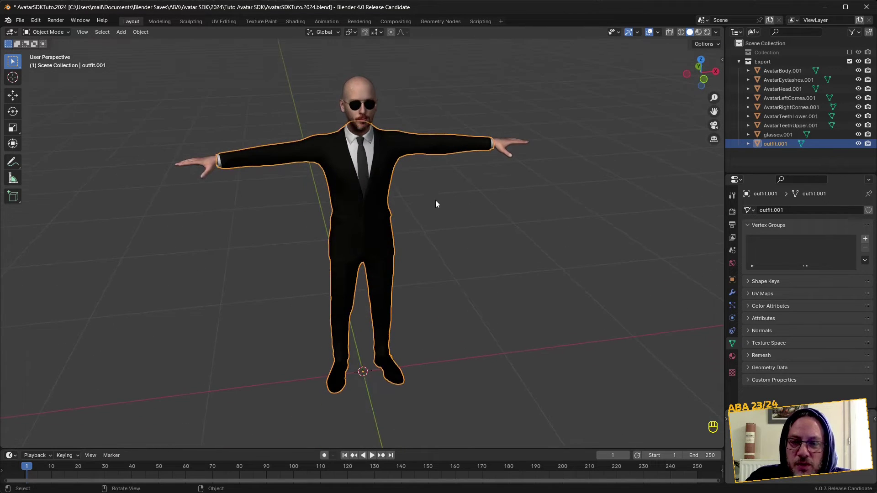
pyautogui.keyDown('shift'); pyautogui.moveTo(435, 190); pyautogui.dragTo(466, 235, button='middle'); pyautogui.keyUp('shift')
pyautogui.scroll(2, 459, 218)
pyautogui.click(422, 105)
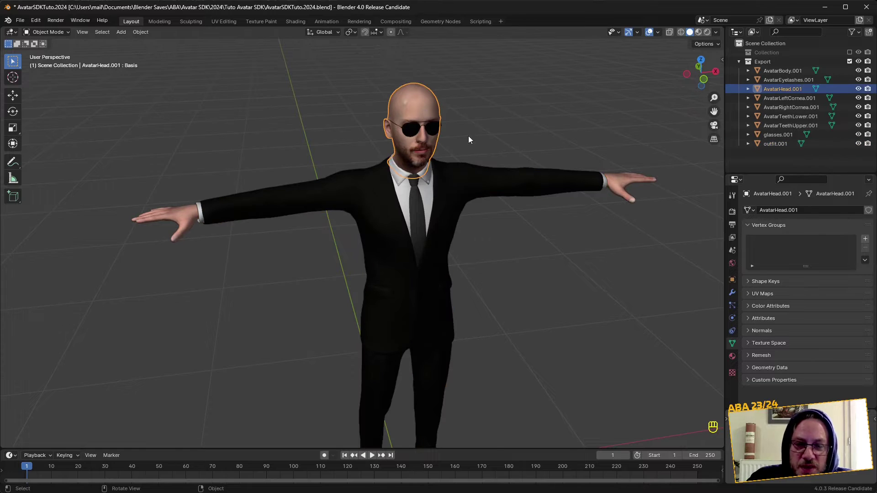
pyautogui.click(733, 293)
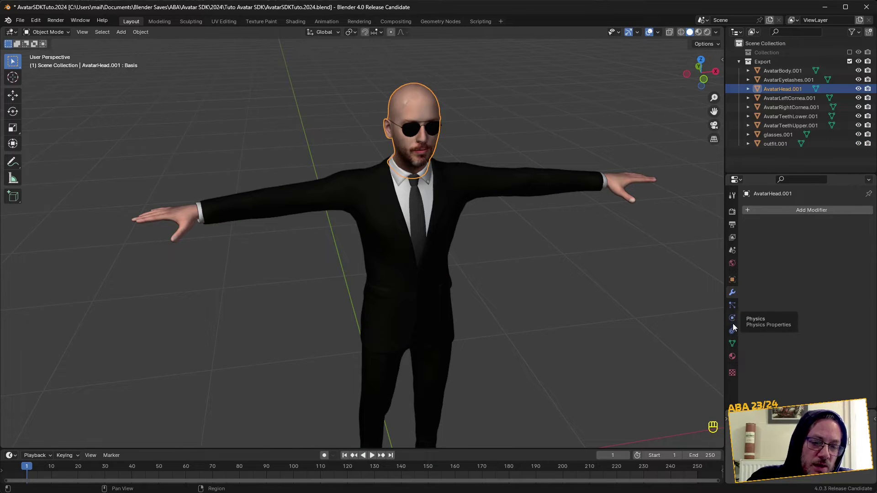
pyautogui.click(733, 344)
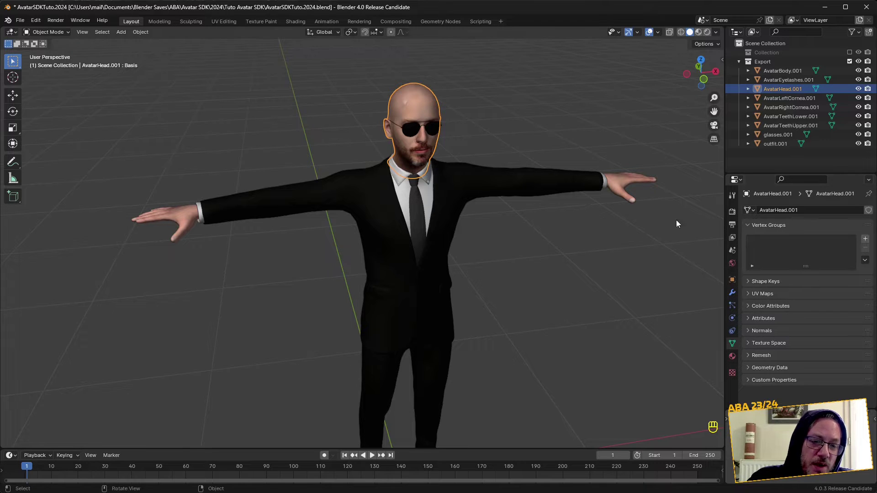
# - Collapse the Vertex Groups panel and expand the Shape Keys panel instead
pyautogui.click(756, 224)
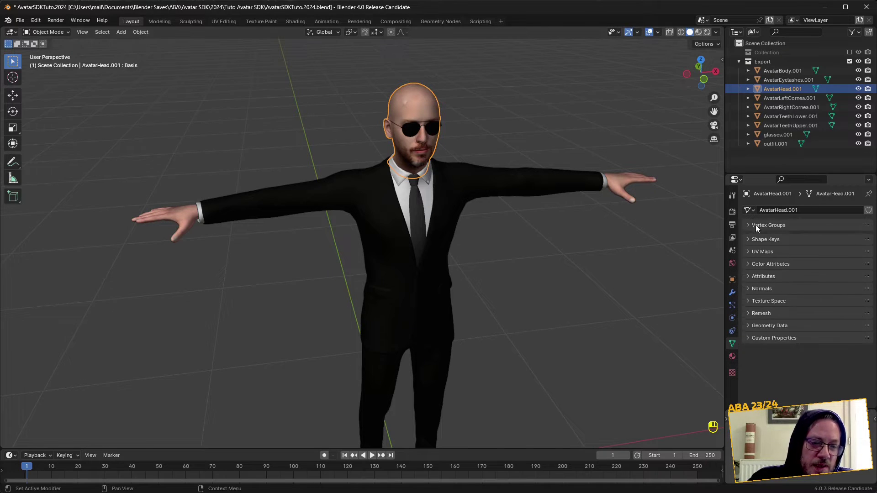
pyautogui.click(757, 226)
pyautogui.click(757, 226)
pyautogui.click(760, 239)
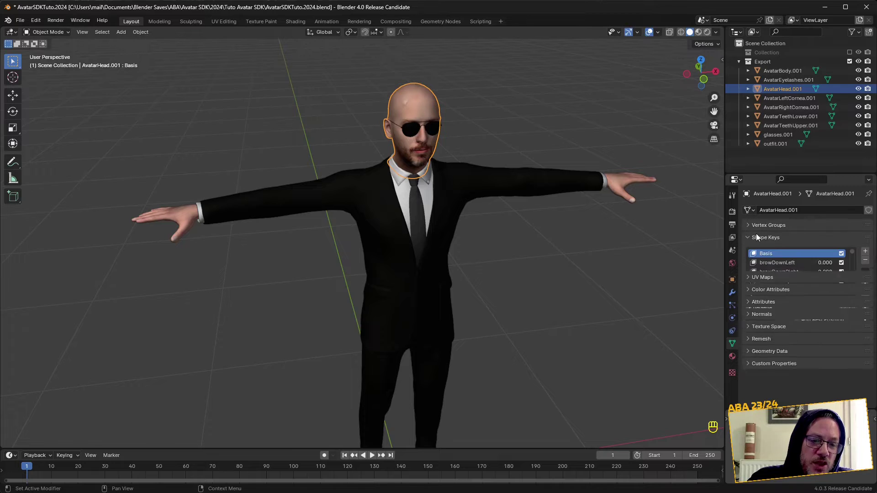
pyautogui.scroll(10, 783, 271)
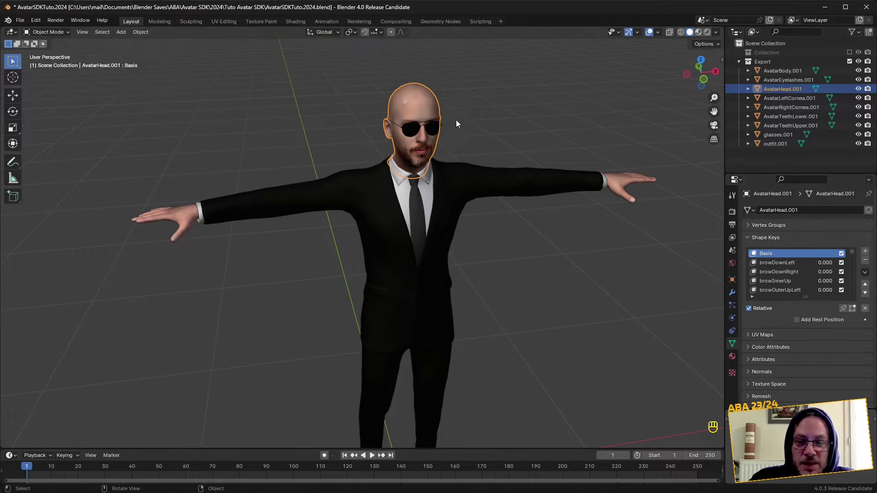
# - Check the glasses' shape keys, then zoom in and select AvatarHead.001
pyautogui.click(413, 130)
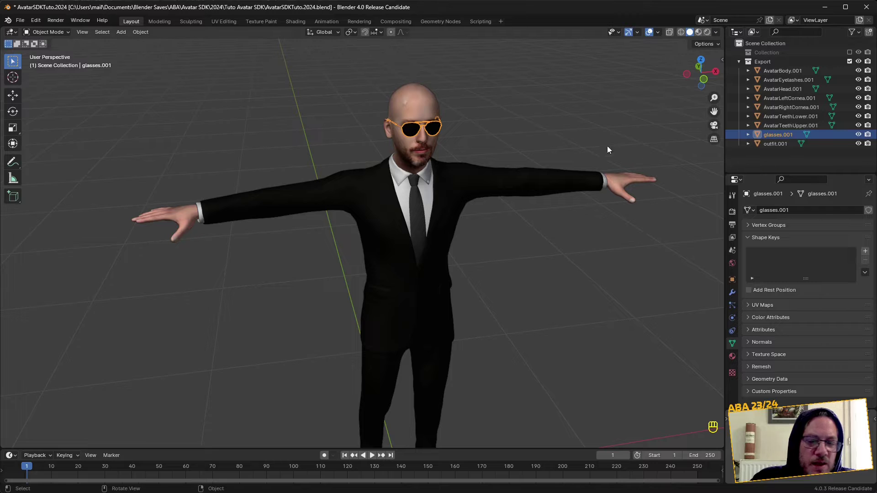
pyautogui.click(506, 136)
pyautogui.moveTo(506, 136); pyautogui.dragTo(470, 240, button='middle')
pyautogui.scroll(3, 508, 147)
pyautogui.scroll(3, 470, 240)
pyautogui.click(424, 134)
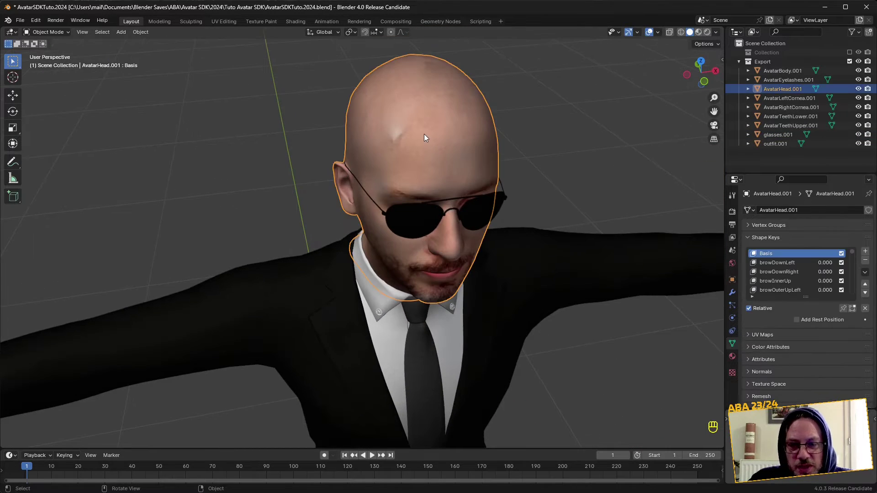
# - Put AvatarHead.001 in Texture Paint mode with the Clone brush and set a clone source on the scalp
pyautogui.click(44, 37)
pyautogui.click(46, 93)
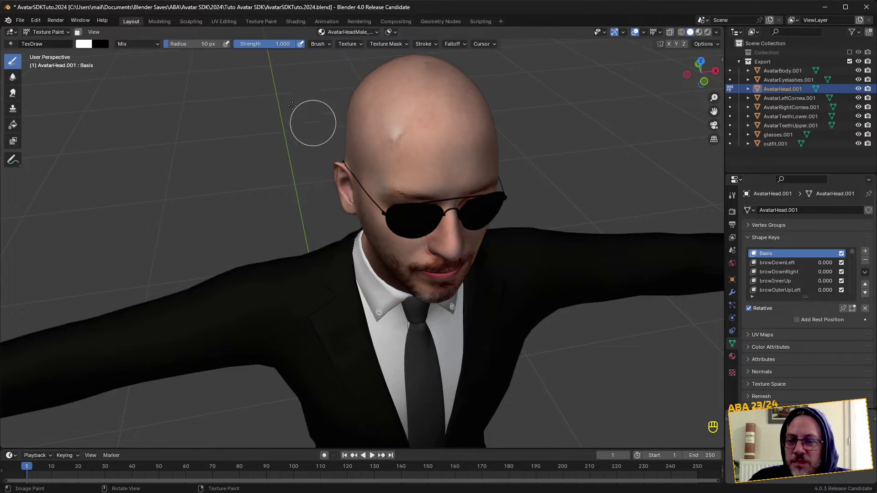
pyautogui.moveTo(226, 112); pyautogui.dragTo(188, 128, button='middle')
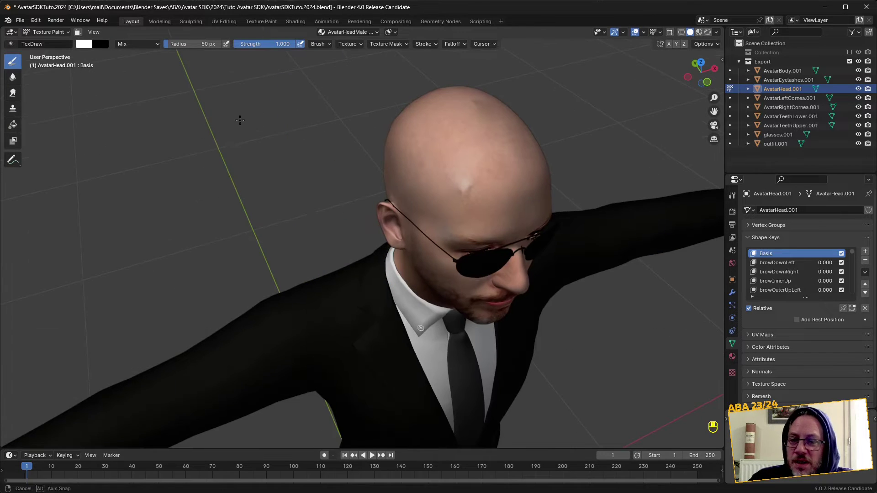
pyautogui.click(12, 108)
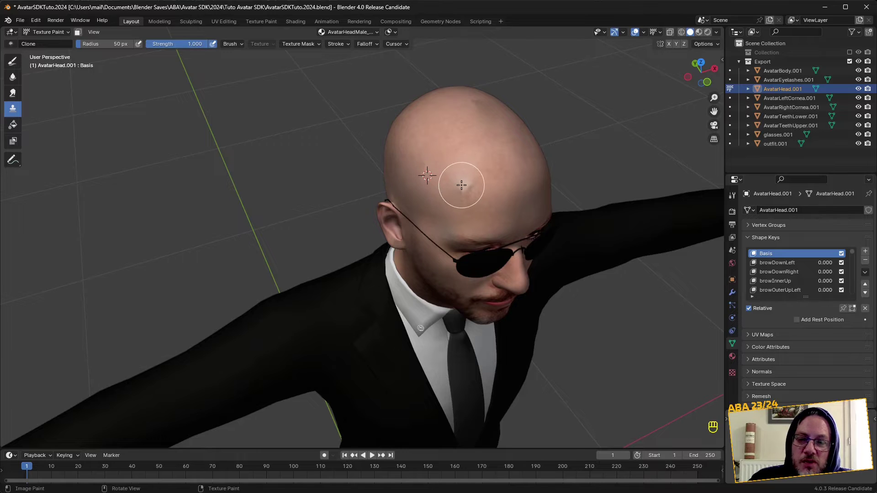
pyautogui.moveTo(451, 186); pyautogui.dragTo(294, 230, button='middle')
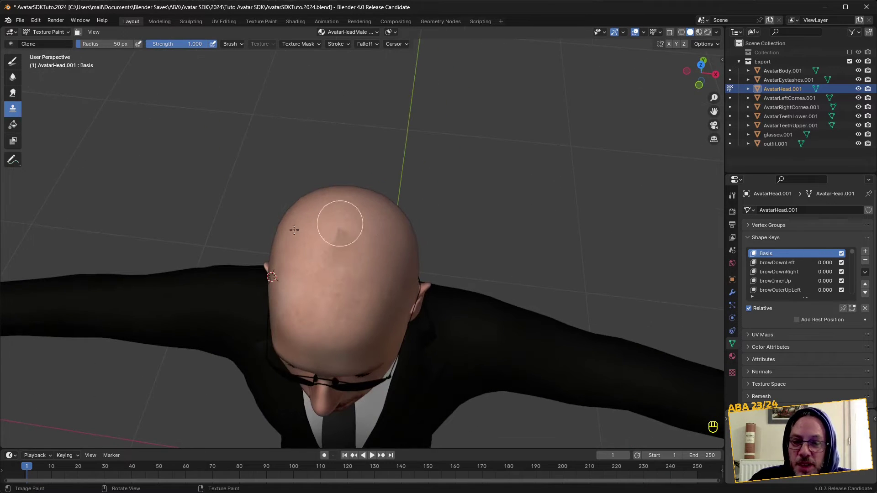
pyautogui.keyDown('shift'); pyautogui.rightClick(302, 238); pyautogui.keyUp('shift')
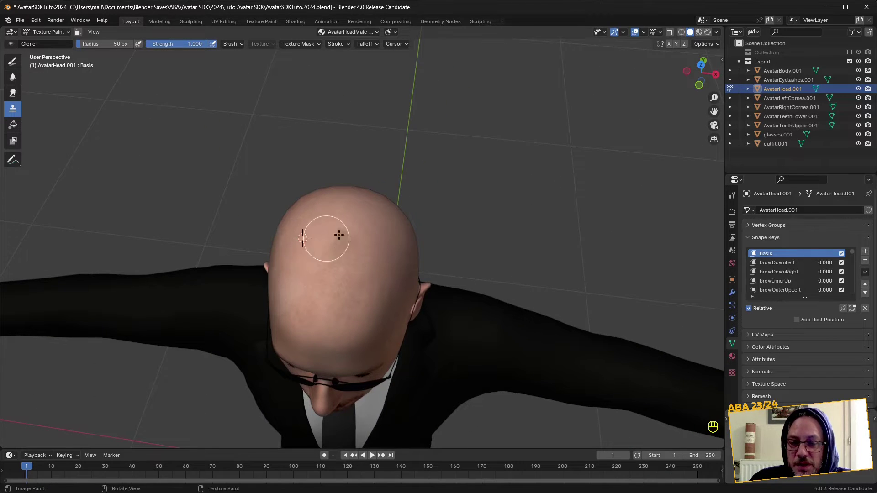
# - Save the project AvatarSDKTuto.2024.blend
pyautogui.moveTo(344, 245)
pyautogui.mouseDown(button='middle')
pyautogui.moveTo(346, 262)
pyautogui.moveTo(370, 215)
pyautogui.moveTo(366, 230)
pyautogui.mouseUp(button='middle')
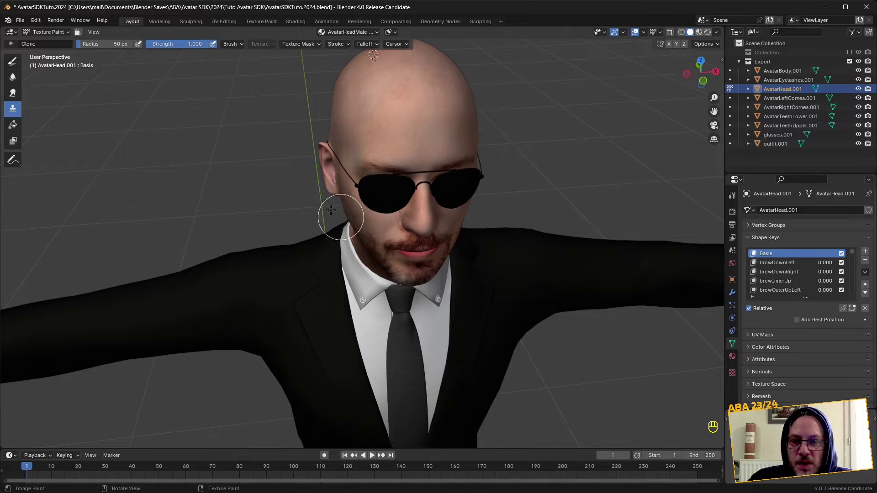
pyautogui.click(20, 20)
pyautogui.click(52, 82)
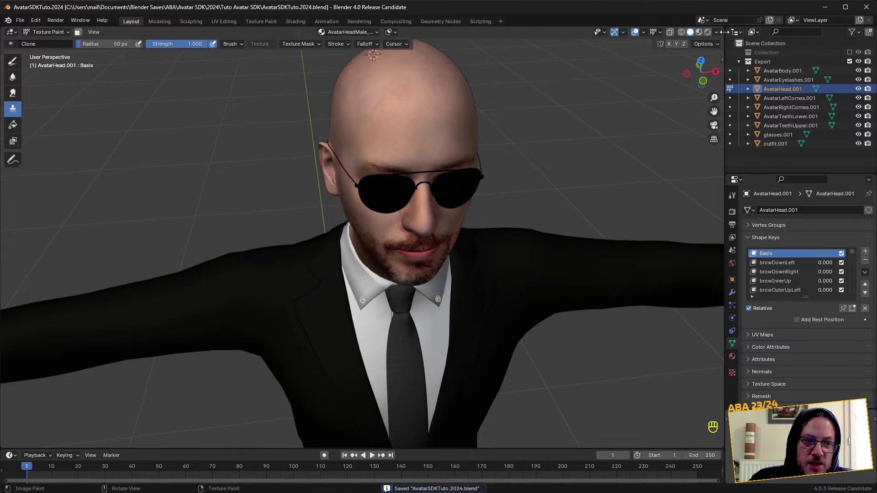
# - Turn the Outliner area into an Image Editor showing AvatarHeadMale_Color_1K.jpg
pyautogui.click(735, 32)
pyautogui.click(454, 66)
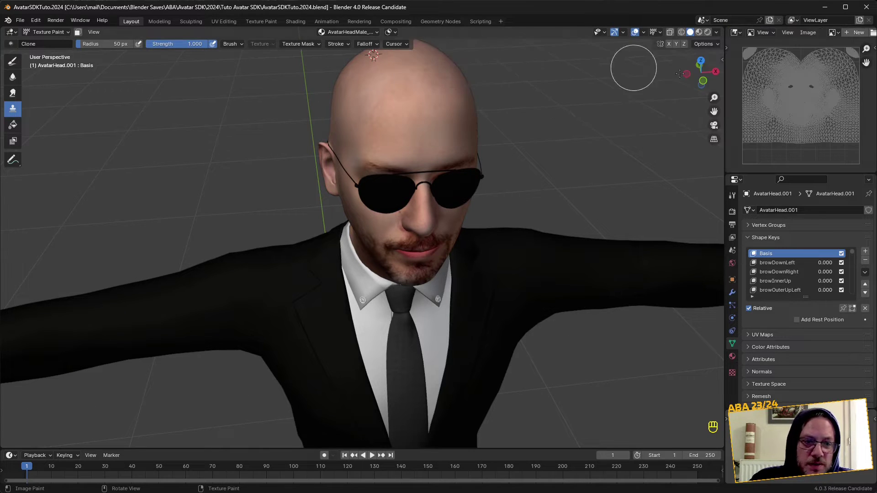
pyautogui.click(840, 33)
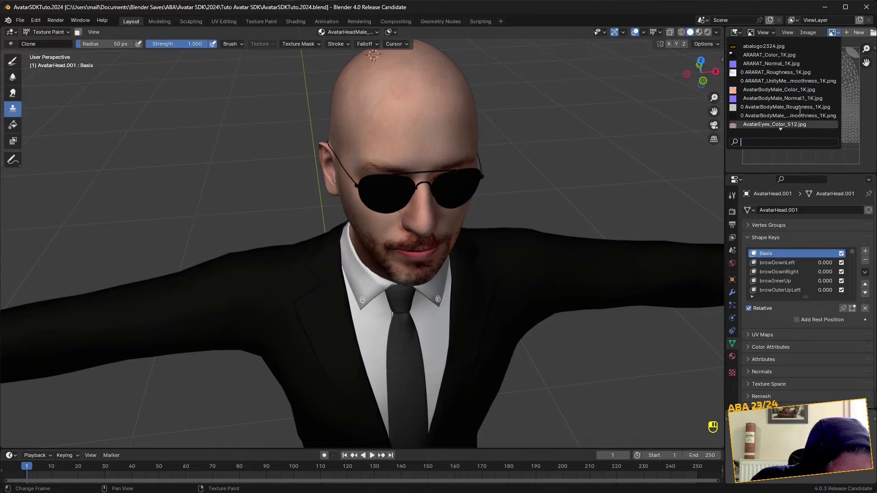
pyautogui.scroll(-12, 798, 114)
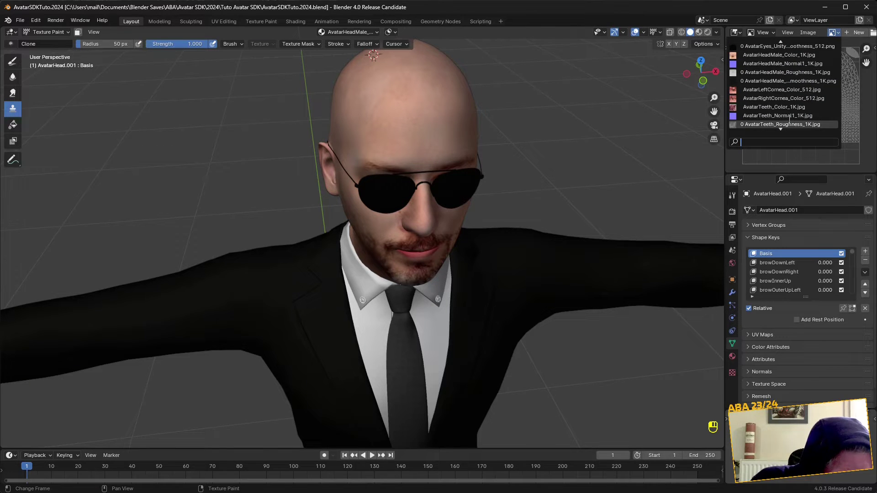
pyautogui.scroll(-6, 792, 122)
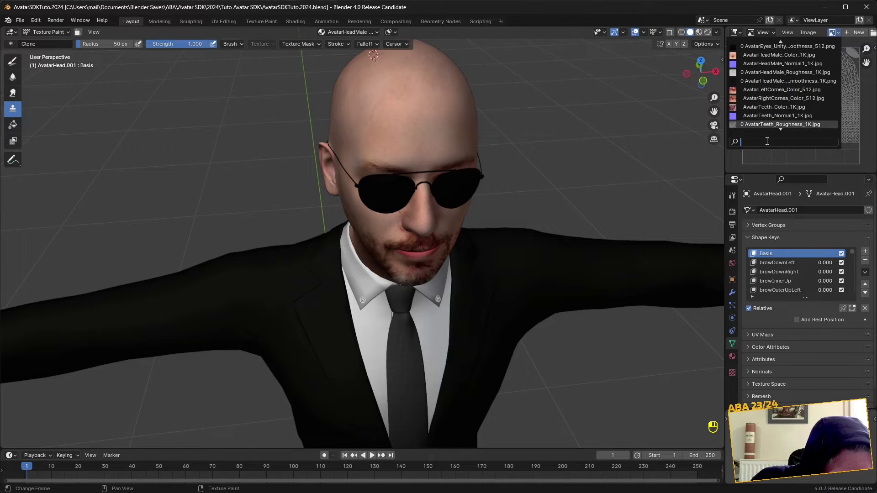
pyautogui.write('he')
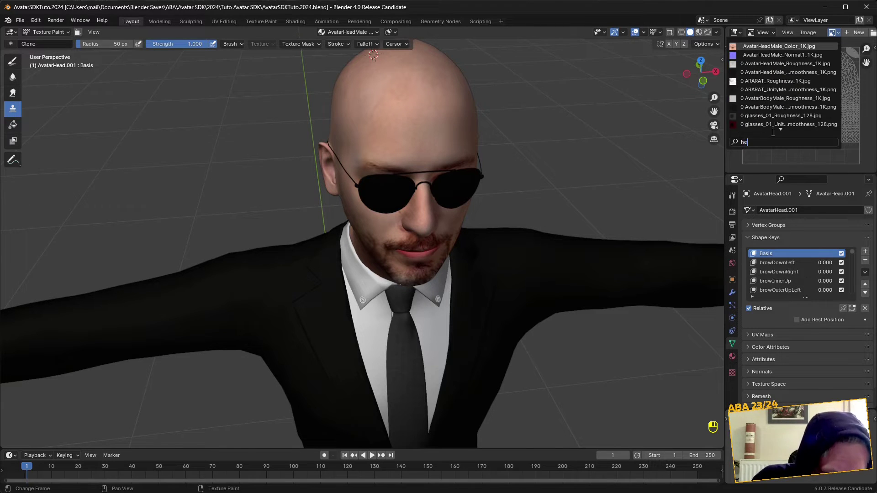
pyautogui.write('a')
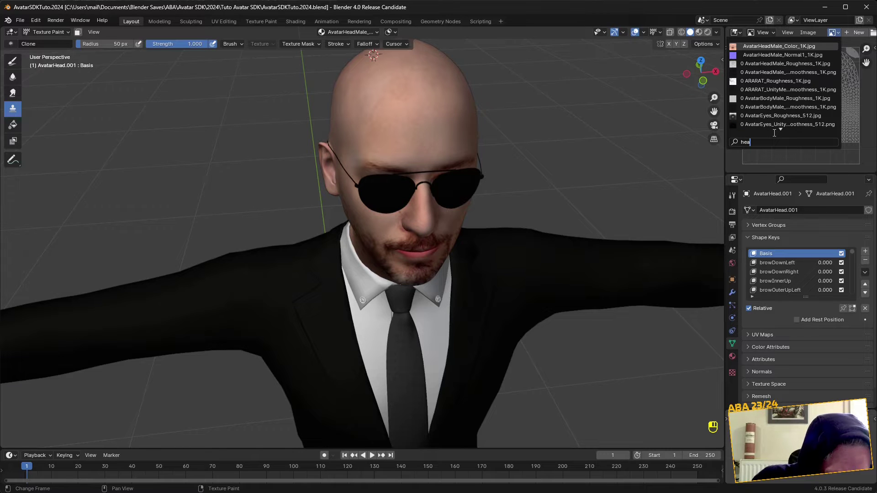
pyautogui.click(784, 46)
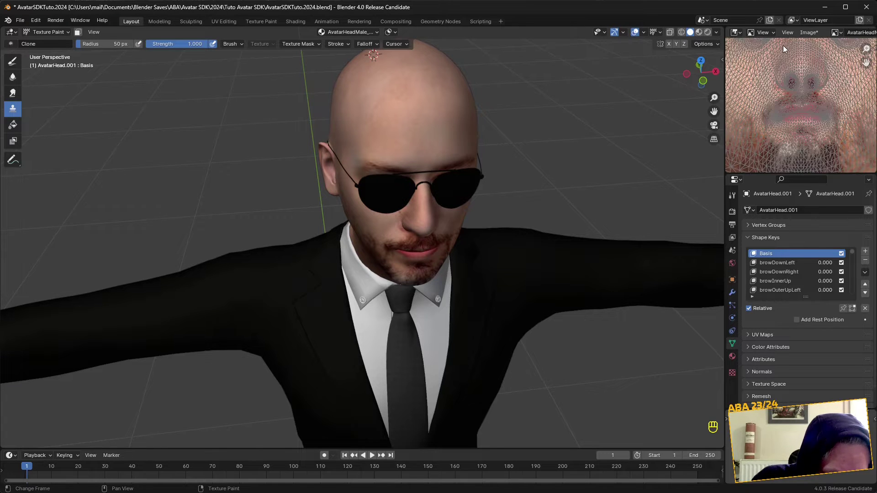
# - Save the painted head texture and frame the full avatar from the front
pyautogui.click(810, 32)
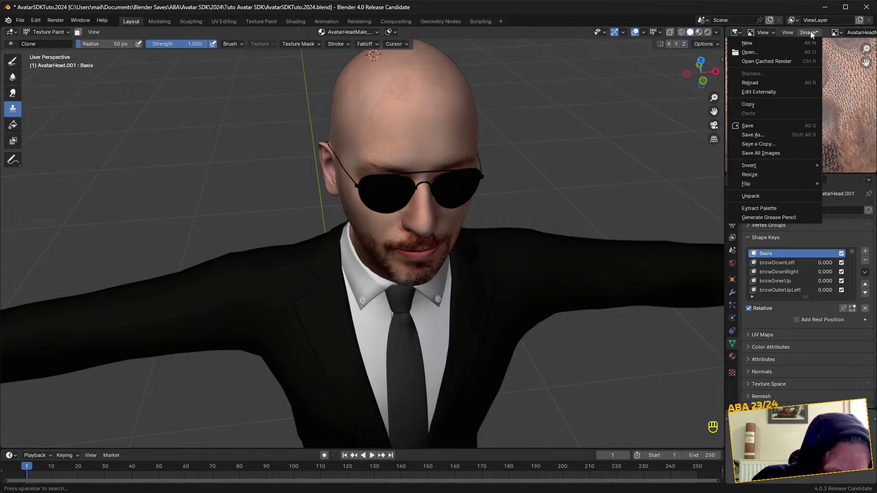
pyautogui.click(769, 128)
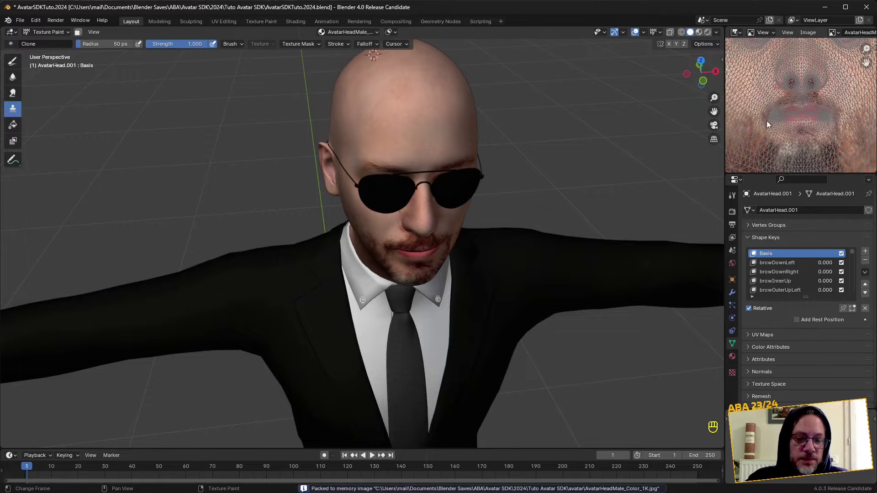
pyautogui.moveTo(429, 240); pyautogui.dragTo(418, 204, button='middle')
pyautogui.scroll(-5, 425, 210)
pyautogui.keyDown('shift'); pyautogui.moveTo(451, 271); pyautogui.dragTo(425, 182, button='middle'); pyautogui.keyUp('shift')
pyautogui.scroll(-1, 425, 183)
pyautogui.moveTo(444, 221); pyautogui.dragTo(438, 225, button='middle')
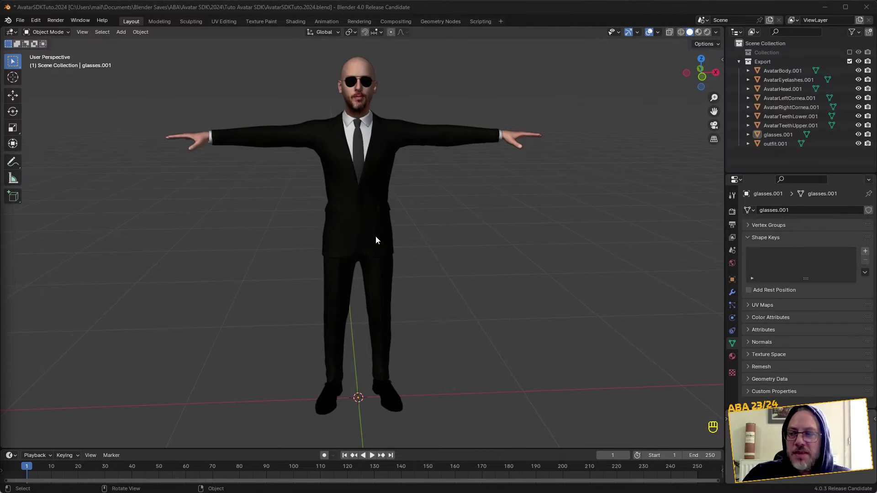
# - Check the body, eyelash and head materials and set the left cornea's Metallic to 0
pyautogui.click(366, 85)
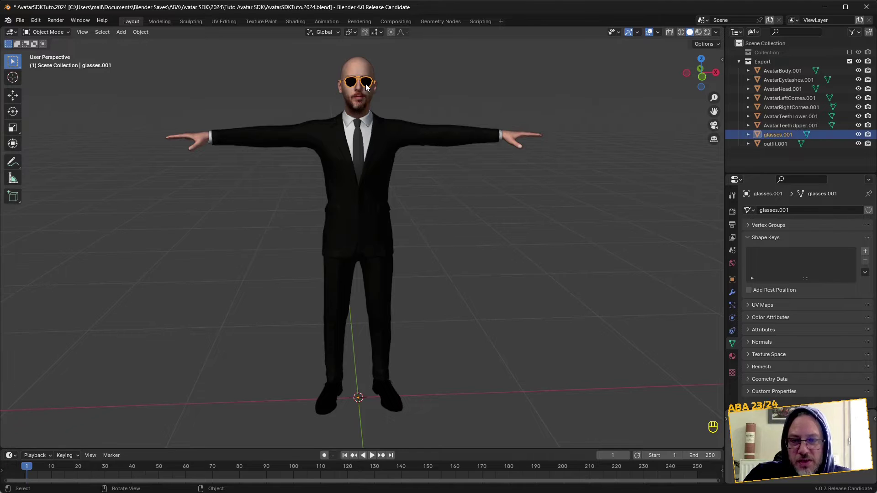
pyautogui.click(771, 72)
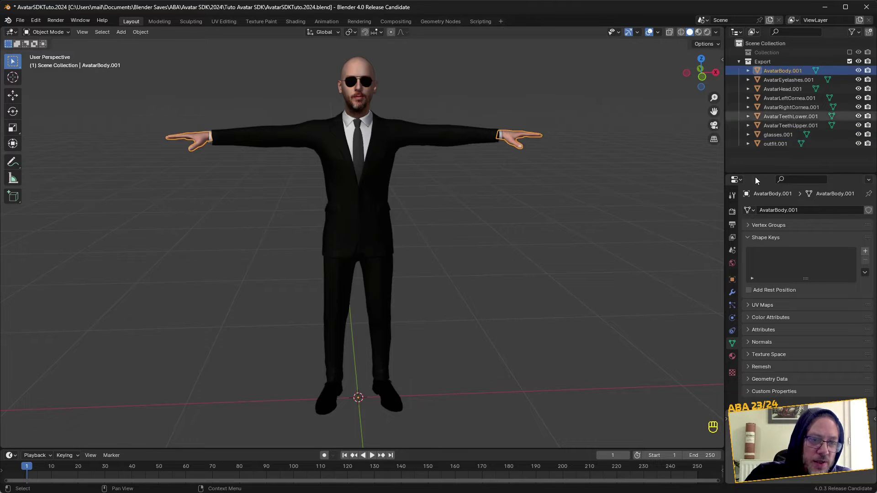
pyautogui.click(732, 357)
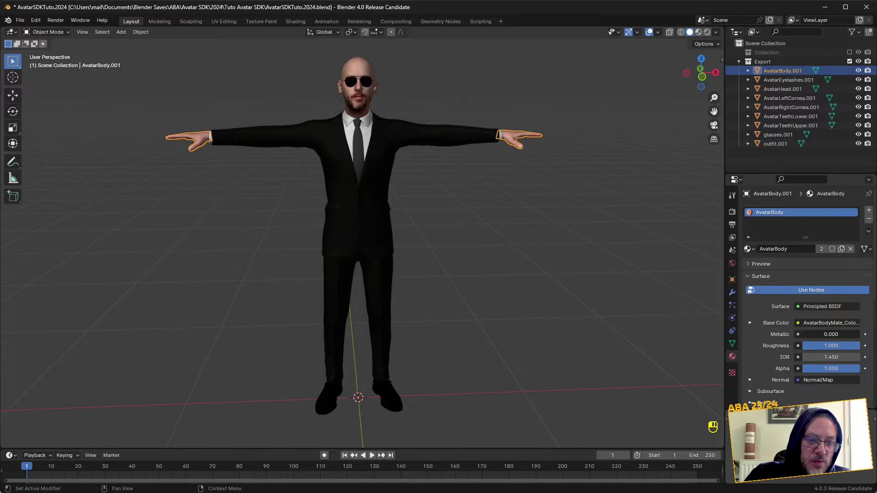
pyautogui.click(784, 79)
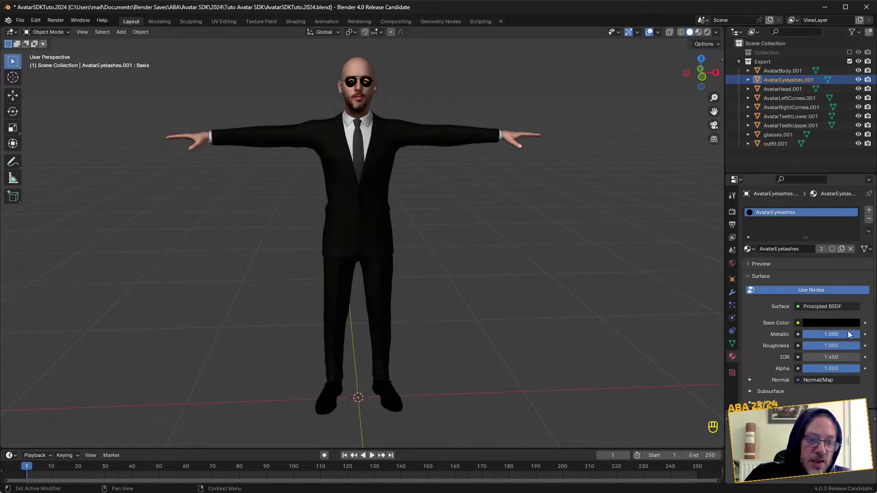
pyautogui.click(795, 89)
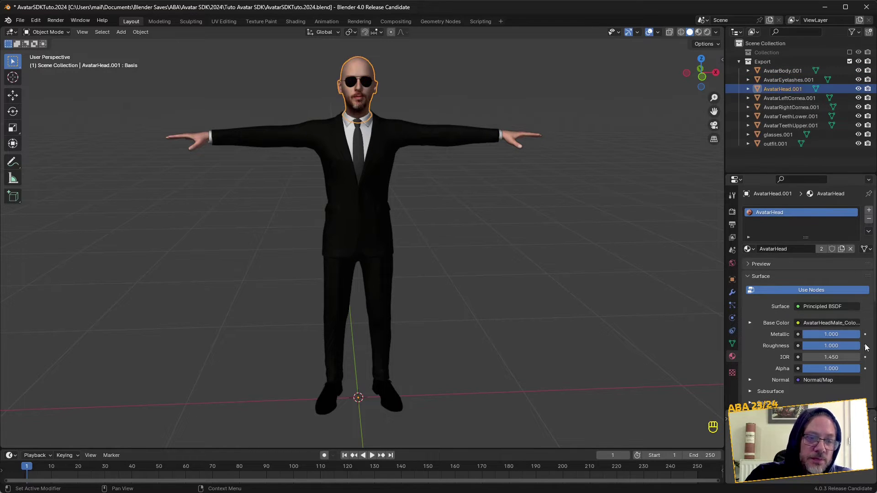
pyautogui.click(802, 97)
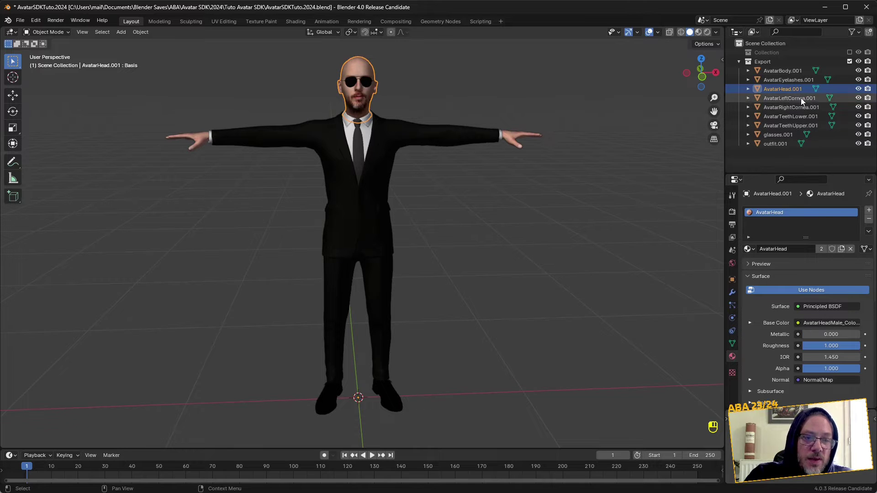
pyautogui.moveTo(846, 333); pyautogui.dragTo(804, 336)
# - Set Metallic to 0 on the upper teeth, glasses (was 0.882) and outfit materials
pyautogui.click(808, 107)
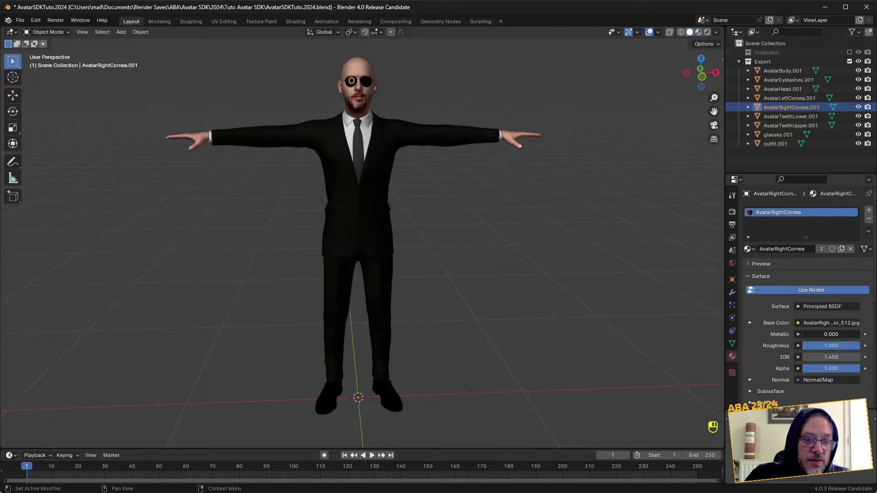
pyautogui.click(786, 117)
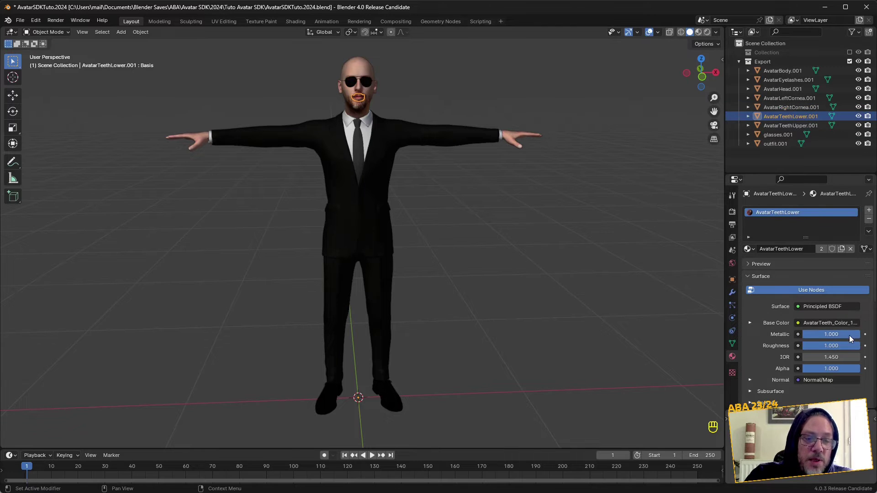
pyautogui.click(796, 125)
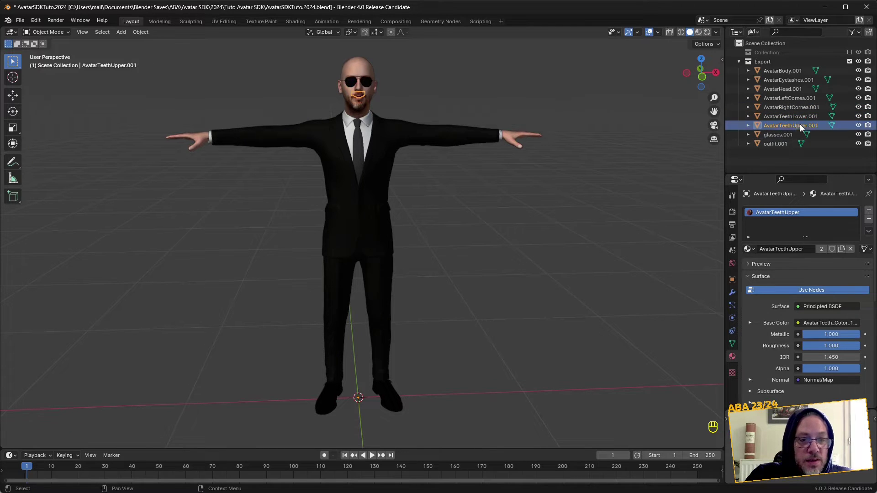
pyautogui.moveTo(846, 333); pyautogui.dragTo(804, 334)
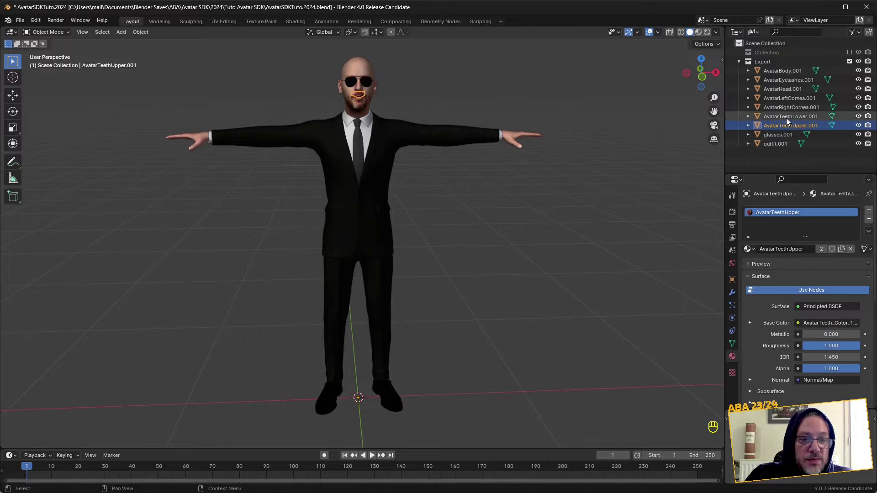
pyautogui.click(788, 135)
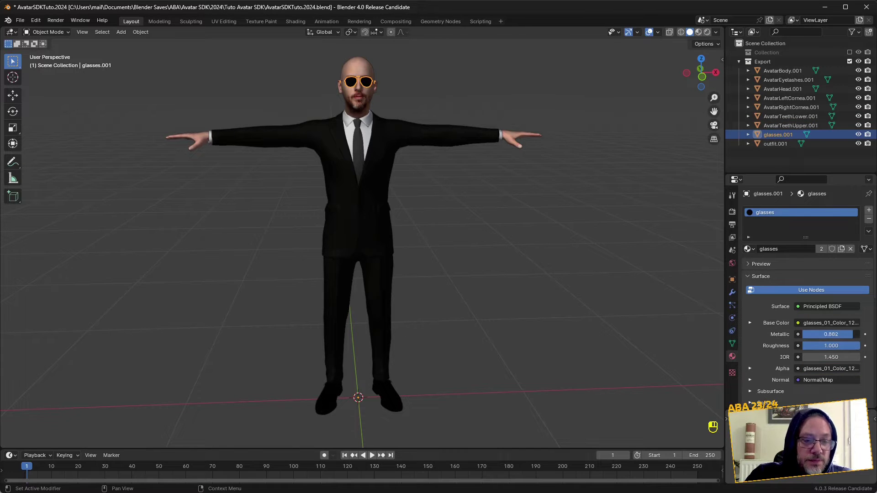
pyautogui.moveTo(852, 334); pyautogui.dragTo(799, 334)
pyautogui.click(783, 143)
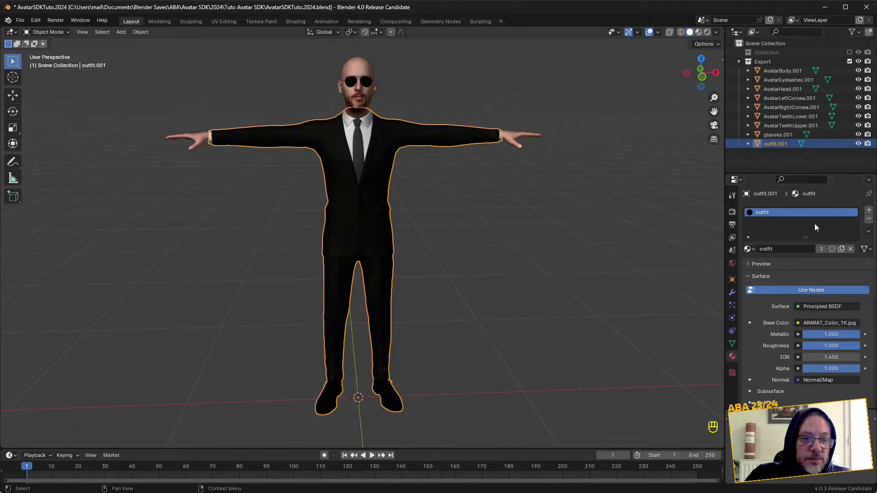
pyautogui.moveTo(849, 332); pyautogui.dragTo(803, 334)
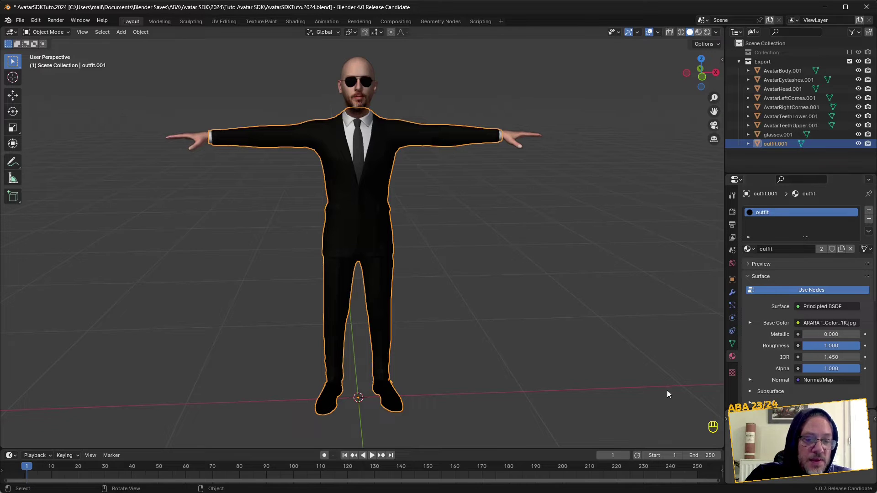
# - Save the project and hide the glasses
pyautogui.hotkey('ctrl', 's')
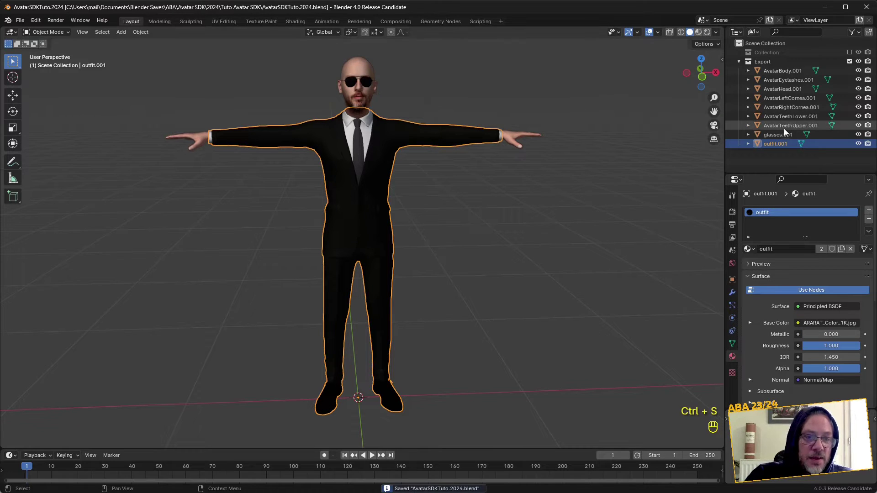
pyautogui.click(362, 84)
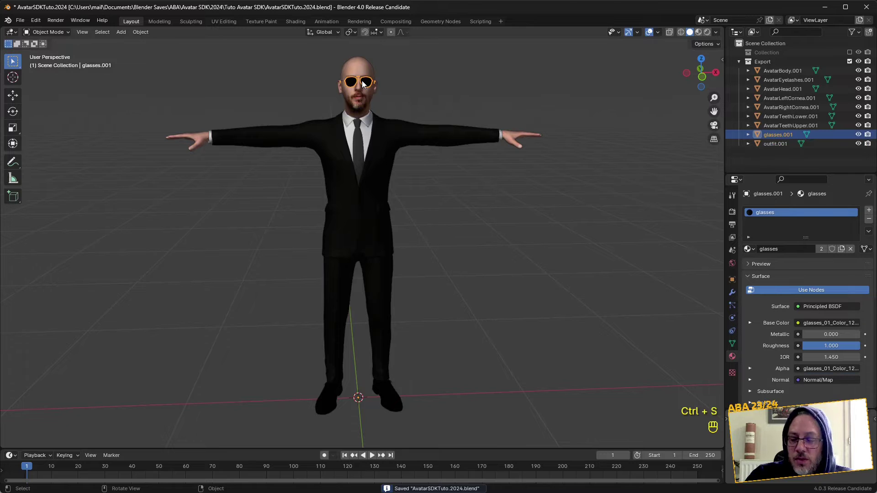
pyautogui.press('h')
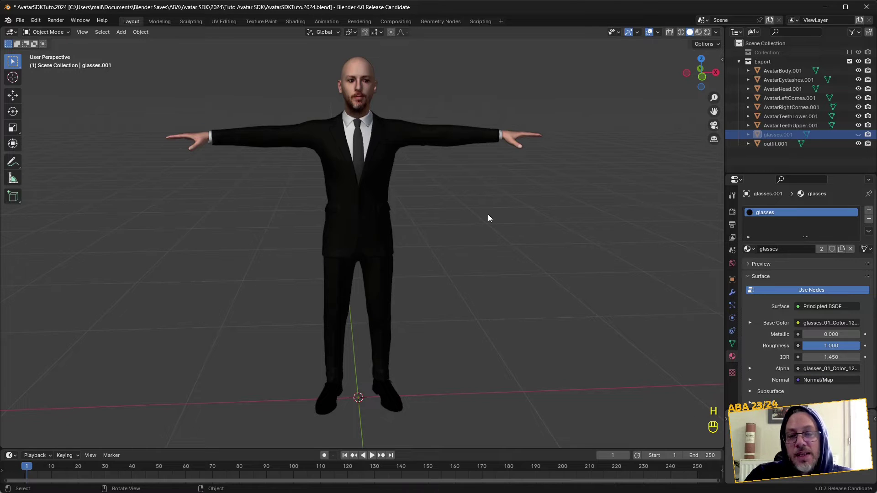
# - Box-select every part of the avatar
pyautogui.press('a')
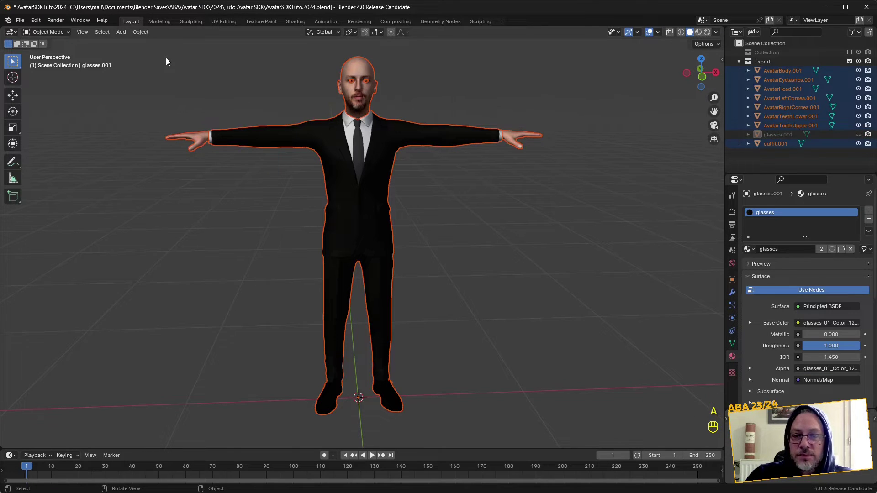
pyautogui.click(159, 54)
pyautogui.moveTo(159, 54); pyautogui.dragTo(574, 433)
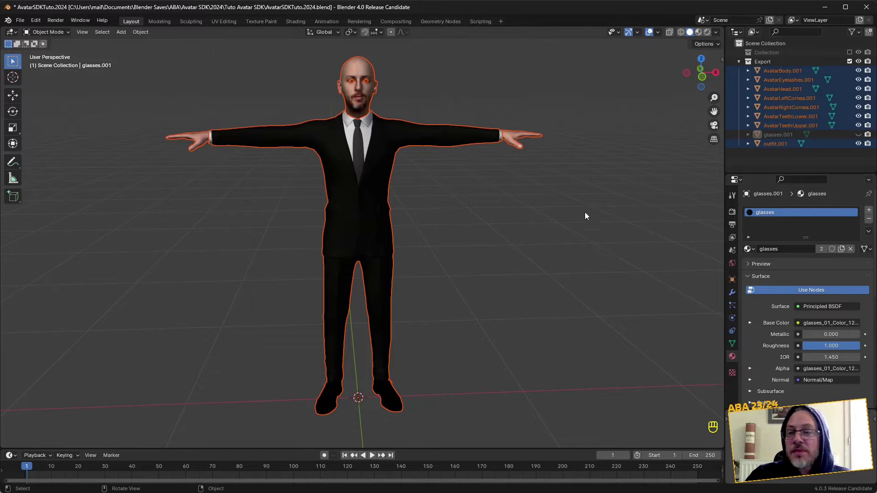
# - Export the selection to AvatarSDKTuto.fbx with Path Mode Copy and embedded textures
pyautogui.click(19, 21)
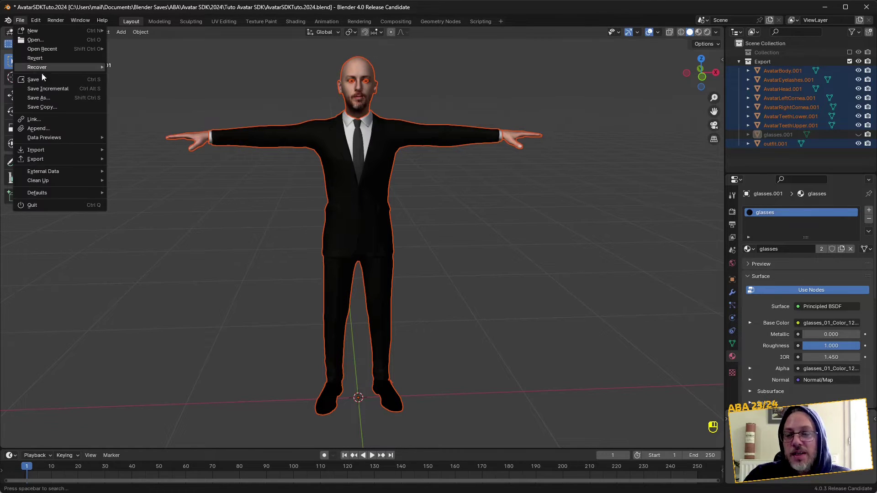
pyautogui.moveTo(56, 159)
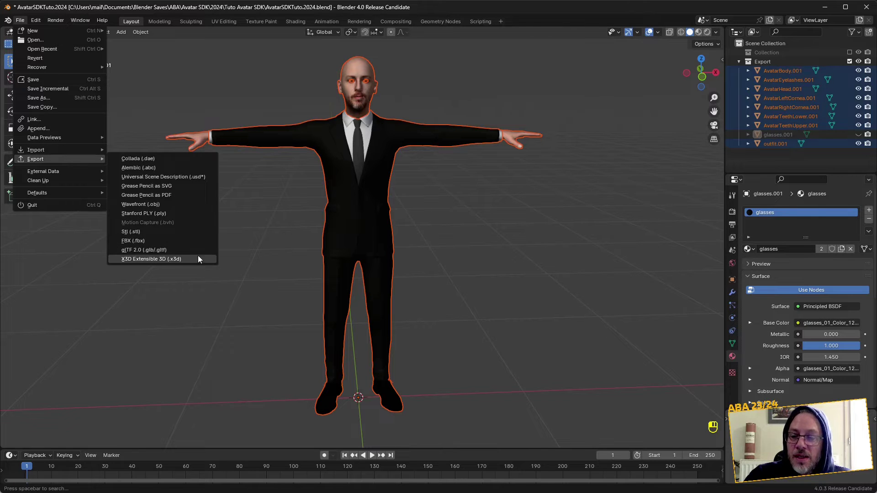
pyautogui.click(193, 242)
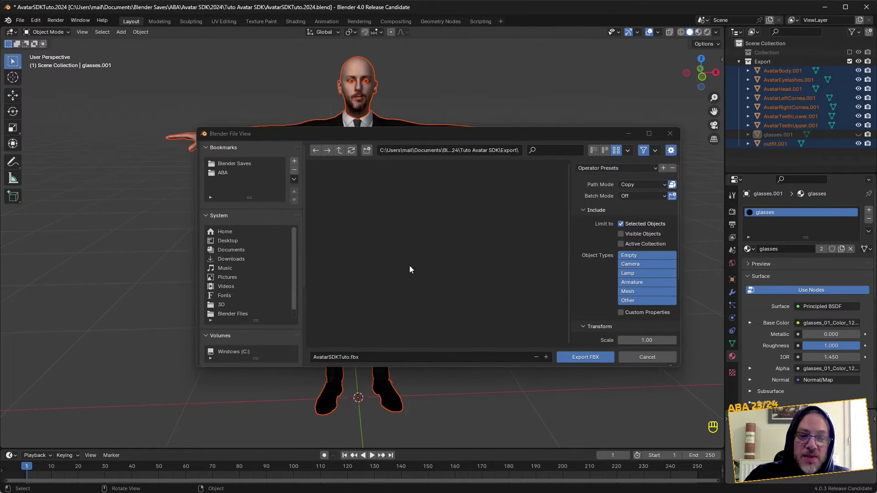
pyautogui.click(633, 185)
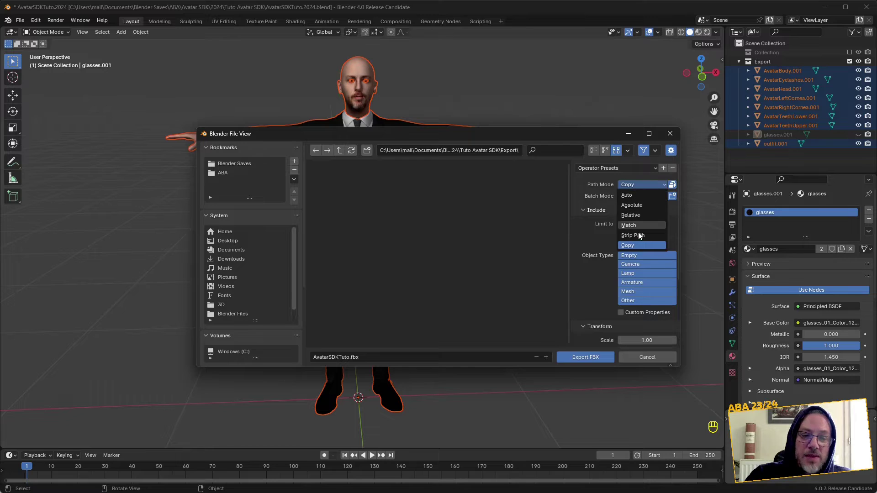
pyautogui.click(634, 246)
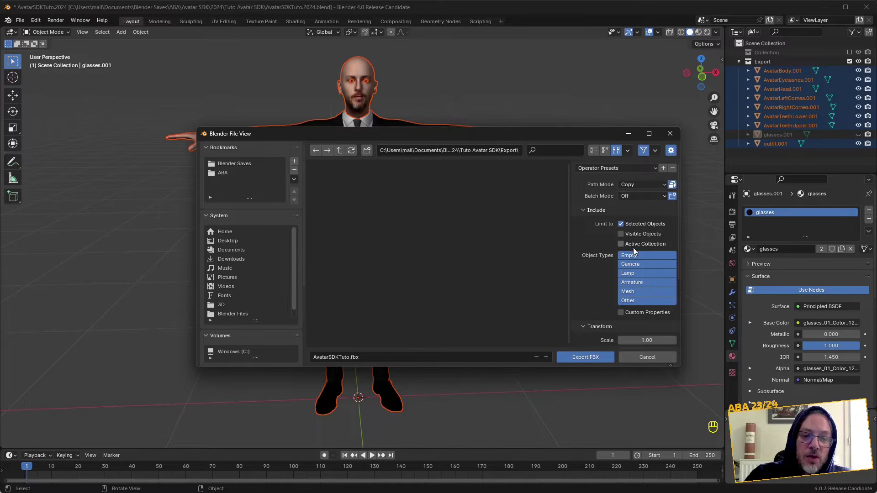
pyautogui.click(673, 185)
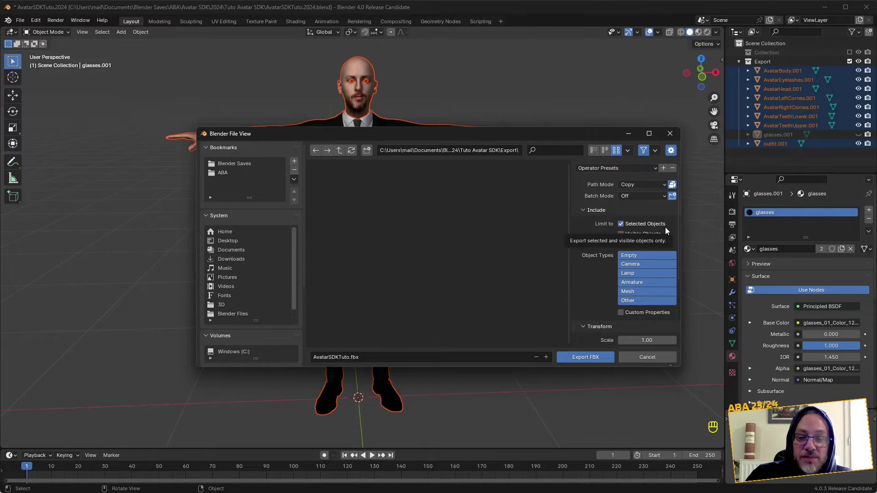
pyautogui.click(586, 358)
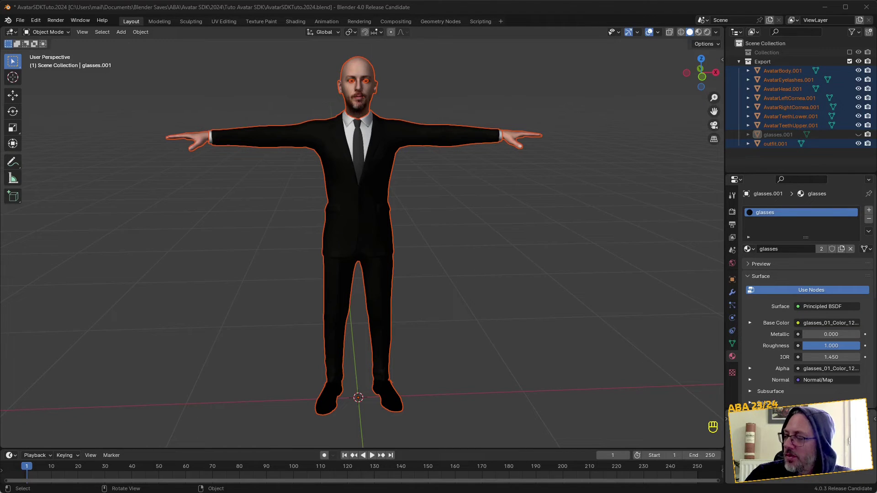
# - Switch to Mixamo in the browser and open page 2 of the Characters library
pyautogui.hotkey('alt', 'Tab')
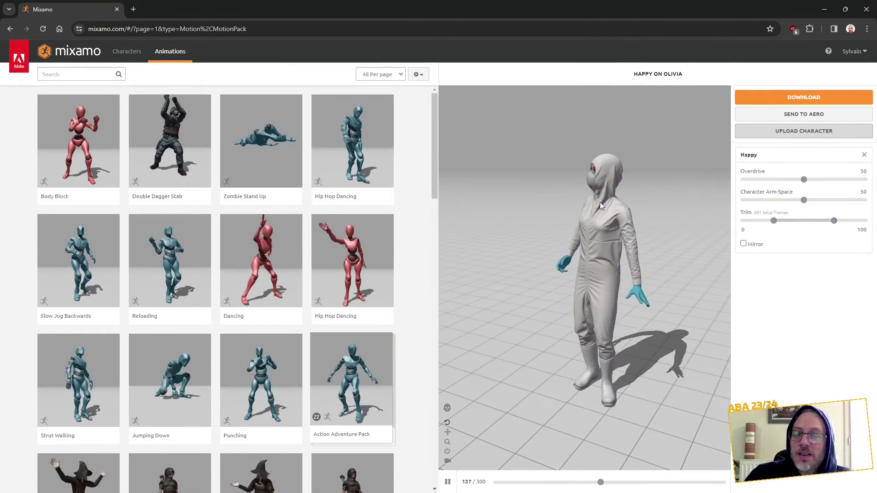
pyautogui.click(127, 51)
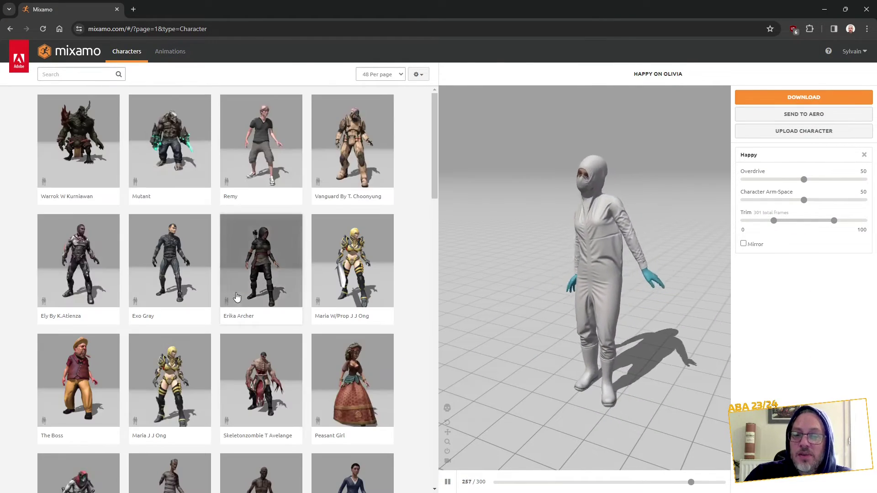
pyautogui.scroll(-15, 232, 307)
pyautogui.scroll(-4, 233, 308)
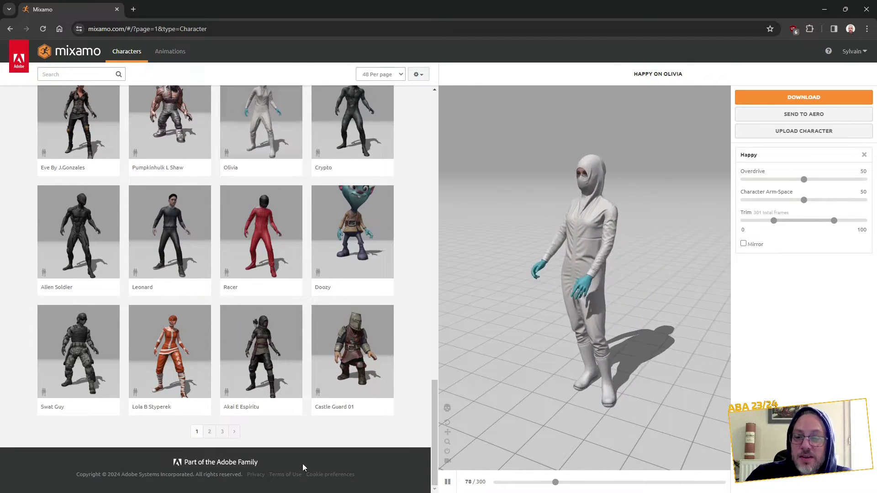
pyautogui.click(210, 432)
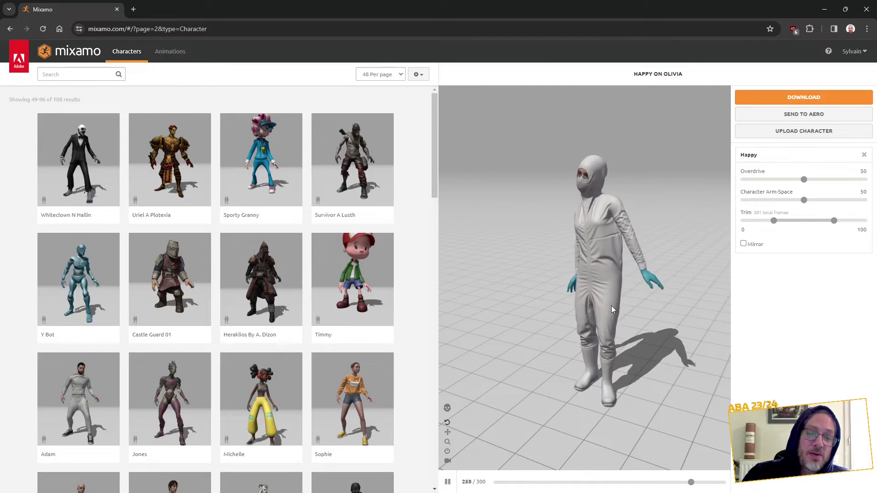
# - Upload AvatarSDKTuto.fbx from the Tuto Avatar SDK > Export folder as a custom character
pyautogui.click(792, 132)
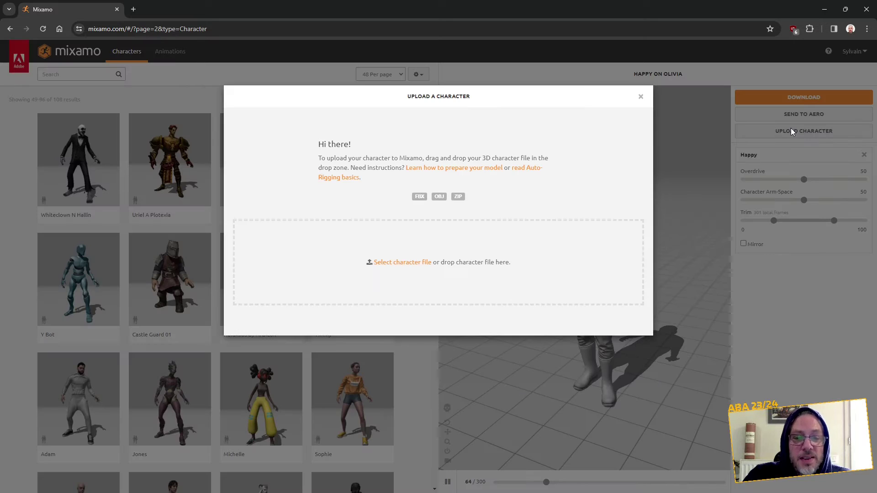
pyautogui.click(403, 264)
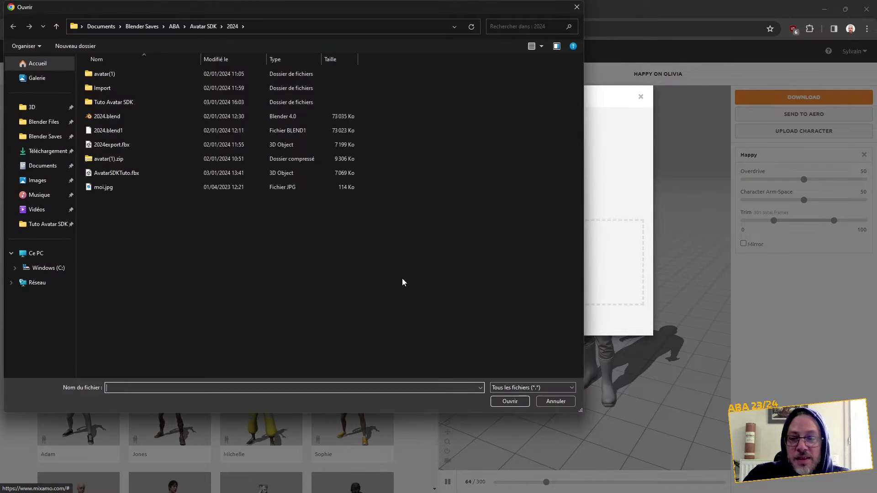
pyautogui.click(46, 224)
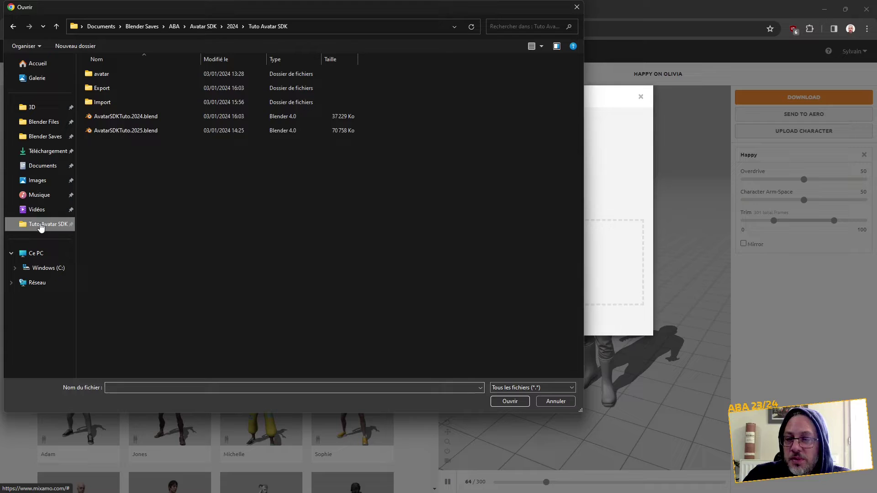
pyautogui.doubleClick(114, 89)
pyautogui.doubleClick(117, 74)
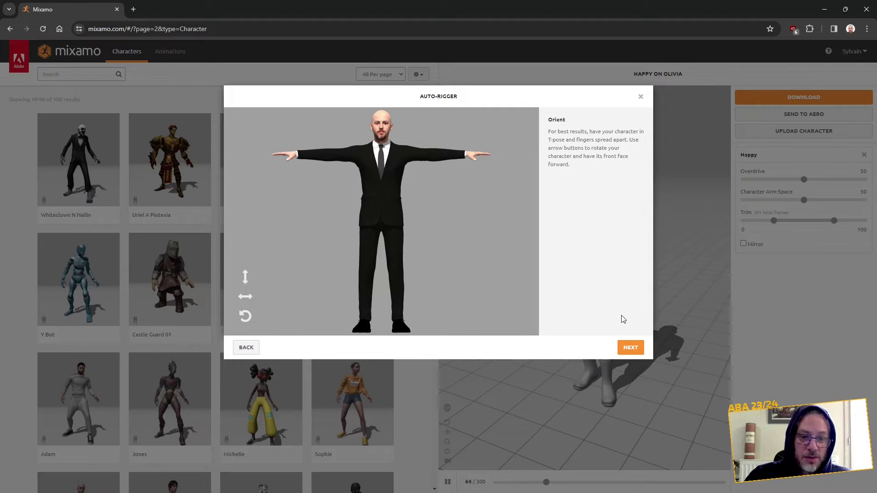
# - Place the chin, wrist and knee markers on the avatar, then go back to the Orient step
pyautogui.click(630, 349)
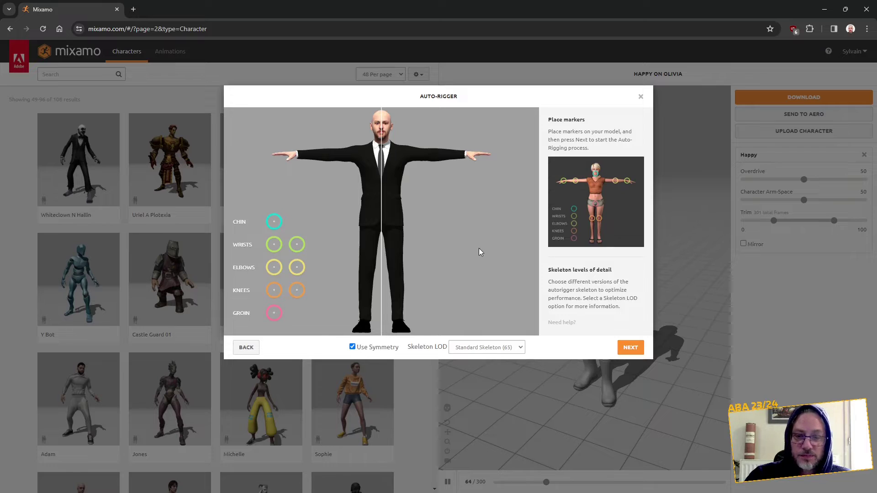
pyautogui.moveTo(275, 225); pyautogui.dragTo(383, 142)
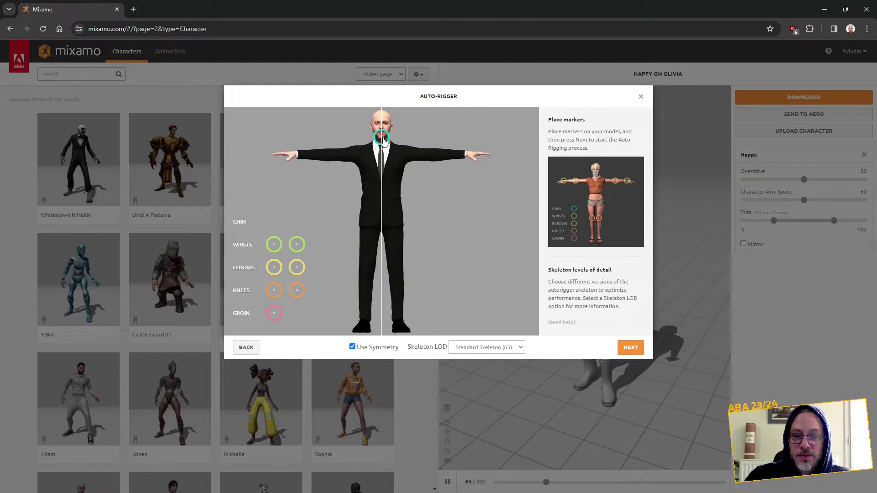
pyautogui.moveTo(274, 245)
pyautogui.mouseDown()
pyautogui.moveTo(298, 145)
pyautogui.moveTo(299, 157)
pyautogui.mouseUp()
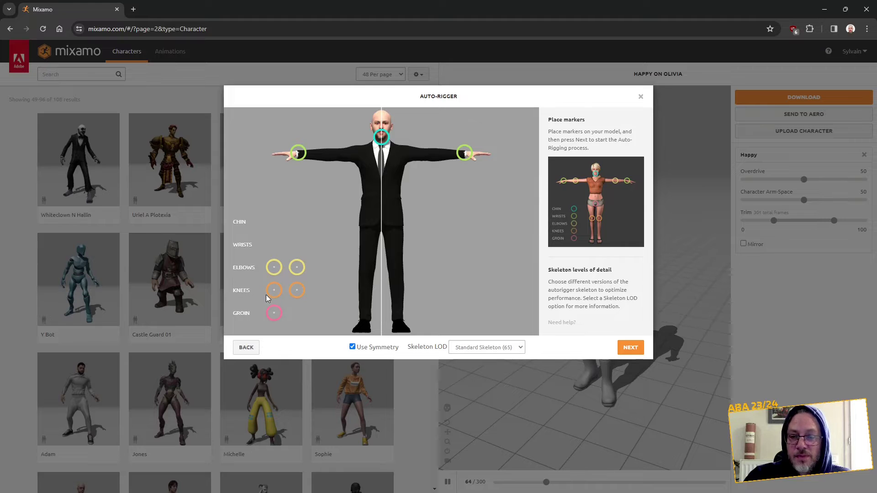
pyautogui.moveTo(274, 292)
pyautogui.mouseDown()
pyautogui.moveTo(320, 164)
pyautogui.moveTo(338, 158)
pyautogui.mouseUp()
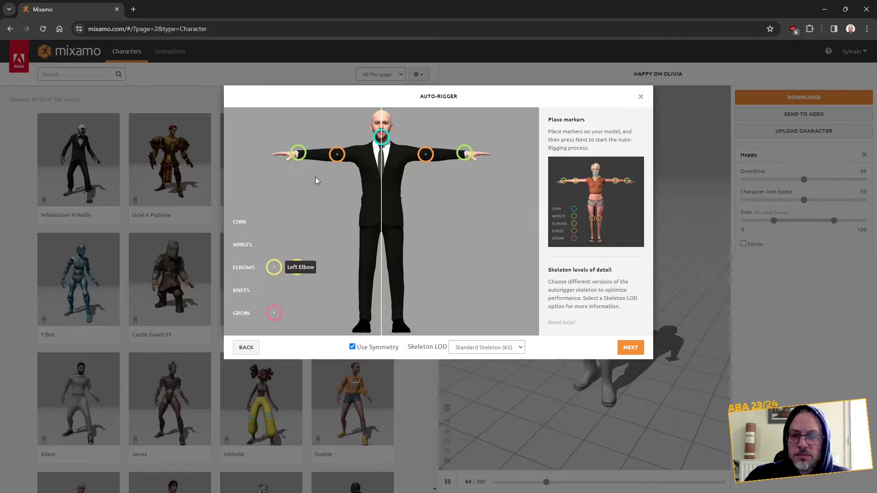
pyautogui.moveTo(340, 154); pyautogui.dragTo(339, 191)
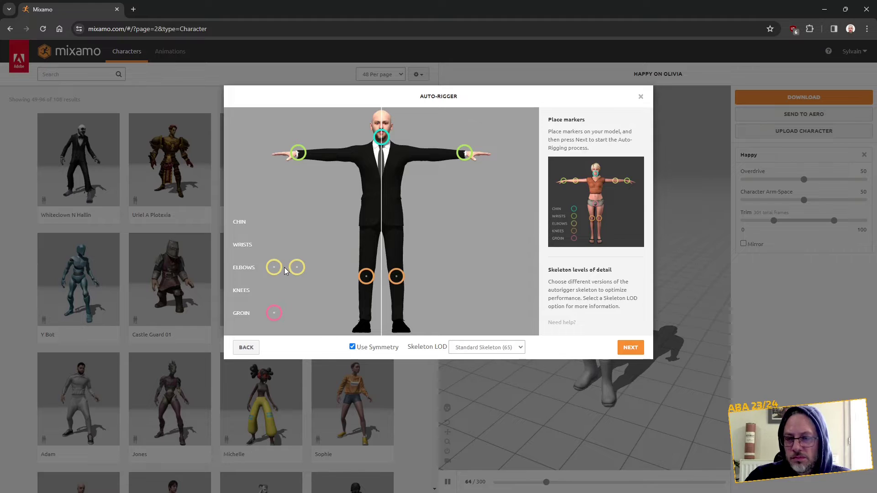
pyautogui.click(247, 348)
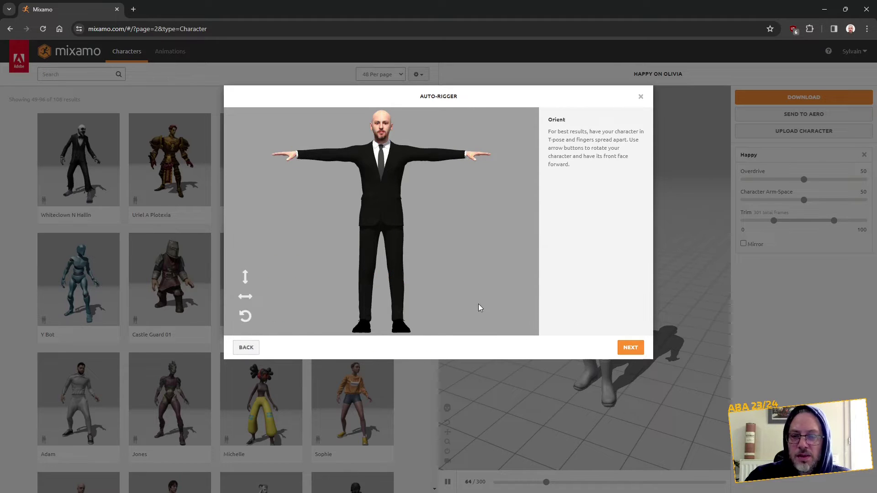
# - Add elbow and groin markers, check the Skeleton LOD choices, and start auto-rigging
pyautogui.click(629, 350)
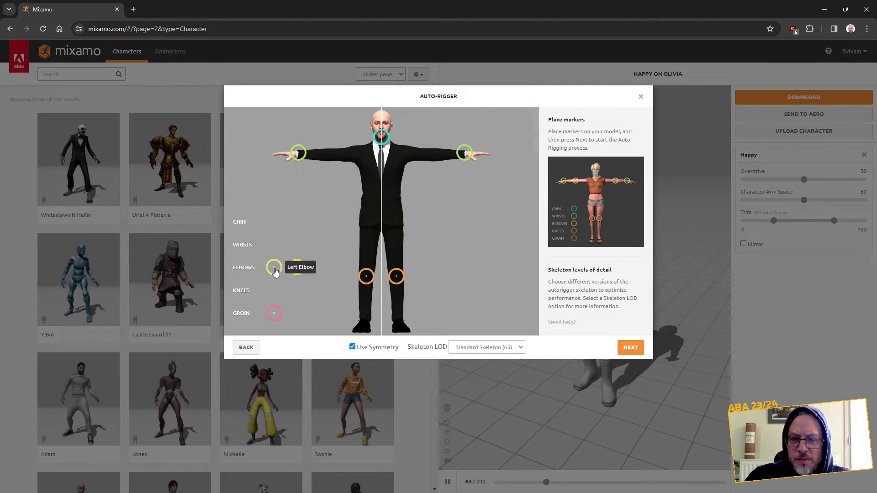
pyautogui.moveTo(274, 269); pyautogui.dragTo(320, 153)
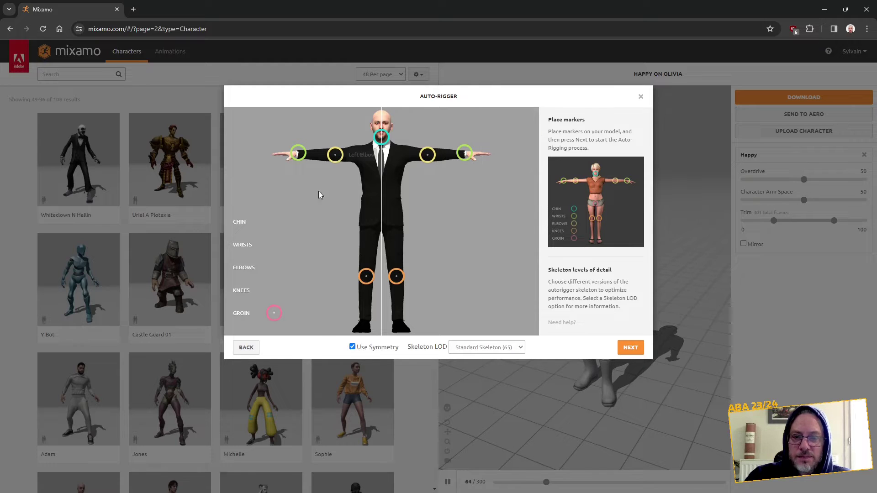
pyautogui.moveTo(278, 316); pyautogui.dragTo(381, 225)
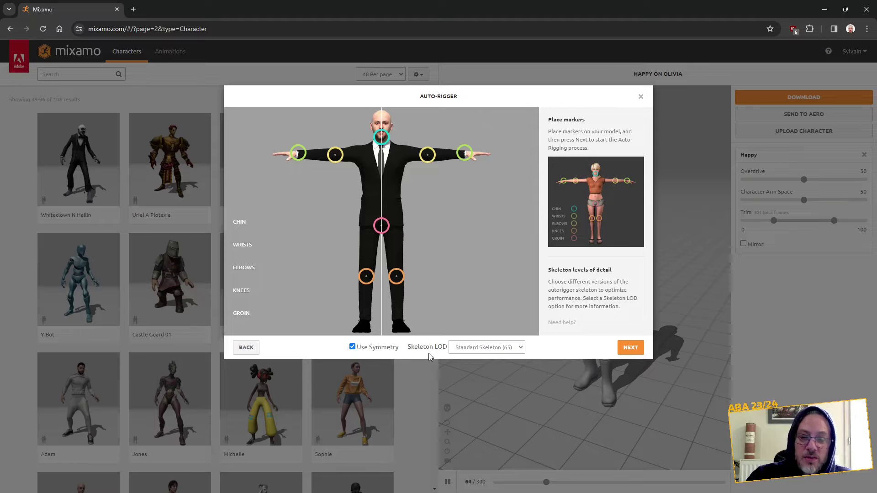
pyautogui.click(520, 348)
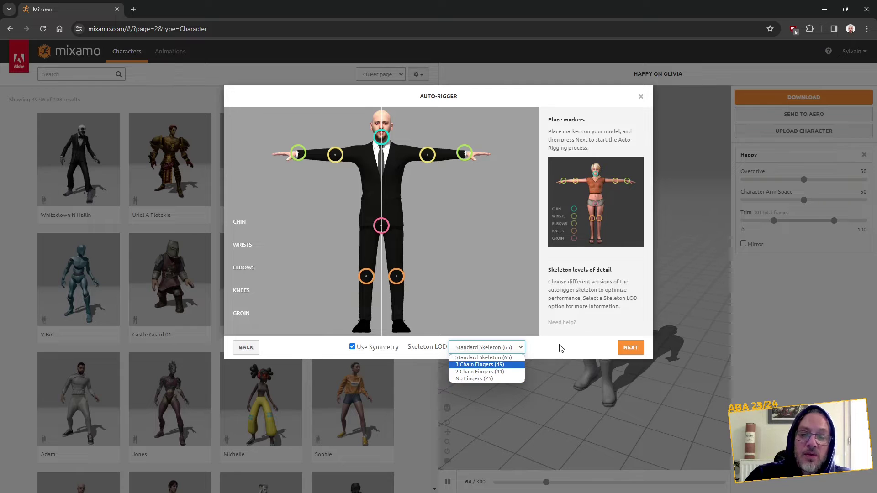
pyautogui.click(631, 349)
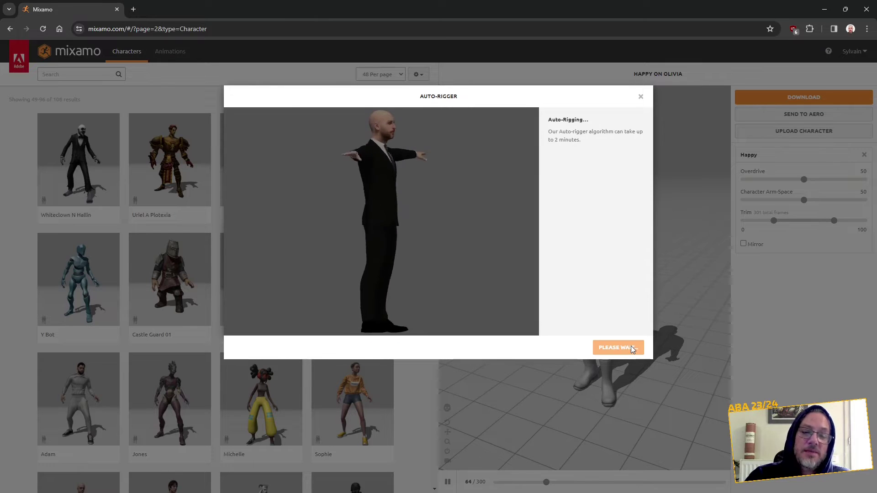
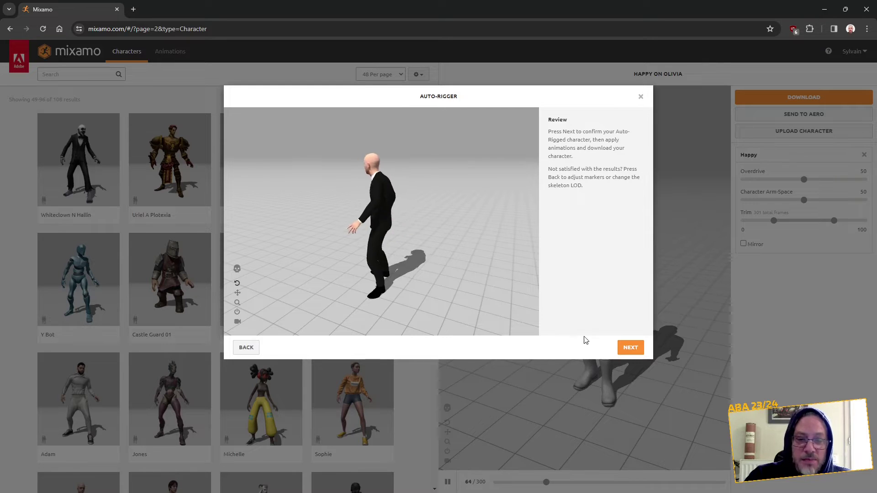
# - Confirm the auto-rig so the suited avatar plays the Happy animation, orbiting to view it from behind
pyautogui.click(630, 349)
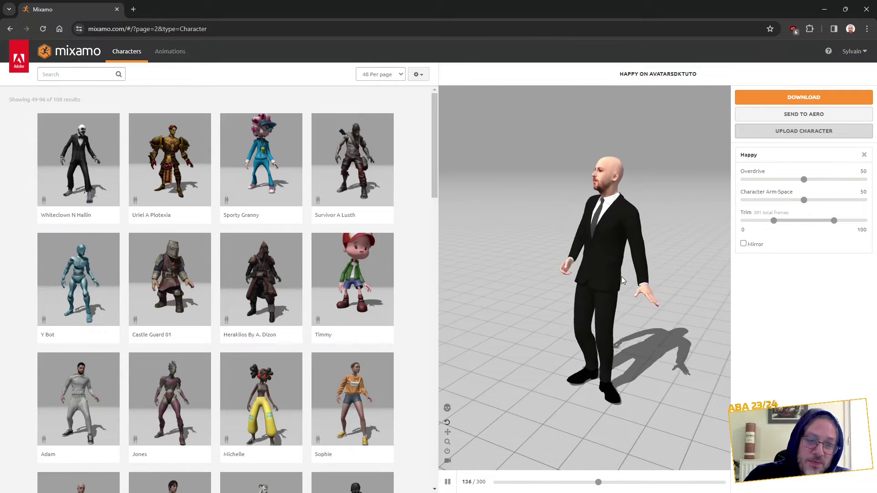
pyautogui.moveTo(575, 281); pyautogui.dragTo(553, 298)
pyautogui.click(68, 77)
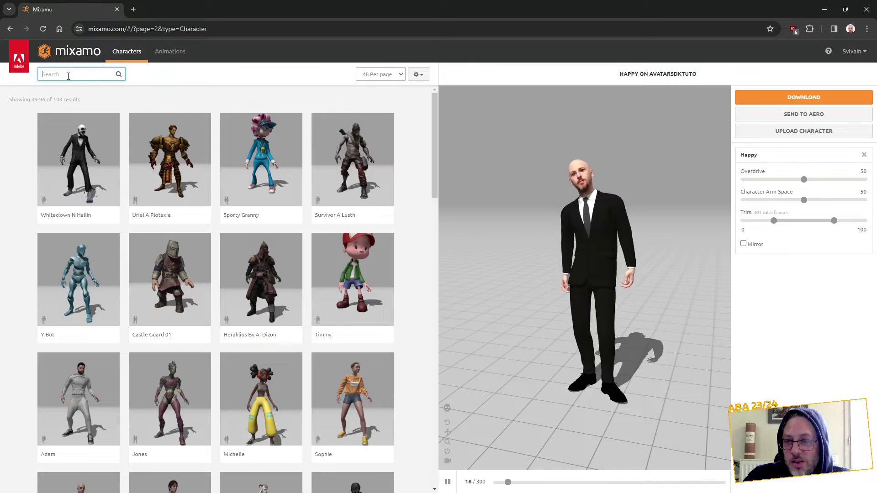
# - Search animations for 'drunk' and preview Drunk Idle Variation on the avatar
pyautogui.write('drunk')
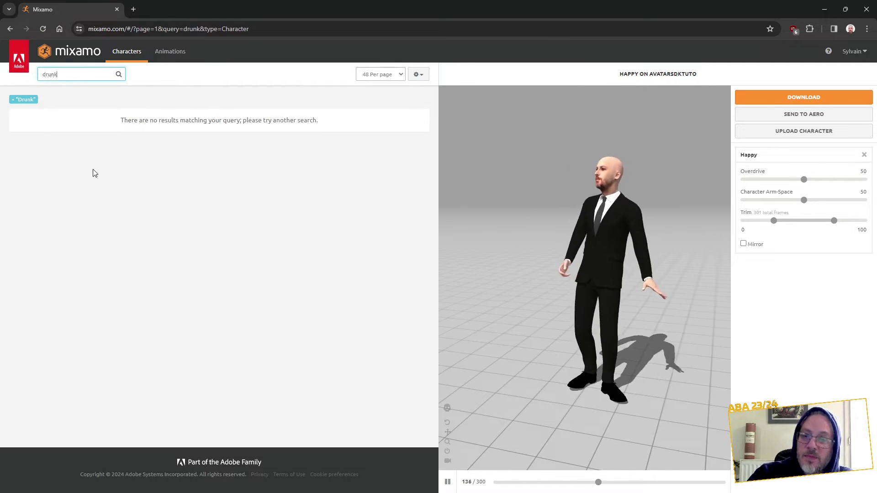
pyautogui.click(179, 52)
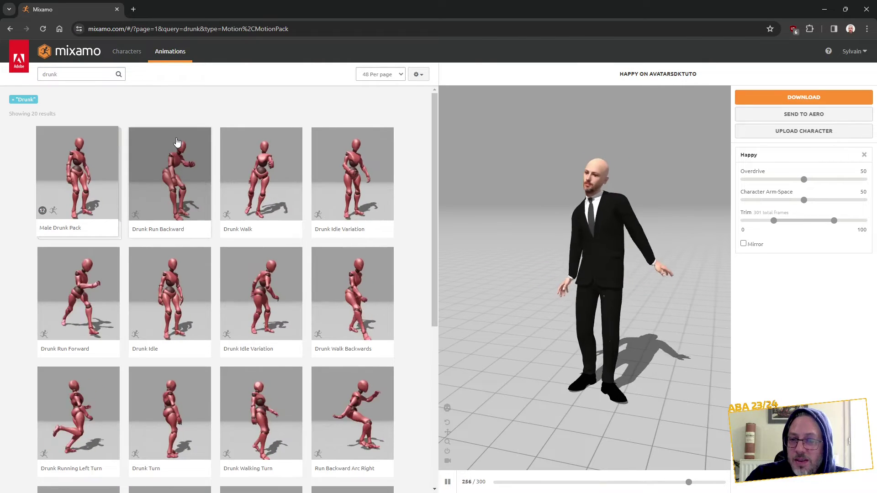
pyautogui.scroll(-4, 137, 151)
pyautogui.scroll(-2, 137, 151)
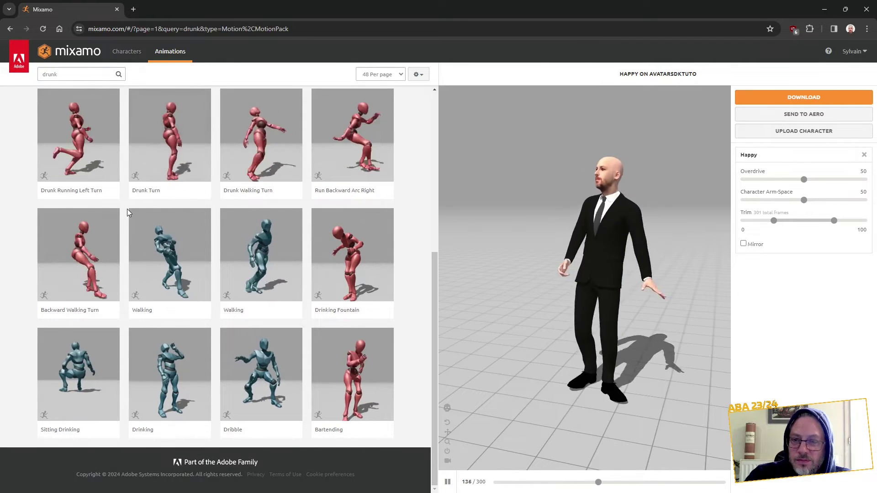
pyautogui.scroll(5, 127, 209)
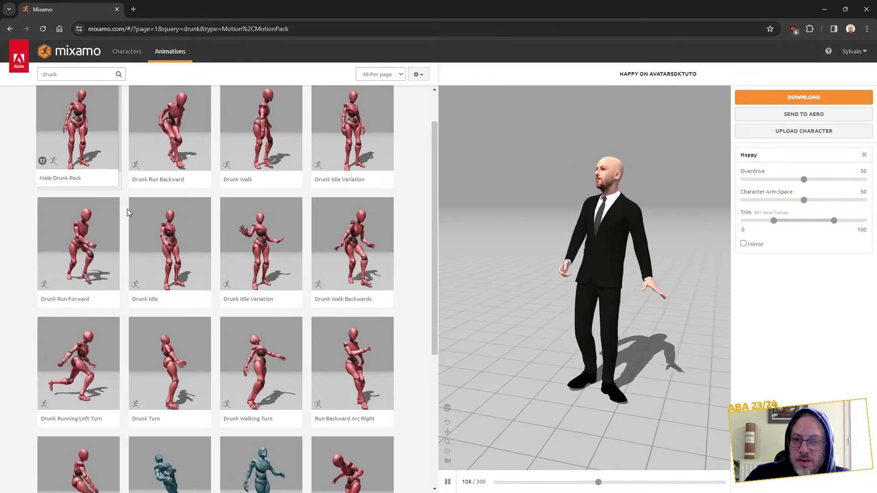
pyautogui.click(348, 127)
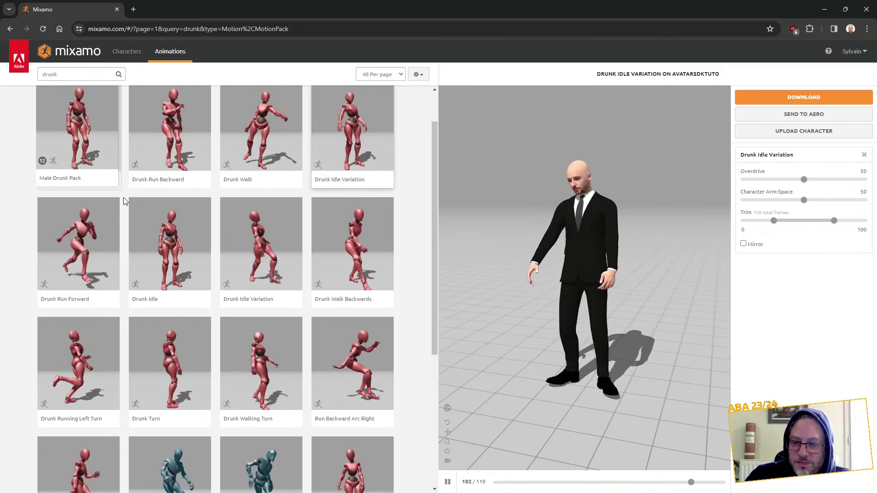
pyautogui.click(779, 97)
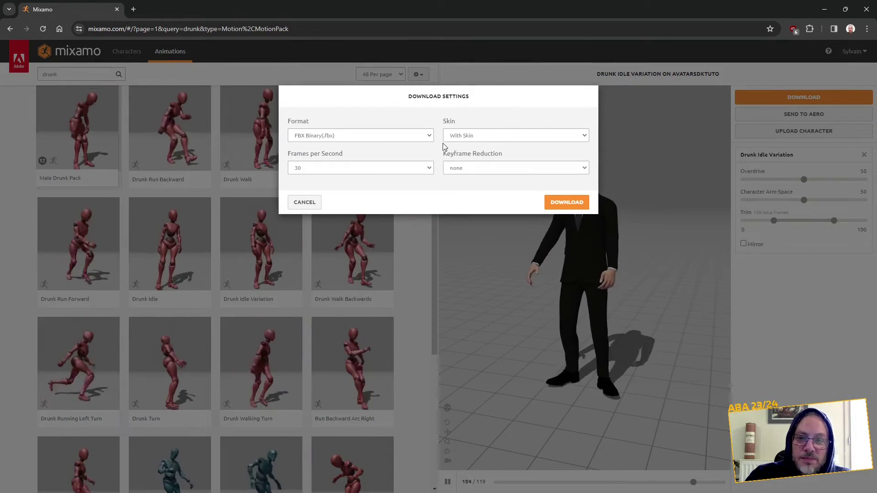
# - Download Drunk Idle Variation as FBX at 24 fps with keyframe reduction set to none
pyautogui.click(332, 170)
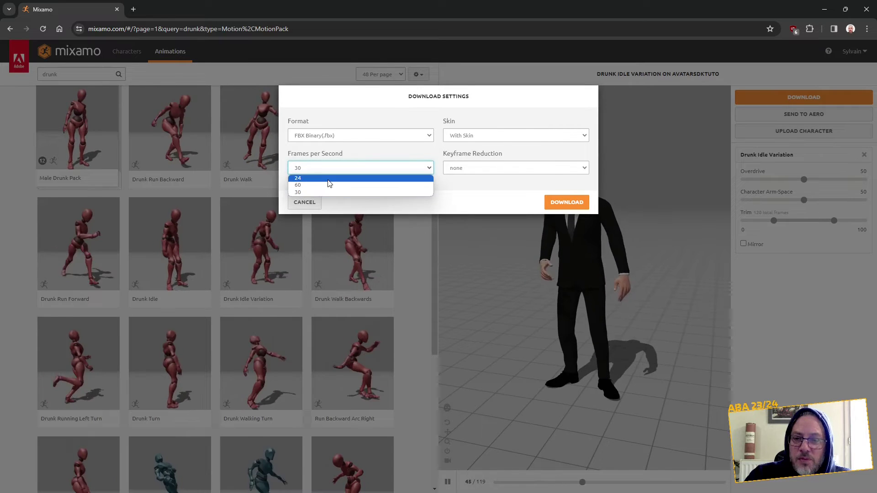
pyautogui.click(327, 178)
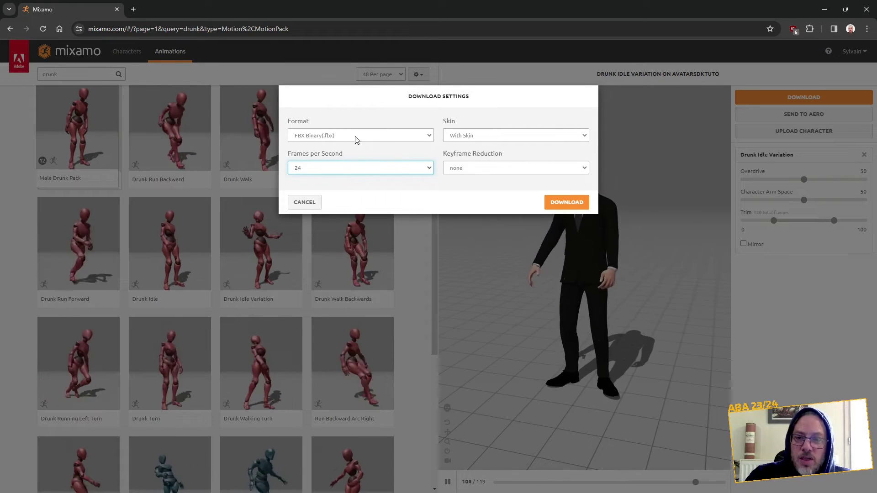
pyautogui.click(467, 168)
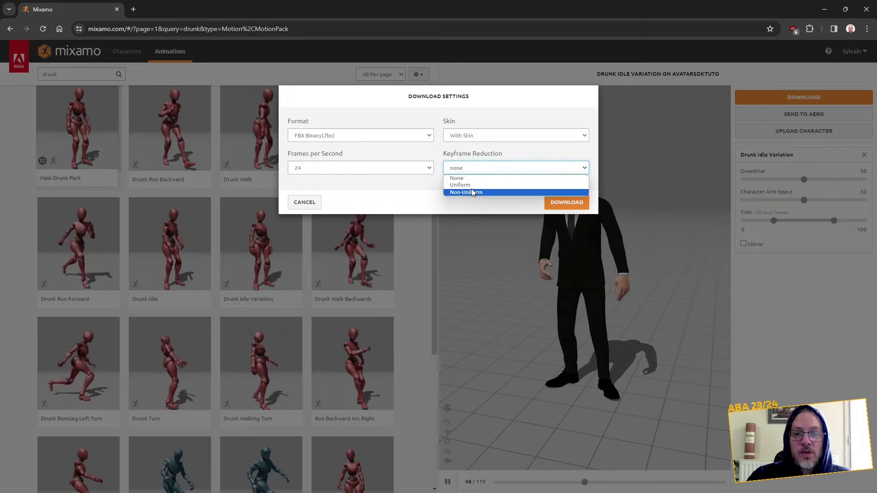
pyautogui.click(506, 178)
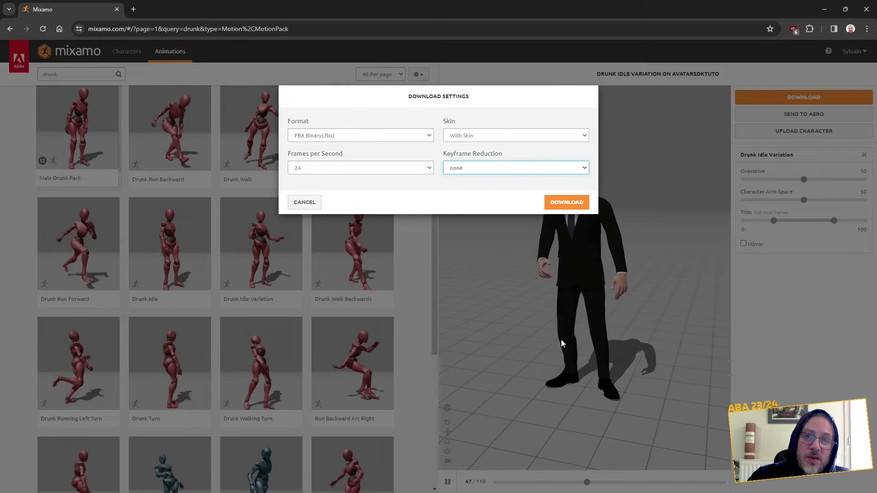
pyautogui.click(566, 206)
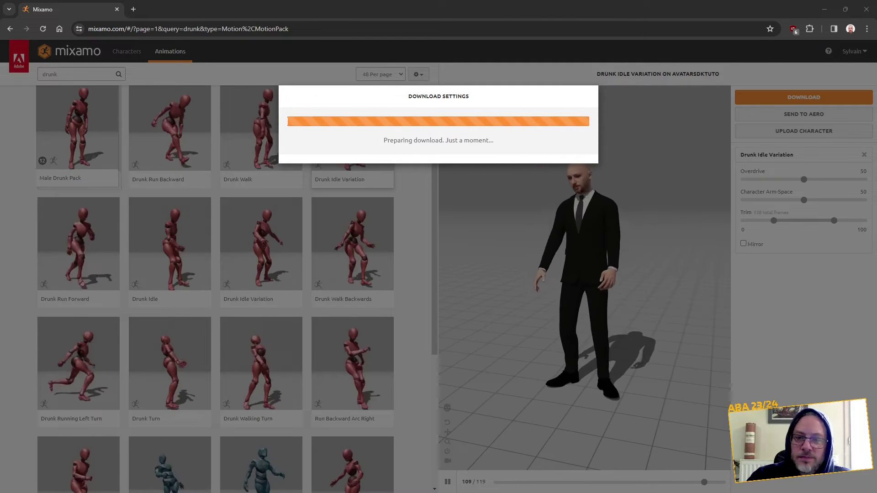
pyautogui.moveTo(0, 94); pyautogui.dragTo(382, 94)
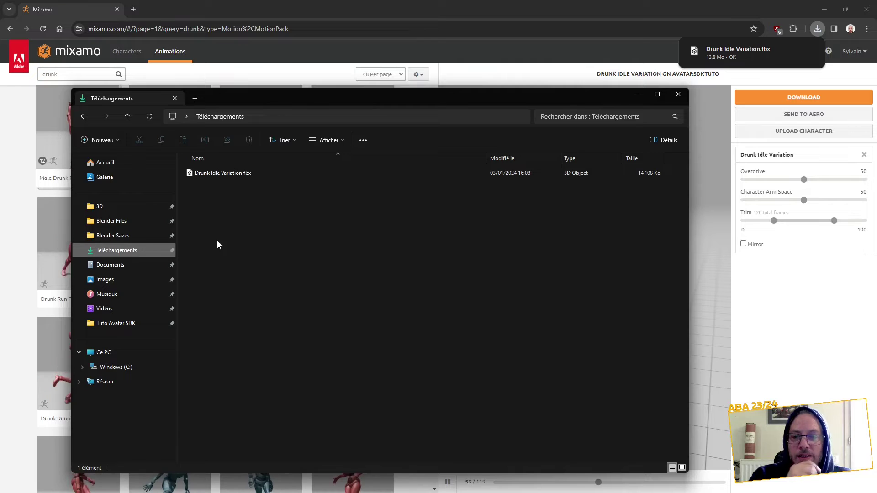
# - Move Drunk Idle Variation.fbx from Downloads into the Tuto Avatar SDK Import folder
pyautogui.rightClick(237, 170)
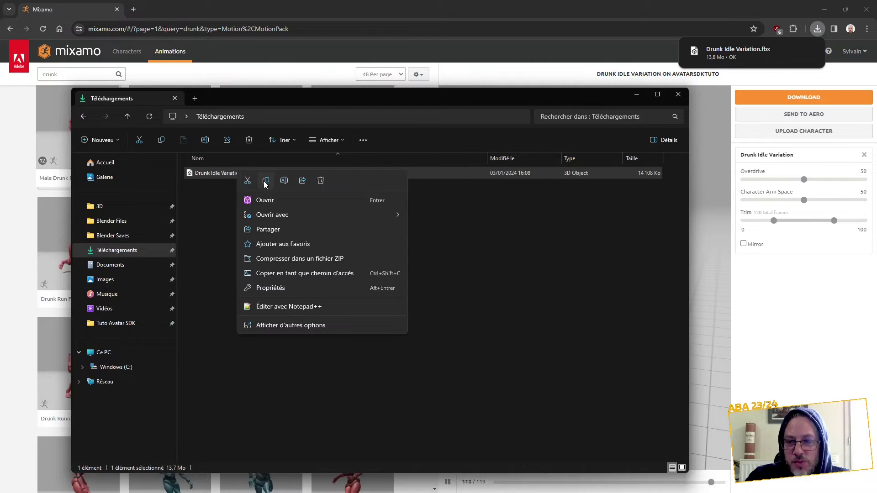
pyautogui.click(248, 180)
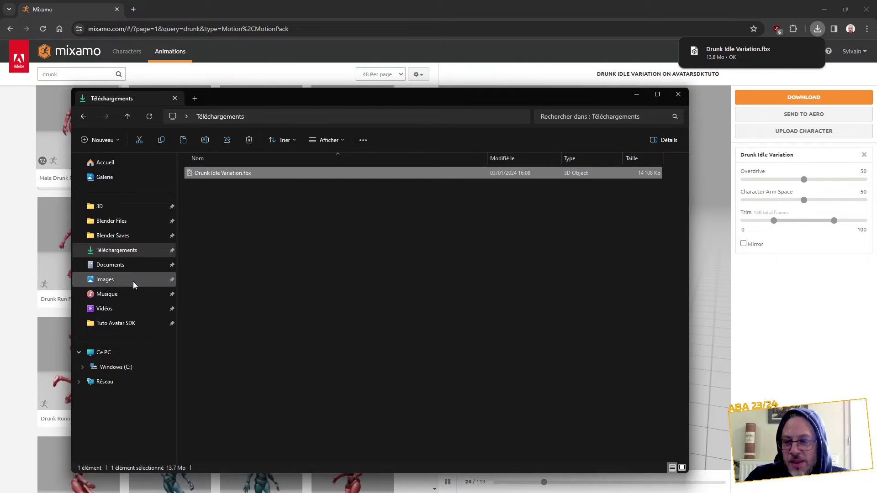
pyautogui.click(117, 325)
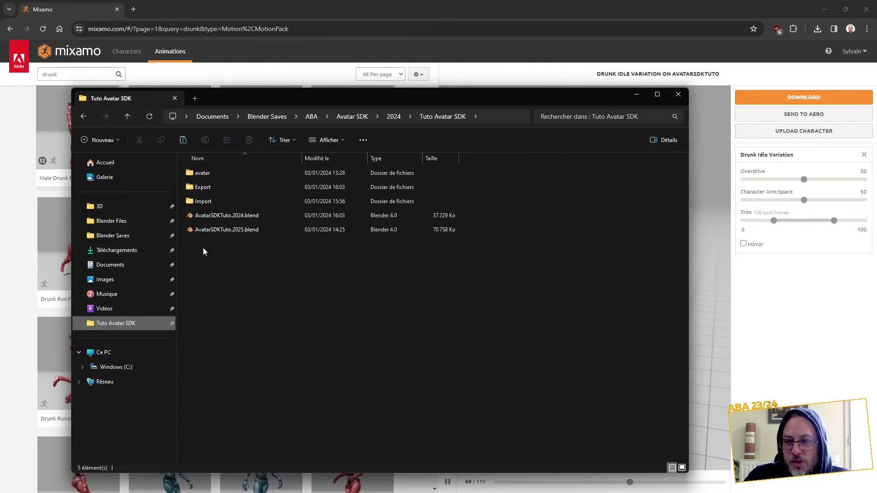
pyautogui.click(212, 190)
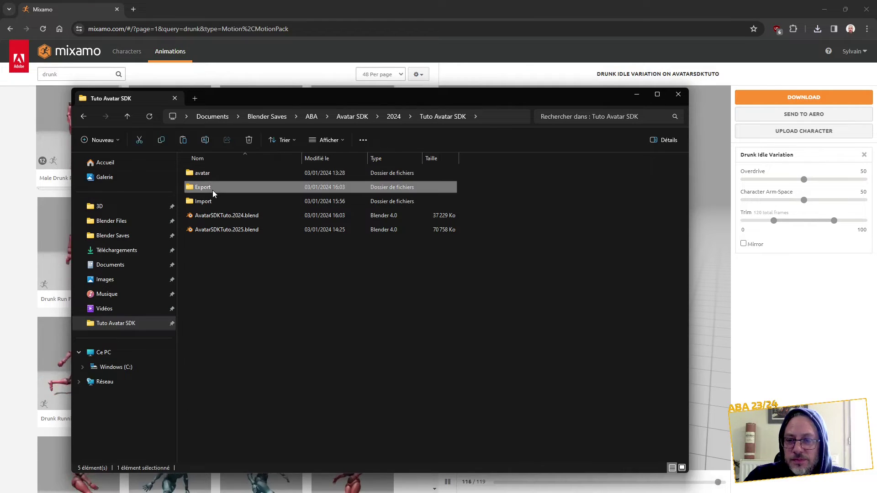
pyautogui.doubleClick(212, 201)
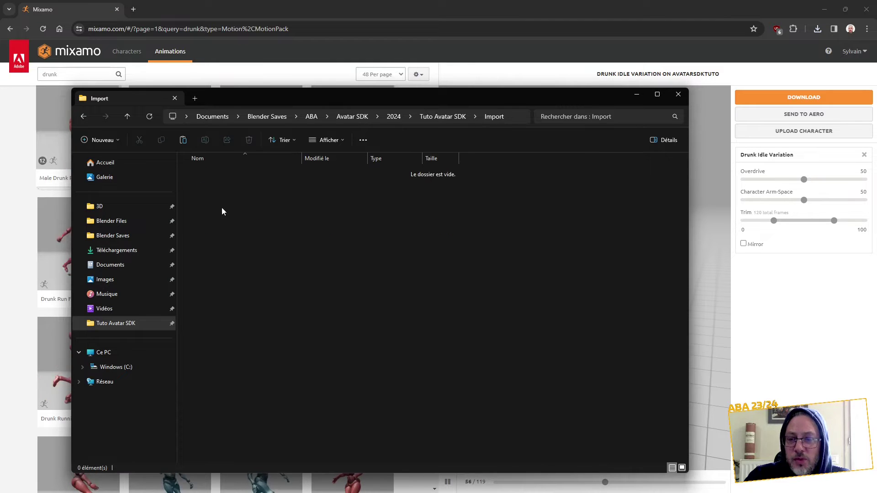
pyautogui.rightClick(237, 216)
pyautogui.click(249, 228)
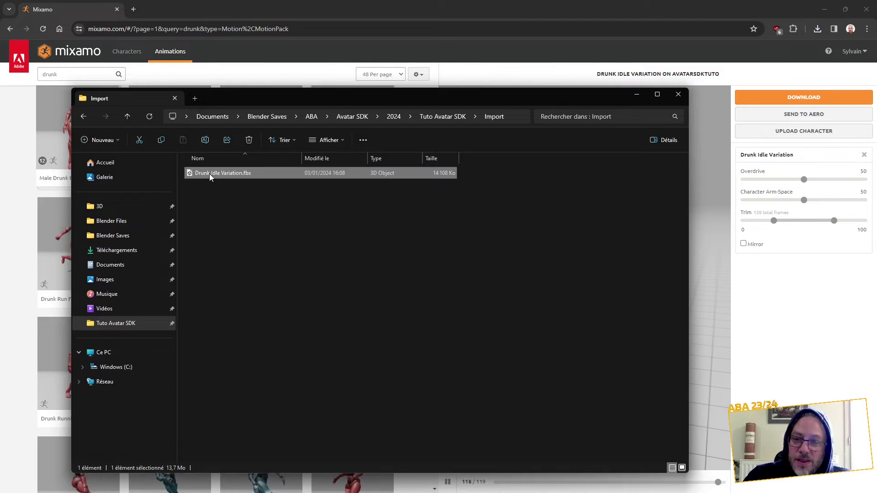
pyautogui.click(823, 12)
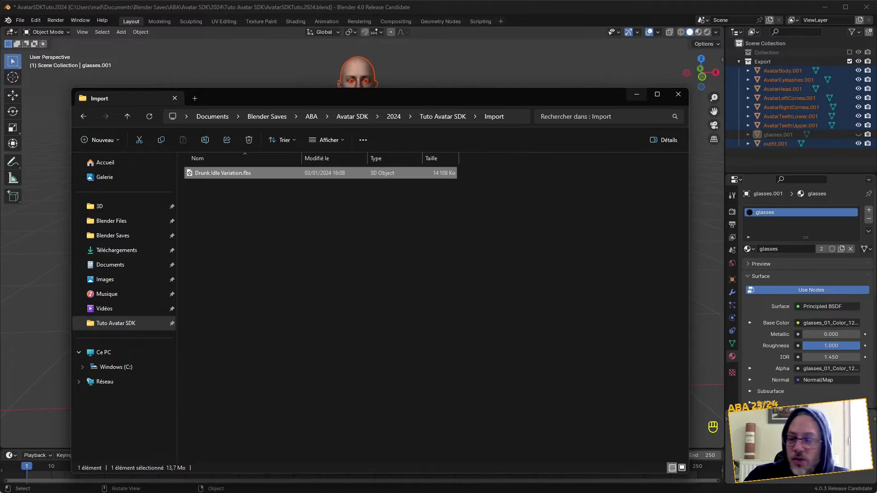
# - Start a new General scene and delete the default camera, cube and light
pyautogui.click(635, 95)
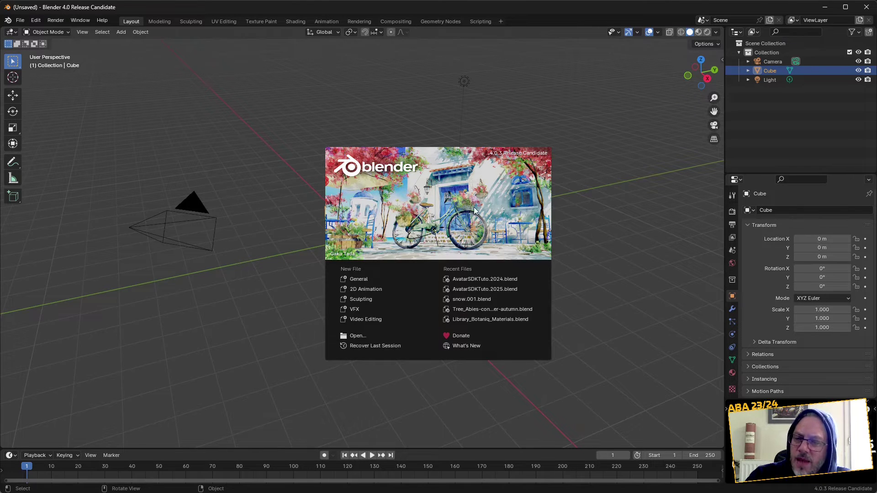
pyautogui.click(256, 160)
pyautogui.moveTo(162, 115); pyautogui.dragTo(565, 327)
pyautogui.press('x')
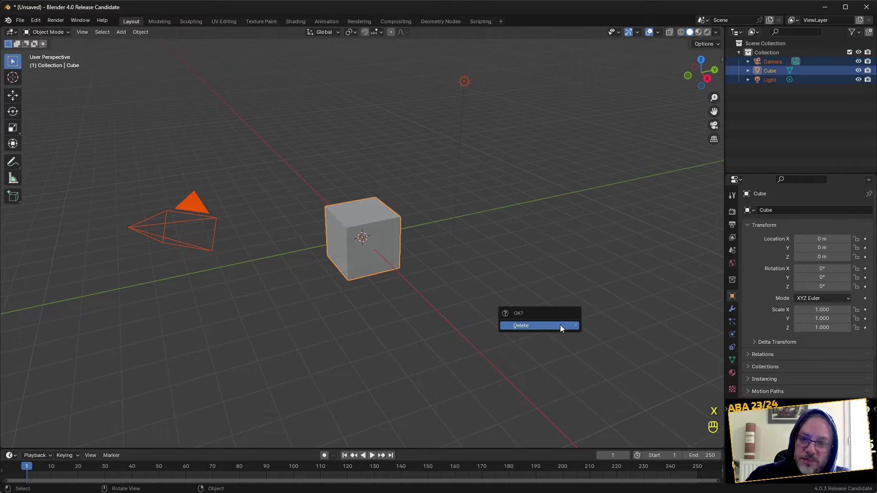
pyautogui.click(560, 325)
# - Import Drunk Idle Variation.fbx from the Avatar SDK > Tuto Avatar SDK > Import folder
pyautogui.click(20, 20)
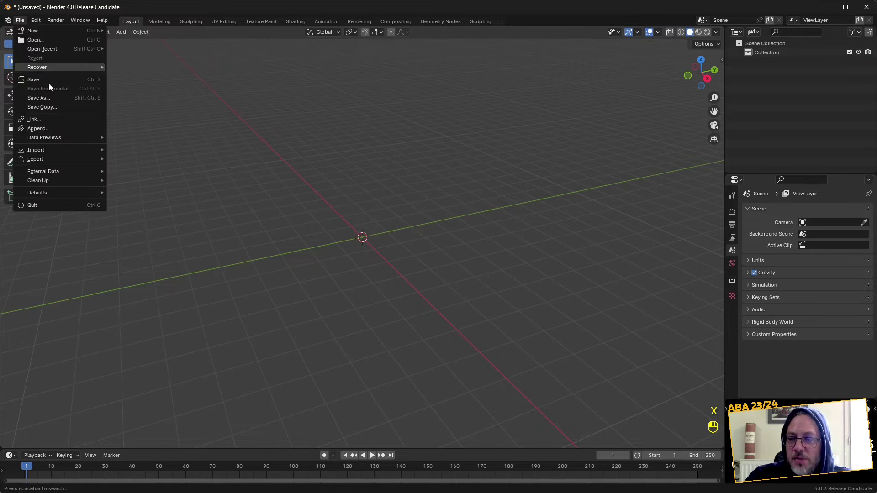
pyautogui.moveTo(73, 153)
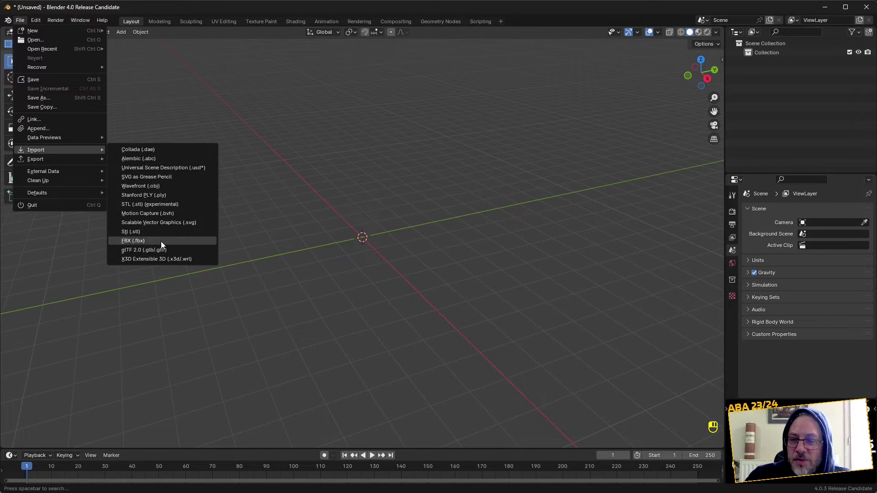
pyautogui.click(161, 241)
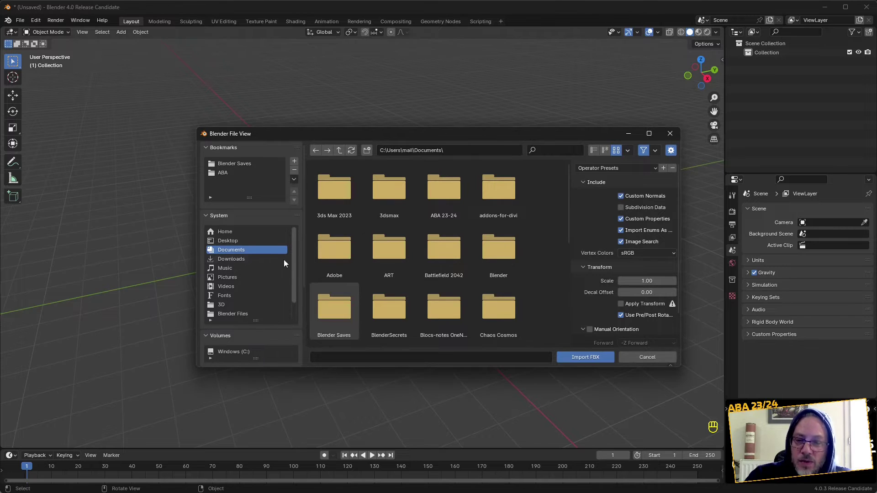
pyautogui.click(227, 172)
pyautogui.doubleClick(338, 194)
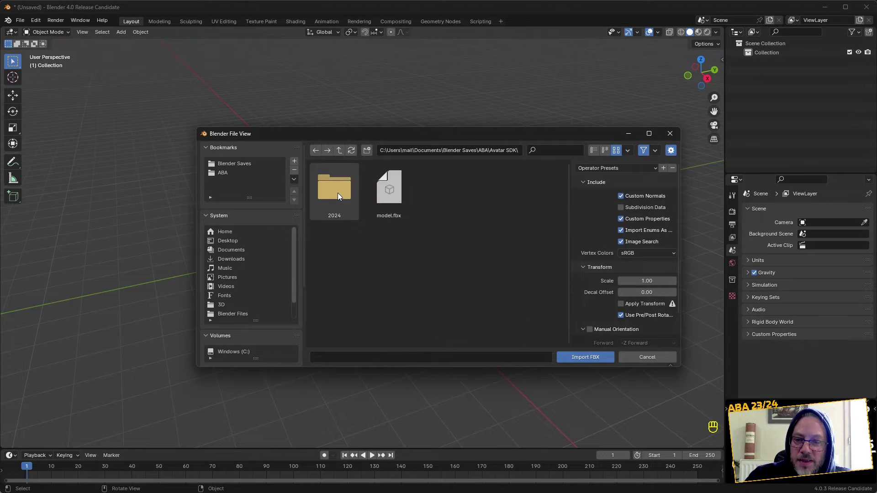
pyautogui.doubleClick(454, 192)
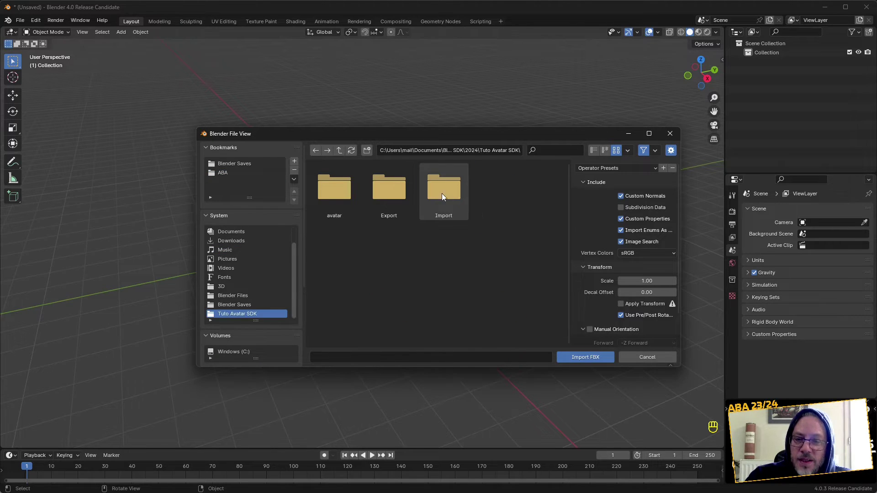
pyautogui.doubleClick(438, 194)
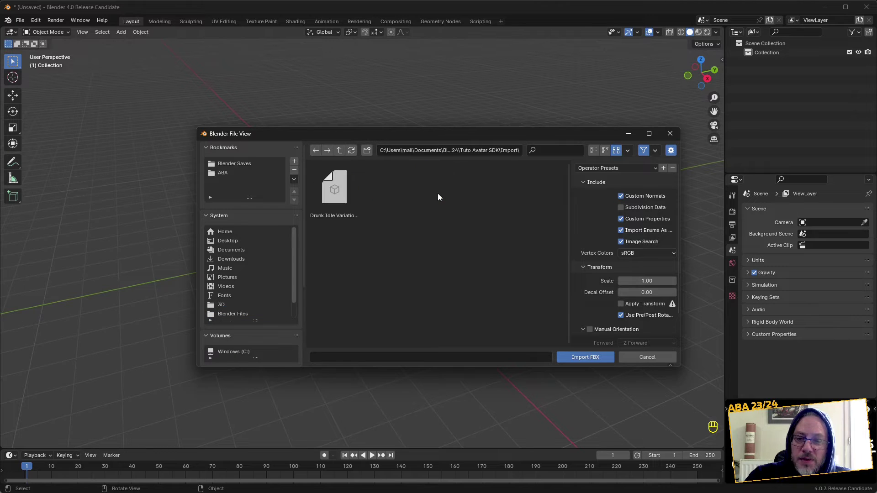
pyautogui.doubleClick(339, 192)
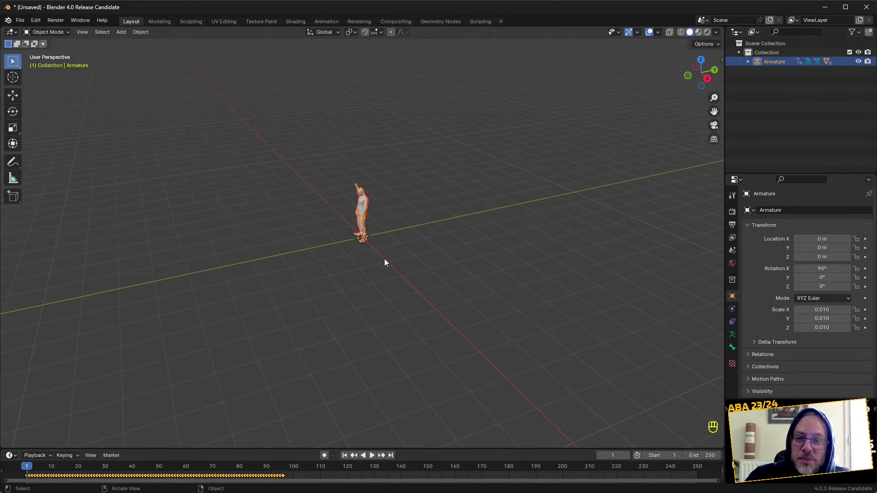
# - Frame the character from the front and set viewport shading color to Texture
pyautogui.moveTo(447, 240); pyautogui.dragTo(464, 229, button='middle')
pyautogui.scroll(10, 377, 233)
pyautogui.keyDown('shift'); pyautogui.moveTo(447, 149); pyautogui.dragTo(515, 192, button='middle'); pyautogui.keyUp('shift')
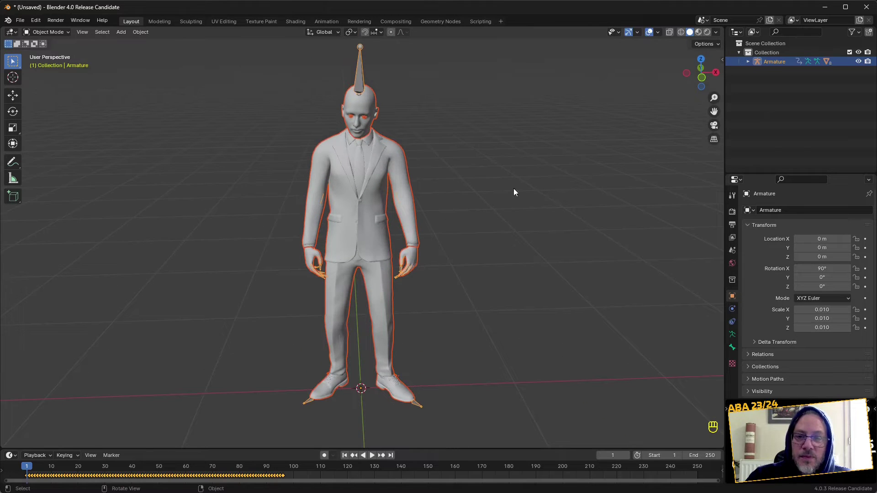
pyautogui.click(716, 32)
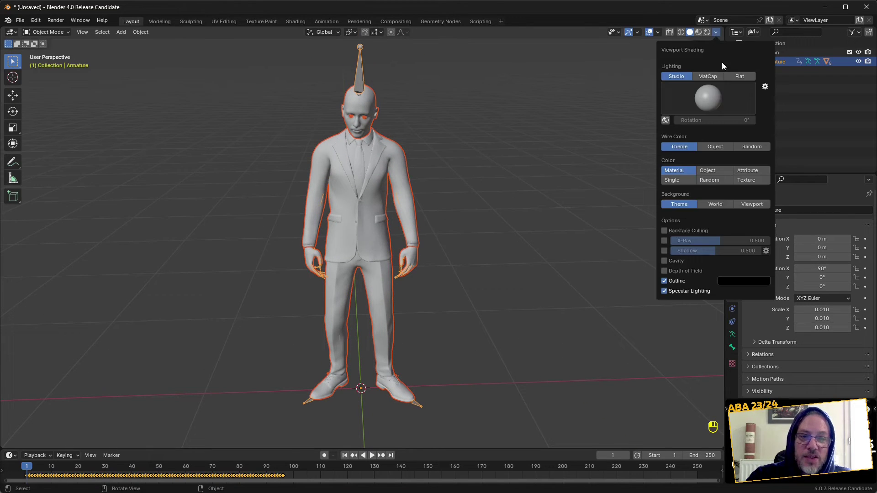
pyautogui.click(750, 180)
pyautogui.moveTo(450, 191); pyautogui.dragTo(403, 178, button='middle')
# - Try a Specular IOR Level on the outfit.001 suit material, reset it to 0, and play the animation
pyautogui.click(403, 183)
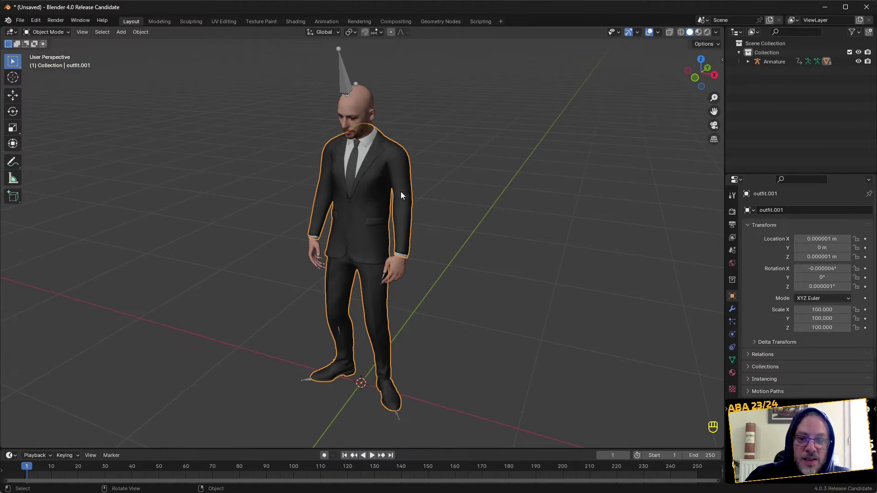
pyautogui.click(731, 374)
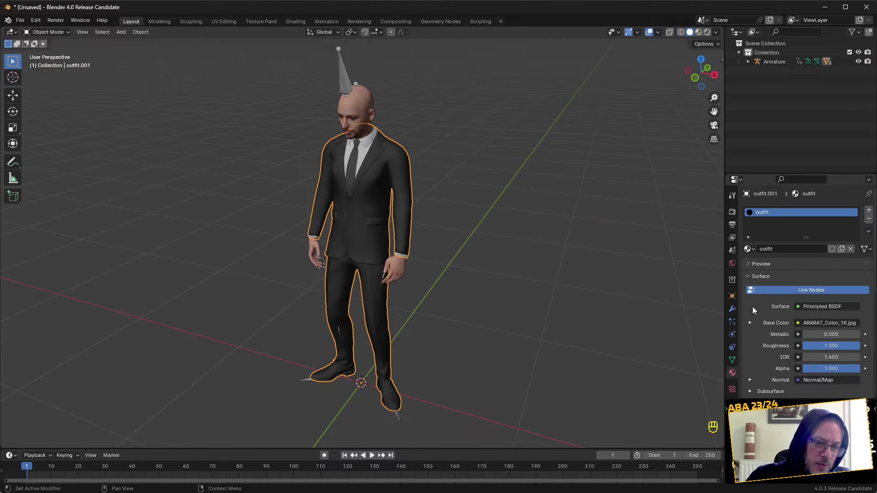
pyautogui.scroll(-4, 753, 308)
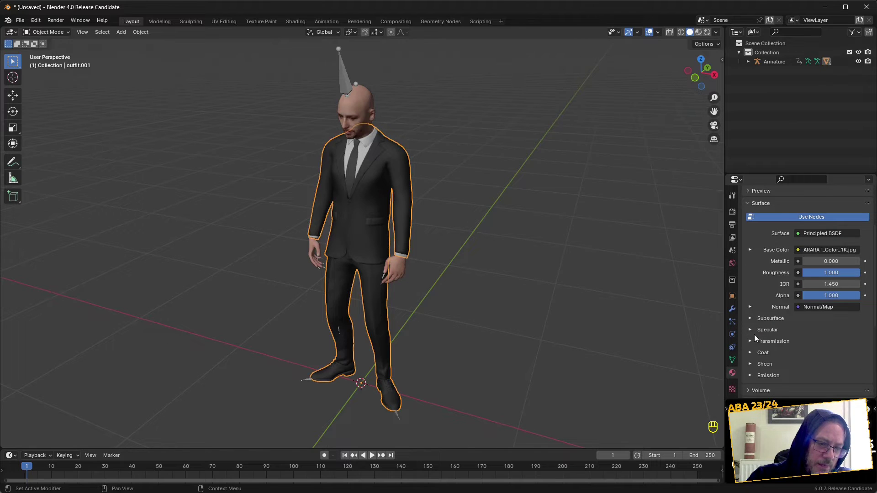
pyautogui.click(754, 331)
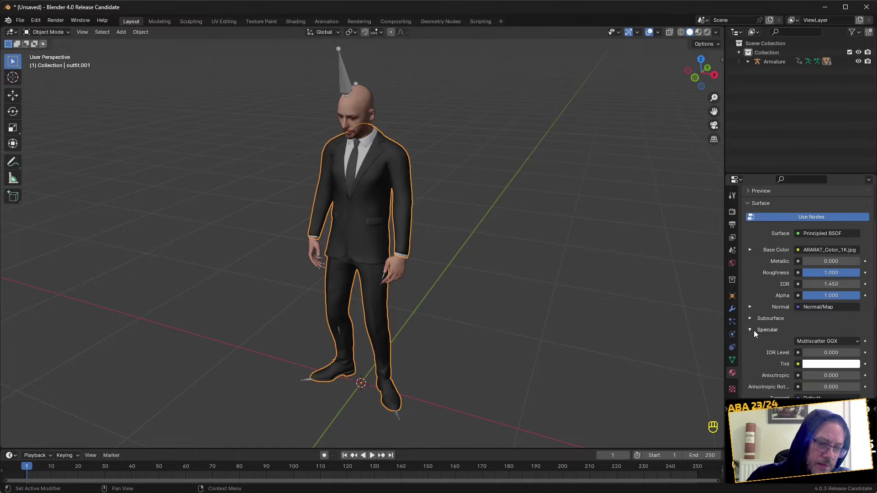
pyautogui.moveTo(832, 353); pyautogui.dragTo(800, 352)
pyautogui.moveTo(474, 279); pyautogui.dragTo(499, 220, button='middle')
pyautogui.click(499, 220)
pyautogui.press('space')
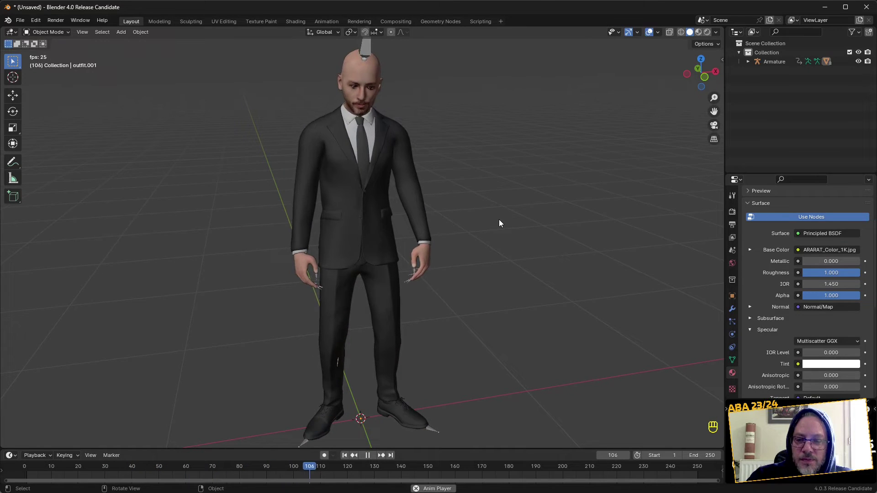
# - Set the scene end frame to 96, the armature's last keyframe, and play to check the loop
pyautogui.press('space')
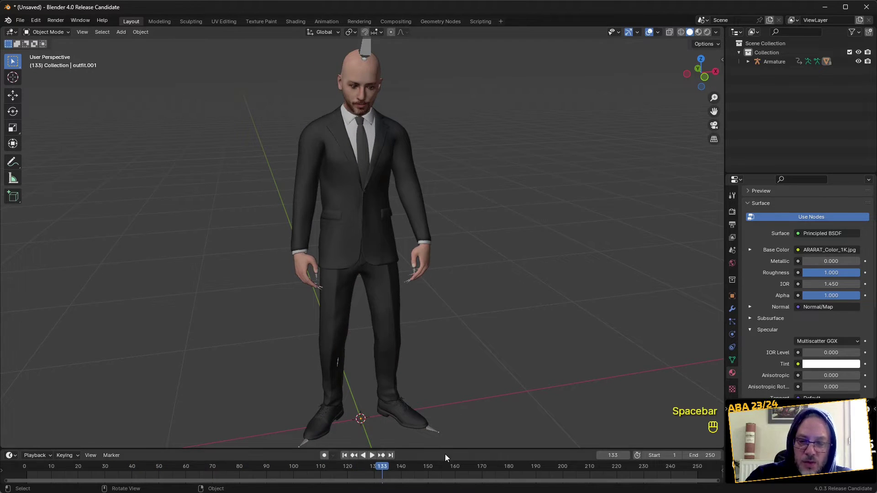
pyautogui.moveTo(441, 450); pyautogui.dragTo(458, 373)
pyautogui.scroll(-3, 383, 157)
pyautogui.click(364, 66)
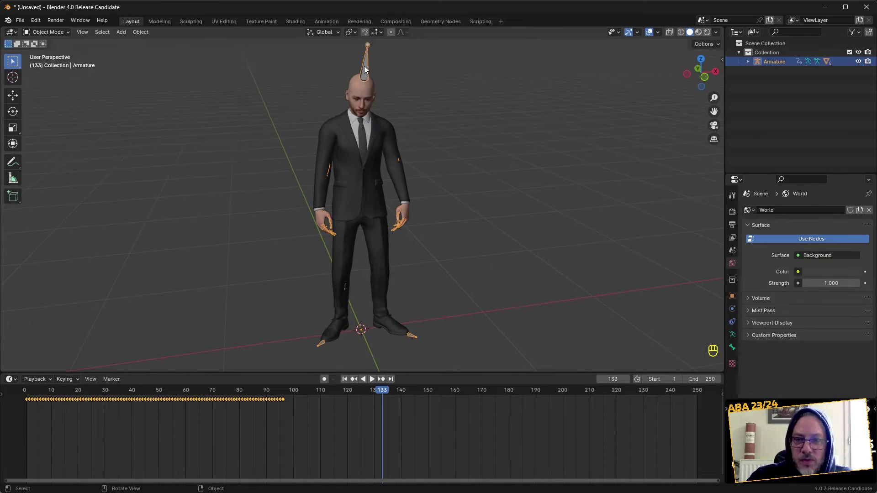
pyautogui.click(354, 379)
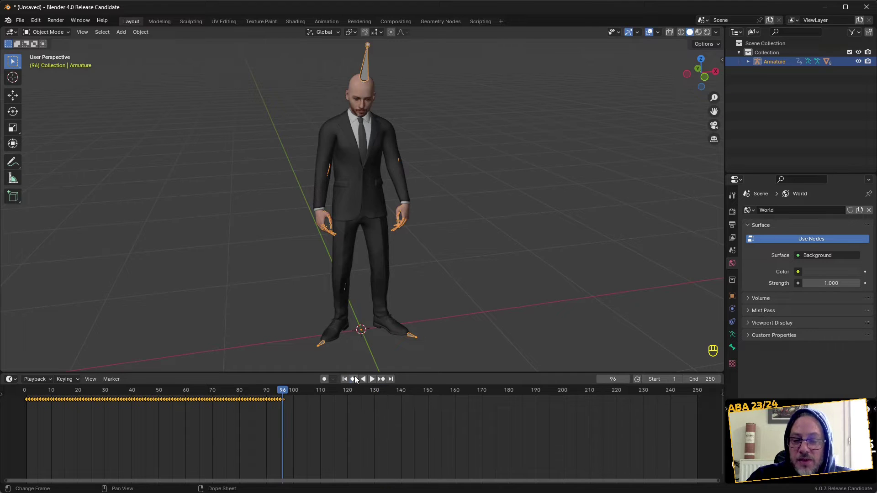
pyautogui.click(706, 378)
pyautogui.write('96')
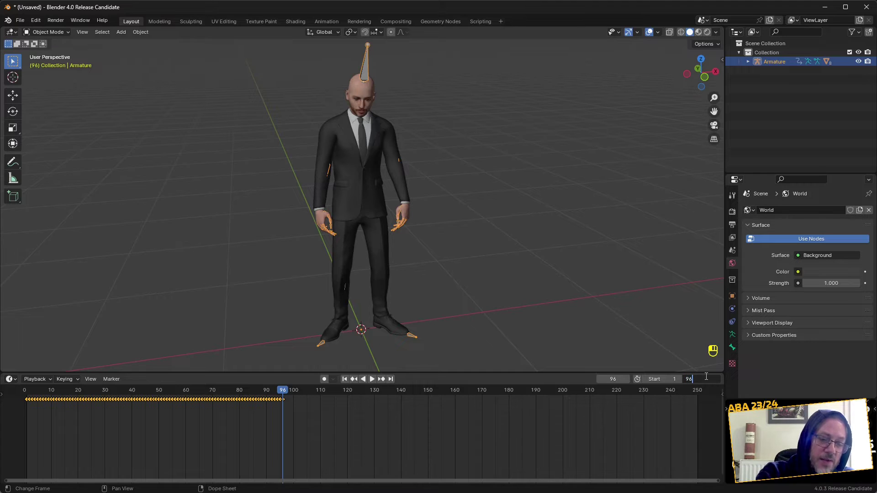
pyautogui.press('Return')
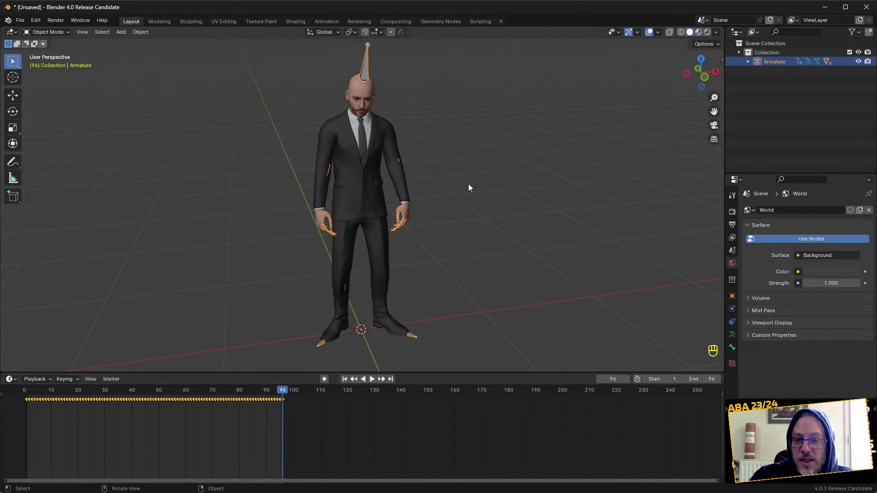
pyautogui.press('space')
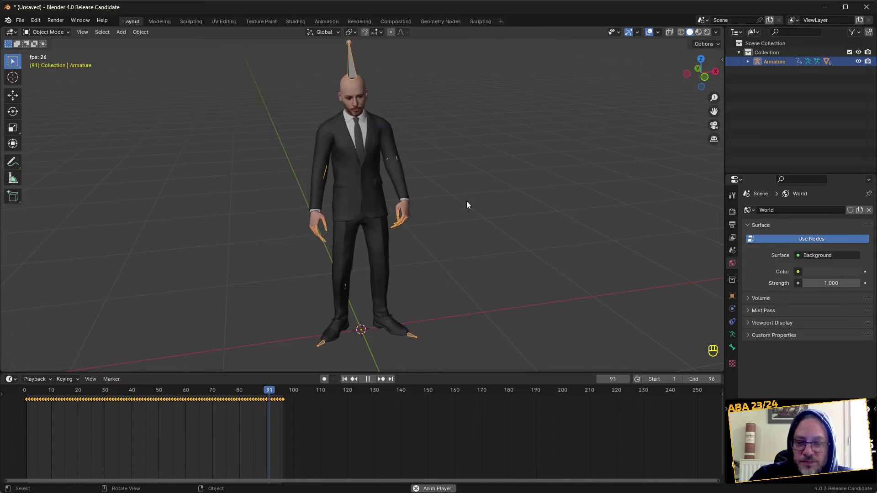
pyautogui.press('space')
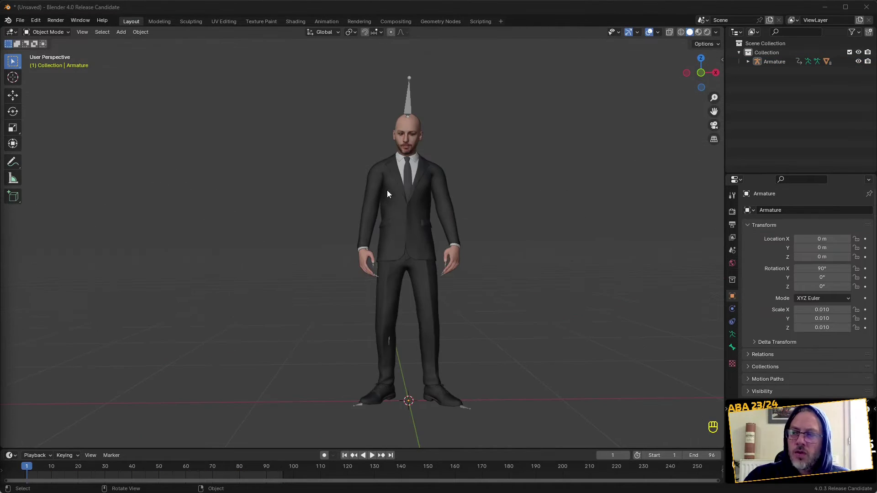
# - Install mixamo_rig.zip as an add-on, enable Animation: Mixamo Rig, and save the preferences
pyautogui.click(36, 21)
pyautogui.click(76, 137)
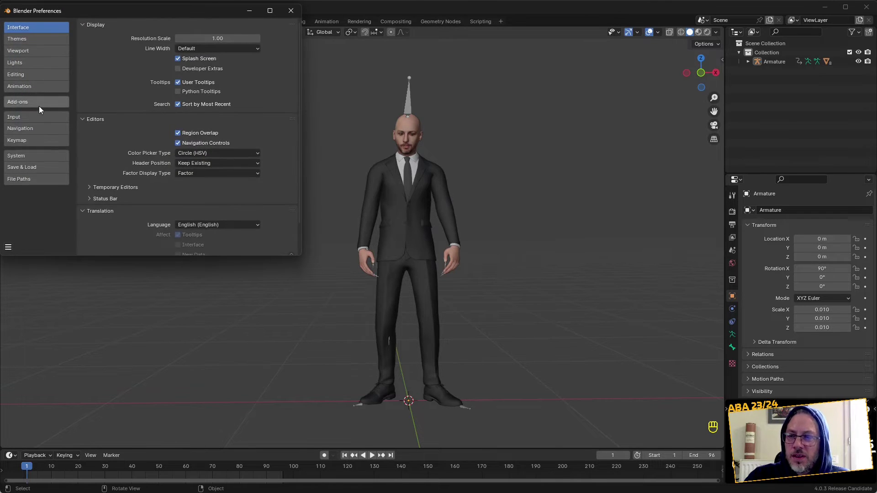
pyautogui.click(29, 102)
pyautogui.click(234, 26)
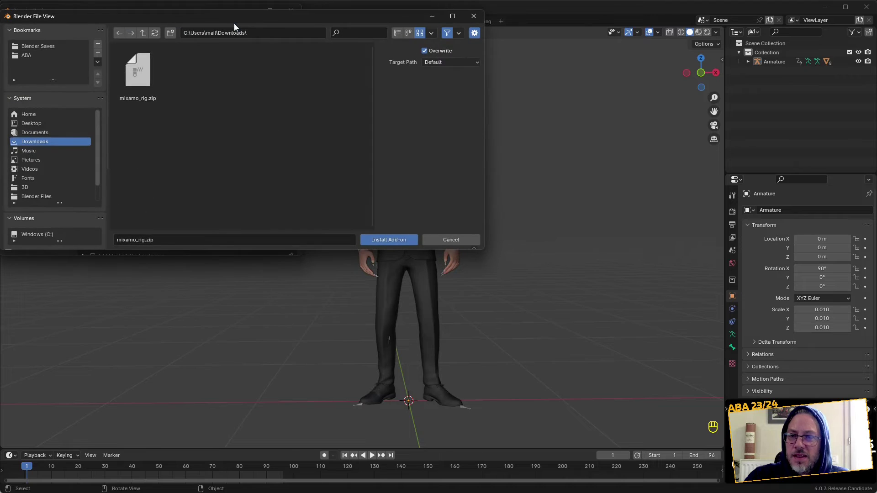
pyautogui.click(137, 71)
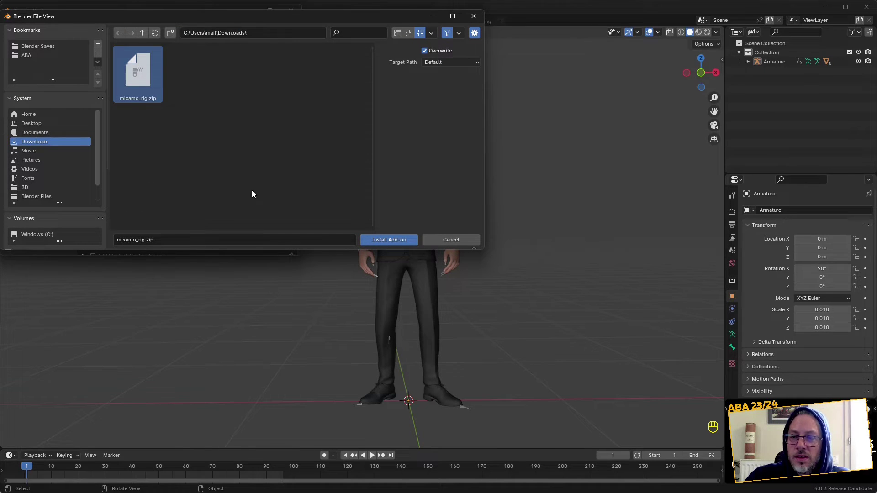
pyautogui.click(389, 240)
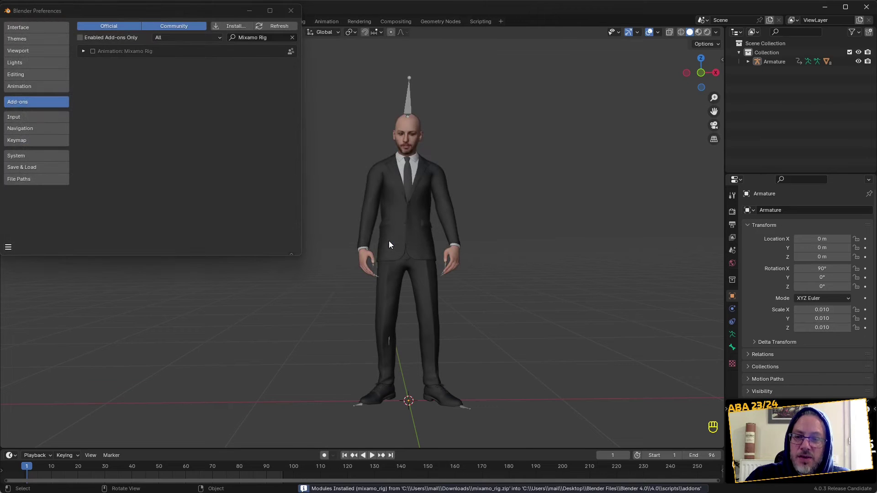
pyautogui.click(93, 51)
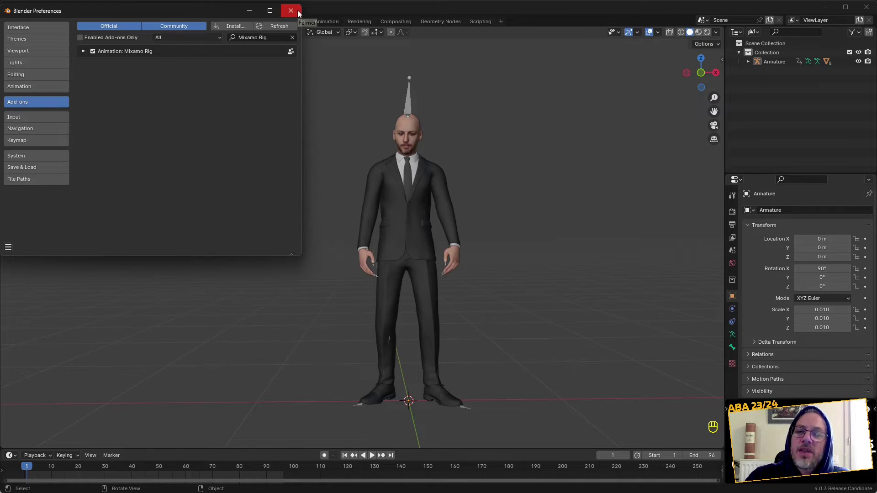
pyautogui.click(8, 248)
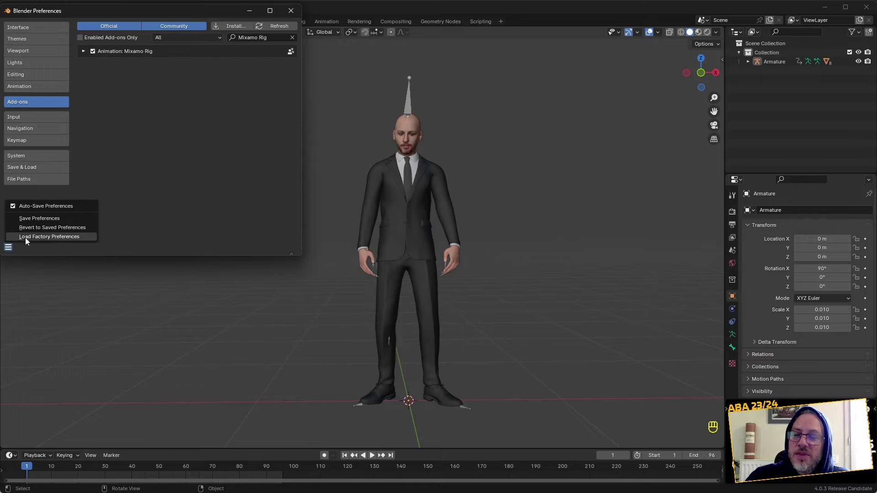
pyautogui.click(45, 216)
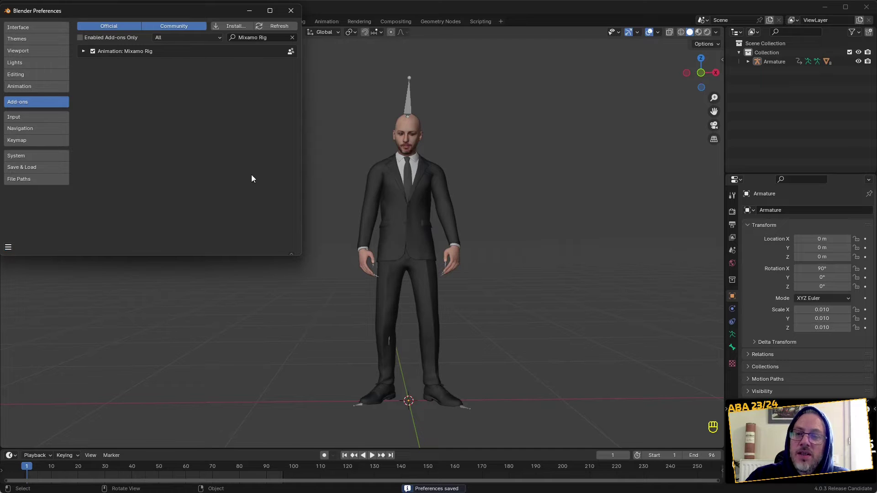
pyautogui.click(291, 10)
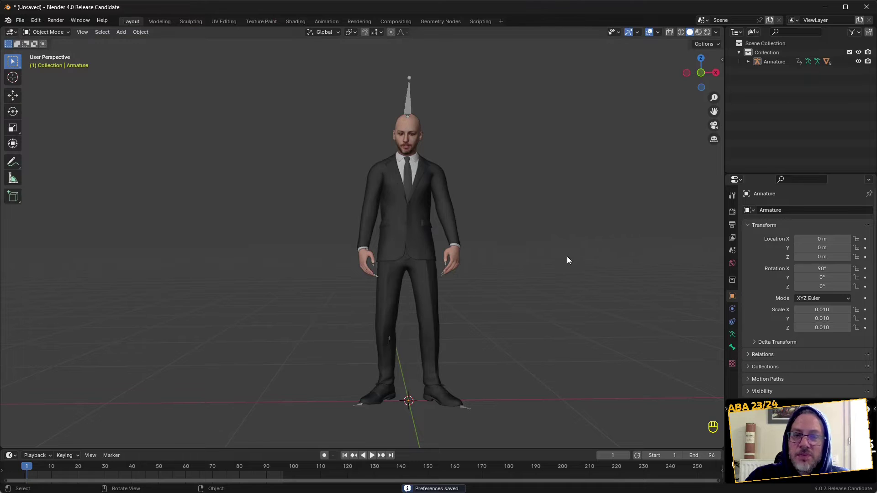
# - Show the sidebar's Mixamo tab with the armature selected, and play the animation to frame 25
pyautogui.click(722, 60)
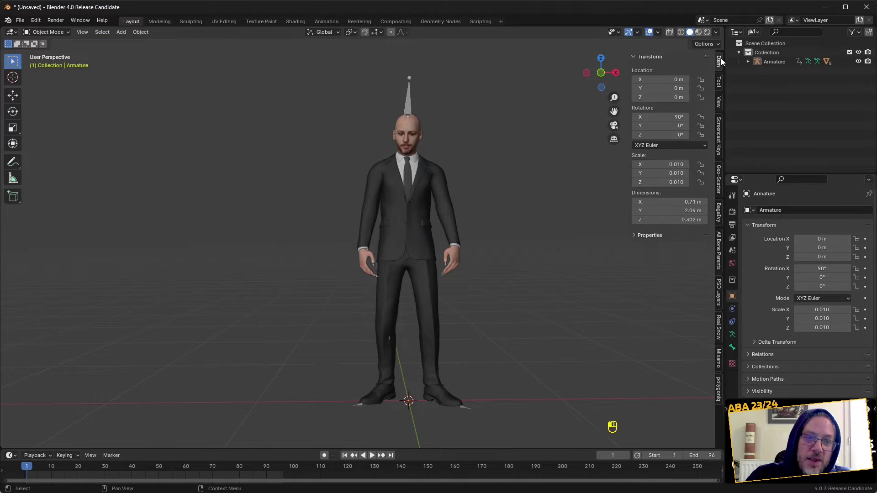
pyautogui.click(719, 359)
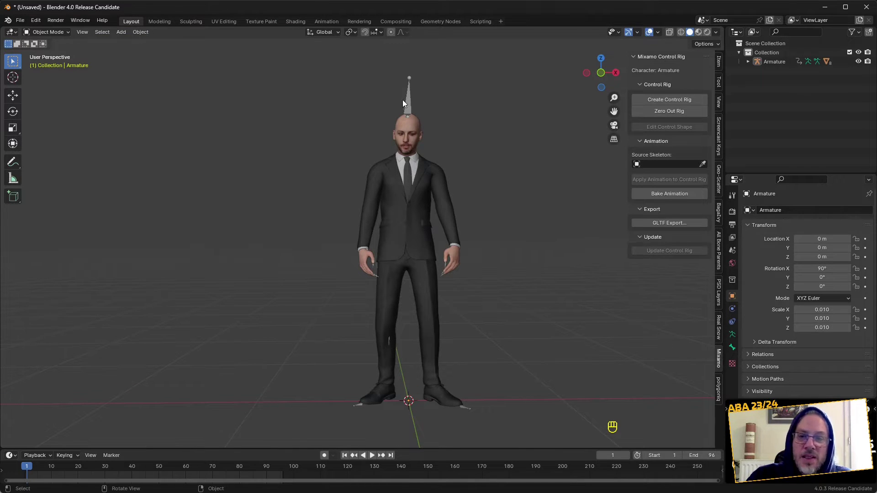
pyautogui.click(410, 108)
pyautogui.moveTo(445, 204); pyautogui.dragTo(446, 249, button='middle')
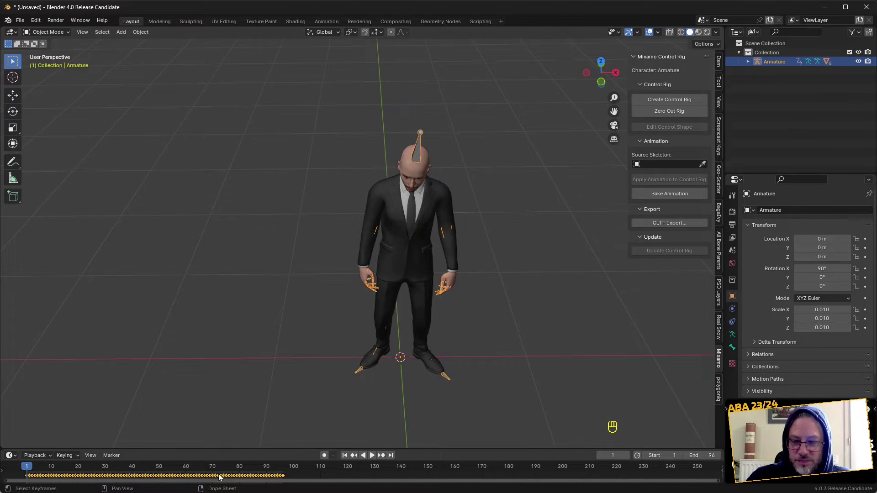
pyautogui.moveTo(434, 448); pyautogui.dragTo(430, 388)
pyautogui.press('space')
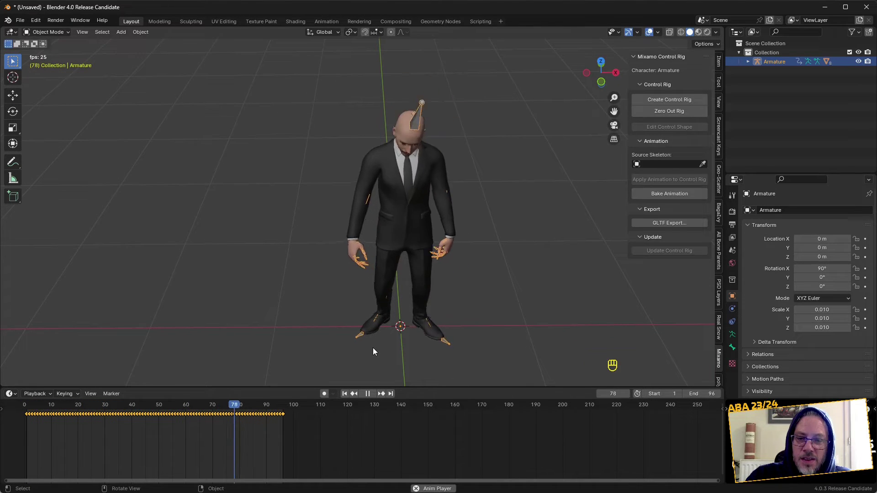
pyautogui.press('space')
pyautogui.moveTo(373, 347); pyautogui.dragTo(408, 214, button='middle')
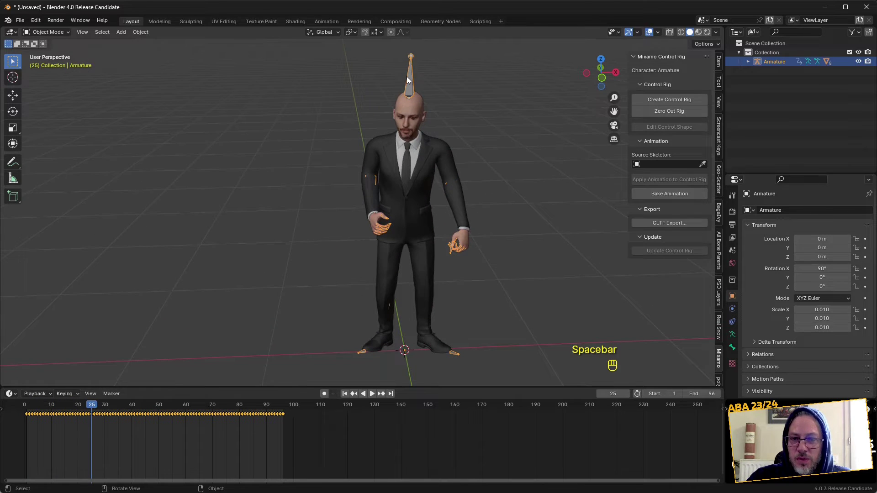
# - Duplicate the armature as Armature.001, move it to X −1 m, and keep it selected
pyautogui.press('shift')
pyautogui.hotkey('shift', 'd')
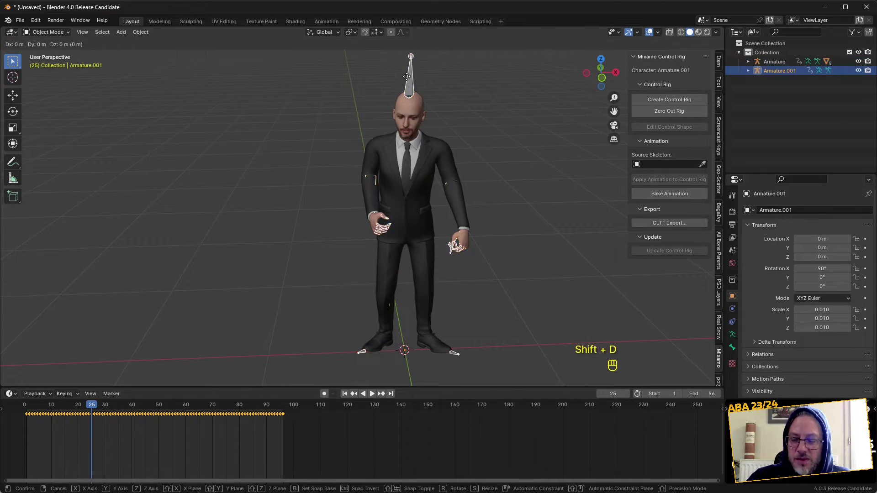
pyautogui.press('x')
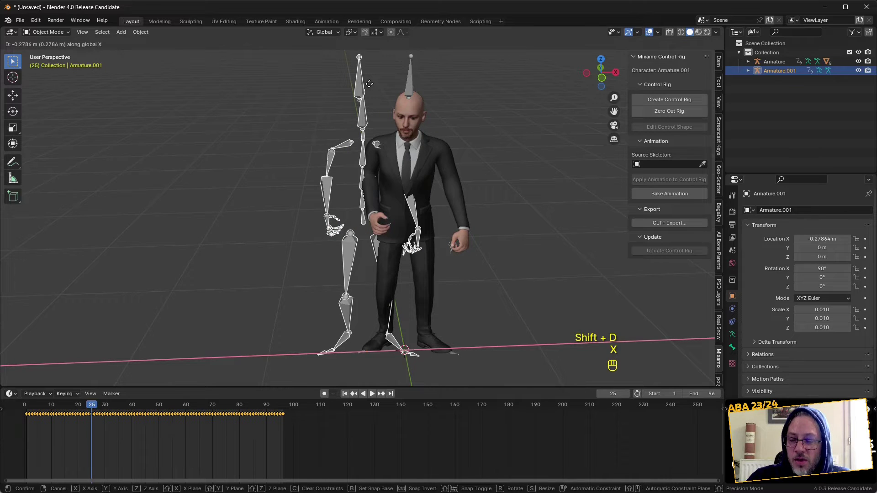
pyautogui.press('ctrl')
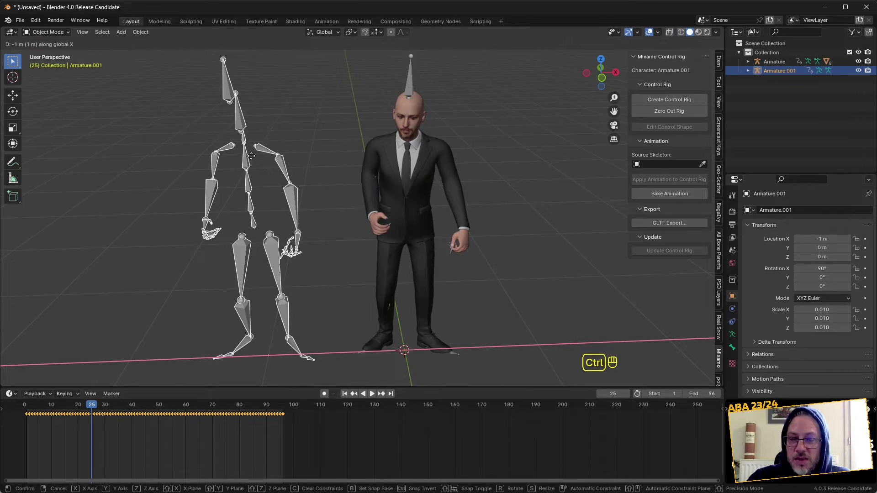
pyautogui.click(251, 156)
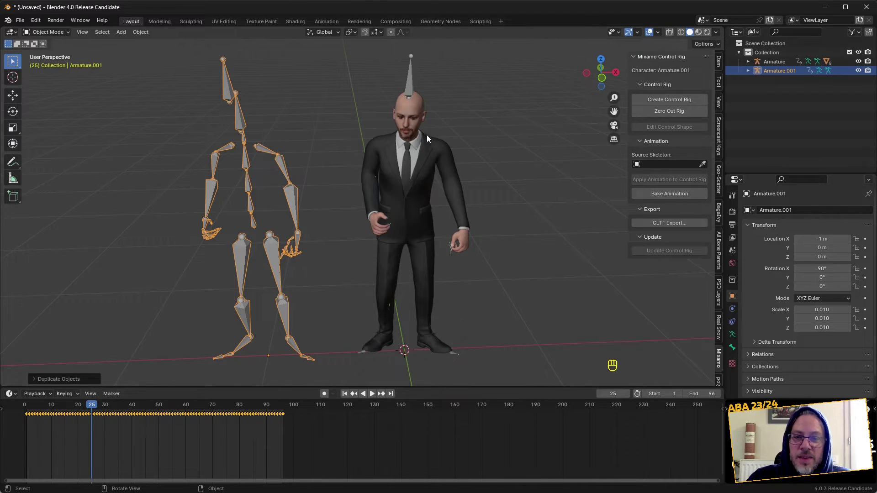
pyautogui.click(410, 81)
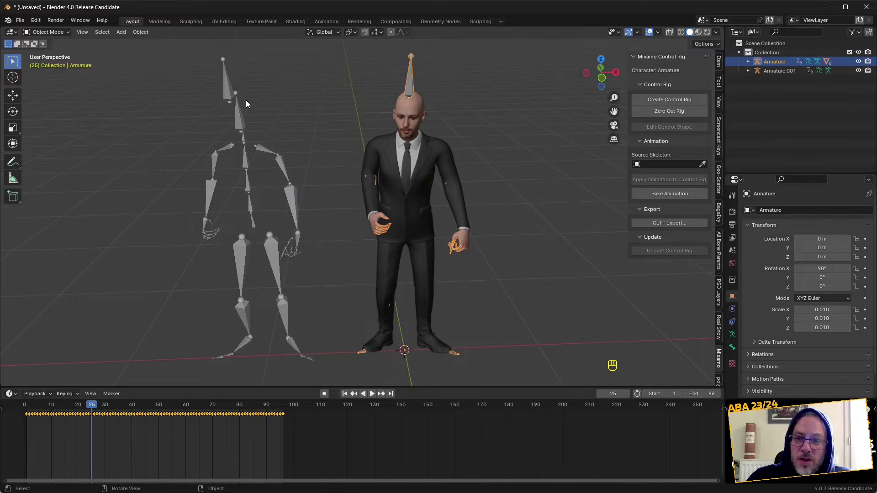
pyautogui.click(231, 94)
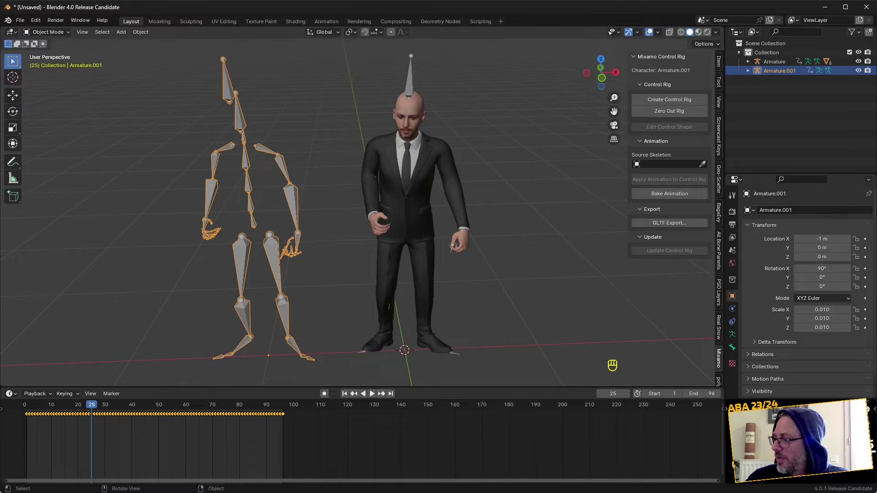
pyautogui.hotkey('alt', 'Tab')
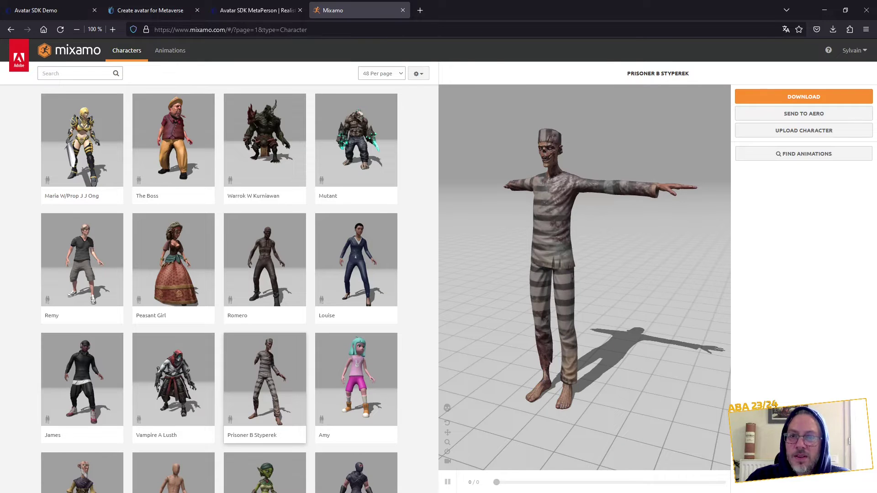
# - Minimize the browser and return to Mixamo's Drunk Idle Variation preview on the suited avatar
pyautogui.click(824, 11)
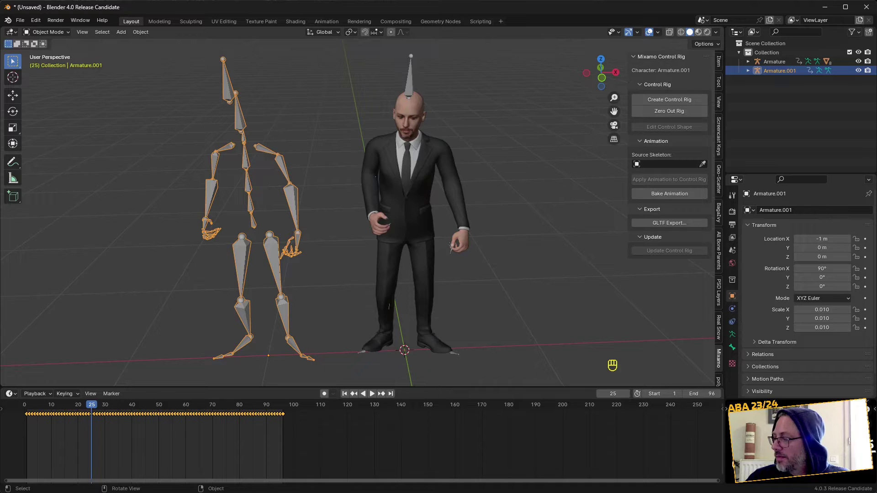
pyautogui.hotkey('alt', 'Tab')
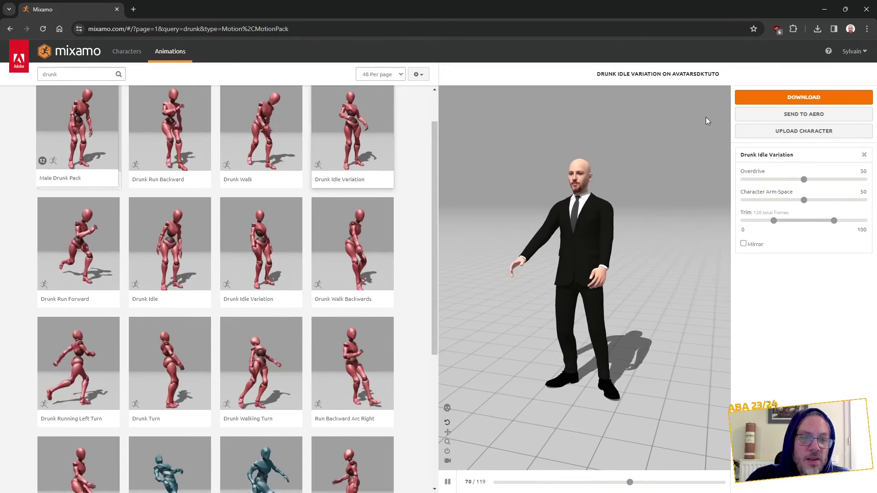
# - Rename the duplicated skeleton to Drunk.idle, then select the original Armature
pyautogui.click(824, 10)
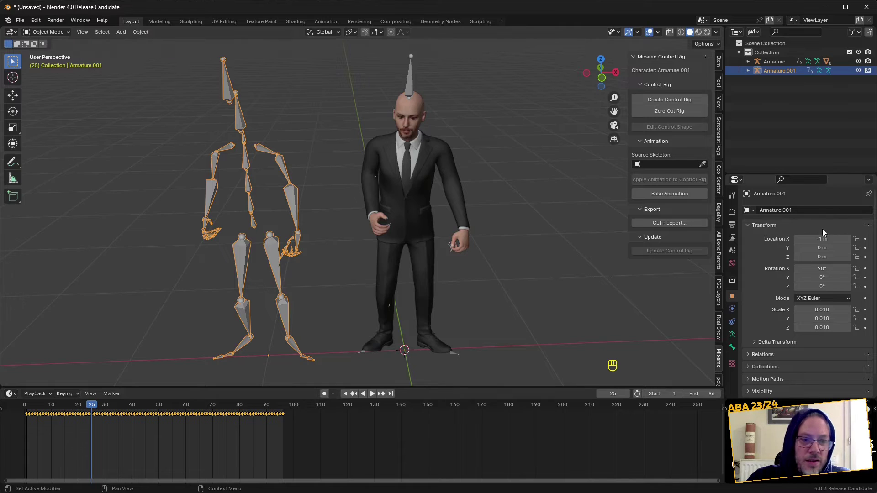
pyautogui.click(794, 211)
pyautogui.write('Drunk.idle')
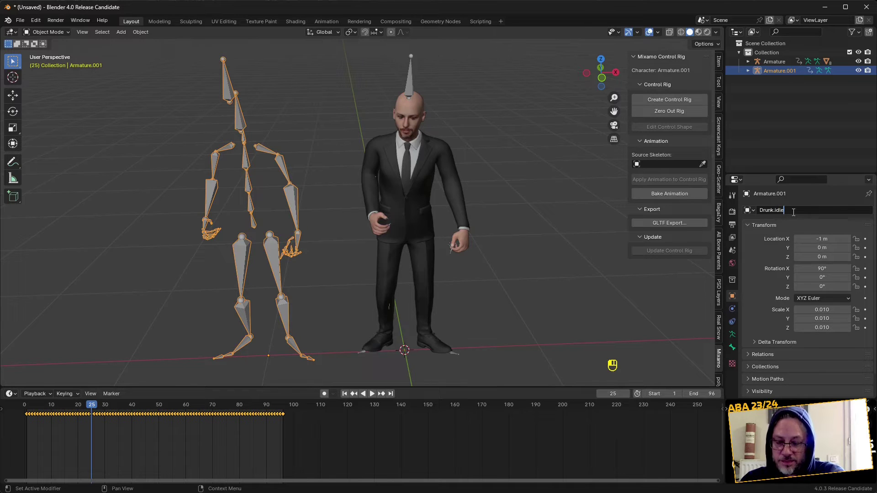
pyautogui.press('Return')
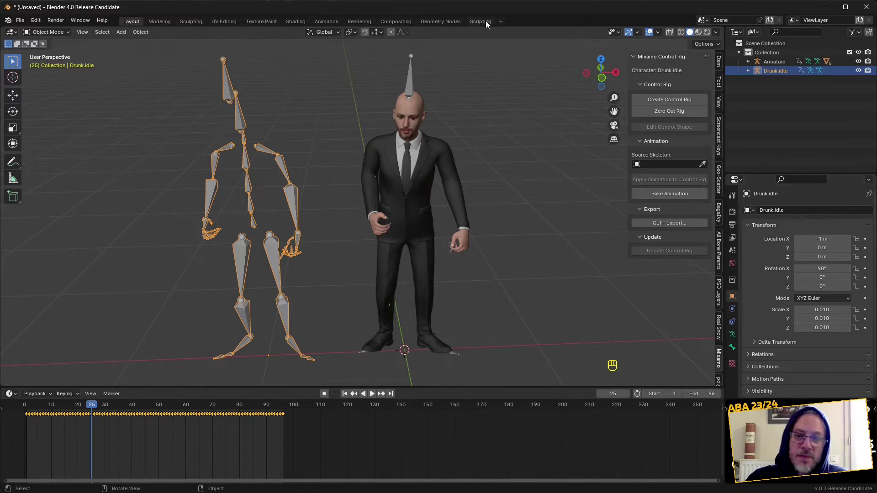
pyautogui.click(409, 81)
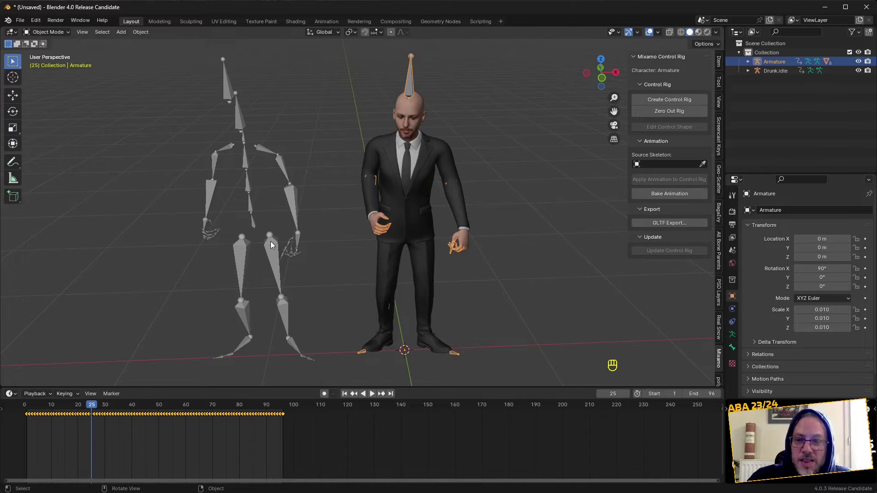
# - Zero out the suited avatar's rig into a T-pose and orbit around it
pyautogui.click(691, 113)
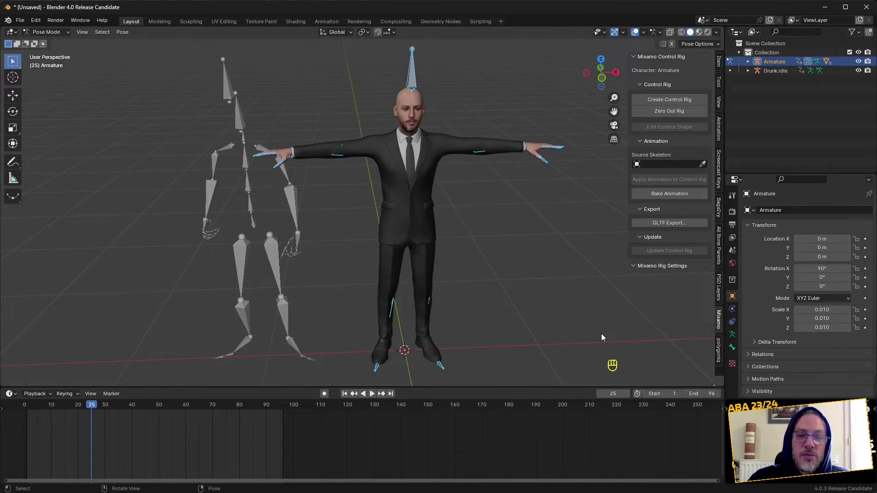
pyautogui.moveTo(601, 335); pyautogui.dragTo(552, 273, button='middle')
pyautogui.scroll(2, 513, 237)
pyautogui.scroll(-4, 517, 278)
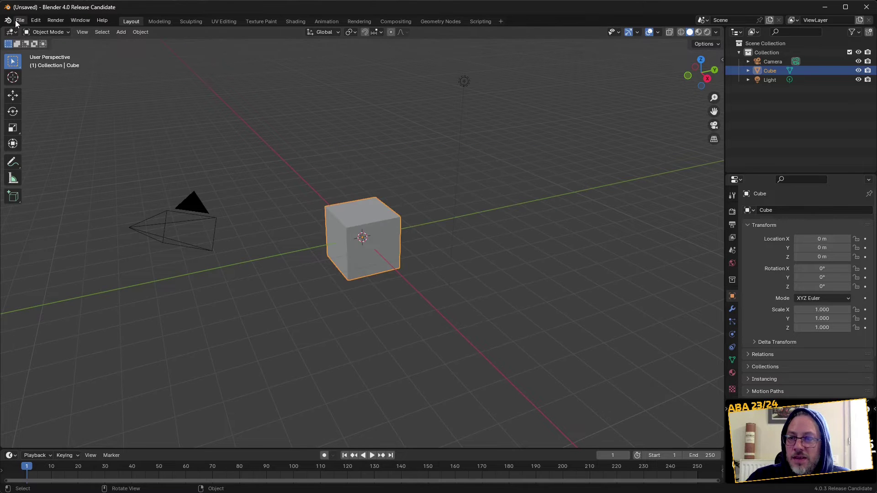
# - Open AvatarSDKTuto.2024.blend from the recent files list in the new window
pyautogui.click(20, 20)
pyautogui.moveTo(45, 49)
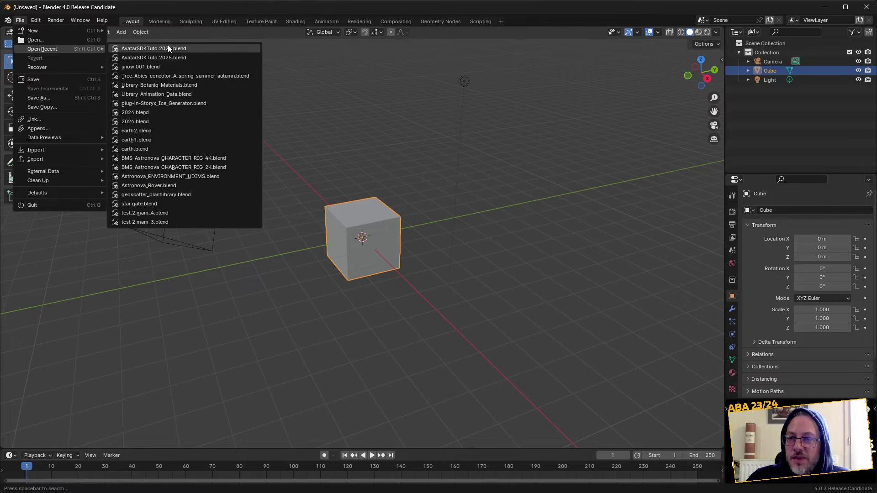
pyautogui.click(207, 50)
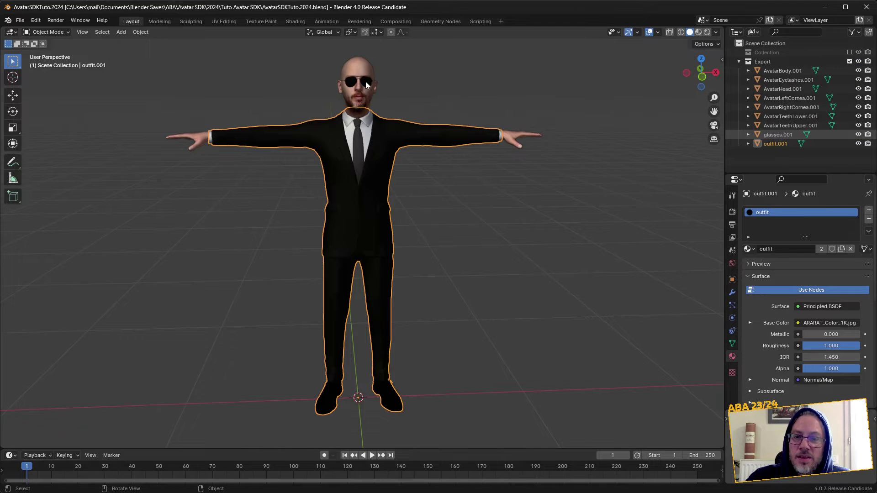
# - Copy the glasses.001 sunglasses object and return to the rig scene
pyautogui.click(366, 85)
pyautogui.rightClick(358, 86)
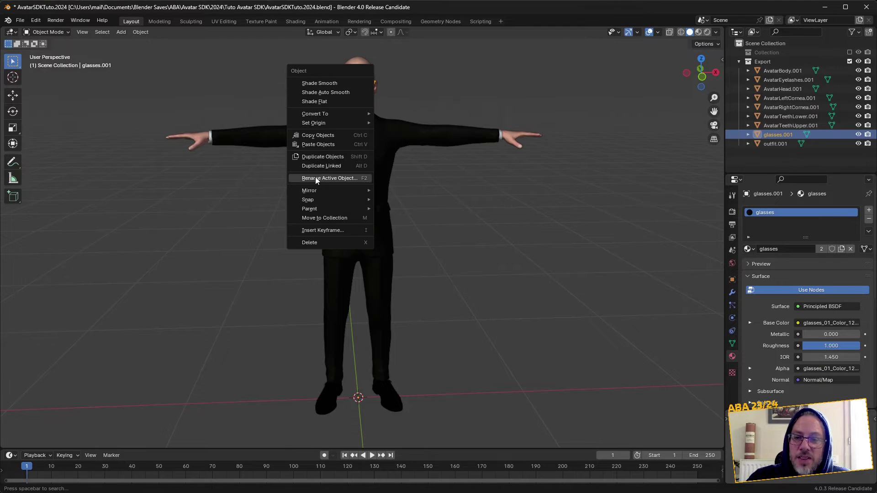
pyautogui.click(328, 136)
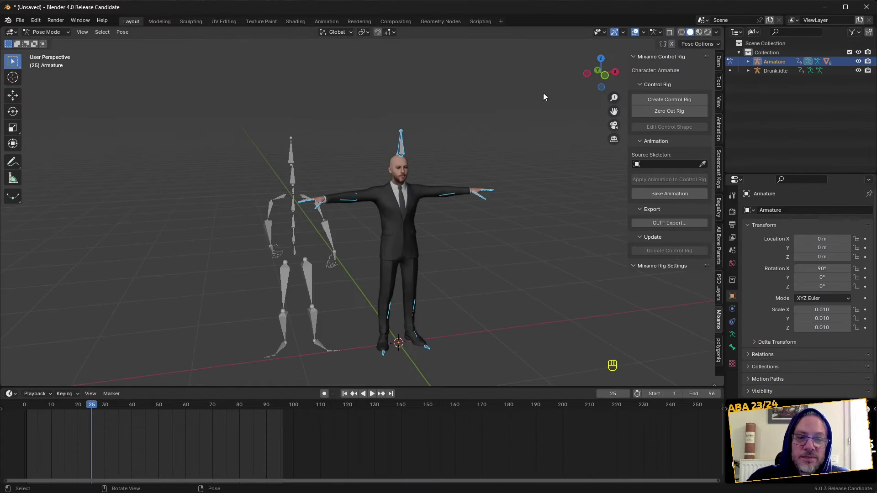
pyautogui.rightClick(426, 104)
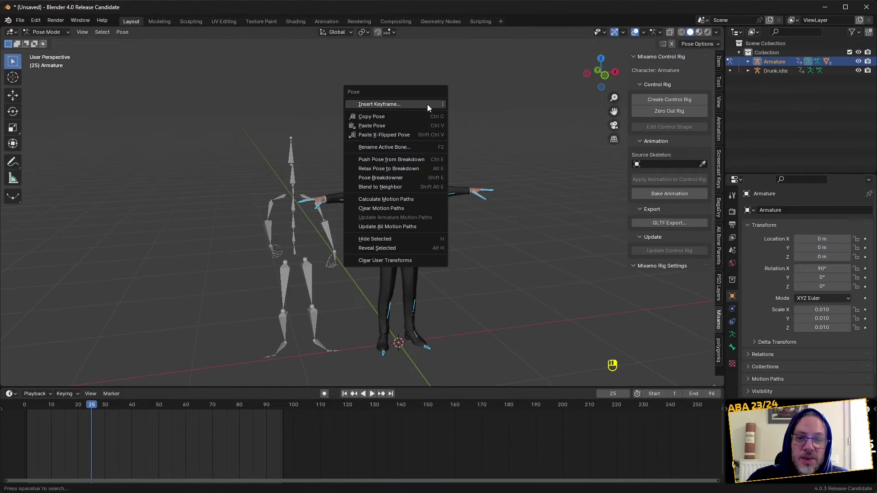
# - Switch the rig to Object Mode and paste the sunglasses onto the avatar's head
pyautogui.click(405, 123)
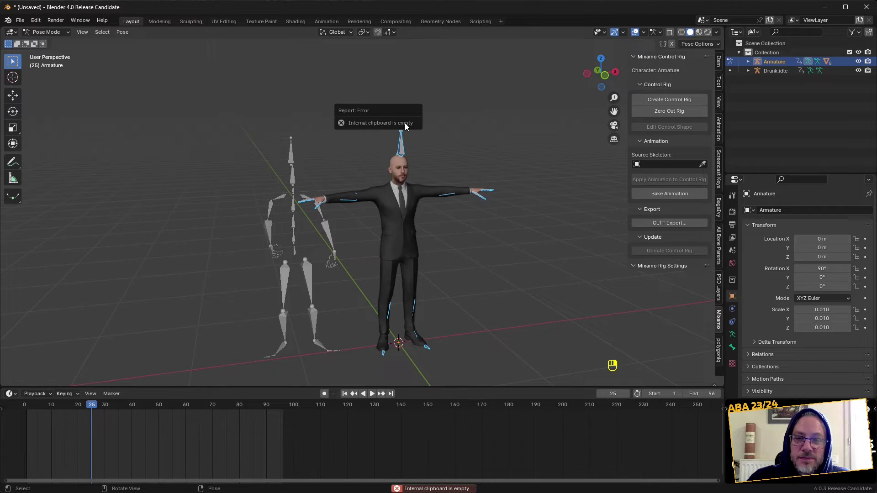
pyautogui.click(49, 32)
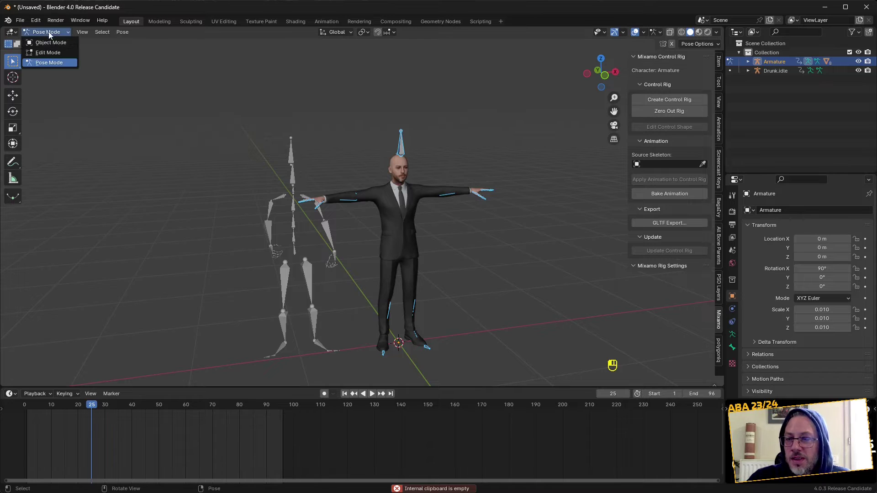
pyautogui.click(66, 46)
pyautogui.rightClick(504, 133)
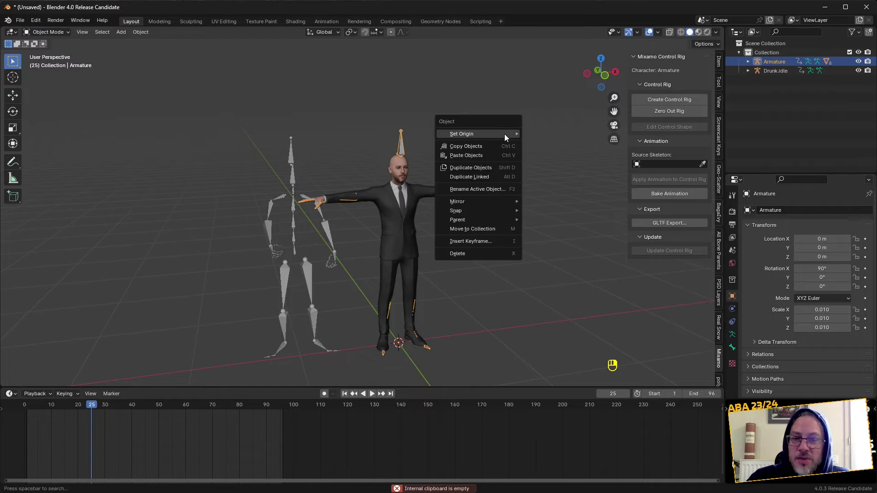
pyautogui.click(490, 155)
pyautogui.scroll(6, 450, 181)
pyautogui.scroll(-6, 487, 151)
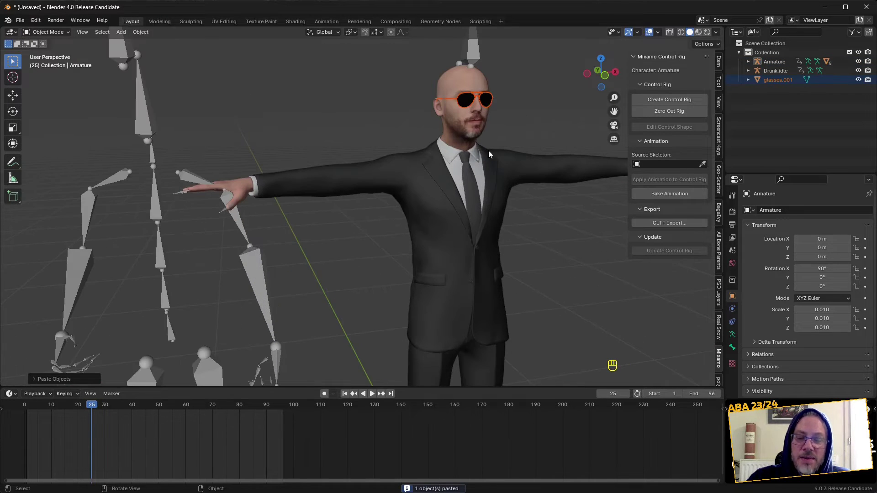
pyautogui.moveTo(493, 149); pyautogui.dragTo(472, 147, button='middle')
# - Select the armature and display its Armature Data properties
pyautogui.click(433, 102)
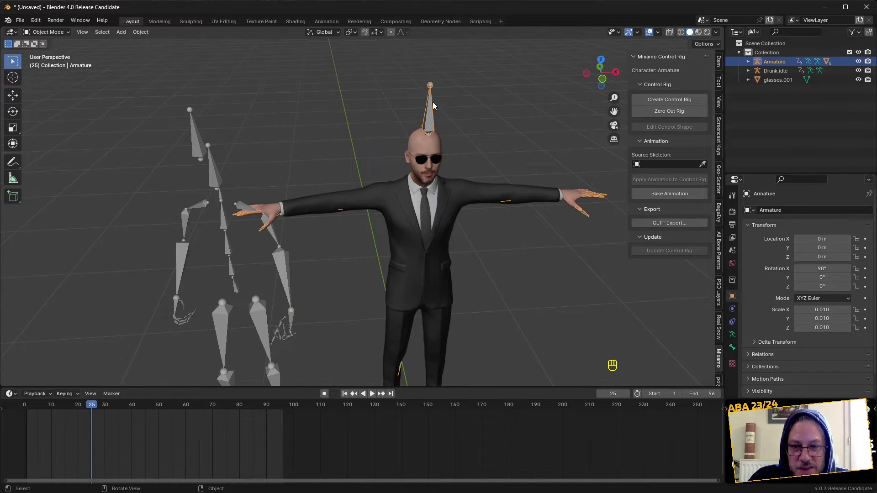
pyautogui.moveTo(433, 102); pyautogui.dragTo(407, 143, button='middle')
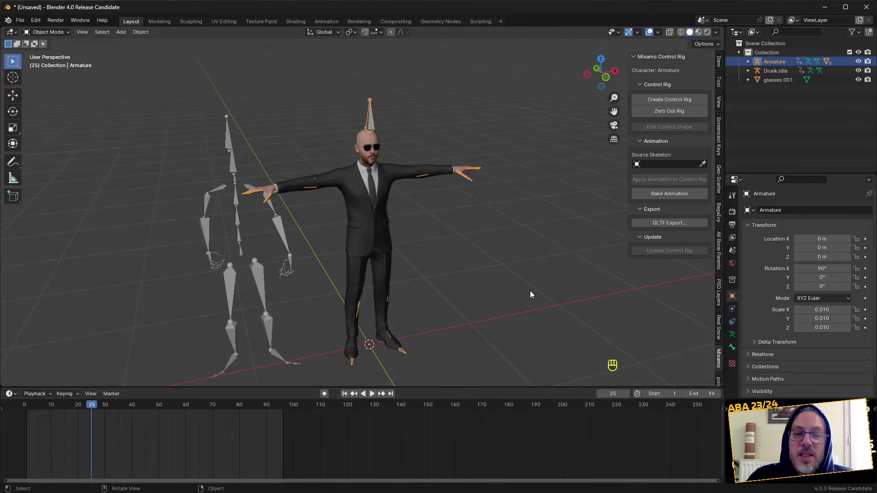
pyautogui.click(733, 335)
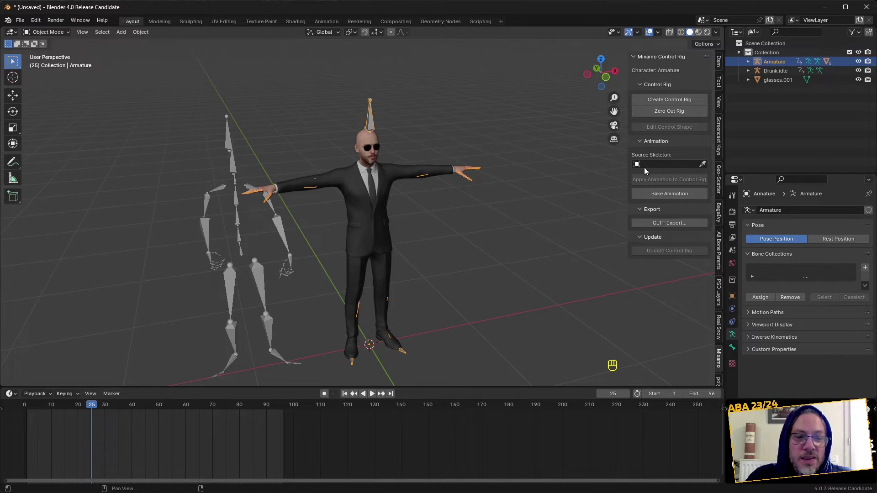
# - Build the Mixamo control rig with Apply Animation, IK Arms and IK Legs enabled
pyautogui.click(650, 100)
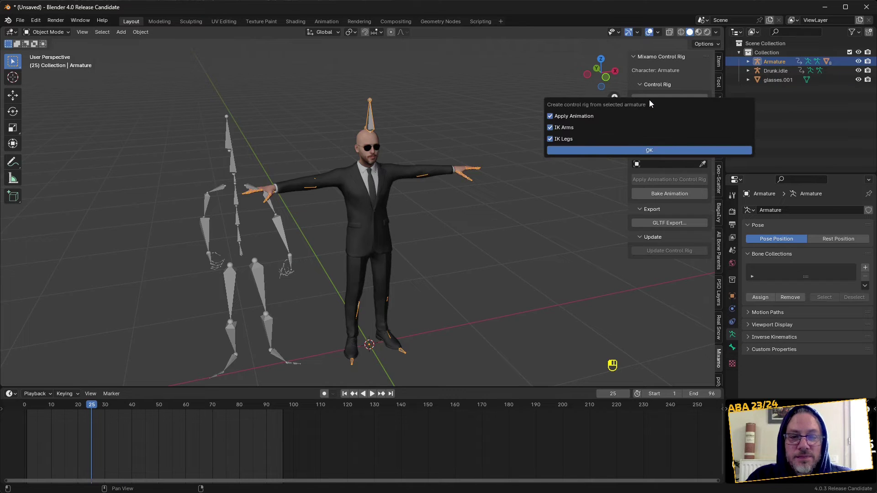
pyautogui.click(646, 151)
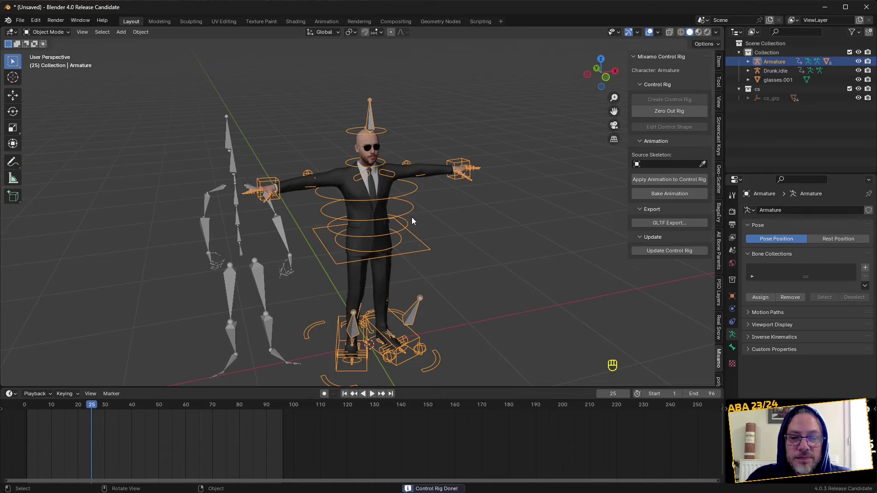
pyautogui.moveTo(501, 266); pyautogui.dragTo(538, 248, button='middle')
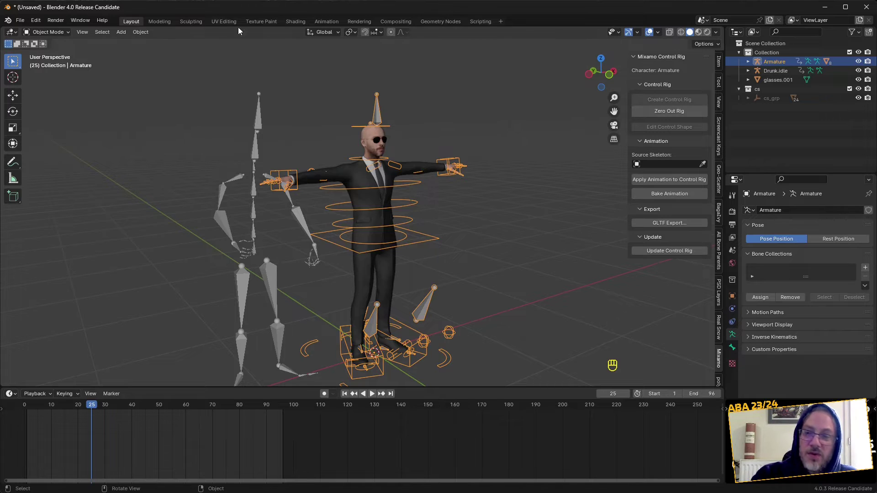
pyautogui.click(82, 32)
pyautogui.moveTo(113, 119)
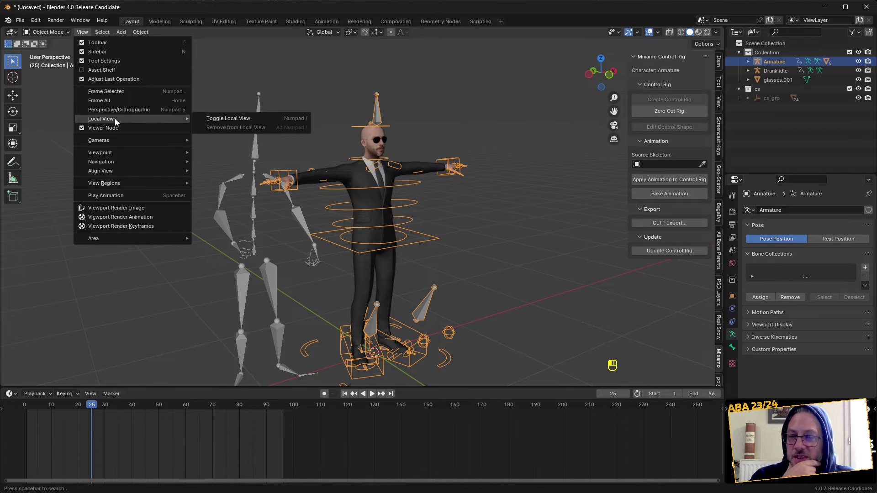
pyautogui.click(238, 119)
pyautogui.press('KP_Divide')
pyautogui.press('KP_Divide')
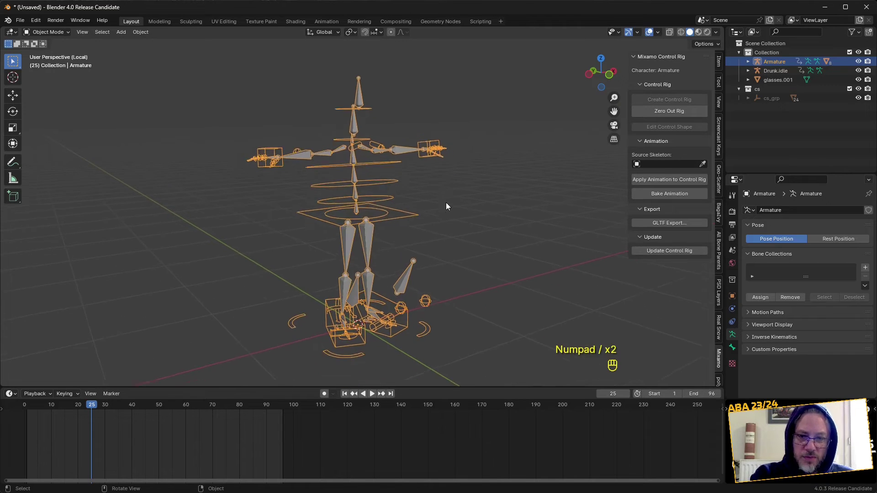
pyautogui.moveTo(440, 192); pyautogui.dragTo(432, 245, button='middle')
pyautogui.scroll(2, 434, 245)
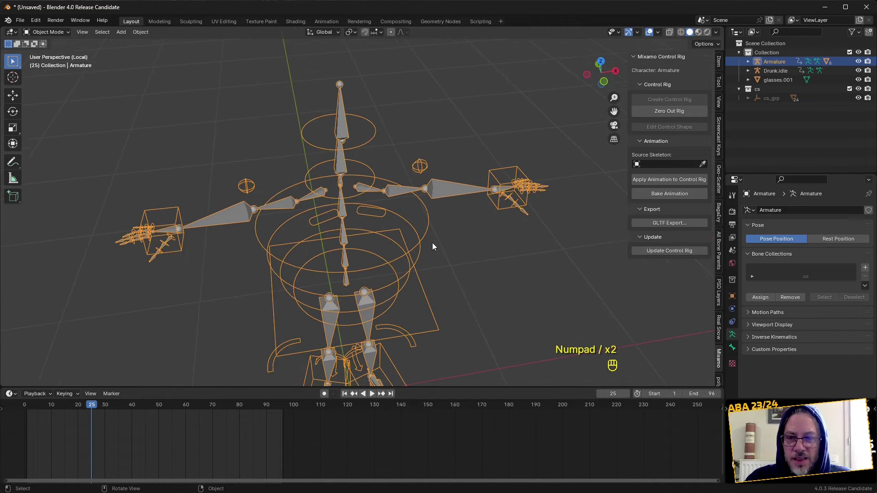
# - Add two bone collections to the armature and rename them Show and Hide
pyautogui.click(864, 269)
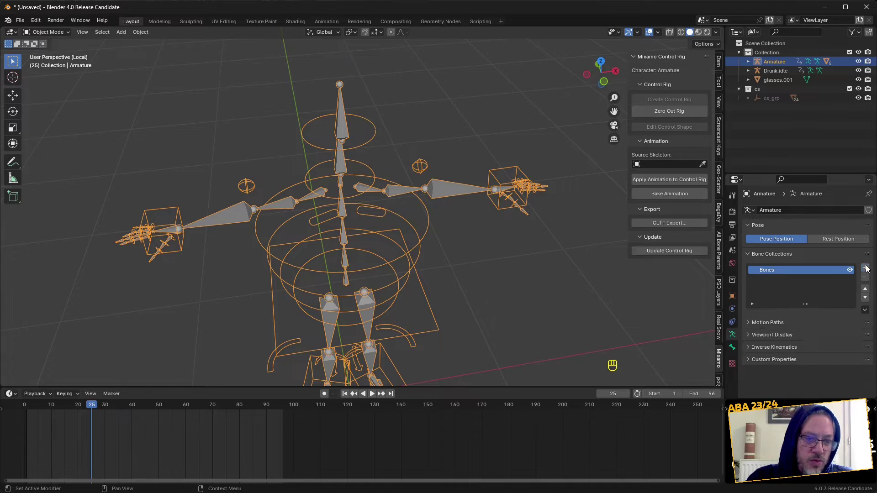
pyautogui.click(865, 269)
pyautogui.doubleClick(775, 270)
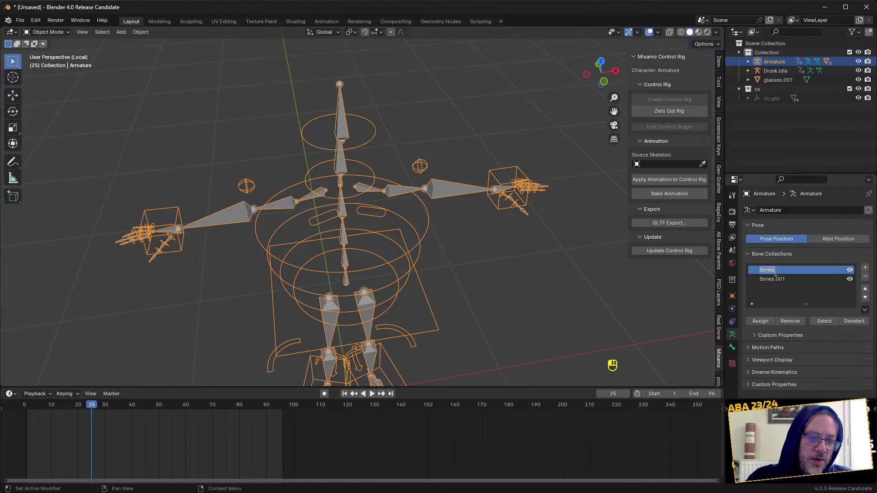
pyautogui.write('Sh')
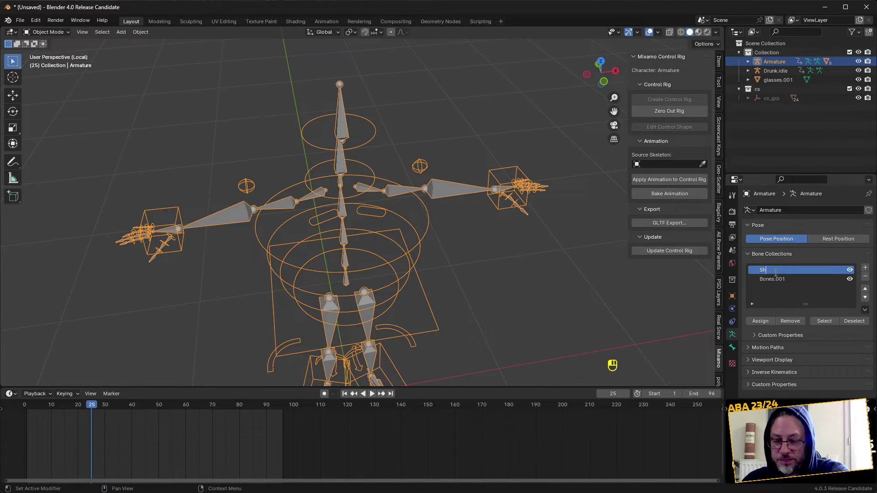
pyautogui.write('ow')
pyautogui.press('Return')
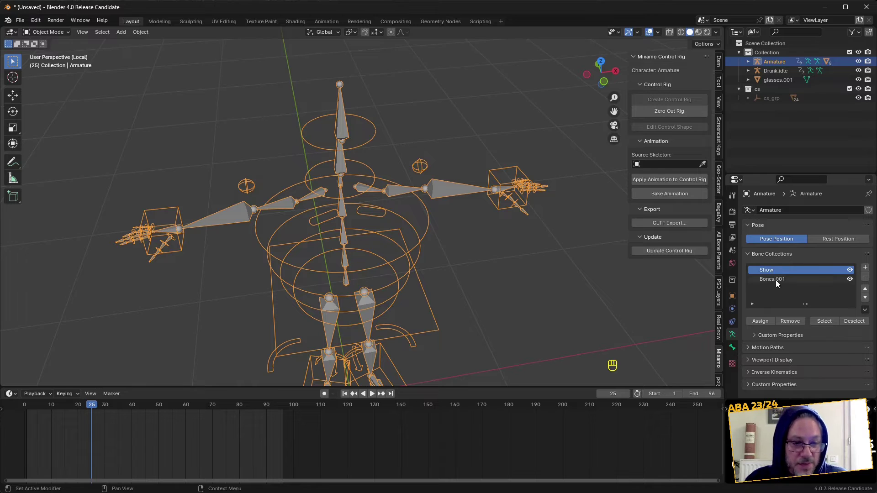
pyautogui.doubleClick(776, 280)
pyautogui.write('Hide')
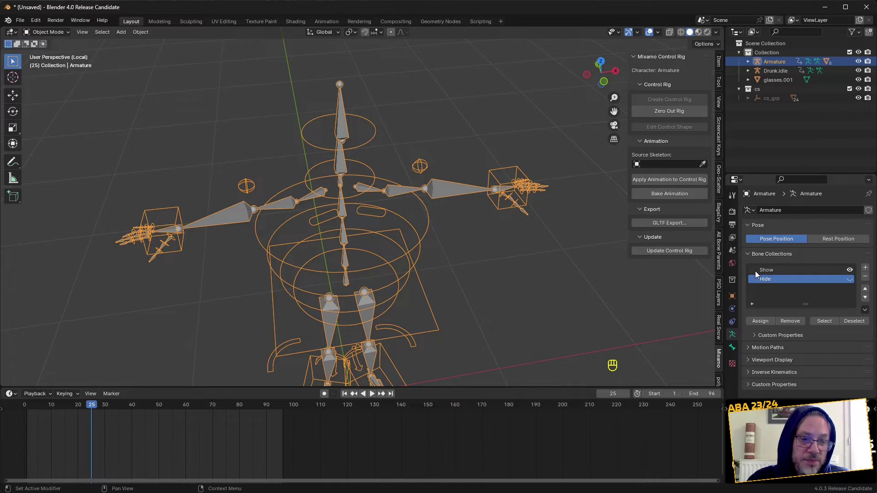
pyautogui.click(55, 32)
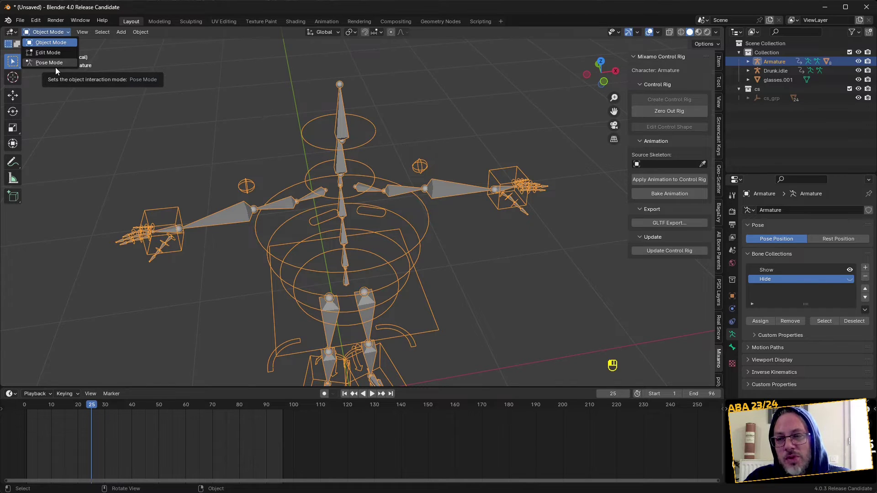
# - In Pose Mode, select the neck control and both arms' bones
pyautogui.click(56, 64)
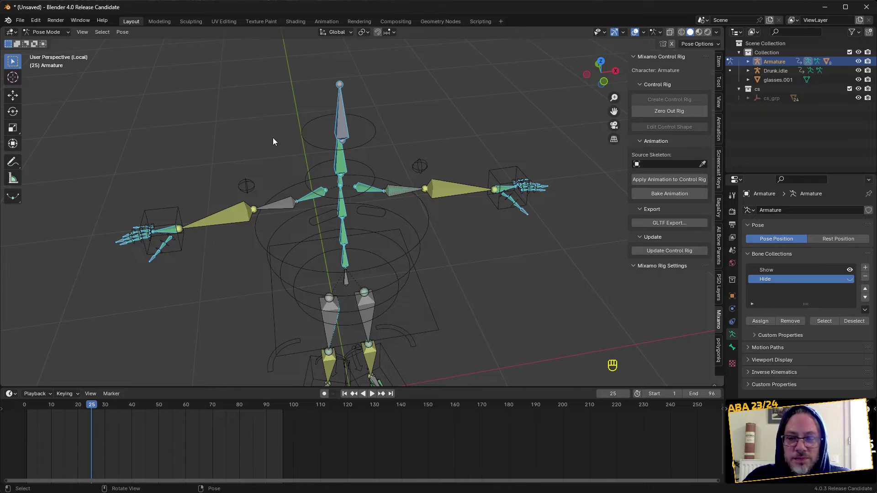
pyautogui.click(447, 188)
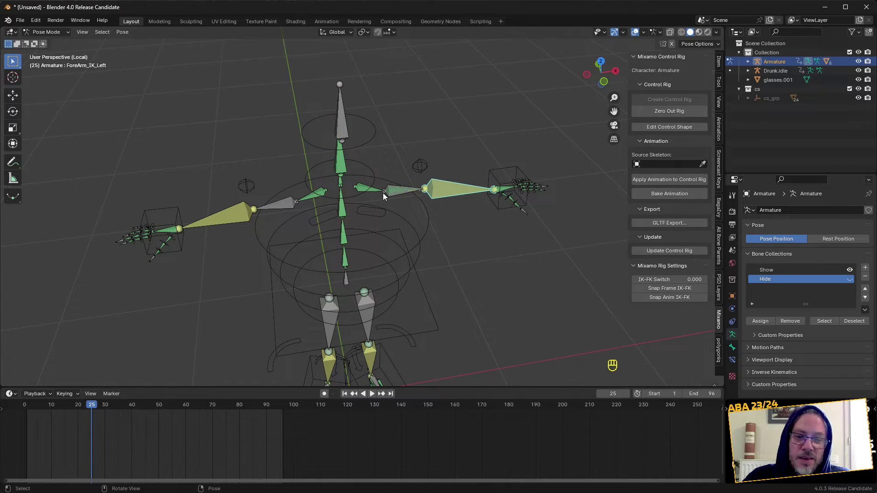
pyautogui.click(401, 191)
pyautogui.click(360, 166)
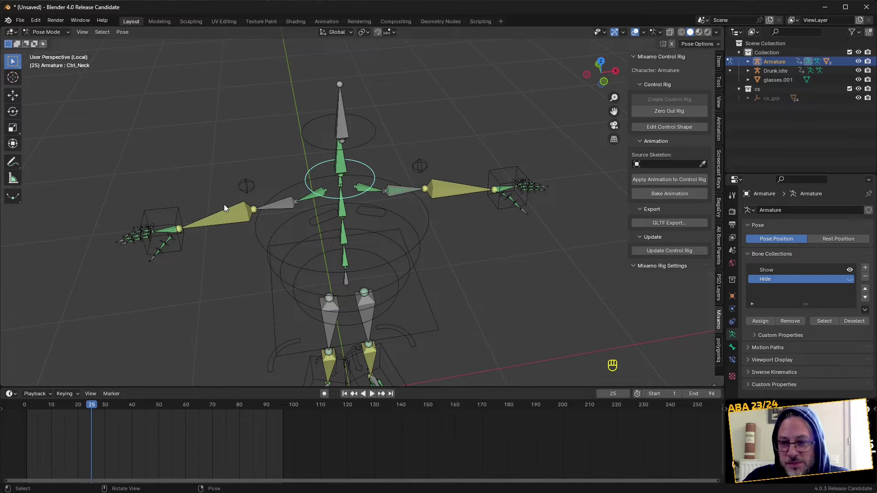
pyautogui.scroll(6, 388, 215)
pyautogui.moveTo(388, 215); pyautogui.dragTo(397, 174, button='middle')
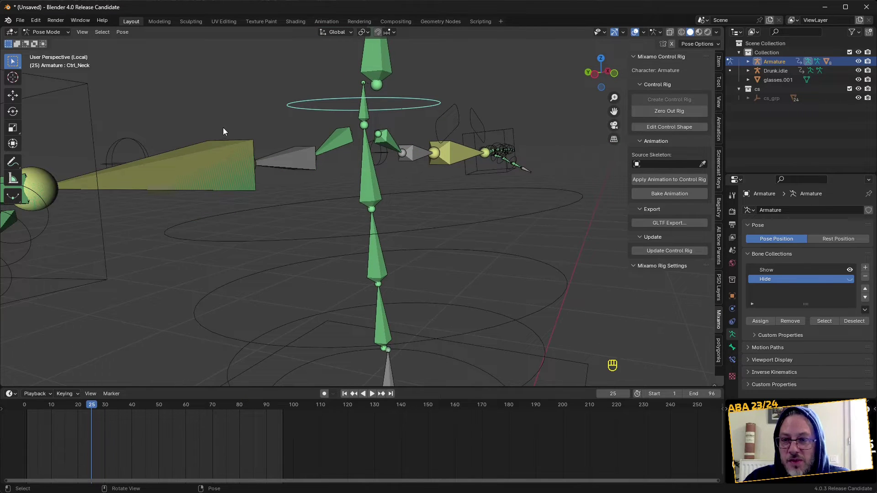
pyautogui.moveTo(199, 123); pyautogui.dragTo(344, 179)
pyautogui.moveTo(343, 179); pyautogui.dragTo(370, 147, button='middle')
pyautogui.keyDown('shift'); pyautogui.moveTo(360, 130); pyautogui.dragTo(435, 165); pyautogui.keyUp('shift')
pyautogui.moveTo(435, 166); pyautogui.dragTo(494, 205, button='middle')
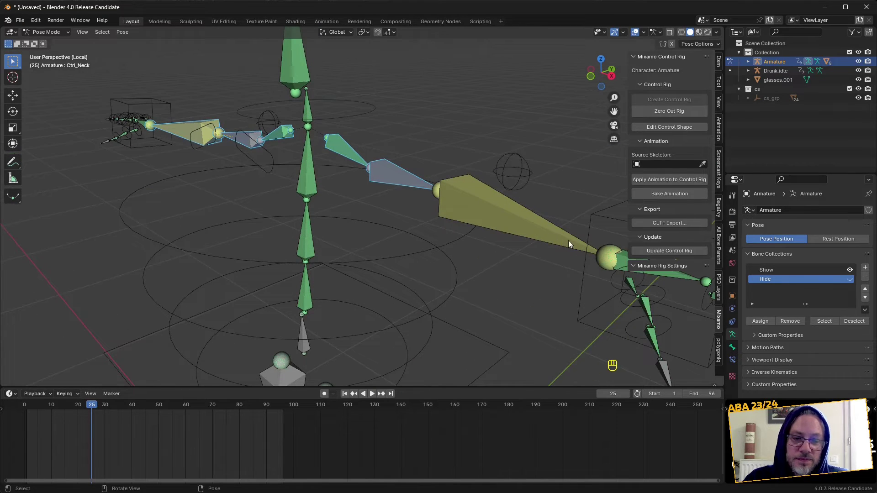
# - Add the head, neck, Spine1, Spine2 and lower spine bones, then assign all to Hide
pyautogui.moveTo(568, 244); pyautogui.dragTo(557, 231, button='middle')
pyautogui.keyDown('shift'); pyautogui.click(478, 207); pyautogui.keyUp('shift')
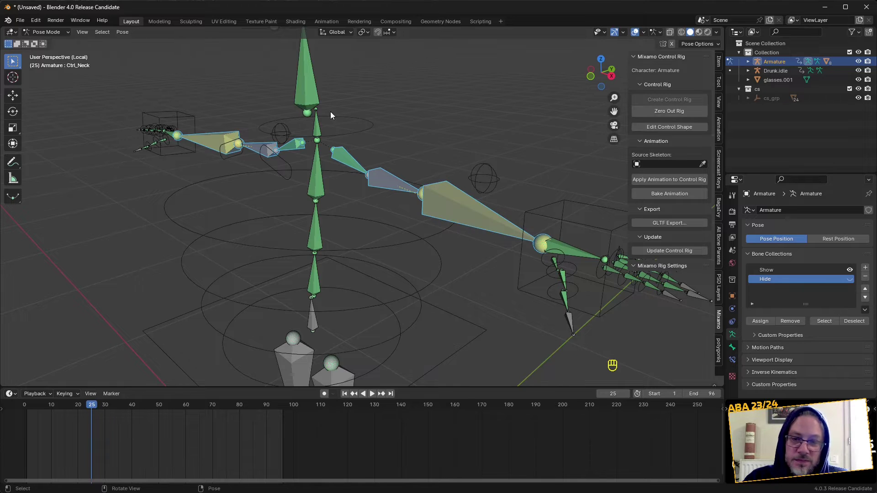
pyautogui.moveTo(330, 111); pyautogui.dragTo(283, 54, button='middle')
pyautogui.keyDown('shift'); pyautogui.click(294, 76); pyautogui.keyUp('shift')
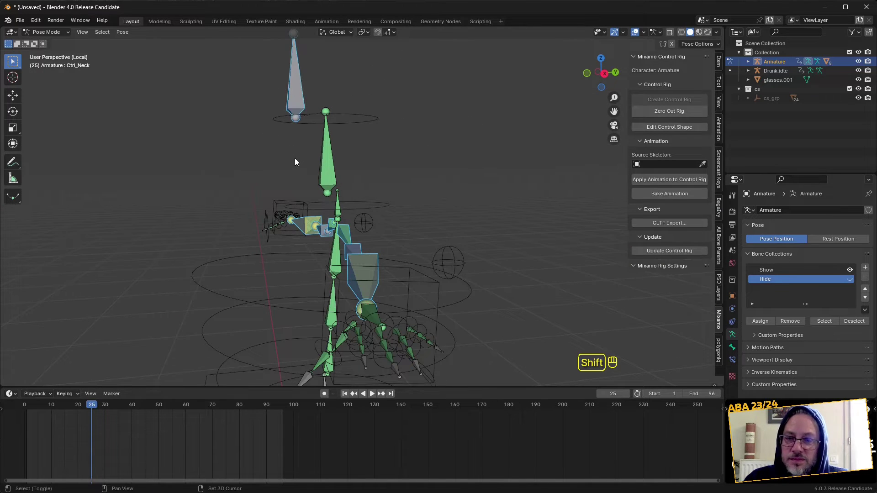
pyautogui.keyDown('shift'); pyautogui.click(333, 160); pyautogui.keyUp('shift')
pyautogui.keyDown('shift'); pyautogui.click(345, 208); pyautogui.keyUp('shift')
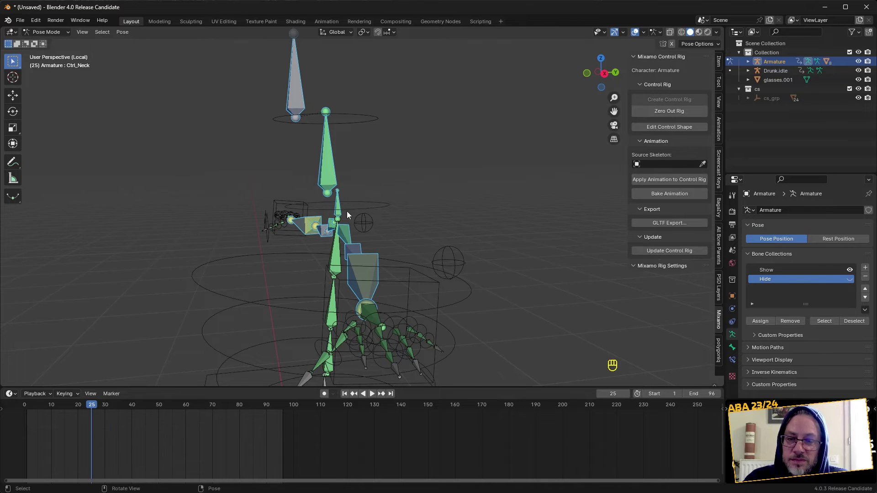
pyautogui.moveTo(348, 213); pyautogui.dragTo(363, 321, button='middle')
pyautogui.keyDown('shift'); pyautogui.moveTo(350, 327); pyautogui.dragTo(321, 349); pyautogui.keyUp('shift')
pyautogui.keyDown('shift'); pyautogui.click(334, 296); pyautogui.keyUp('shift')
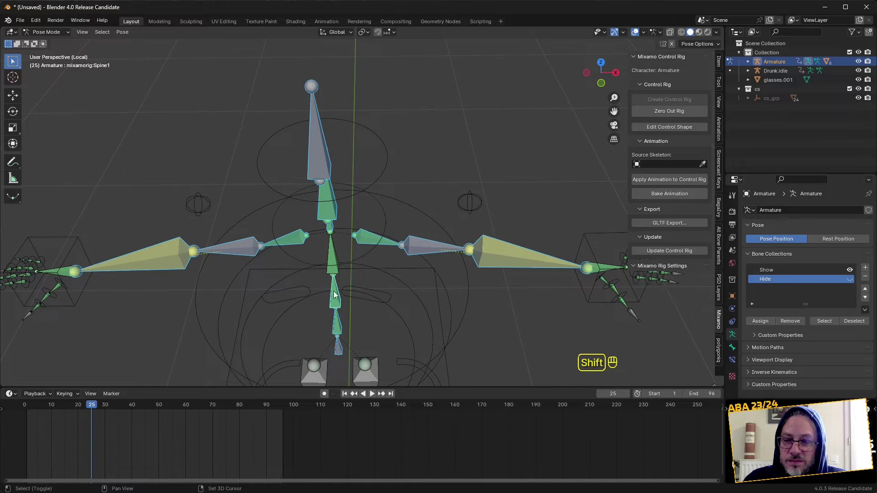
pyautogui.keyDown('shift'); pyautogui.click(334, 258); pyautogui.keyUp('shift')
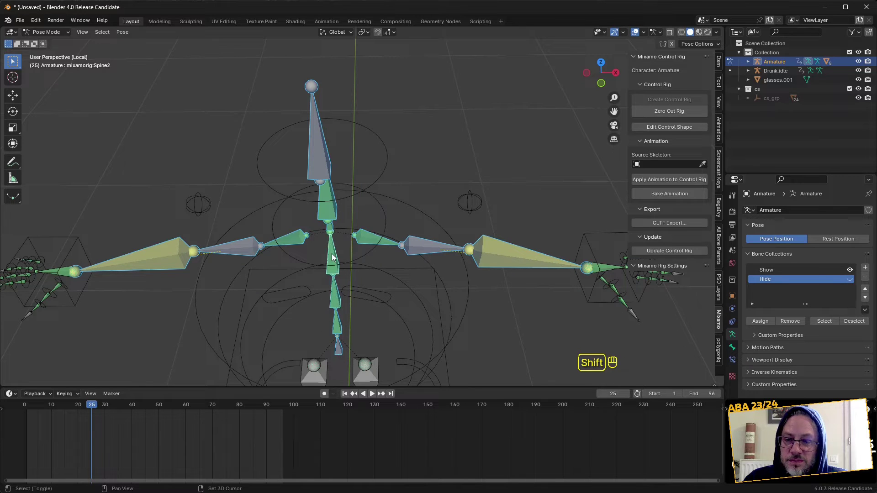
pyautogui.click(763, 320)
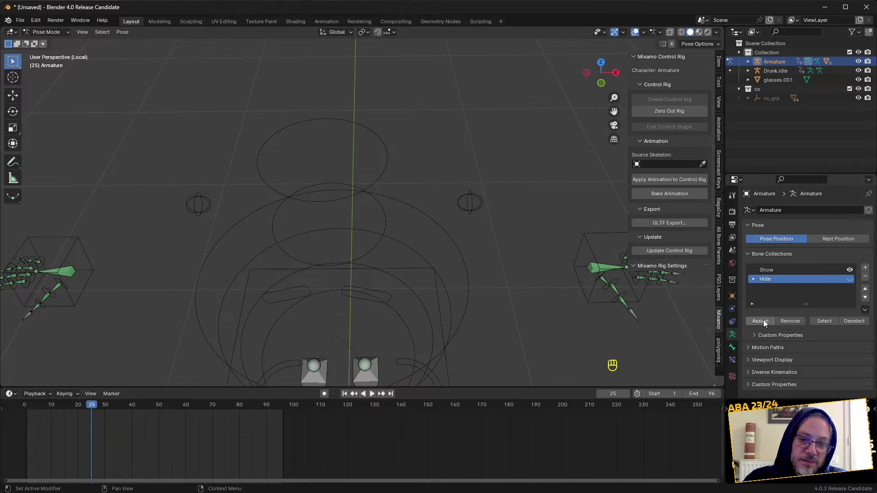
# - Select the bones around the knees and the grey foot bone
pyautogui.keyDown('shift'); pyautogui.moveTo(363, 314); pyautogui.dragTo(452, 212, button='middle'); pyautogui.keyUp('shift')
pyautogui.scroll(-3, 354, 250)
pyautogui.scroll(3, 384, 201)
pyautogui.keyDown('shift'); pyautogui.moveTo(452, 212); pyautogui.dragTo(450, 51, button='middle'); pyautogui.keyUp('shift')
pyautogui.moveTo(451, 124); pyautogui.dragTo(485, 145, button='middle')
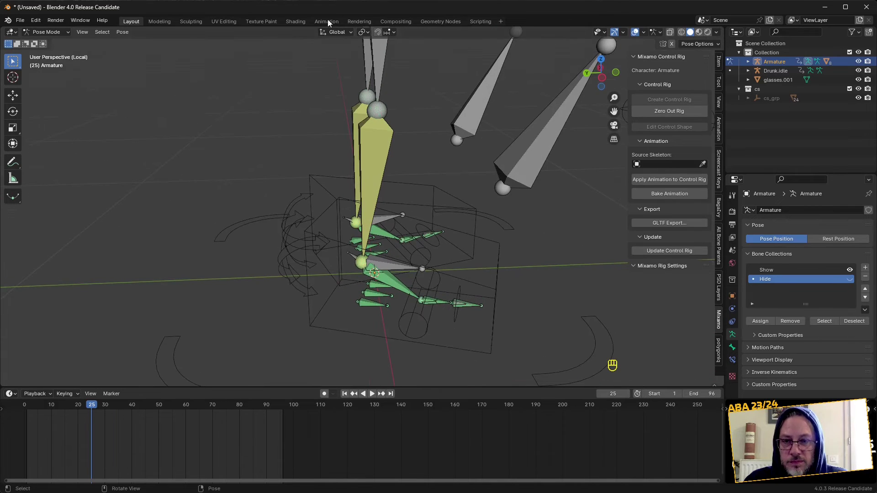
pyautogui.moveTo(327, 72); pyautogui.dragTo(525, 164)
pyautogui.moveTo(525, 163)
pyautogui.mouseDown(button='middle')
pyautogui.moveTo(481, 152)
pyautogui.moveTo(491, 167)
pyautogui.moveTo(510, 166)
pyautogui.mouseUp(button='middle')
pyautogui.scroll(-3, 477, 155)
pyautogui.scroll(8, 385, 242)
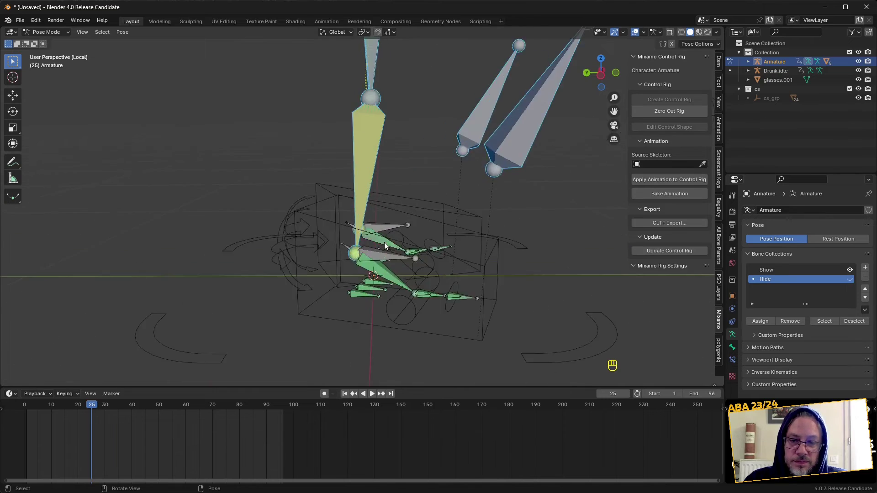
pyautogui.moveTo(405, 243); pyautogui.dragTo(392, 265, button='middle')
pyautogui.scroll(2, 379, 259)
pyautogui.keyDown('shift'); pyautogui.moveTo(365, 254); pyautogui.dragTo(440, 314); pyautogui.keyUp('shift')
pyautogui.moveTo(440, 331); pyautogui.dragTo(401, 230, button='middle')
# - Add the remaining left and right foot bones to the selection
pyautogui.scroll(2, 370, 281)
pyautogui.keyDown('shift'); pyautogui.moveTo(370, 281); pyautogui.dragTo(364, 266, button='middle'); pyautogui.keyUp('shift')
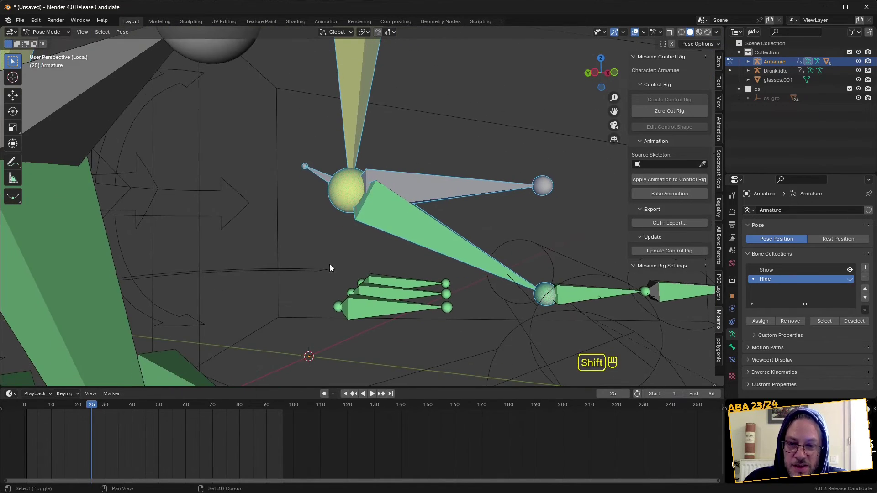
pyautogui.keyDown('shift'); pyautogui.moveTo(330, 264); pyautogui.dragTo(378, 303); pyautogui.keyUp('shift')
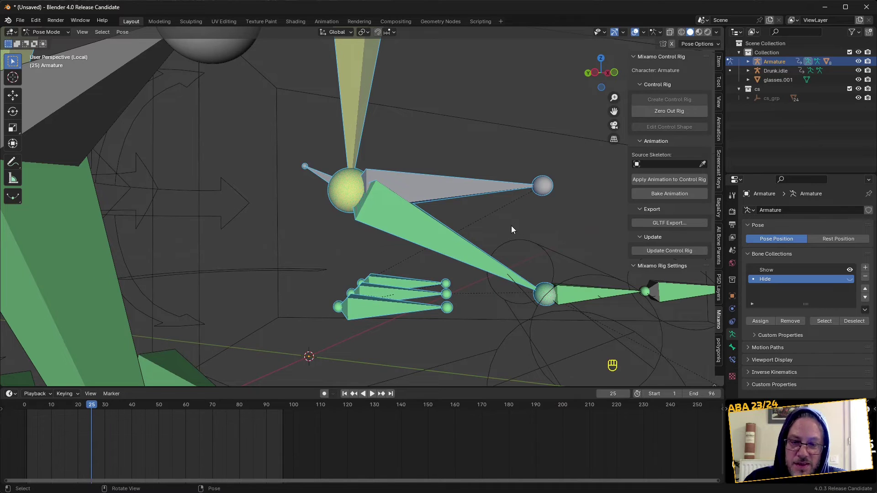
pyautogui.moveTo(512, 226); pyautogui.dragTo(528, 280, button='middle')
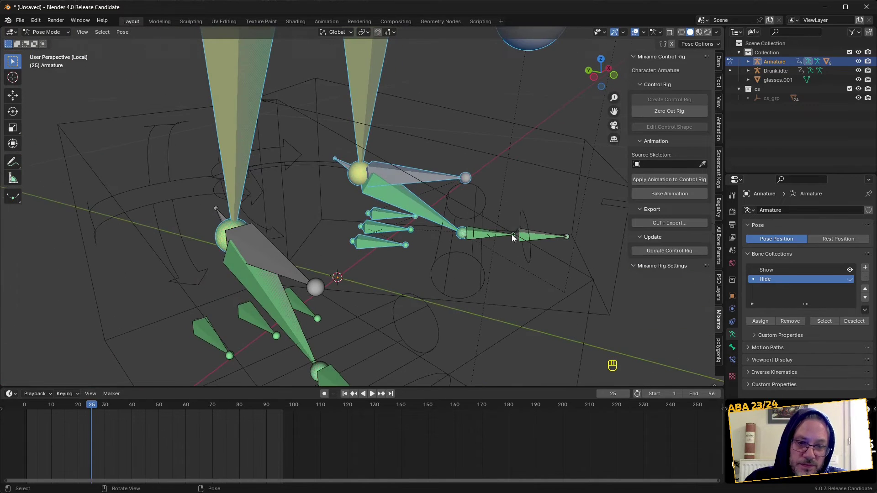
pyautogui.moveTo(512, 235); pyautogui.dragTo(514, 213, button='middle')
pyautogui.keyDown('shift'); pyautogui.moveTo(586, 262); pyautogui.dragTo(611, 285); pyautogui.keyUp('shift')
pyautogui.moveTo(611, 284); pyautogui.dragTo(351, 226, button='middle')
# - Add the hand, head and two left leg bones, then assign them to Hide
pyautogui.keyDown('shift'); pyautogui.moveTo(252, 301); pyautogui.dragTo(289, 344); pyautogui.keyUp('shift')
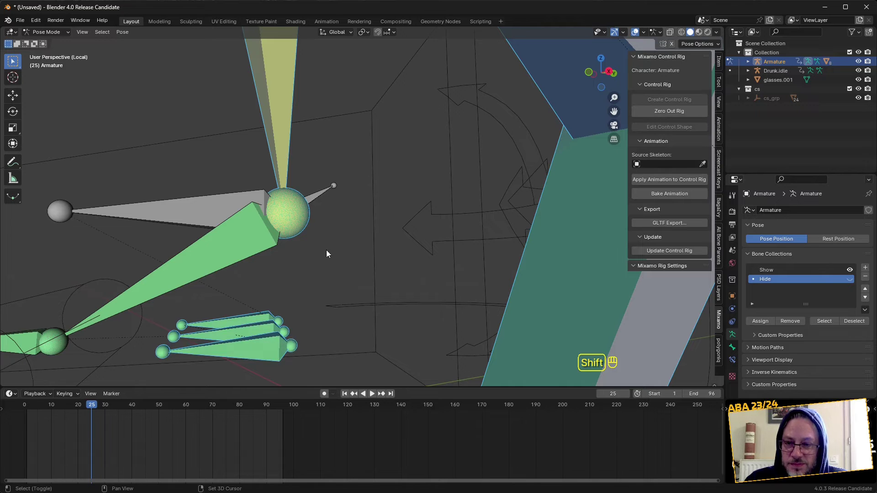
pyautogui.keyDown('shift'); pyautogui.moveTo(328, 232); pyautogui.dragTo(232, 147); pyautogui.keyUp('shift')
pyautogui.keyDown('shift'); pyautogui.moveTo(140, 267); pyautogui.dragTo(630, 175, button='middle'); pyautogui.keyUp('shift')
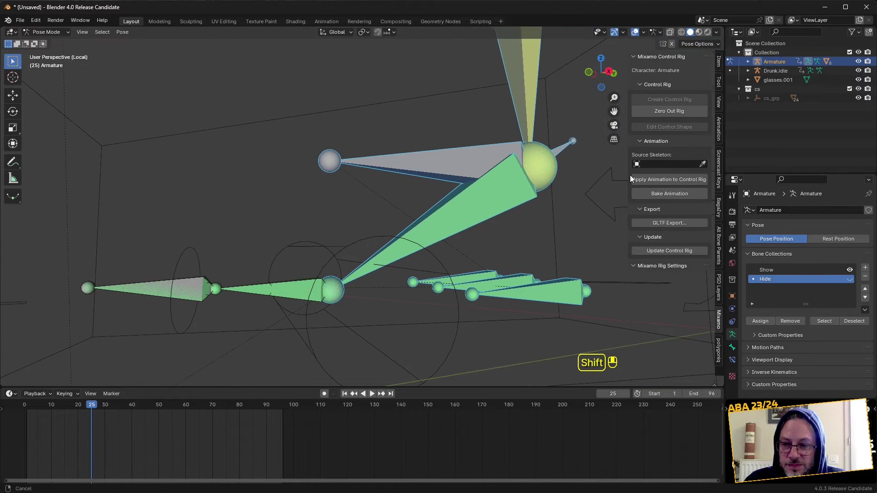
pyautogui.keyDown('shift'); pyautogui.moveTo(229, 271); pyautogui.dragTo(211, 313); pyautogui.keyUp('shift')
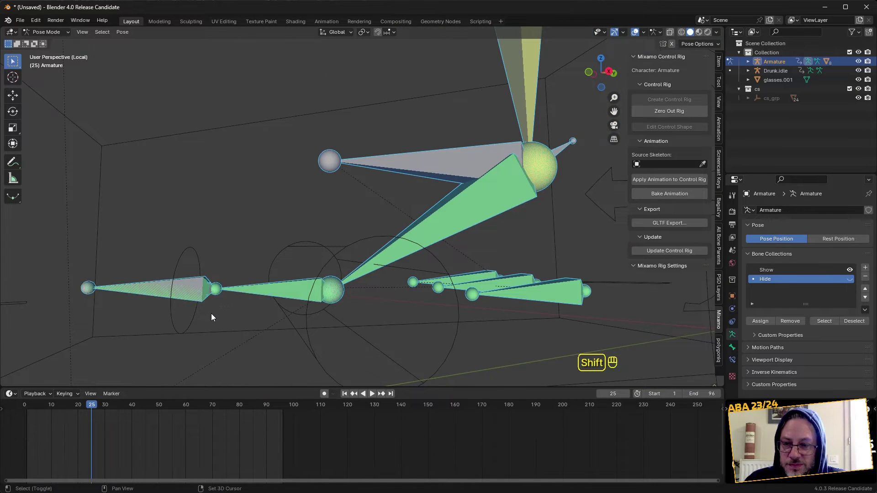
pyautogui.click(759, 322)
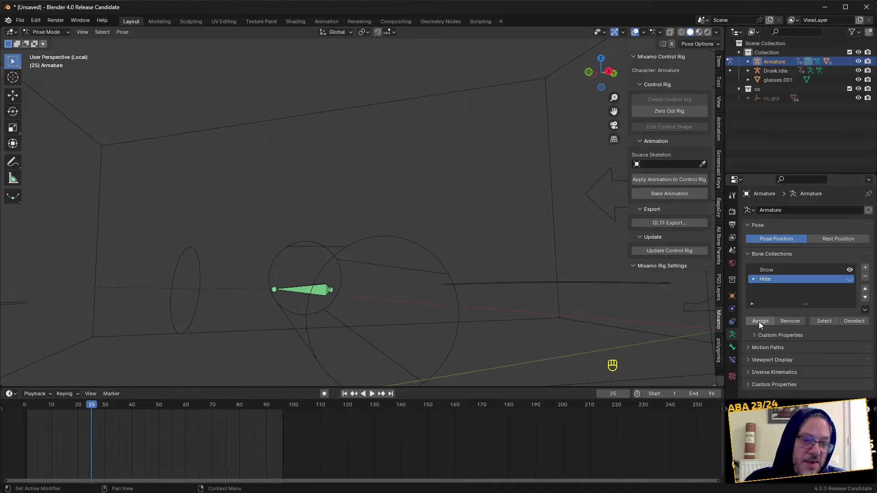
pyautogui.moveTo(489, 302); pyautogui.dragTo(482, 336, button='middle')
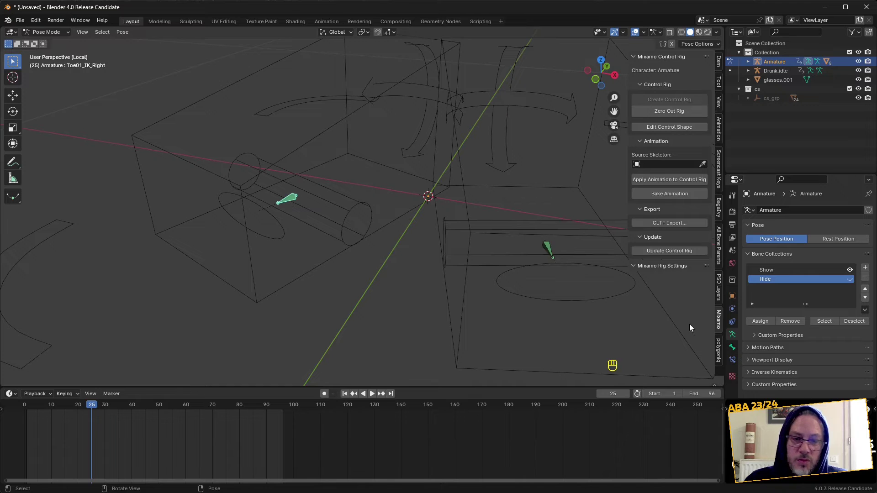
# - Select the right hand bone and three right finger bones
pyautogui.scroll(-12, 493, 252)
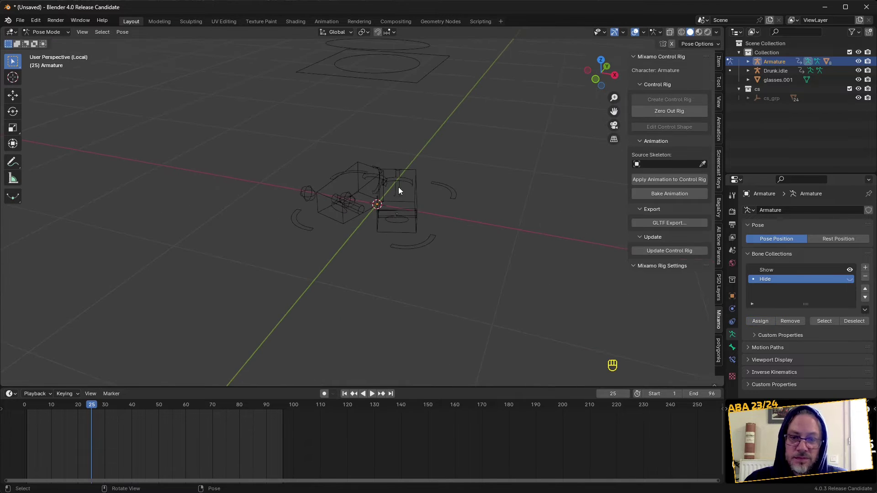
pyautogui.keyDown('shift'); pyautogui.moveTo(388, 183); pyautogui.dragTo(345, 30, button='middle'); pyautogui.keyUp('shift')
pyautogui.moveTo(233, 215); pyautogui.dragTo(292, 195, button='middle')
pyautogui.scroll(7, 309, 246)
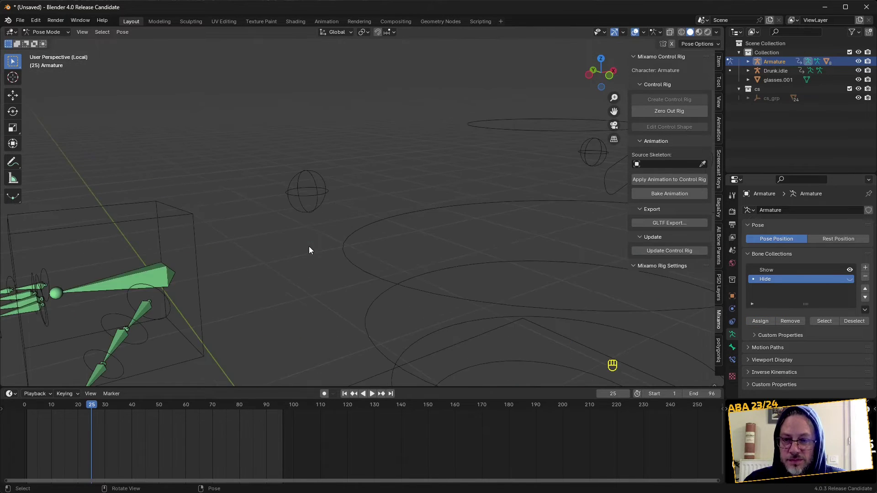
pyautogui.keyDown('shift'); pyautogui.moveTo(206, 257); pyautogui.dragTo(289, 225, button='middle'); pyautogui.keyUp('shift')
pyautogui.moveTo(288, 225)
pyautogui.mouseDown(button='middle')
pyautogui.moveTo(306, 211)
pyautogui.moveTo(302, 227)
pyautogui.mouseUp(button='middle')
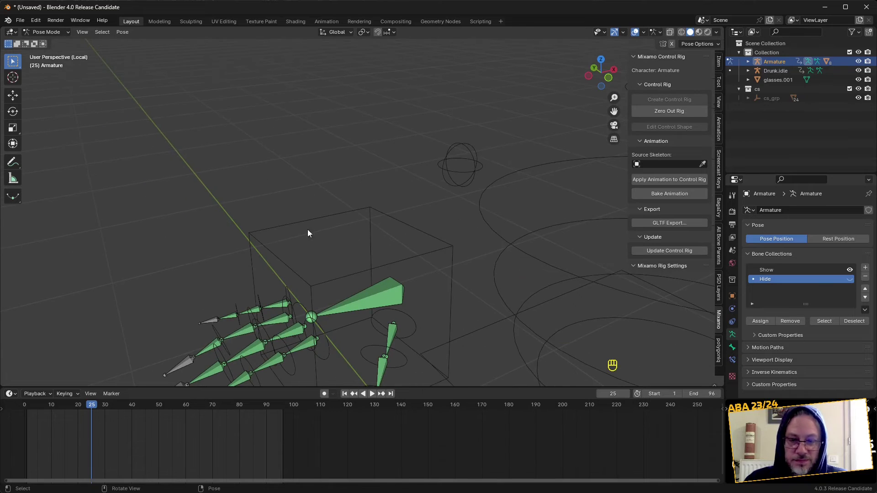
pyautogui.click(340, 312)
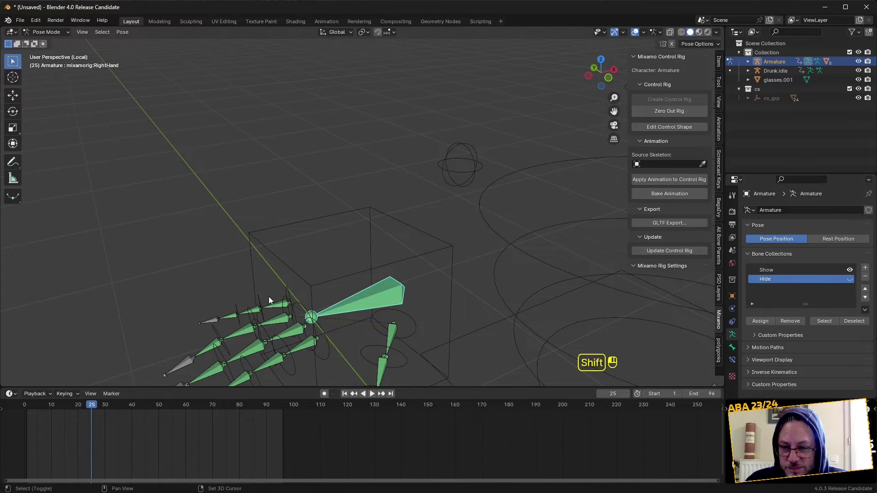
pyautogui.keyDown('shift'); pyautogui.moveTo(277, 321); pyautogui.dragTo(298, 341); pyautogui.keyUp('shift')
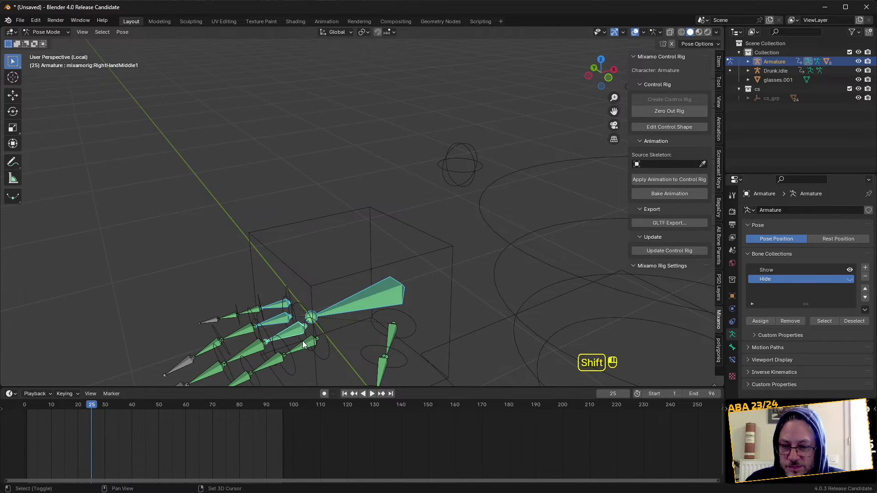
pyautogui.moveTo(394, 339); pyautogui.dragTo(384, 328, button='middle')
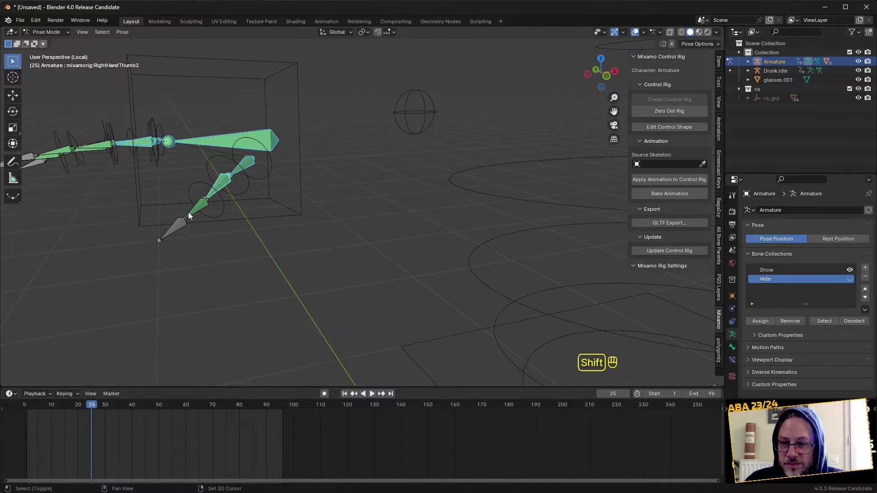
# - Add the fingertip and RightHandPinky2 bones, drop the circle control, and assign to Hide
pyautogui.moveTo(191, 219); pyautogui.dragTo(157, 237, button='middle')
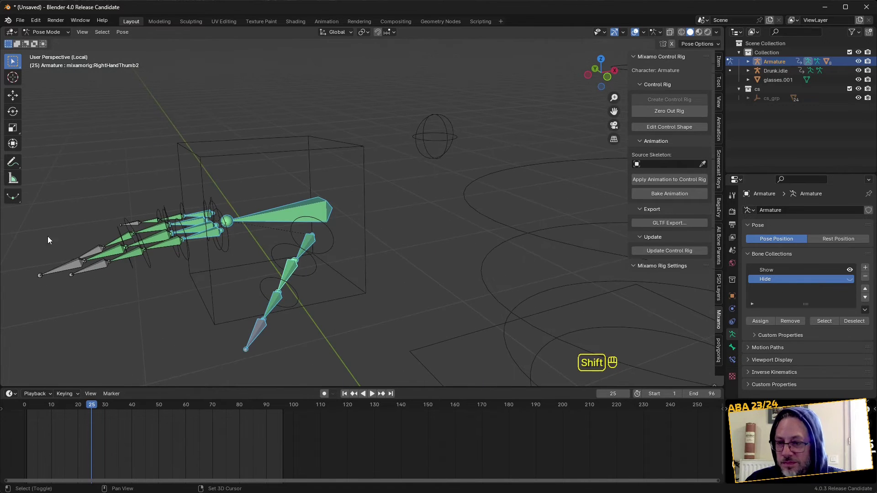
pyautogui.keyDown('shift'); pyautogui.moveTo(117, 289); pyautogui.dragTo(116, 289); pyautogui.keyUp('shift')
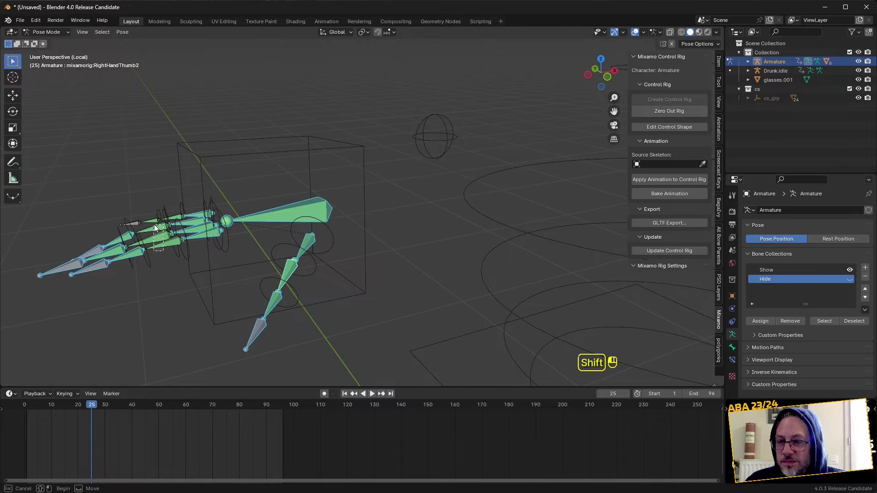
pyautogui.moveTo(154, 223); pyautogui.dragTo(307, 240, button='middle')
pyautogui.scroll(7, 296, 252)
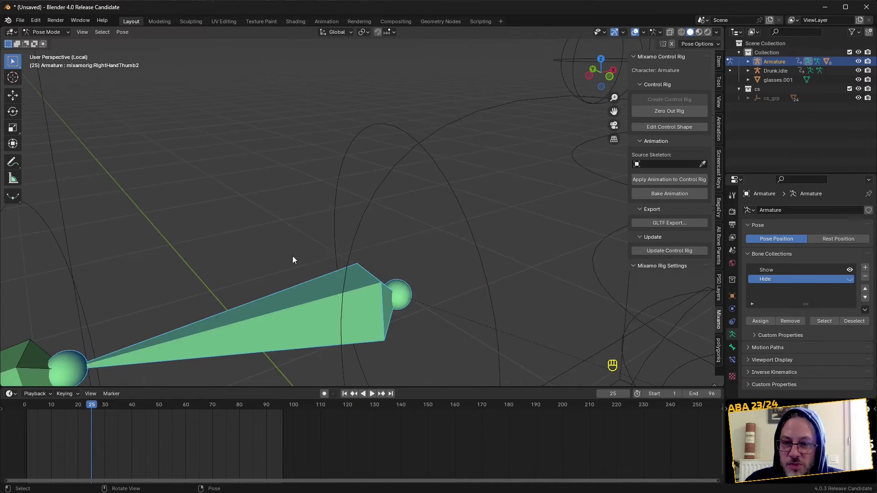
pyautogui.scroll(-4, 291, 254)
pyautogui.keyDown('shift'); pyautogui.click(269, 226); pyautogui.keyUp('shift')
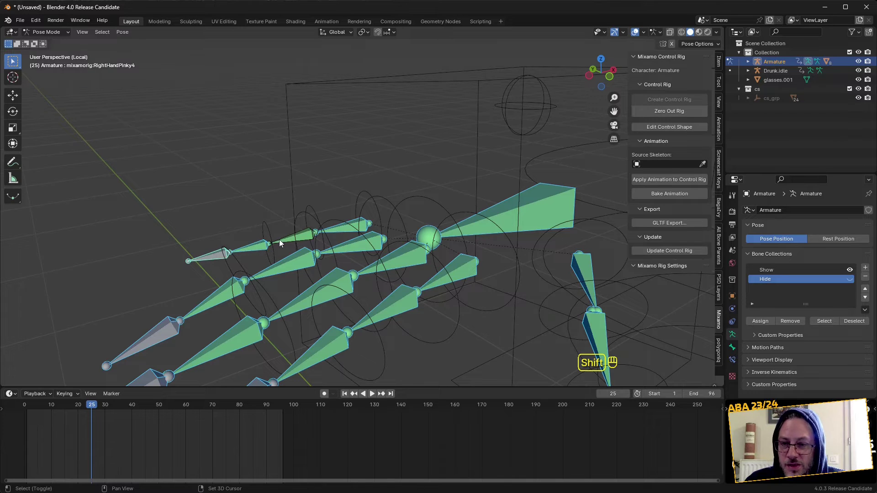
pyautogui.keyDown('shift'); pyautogui.click(293, 241); pyautogui.keyUp('shift')
pyautogui.scroll(-5, 295, 243)
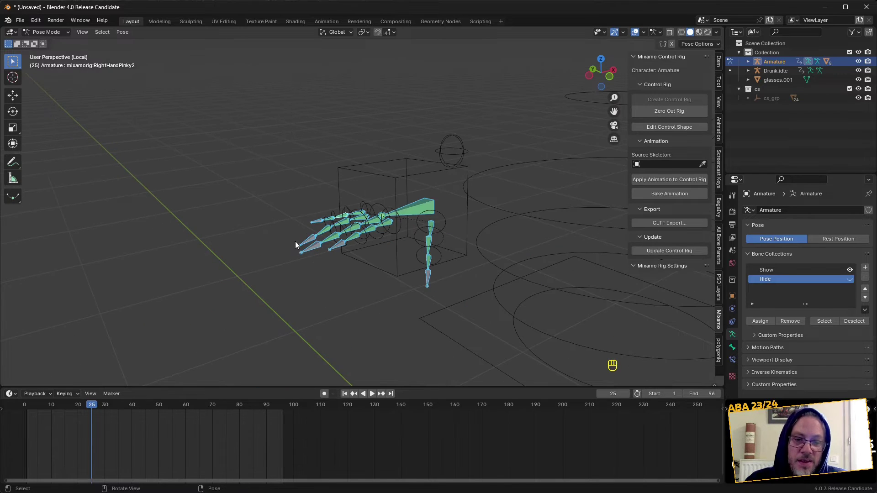
pyautogui.click(761, 321)
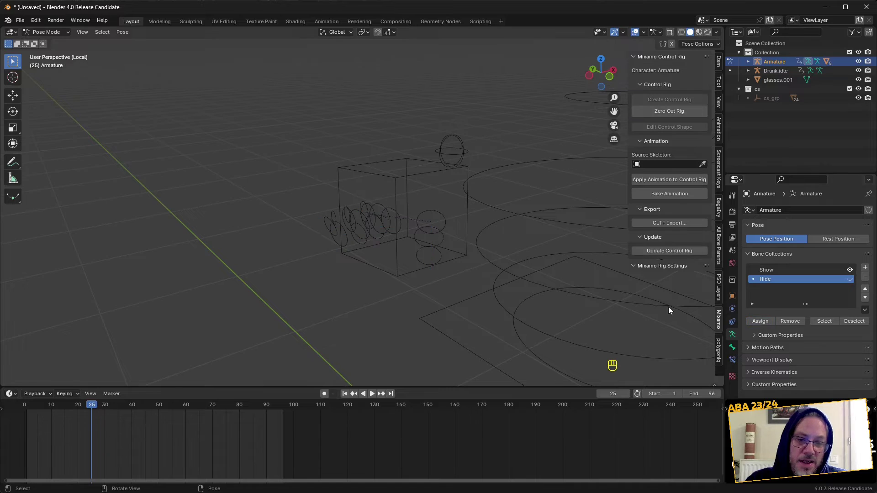
# - Select the left hand, fingertip and LeftHandIndex3 bones and assign them to Hide
pyautogui.moveTo(668, 306); pyautogui.dragTo(331, 149, button='middle')
pyautogui.scroll(3, 315, 135)
pyautogui.click(314, 127)
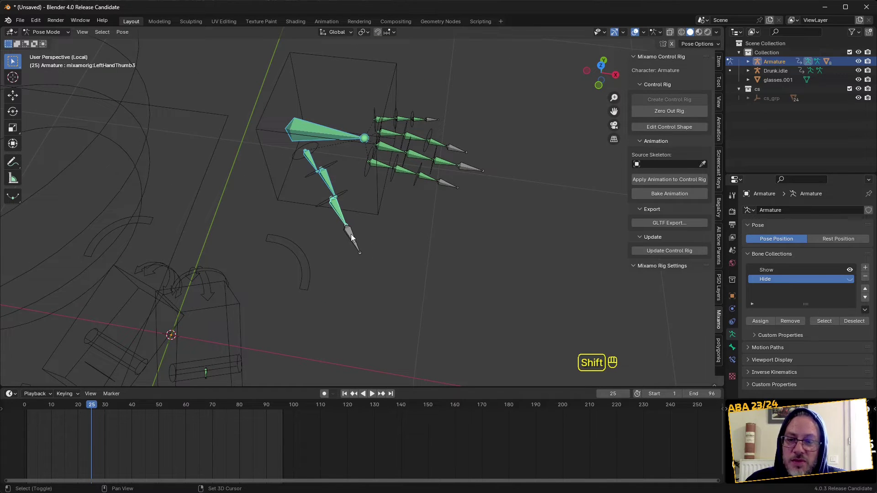
pyautogui.moveTo(452, 169); pyautogui.dragTo(488, 229)
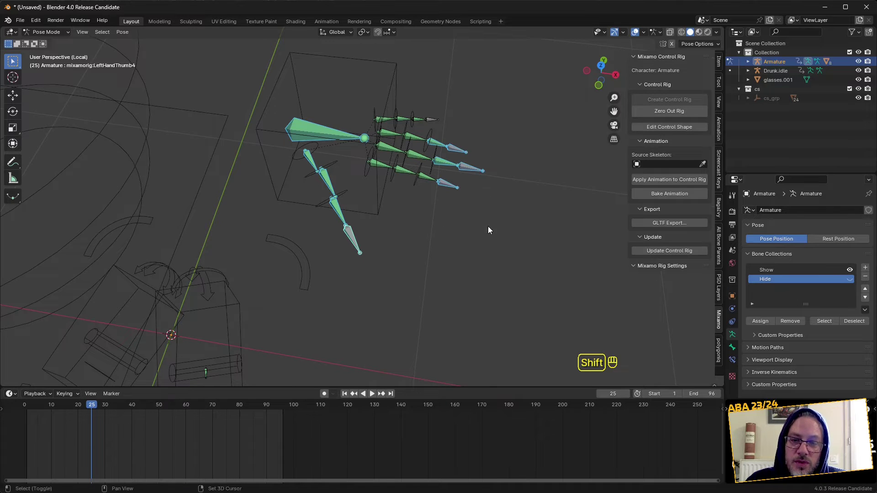
pyautogui.keyDown('shift'); pyautogui.click(423, 174); pyautogui.keyUp('shift')
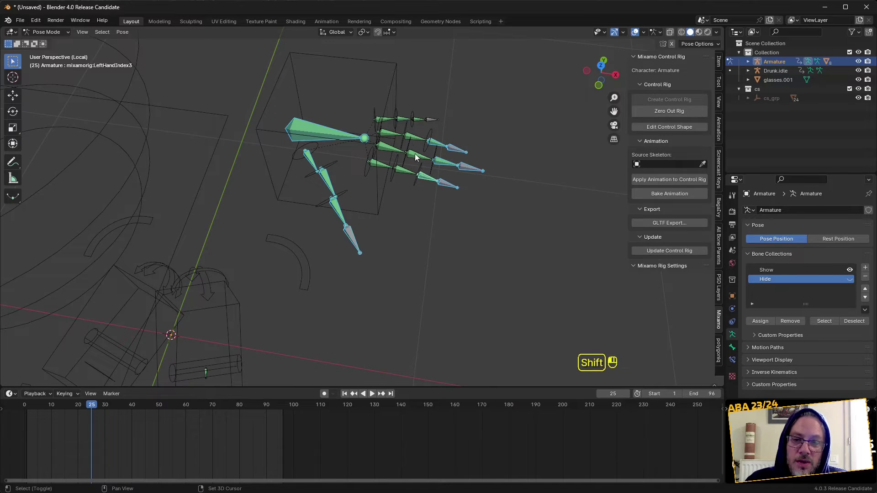
pyautogui.keyDown('shift'); pyautogui.moveTo(432, 120); pyautogui.dragTo(435, 121); pyautogui.keyUp('shift')
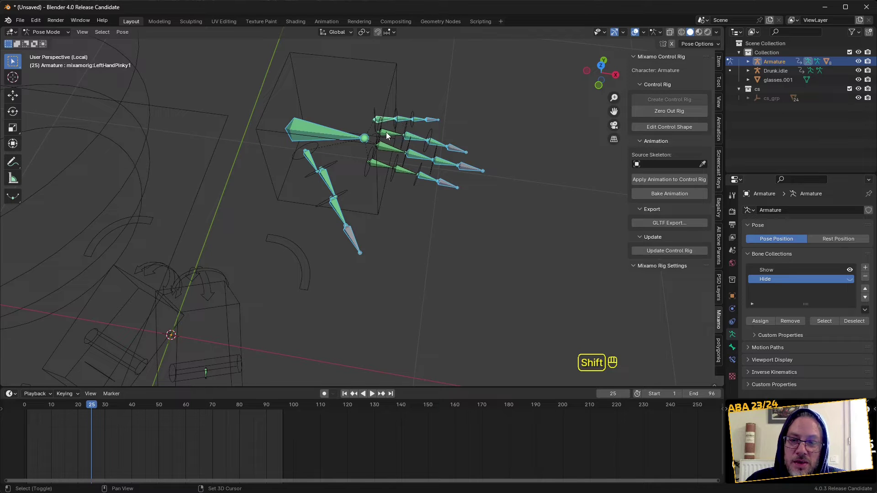
pyautogui.keyDown('shift'); pyautogui.click(383, 164); pyautogui.keyUp('shift')
pyautogui.keyDown('shift'); pyautogui.click(406, 172); pyautogui.keyUp('shift')
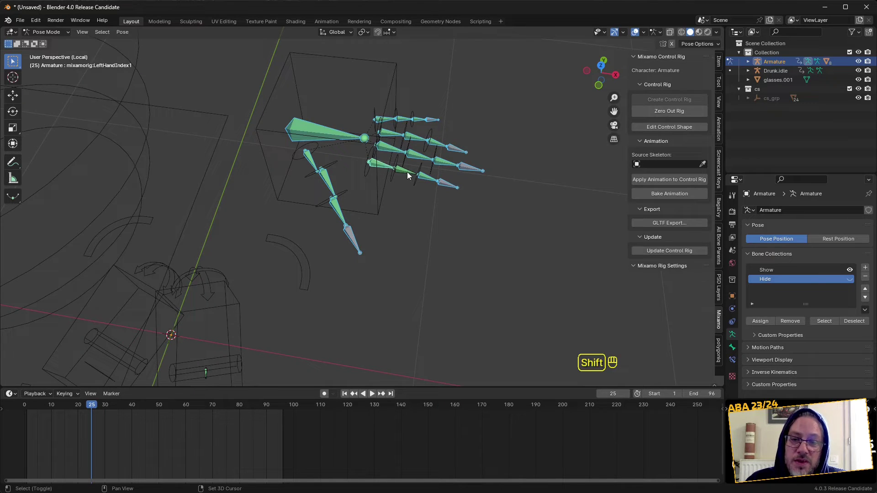
pyautogui.click(761, 321)
pyautogui.scroll(-6, 446, 181)
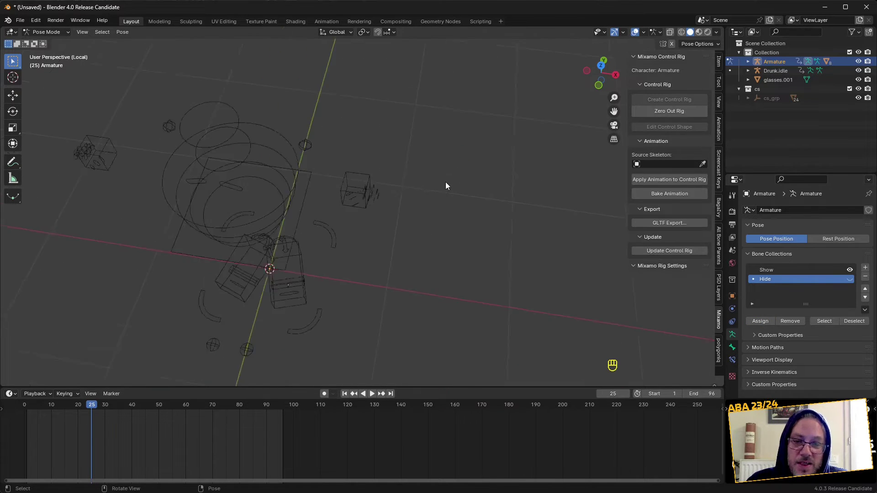
# - Select all control bones, then hide the Show collection's shapes and reveal the Hide collection's deform bones
pyautogui.moveTo(445, 182); pyautogui.dragTo(461, 150, button='middle')
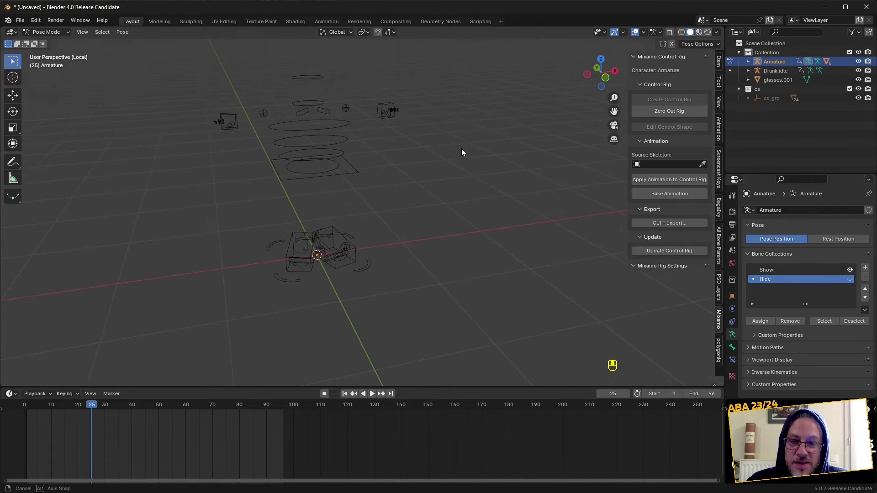
pyautogui.click(851, 279)
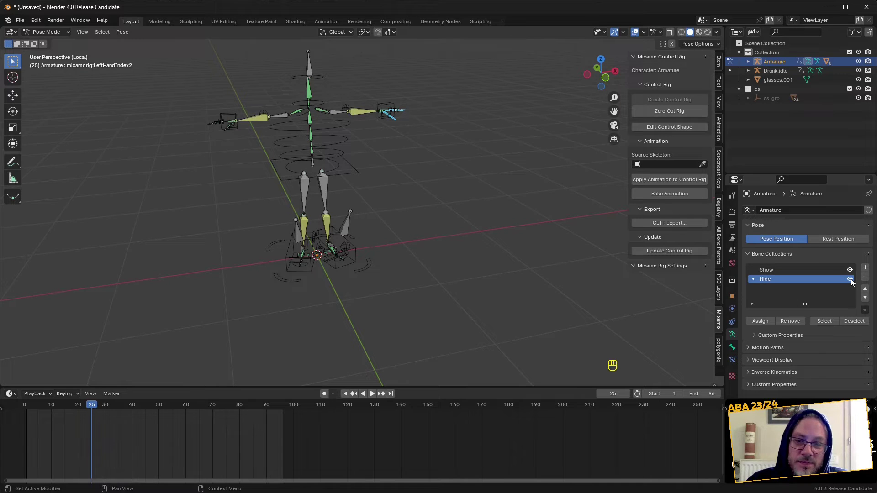
pyautogui.click(850, 280)
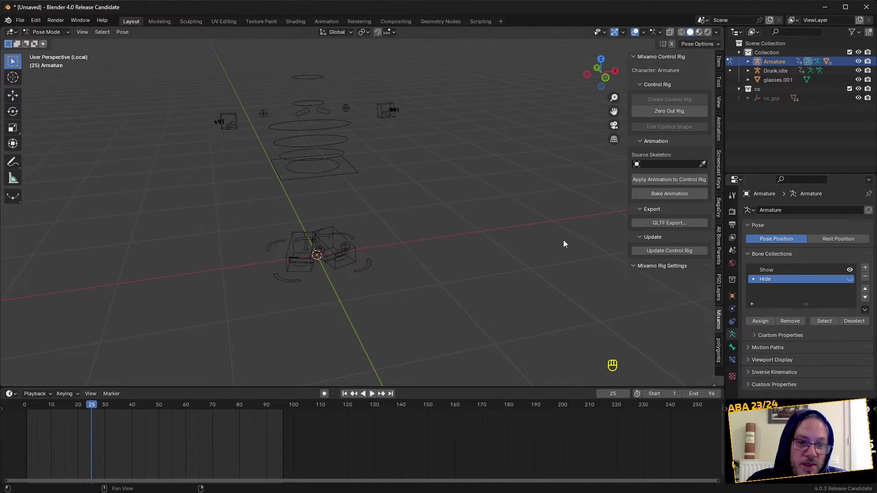
pyautogui.moveTo(200, 59); pyautogui.dragTo(429, 352)
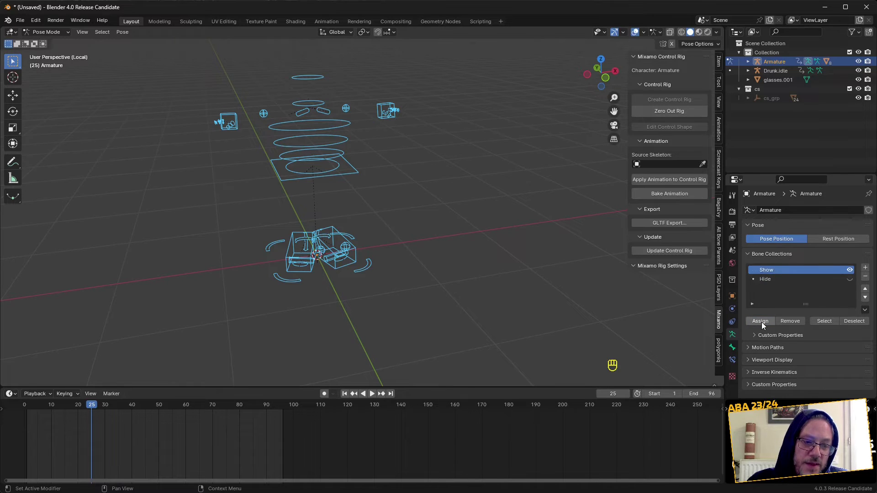
pyautogui.click(768, 281)
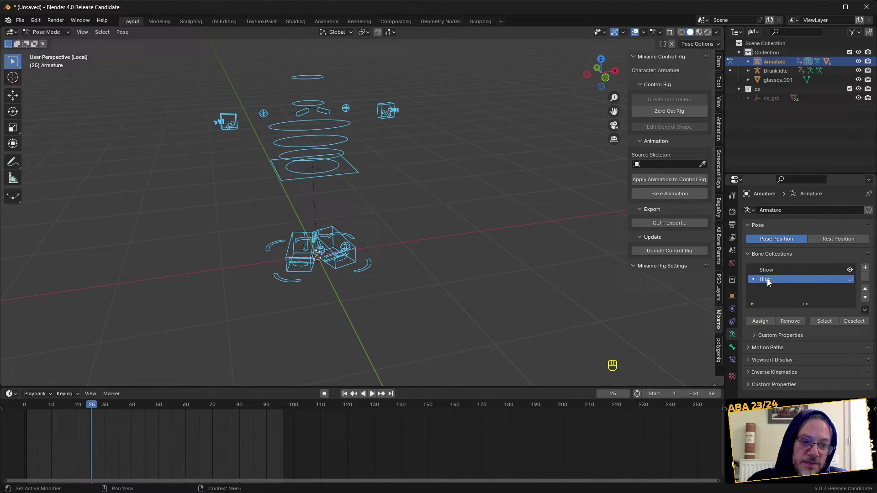
pyautogui.click(850, 270)
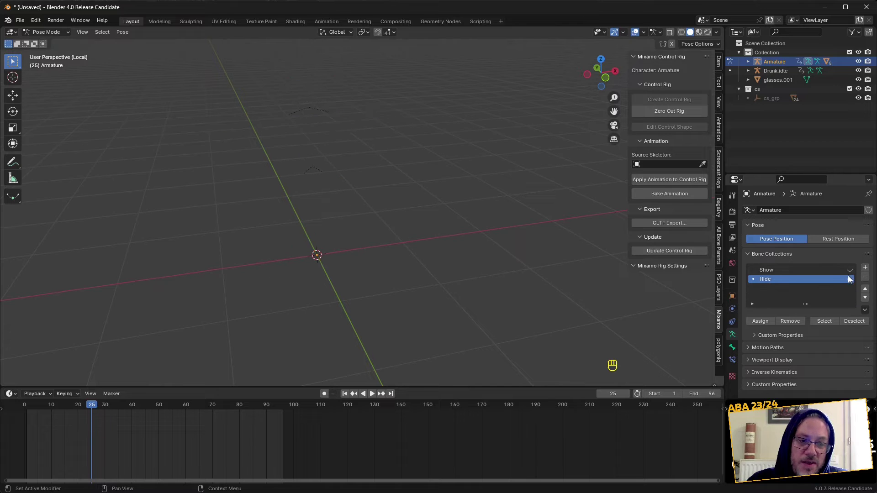
pyautogui.click(849, 278)
# - Inspect the deform skeleton from several angles, then show the control-rig shapes again
pyautogui.scroll(3, 310, 309)
pyautogui.moveTo(309, 308); pyautogui.dragTo(409, 270, button='middle')
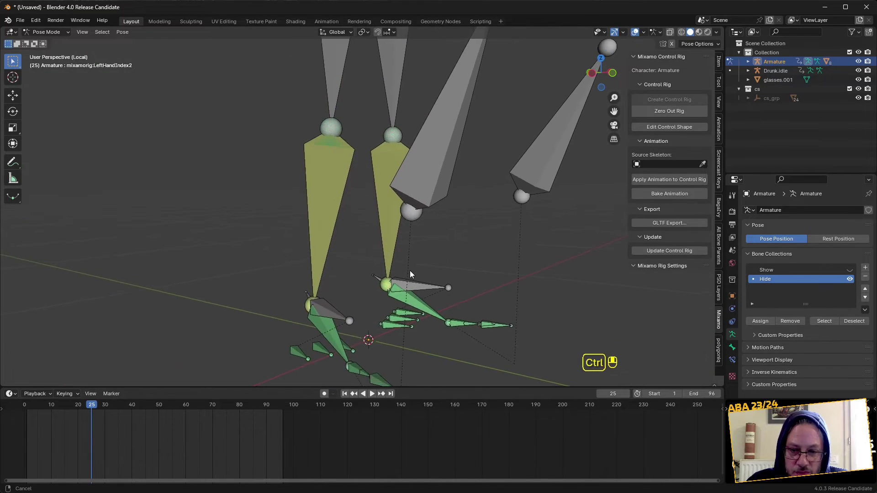
pyautogui.scroll(-3, 407, 269)
pyautogui.keyDown('shift'); pyautogui.moveTo(437, 126); pyautogui.dragTo(340, 342, button='middle'); pyautogui.keyUp('shift')
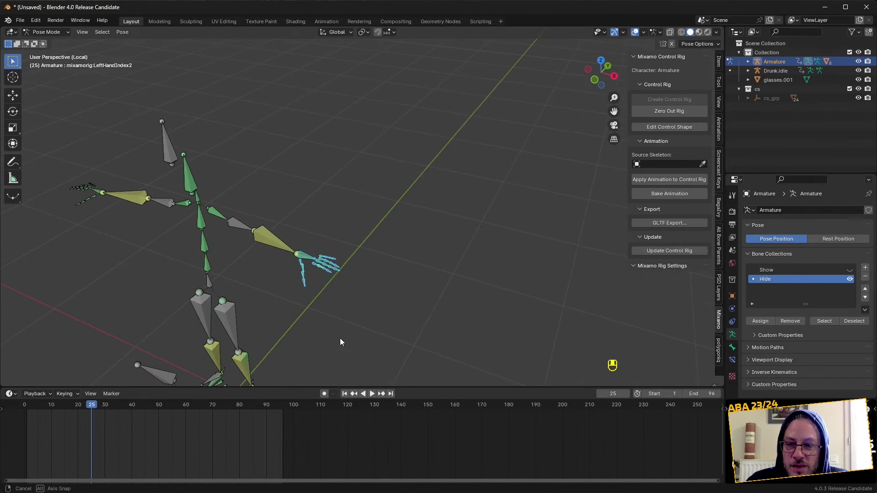
pyautogui.keyDown('shift'); pyautogui.moveTo(237, 221); pyautogui.dragTo(369, 130, button='middle'); pyautogui.keyUp('shift')
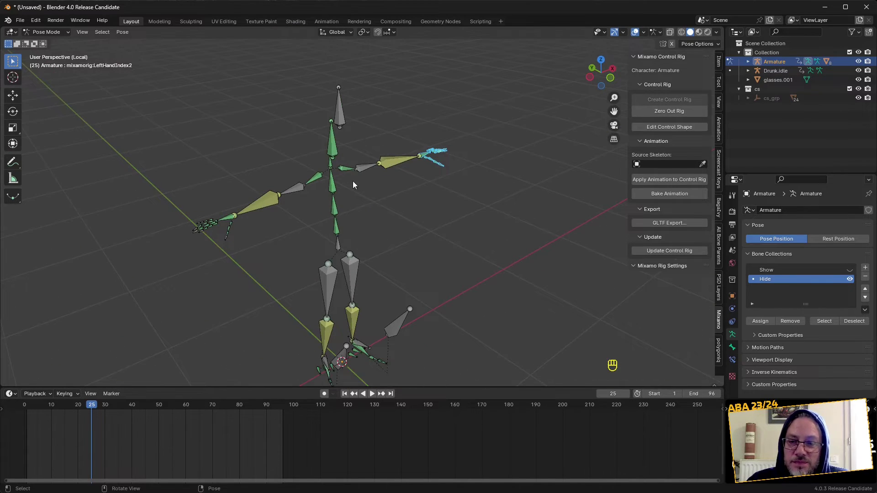
pyautogui.keyDown('shift'); pyautogui.moveTo(477, 244); pyautogui.dragTo(443, 227, button='middle'); pyautogui.keyUp('shift')
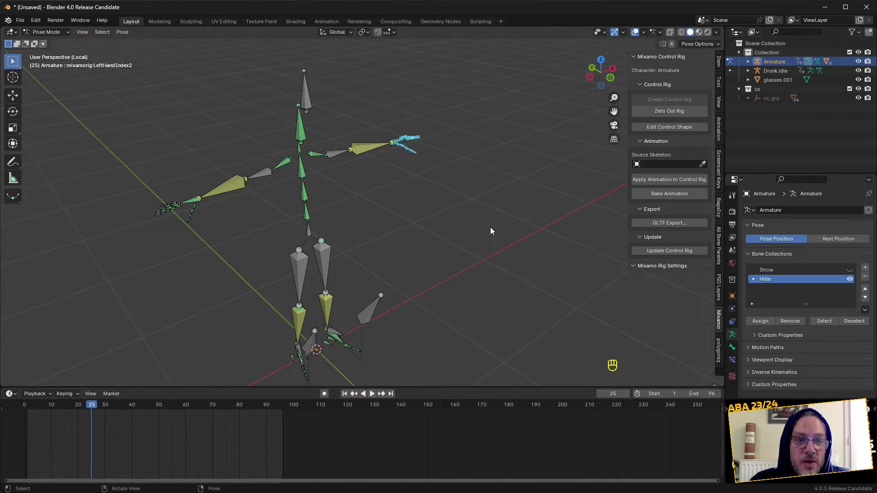
pyautogui.click(849, 271)
# - Deselect all bones, leave local view with Numpad /, and bring up the Save dialog
pyautogui.click(473, 278)
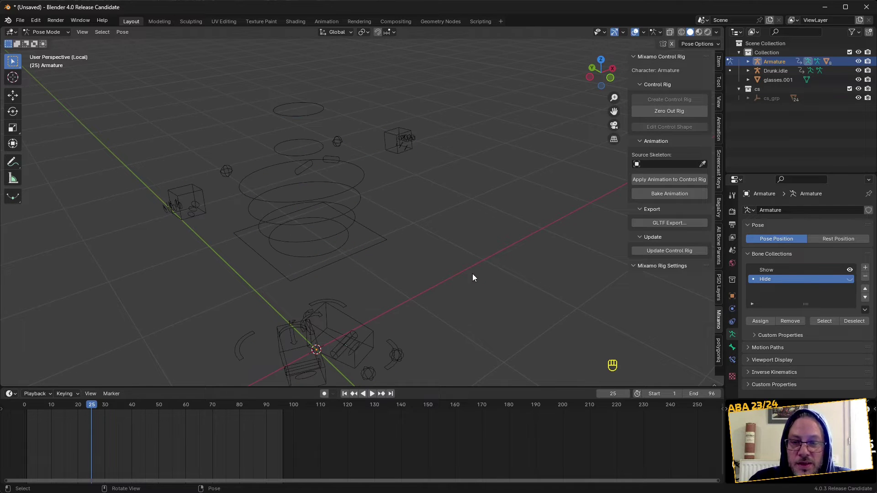
pyautogui.press('KP_Divide')
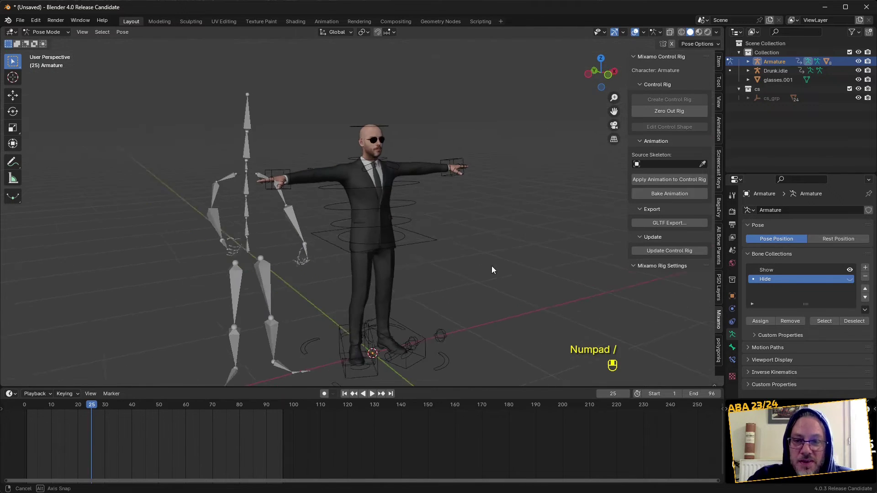
pyautogui.keyDown('shift'); pyautogui.moveTo(461, 287); pyautogui.dragTo(469, 250, button='middle'); pyautogui.keyUp('shift')
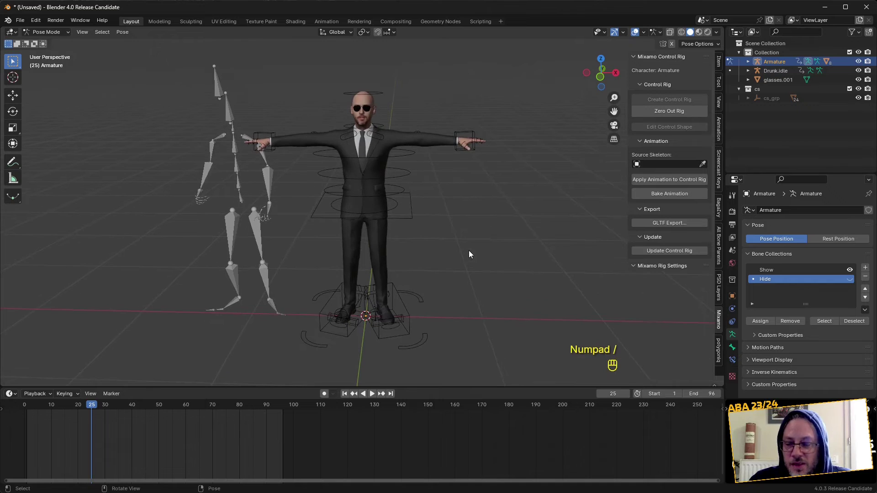
pyautogui.hotkey('ctrl', 's')
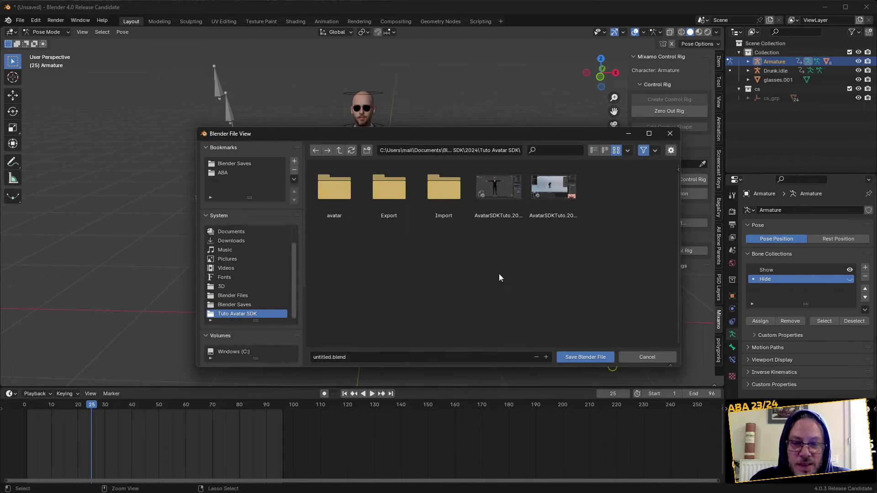
# - Save the scene as AvatarSDKTuto.2024.001.blend, then switch back to the Mixamo browser
pyautogui.click(495, 202)
pyautogui.click(363, 356)
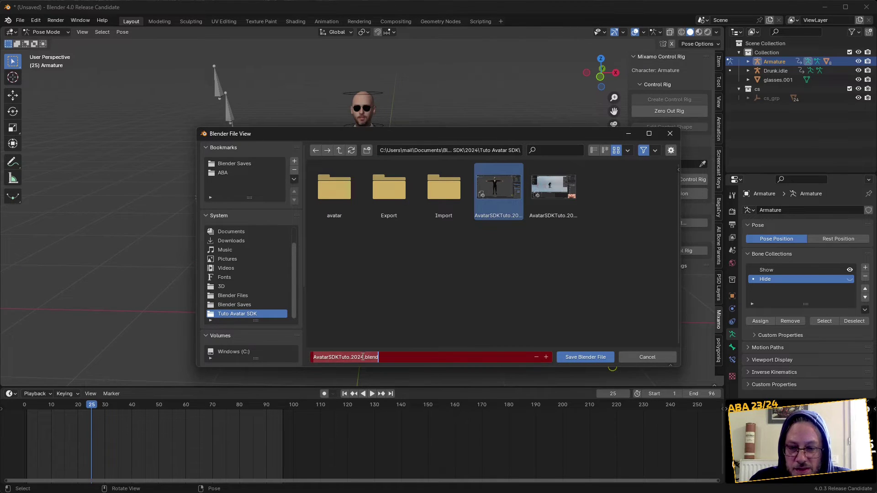
pyautogui.write('.')
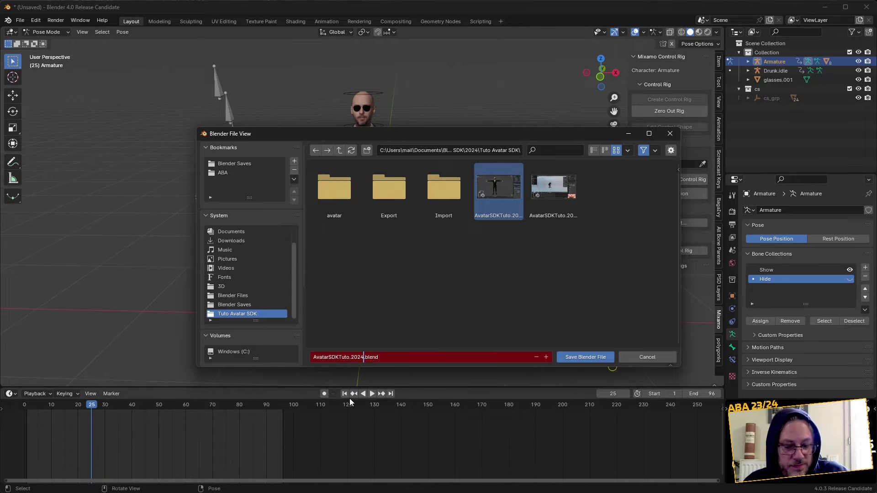
pyautogui.write('001.')
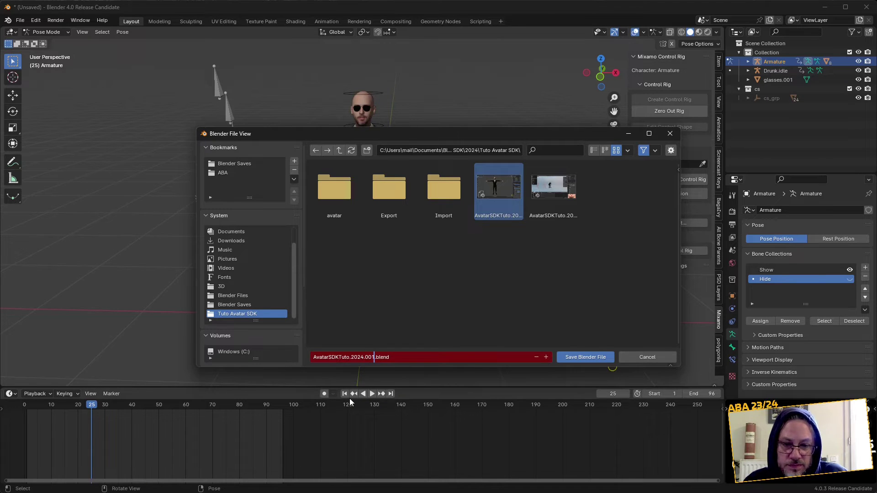
pyautogui.press('Return')
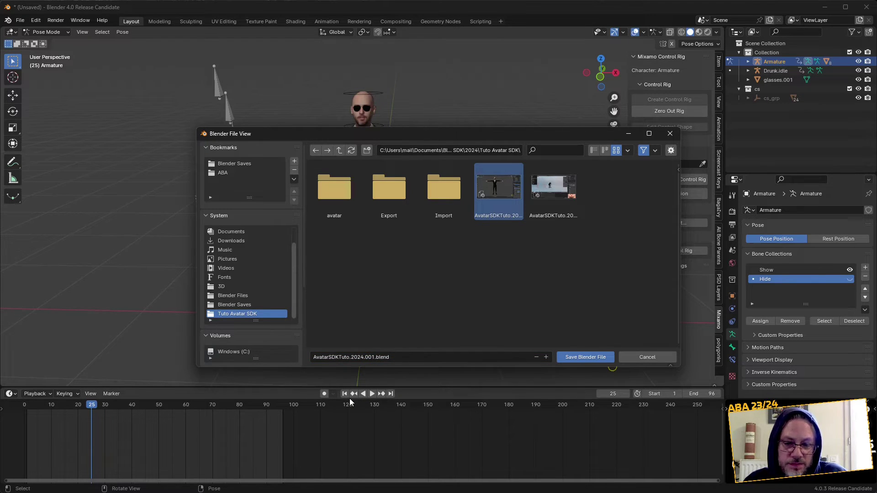
pyautogui.click(573, 358)
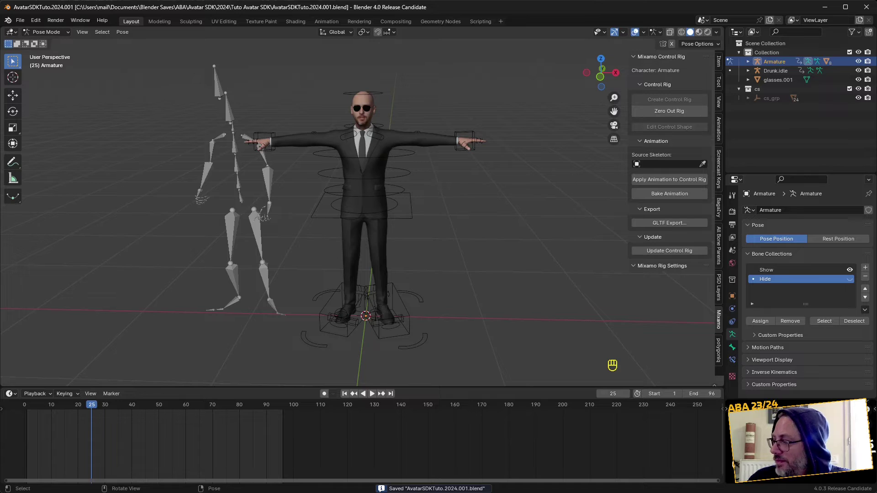
pyautogui.hotkey('alt', 'Tab')
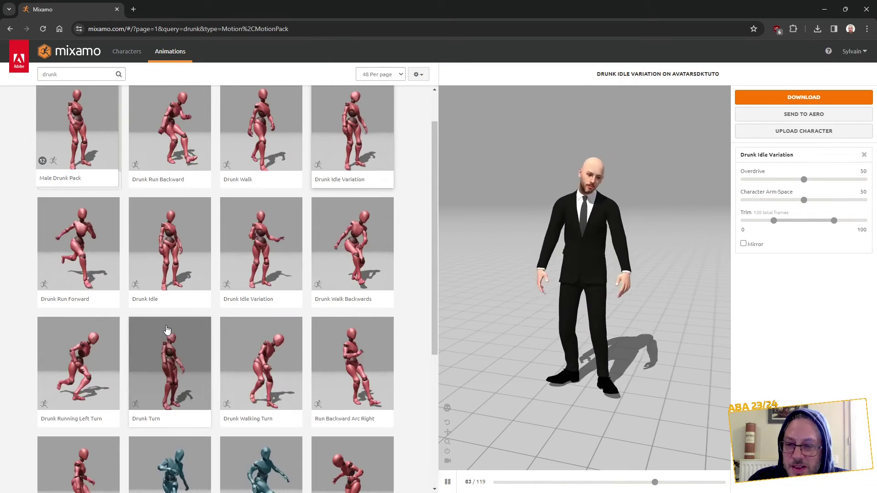
# - Search Mixamo for 'happy' animations, then clear the search
pyautogui.click(68, 74)
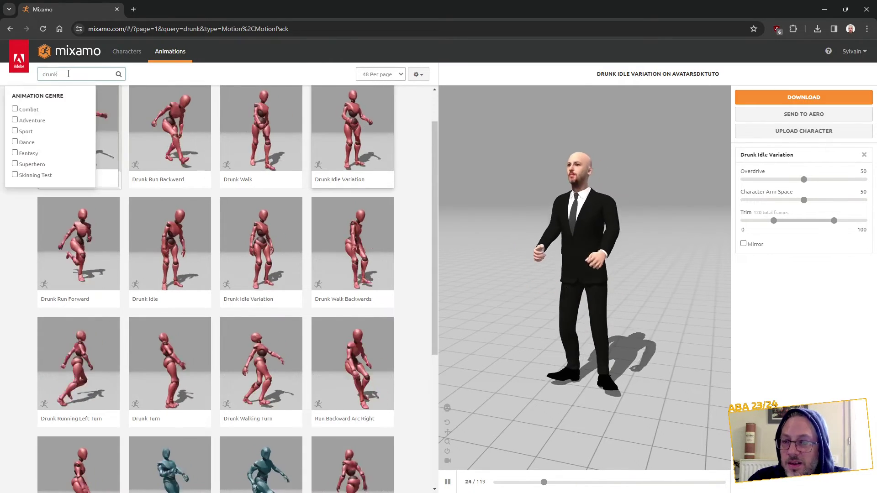
pyautogui.doubleClick(71, 73)
pyautogui.write('happy')
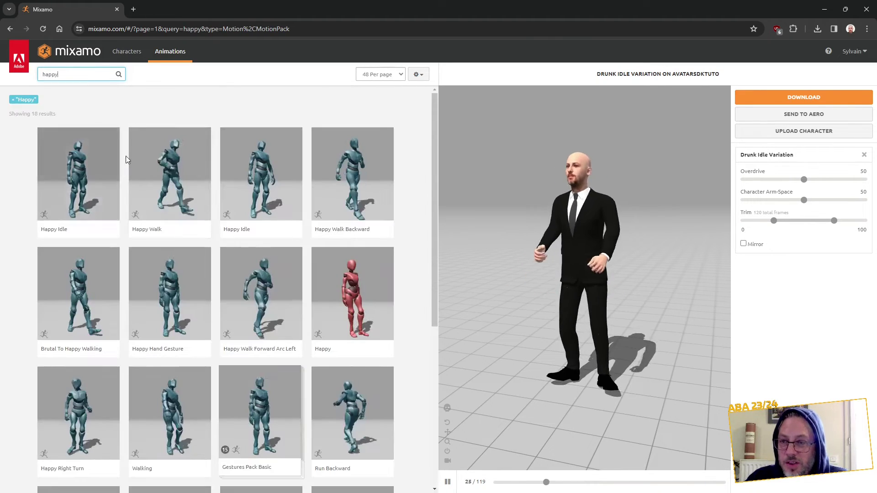
pyautogui.scroll(-5, 179, 169)
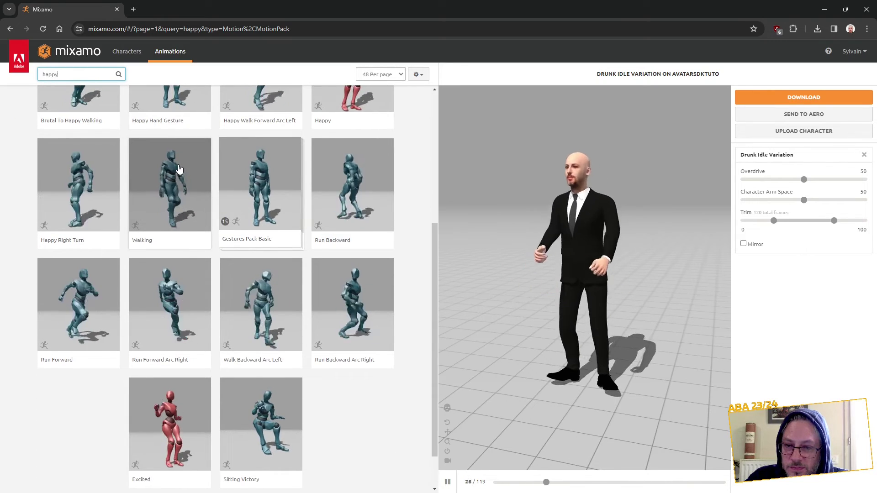
pyautogui.scroll(2, 180, 169)
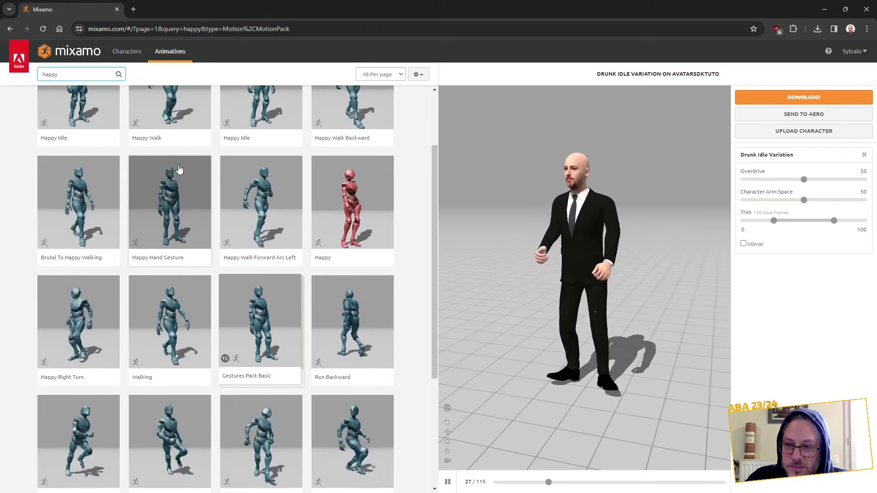
pyautogui.scroll(3, 179, 169)
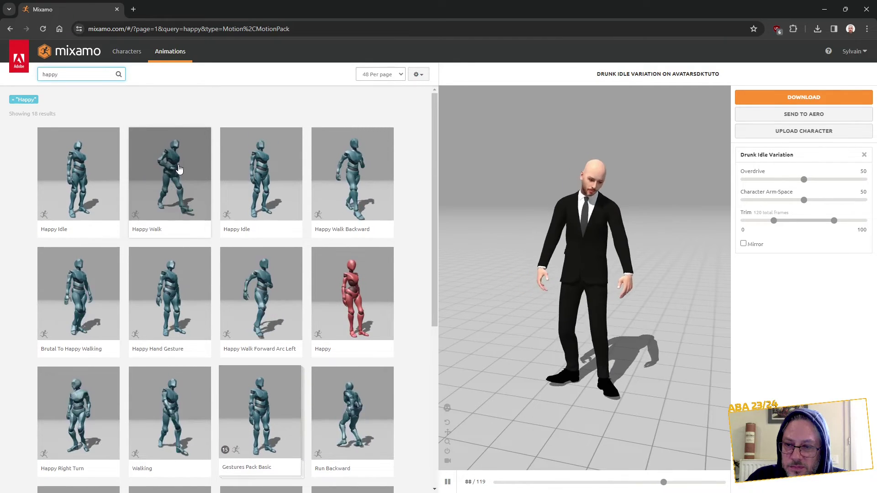
pyautogui.doubleClick(60, 74)
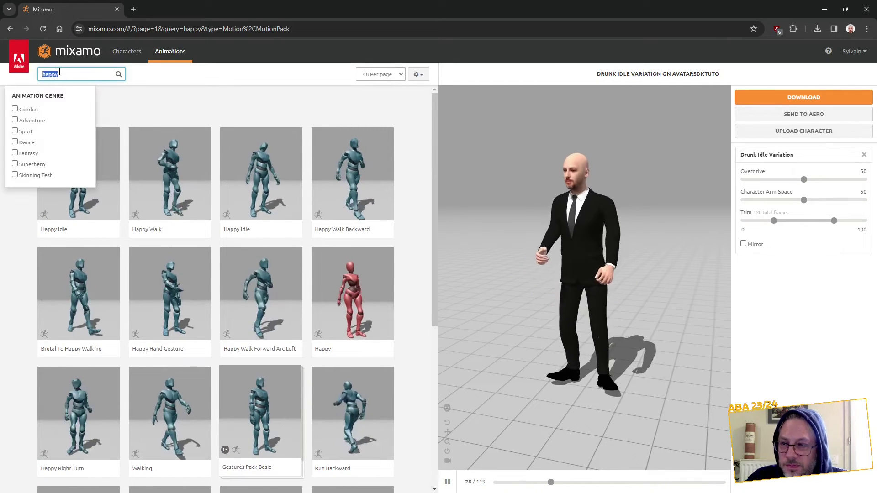
pyautogui.press('BackSpace')
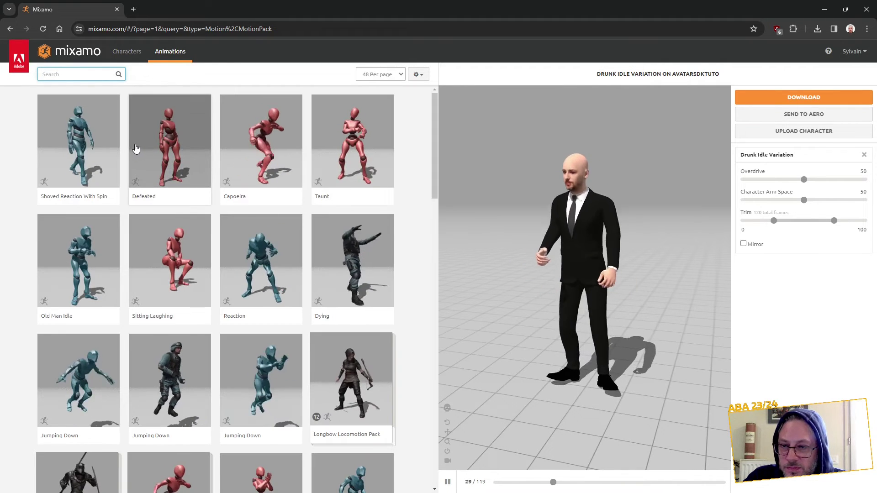
# - Browse all animations, preview Fall Flat, and move to the second page
pyautogui.scroll(-2, 135, 152)
pyautogui.scroll(-6, 135, 153)
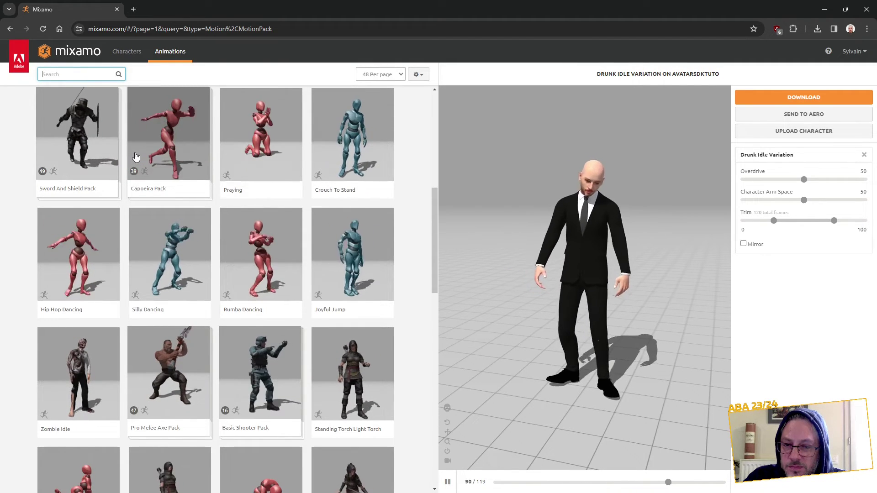
pyautogui.scroll(-6, 136, 156)
pyautogui.scroll(-10, 135, 158)
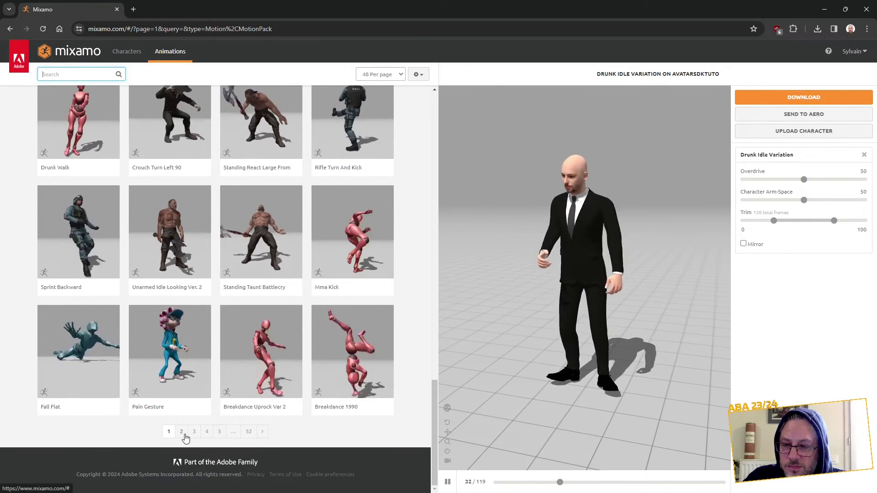
pyautogui.click(76, 330)
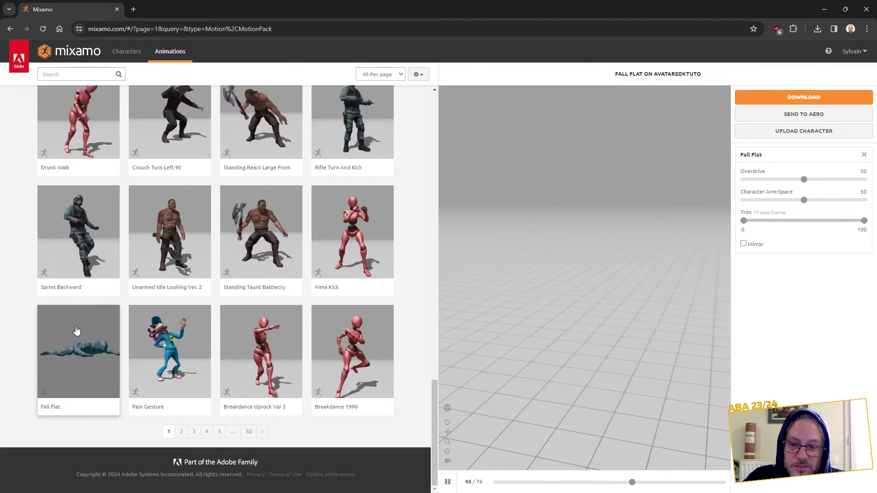
pyautogui.click(182, 432)
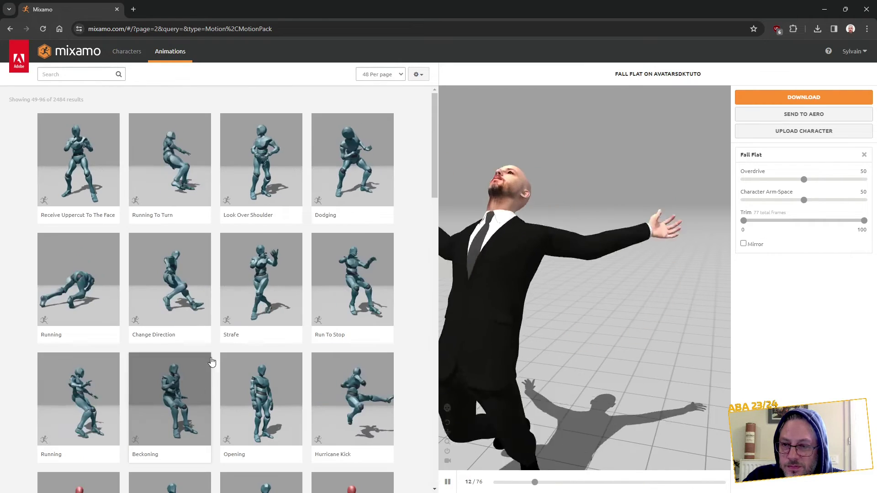
pyautogui.scroll(-8, 250, 320)
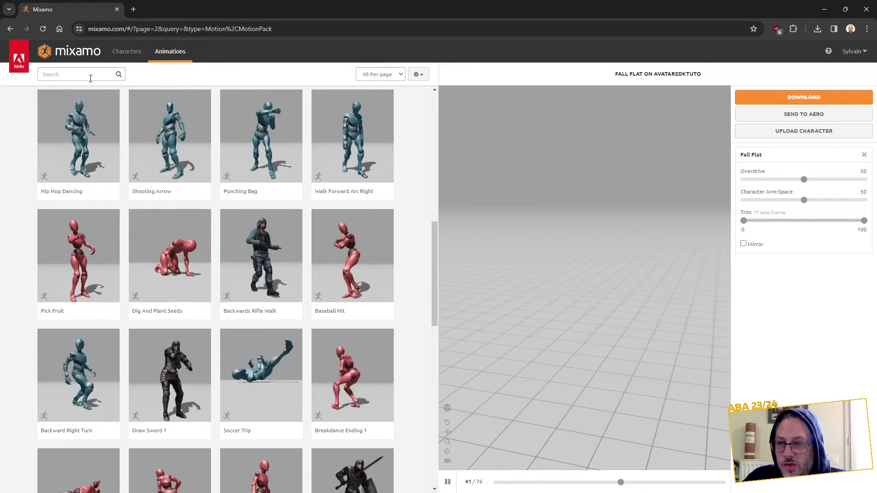
# - Search 'drunk' and preview Drunk Idle Variation, then Drunk Idle, on the avatar
pyautogui.click(89, 76)
pyautogui.write('drunk')
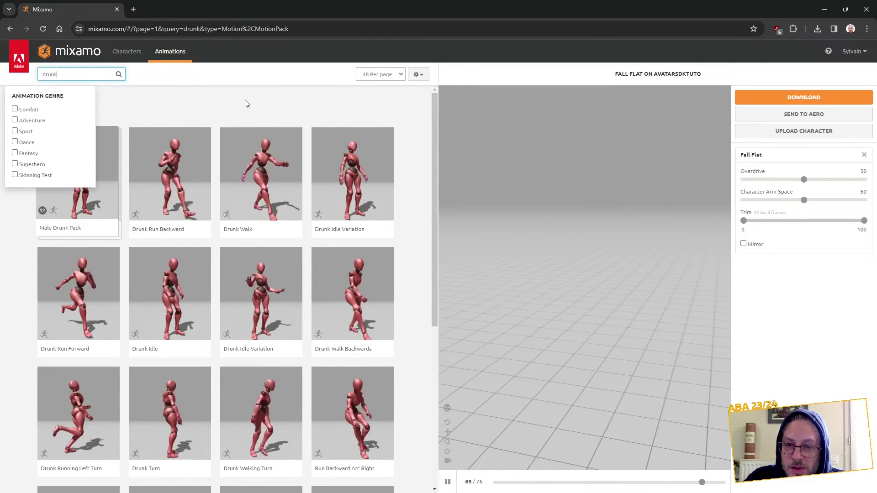
pyautogui.click(334, 192)
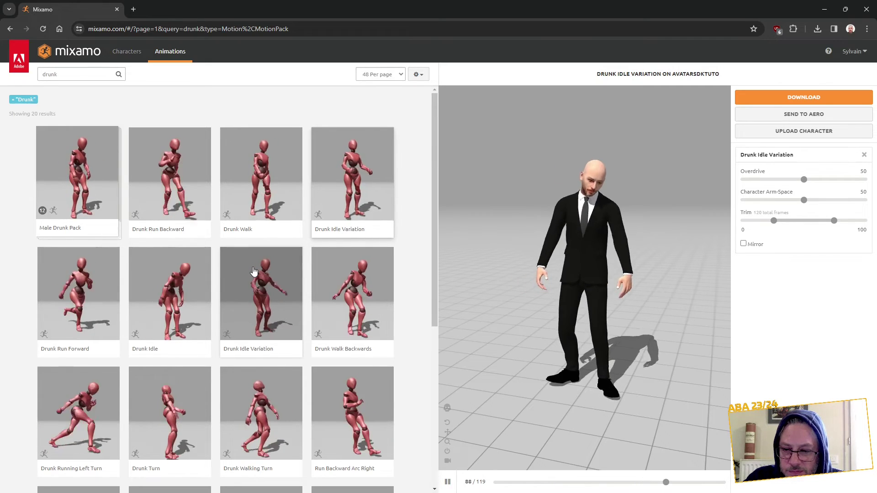
pyautogui.click(178, 317)
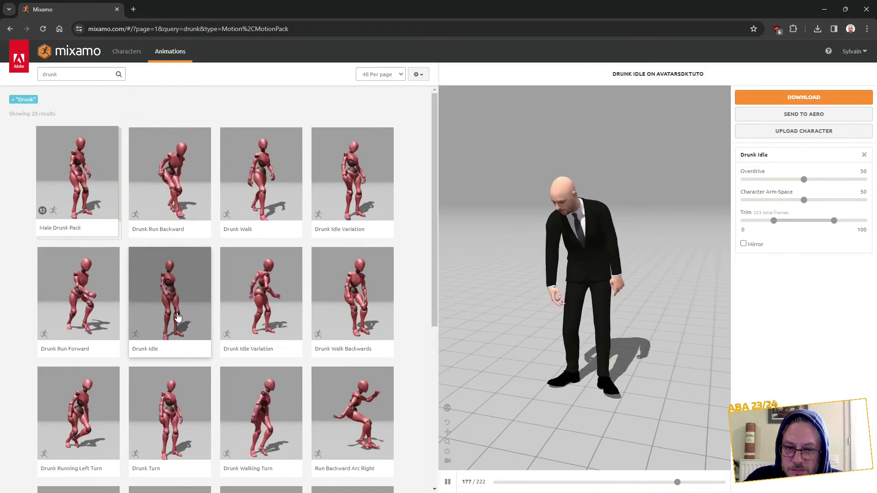
# - Download Drunk Idle as an FBX Without Skin at 24 fps, then switch to File Explorer
pyautogui.click(803, 95)
pyautogui.click(472, 136)
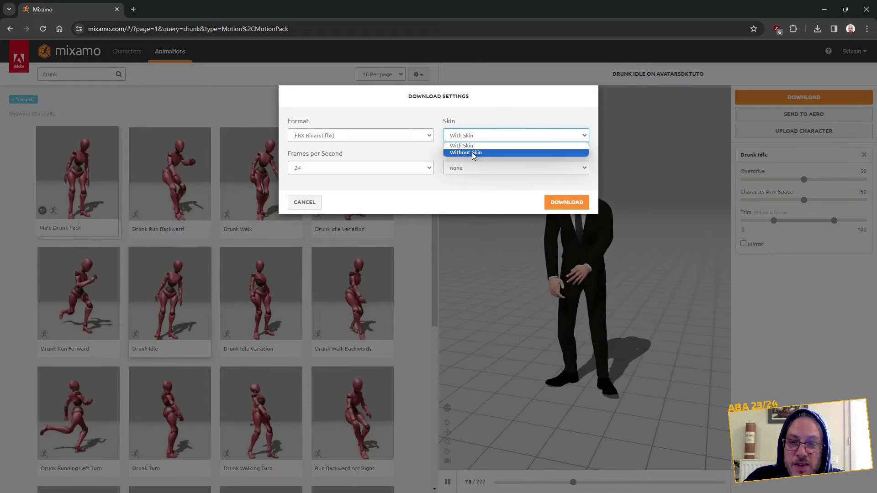
pyautogui.click(472, 152)
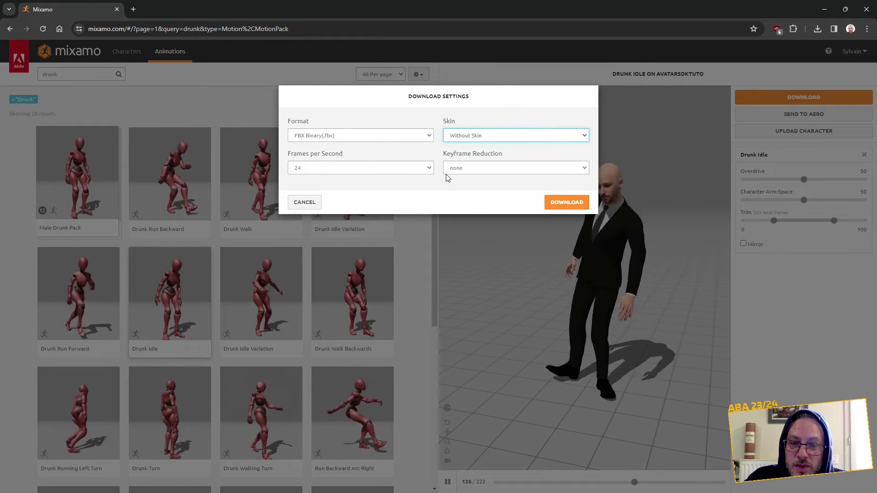
pyautogui.click(565, 206)
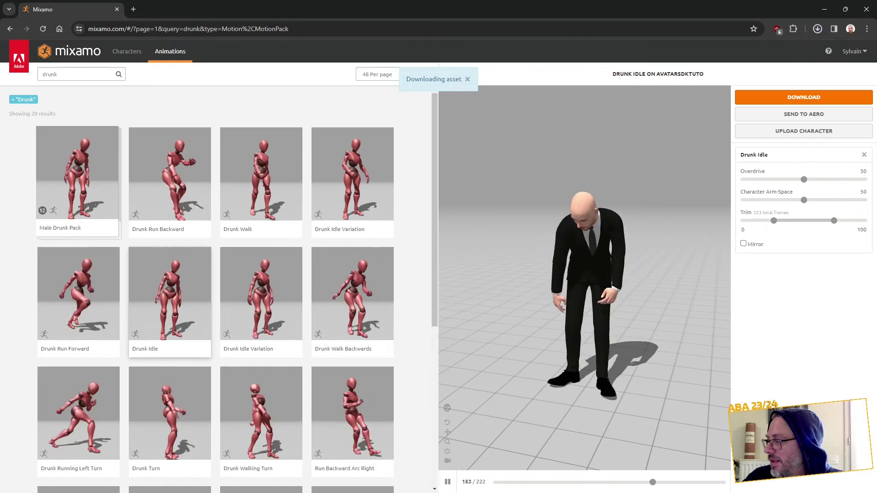
pyautogui.hotkey('alt', 'Tab')
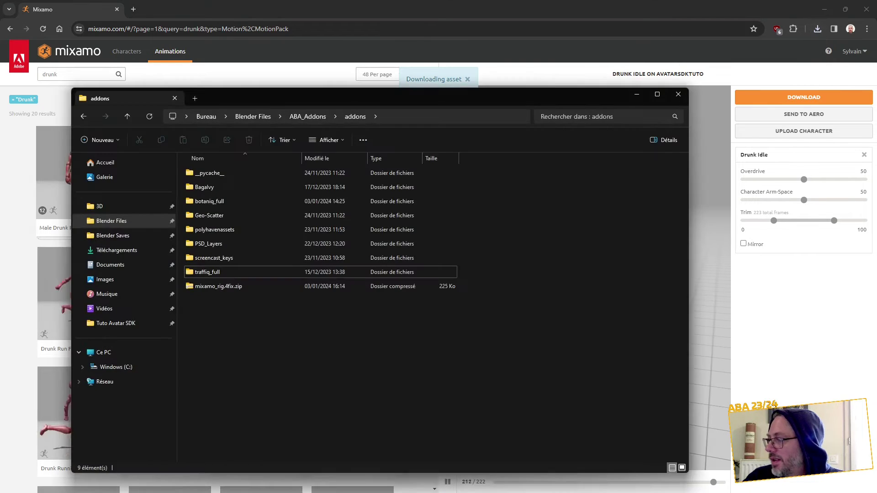
# - Copy Drunk Idle.fbx from the Downloads folder
pyautogui.click(124, 250)
pyautogui.click(224, 173)
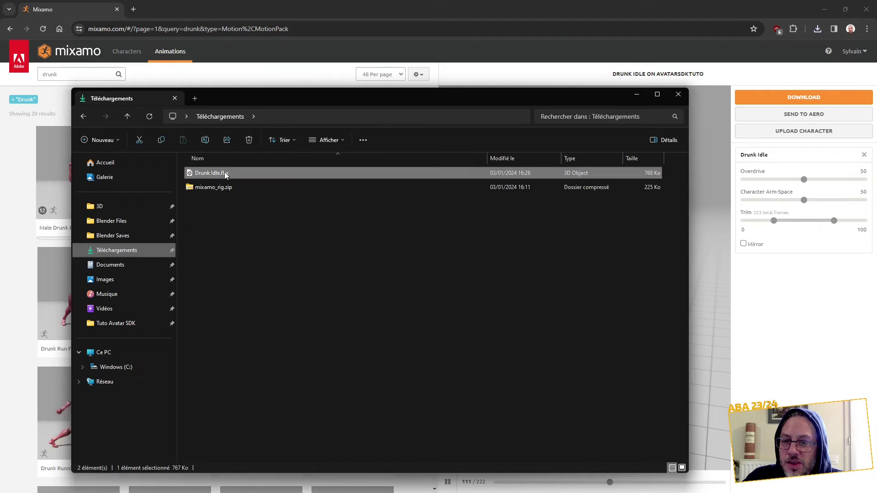
pyautogui.rightClick(231, 174)
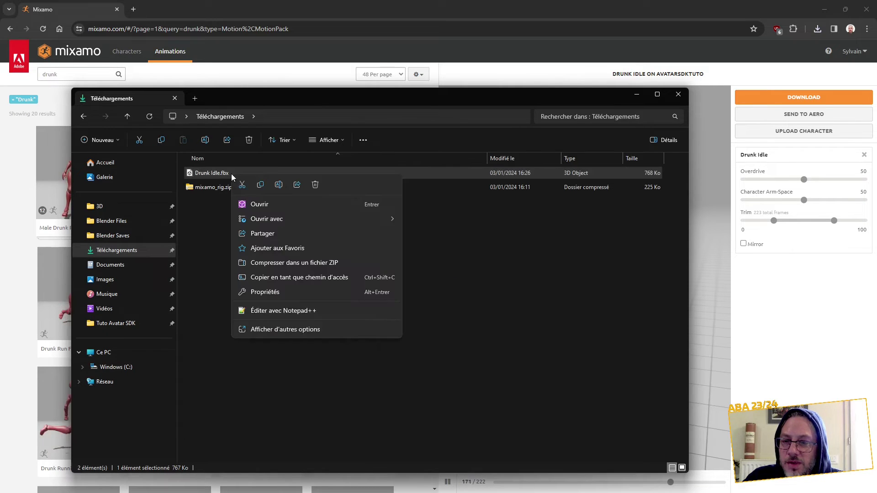
pyautogui.click(242, 185)
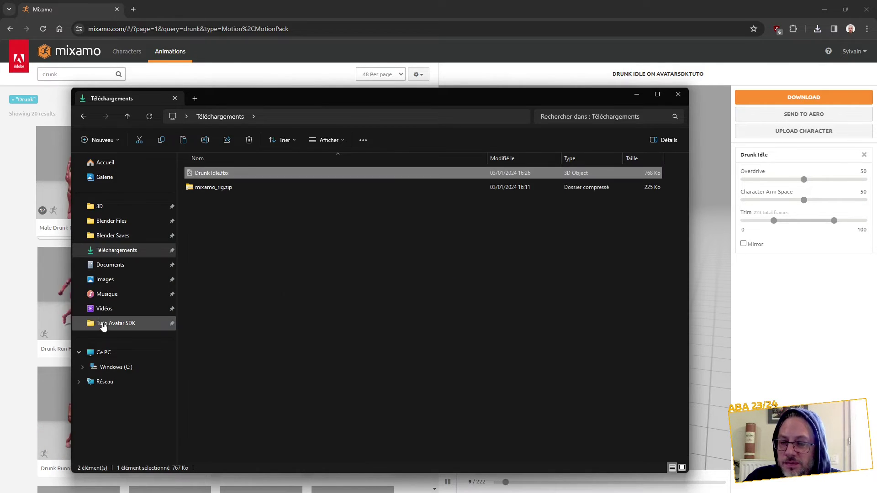
# - Paste Drunk Idle.fbx into the Tuto Avatar SDK Import folder and minimize Explorer
pyautogui.click(110, 323)
pyautogui.doubleClick(213, 201)
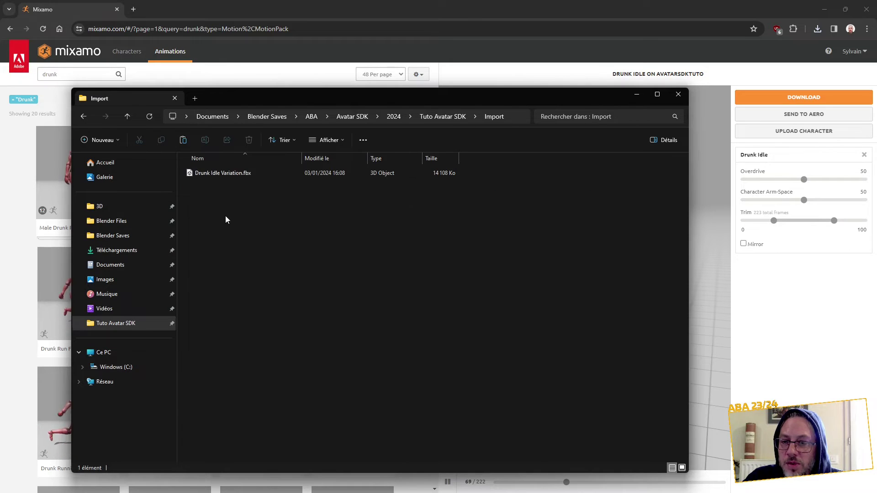
pyautogui.rightClick(226, 216)
pyautogui.click(234, 232)
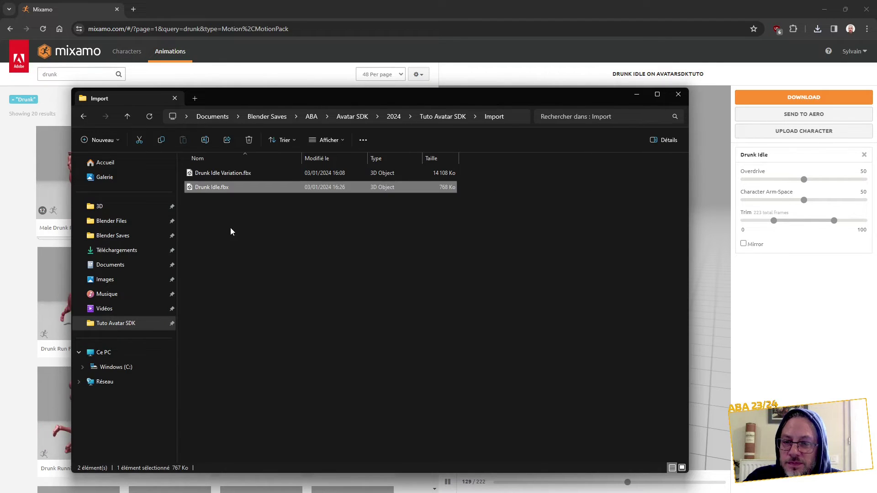
pyautogui.click(297, 196)
pyautogui.click(636, 96)
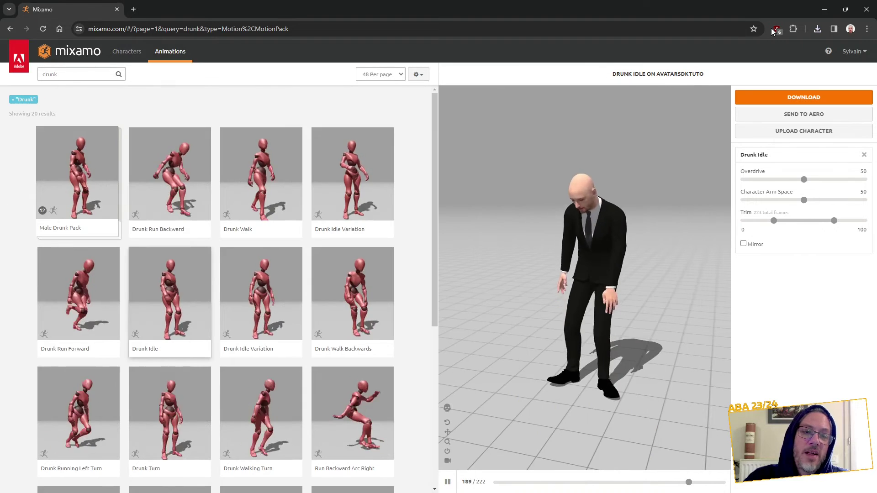
# - Import Drunk Idle Variation.fbx into Blender, then undo that import
pyautogui.click(825, 10)
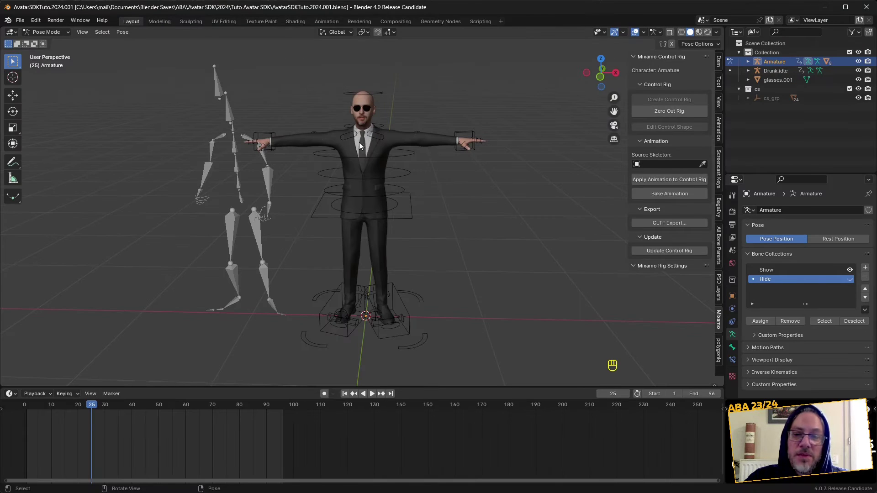
pyautogui.click(20, 21)
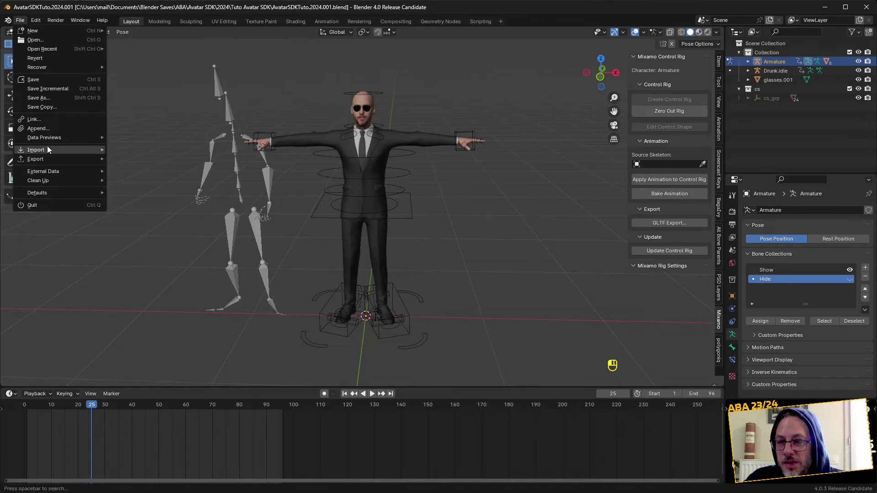
pyautogui.moveTo(48, 149)
pyautogui.click(159, 240)
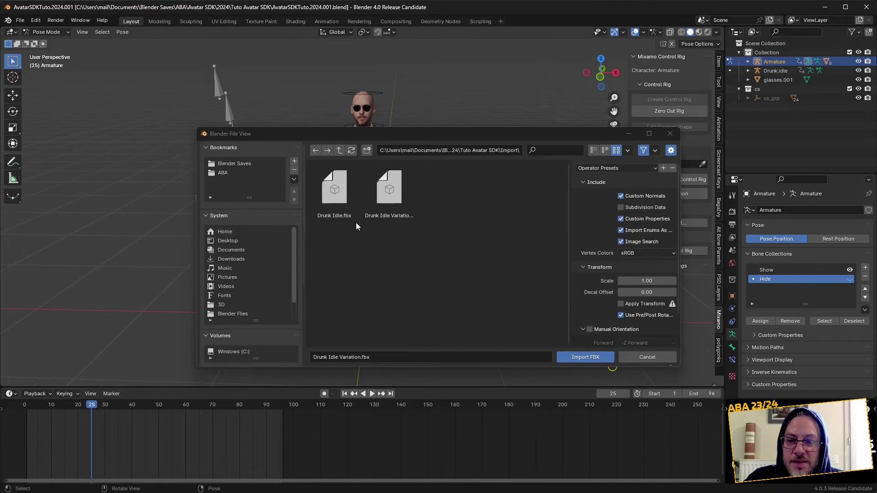
pyautogui.click(388, 185)
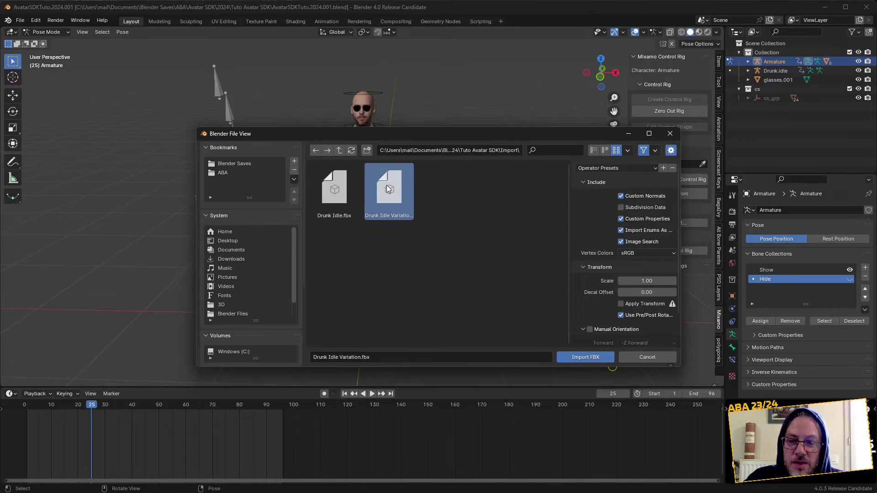
pyautogui.click(584, 357)
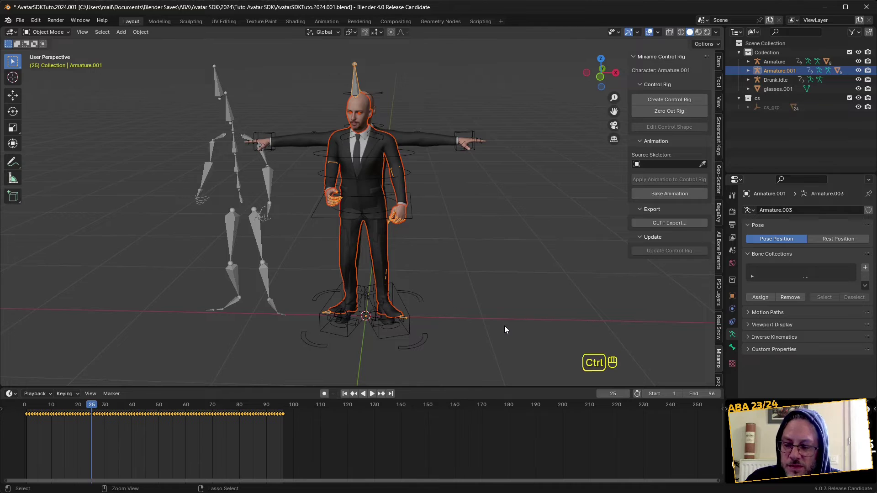
pyautogui.hotkey('ctrl', 'z')
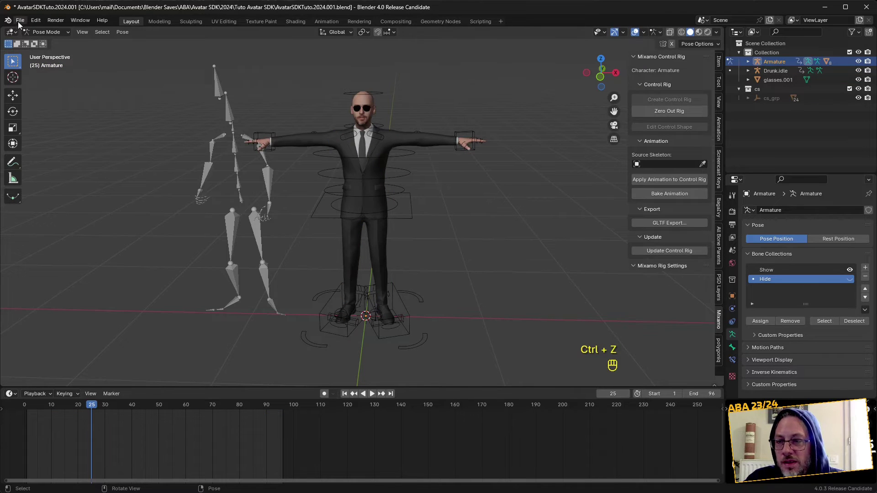
# - Import Drunk Idle.fbx as an FBX instead
pyautogui.click(20, 21)
pyautogui.moveTo(66, 150)
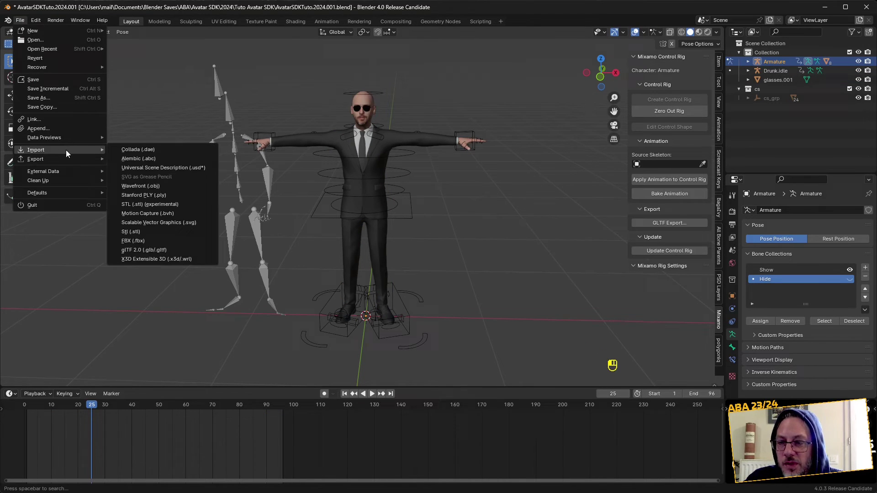
pyautogui.click(160, 243)
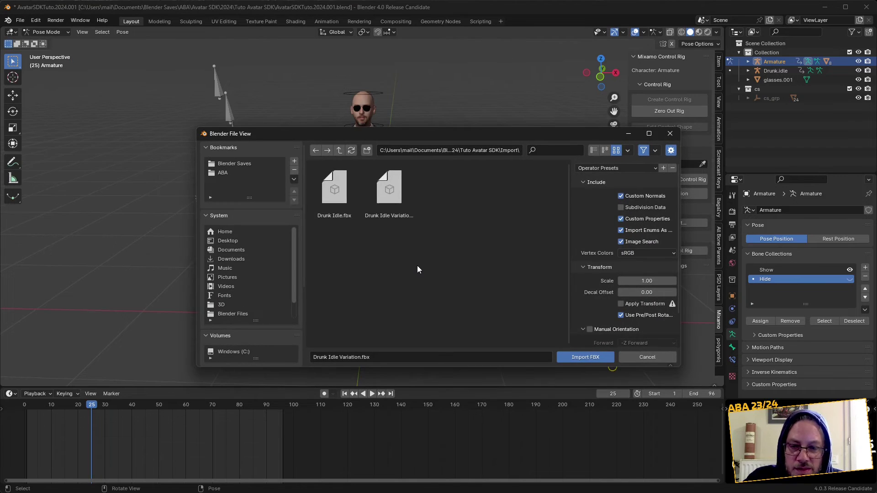
pyautogui.click(335, 189)
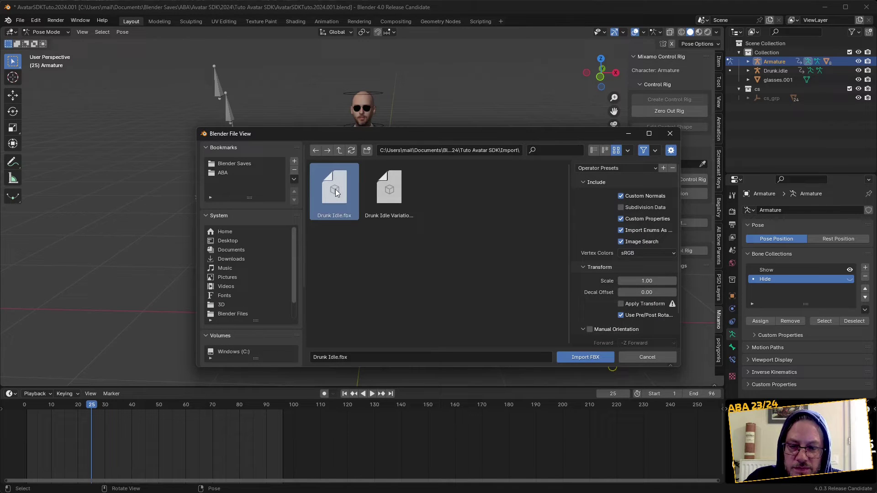
pyautogui.click(594, 150)
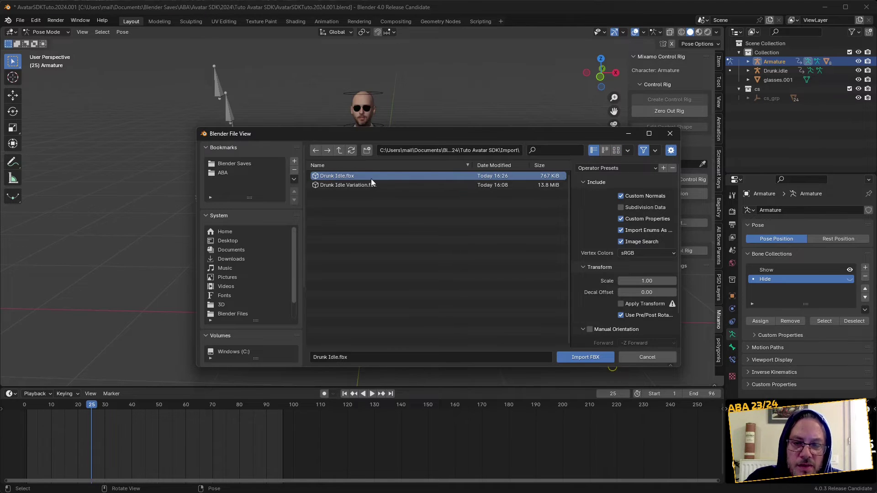
pyautogui.click(581, 354)
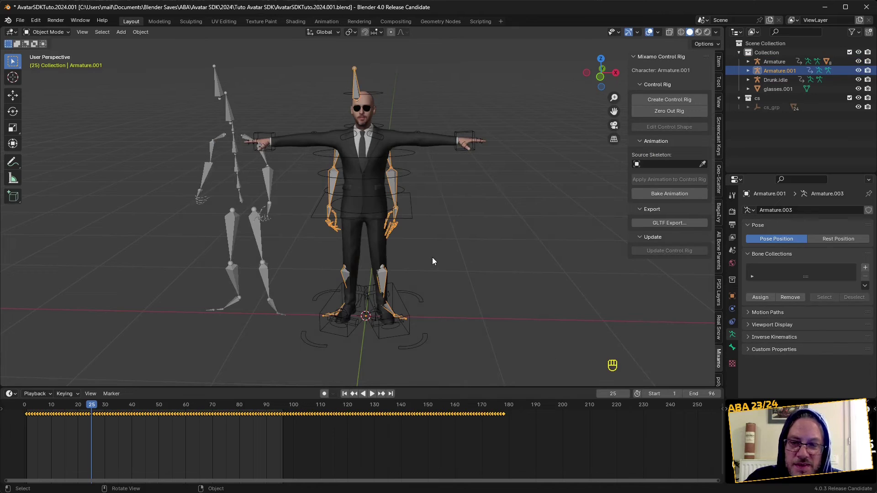
# - Move the new Armature.001 skeleton left along X with the Move tool
pyautogui.scroll(-1, 423, 250)
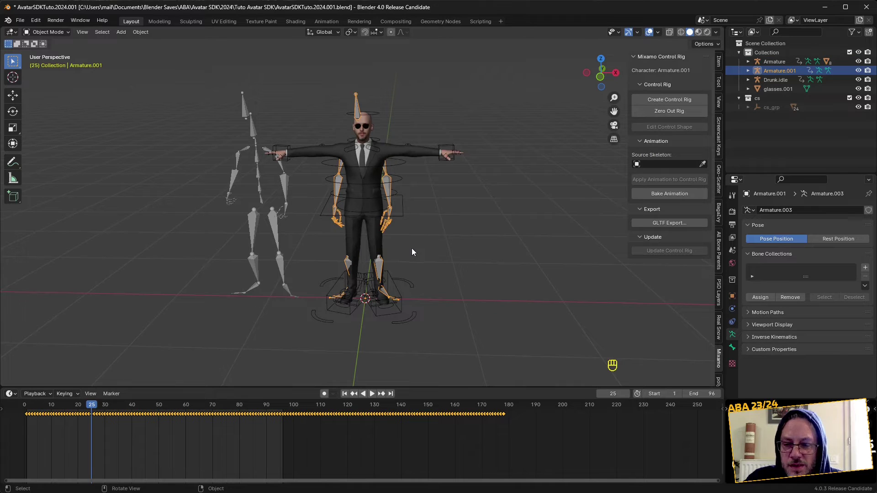
pyautogui.click(13, 95)
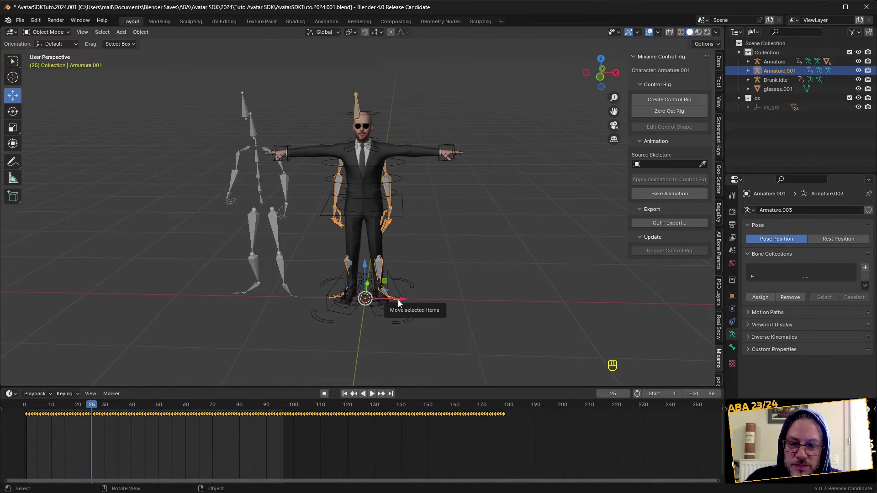
pyautogui.moveTo(395, 303); pyautogui.dragTo(207, 302)
pyautogui.click(269, 326)
# - Shift both imported skeletons another 1 m left on X, then play and stop the animation
pyautogui.moveTo(270, 327); pyautogui.dragTo(287, 250, button='middle')
pyautogui.click(287, 250)
pyautogui.keyDown('shift'); pyautogui.click(219, 257); pyautogui.keyUp('shift')
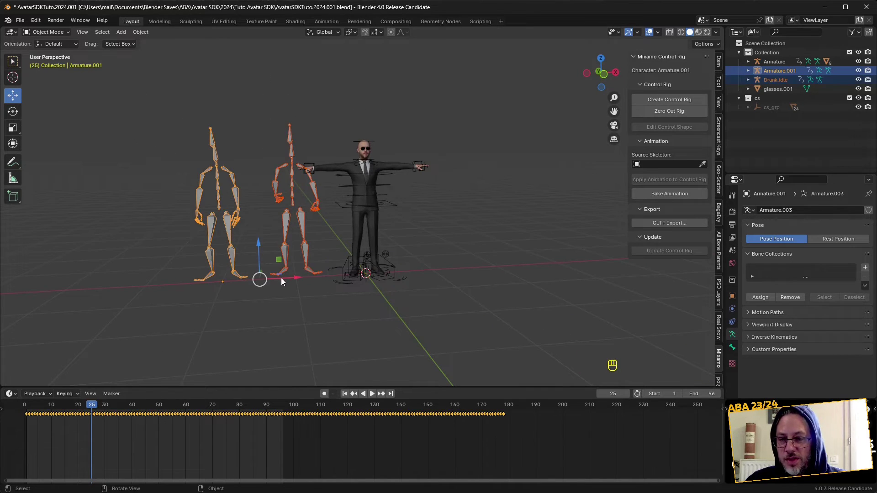
pyautogui.keyDown('ctrl'); pyautogui.moveTo(281, 278); pyautogui.dragTo(260, 300); pyautogui.keyUp('ctrl')
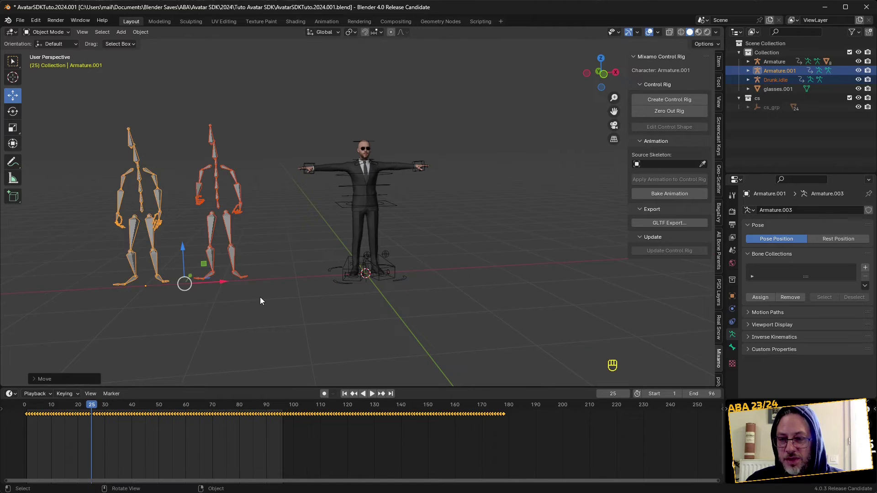
pyautogui.click(262, 300)
pyautogui.keyDown('shift'); pyautogui.moveTo(252, 321); pyautogui.dragTo(387, 239, button='middle'); pyautogui.keyUp('shift')
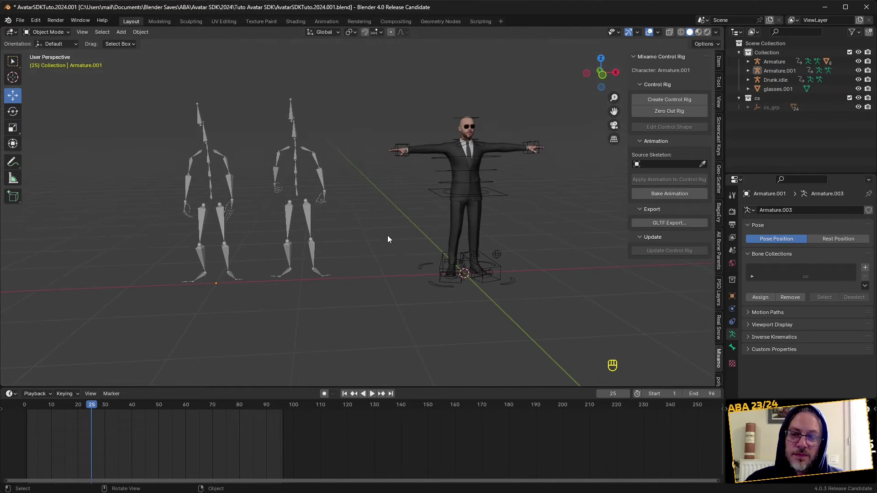
pyautogui.press('space')
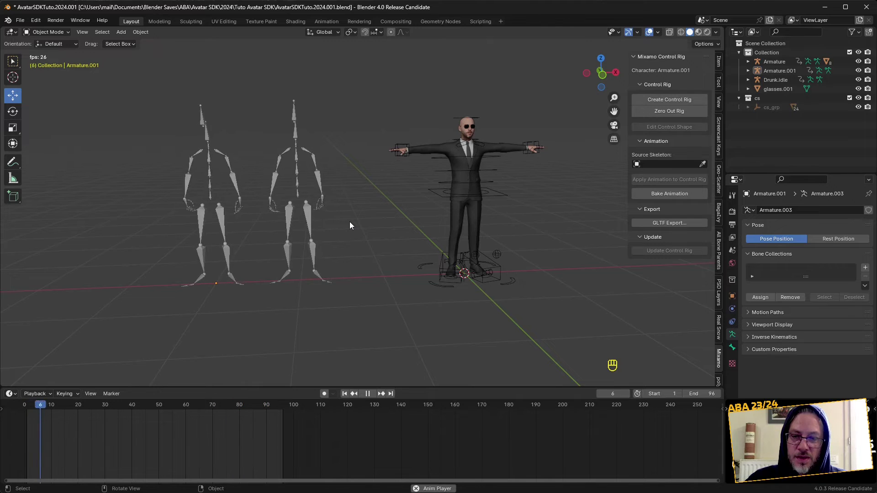
pyautogui.press('space')
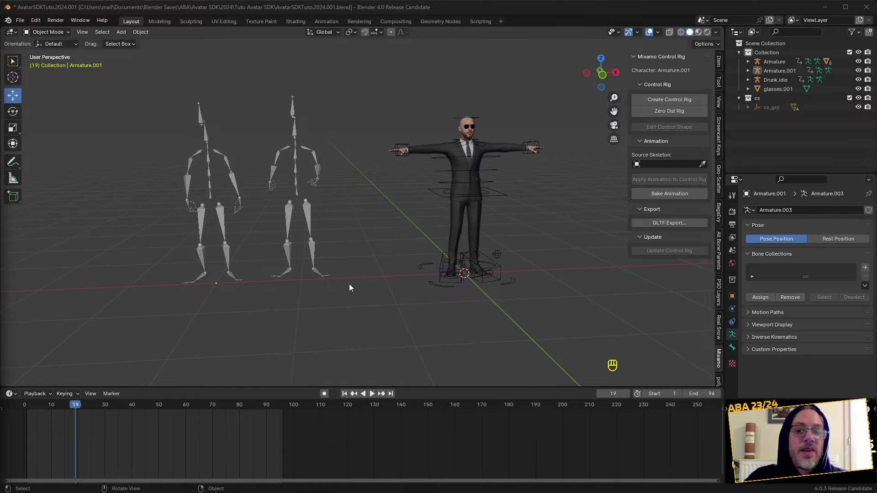
# - Enlarge the 3D view and split it into two side-by-side viewports
pyautogui.moveTo(179, 389); pyautogui.dragTo(215, 417)
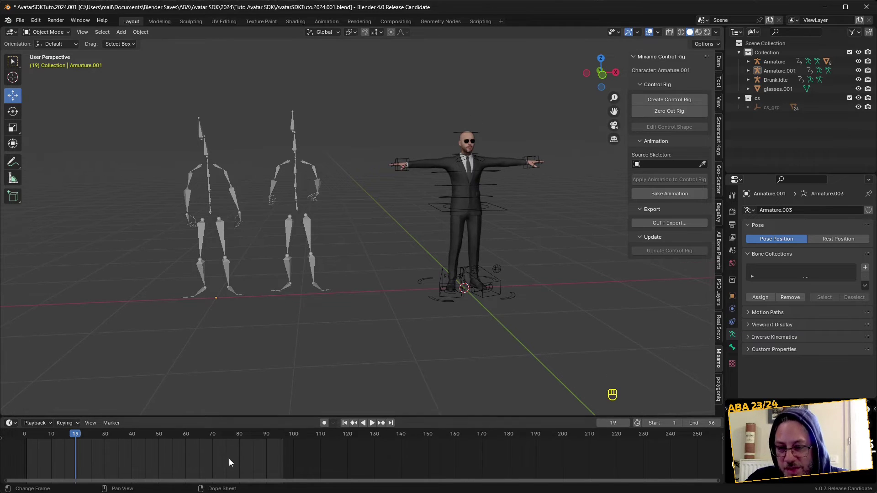
pyautogui.moveTo(228, 459); pyautogui.dragTo(471, 436, button='middle')
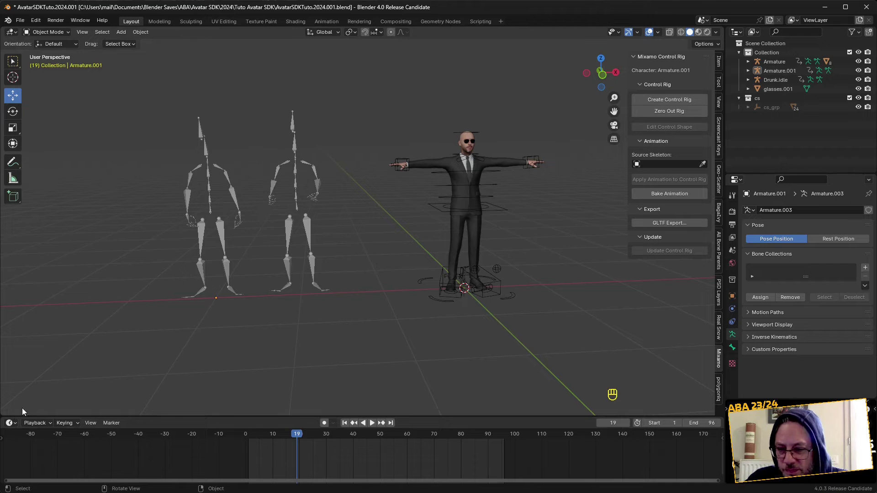
pyautogui.moveTo(2, 410); pyautogui.dragTo(335, 274)
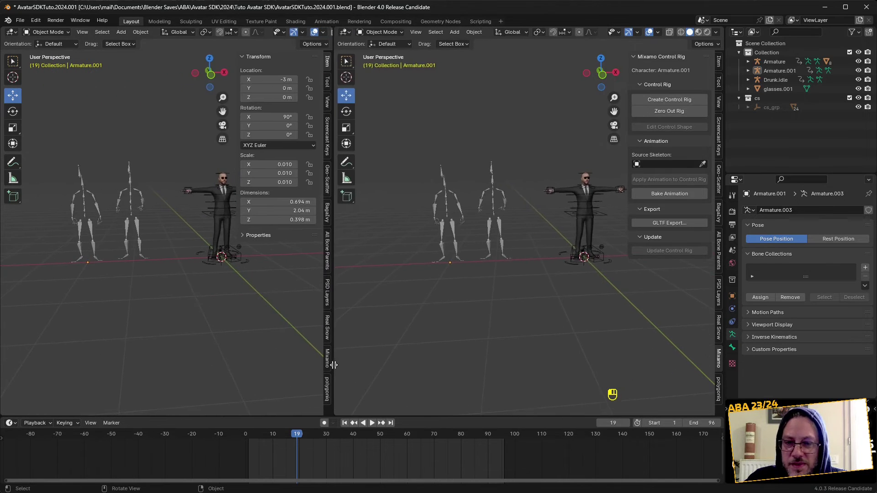
# - Rename Drunk.idle's armature data to Idle.001
pyautogui.moveTo(421, 146); pyautogui.dragTo(521, 289)
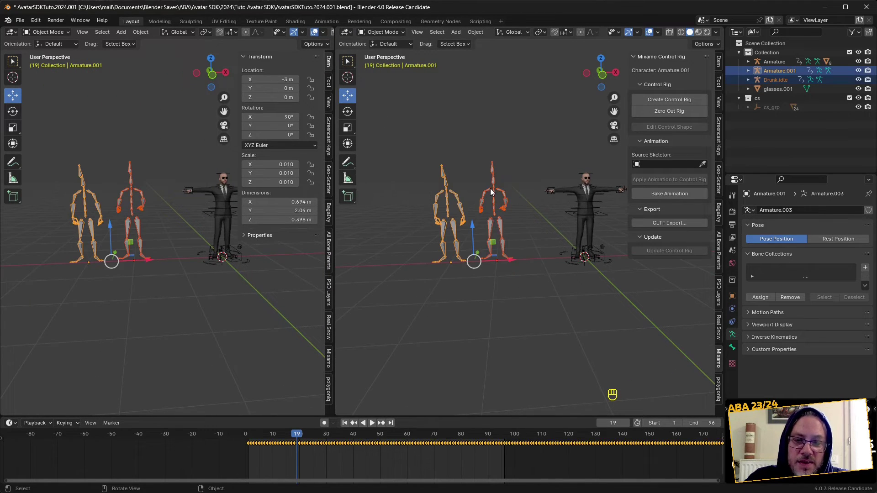
pyautogui.click(490, 188)
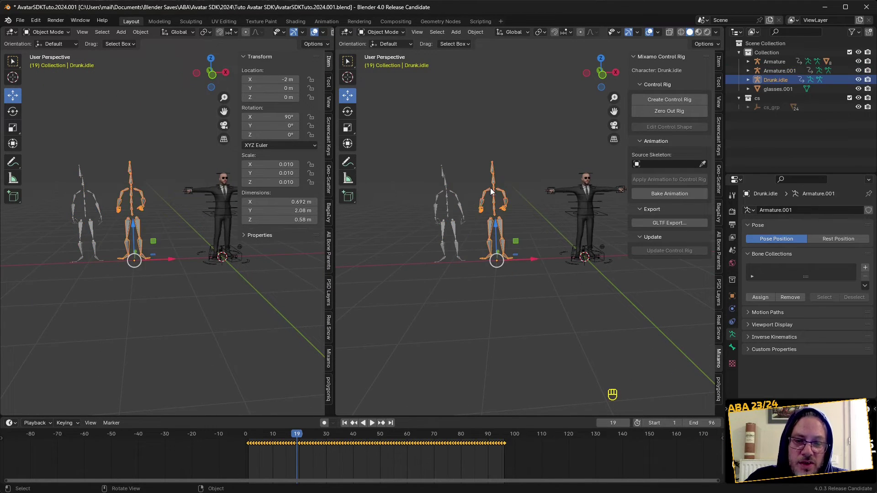
pyautogui.click(448, 193)
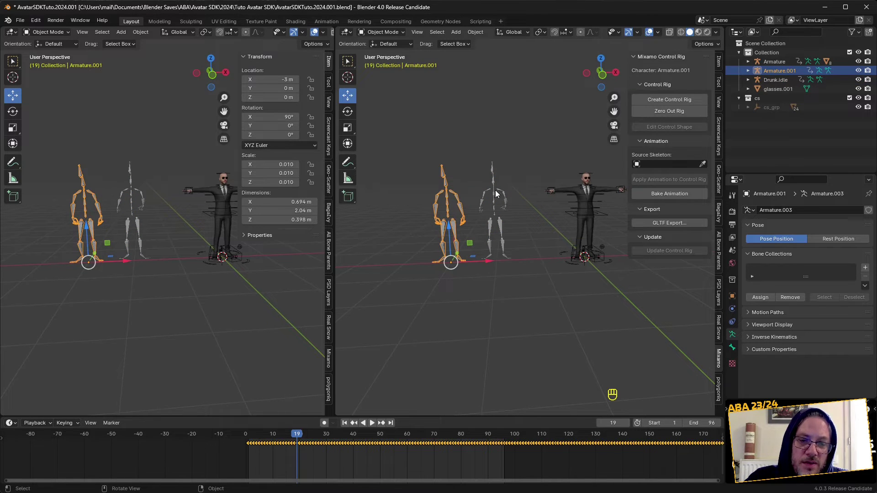
pyautogui.click(493, 194)
pyautogui.click(794, 208)
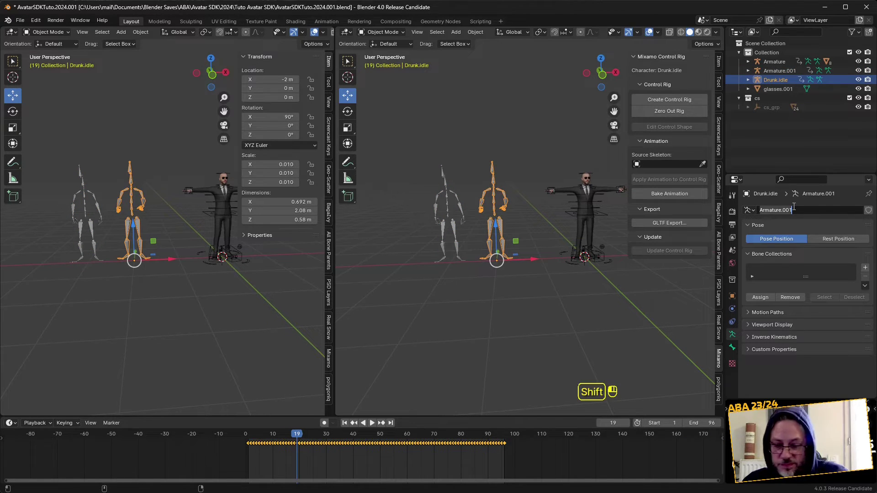
pyautogui.write('Idle')
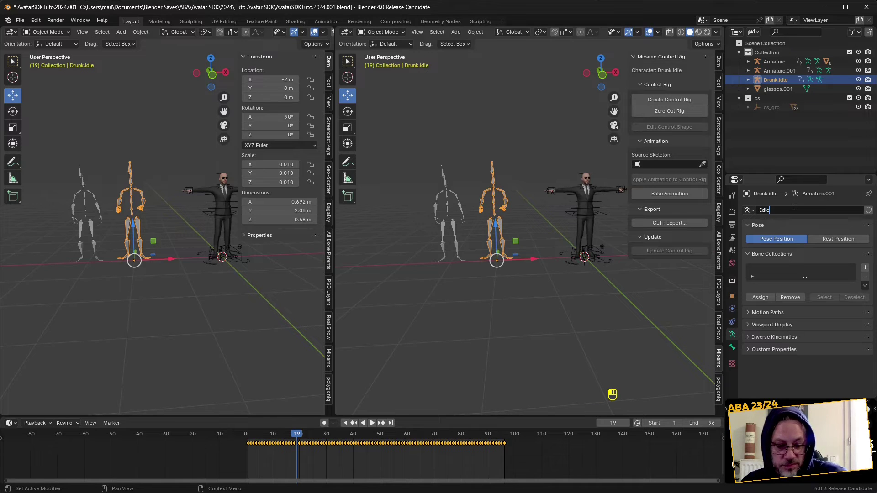
pyautogui.write('.001')
pyautogui.press('Return')
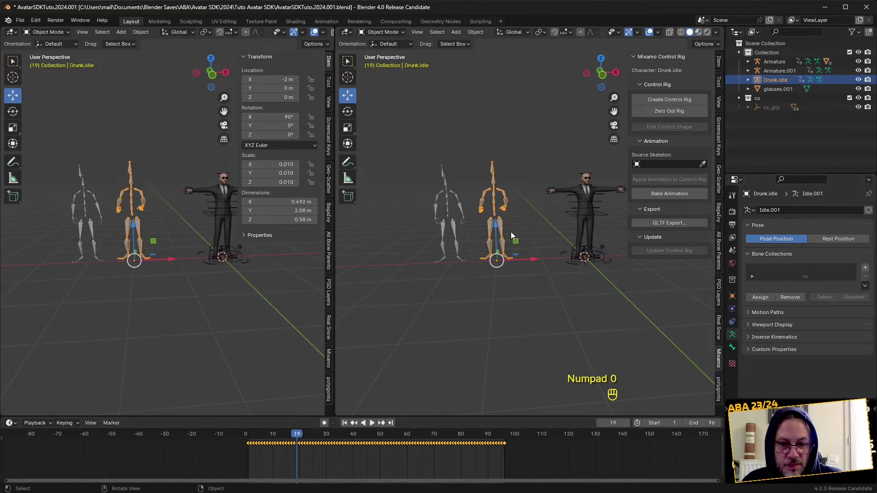
# - Rename Armature.001's armature data to Idle.002
pyautogui.click(450, 210)
pyautogui.click(809, 210)
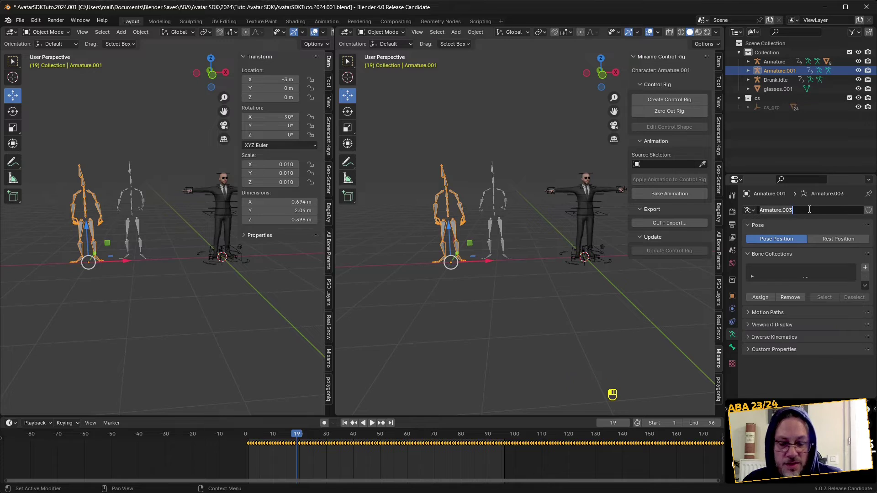
pyautogui.write('Idle.')
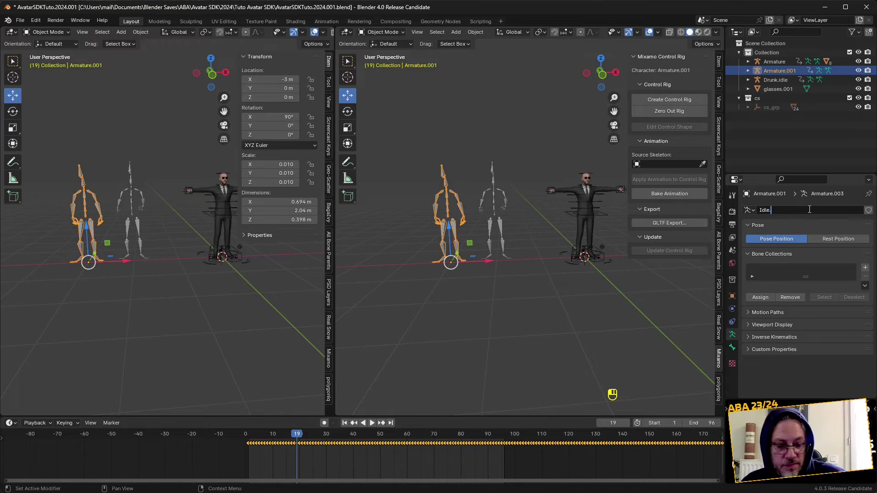
pyautogui.write('002')
pyautogui.press('Return')
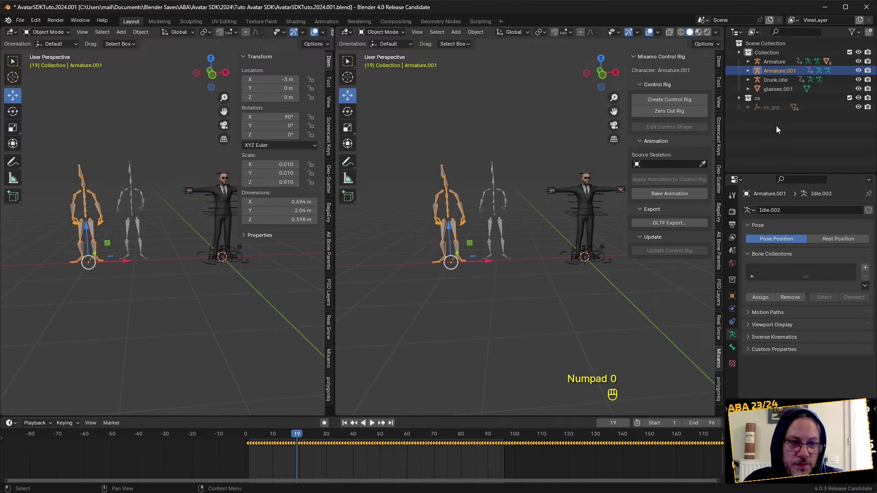
# - Add a new collection in the Outliner and name it Idle
pyautogui.rightClick(766, 132)
pyautogui.click(766, 133)
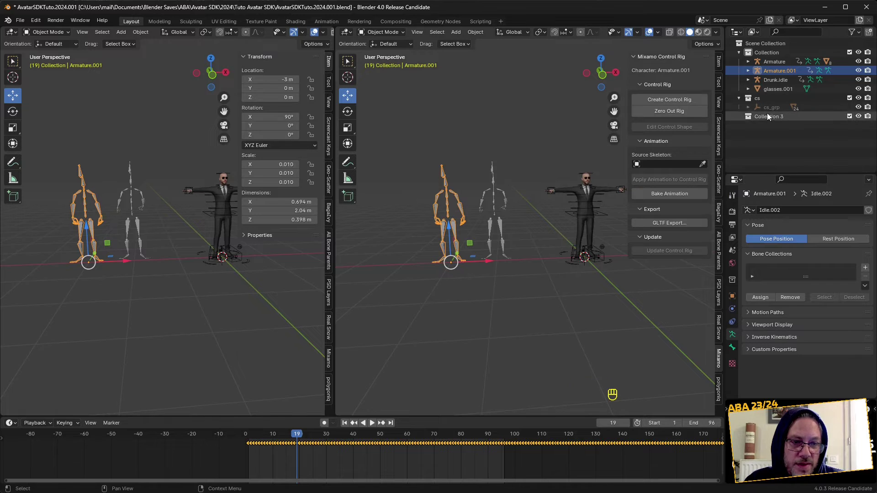
pyautogui.doubleClick(769, 117)
pyautogui.write('Idle')
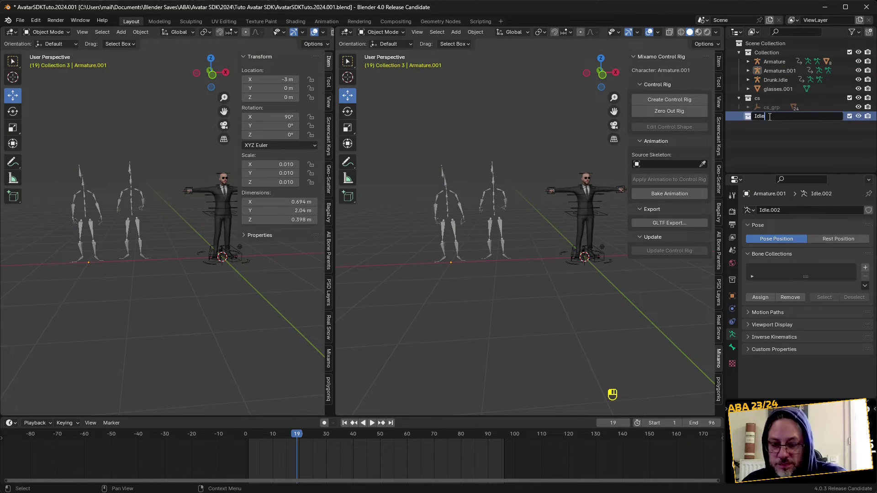
pyautogui.press('Return')
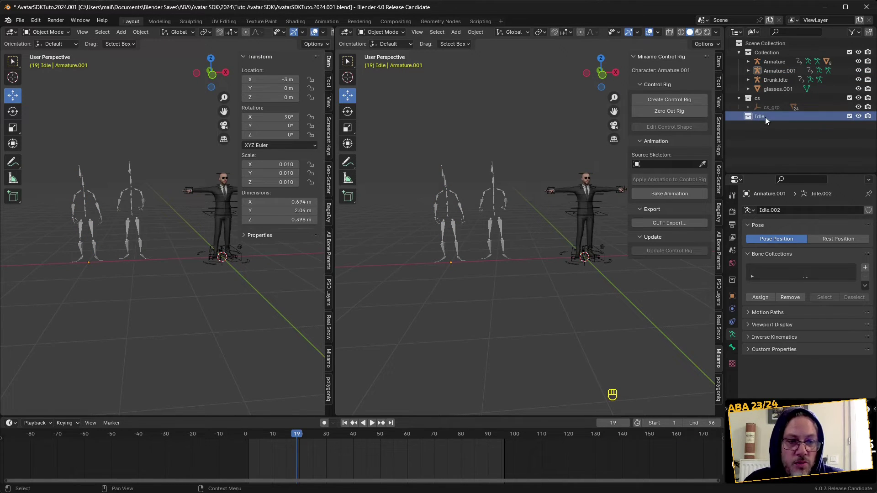
# - Rename the new collection from Idle to Poses
pyautogui.doubleClick(766, 117)
pyautogui.click(766, 118)
pyautogui.press('BackSpace')
pyautogui.press('BackSpace')
pyautogui.press('BackSpace')
pyautogui.press('BackSpace')
pyautogui.write('Pose')
pyautogui.press('Return')
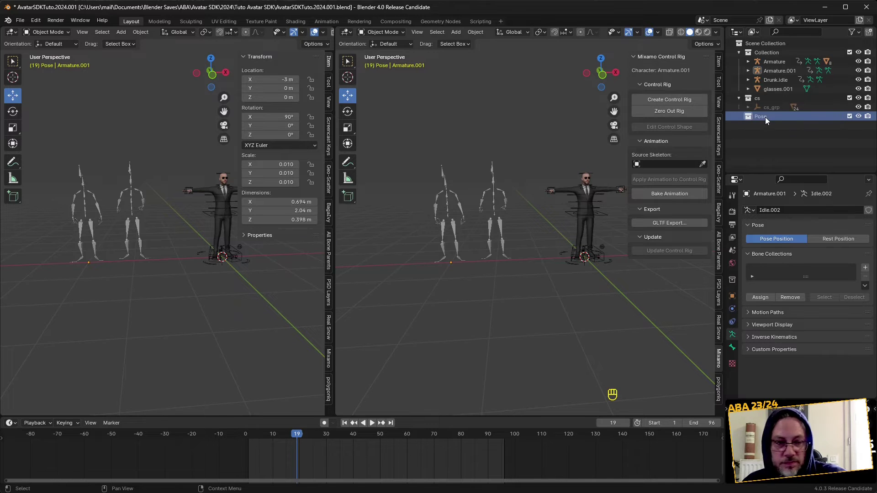
pyautogui.doubleClick(769, 116)
pyautogui.click(771, 117)
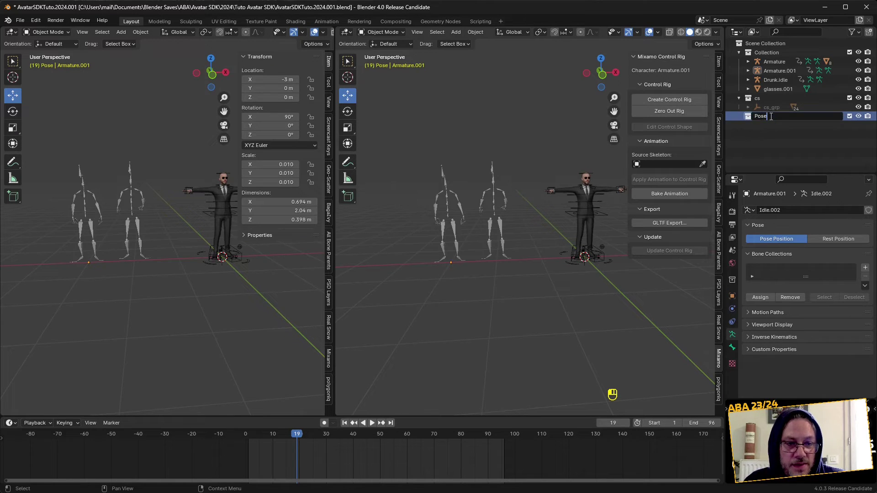
pyautogui.write('s')
pyautogui.press('Return')
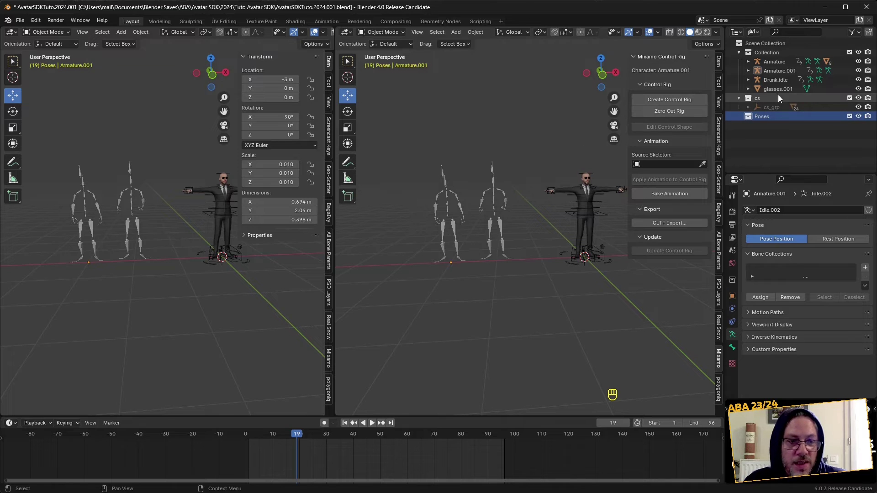
# - Rename the Armature.001 object to Idle.002 in Object properties
pyautogui.click(789, 71)
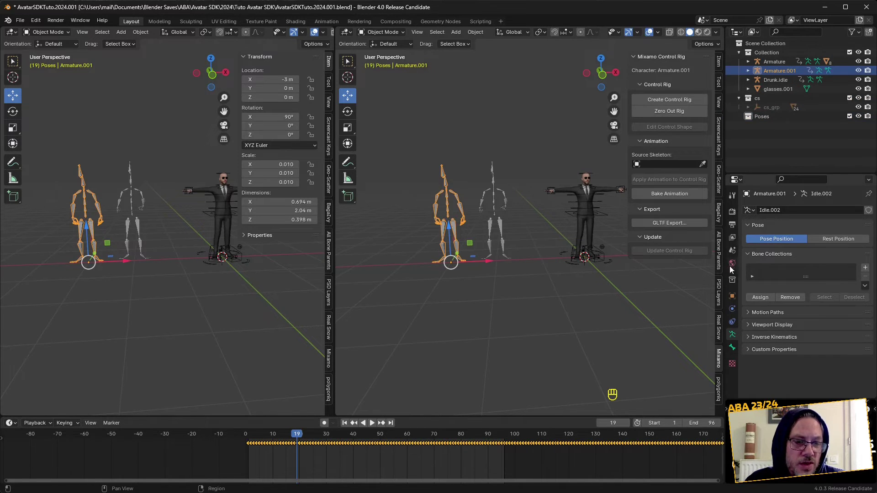
pyautogui.click(732, 296)
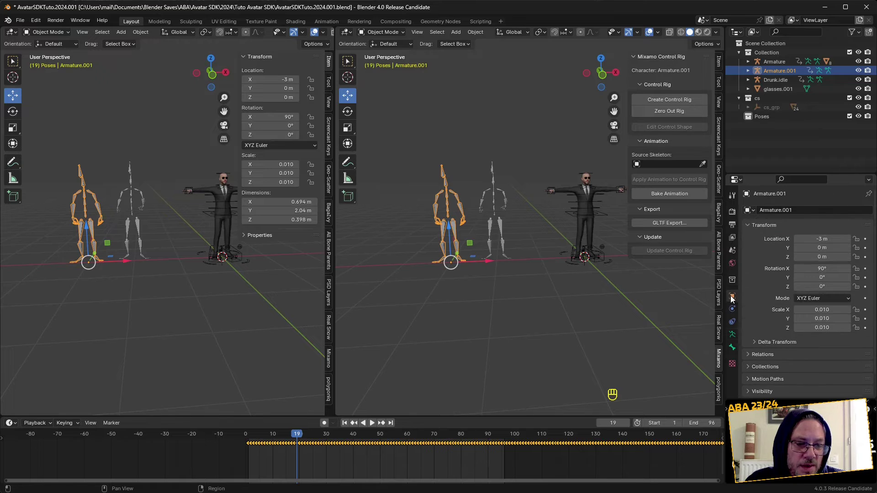
pyautogui.write('Id')
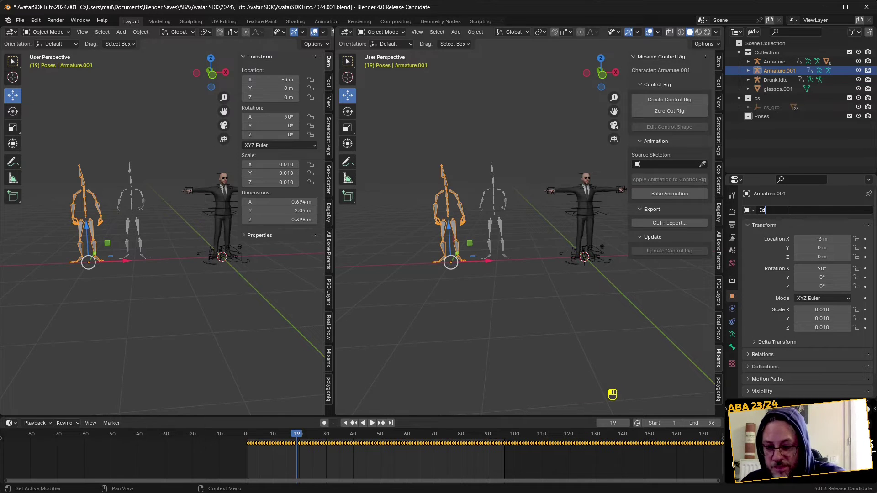
pyautogui.write('le.00')
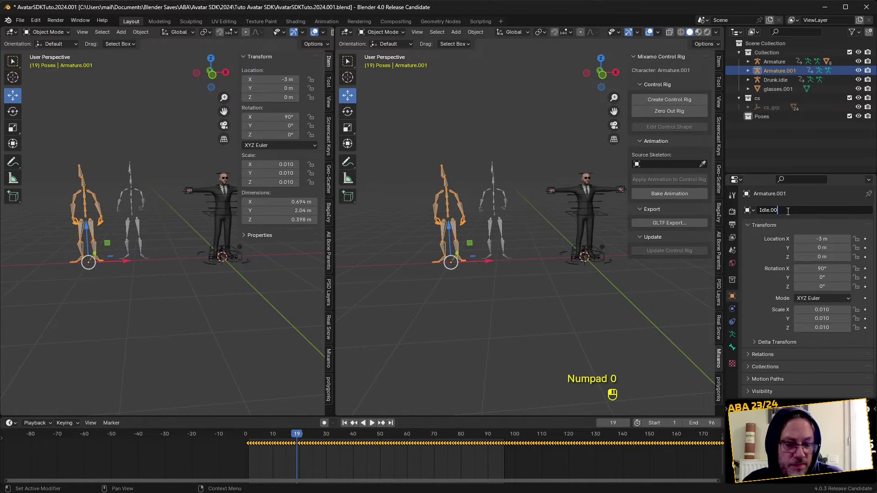
pyautogui.write('2')
pyautogui.press('Return')
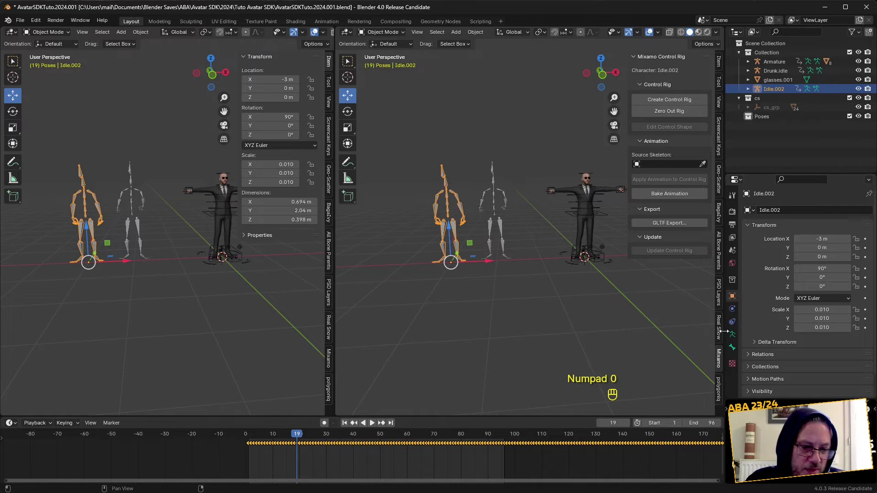
pyautogui.click(732, 336)
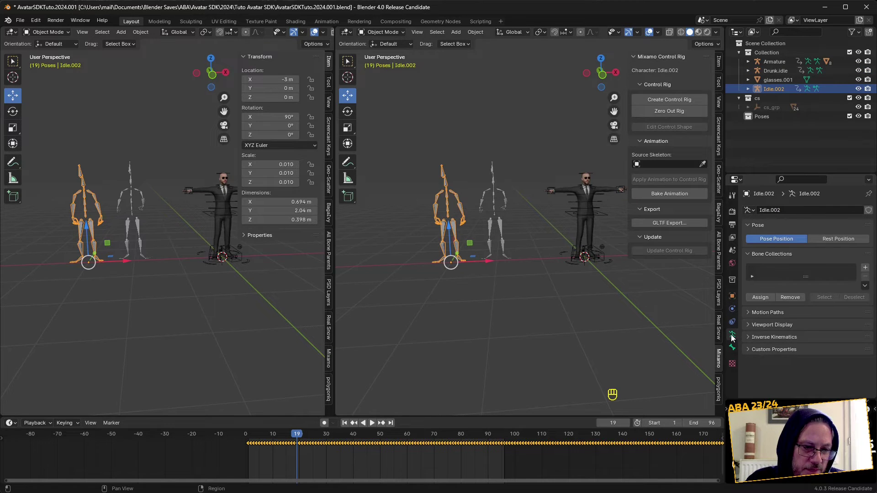
pyautogui.click(733, 297)
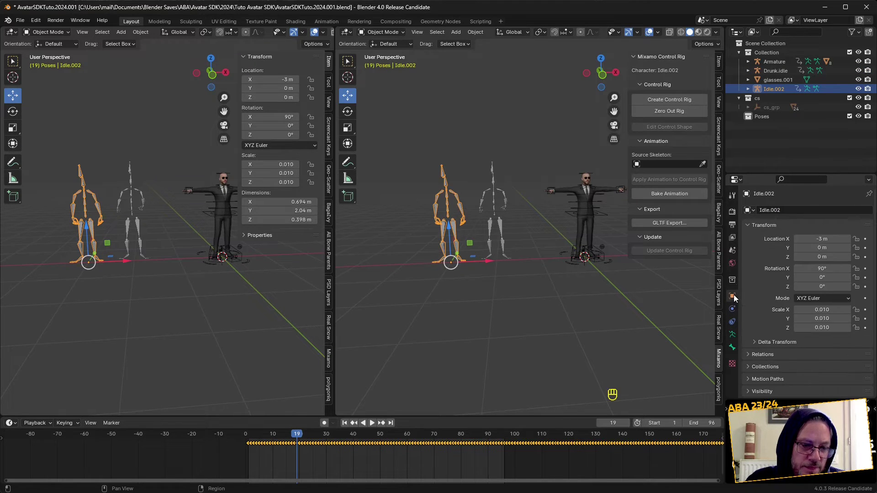
# - Rename the Drunk.idle object to Idle.001
pyautogui.click(493, 191)
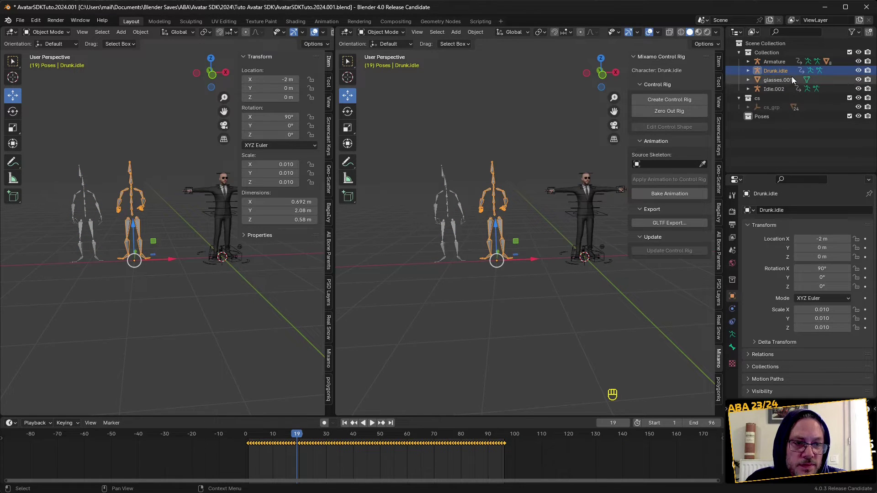
pyautogui.click(732, 335)
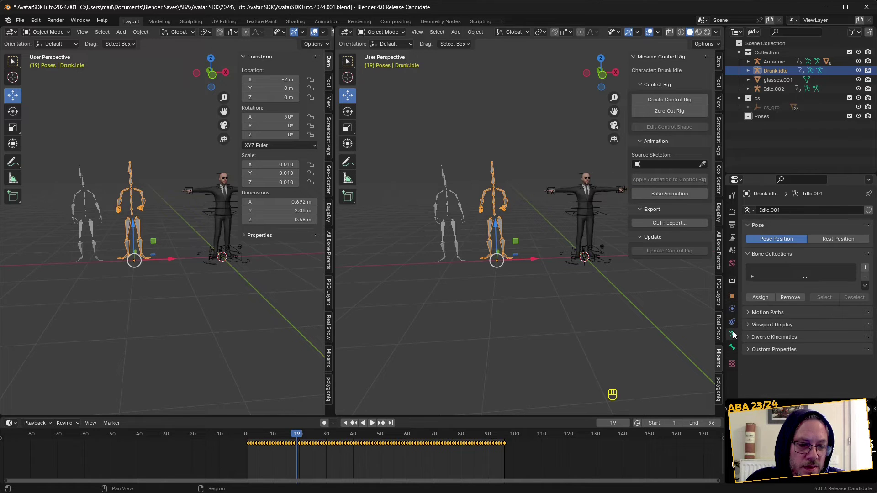
pyautogui.click(732, 296)
pyautogui.click(781, 210)
pyautogui.write('I')
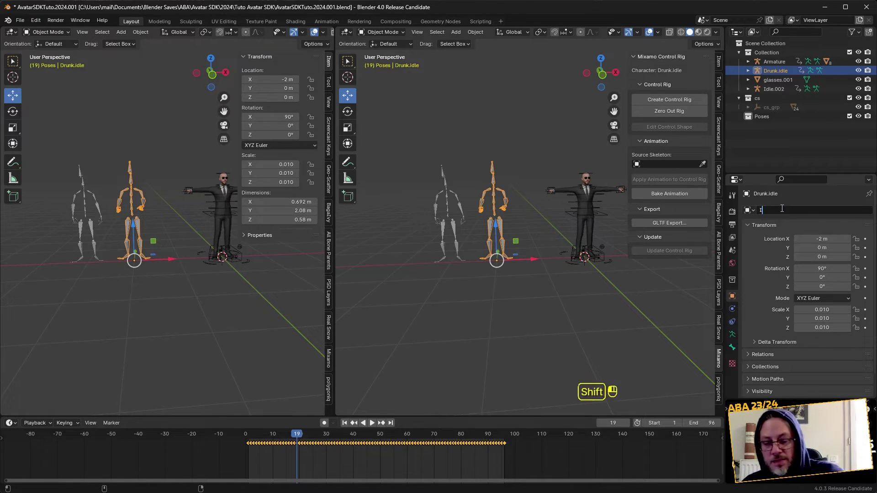
pyautogui.write('dle.00')
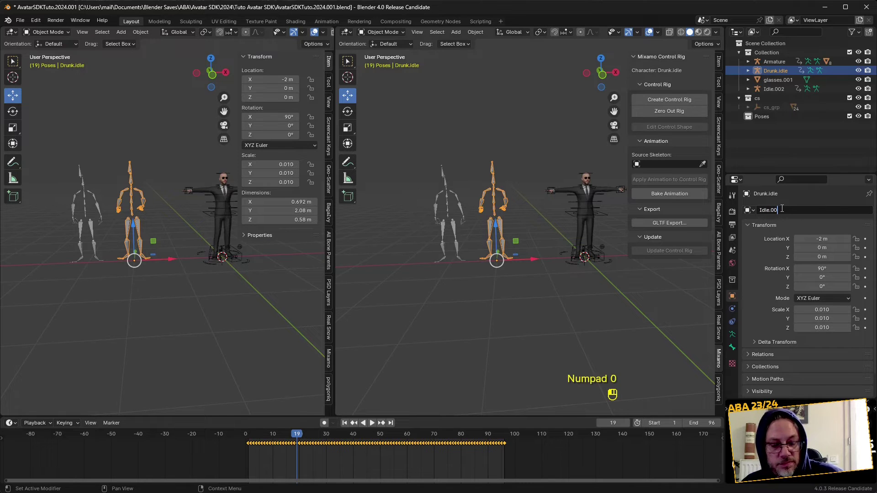
pyautogui.write('1')
pyautogui.press('Return')
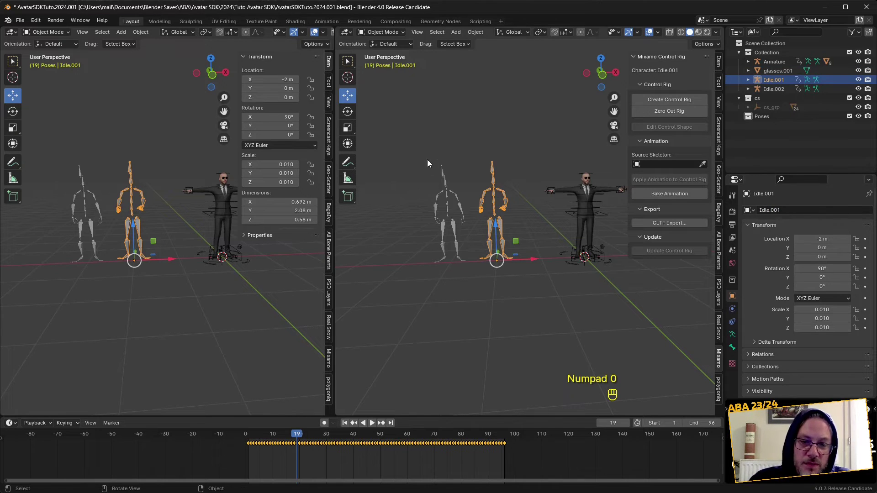
# - Move Idle.001 and Idle.002 into the Poses collection and make the left area a Nonlinear Animation editor
pyautogui.keyDown('ctrl'); pyautogui.click(781, 89); pyautogui.keyUp('ctrl')
pyautogui.moveTo(774, 89); pyautogui.dragTo(766, 114)
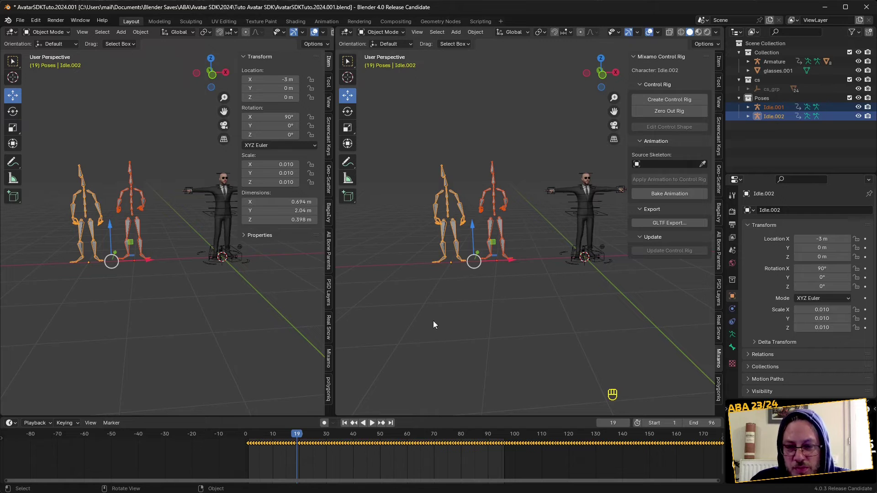
pyautogui.click(12, 33)
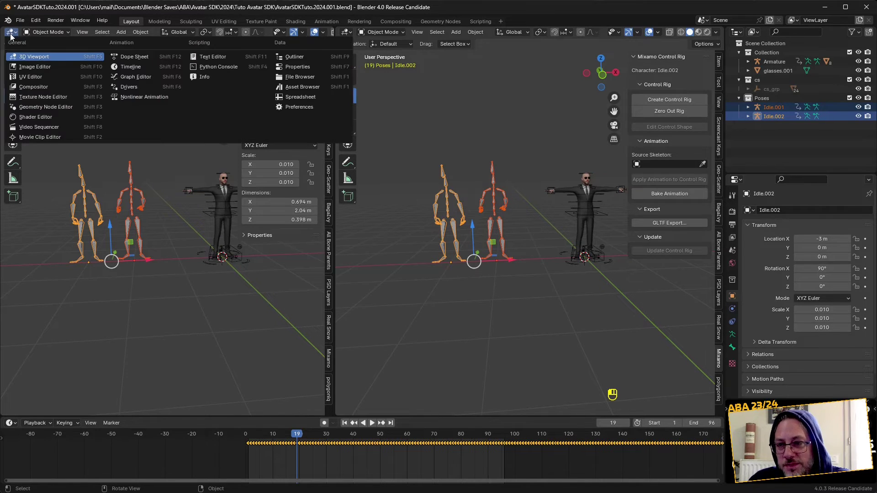
pyautogui.click(141, 96)
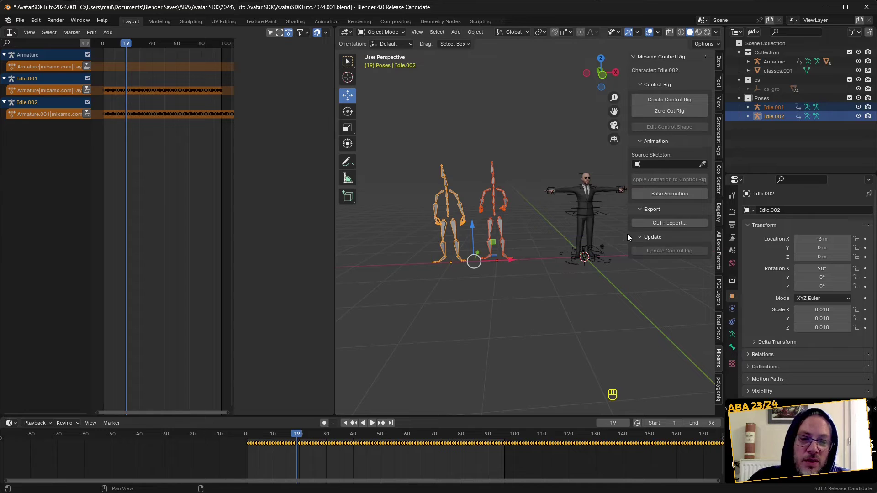
# - Select the suited character's armature and enlarge the timeline, freeing viewport space
pyautogui.click(568, 196)
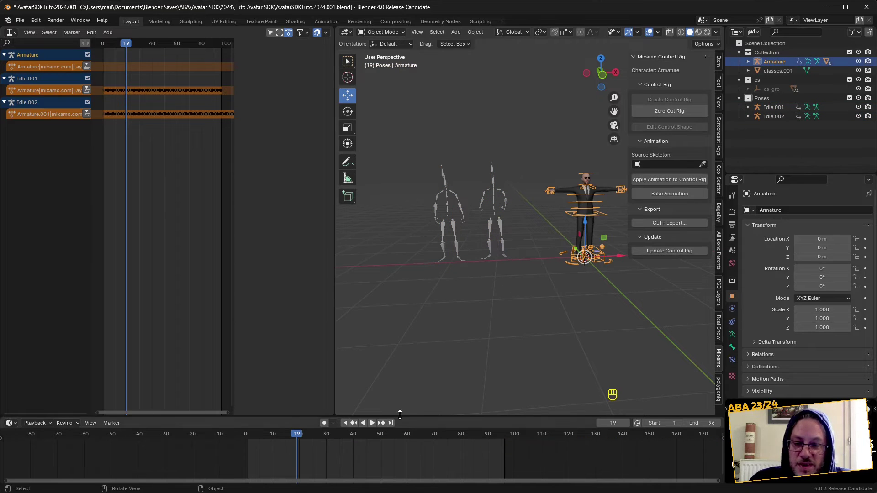
pyautogui.moveTo(400, 415); pyautogui.dragTo(400, 320)
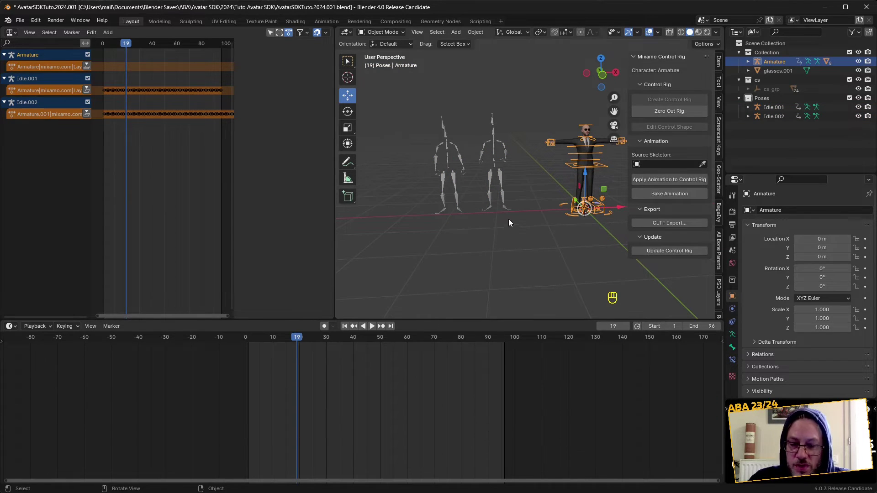
pyautogui.moveTo(509, 223)
pyautogui.keyDown('shift'); pyautogui.mouseDown(button='middle')
pyautogui.moveTo(461, 229)
pyautogui.moveTo(494, 219)
pyautogui.mouseUp(button='middle'); pyautogui.keyUp('shift')
pyautogui.press('t')
pyautogui.scroll(1, 476, 233)
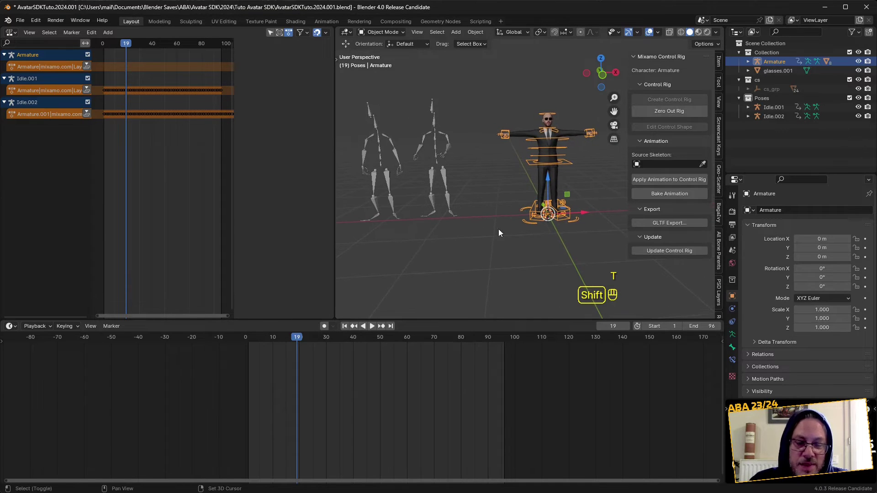
# - Eyedrop Idle.001 as the Mixamo source skeleton, apply it to the control rig, and preview
pyautogui.click(703, 163)
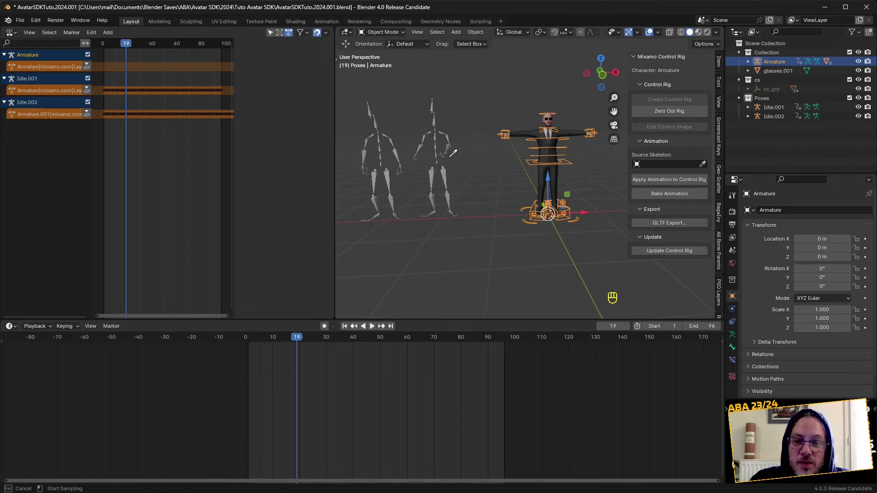
pyautogui.click(439, 136)
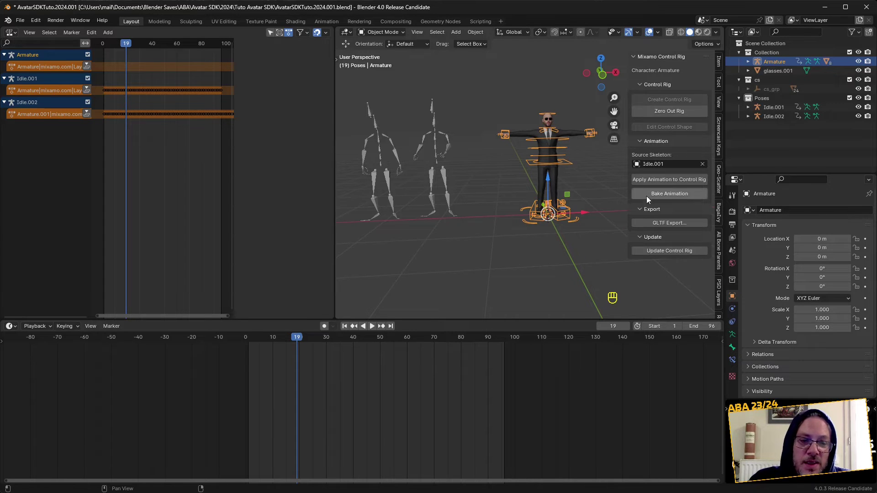
pyautogui.click(665, 178)
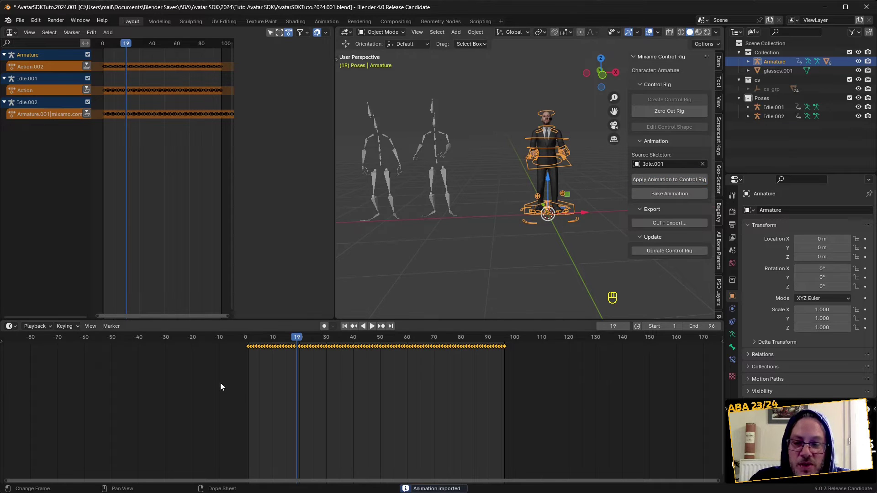
pyautogui.moveTo(300, 340); pyautogui.dragTo(485, 361)
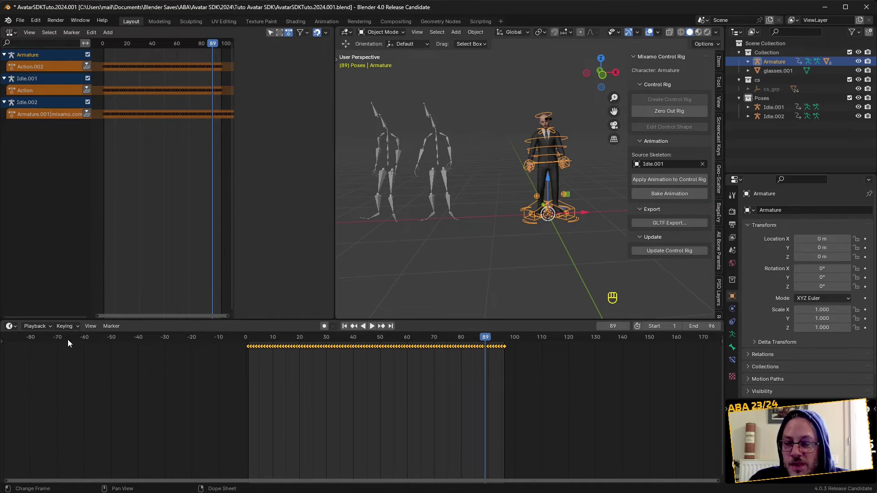
# - Rename Action.002 to Idle.001, push it down into an NLA strip, then delete that strip
pyautogui.click(3, 342)
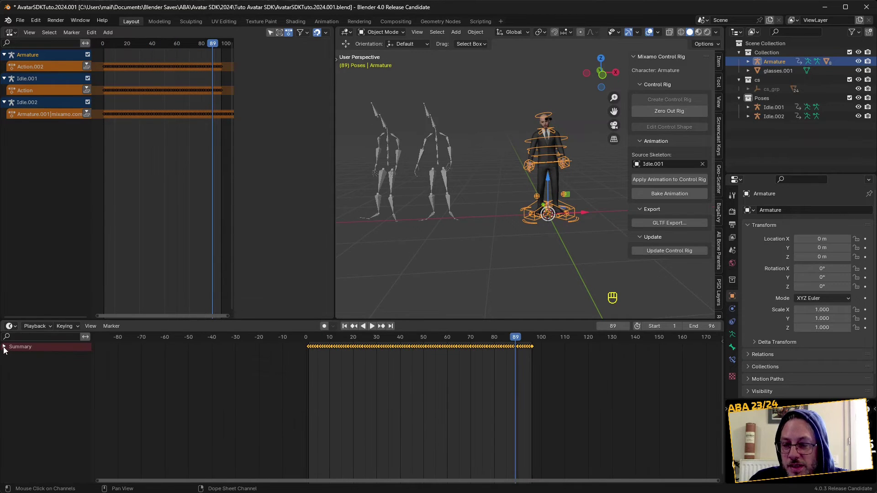
pyautogui.click(4, 347)
pyautogui.click(7, 364)
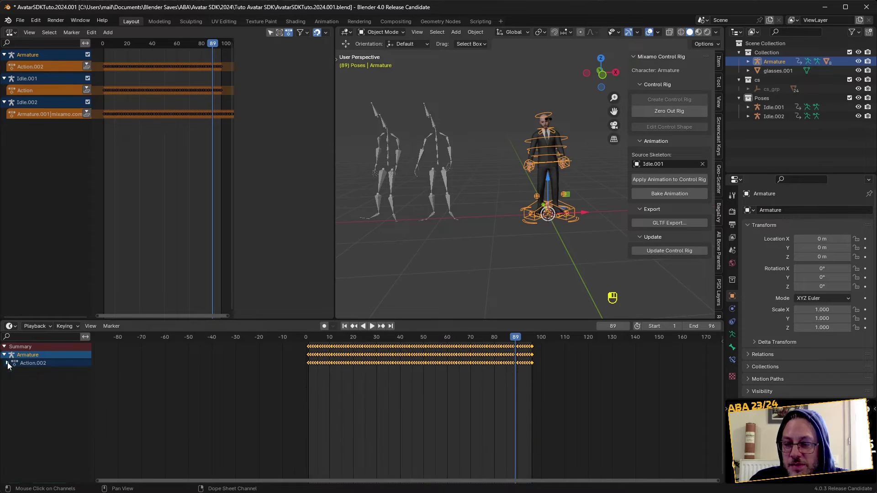
pyautogui.doubleClick(48, 65)
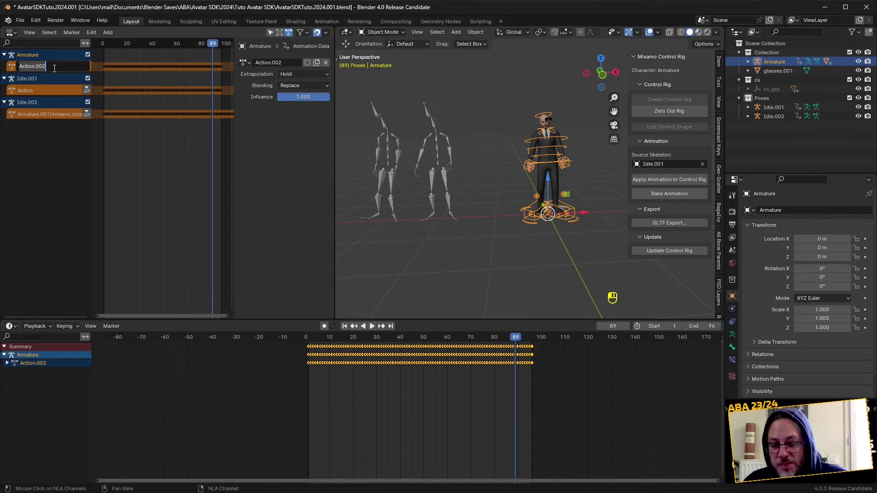
pyautogui.write('Idle.')
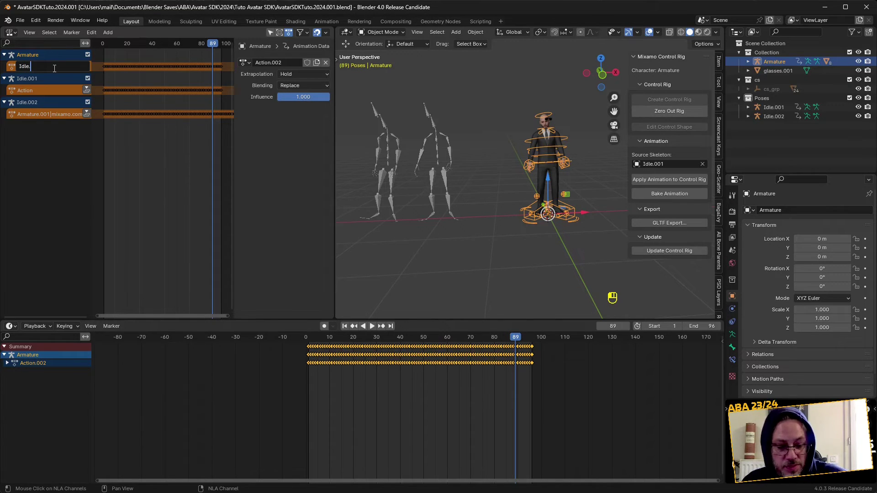
pyautogui.write('001')
pyautogui.press('Return')
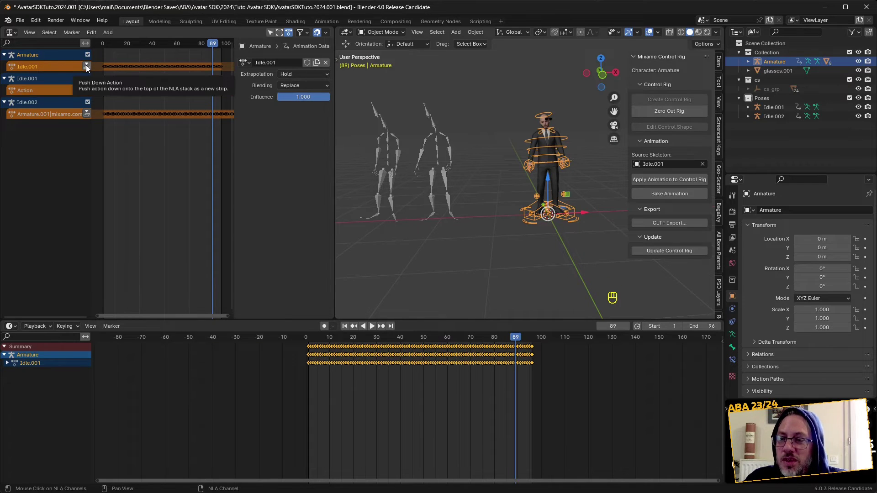
pyautogui.click(86, 64)
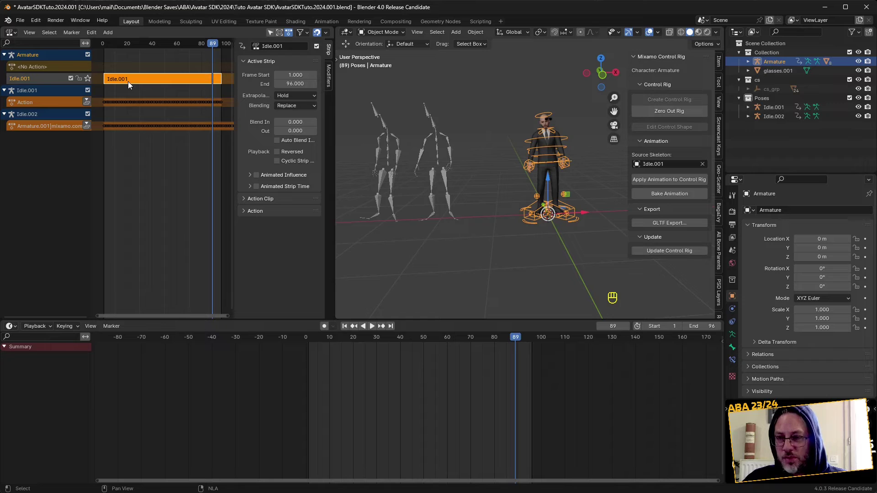
pyautogui.press('x')
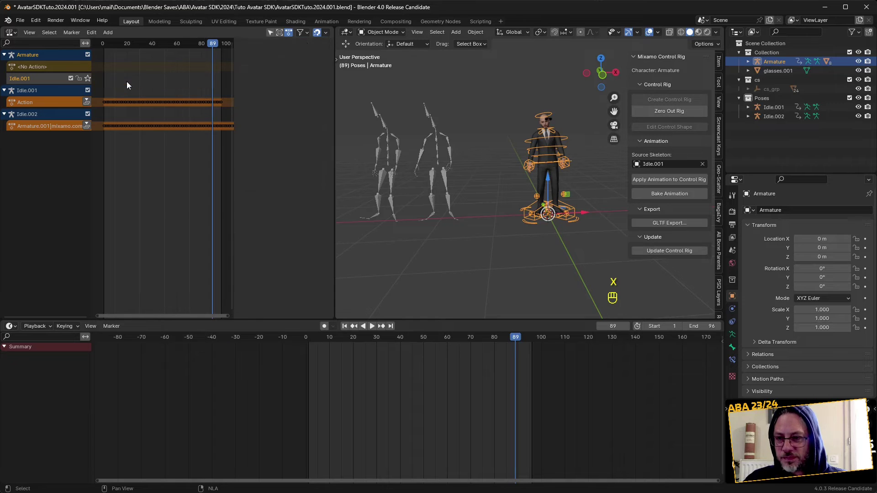
# - Zero out the rig, pick the Idle.002 skeleton as source, and apply it as Action.004
pyautogui.click(668, 111)
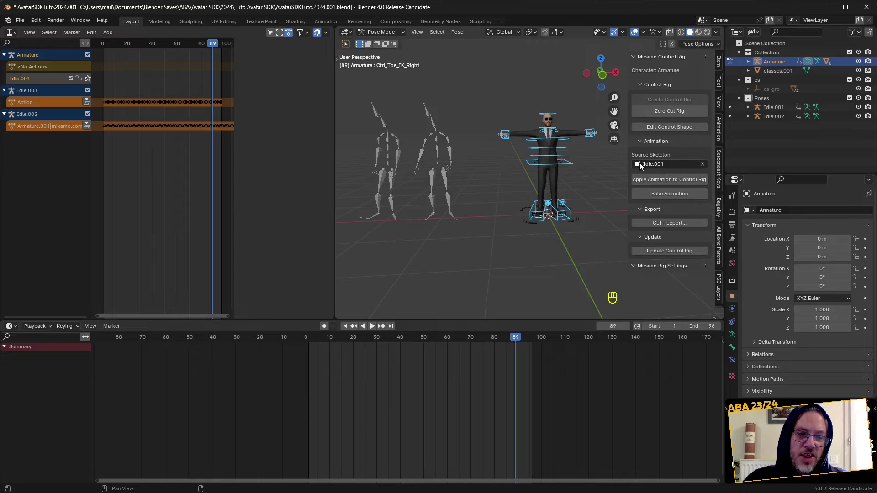
pyautogui.click(703, 163)
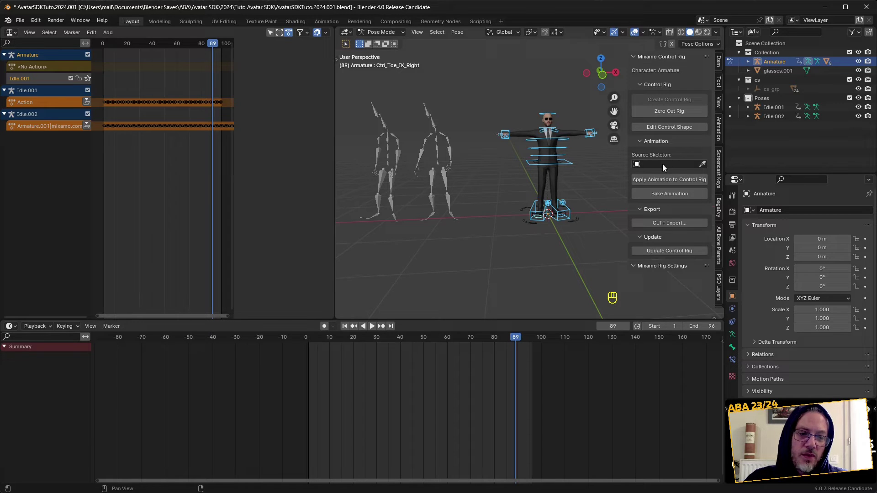
pyautogui.click(703, 163)
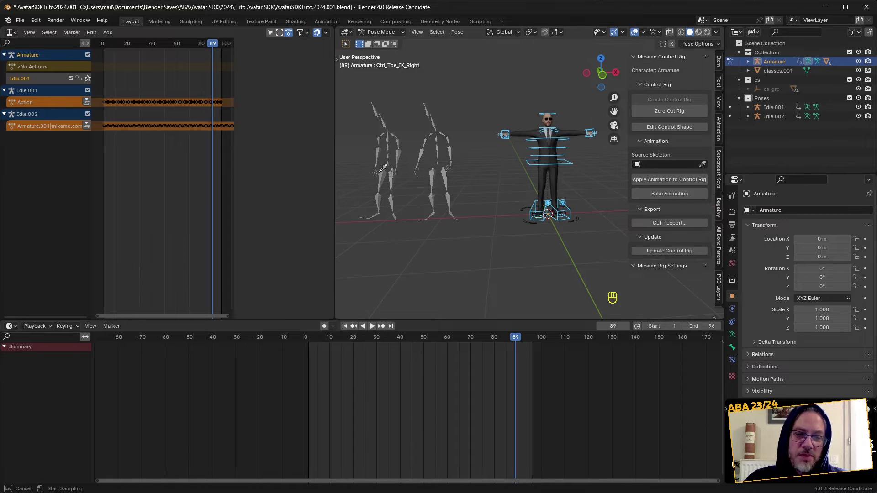
pyautogui.click(387, 125)
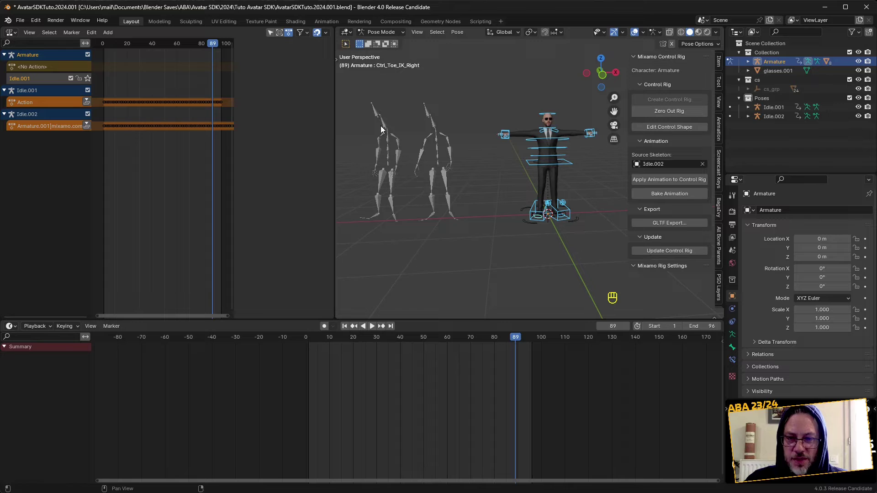
pyautogui.click(654, 179)
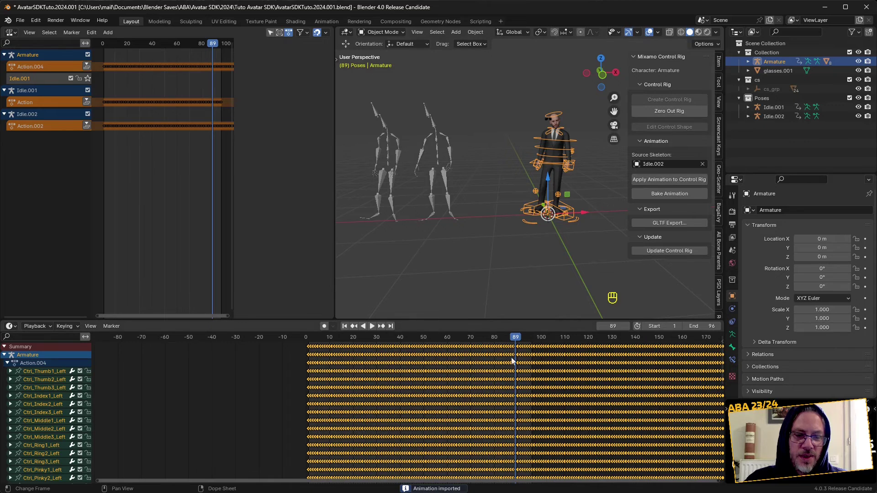
pyautogui.scroll(-3, 453, 374)
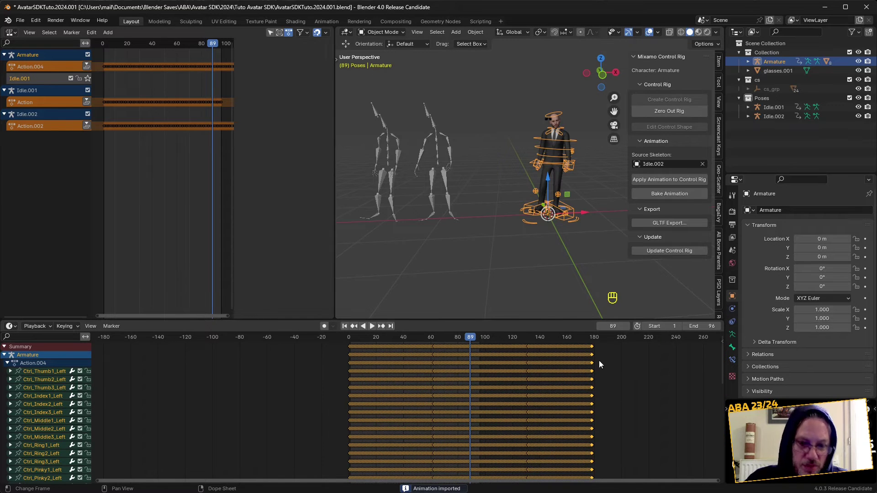
pyautogui.click(608, 336)
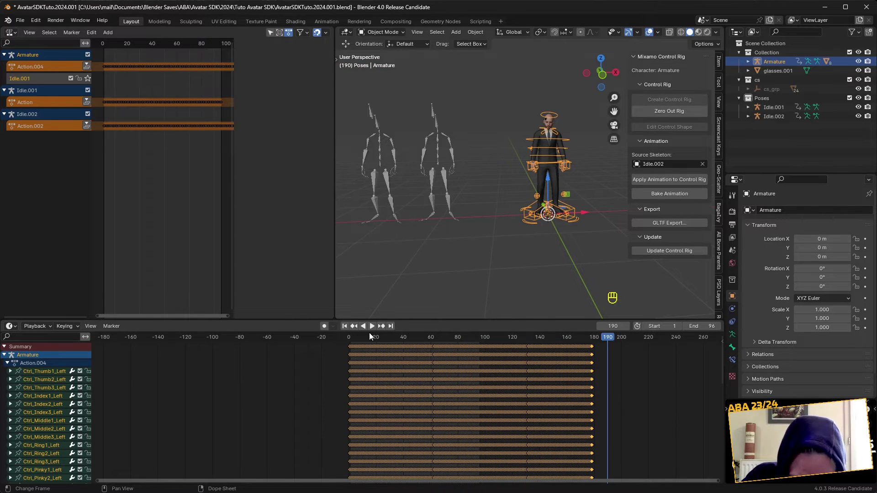
# - Set the scene's end frame to 178, the last keyframe
pyautogui.click(355, 326)
pyautogui.click(711, 326)
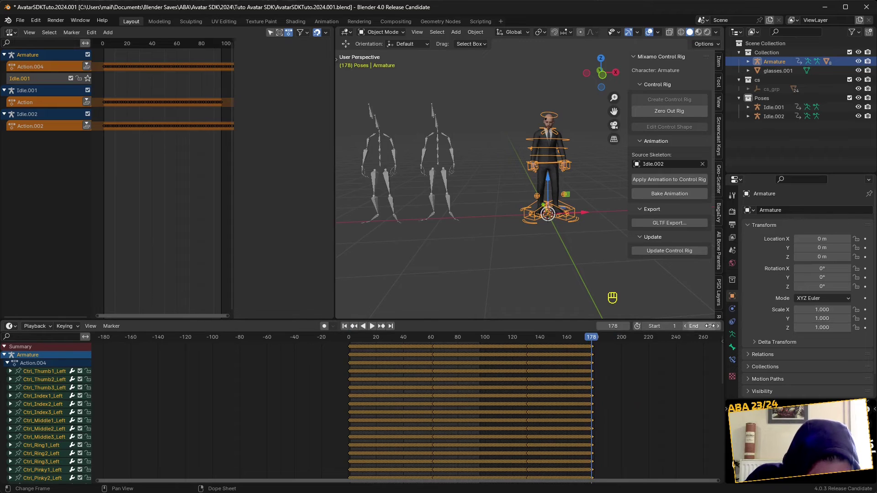
pyautogui.write('178')
pyautogui.press('Return')
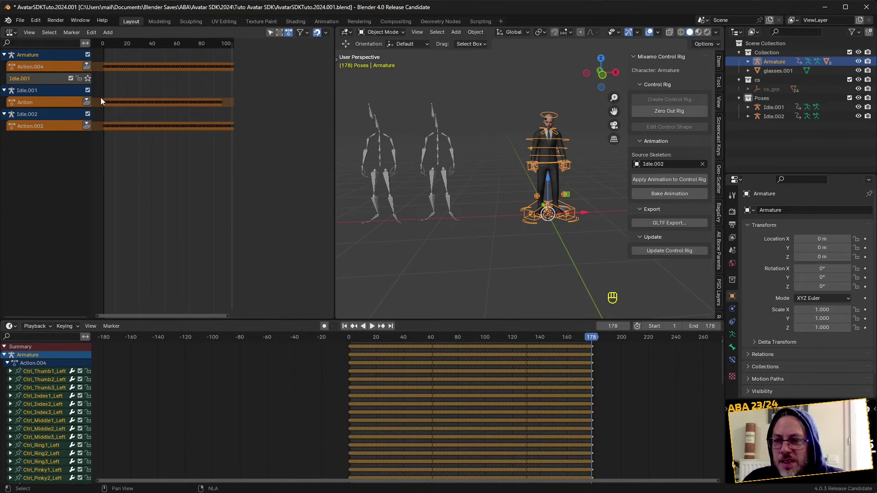
# - Rename Action.004 to Idle.002 and push it down into an NLA strip
pyautogui.doubleClick(34, 66)
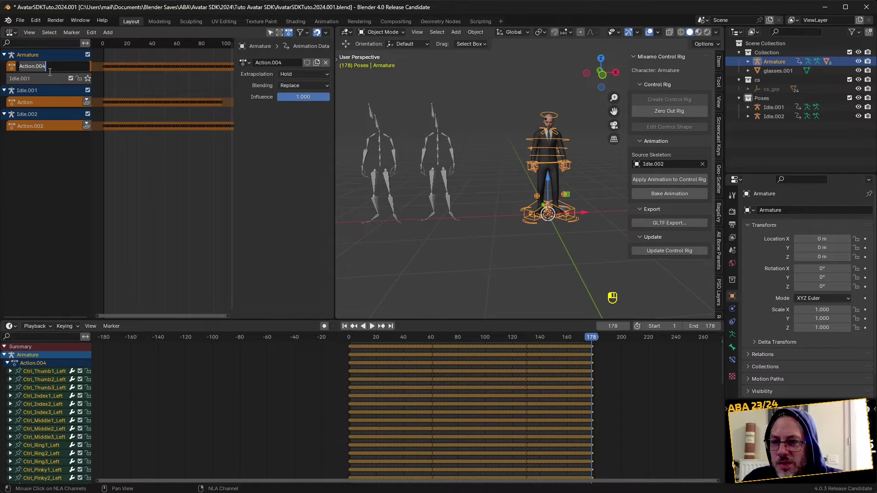
pyautogui.write('Idle')
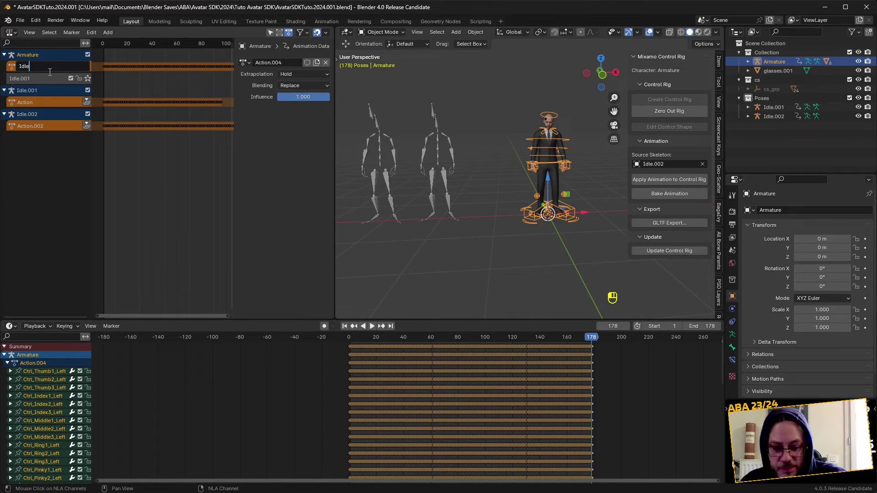
pyautogui.write('.002')
pyautogui.press('Return')
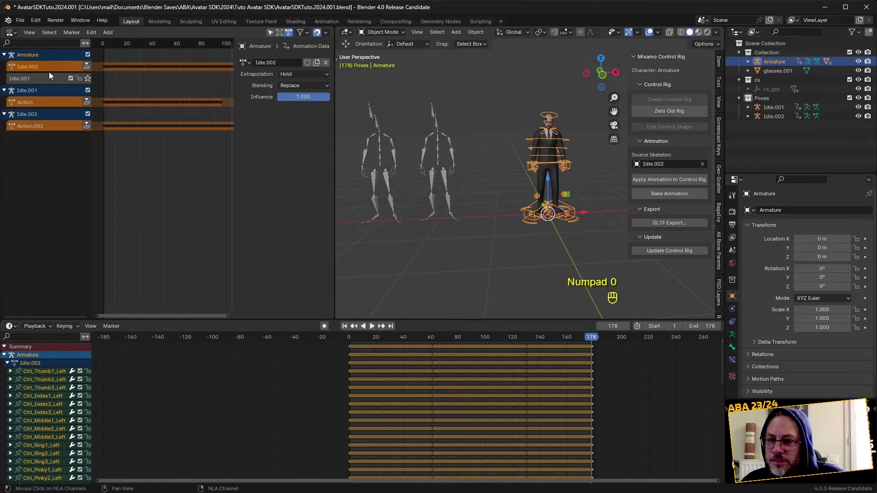
pyautogui.click(86, 66)
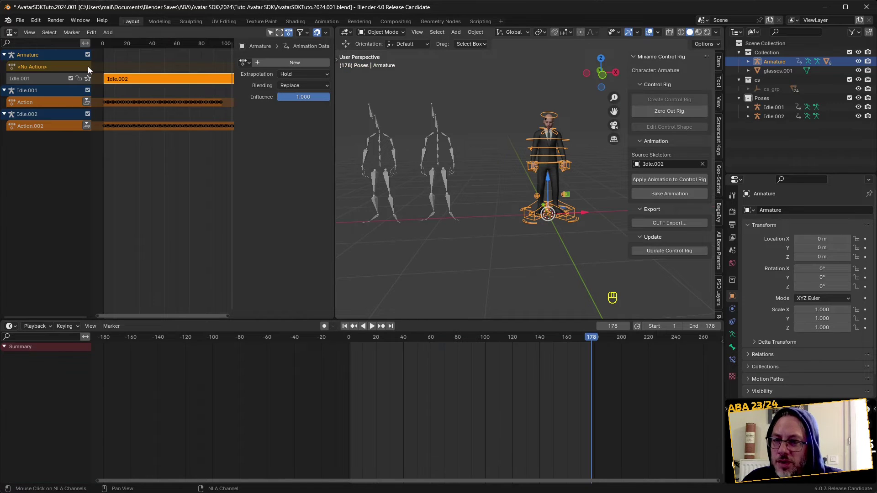
pyautogui.moveTo(591, 337); pyautogui.dragTo(402, 368)
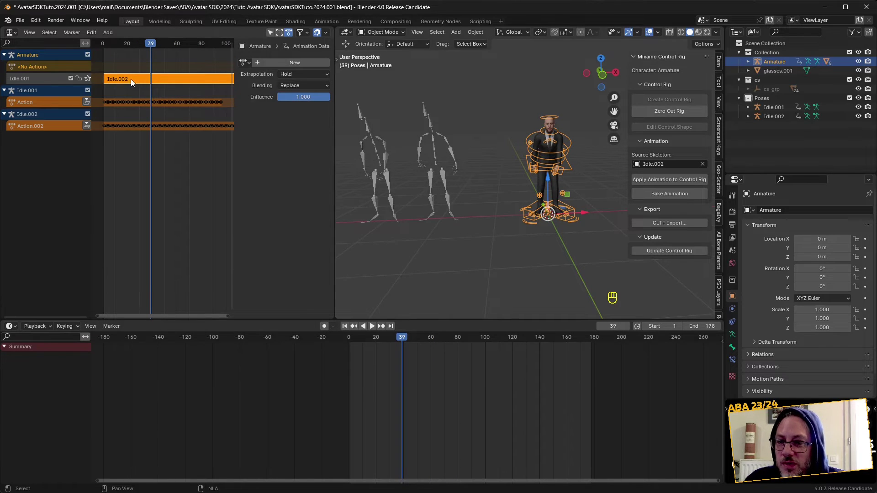
# - Exclude the Poses collection and rename the Idle.001 NLA track to 01
pyautogui.click(850, 97)
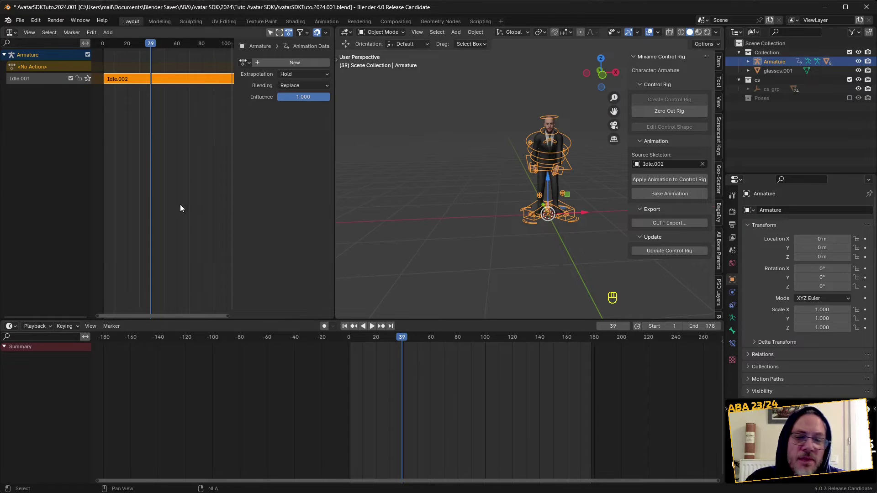
pyautogui.doubleClick(24, 79)
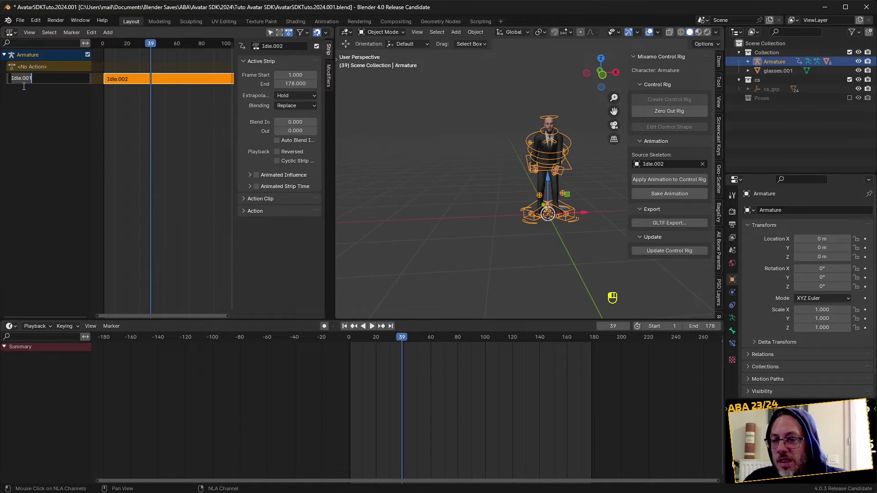
pyautogui.write('01')
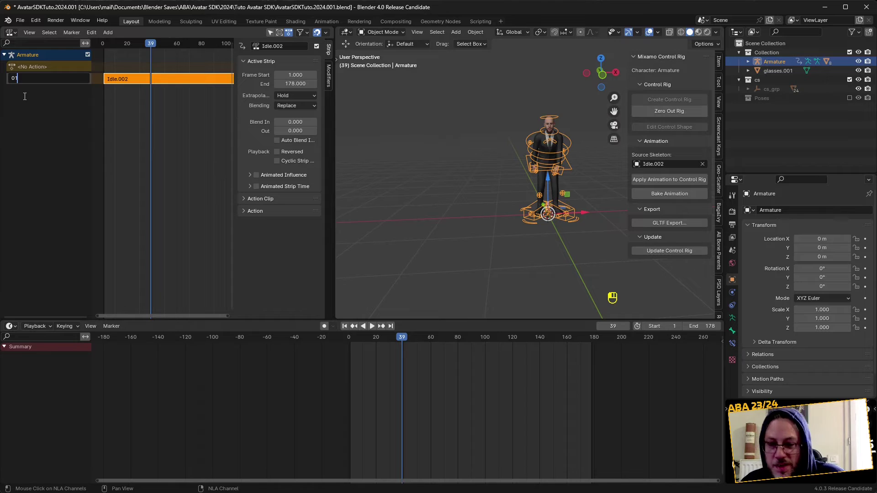
pyautogui.press('Return')
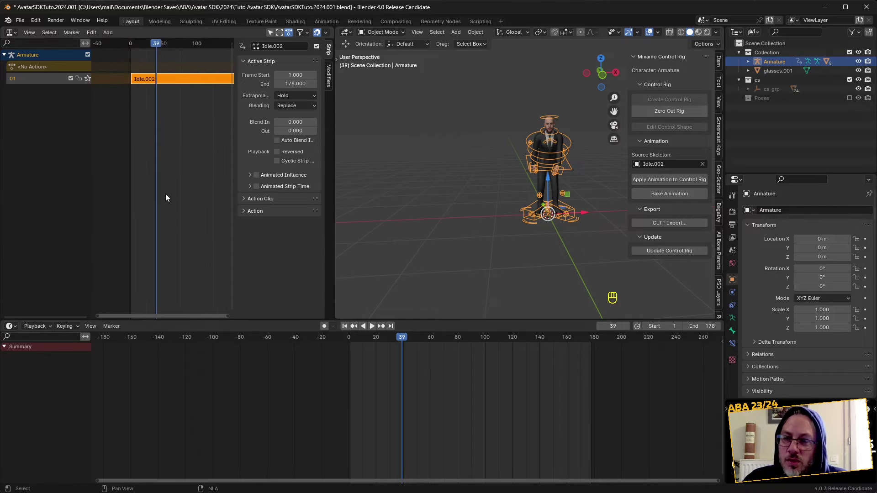
pyautogui.keyDown('ctrl'); pyautogui.moveTo(165, 194); pyautogui.dragTo(158, 231, button='middle'); pyautogui.keyUp('ctrl')
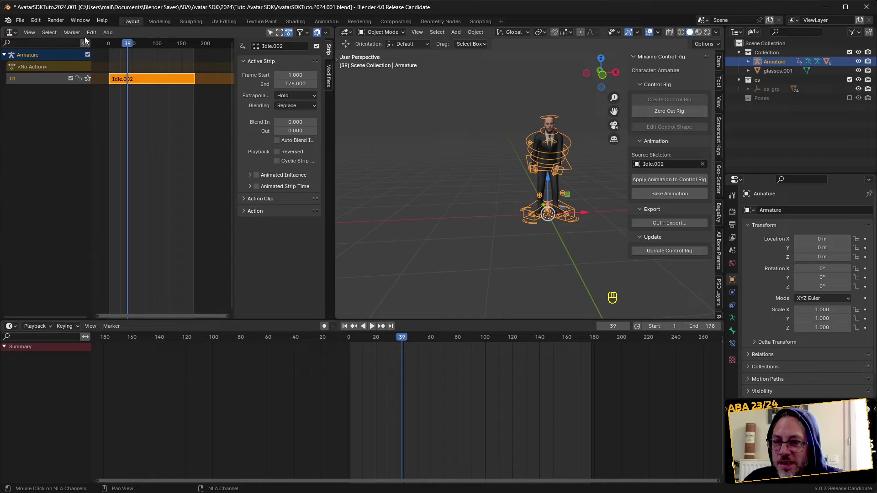
# - Add a new NLA track above track 01 and name it 02
pyautogui.click(107, 32)
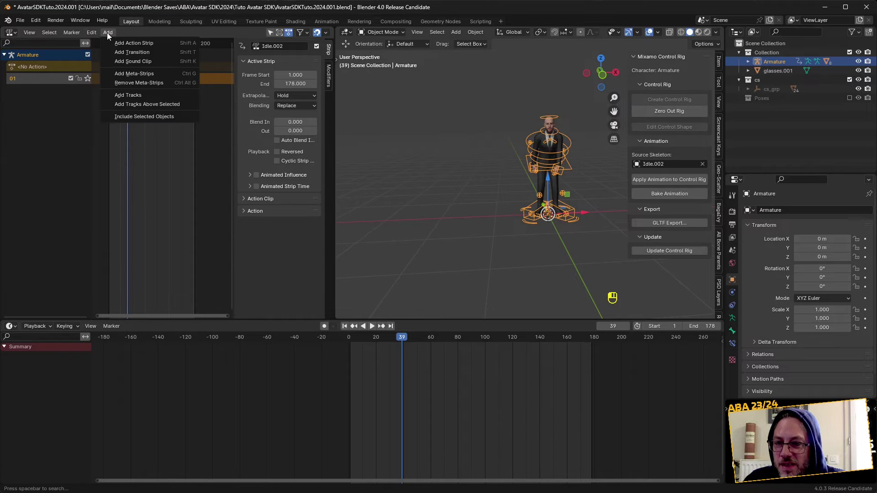
pyautogui.click(133, 104)
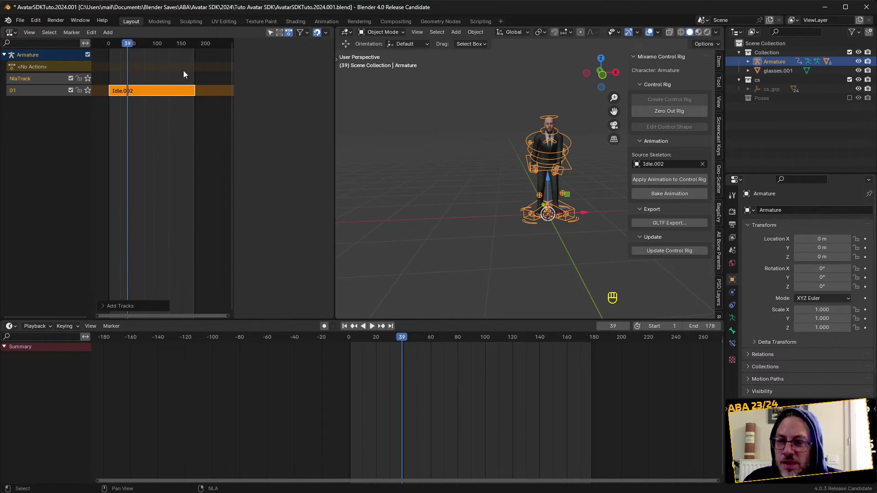
pyautogui.doubleClick(26, 78)
pyautogui.hotkey('ctrl', 'BackSpace')
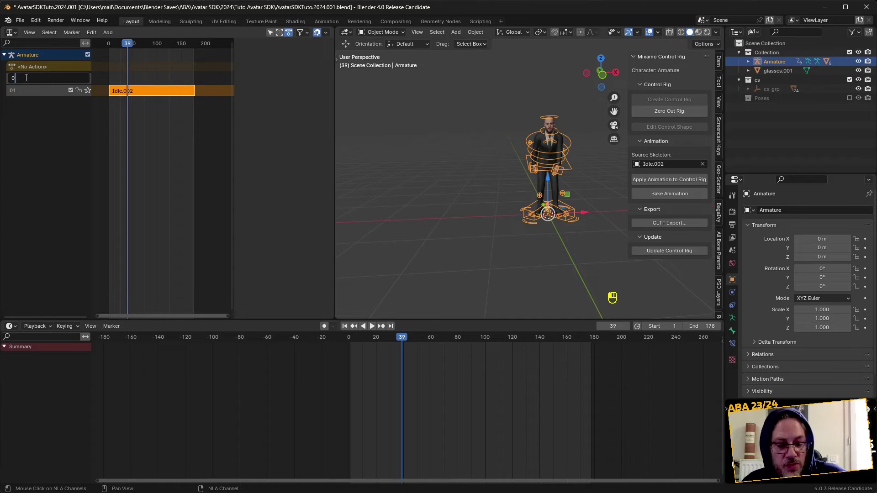
pyautogui.write('02')
pyautogui.press('Return')
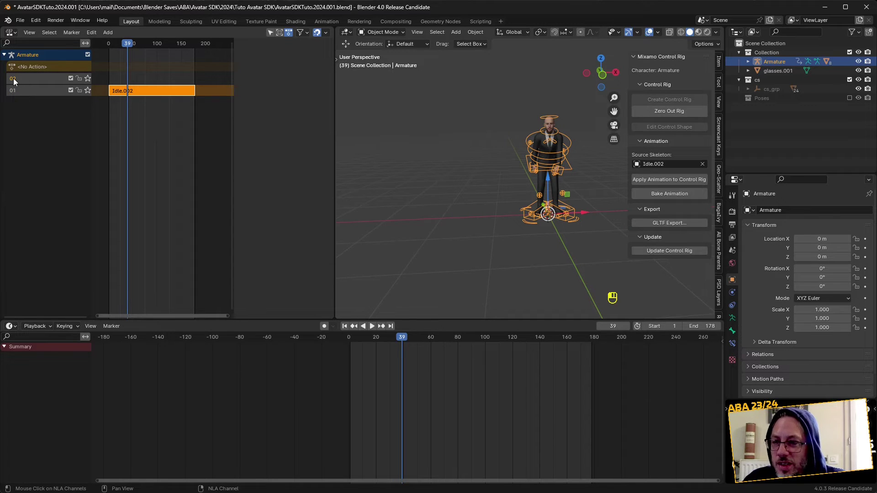
# - Try adding an action strip, then delete only the stray Idle.003 strip
pyautogui.click(109, 32)
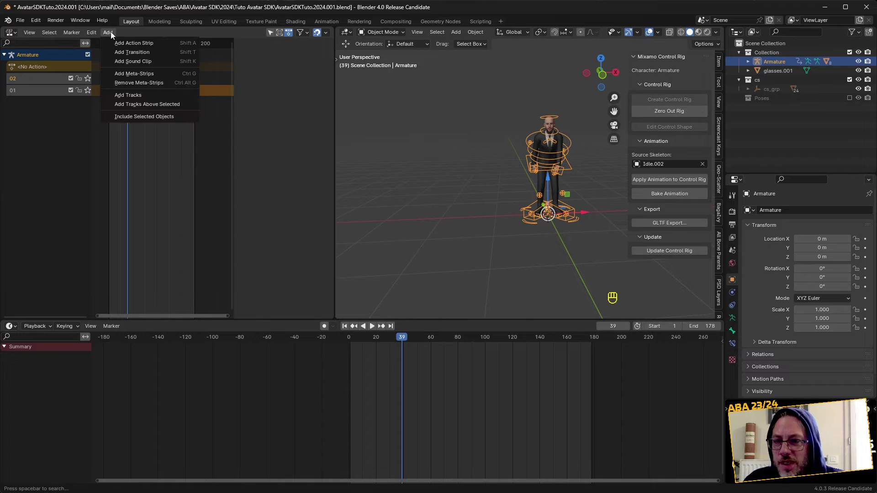
pyautogui.click(138, 43)
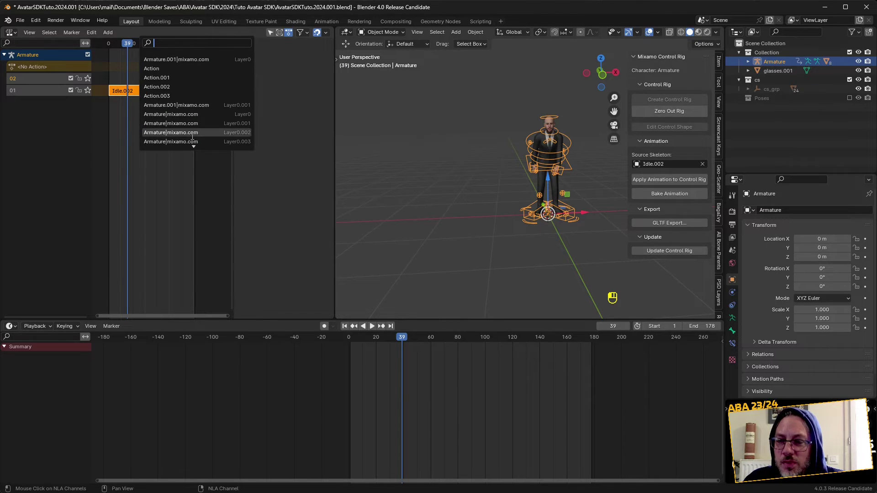
pyautogui.scroll(-3, 191, 143)
pyautogui.click(166, 142)
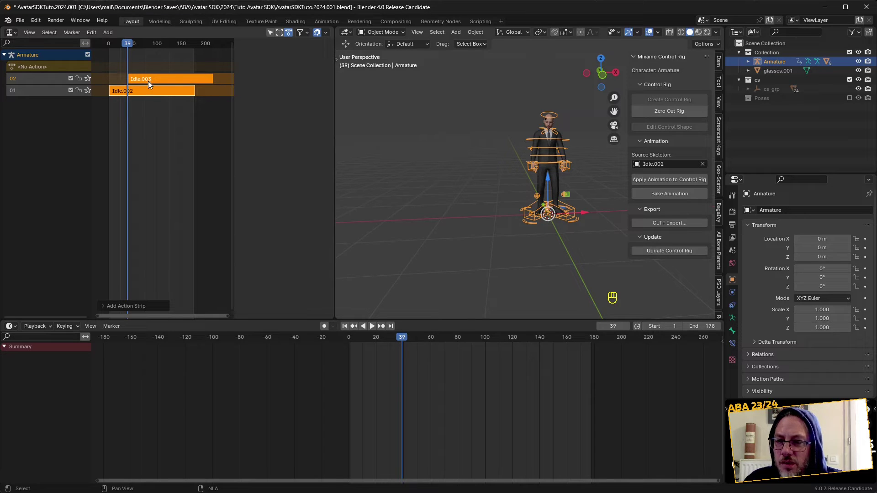
pyautogui.press('x')
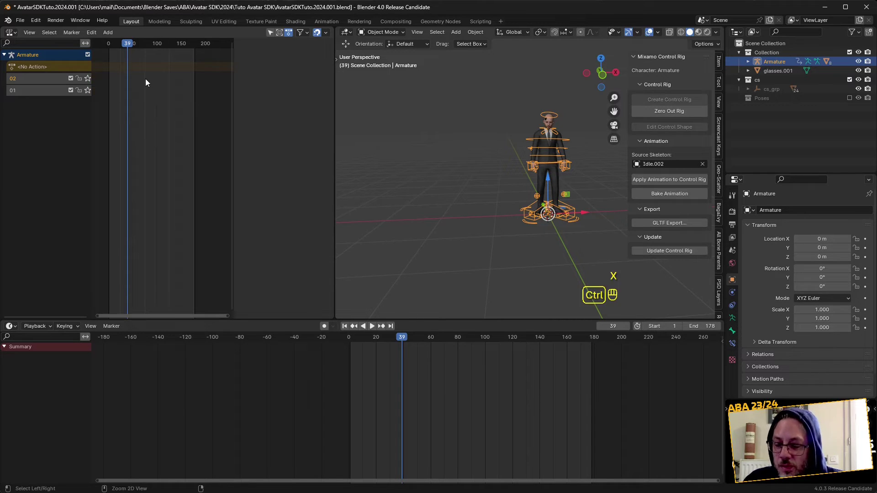
pyautogui.hotkey('ctrl', 'z')
pyautogui.click(145, 79)
pyautogui.press('x')
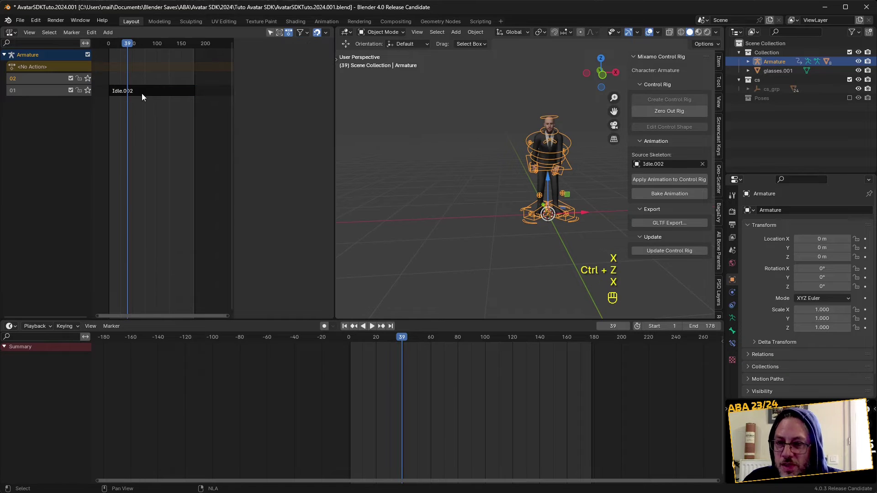
# - Make track 02 active and add Idle.001 to it as an action strip
pyautogui.click(109, 34)
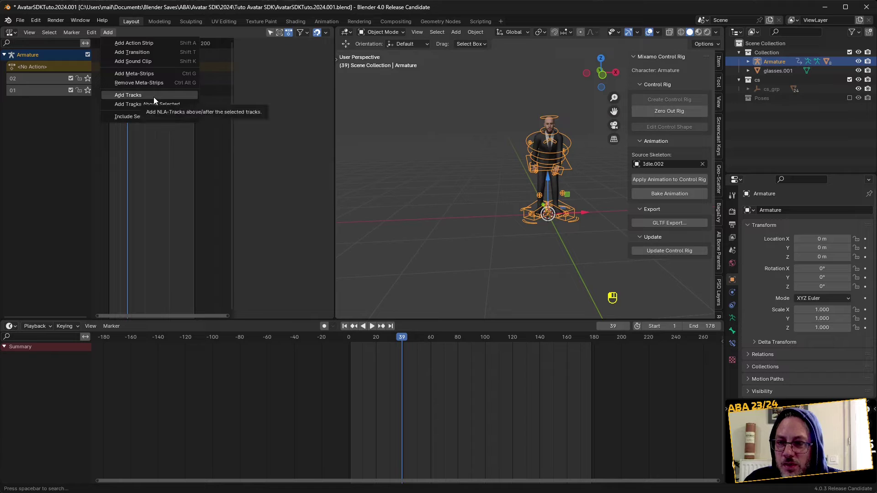
pyautogui.click(160, 42)
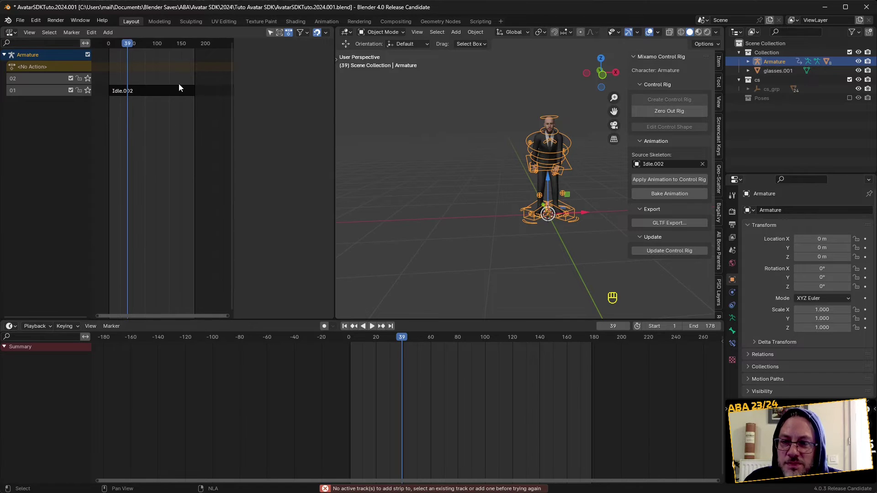
pyautogui.click(13, 79)
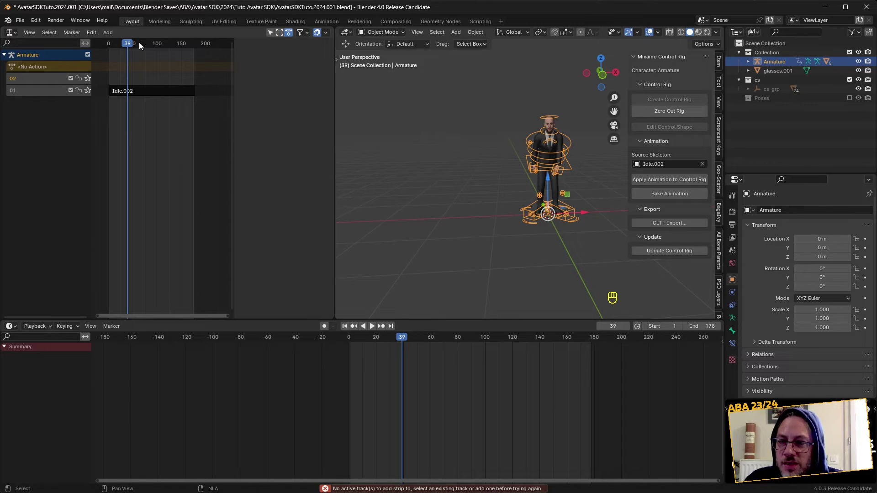
pyautogui.click(108, 32)
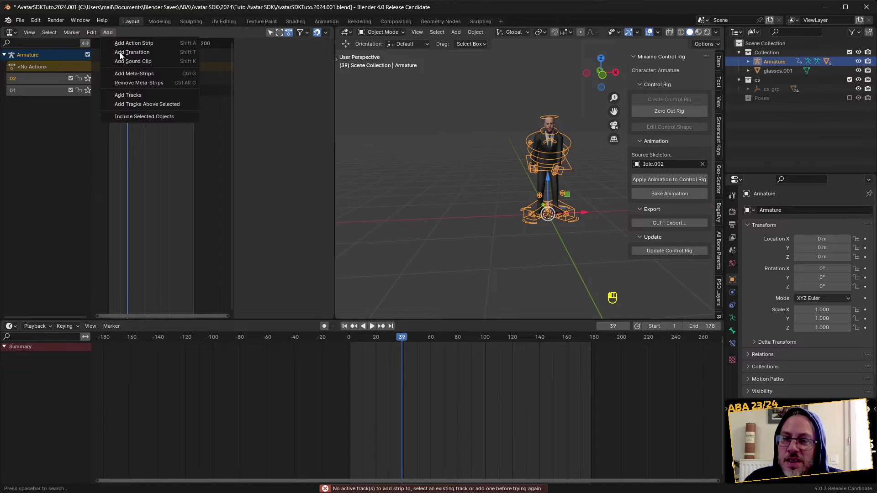
pyautogui.click(157, 42)
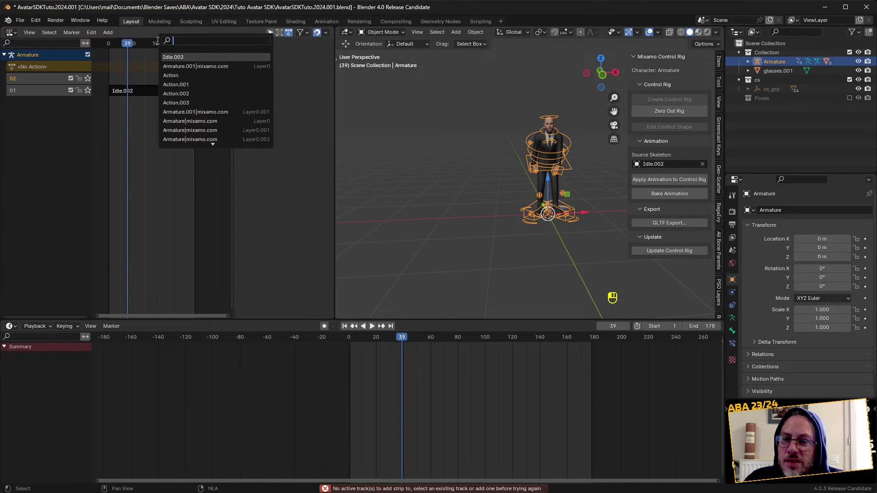
pyautogui.scroll(-2, 209, 120)
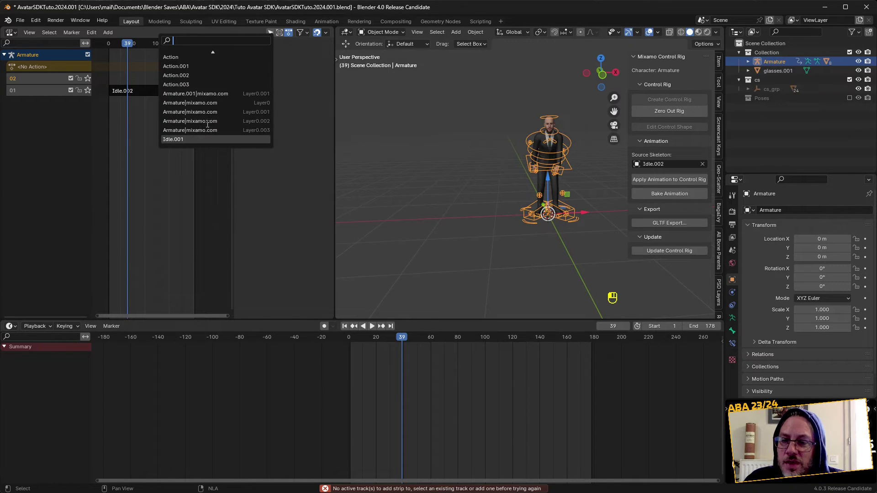
pyautogui.click(188, 139)
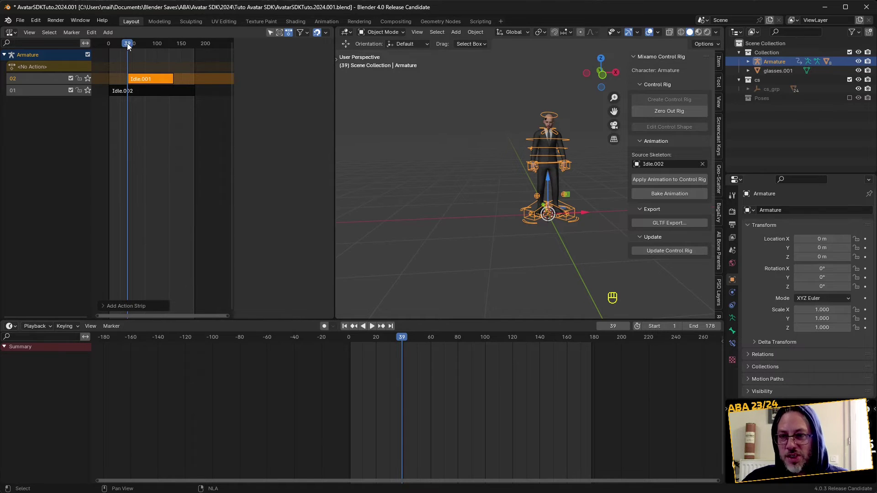
pyautogui.moveTo(128, 45); pyautogui.dragTo(184, 43)
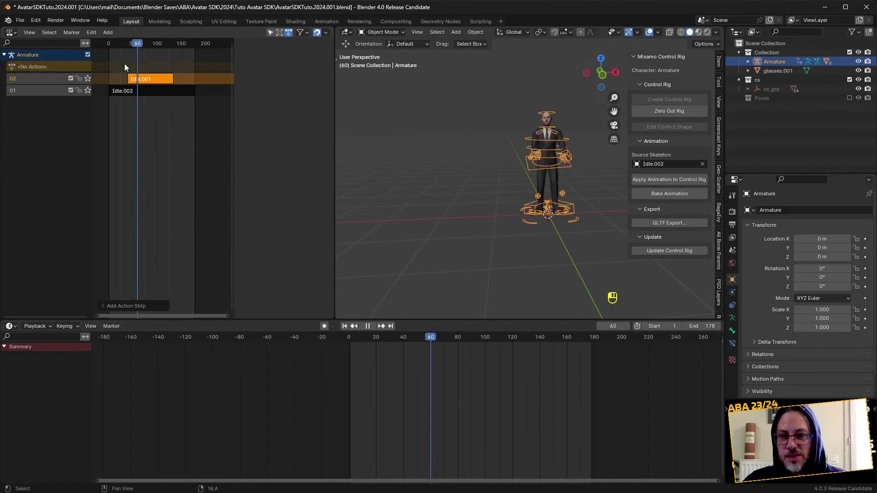
# - Move the Idle.001 strip to start at frame 160 and enable Auto Blend In/Out
pyautogui.moveTo(124, 64); pyautogui.dragTo(118, 73)
pyautogui.scroll(5, 147, 125)
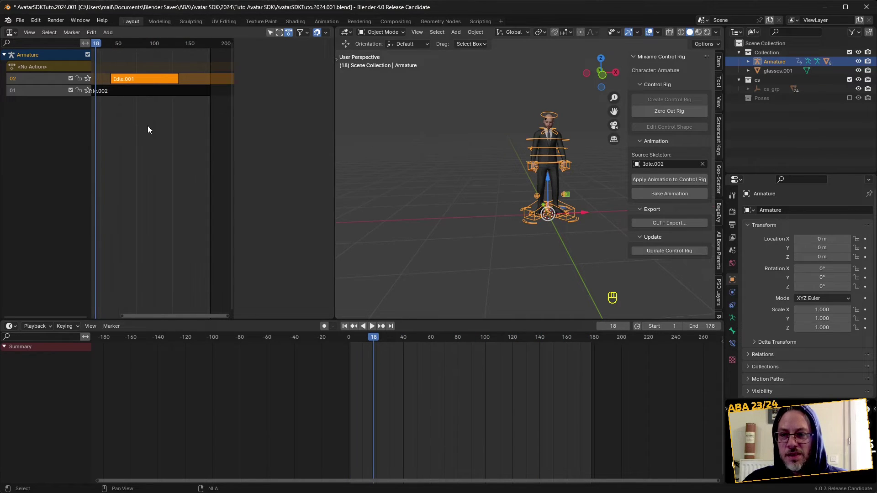
pyautogui.press('n')
pyautogui.press('g')
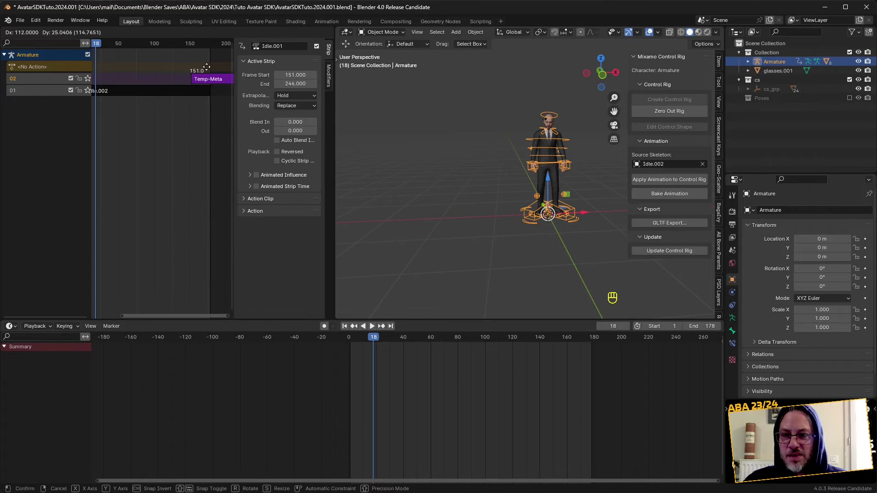
pyautogui.click(213, 70)
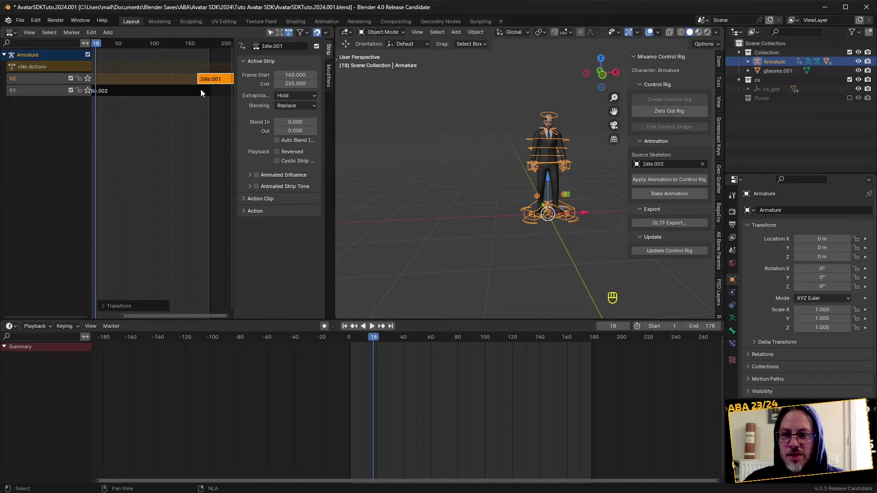
pyautogui.click(277, 140)
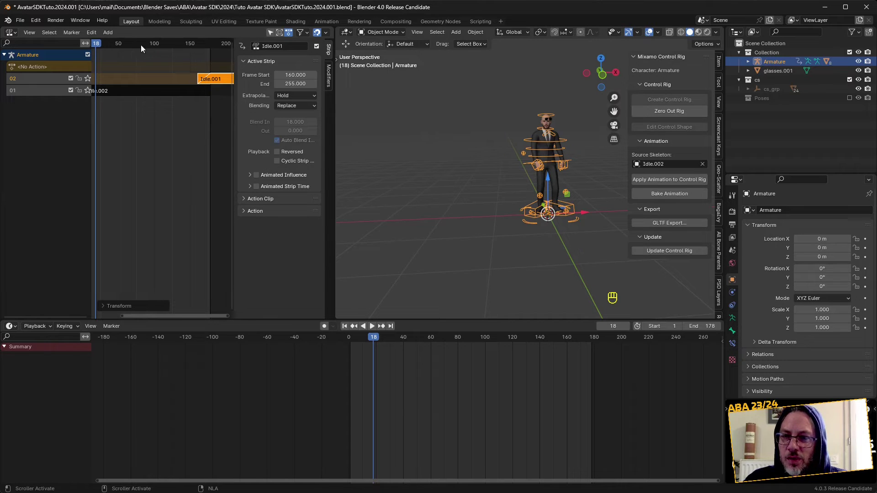
# - Make track 01 active and scrub to frame 255 to check the strip transition
pyautogui.click(14, 90)
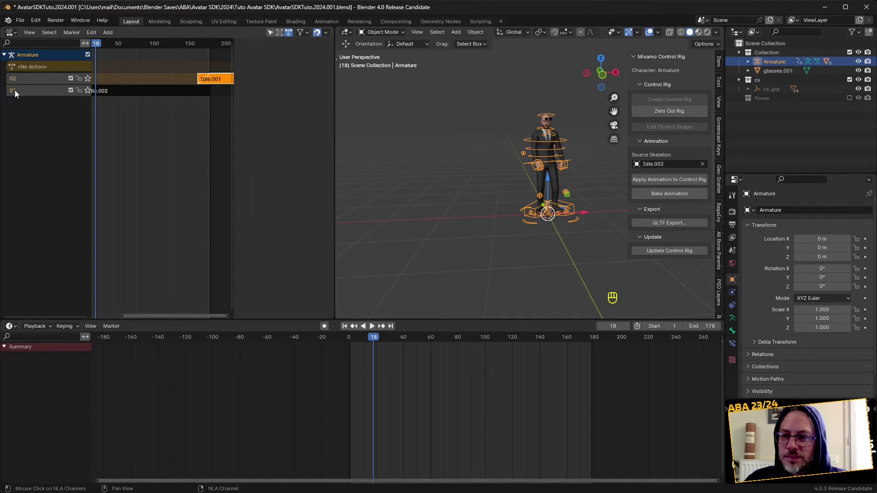
pyautogui.moveTo(99, 44); pyautogui.dragTo(213, 65)
pyautogui.scroll(-10, 180, 104)
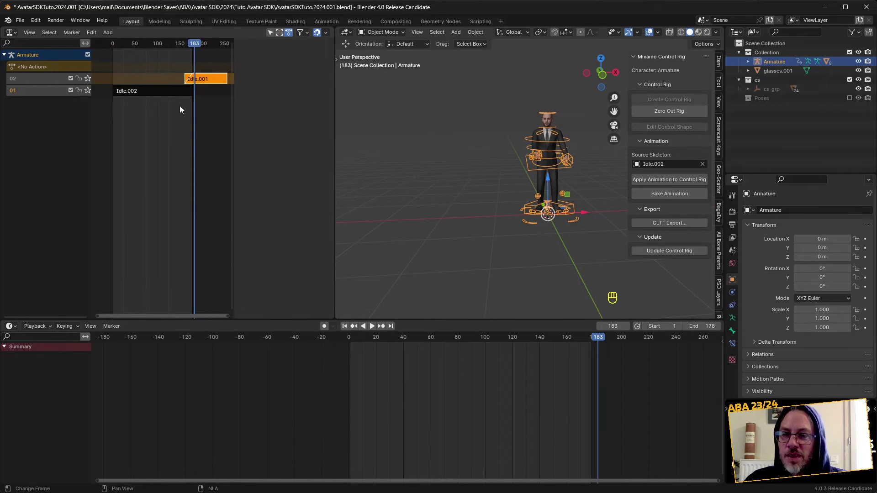
pyautogui.scroll(4, 211, 69)
pyautogui.moveTo(215, 76); pyautogui.dragTo(133, 117, button='middle')
pyautogui.moveTo(143, 43); pyautogui.dragTo(143, 43)
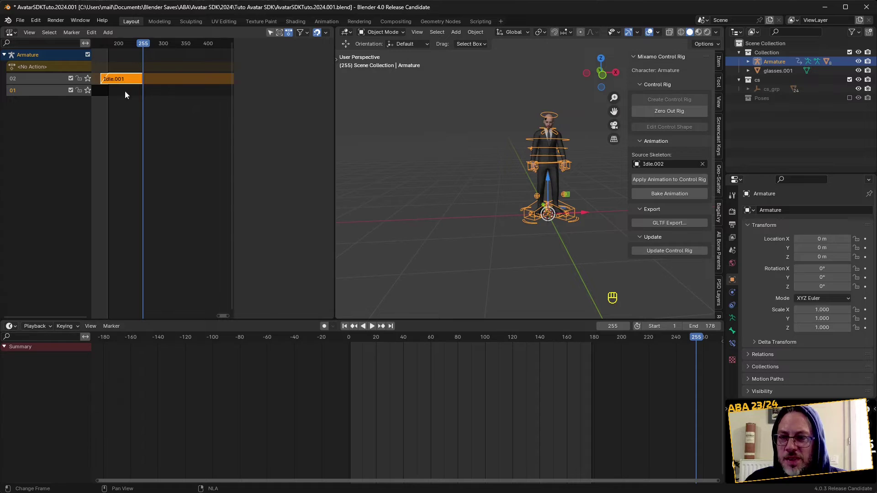
# - Set the Idle.001 strip's Action Clip Repeat to 2 and play the animation
pyautogui.click(125, 79)
pyautogui.press('n')
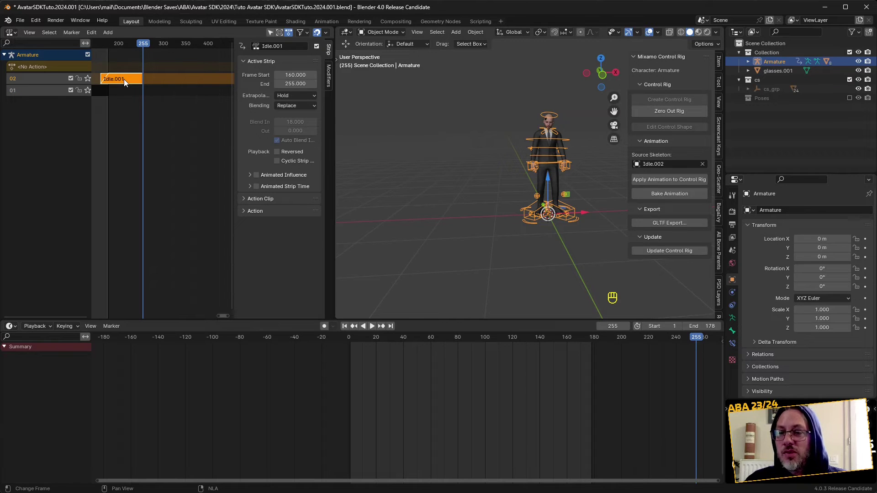
pyautogui.click(245, 199)
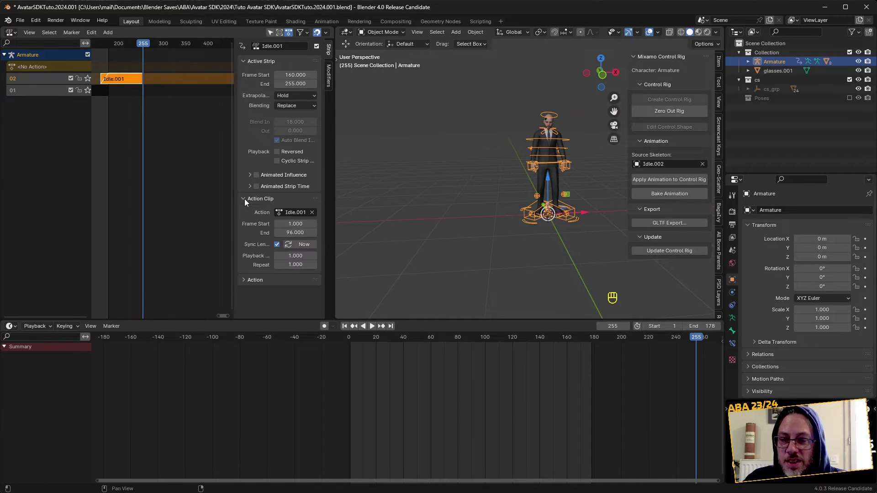
pyautogui.click(294, 265)
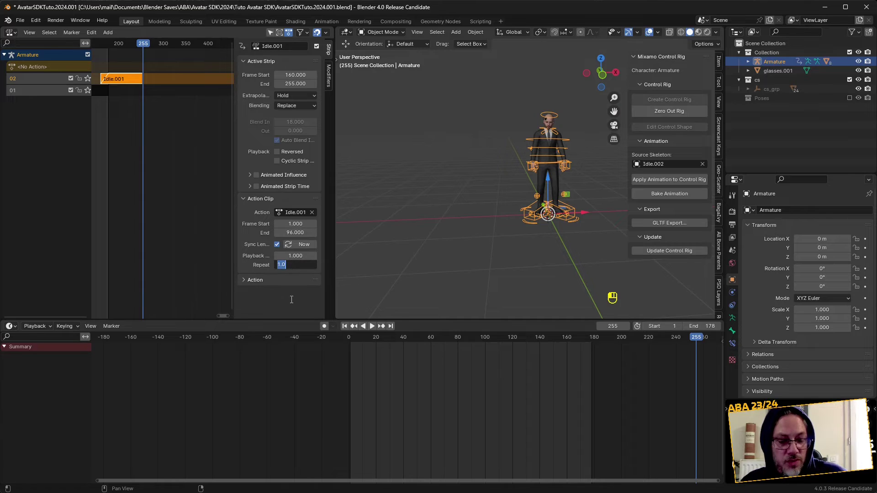
pyautogui.write('2')
pyautogui.press('Return')
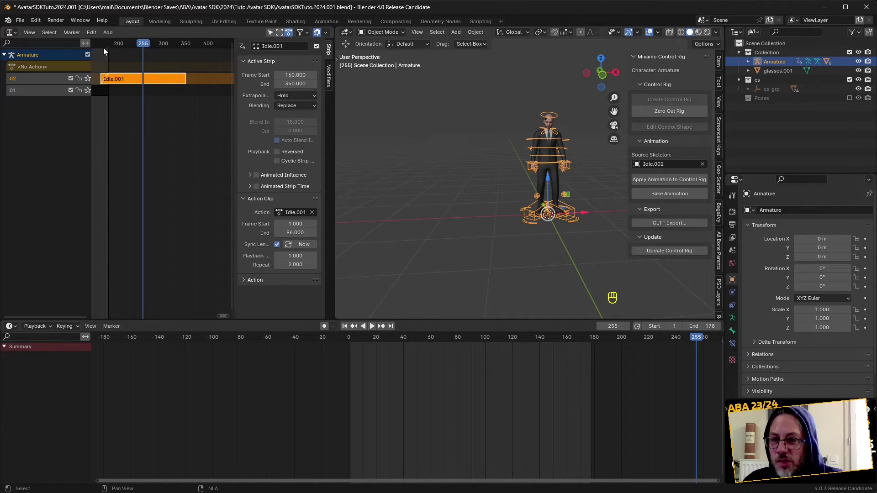
pyautogui.press('space')
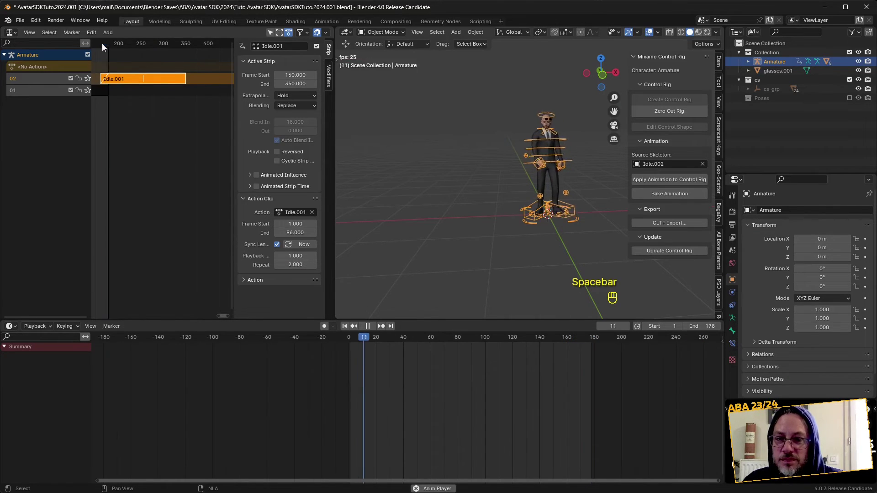
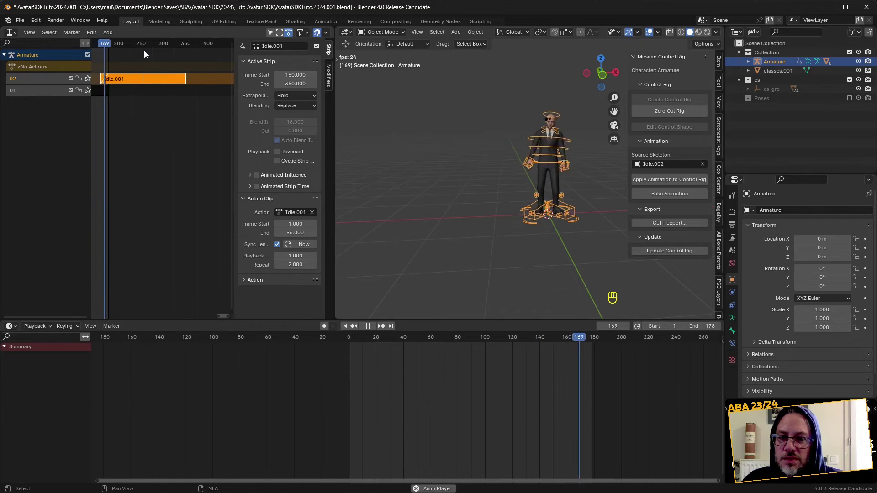
# - Stop playback, set the scene end frame to 350, and frame all NLA strips
pyautogui.press('space')
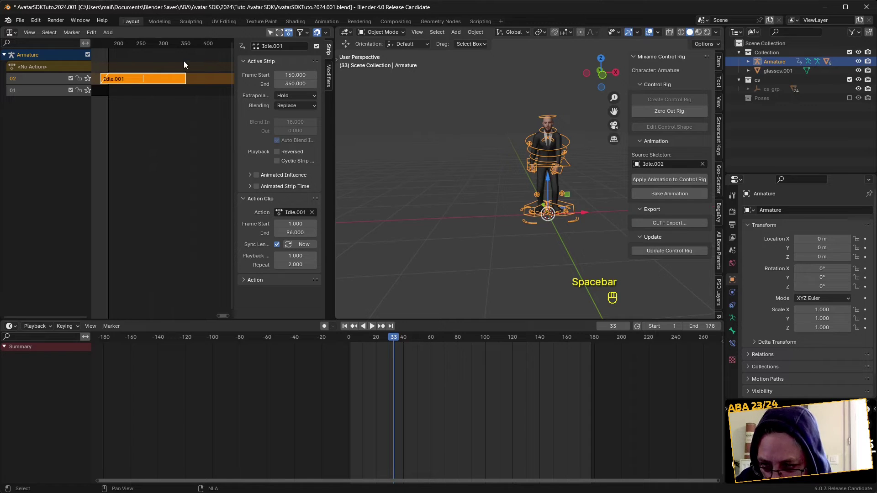
pyautogui.moveTo(187, 42); pyautogui.dragTo(185, 42)
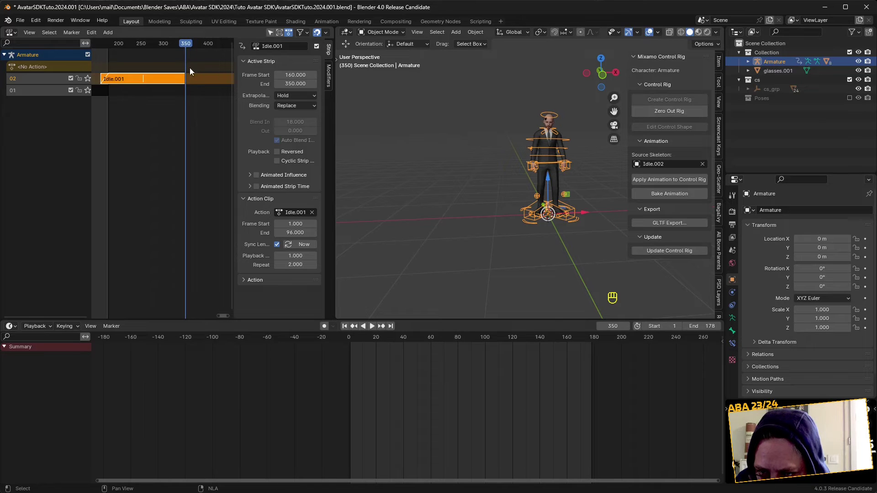
pyautogui.doubleClick(704, 326)
pyautogui.write('350')
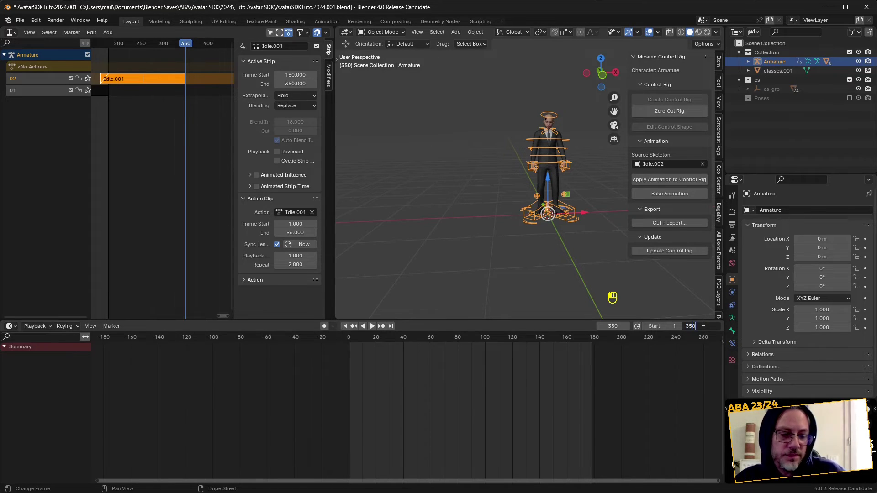
pyautogui.press('Return')
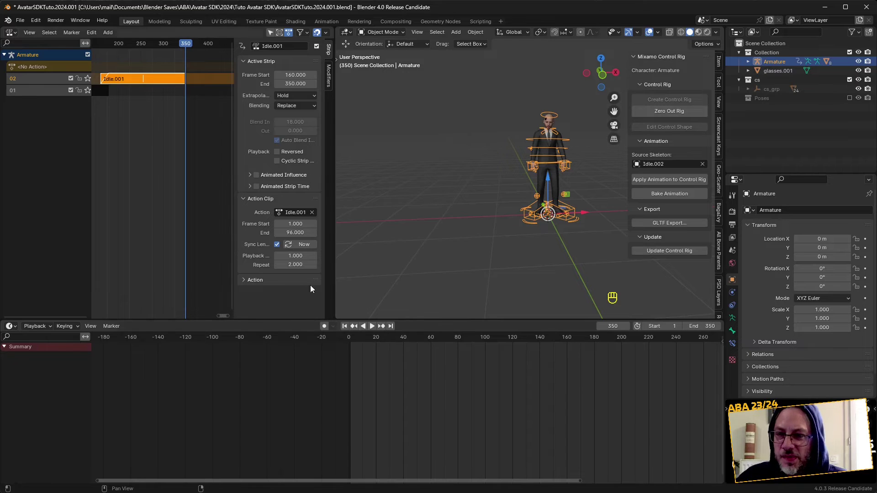
pyautogui.press('Home')
pyautogui.scroll(4, 141, 121)
pyautogui.moveTo(152, 125); pyautogui.dragTo(136, 155, button='middle')
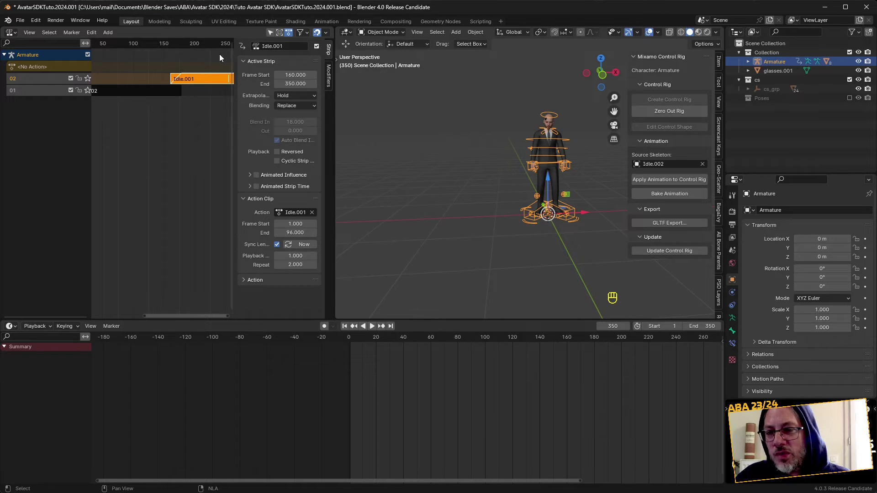
# - Select NLA track 01 and its Idle.002 strip
pyautogui.scroll(-2, 161, 114)
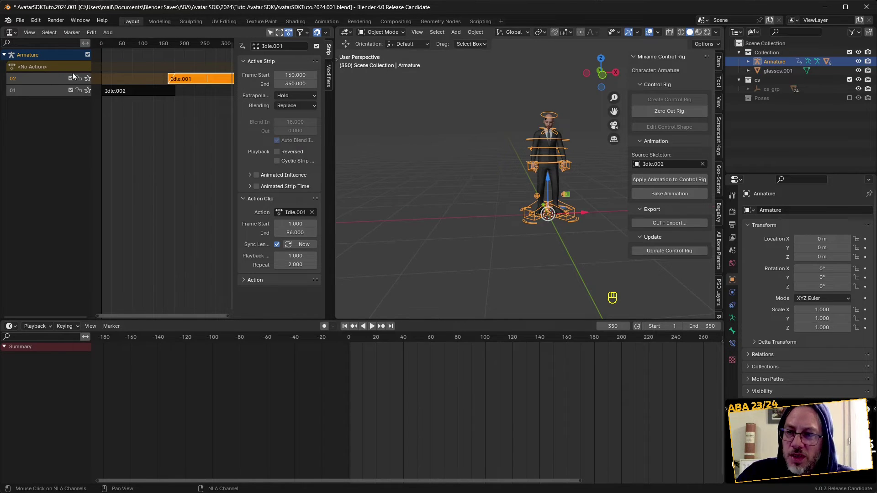
pyautogui.click(22, 90)
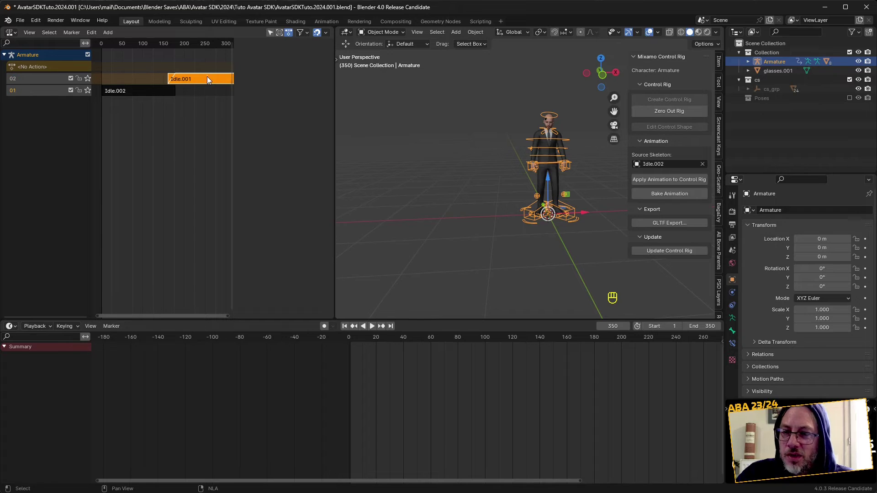
pyautogui.click(135, 92)
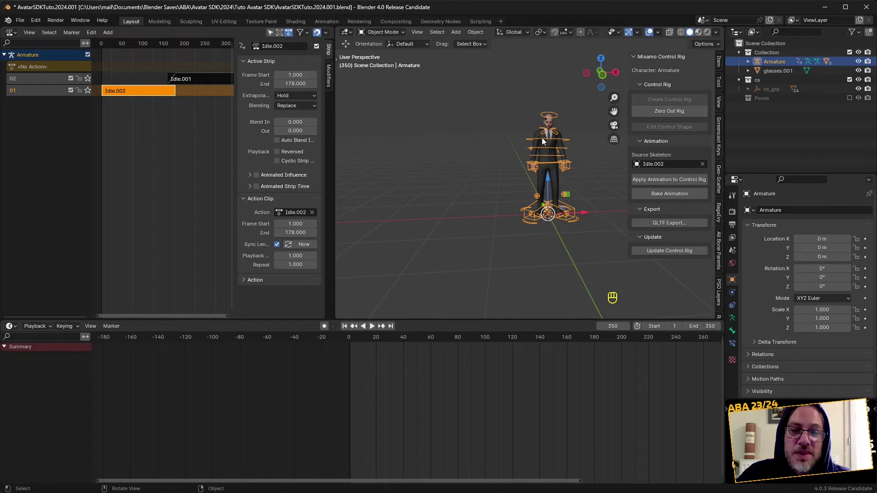
# - Go to frame 1, zoom in on the head, show Armature data, and save AvatarSDKTuto.2024.001.blend
pyautogui.moveTo(560, 194); pyautogui.dragTo(539, 128, button='middle')
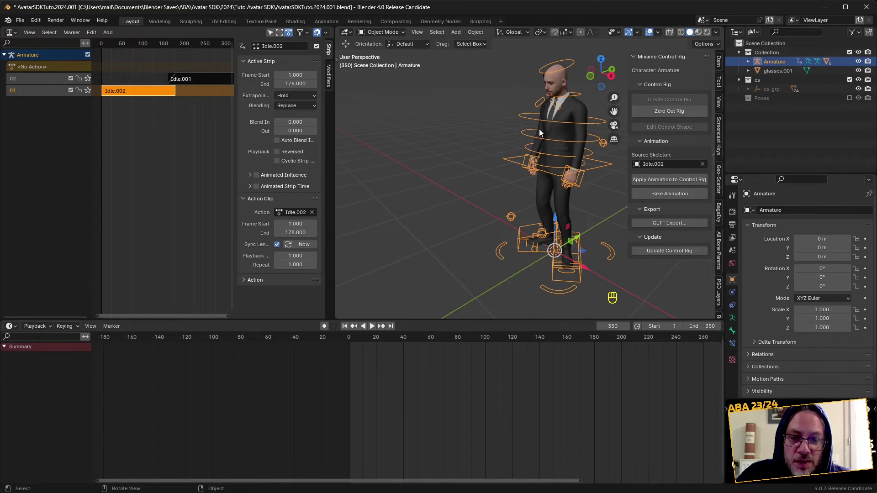
pyautogui.click(344, 325)
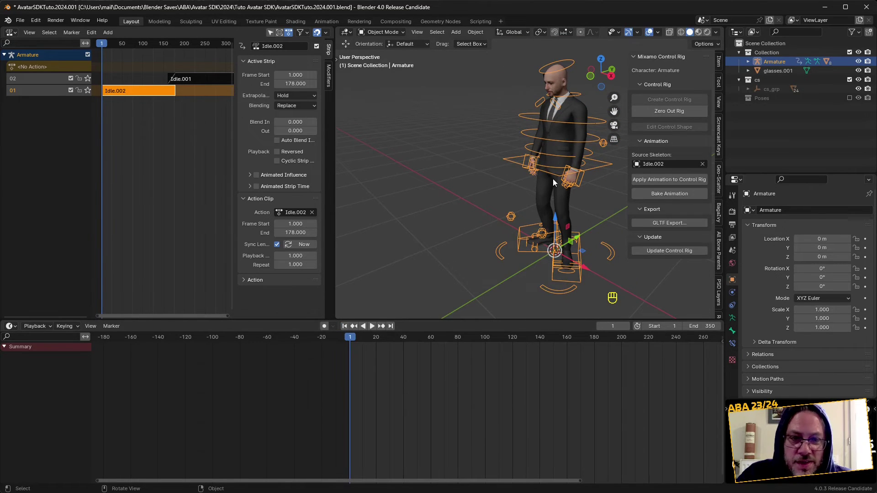
pyautogui.moveTo(553, 179); pyautogui.dragTo(497, 220, button='middle')
pyautogui.scroll(5, 506, 171)
pyautogui.moveTo(505, 171); pyautogui.dragTo(545, 187, button='middle')
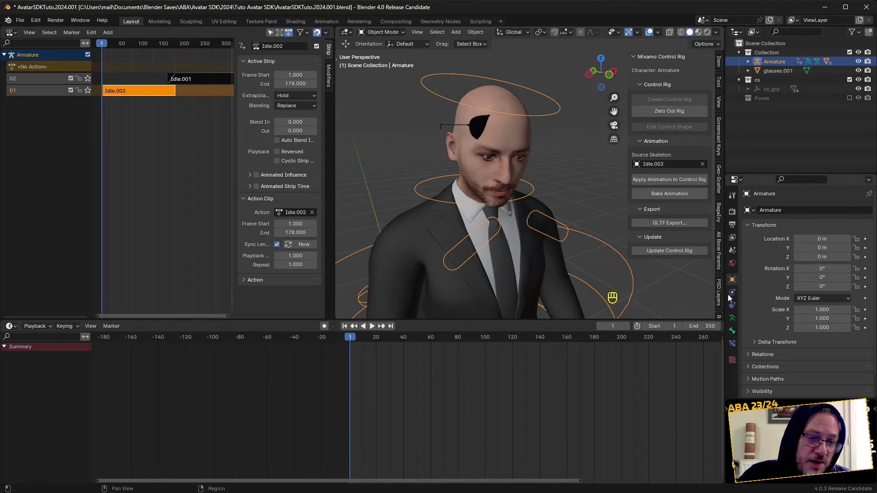
pyautogui.click(733, 318)
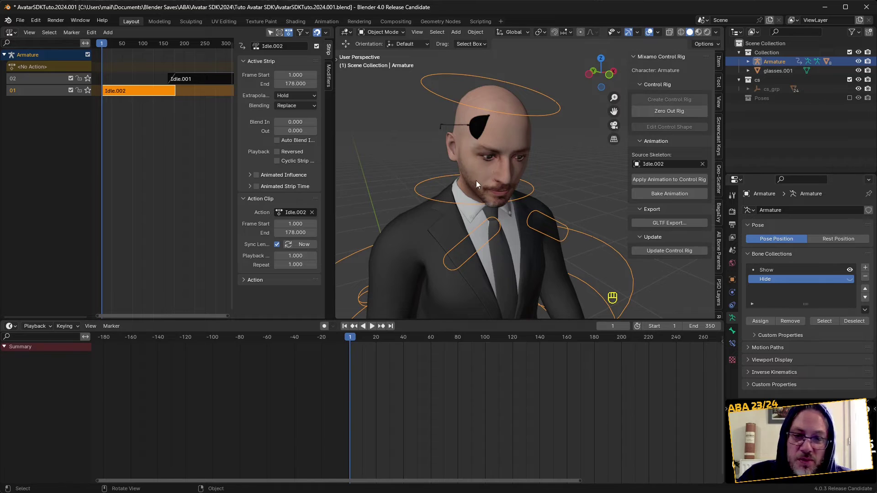
pyautogui.hotkey('ctrl', 's')
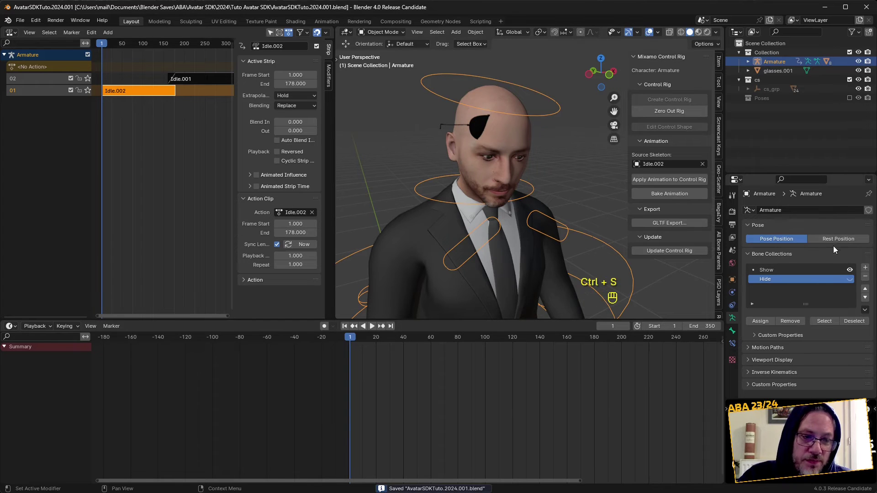
# - Show Rest Position and select the glasses plus the armature's Ctrl_Head bone in Pose Mode
pyautogui.click(834, 237)
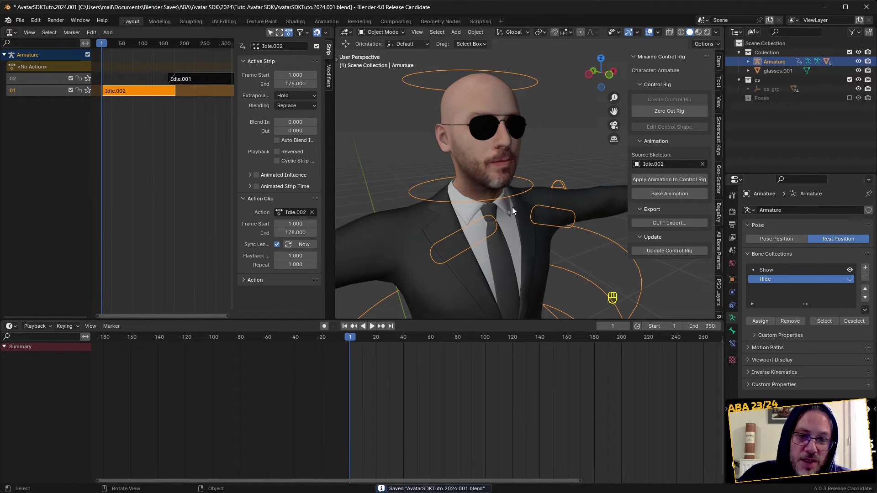
pyautogui.click(521, 126)
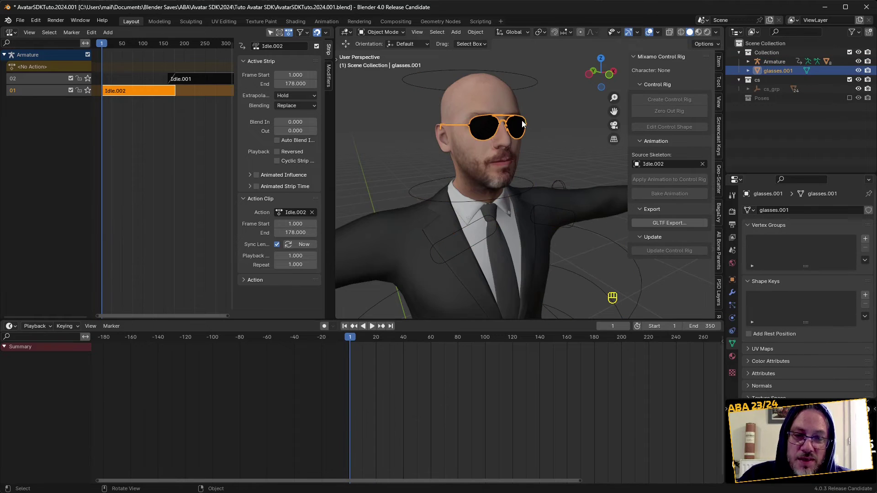
pyautogui.keyDown('shift'); pyautogui.click(527, 79); pyautogui.keyUp('shift')
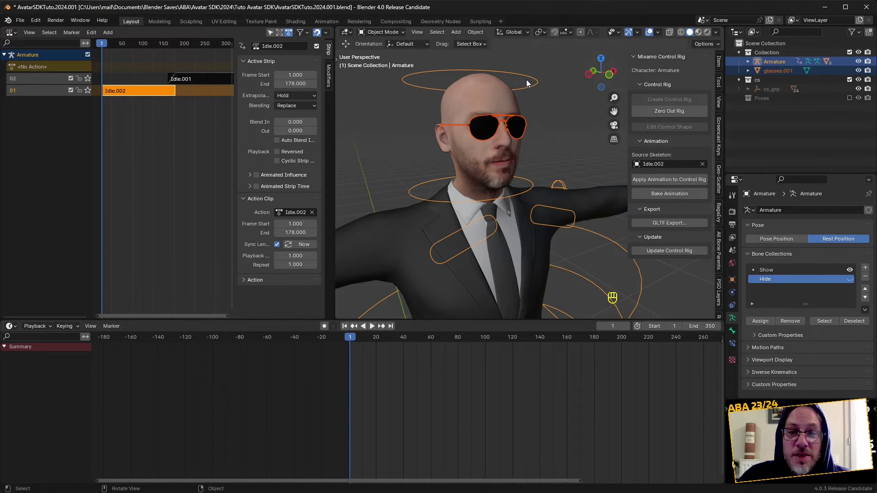
pyautogui.click(391, 32)
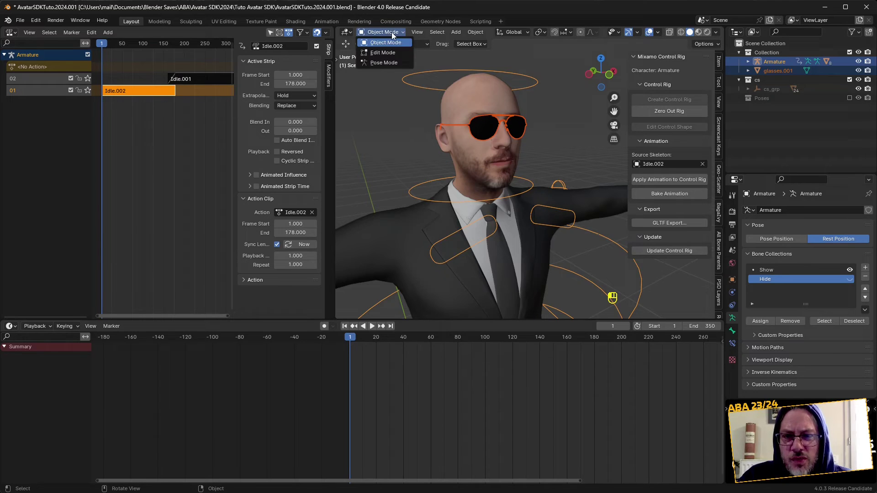
pyautogui.click(378, 62)
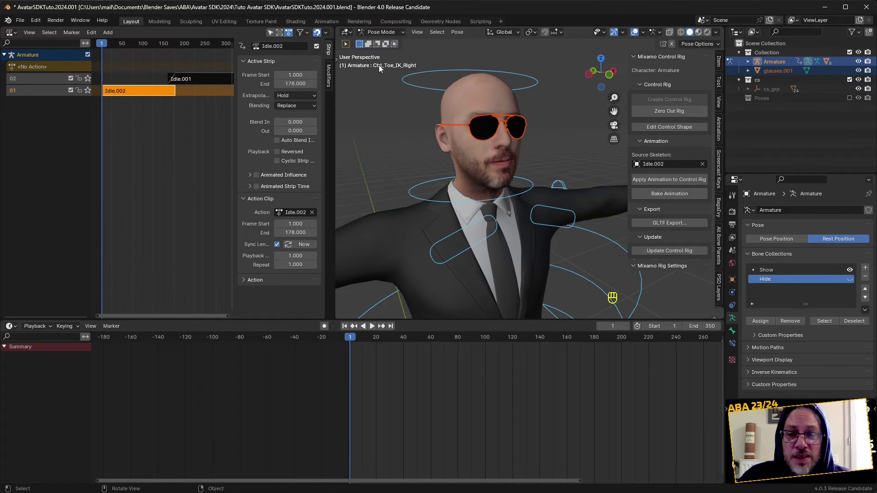
pyautogui.click(497, 72)
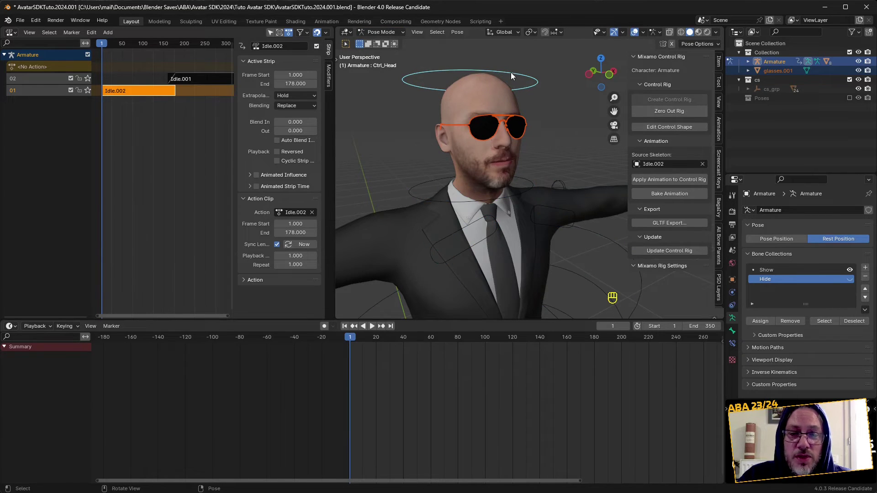
# - Parent the glasses to the Ctrl_Head bone, return to Object Mode, and restore Pose Position
pyautogui.click(456, 29)
pyautogui.moveTo(483, 176)
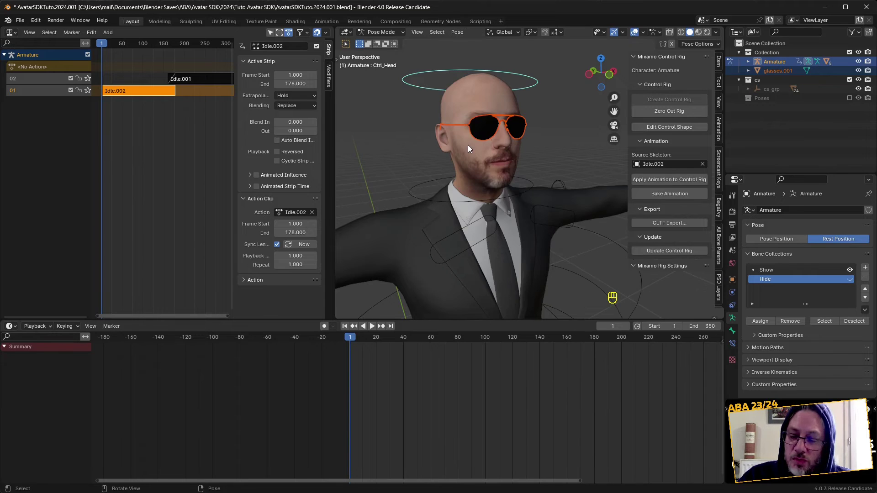
pyautogui.hotkey('ctrl', 'p')
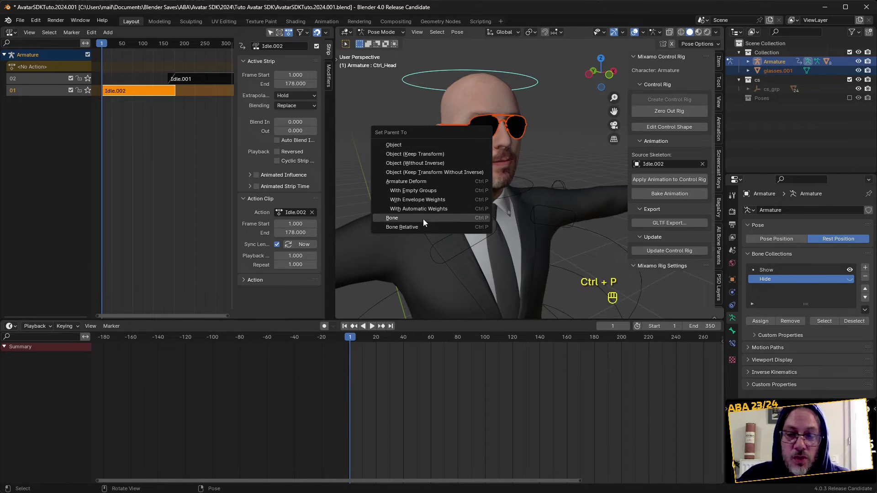
pyautogui.click(423, 220)
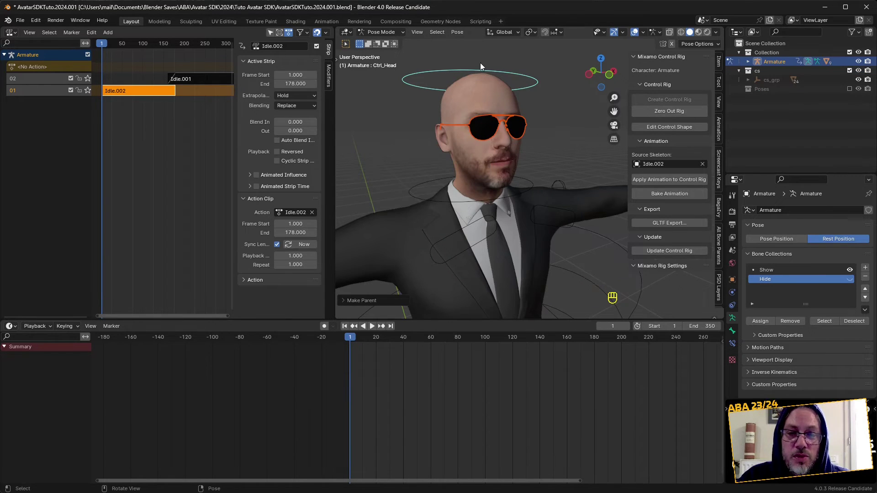
pyautogui.click(382, 32)
pyautogui.click(378, 41)
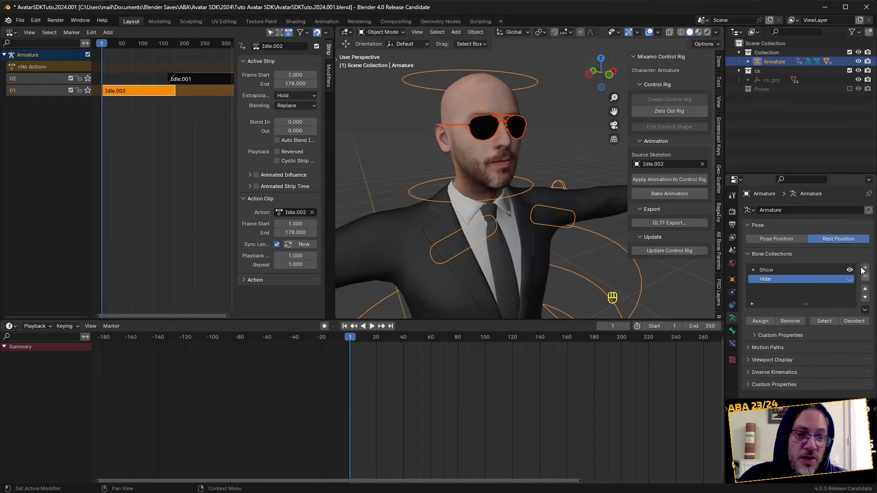
pyautogui.click(775, 240)
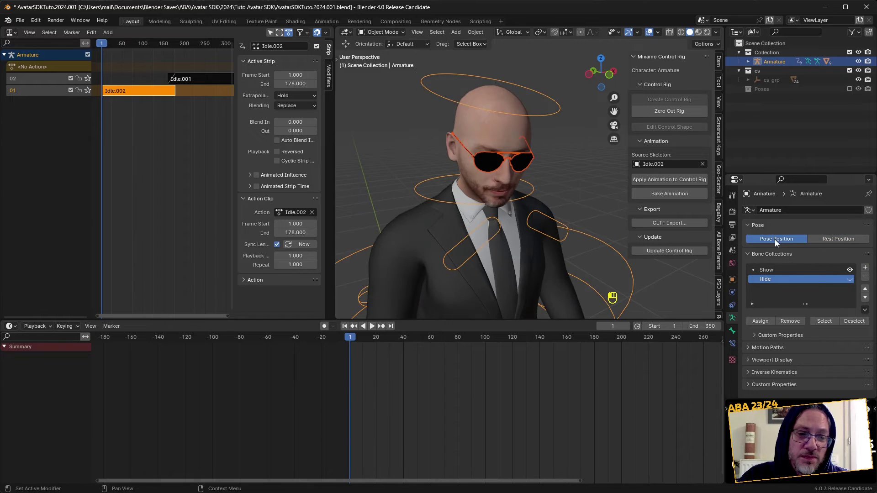
pyautogui.scroll(-5, 542, 191)
pyautogui.click(561, 178)
pyautogui.scroll(-2, 567, 195)
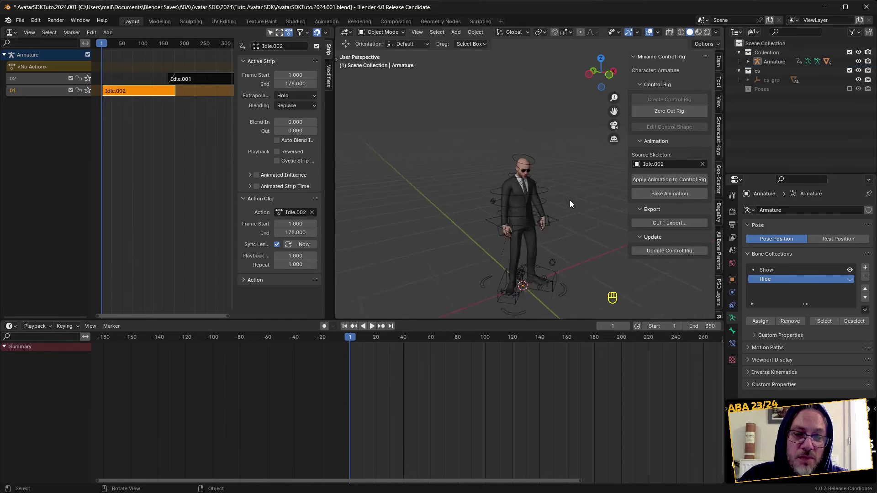
pyautogui.press('space')
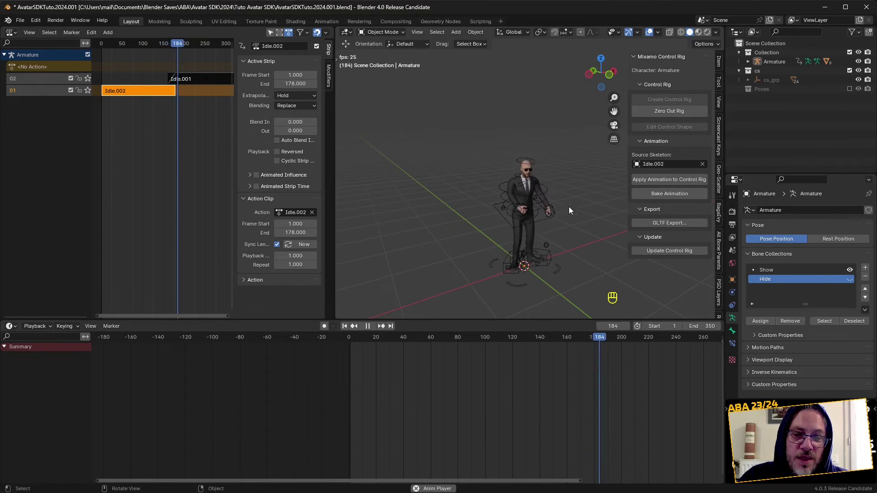
pyautogui.moveTo(566, 213); pyautogui.dragTo(544, 204, button='middle')
pyautogui.scroll(6, 536, 216)
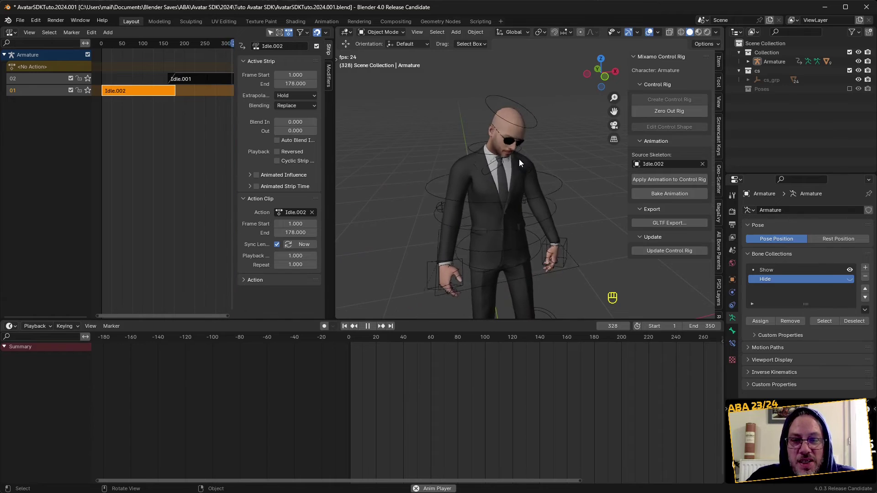
pyautogui.press('space')
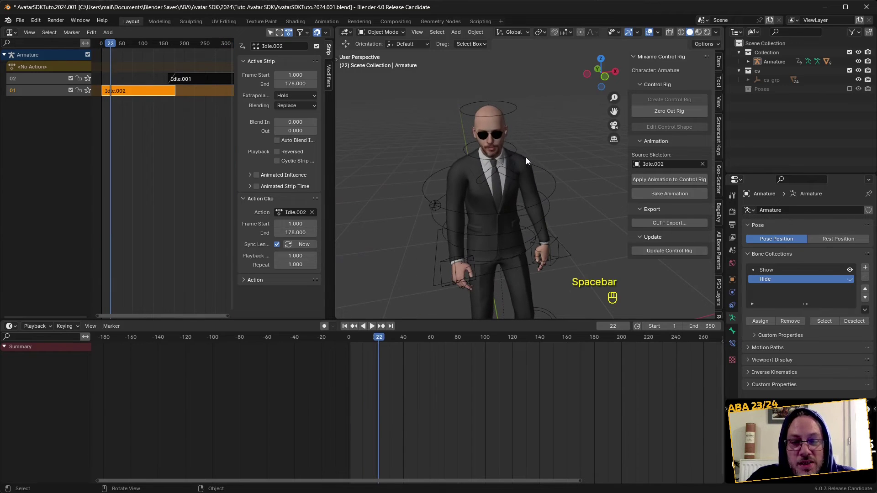
# - Frame AvatarHead.001, test browDownLeft and browInnerUp, then unhide the glasses and eyelashes
pyautogui.click(490, 122)
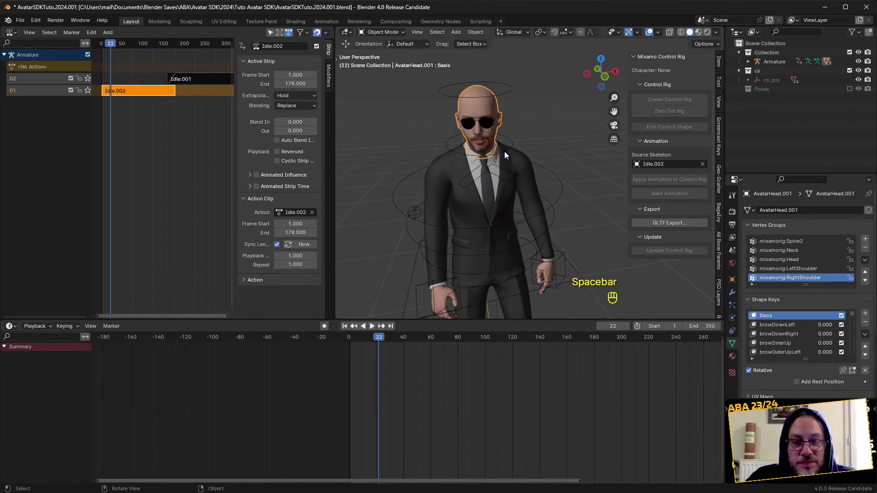
pyautogui.press('KP_Decimal')
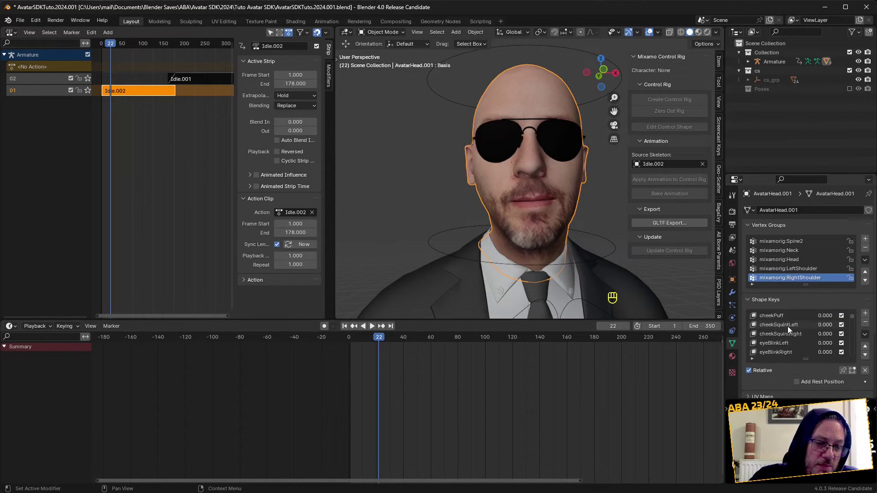
pyautogui.click(759, 227)
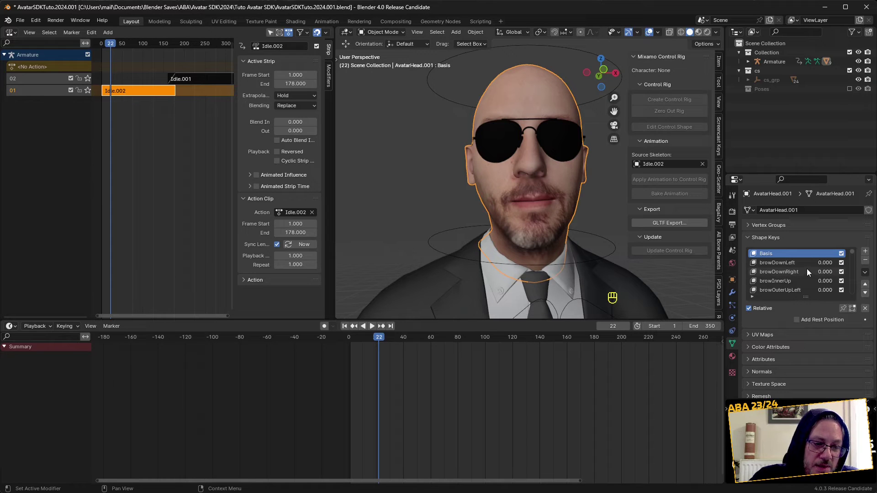
pyautogui.moveTo(827, 265); pyautogui.dragTo(814, 281)
pyautogui.moveTo(537, 127); pyautogui.dragTo(516, 207, button='middle')
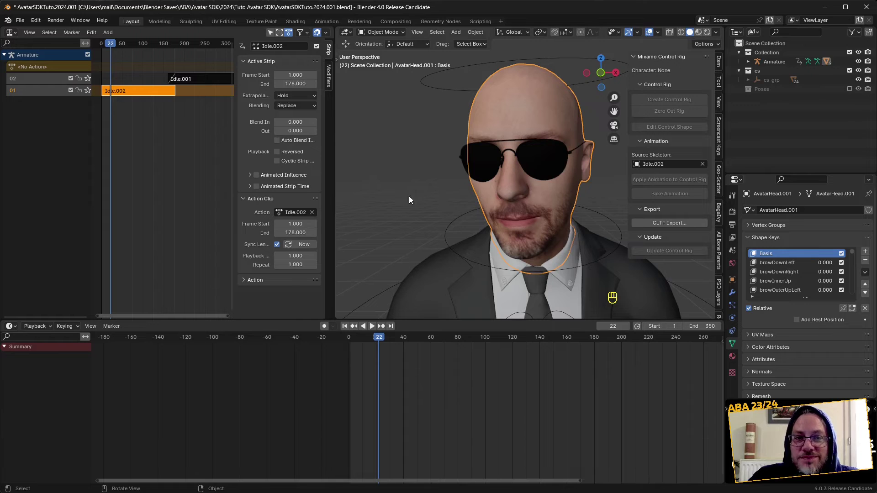
pyautogui.hotkey('alt', 'h')
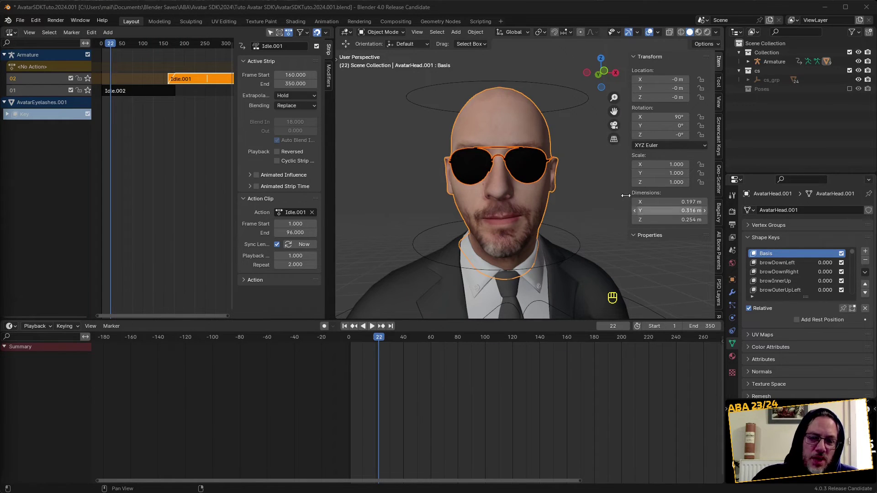
# - Hide the glasses and select the head, testing its browDownLeft shape key
pyautogui.click(512, 170)
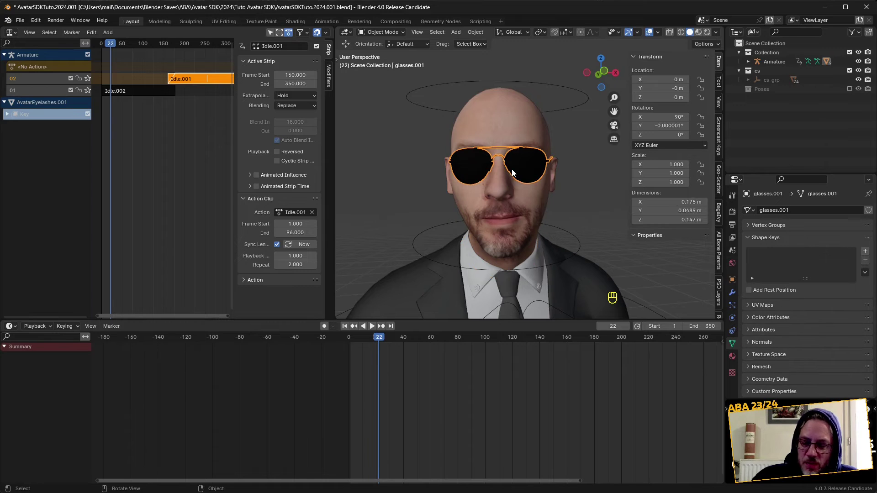
pyautogui.press('h')
pyautogui.scroll(2, 536, 177)
pyautogui.click(524, 199)
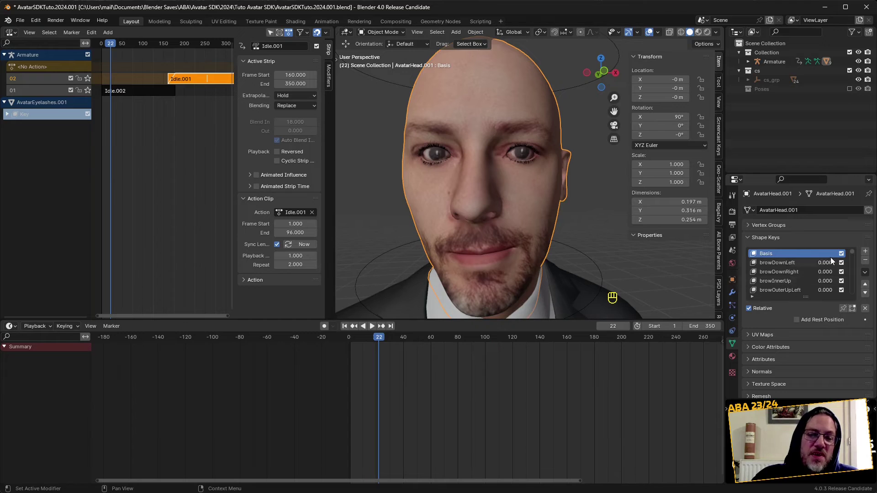
pyautogui.moveTo(825, 265); pyautogui.dragTo(794, 271)
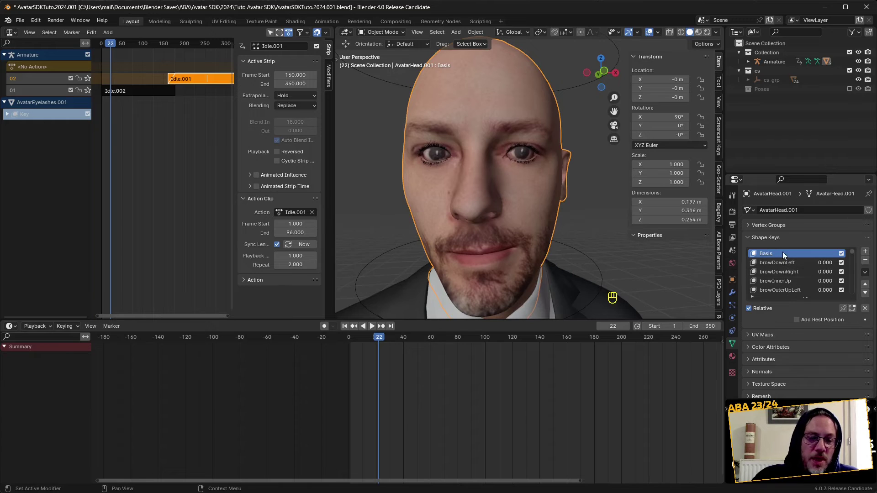
# - Enlarge the shape key list and copy eyeBlinkLeft as a new driver
pyautogui.moveTo(798, 175); pyautogui.dragTo(795, 69)
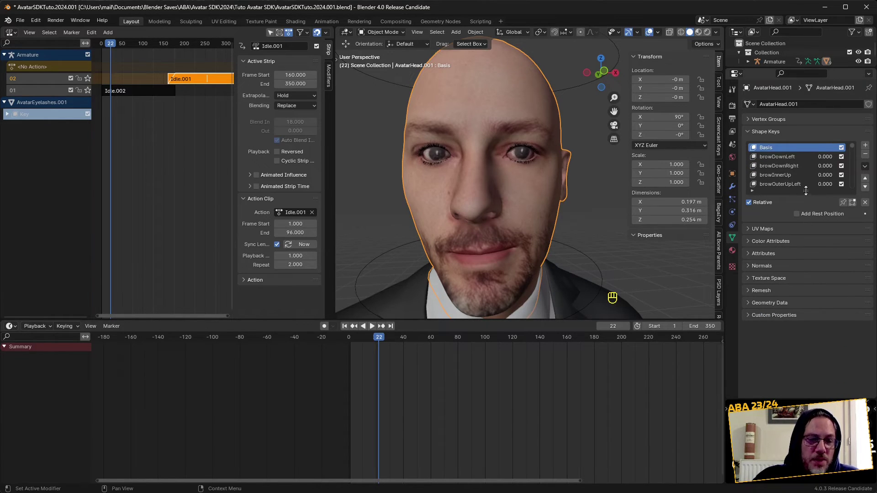
pyautogui.moveTo(806, 190); pyautogui.dragTo(794, 327)
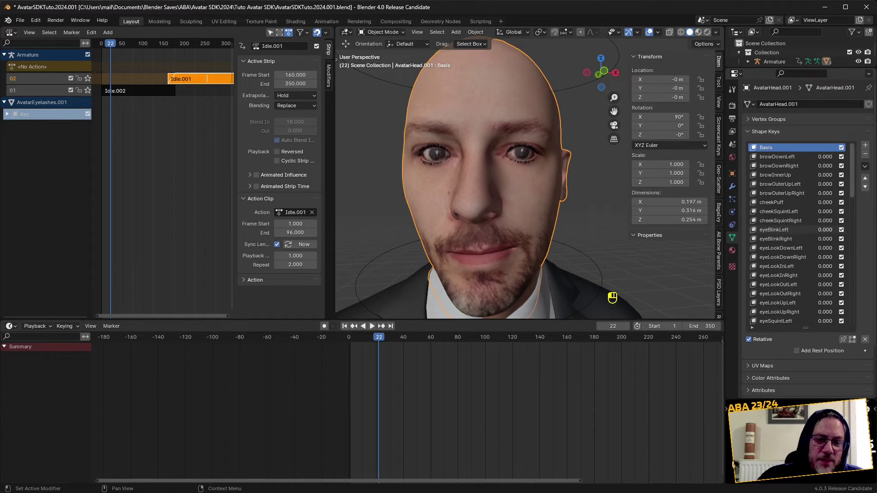
pyautogui.moveTo(822, 230)
pyautogui.mouseDown()
pyautogui.moveTo(851, 230)
pyautogui.moveTo(822, 230)
pyautogui.mouseUp()
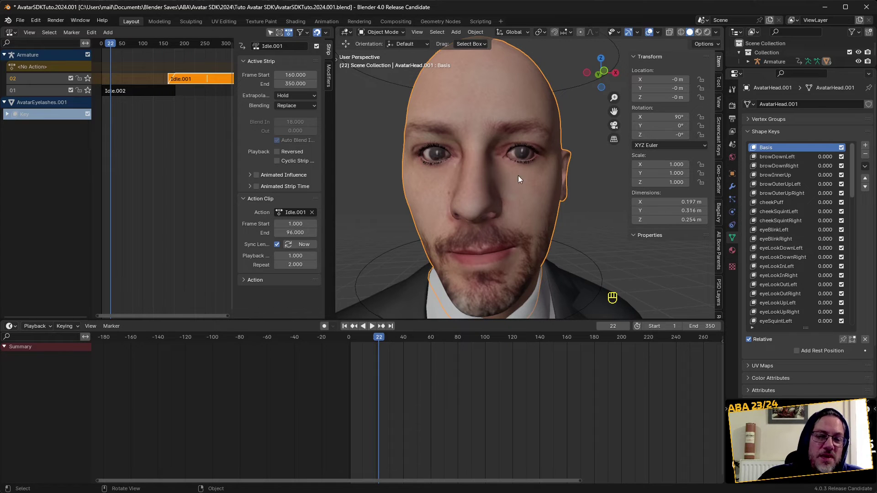
pyautogui.rightClick(827, 229)
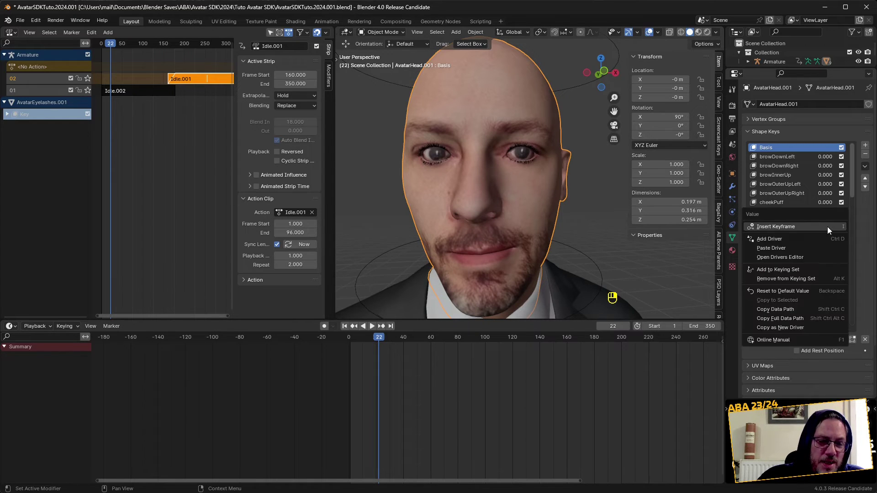
pyautogui.click(786, 327)
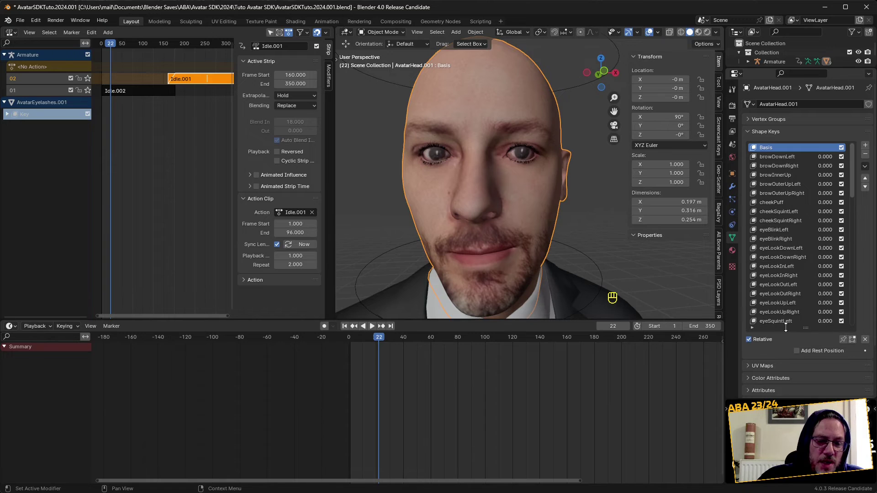
# - Paste the driver onto the eyelashes' eyeBlinkLeft shape key
pyautogui.click(525, 147)
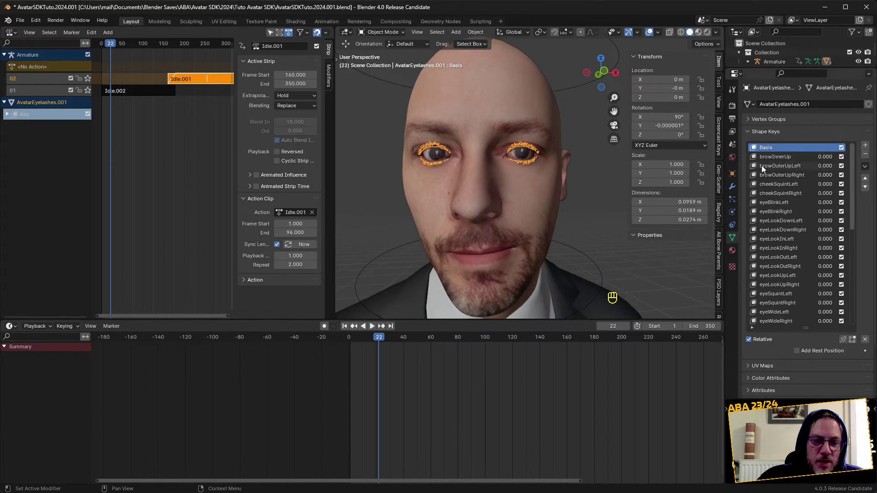
pyautogui.rightClick(826, 203)
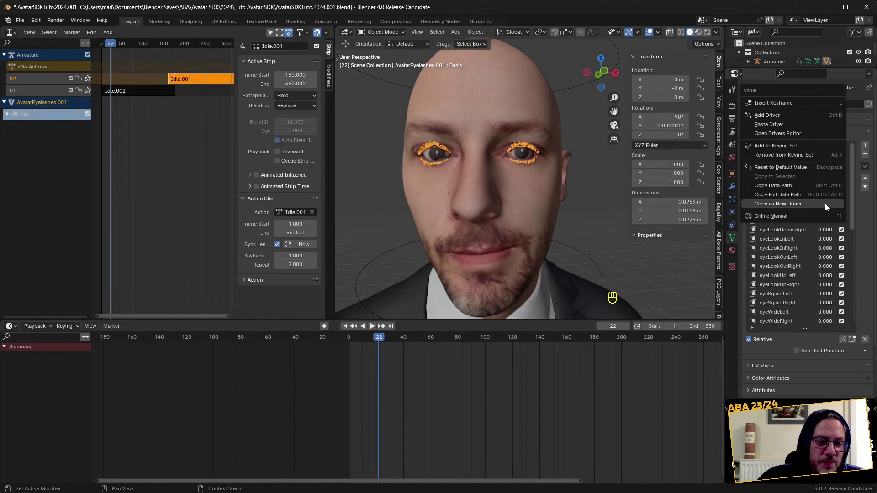
pyautogui.press('Escape')
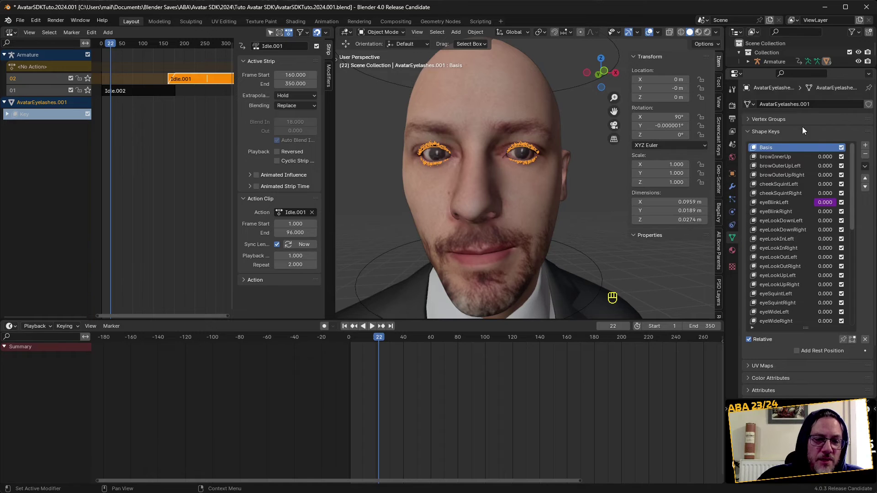
# - Copy the head's eyeBlinkRight as a new driver and paste it onto the eyelashes' eyeBlinkRight
pyautogui.click(530, 195)
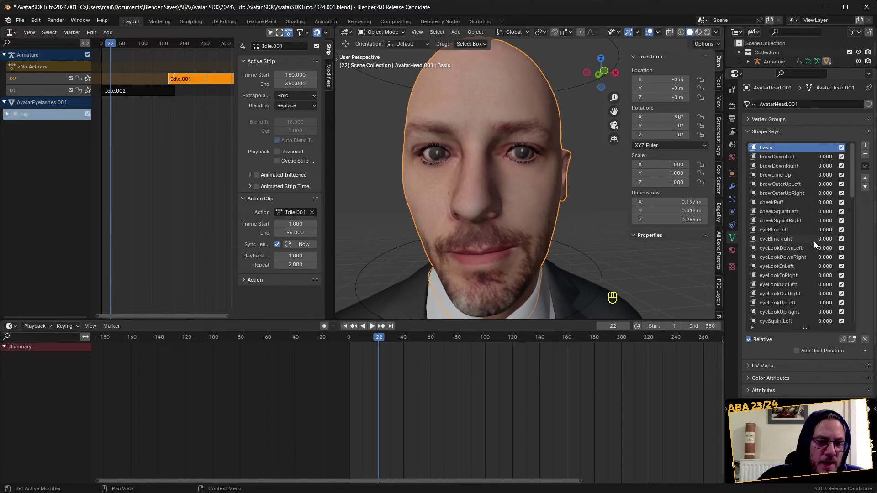
pyautogui.rightClick(824, 239)
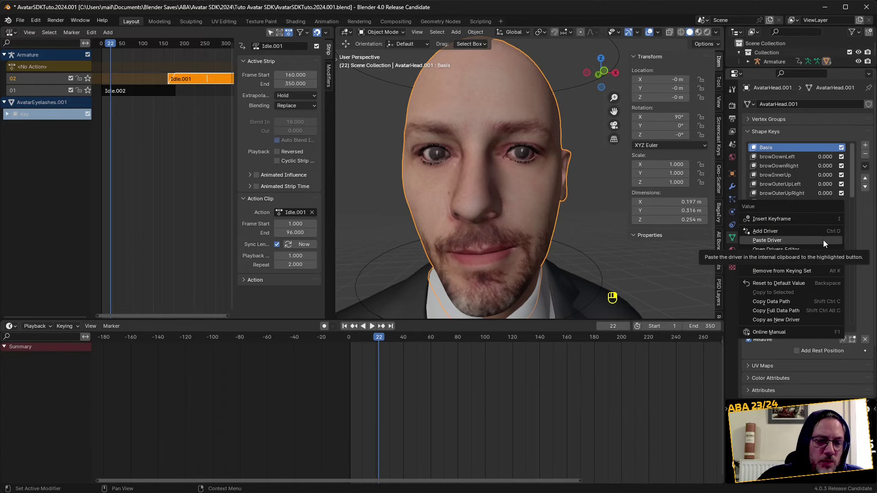
pyautogui.click(792, 320)
pyautogui.click(528, 160)
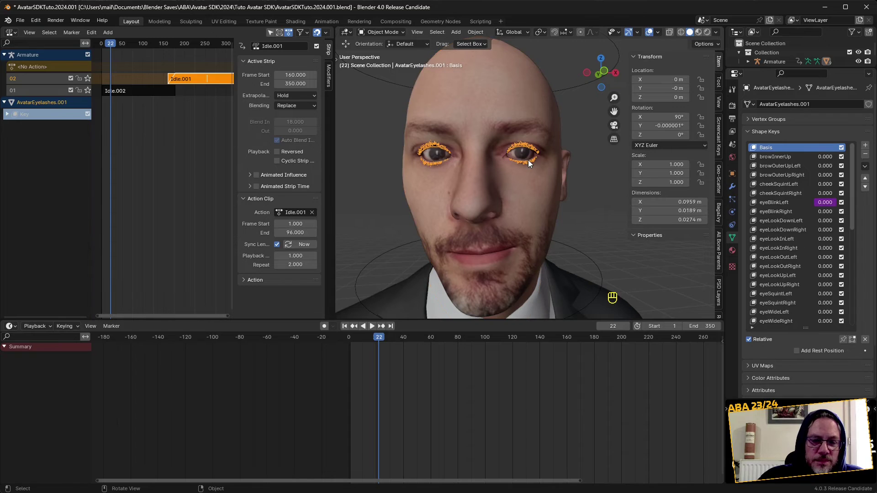
pyautogui.rightClick(826, 211)
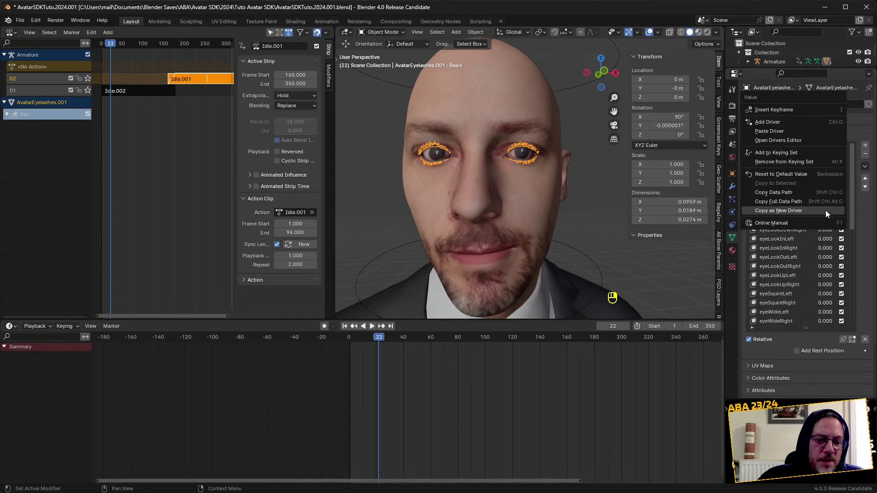
pyautogui.click(791, 131)
pyautogui.click(519, 189)
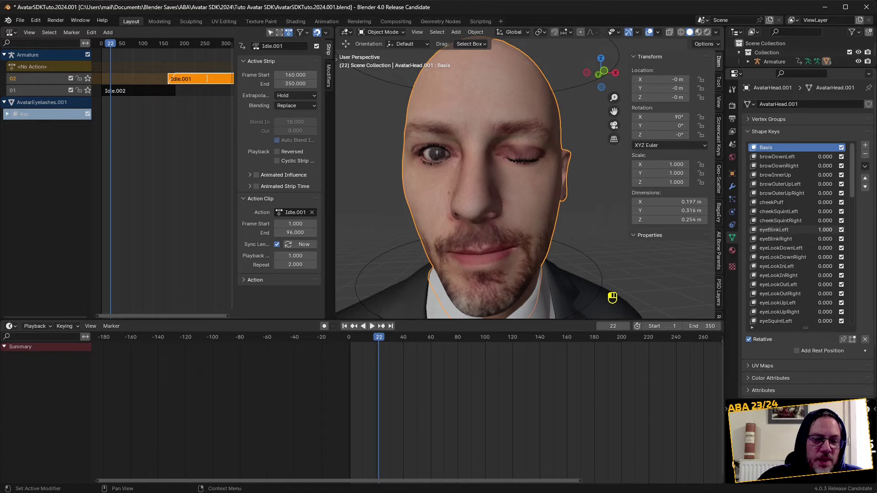
# - Set the head's eyeBlinkRight to 1.000 so both eyes close
pyautogui.moveTo(821, 240); pyautogui.dragTo(845, 240)
pyautogui.moveTo(487, 211); pyautogui.dragTo(456, 183, button='middle')
pyautogui.scroll(4, 464, 207)
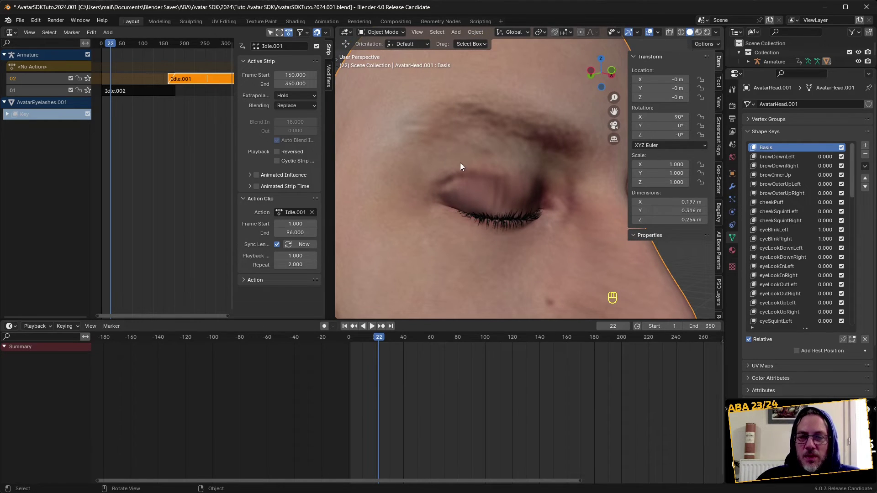
# - In Texture Paint, pick the Clone brush with a skin source, 64 px radius, 0.732 strength
pyautogui.click(386, 31)
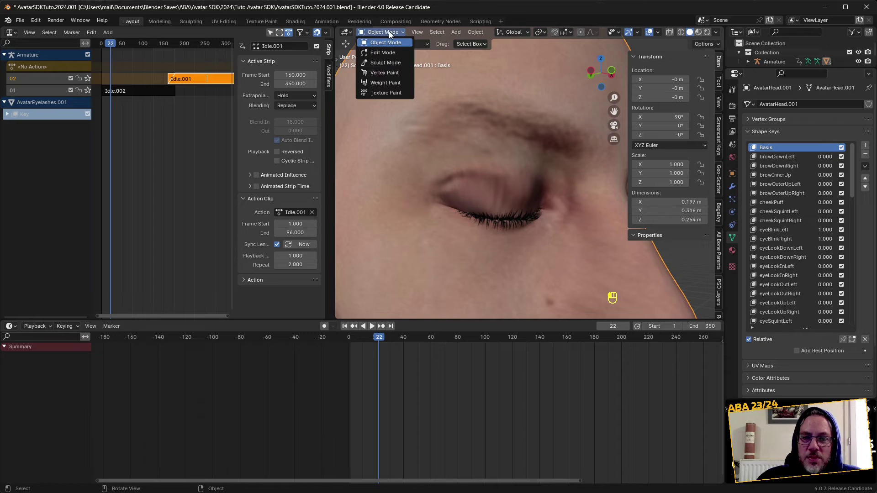
pyautogui.click(386, 93)
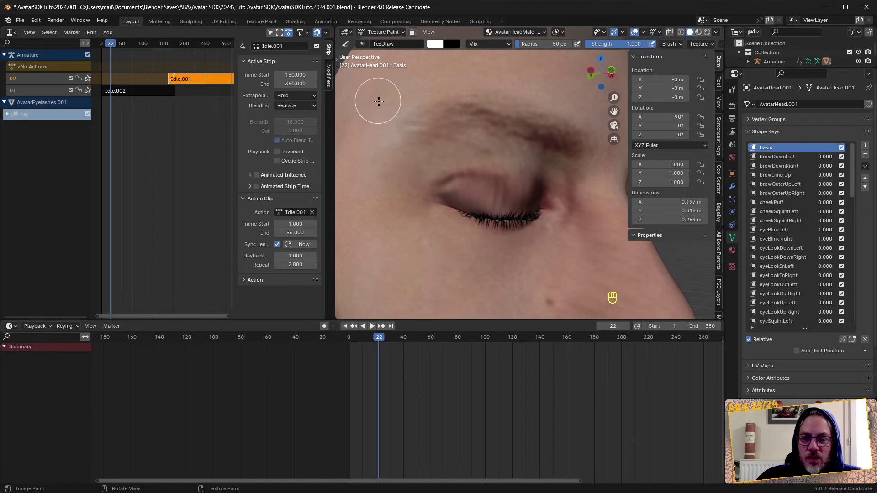
pyautogui.press('t')
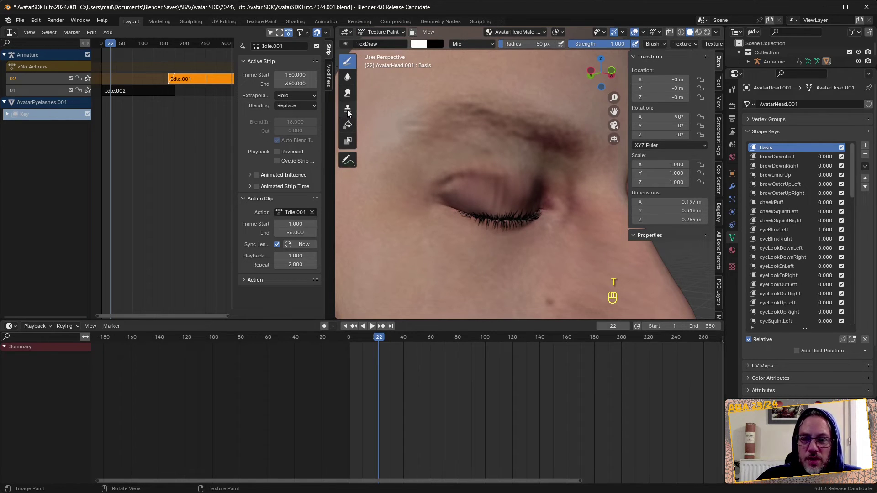
pyautogui.click(348, 110)
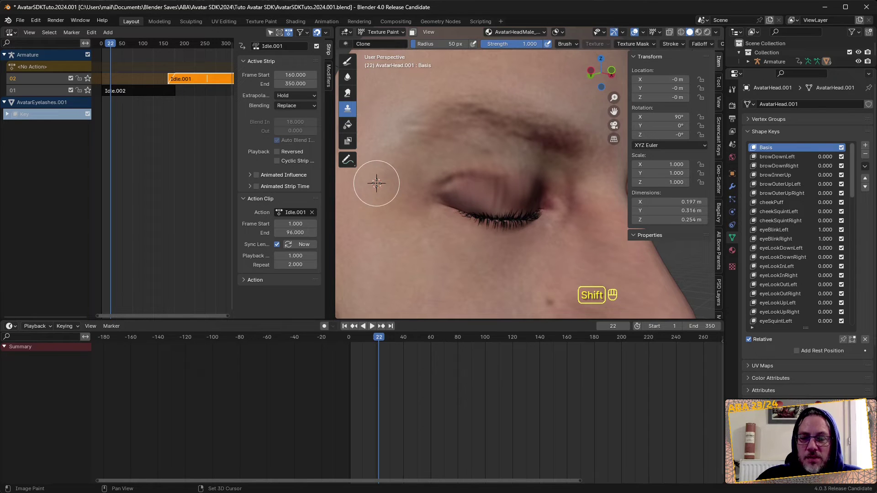
pyautogui.keyDown('shift'); pyautogui.rightClick(377, 183); pyautogui.keyUp('shift')
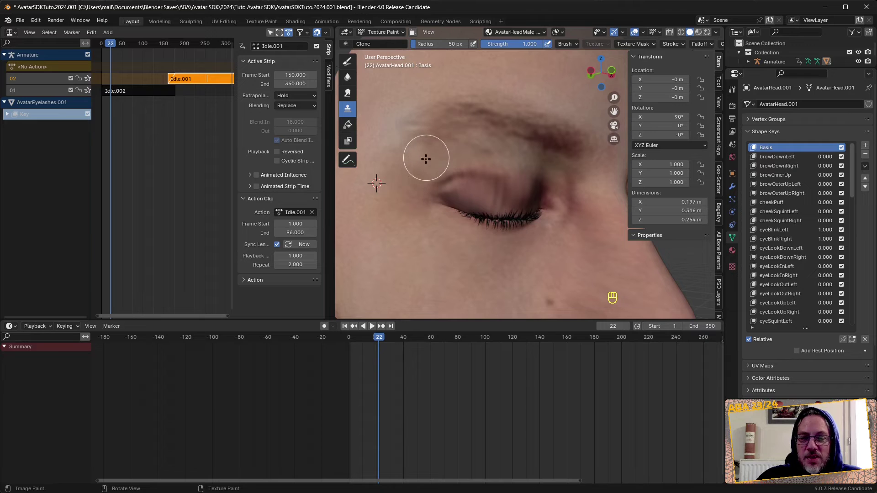
pyautogui.press('f')
pyautogui.click(451, 161)
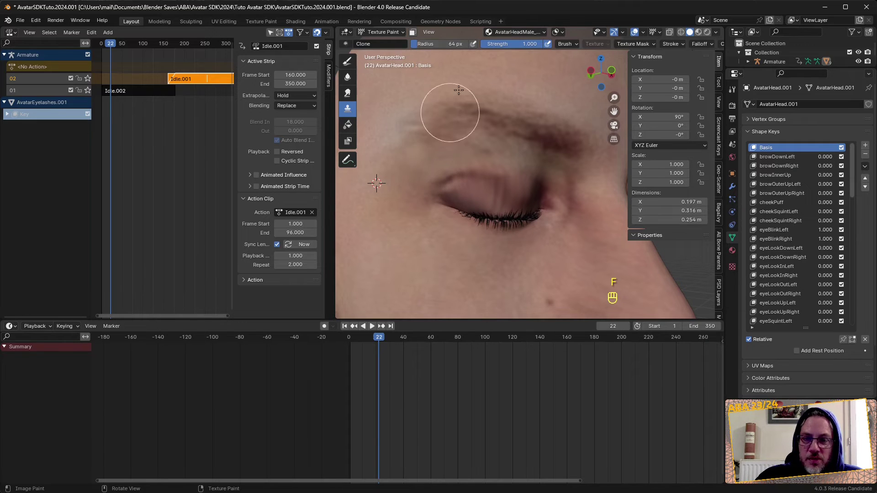
pyautogui.moveTo(512, 43); pyautogui.dragTo(496, 43)
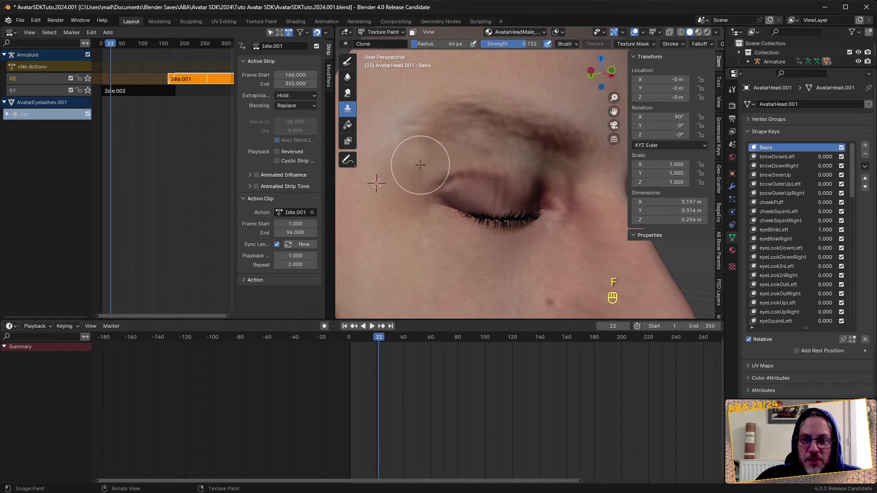
# - Clone clean skin below the eyebrow, then bring the closed eye into view
pyautogui.moveTo(453, 148)
pyautogui.mouseDown()
pyautogui.moveTo(500, 155)
pyautogui.moveTo(490, 182)
pyautogui.mouseUp()
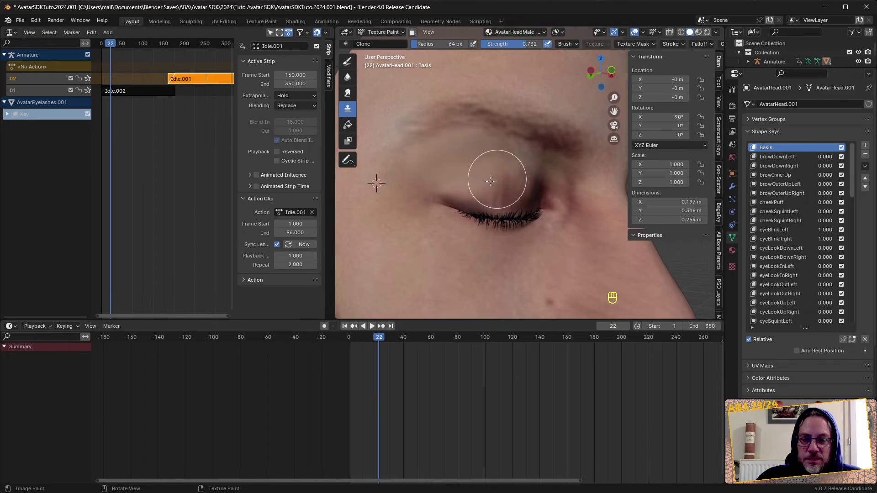
pyautogui.moveTo(525, 184); pyautogui.dragTo(469, 191, button='middle')
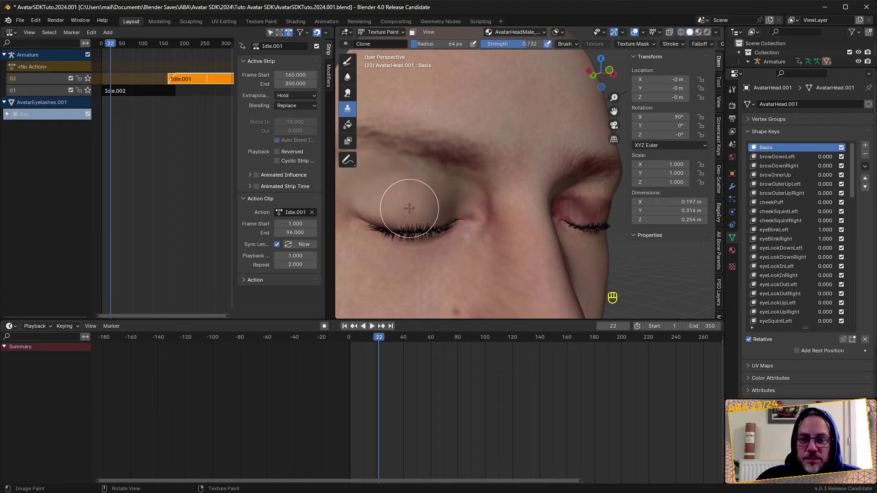
pyautogui.scroll(-5, 476, 191)
pyautogui.moveTo(519, 188); pyautogui.dragTo(477, 183, button='middle')
pyautogui.scroll(6, 480, 182)
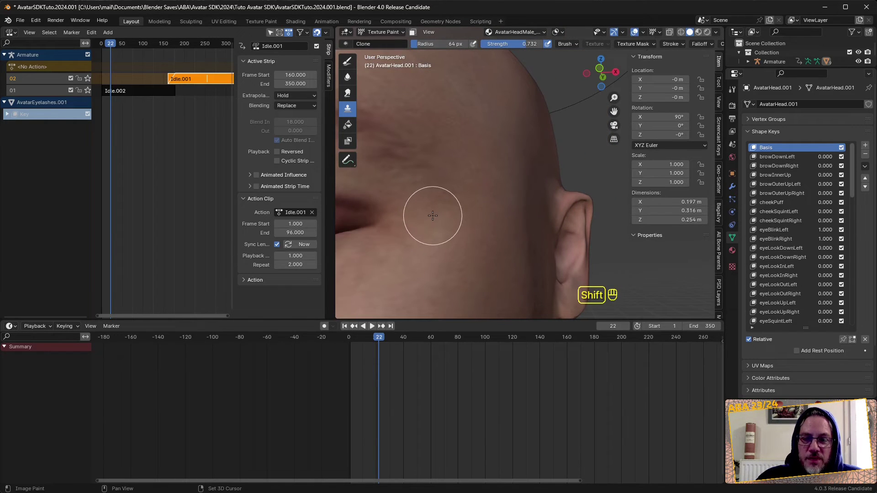
pyautogui.moveTo(432, 215); pyautogui.dragTo(422, 203, button='middle')
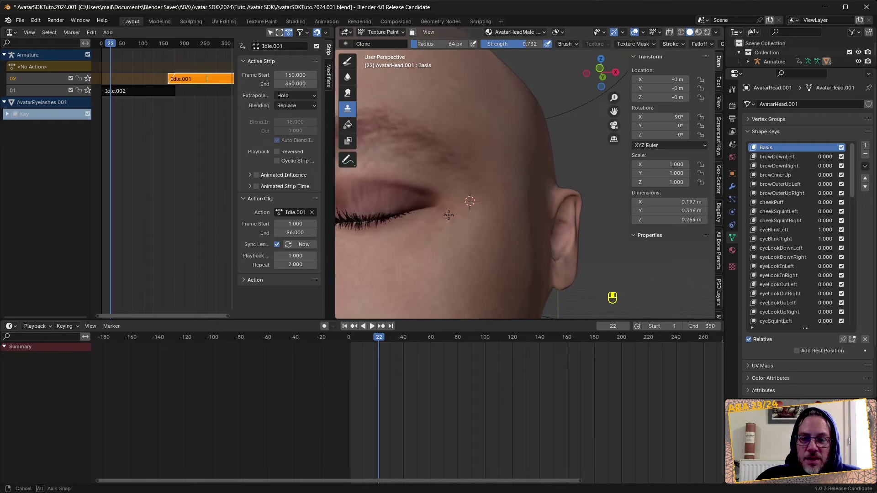
pyautogui.scroll(3, 419, 199)
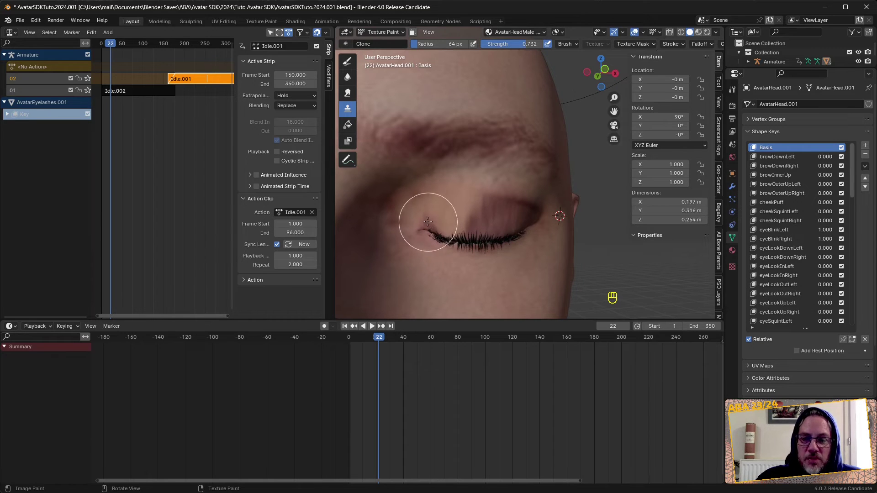
# - Paint skin tone over the dark eyelid shading, sourced from just below the eye
pyautogui.moveTo(489, 201); pyautogui.dragTo(505, 193)
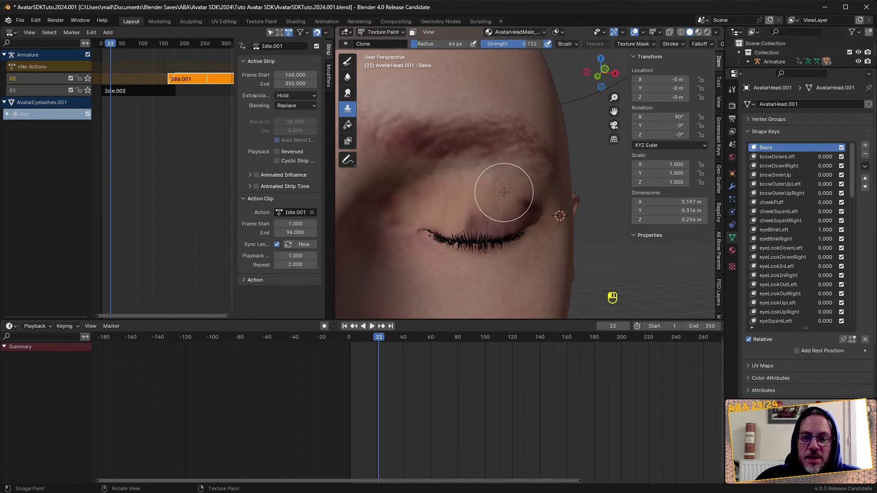
pyautogui.keyDown('ctrl'); pyautogui.click(442, 277); pyautogui.keyUp('ctrl')
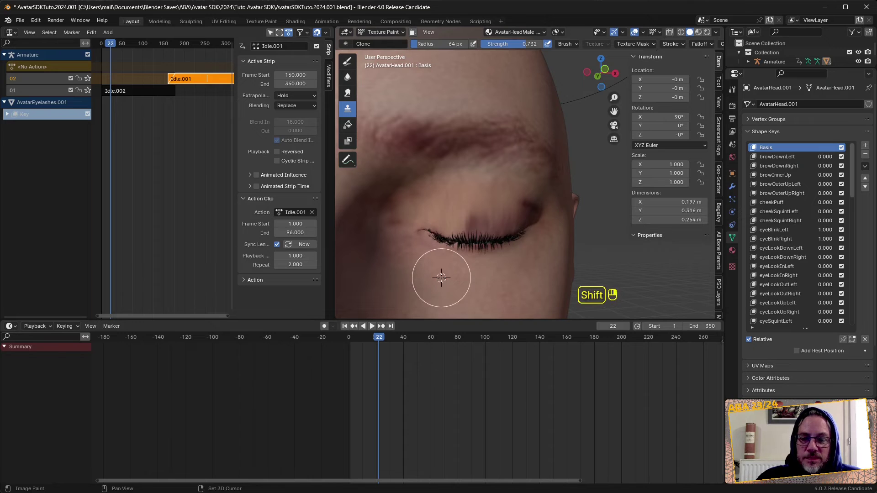
pyautogui.moveTo(508, 197); pyautogui.dragTo(525, 197)
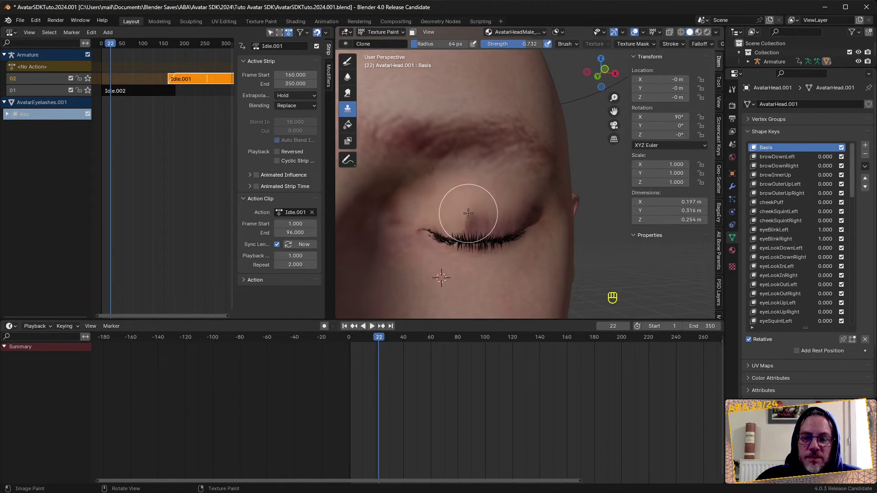
pyautogui.moveTo(504, 217); pyautogui.dragTo(398, 194, button='middle')
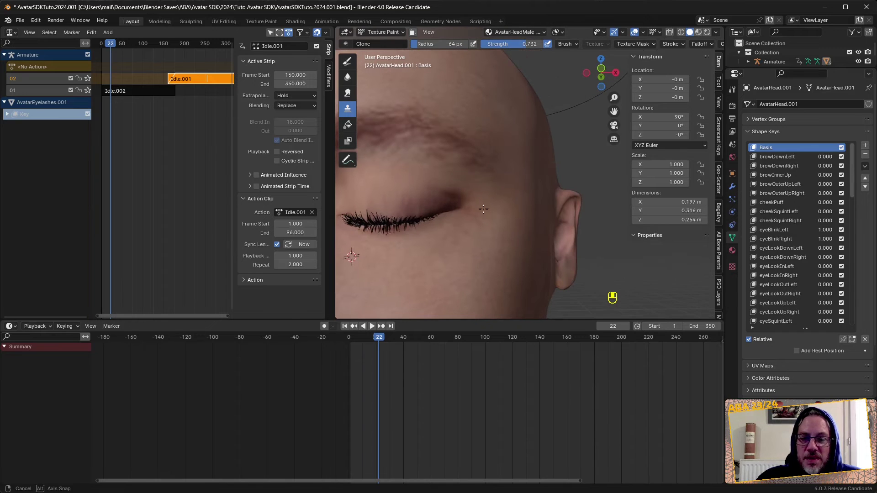
pyautogui.moveTo(420, 193)
pyautogui.mouseDown()
pyautogui.moveTo(456, 193)
pyautogui.moveTo(375, 200)
pyautogui.mouseUp()
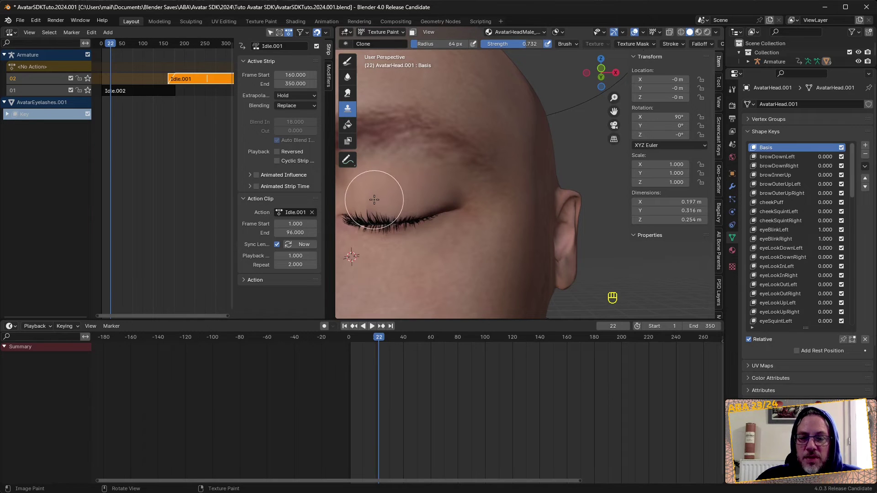
pyautogui.scroll(-6, 491, 213)
pyautogui.moveTo(498, 223); pyautogui.dragTo(549, 198, button='middle')
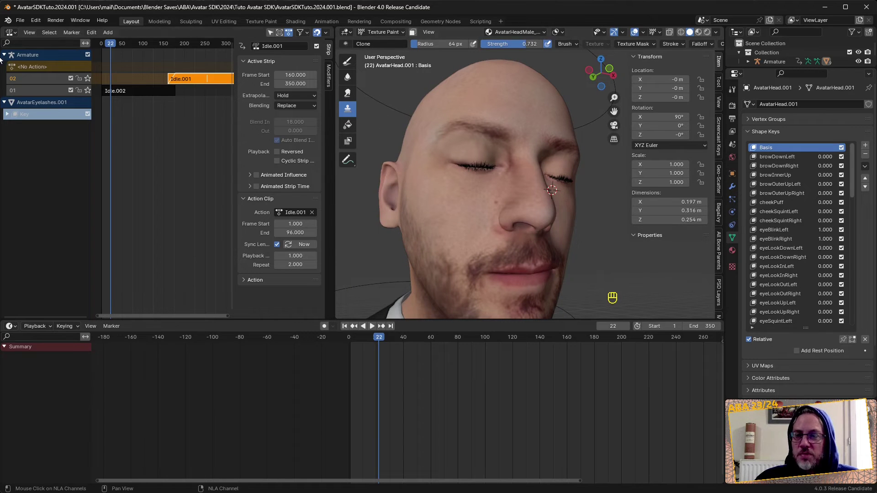
# - Show AvatarHeadMale_Color_1K.jpg in an Image Editor and save the painted texture
pyautogui.click(10, 33)
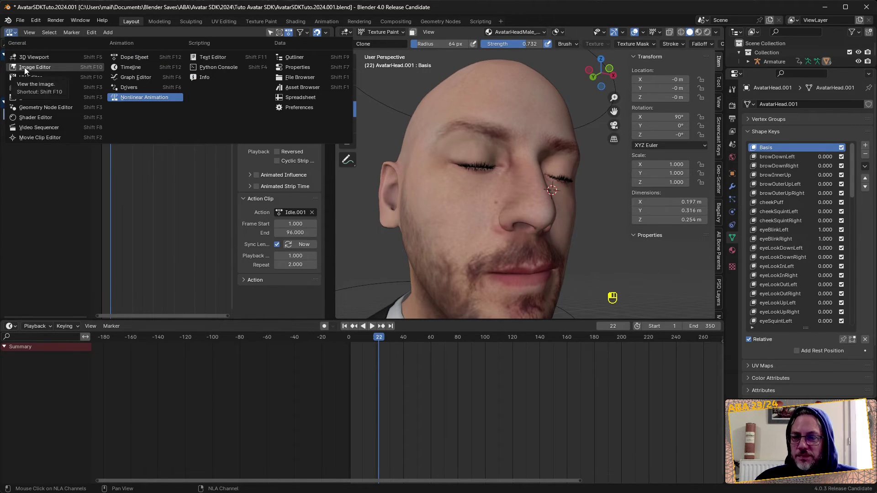
pyautogui.click(24, 69)
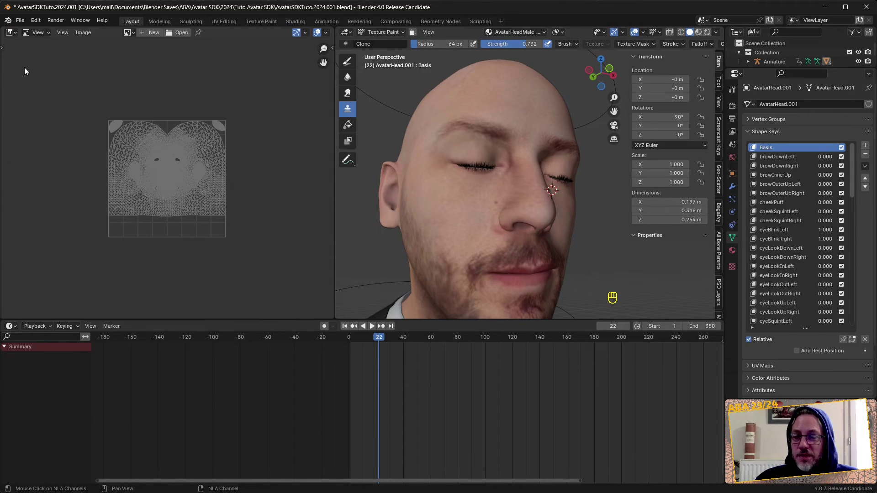
pyautogui.click(130, 32)
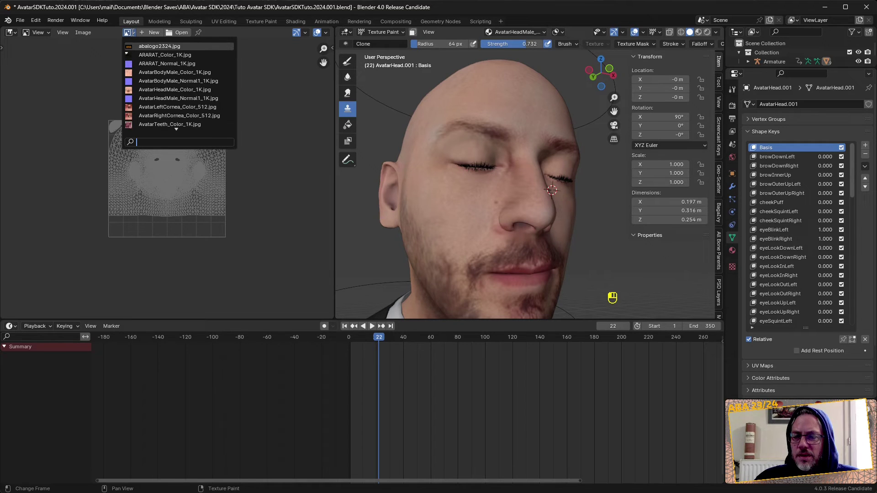
pyautogui.write('hea')
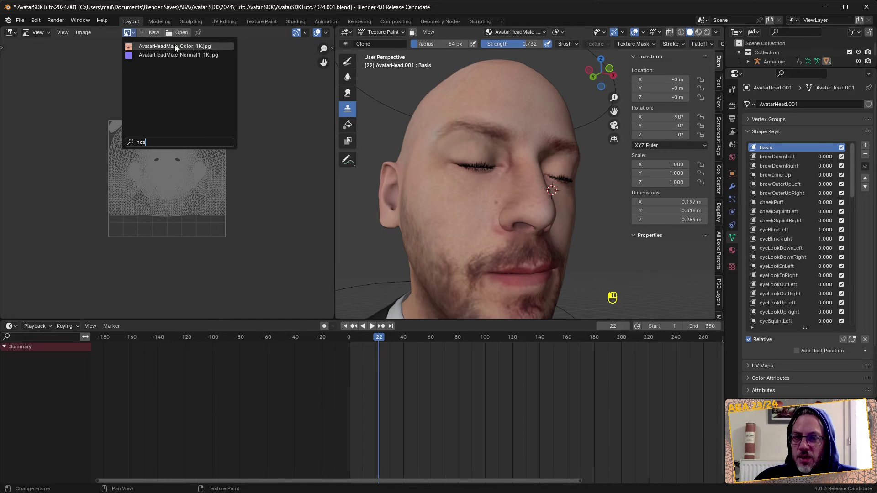
pyautogui.click(175, 46)
pyautogui.click(82, 33)
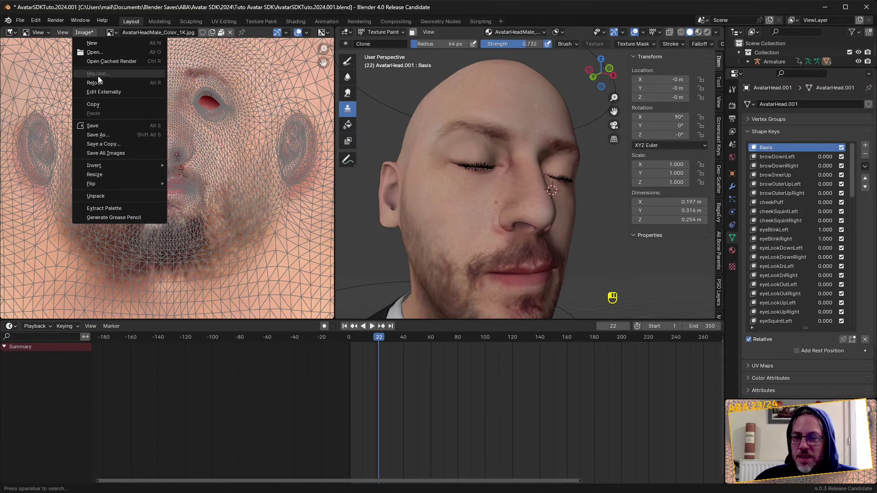
pyautogui.click(102, 126)
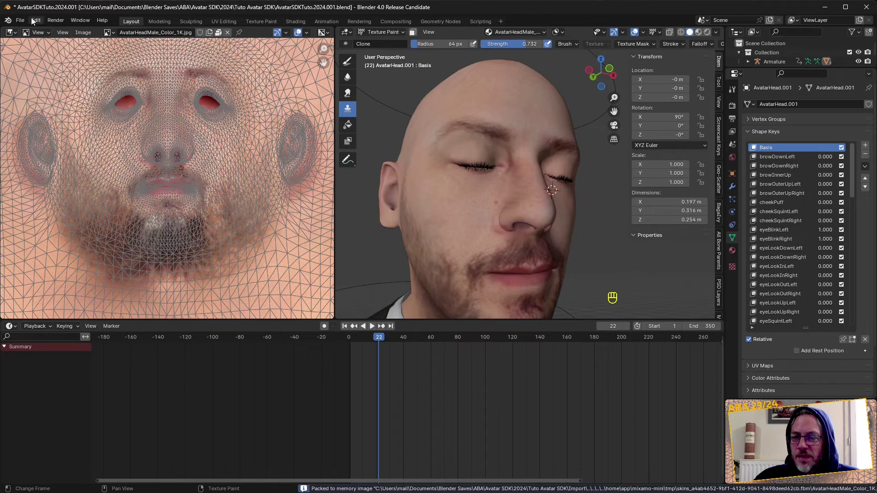
# - Save the .blend file and merge the image area into the 3D viewport
pyautogui.click(18, 18)
pyautogui.click(44, 83)
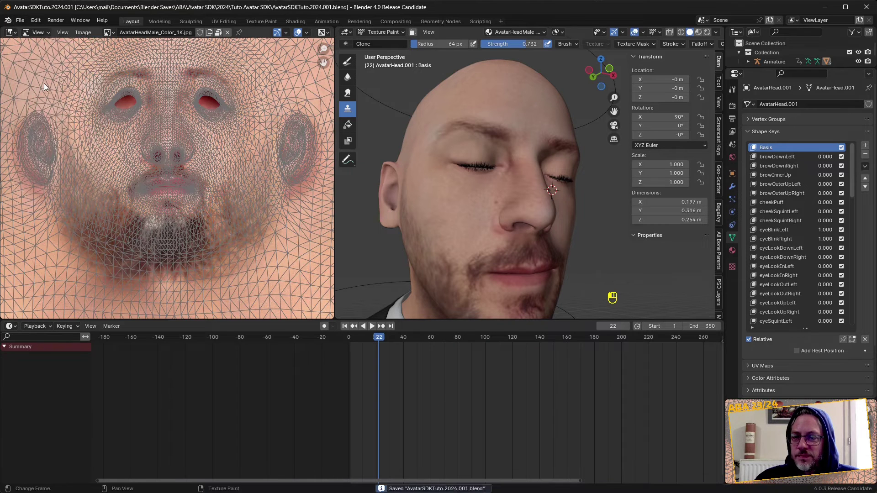
pyautogui.click(10, 33)
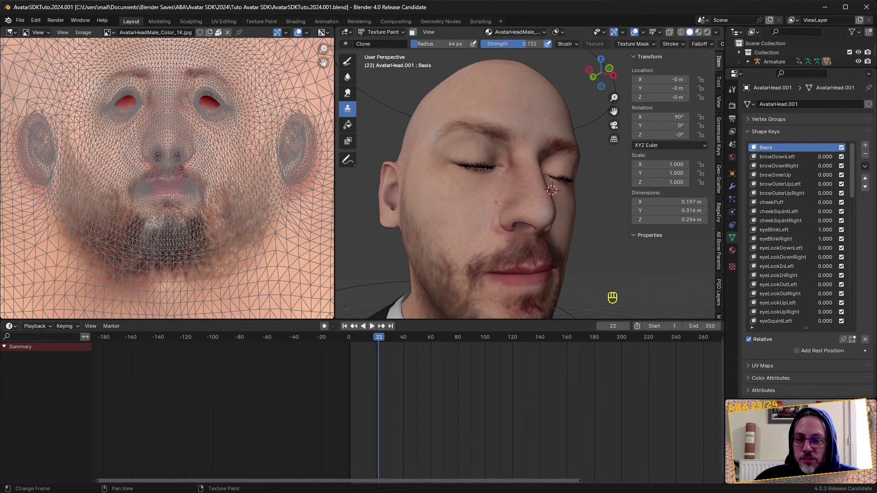
pyautogui.moveTo(329, 313); pyautogui.dragTo(319, 292)
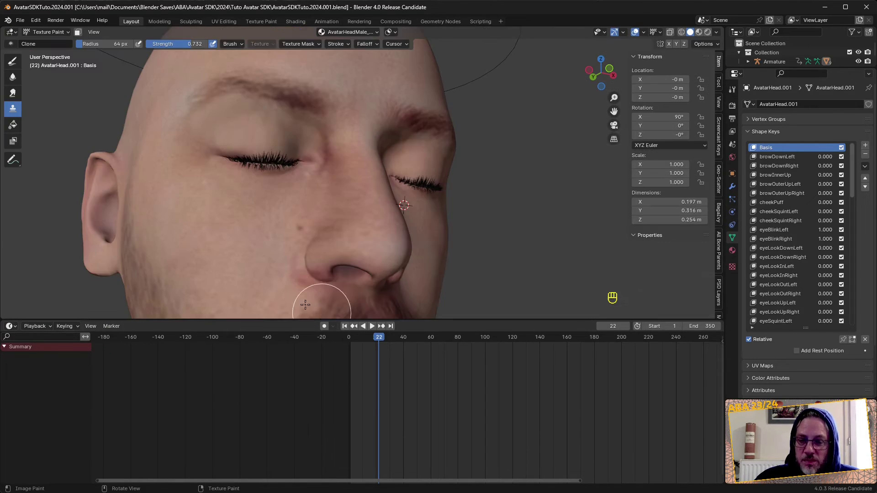
# - Return to Object Mode, face the head frontally, and make the 3D view taller
pyautogui.click(53, 34)
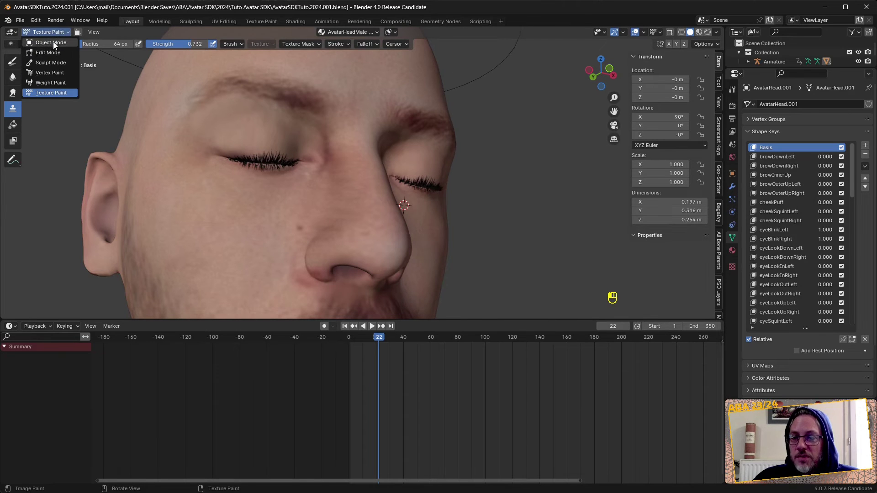
pyautogui.click(53, 42)
pyautogui.scroll(-4, 338, 160)
pyautogui.moveTo(366, 168); pyautogui.dragTo(398, 127, button='middle')
pyautogui.moveTo(451, 323); pyautogui.dragTo(448, 377)
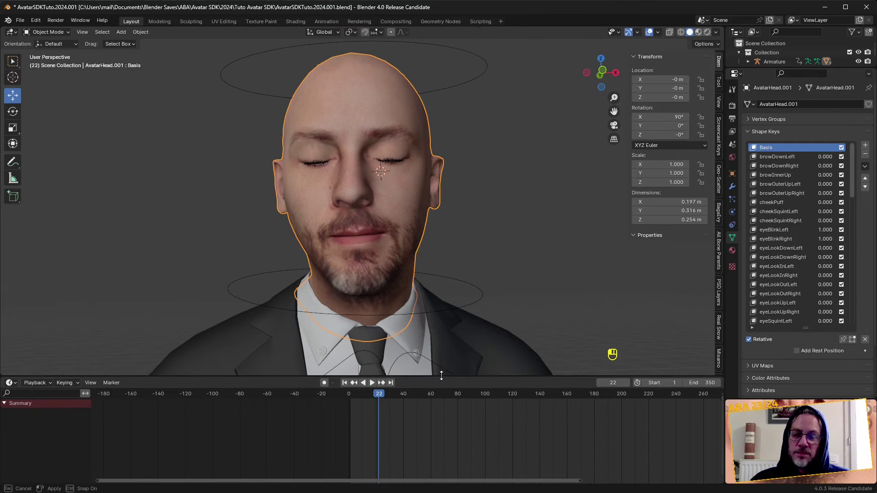
pyautogui.moveTo(414, 427); pyautogui.dragTo(280, 425, button='middle')
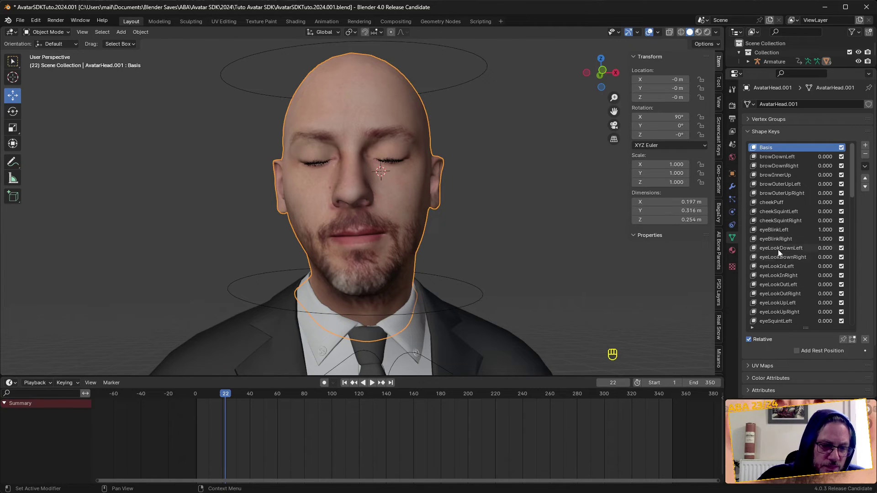
pyautogui.scroll(-5, 786, 274)
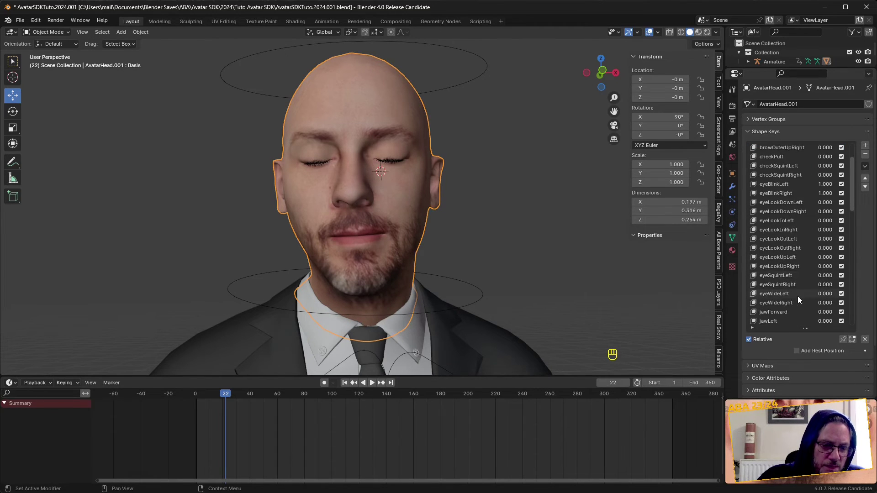
pyautogui.scroll(-2, 800, 314)
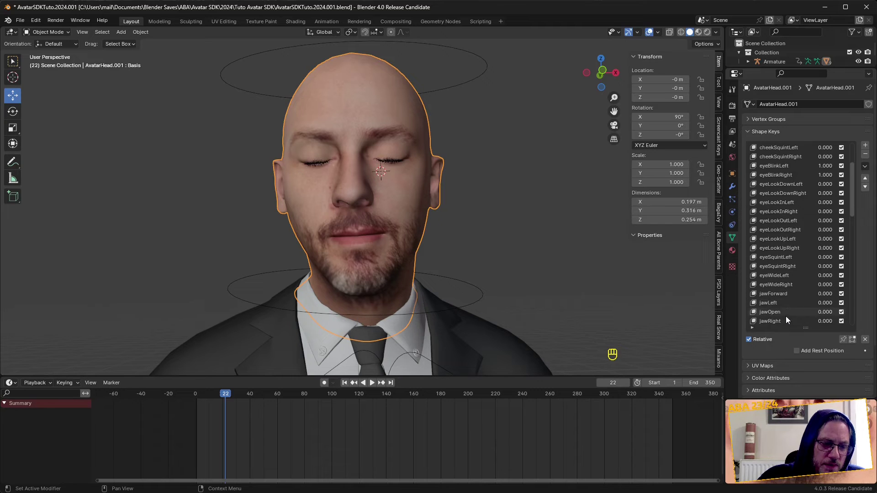
# - Set the head's jawOpen to 1.000 and paste it as a driver onto the lower teeth's jawOpen
pyautogui.moveTo(822, 312)
pyautogui.mouseDown()
pyautogui.moveTo(864, 312)
pyautogui.moveTo(832, 314)
pyautogui.mouseUp()
pyautogui.rightClick(825, 312)
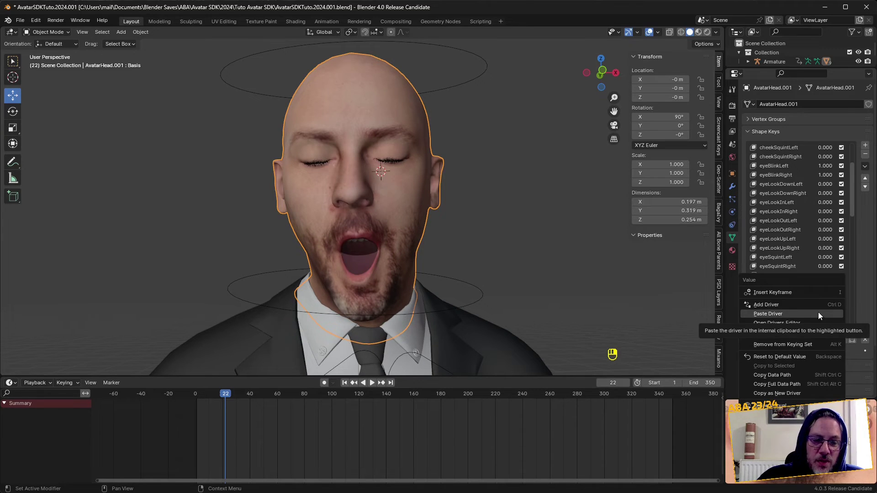
pyautogui.click(782, 391)
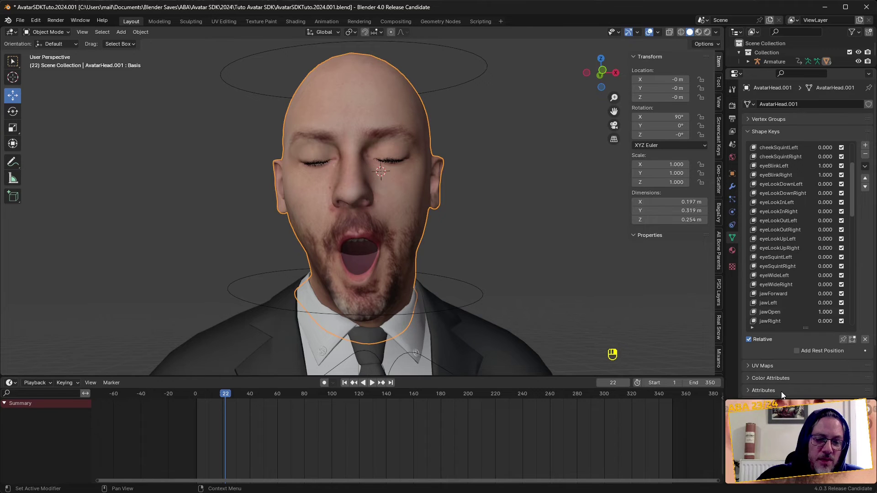
pyautogui.click(358, 251)
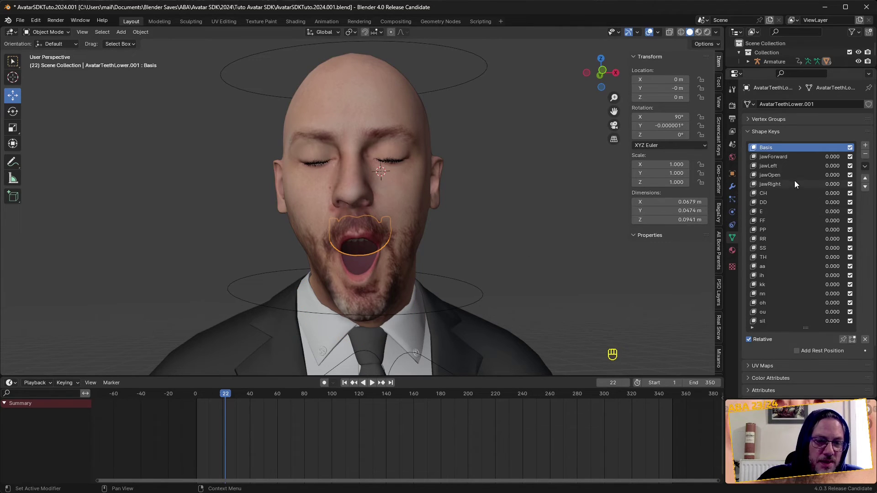
pyautogui.rightClick(835, 174)
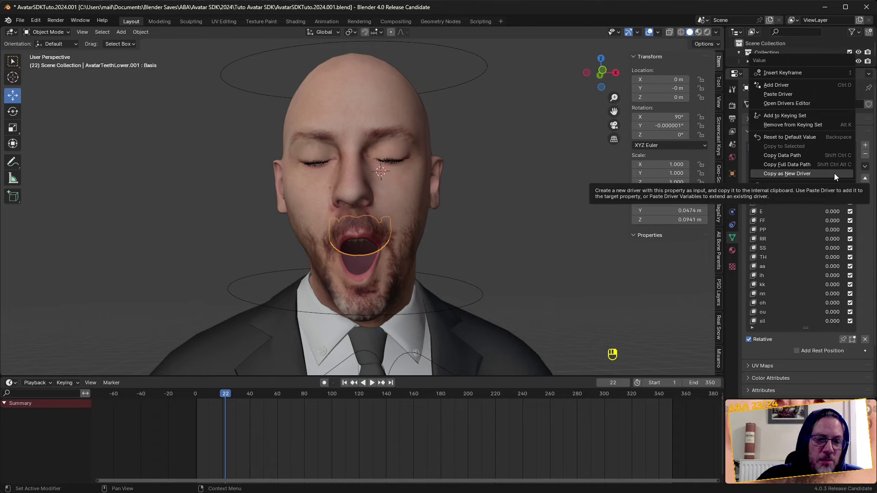
pyautogui.click(799, 93)
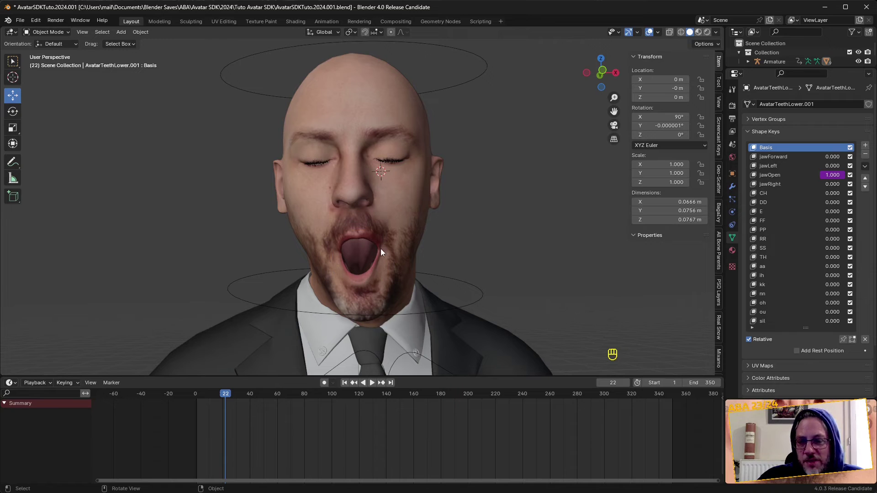
# - Orbit around the head to check the wide-open mouth from the front
pyautogui.moveTo(362, 259); pyautogui.dragTo(385, 259, button='middle')
pyautogui.scroll(-4, 418, 262)
pyautogui.scroll(2, 420, 262)
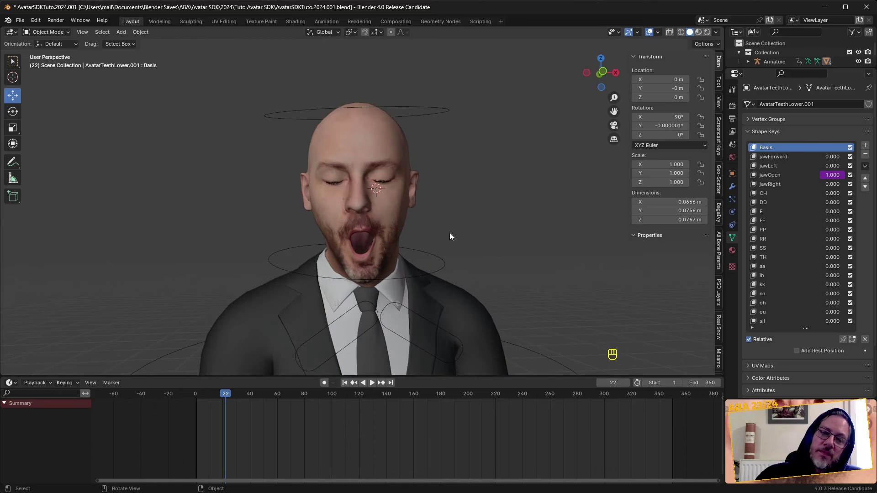
pyautogui.click(390, 207)
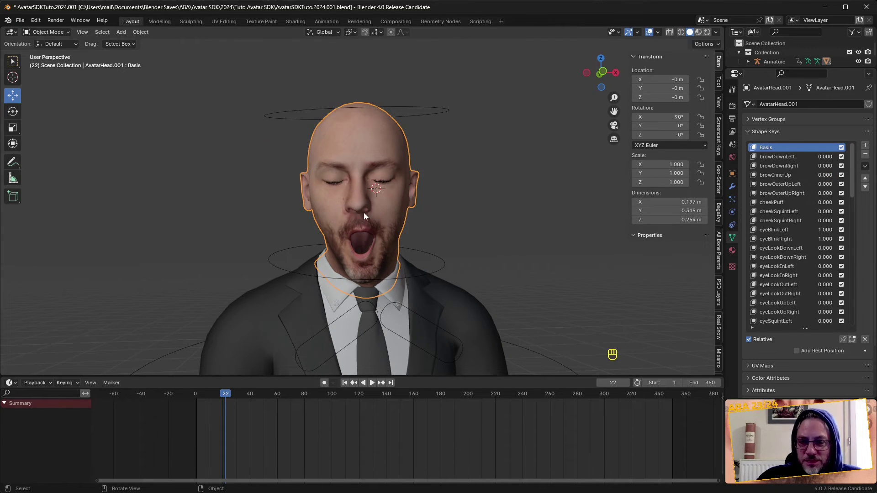
pyautogui.click(500, 198)
pyautogui.moveTo(500, 198)
pyautogui.mouseDown(button='middle')
pyautogui.moveTo(562, 186)
pyautogui.moveTo(496, 188)
pyautogui.moveTo(509, 195)
pyautogui.mouseUp(button='middle')
# - Select the armature and add three custom properties: prop, prop1 and prop2
pyautogui.click(439, 113)
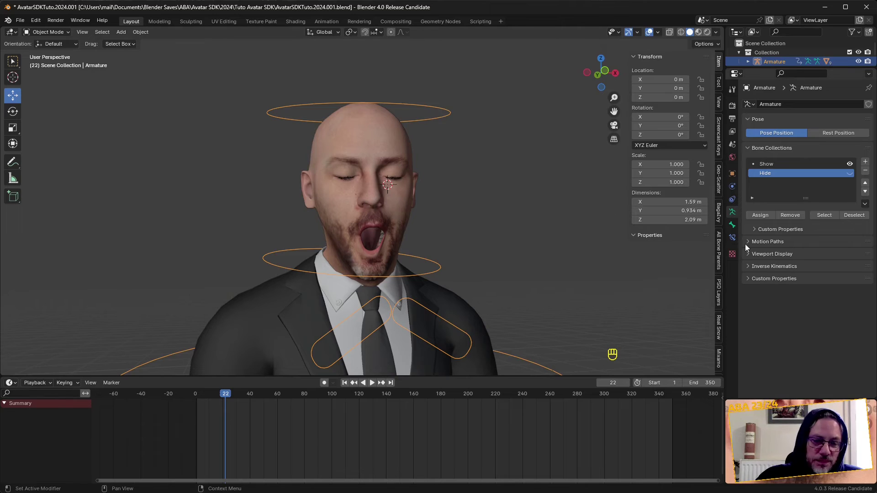
pyautogui.click(750, 278)
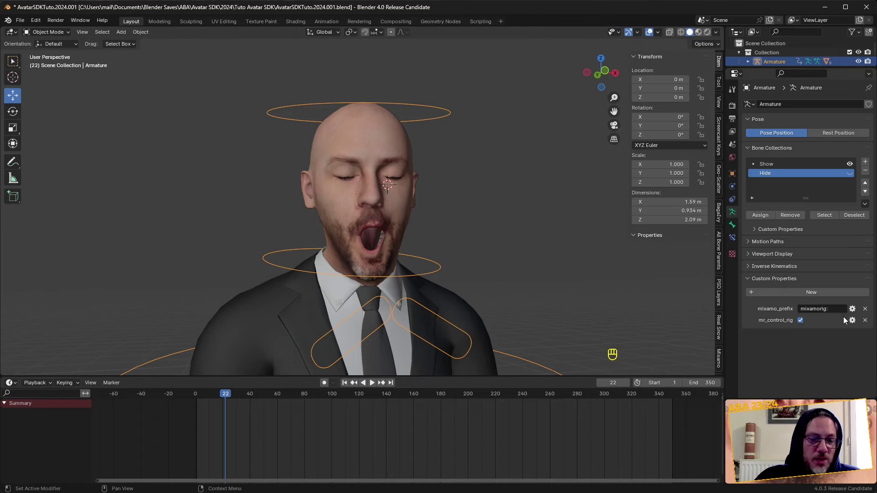
pyautogui.click(789, 291)
pyautogui.click(789, 291)
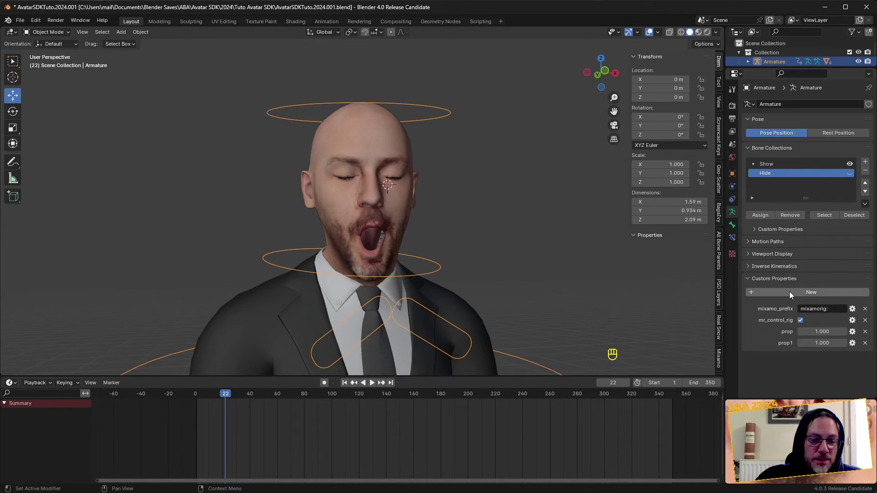
pyautogui.click(790, 292)
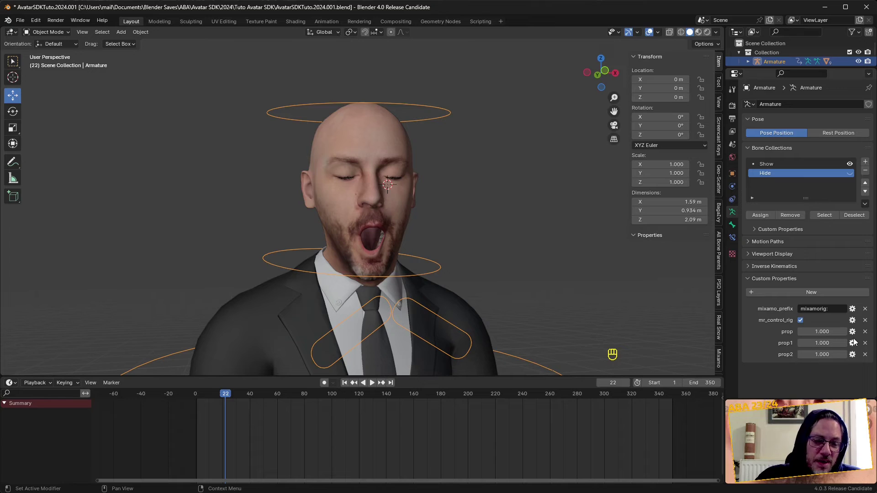
# - Set the prop custom property's value to 0
pyautogui.moveTo(819, 332); pyautogui.dragTo(827, 331)
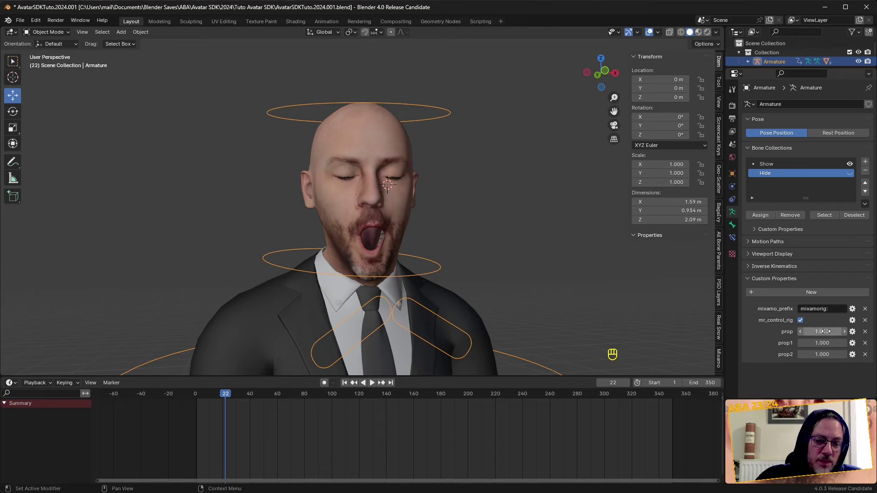
pyautogui.click(827, 331)
pyautogui.write('0')
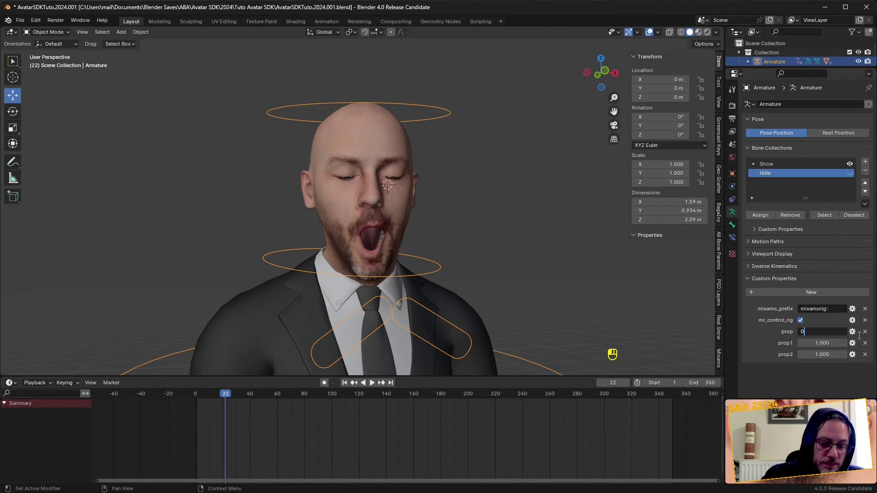
pyautogui.press('Return')
pyautogui.press('Return')
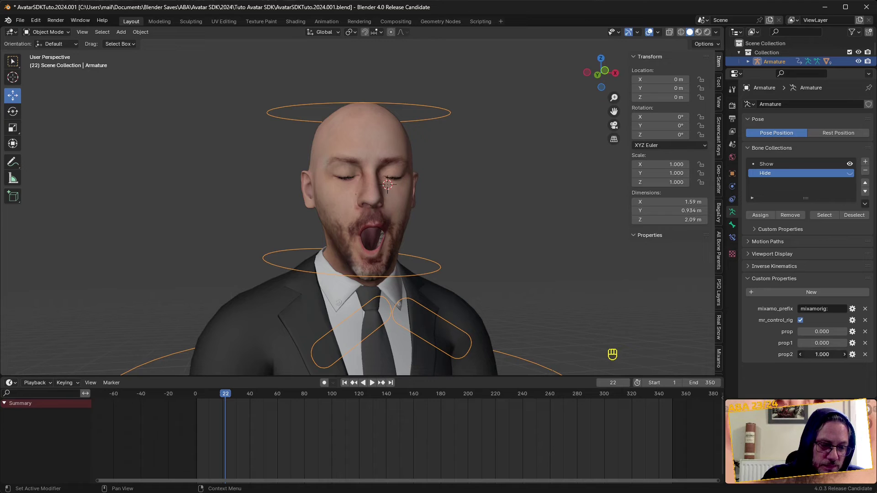
# - Rename the first custom property 'prop' to 'Mouse open'
pyautogui.click(853, 332)
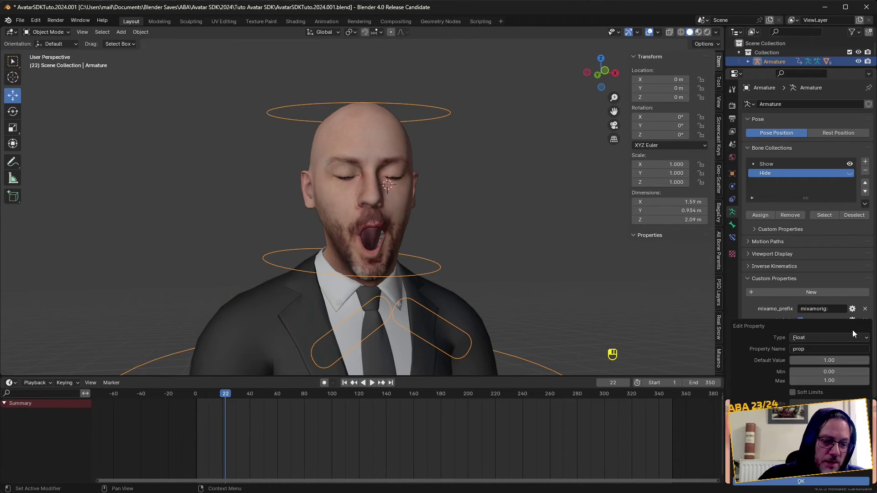
pyautogui.click(819, 348)
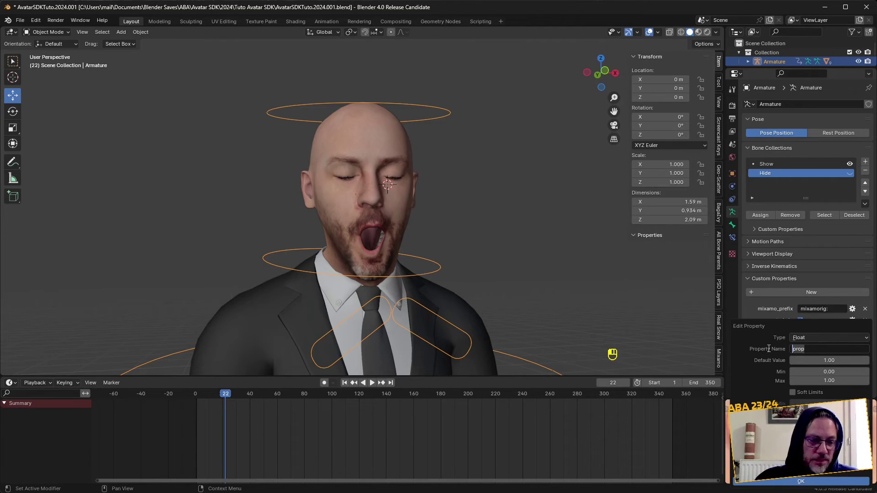
pyautogui.moveTo(819, 348); pyautogui.dragTo(769, 350)
pyautogui.write('Mouse')
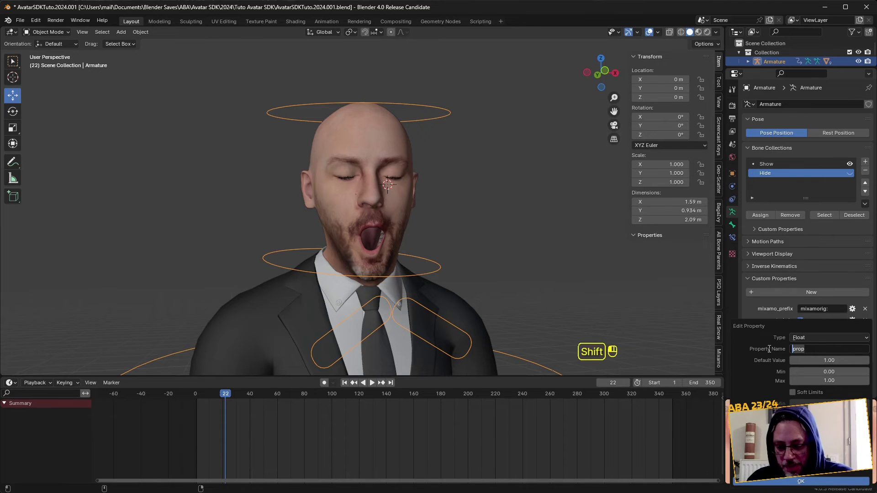
pyautogui.write(' o')
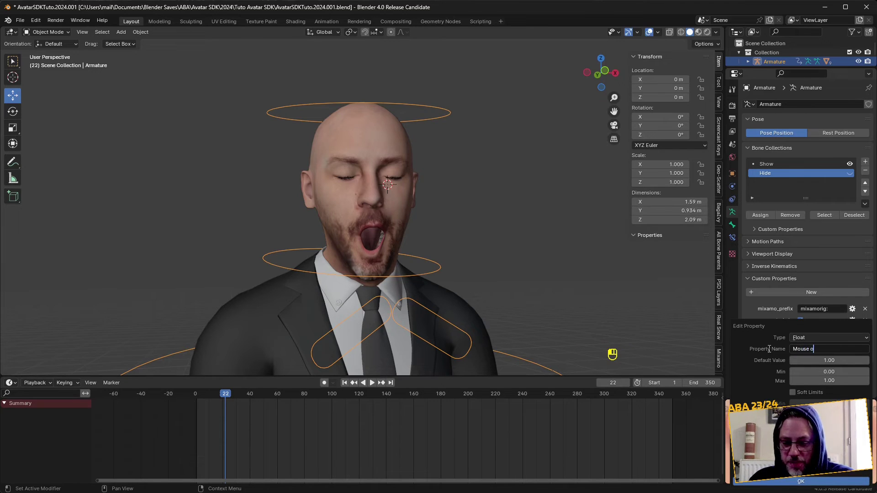
pyautogui.write('pen')
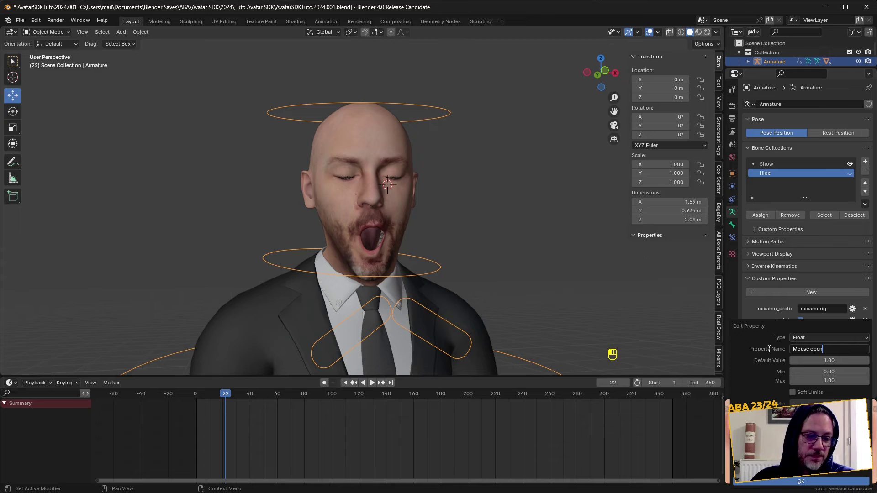
pyautogui.press('Return')
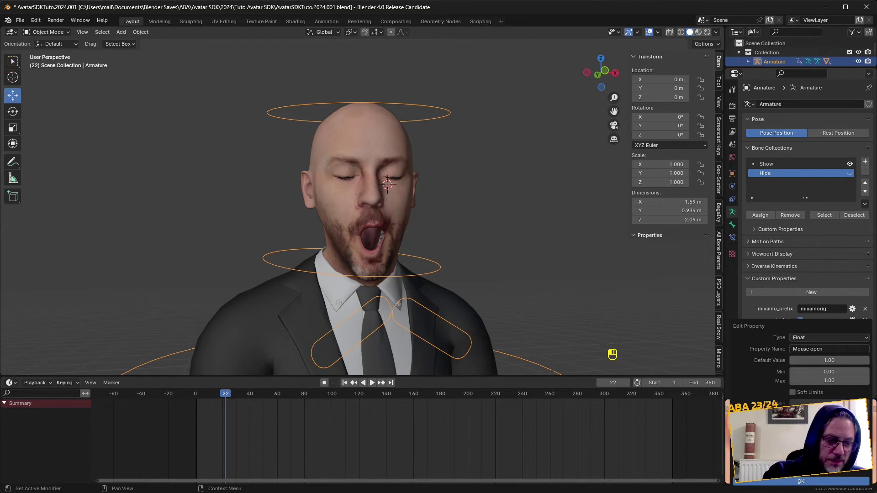
pyautogui.click(806, 482)
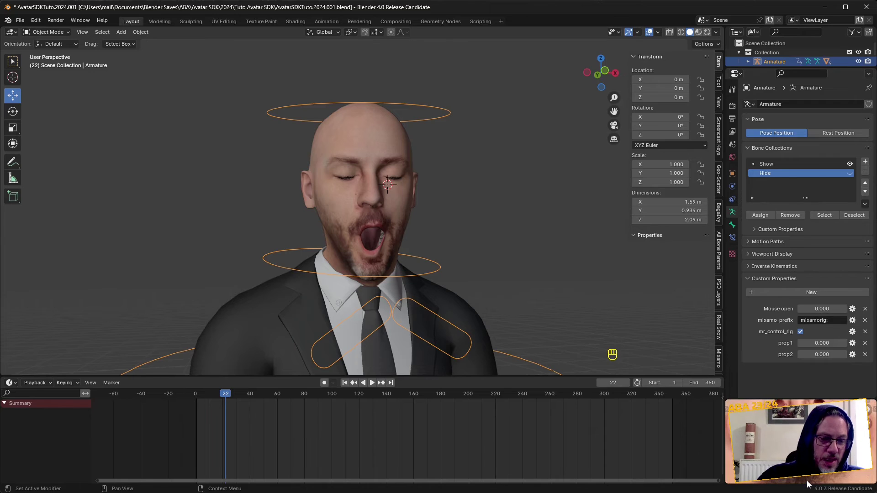
# - Rename the custom property 'prop1' to 'Eyes Open'
pyautogui.click(826, 343)
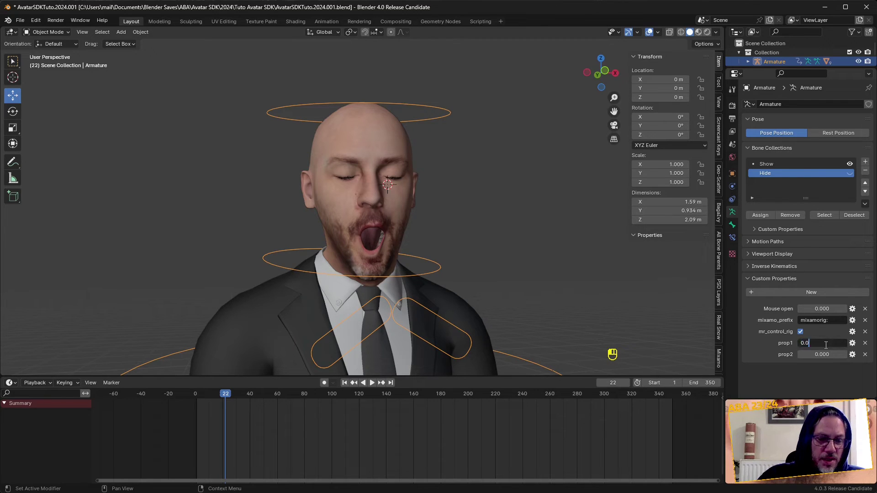
pyautogui.moveTo(819, 345); pyautogui.dragTo(795, 343)
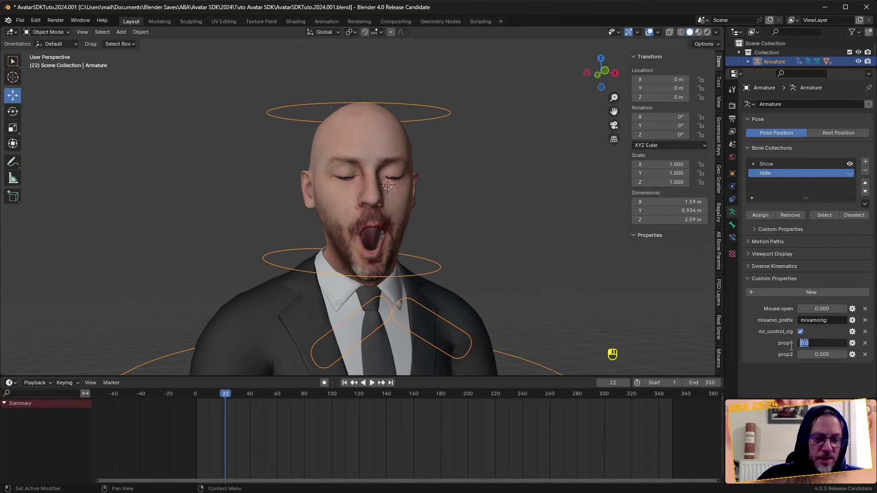
pyautogui.click(852, 343)
pyautogui.click(852, 343)
pyautogui.click(813, 350)
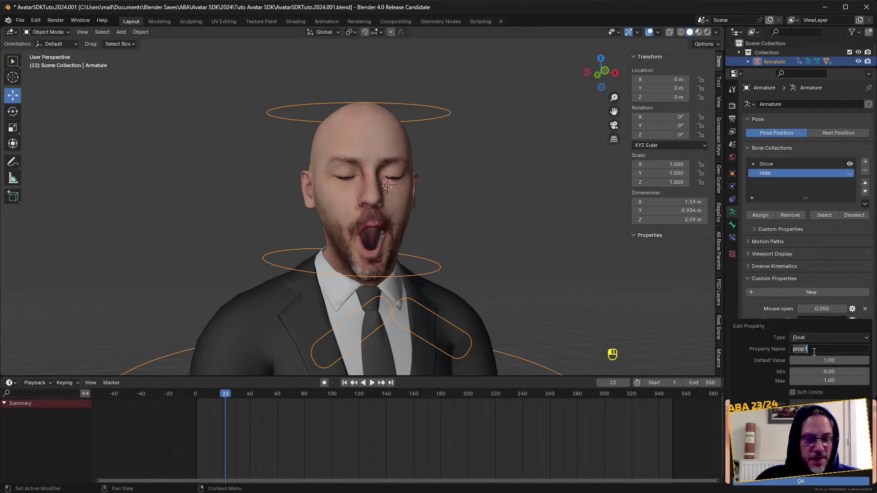
pyautogui.write('Eyes ')
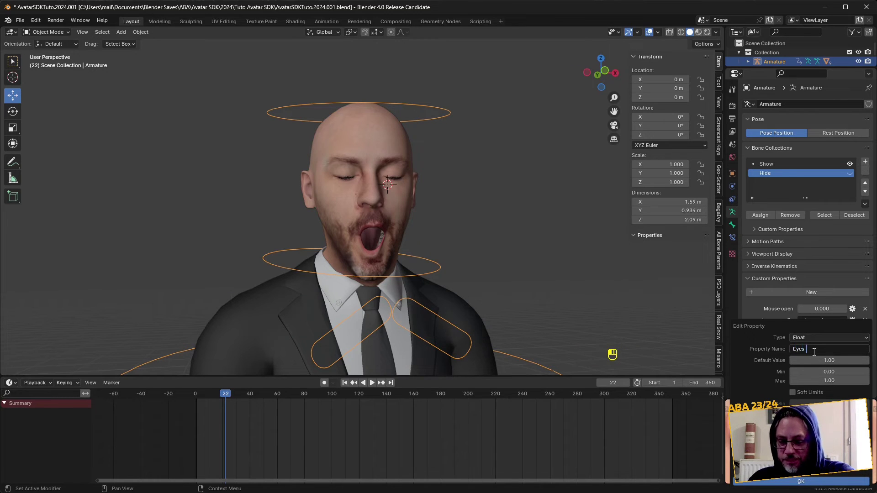
pyautogui.write('Open')
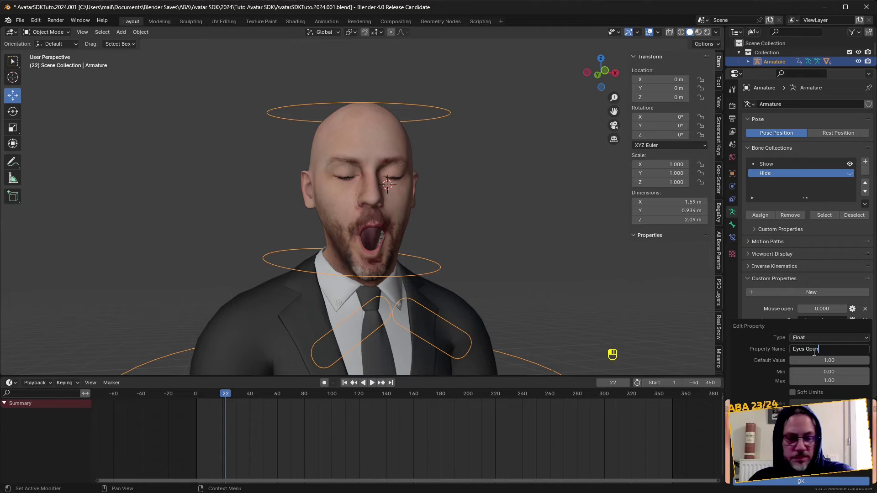
pyautogui.press('Return')
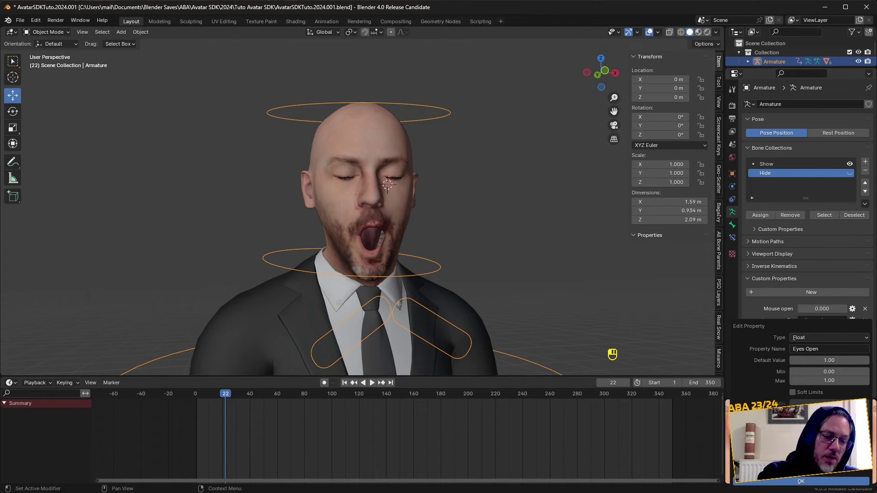
pyautogui.click(795, 482)
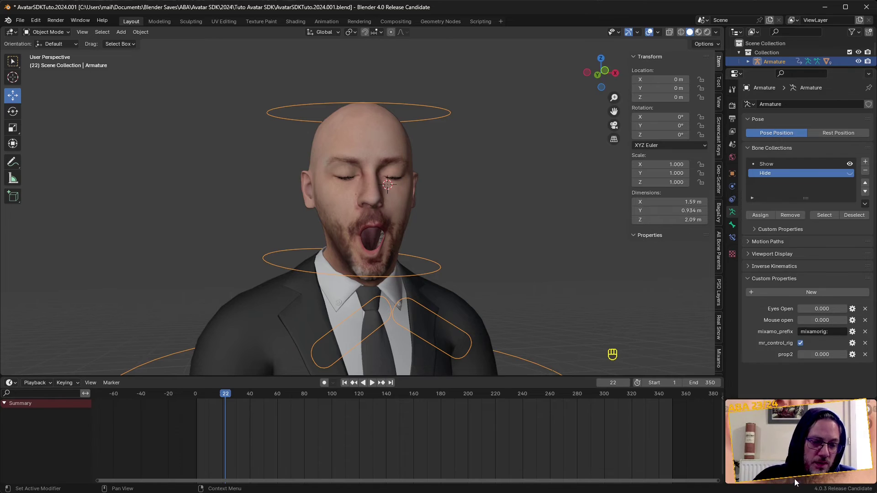
# - Correct the property name to 'Mouse Open' with a capital O
pyautogui.click(853, 321)
pyautogui.click(813, 347)
pyautogui.moveTo(812, 347); pyautogui.dragTo(817, 349)
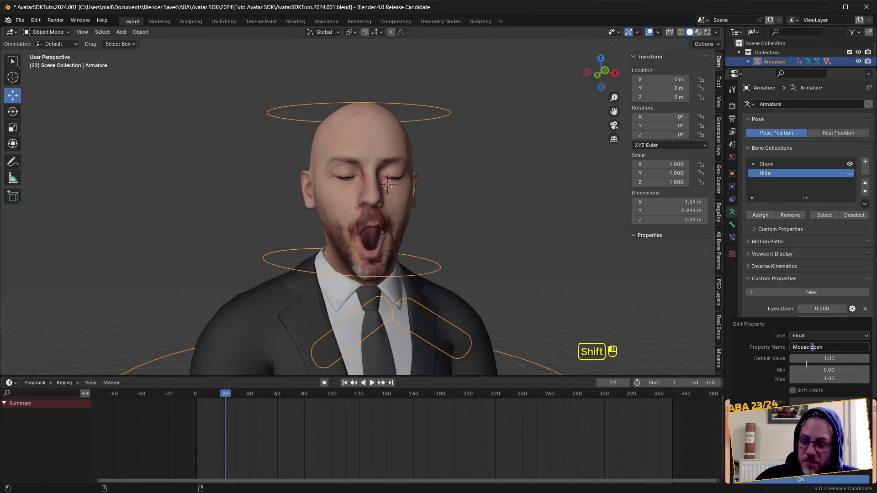
pyautogui.write('O')
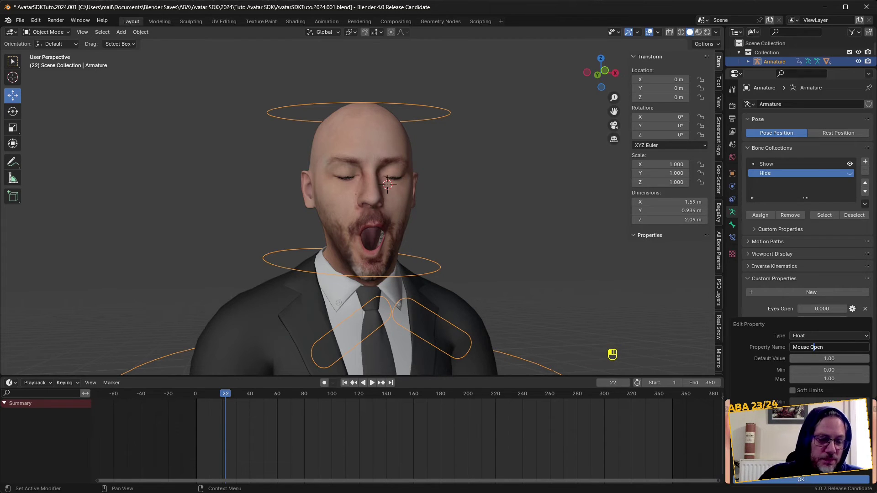
pyautogui.click(801, 479)
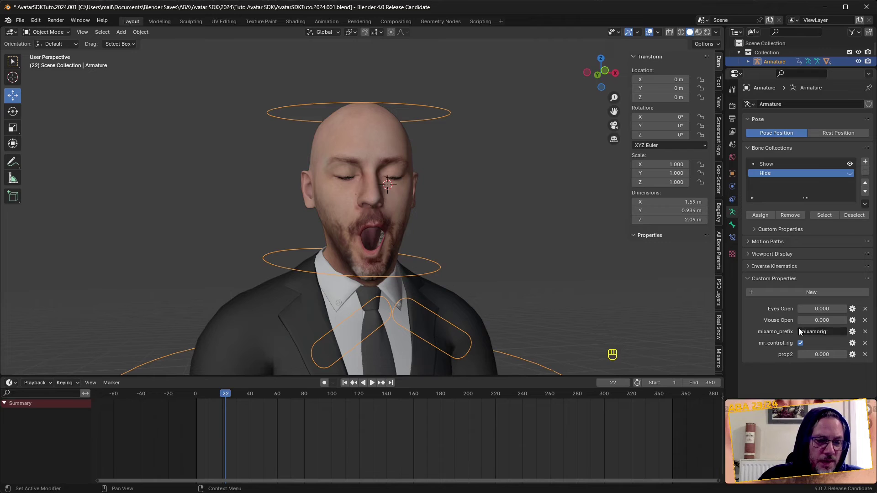
# - Set 'prop2' to 0.0 and rename it 'Smile'
pyautogui.click(821, 352)
pyautogui.write('0.0')
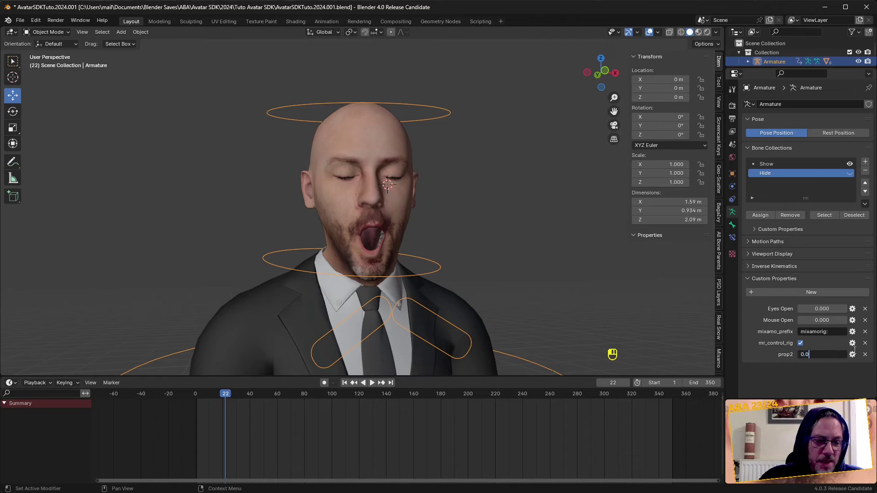
pyautogui.click(853, 354)
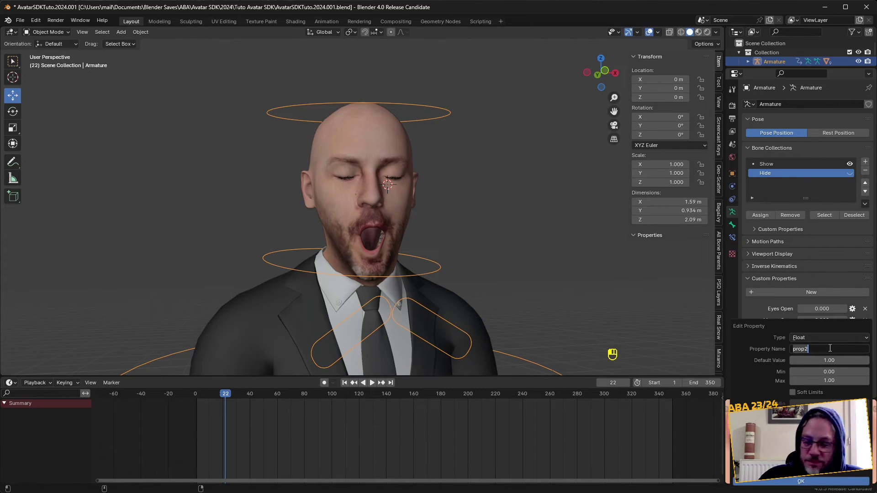
pyautogui.write('Smile')
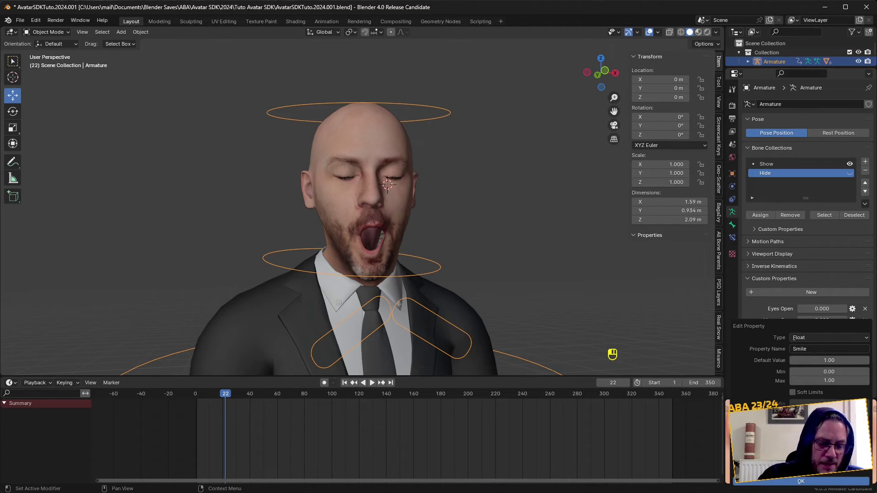
pyautogui.click(801, 482)
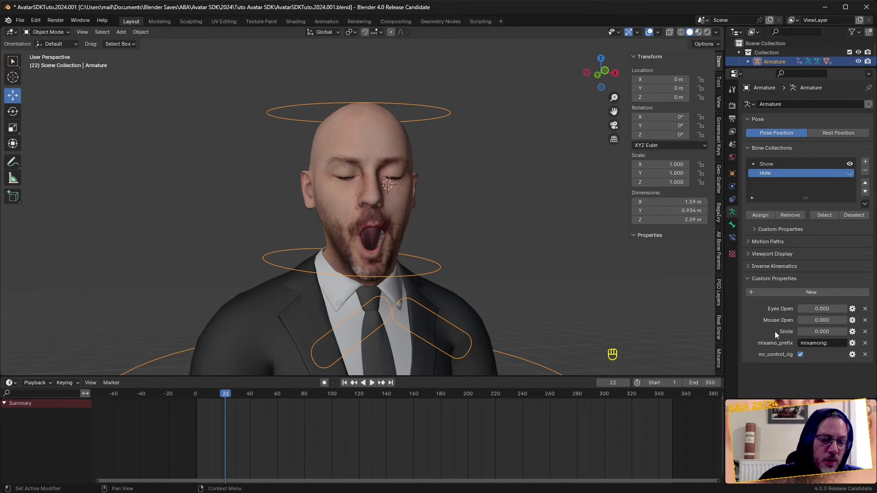
# - Paste Eyes Open as a driver on the head's eyeBlinkLeft and eyeBlinkRight shape keys
pyautogui.rightClick(820, 308)
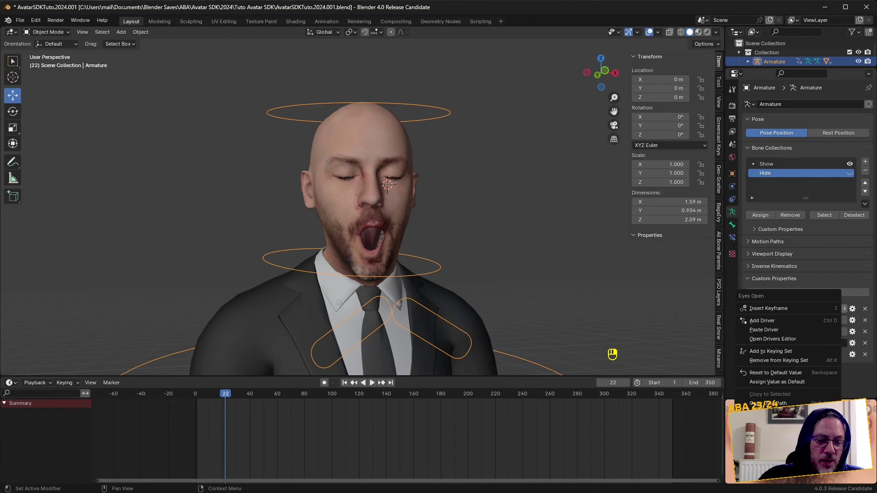
pyautogui.click(356, 147)
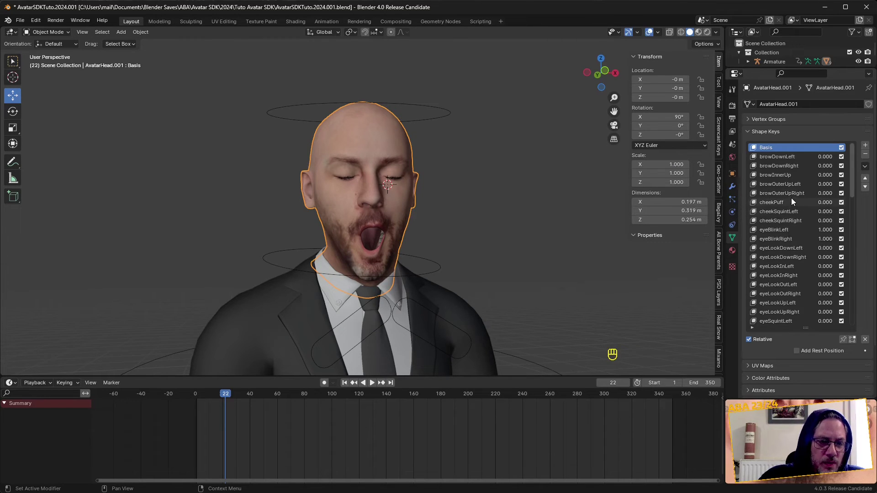
pyautogui.rightClick(828, 232)
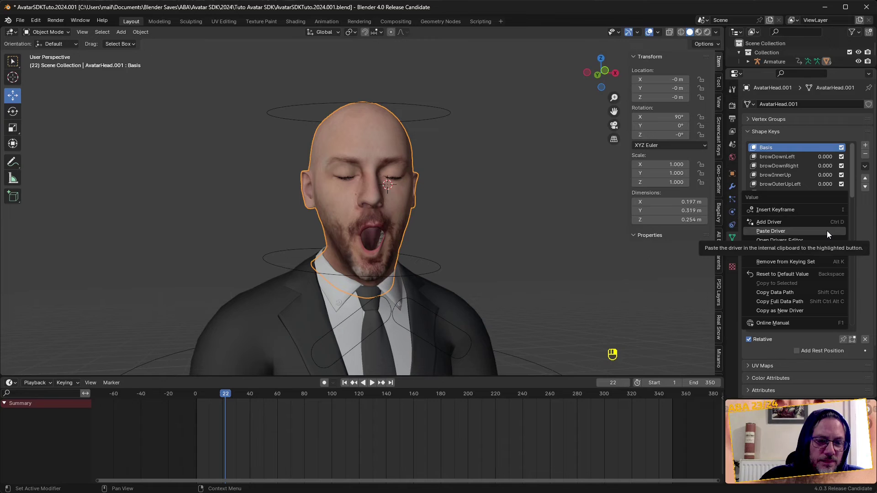
pyautogui.click(827, 231)
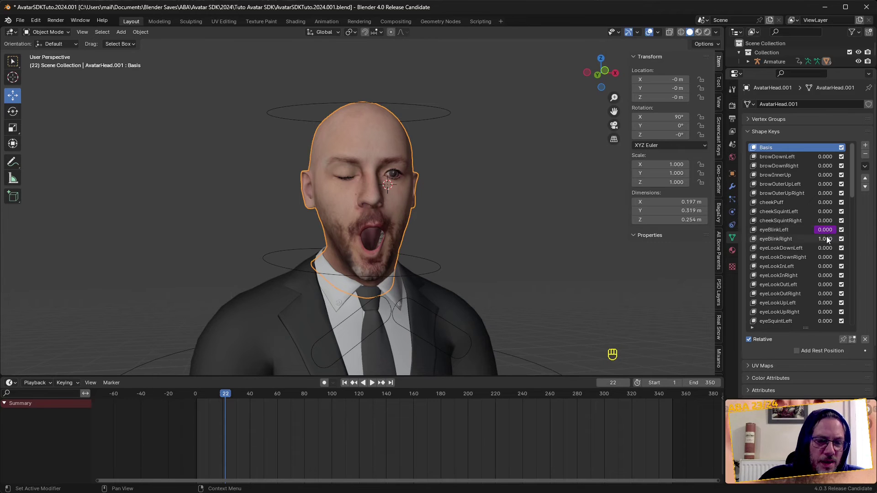
pyautogui.rightClick(827, 237)
pyautogui.click(827, 236)
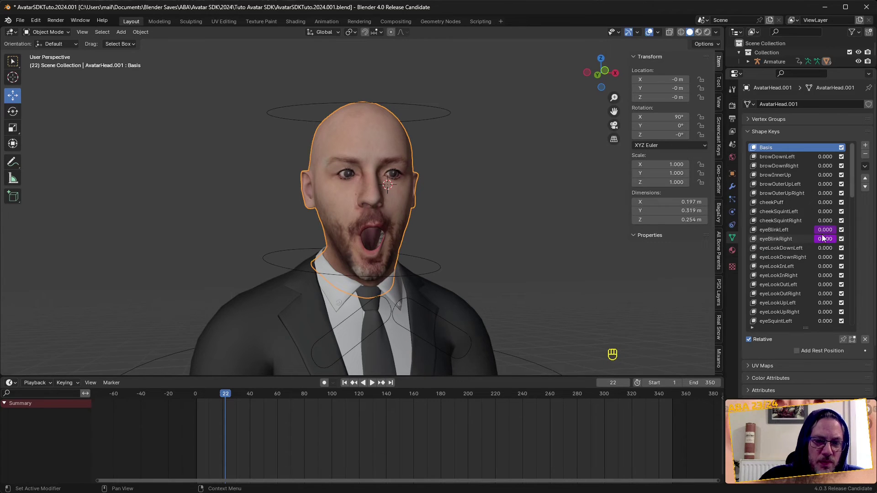
# - Test the blink by setting Eyes Open to 1, return it to 0, and copy Mouse Open as a driver
pyautogui.click(435, 268)
pyautogui.click(822, 309)
pyautogui.write('1')
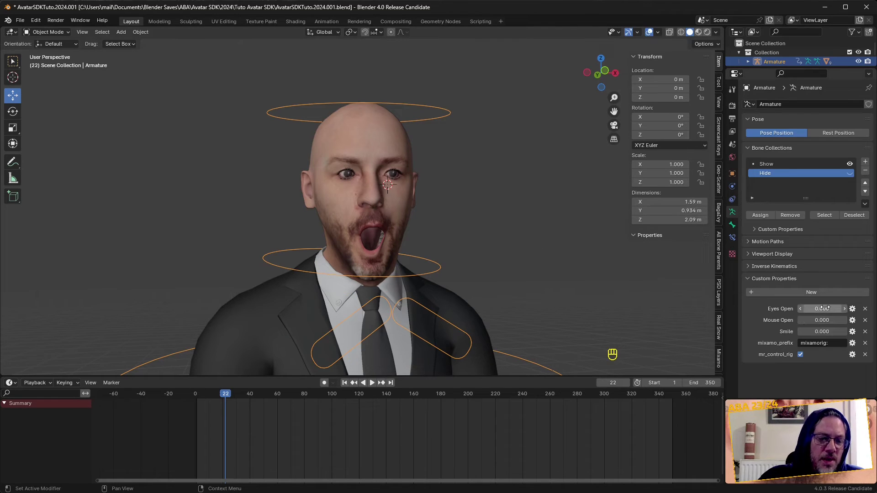
pyautogui.press('Return')
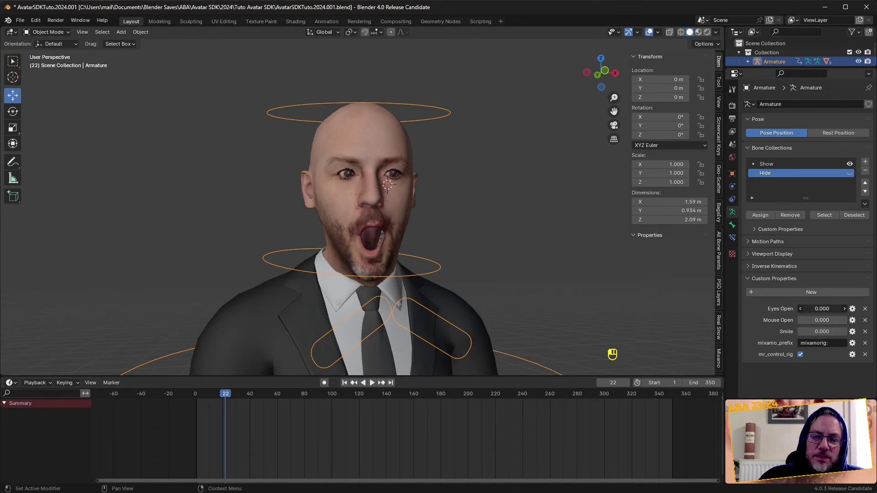
pyautogui.moveTo(822, 309); pyautogui.dragTo(800, 309)
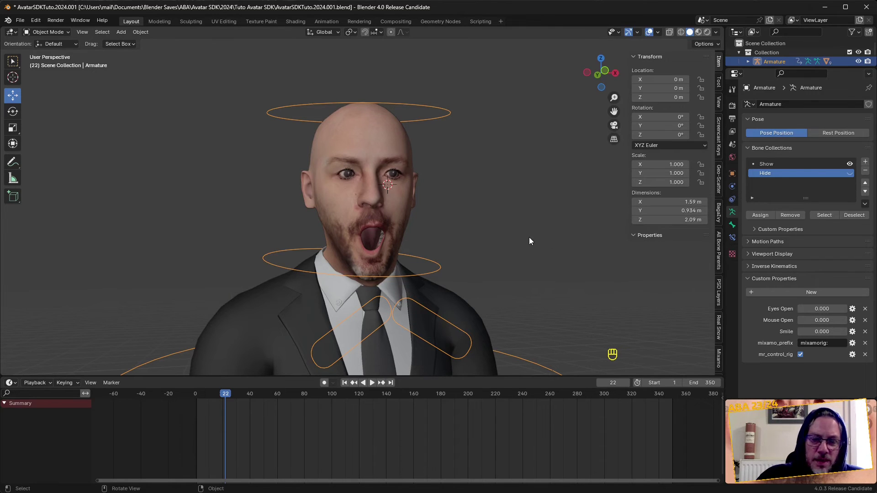
pyautogui.rightClick(821, 320)
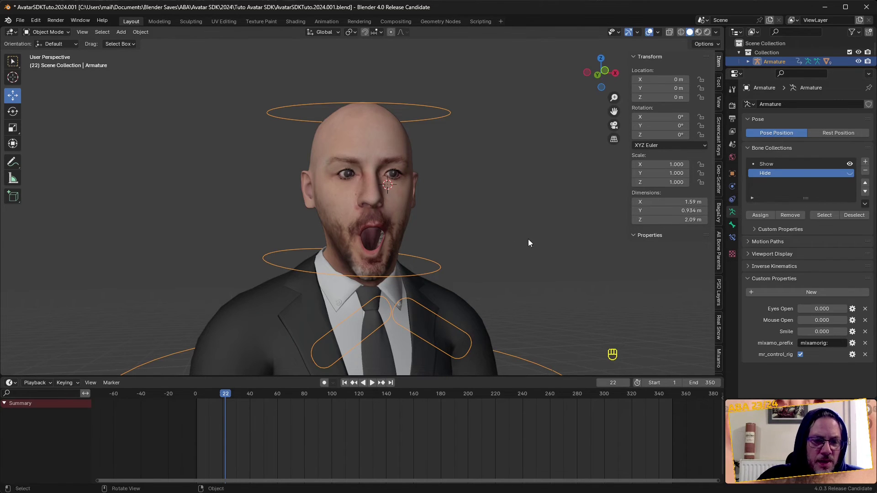
# - Paste the copied Mouse Open driver onto the head's jawOpen shape key
pyautogui.click(399, 200)
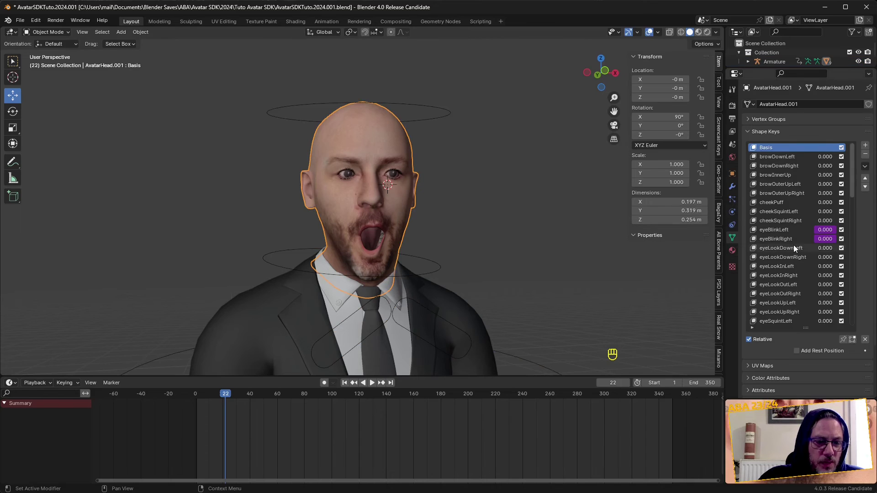
pyautogui.scroll(-6, 794, 248)
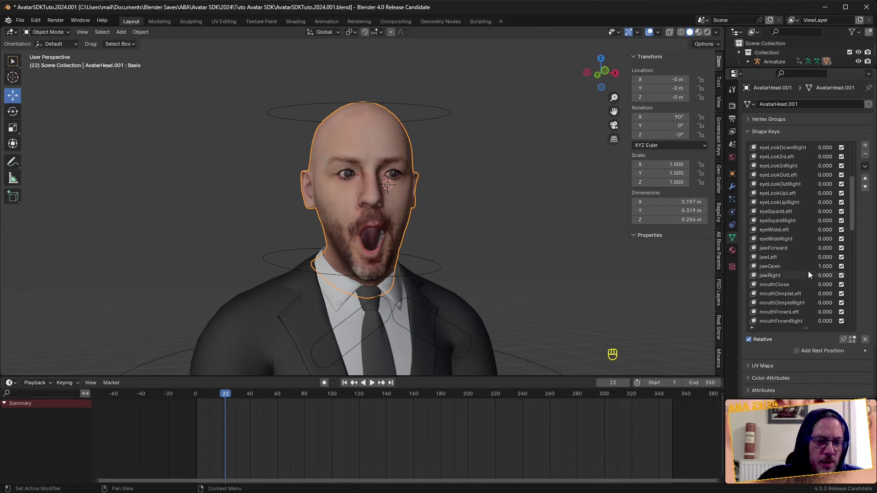
pyautogui.rightClick(821, 266)
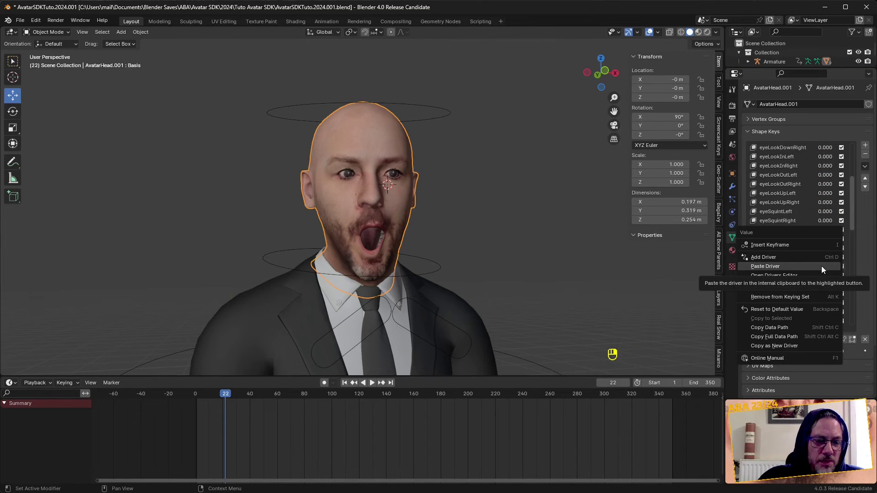
pyautogui.click(821, 266)
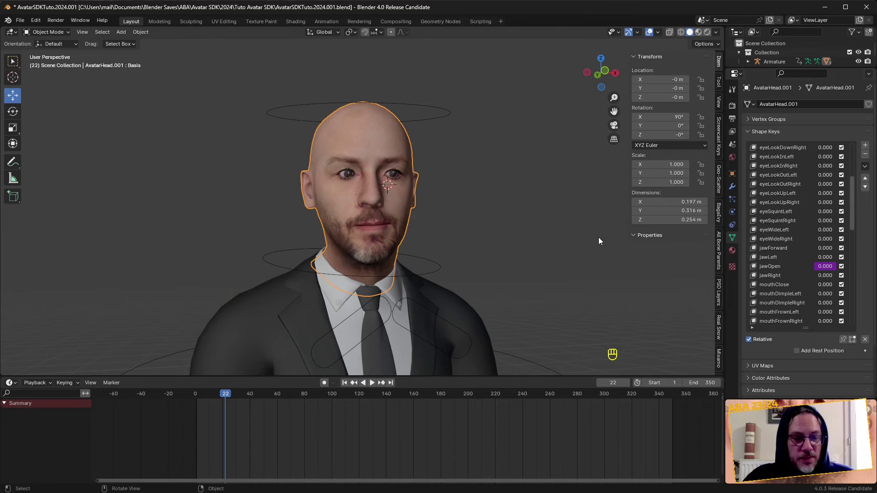
# - Copy the armature's Smile property as a new driver
pyautogui.click(440, 262)
pyautogui.rightClick(822, 331)
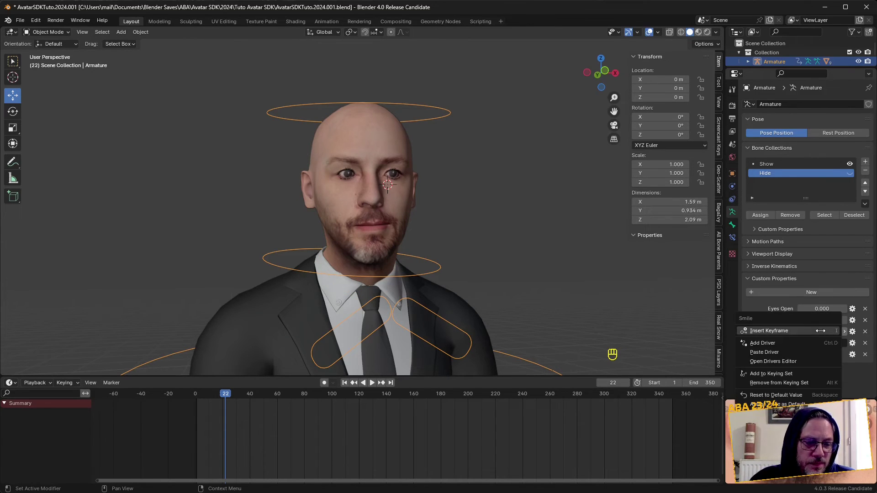
pyautogui.click(797, 444)
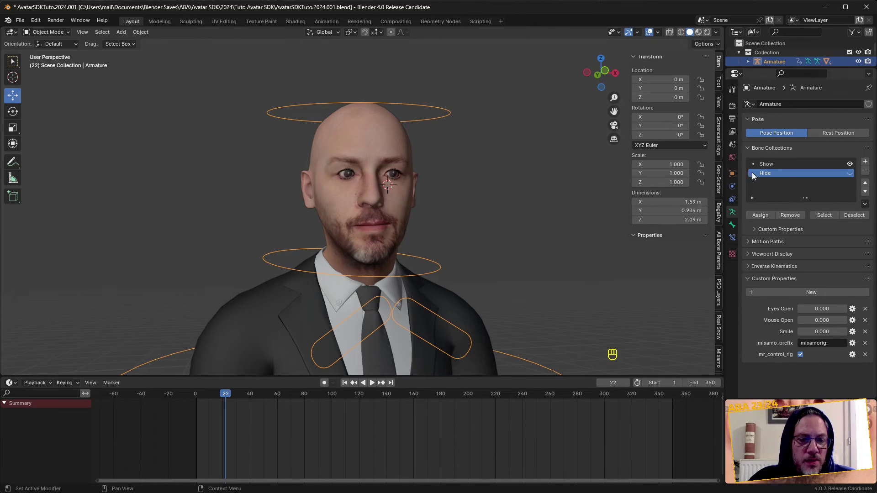
# - Paste Smile onto the head's mouthSmileLeft and mouthSmileRight keys, then scrub Smile to test
pyautogui.click(338, 146)
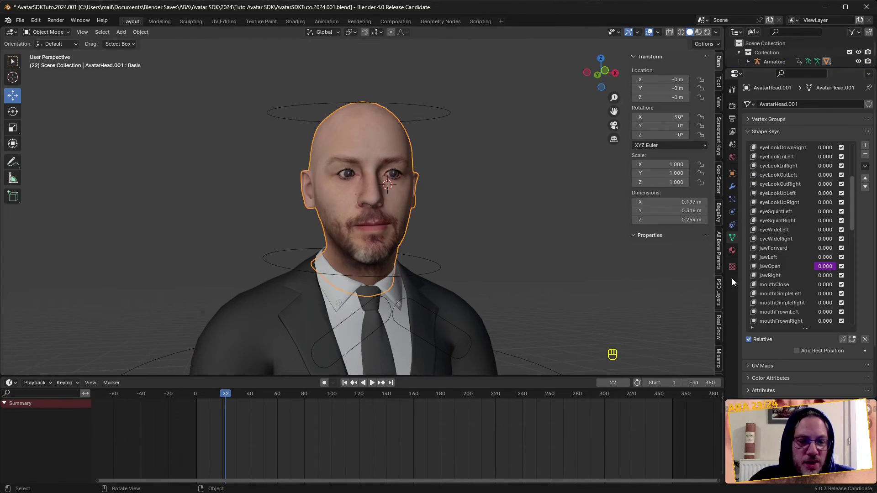
pyautogui.scroll(-10, 818, 261)
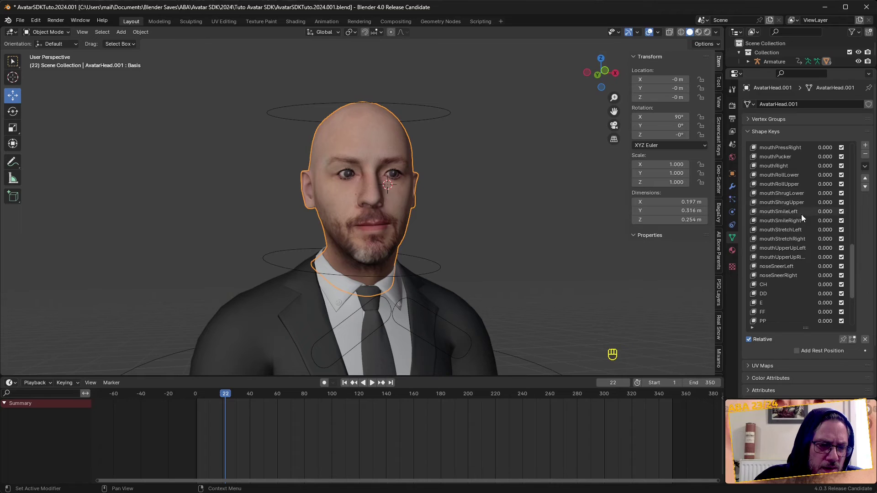
pyautogui.rightClick(827, 212)
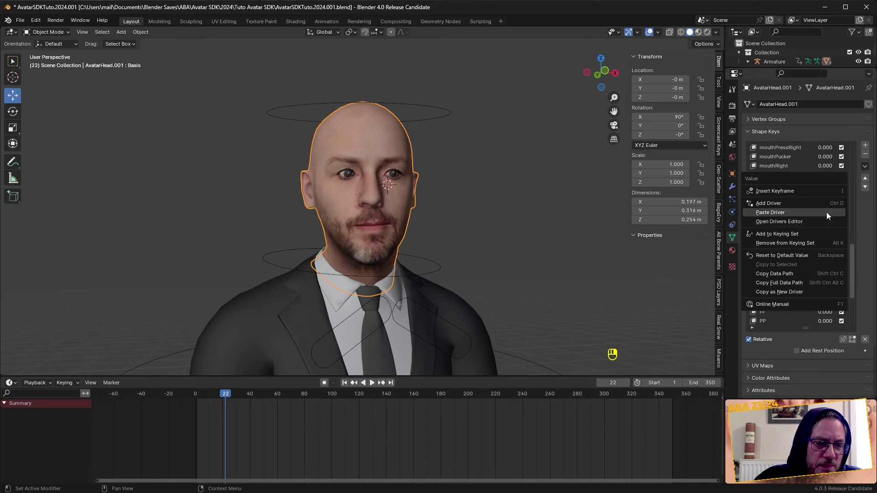
pyautogui.click(827, 212)
pyautogui.rightClick(828, 217)
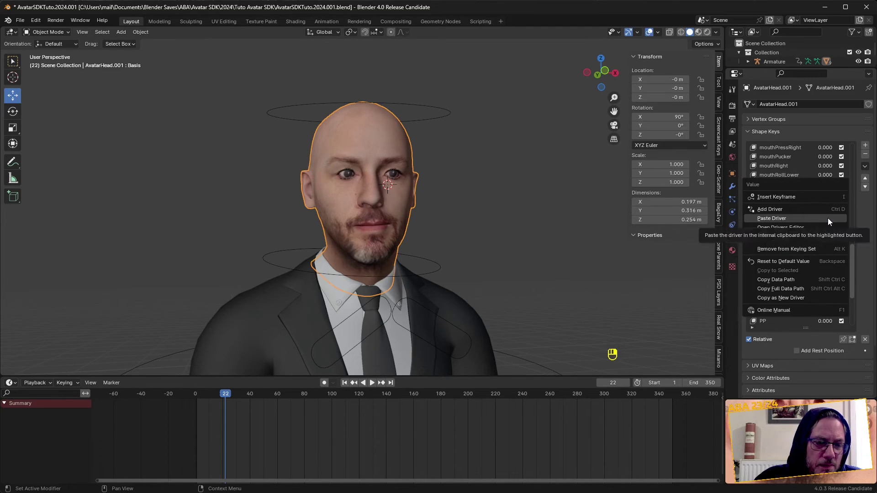
pyautogui.click(828, 218)
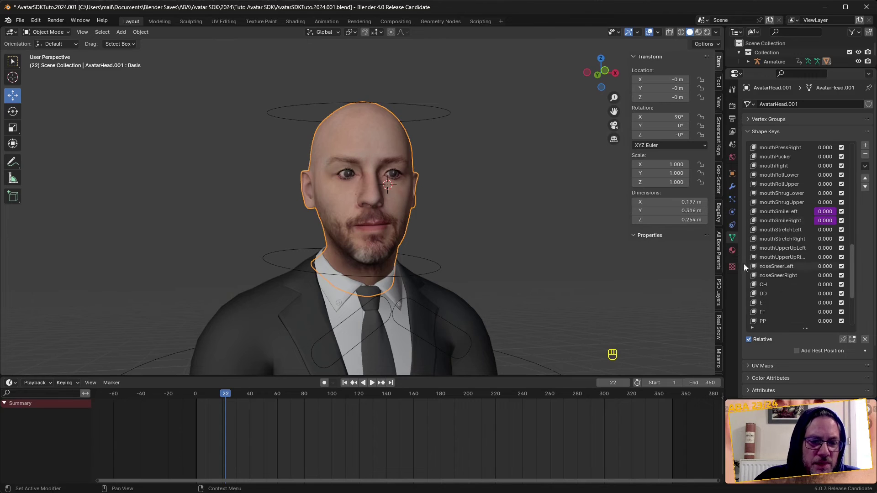
pyautogui.click(430, 264)
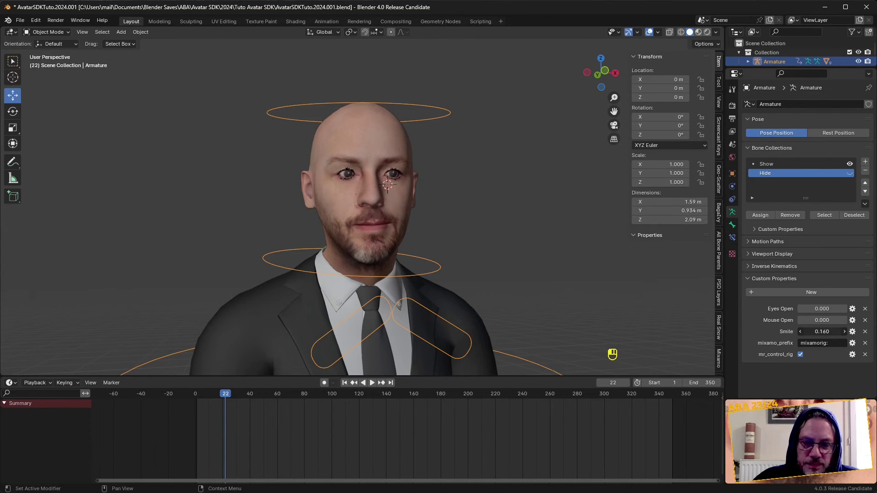
pyautogui.moveTo(822, 332); pyautogui.dragTo(848, 332)
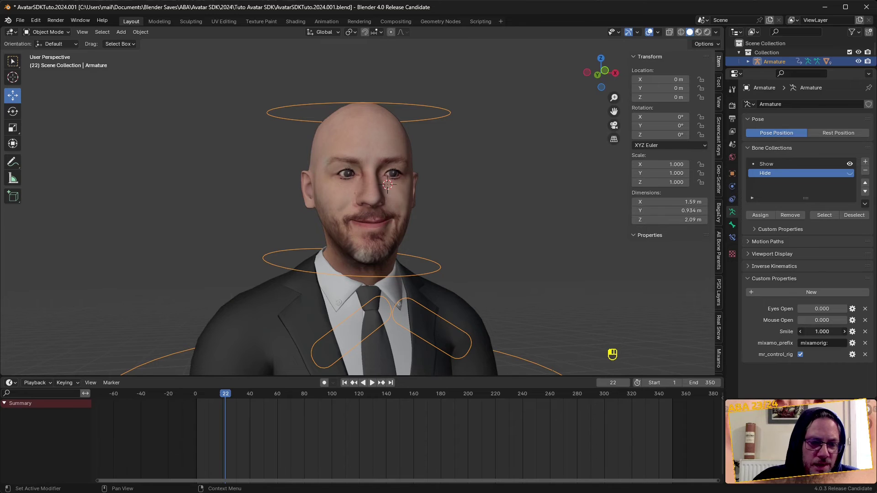
# - Paste the Smile driver onto the eyelashes' mouthSmileLeft and mouthRight shape keys
pyautogui.scroll(5, 365, 191)
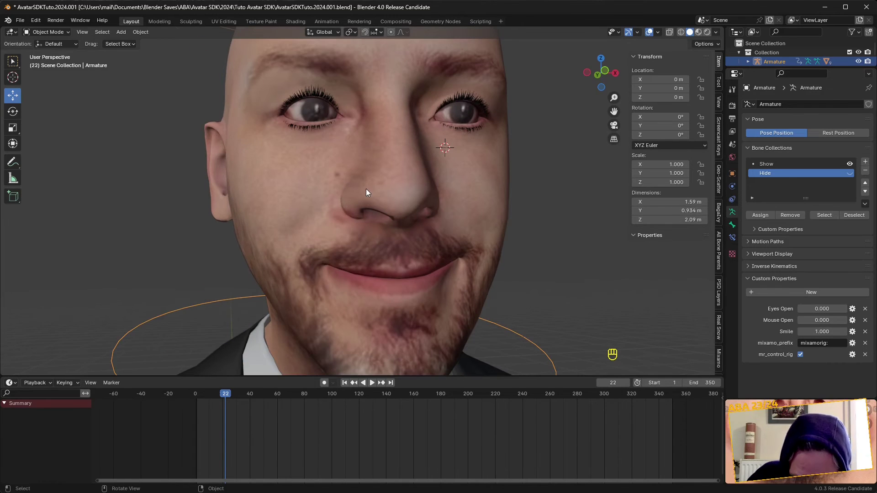
pyautogui.click(314, 131)
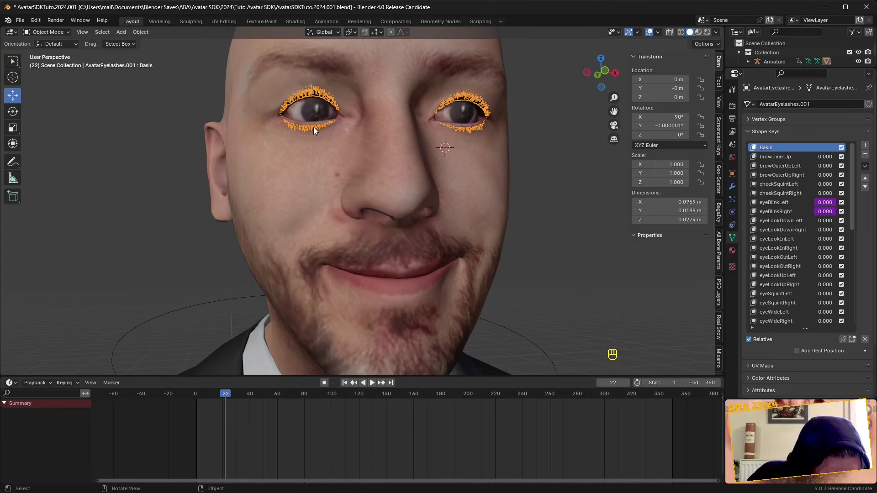
pyautogui.scroll(-5, 801, 229)
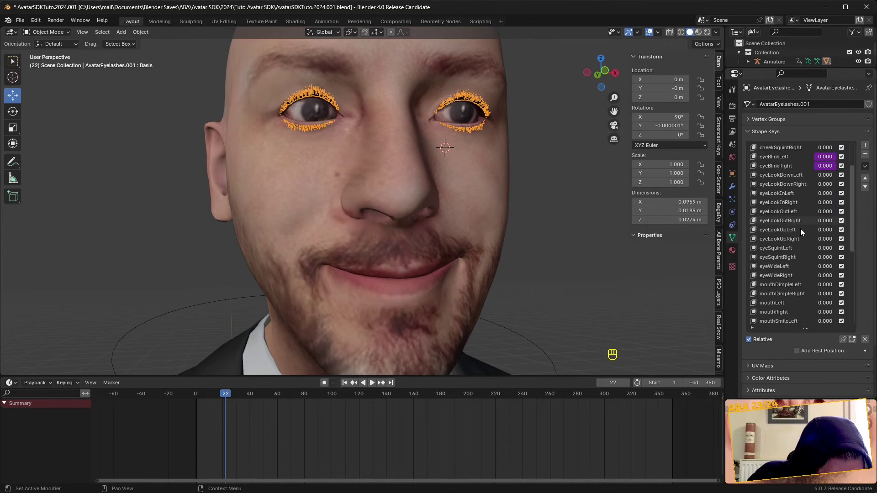
pyautogui.scroll(-3, 800, 229)
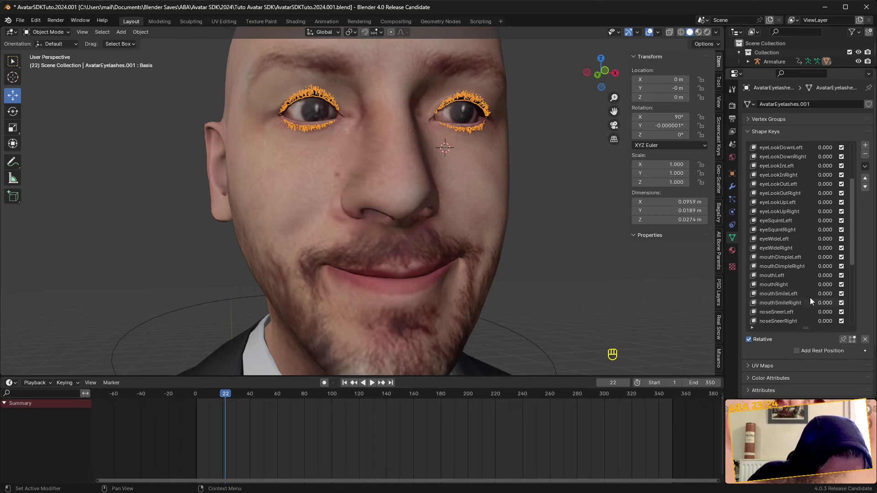
pyautogui.rightClick(825, 295)
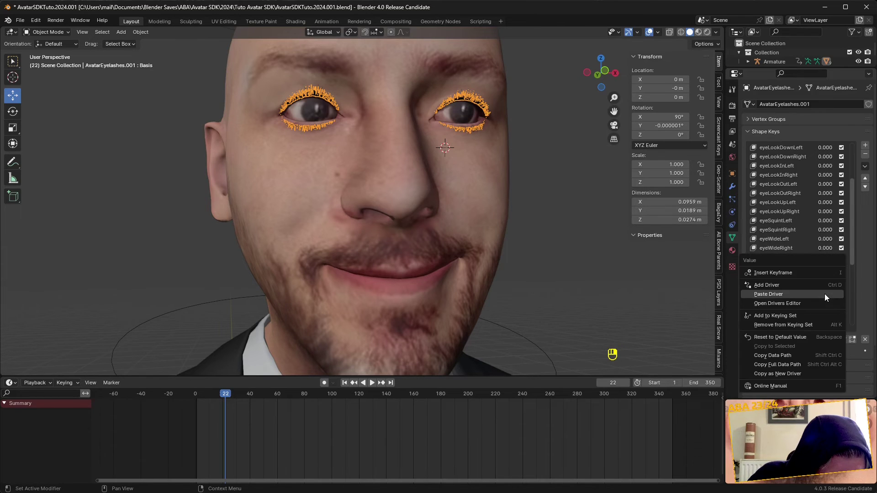
pyautogui.click(825, 295)
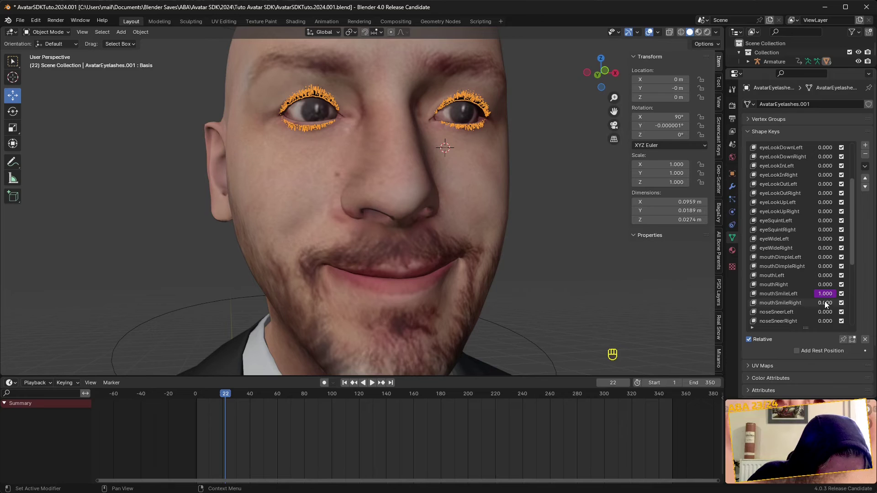
pyautogui.rightClick(821, 283)
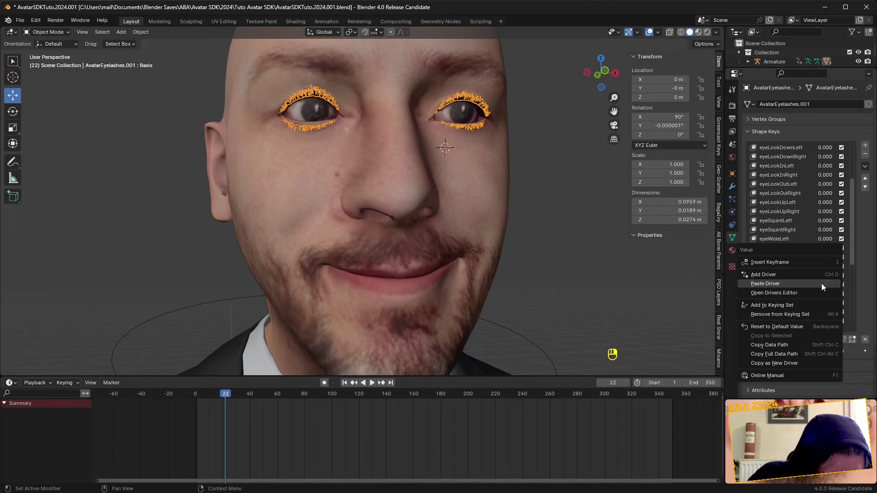
pyautogui.click(822, 283)
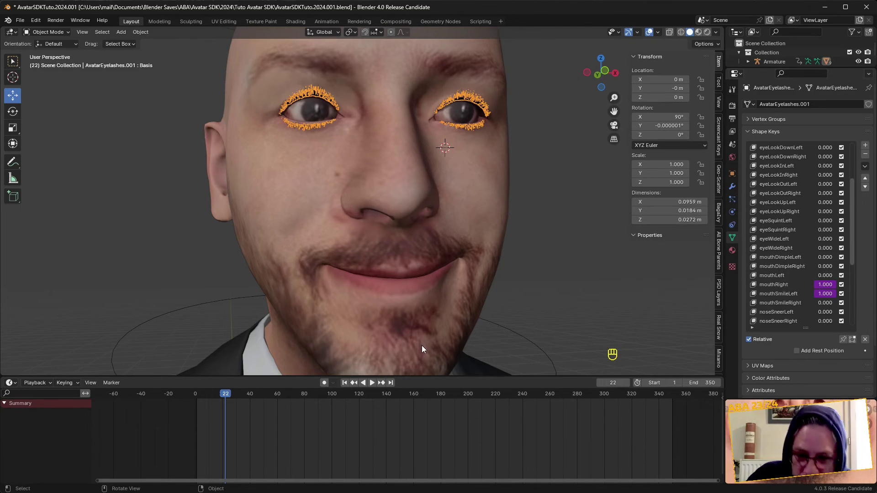
pyautogui.click(732, 188)
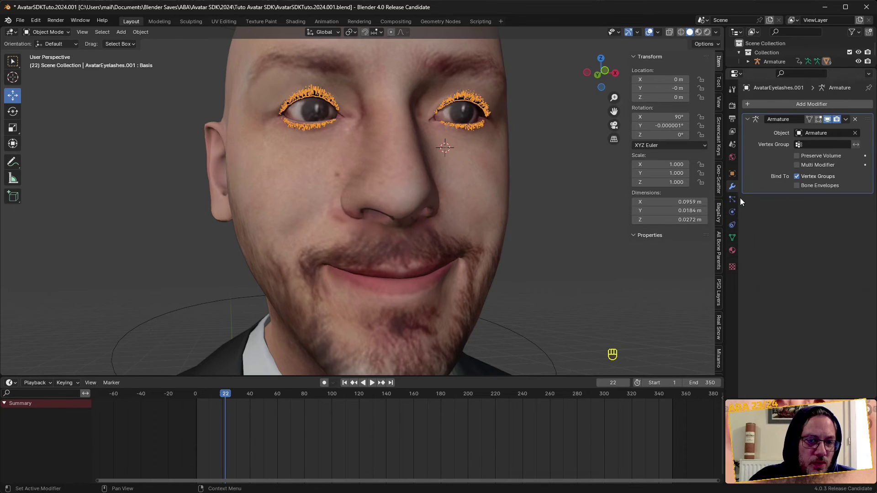
pyautogui.click(512, 327)
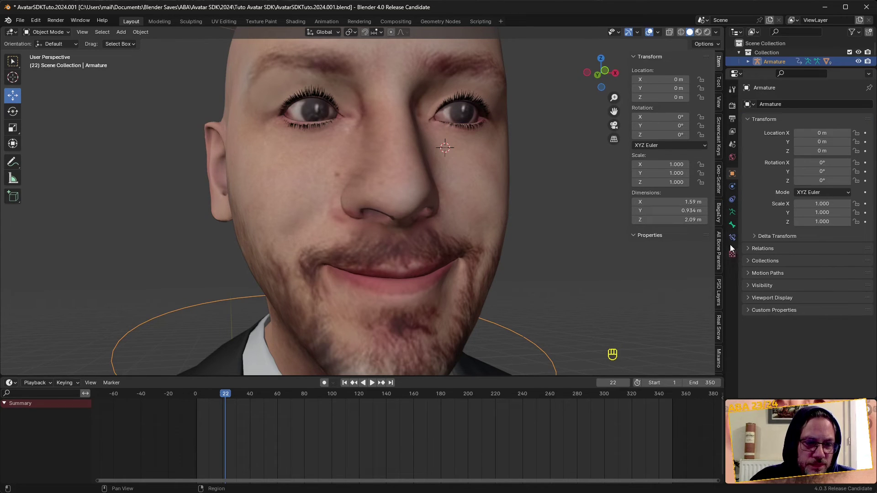
# - Scrub the armature's Smile value to test the eyelashes, viewing both eyes
pyautogui.click(732, 213)
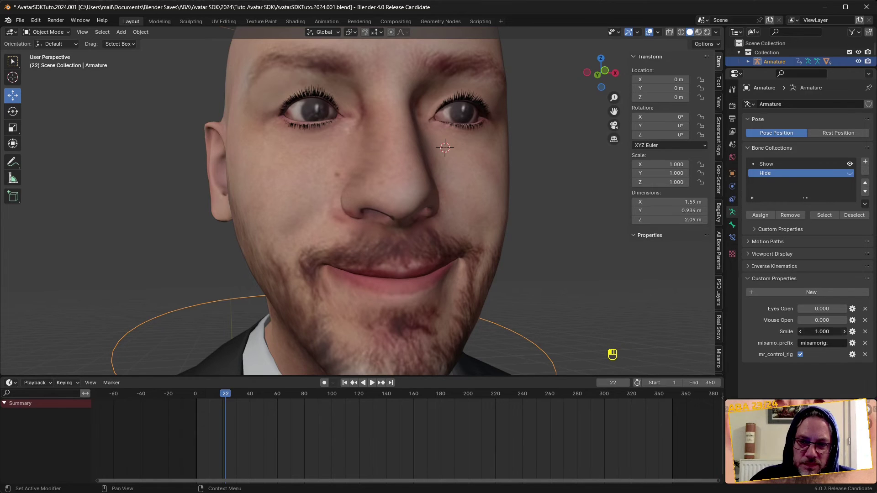
pyautogui.moveTo(822, 331)
pyautogui.mouseDown()
pyautogui.moveTo(781, 331)
pyautogui.moveTo(823, 331)
pyautogui.mouseUp()
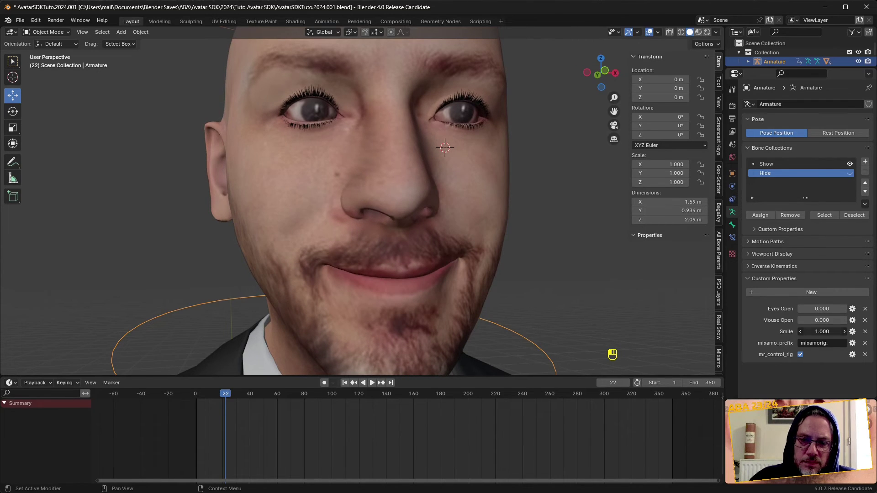
pyautogui.scroll(4, 478, 213)
pyautogui.scroll(2, 383, 201)
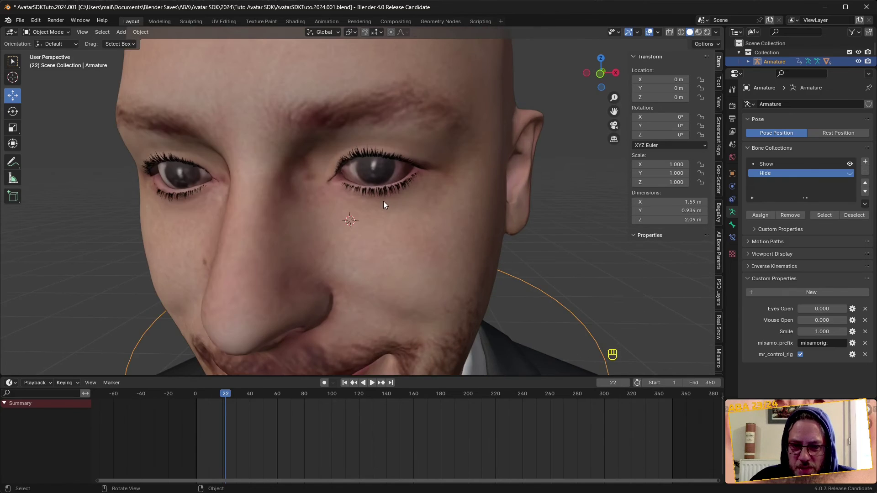
pyautogui.moveTo(383, 201); pyautogui.dragTo(399, 204, button='middle')
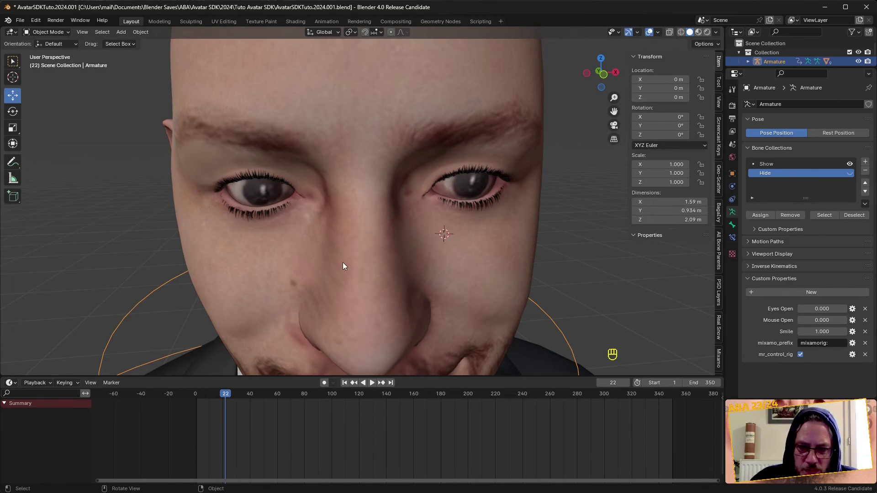
# - Delete the mistaken driver on the eyelashes' mouthRight and paste Smile onto mouthSmileRight
pyautogui.click(258, 217)
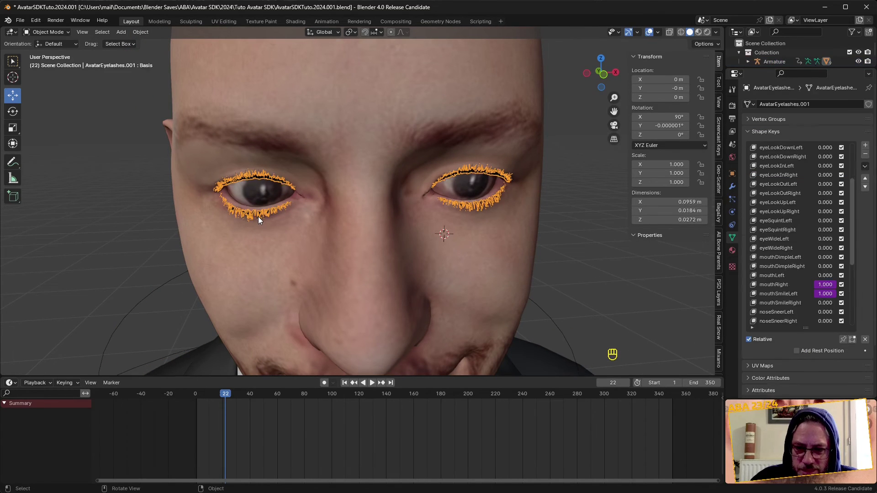
pyautogui.rightClick(827, 284)
pyautogui.click(817, 267)
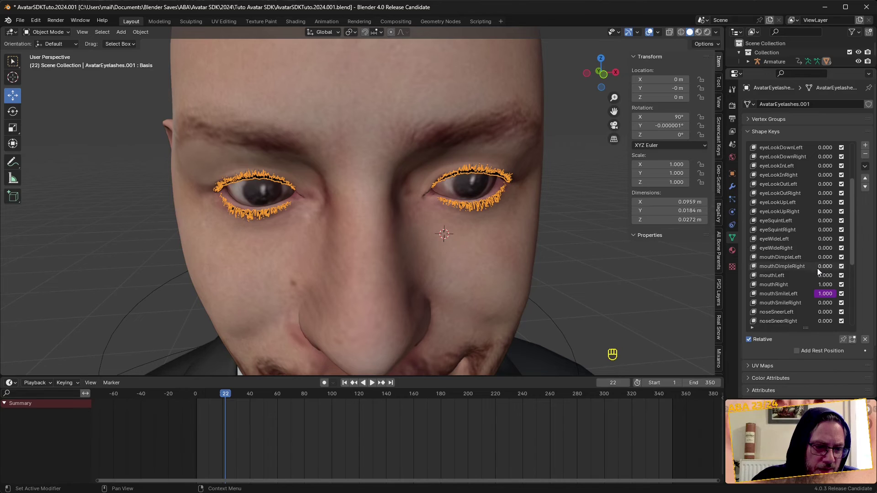
pyautogui.rightClick(826, 305)
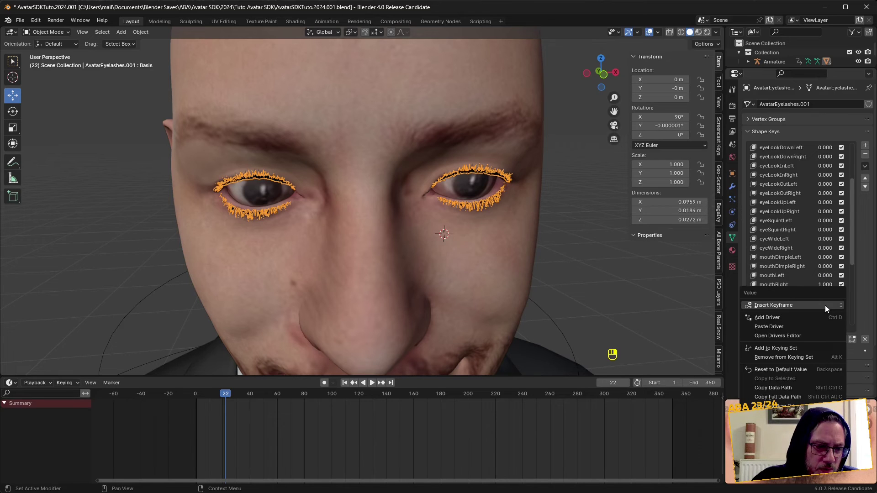
pyautogui.click(788, 328)
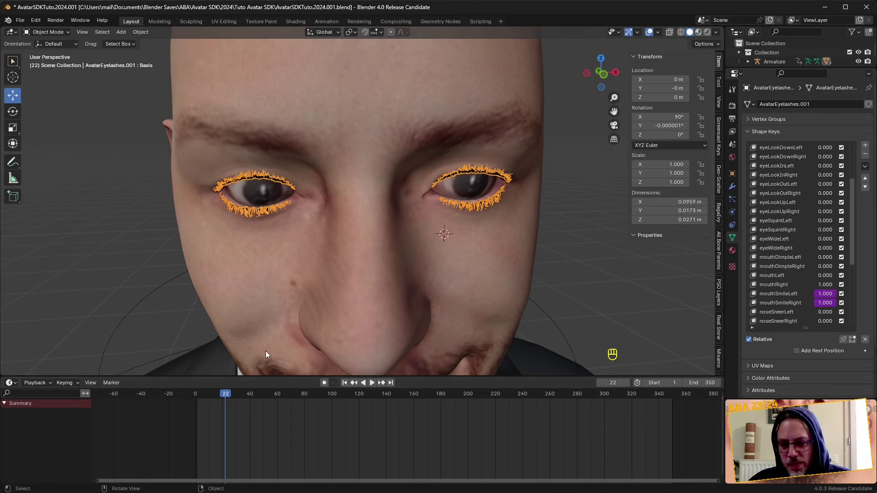
pyautogui.click(551, 322)
# - Set Smile to 0.980 and Mouse Open to 0.280, then select the upper teeth
pyautogui.moveTo(812, 332); pyautogui.dragTo(829, 320)
pyautogui.scroll(-3, 510, 325)
pyautogui.moveTo(516, 325); pyautogui.dragTo(424, 235, button='middle')
pyautogui.scroll(3, 401, 168)
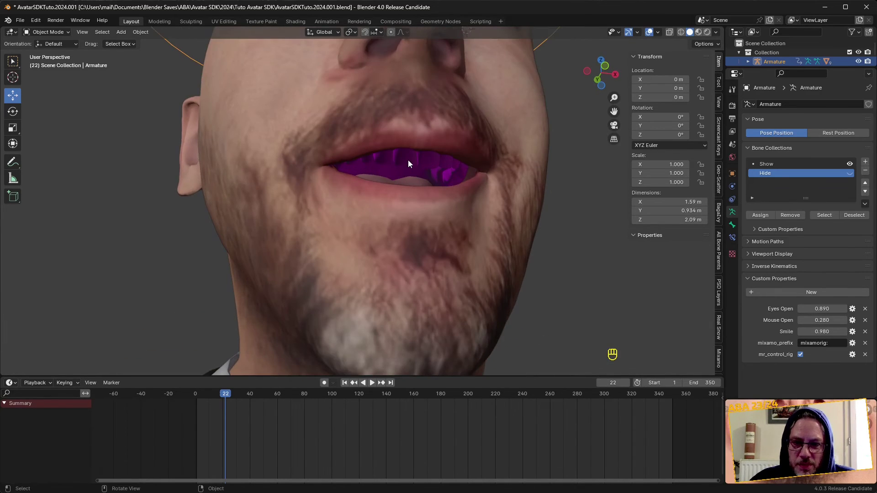
pyautogui.click(408, 162)
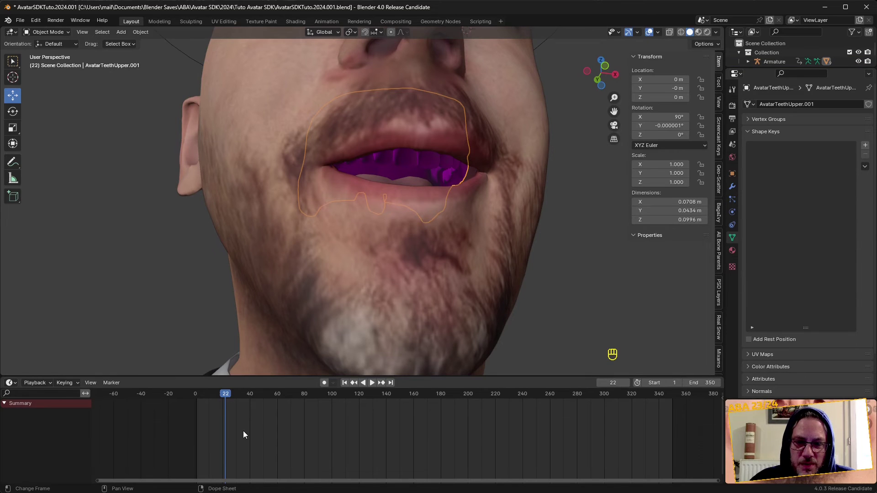
# - Switch the bottom area to the Shader Editor showing the teeth material
pyautogui.click(9, 383)
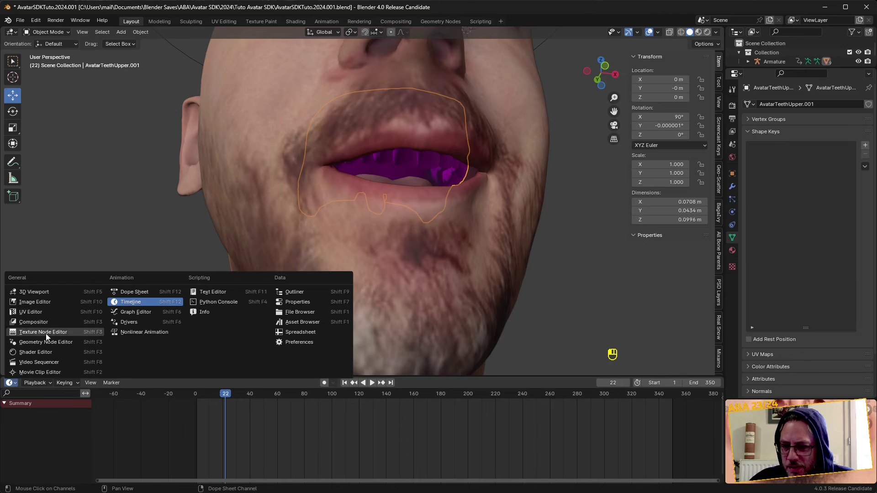
pyautogui.click(36, 352)
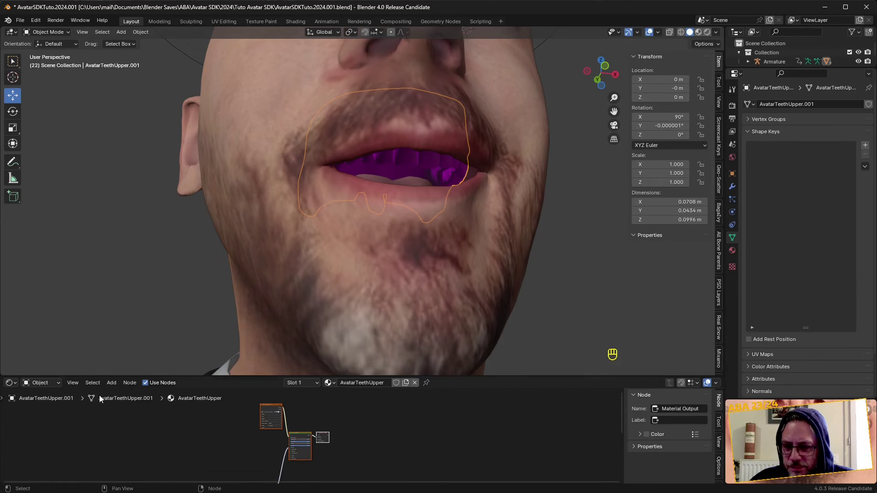
pyautogui.click(271, 411)
# - Assign AvatarTeeth_Color_1K.jpg to the teeth's colour Image Texture node
pyautogui.scroll(-5, 295, 421)
pyautogui.moveTo(282, 466); pyautogui.dragTo(303, 481, button='middle')
pyautogui.scroll(8, 295, 445)
pyautogui.scroll(3, 300, 427)
pyautogui.scroll(-5, 284, 422)
pyautogui.scroll(2, 292, 425)
pyautogui.scroll(2, 319, 350)
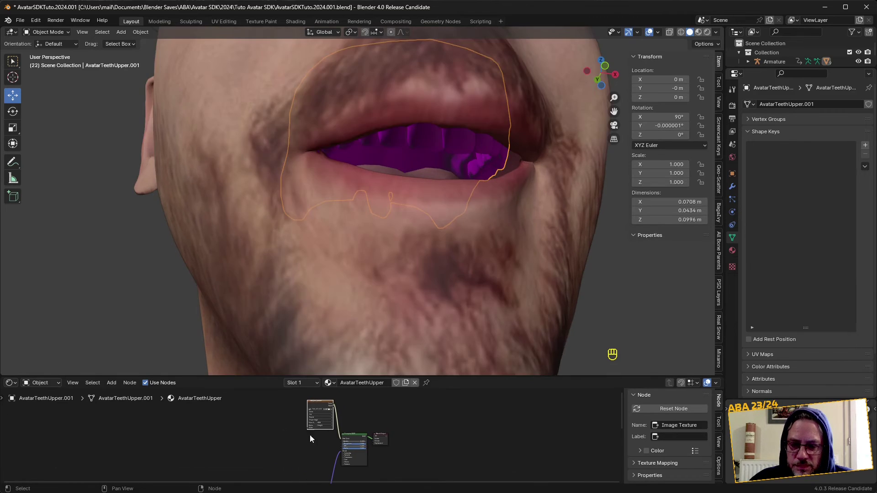
pyautogui.scroll(6, 274, 429)
pyautogui.scroll(1, 268, 428)
pyautogui.moveTo(249, 427); pyautogui.dragTo(228, 413, button='middle')
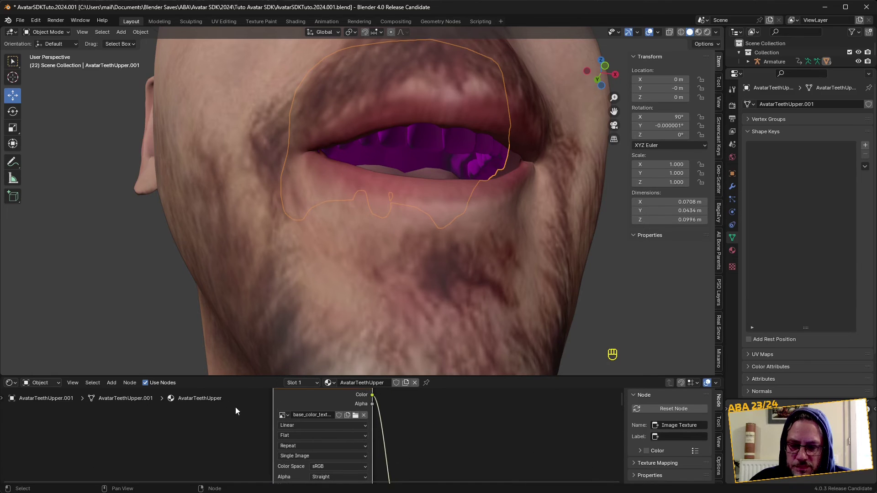
pyautogui.scroll(6, 299, 408)
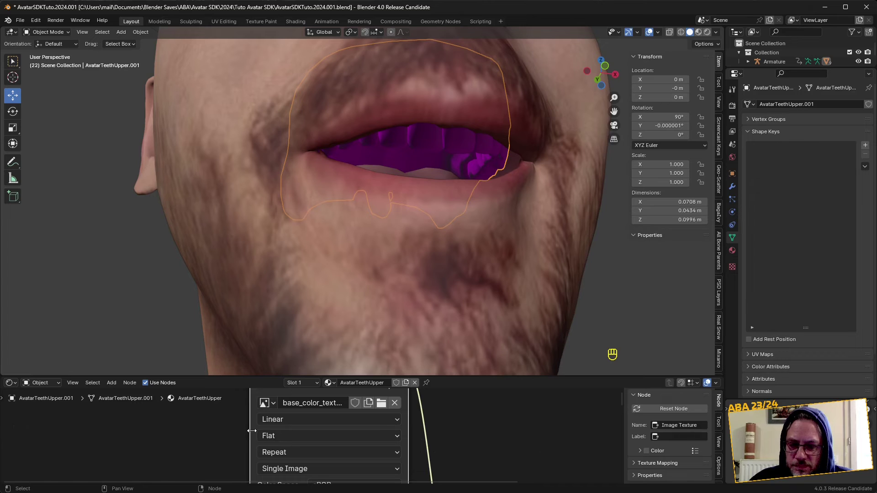
pyautogui.moveTo(252, 430); pyautogui.dragTo(226, 434)
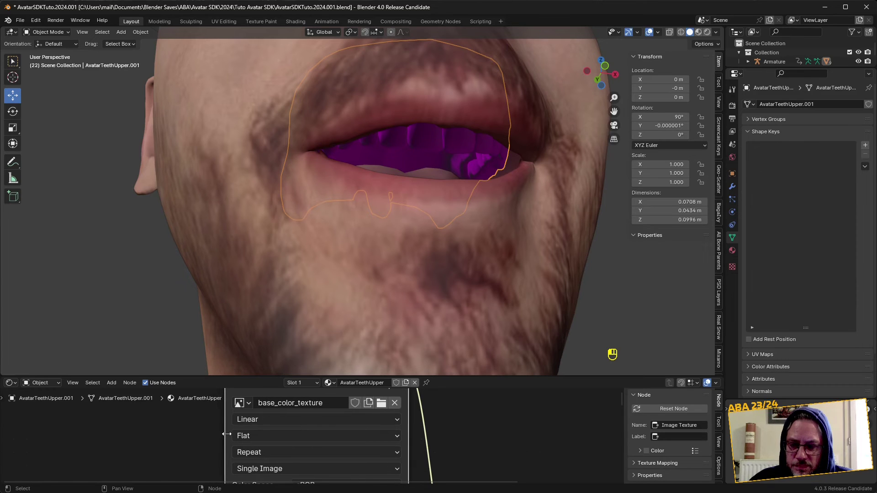
pyautogui.click(242, 403)
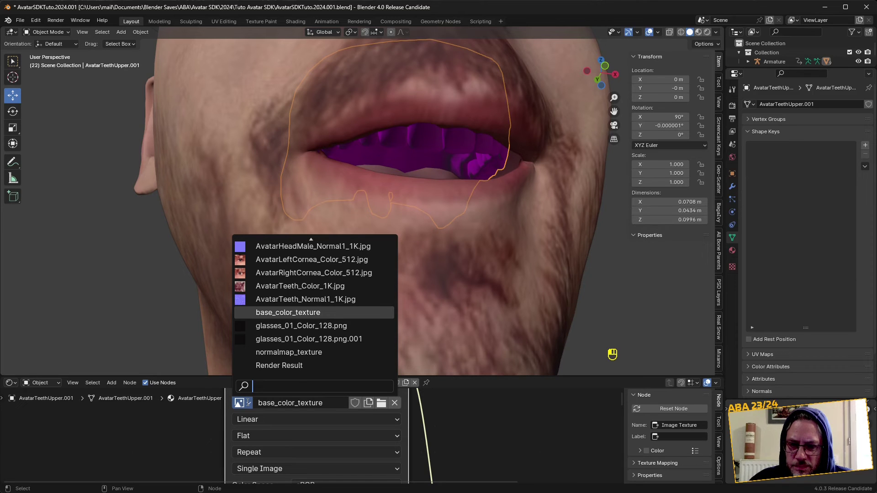
pyautogui.click(300, 286)
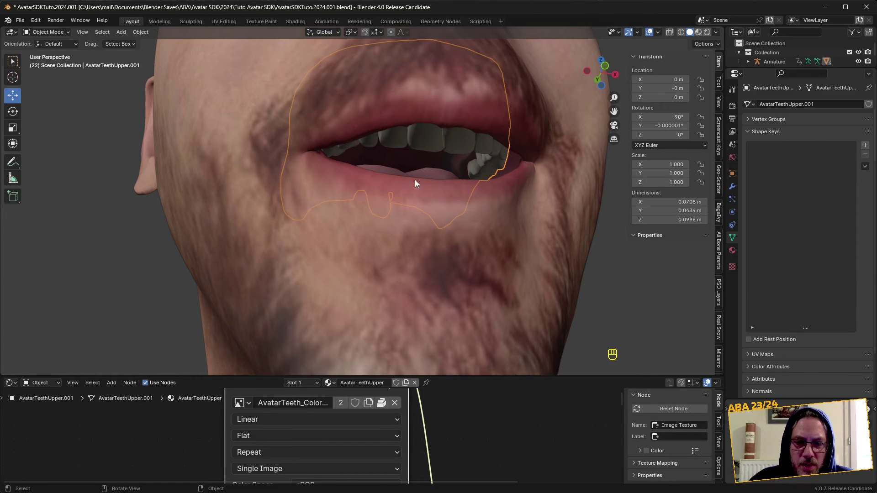
# - Load AvatarTeeth_Normal1_1K.jpg into the image node feeding the Normal Map
pyautogui.scroll(-5, 413, 184)
pyautogui.moveTo(376, 212); pyautogui.dragTo(304, 325, button='middle')
pyautogui.moveTo(189, 436); pyautogui.dragTo(298, 408, button='middle')
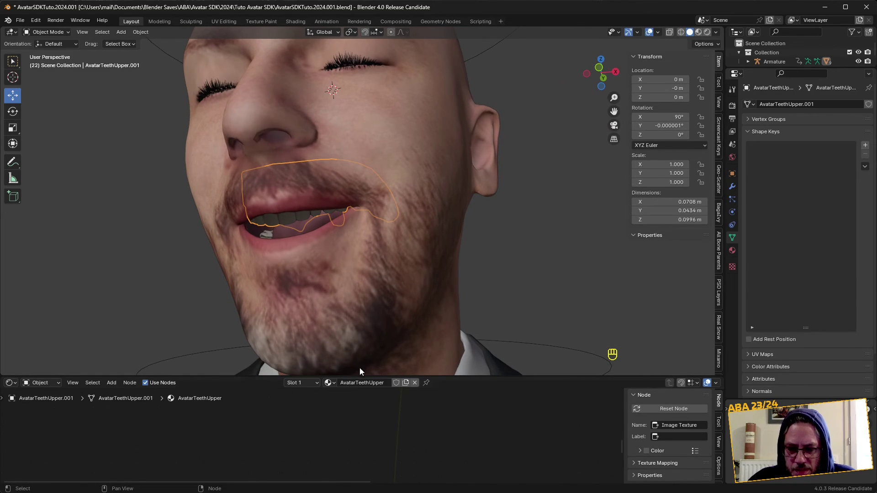
pyautogui.moveTo(360, 367); pyautogui.dragTo(385, 475, button='middle')
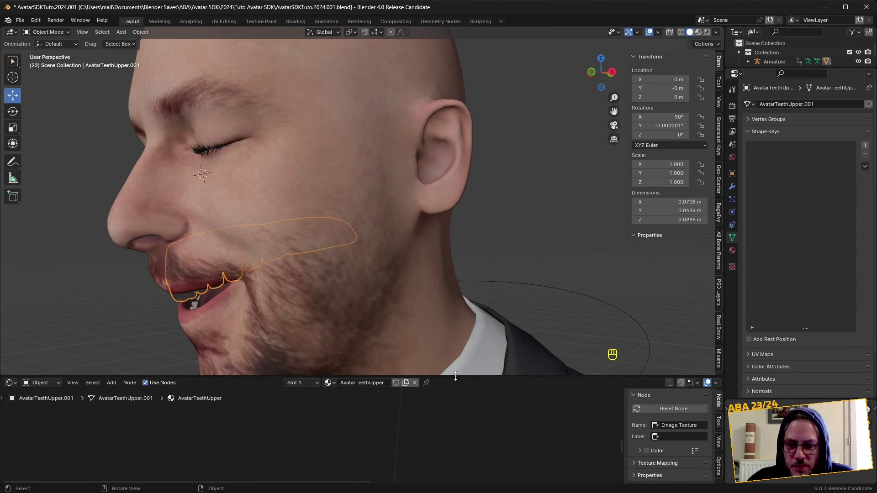
pyautogui.moveTo(456, 375); pyautogui.dragTo(456, 229)
pyautogui.moveTo(425, 249); pyautogui.dragTo(305, 430, button='middle')
pyautogui.click(308, 427)
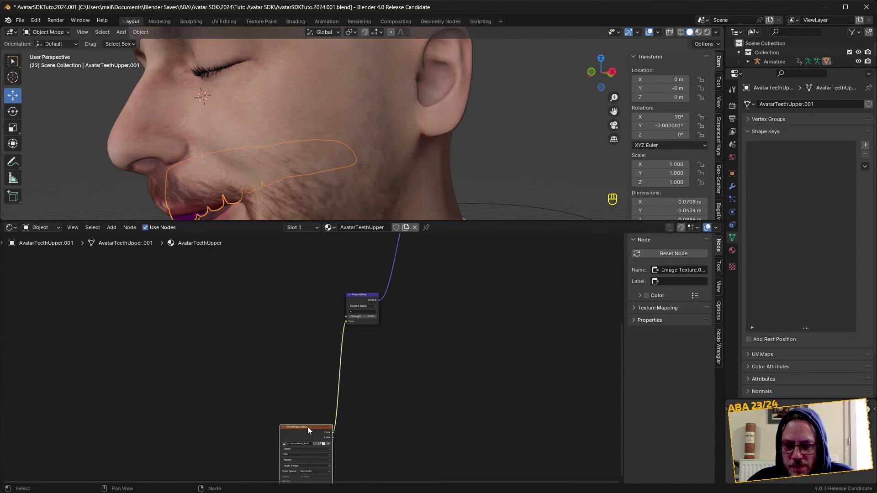
pyautogui.moveTo(308, 427); pyautogui.dragTo(298, 311)
pyautogui.scroll(5, 275, 347)
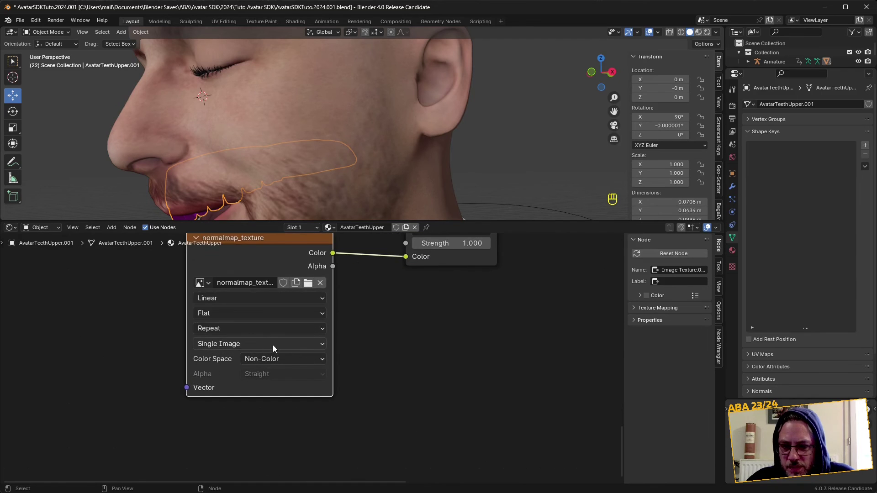
pyautogui.click(202, 283)
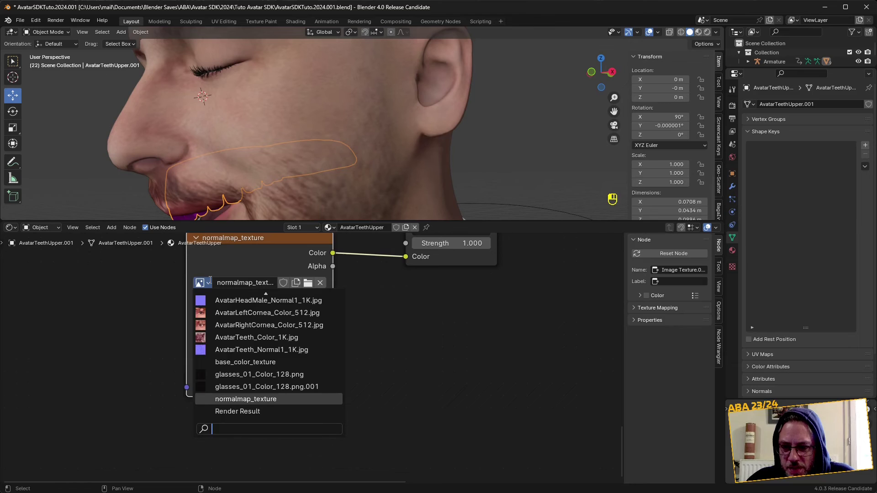
pyautogui.click(270, 350)
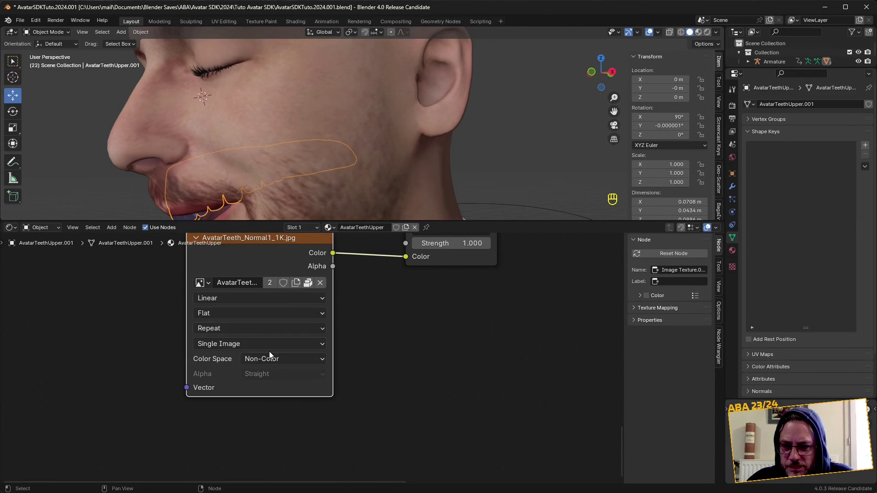
# - Check the textured teeth from below the mouth and reselect the upper teeth object
pyautogui.moveTo(294, 314); pyautogui.dragTo(330, 337, button='middle')
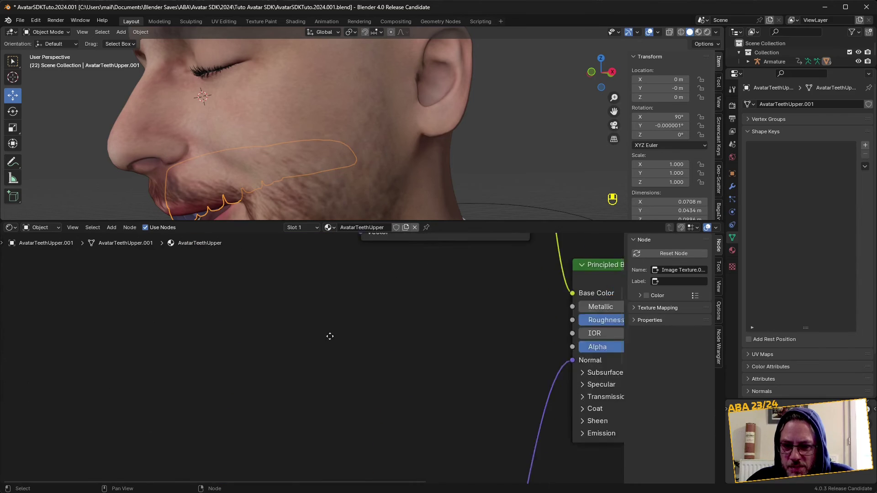
pyautogui.scroll(-6, 330, 337)
pyautogui.moveTo(364, 284); pyautogui.dragTo(367, 325, button='middle')
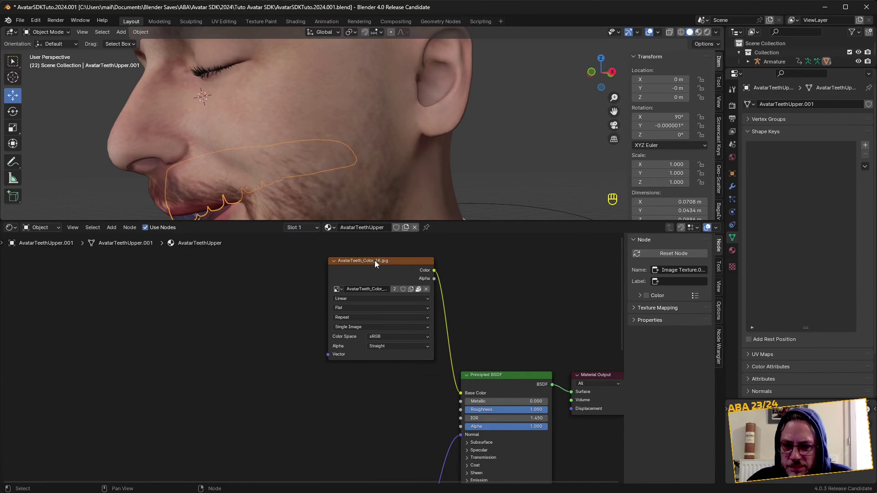
pyautogui.click(375, 260)
pyautogui.moveTo(229, 220); pyautogui.dragTo(229, 385)
pyautogui.moveTo(122, 286); pyautogui.dragTo(222, 229, button='middle')
pyautogui.click(362, 151)
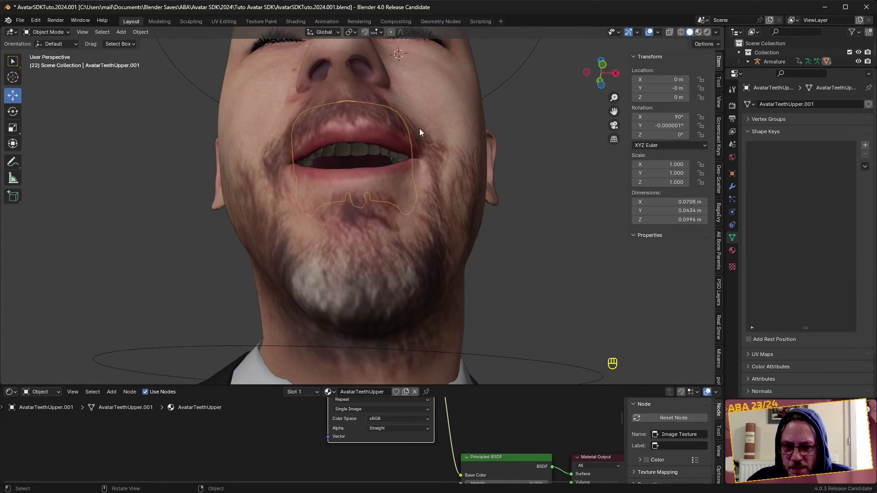
pyautogui.click(658, 32)
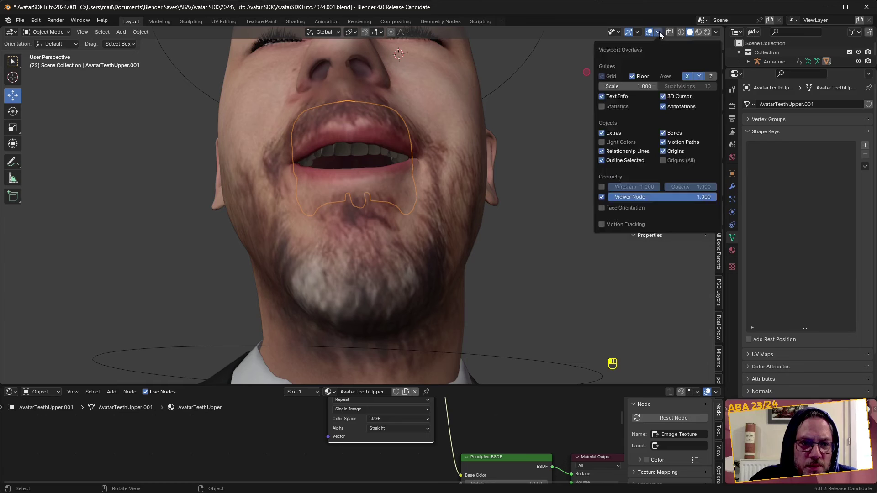
pyautogui.click(602, 208)
pyautogui.click(603, 207)
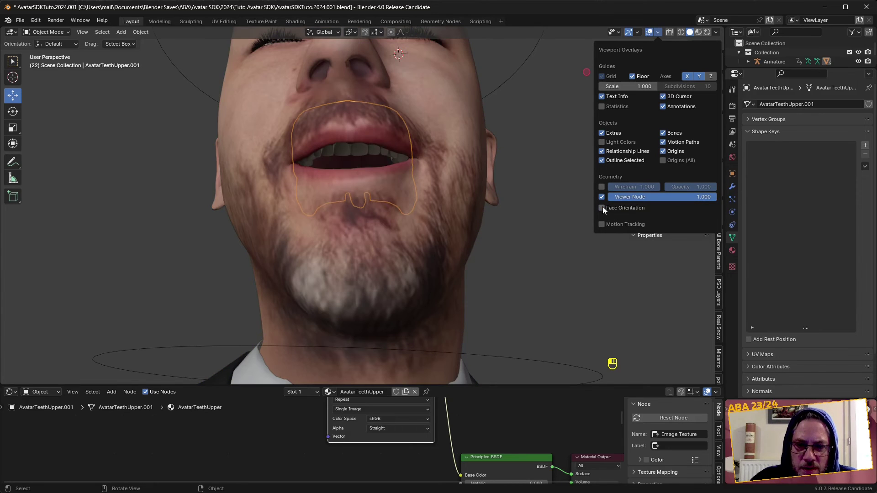
pyautogui.scroll(-10, 479, 434)
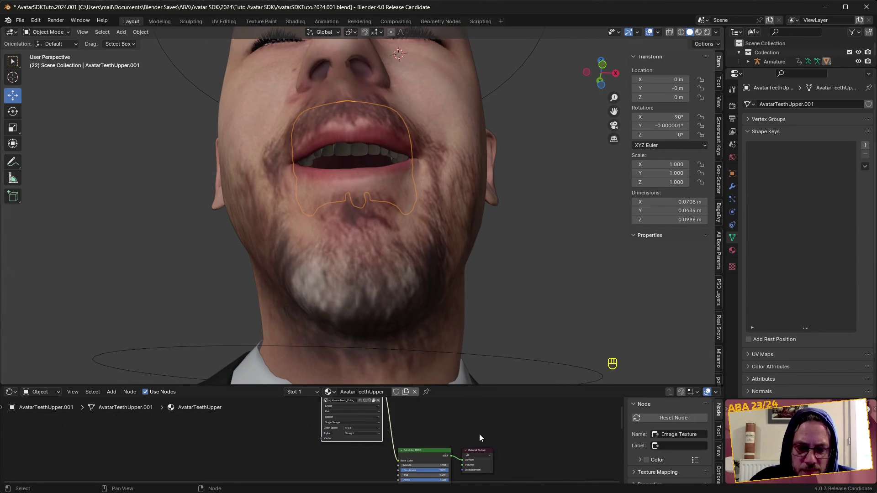
pyautogui.moveTo(427, 447); pyautogui.dragTo(414, 463, button='middle')
pyautogui.scroll(7, 445, 417)
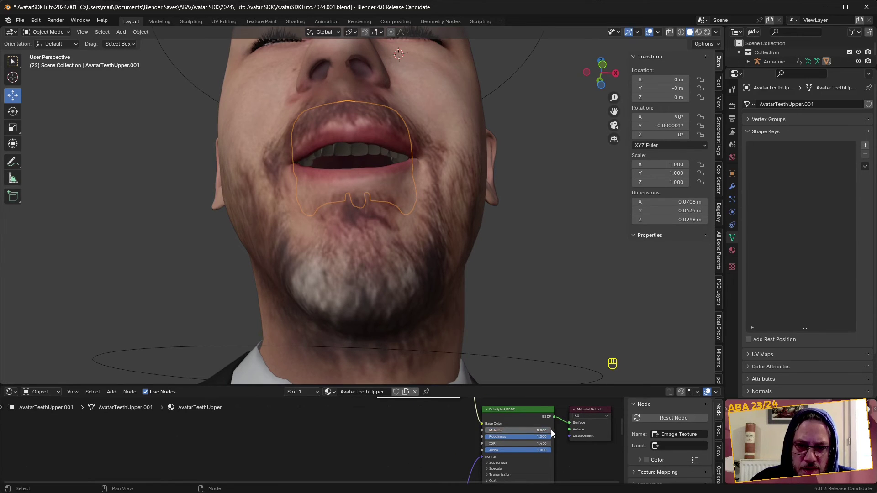
pyautogui.click(702, 33)
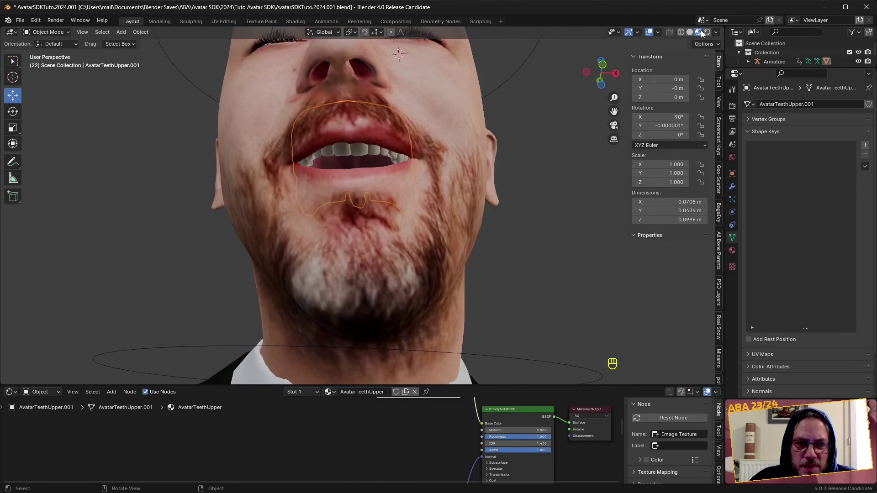
pyautogui.moveTo(503, 183); pyautogui.dragTo(473, 223, button='middle')
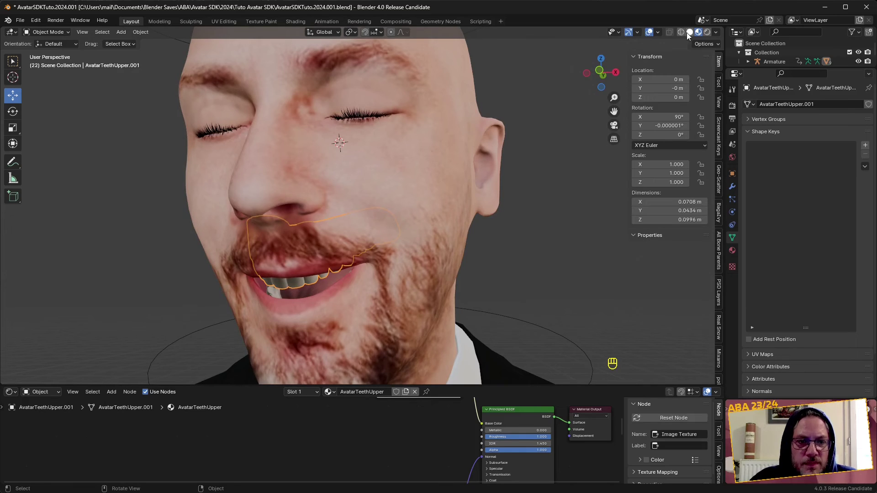
pyautogui.click(687, 33)
pyautogui.click(513, 230)
pyautogui.scroll(-7, 509, 234)
pyautogui.moveTo(485, 262)
pyautogui.mouseDown(button='middle')
pyautogui.moveTo(460, 266)
pyautogui.moveTo(421, 369)
pyautogui.mouseUp(button='middle')
pyautogui.moveTo(443, 386); pyautogui.dragTo(446, 314)
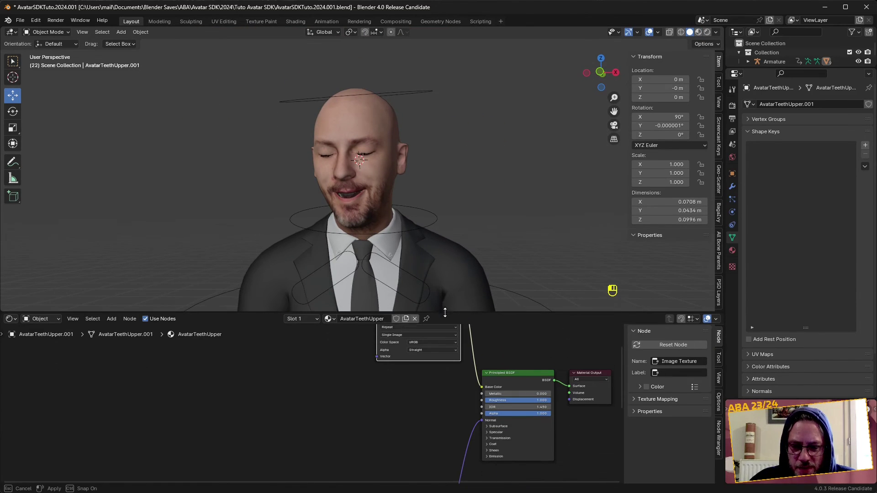
# - Restore the Timeline, set Eyes Open and Mouse Open to 0, and return to frame 1
pyautogui.click(10, 321)
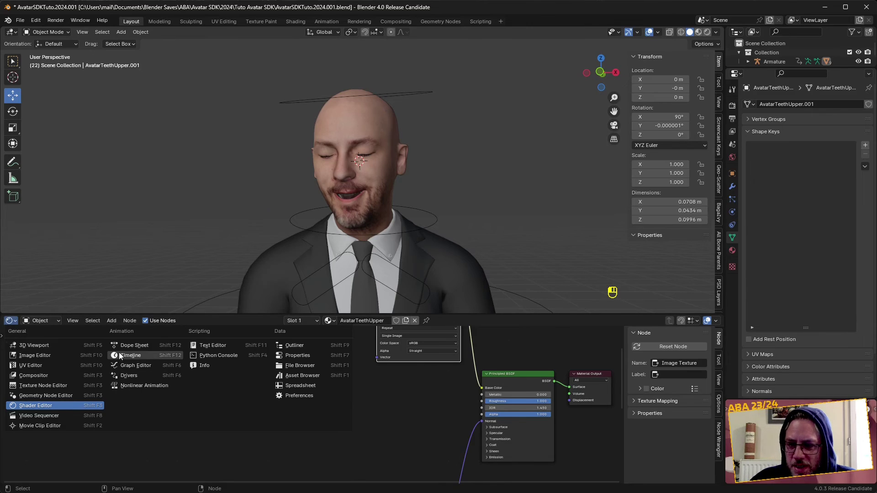
pyautogui.click(135, 355)
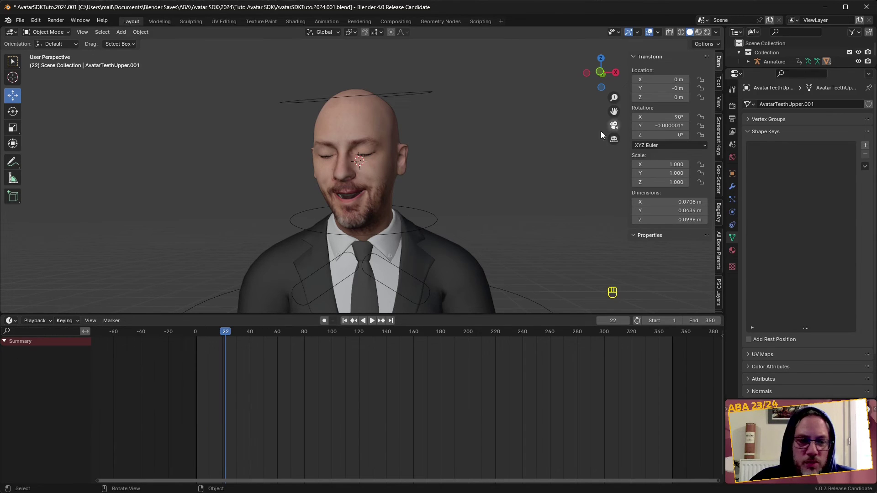
pyautogui.click(429, 220)
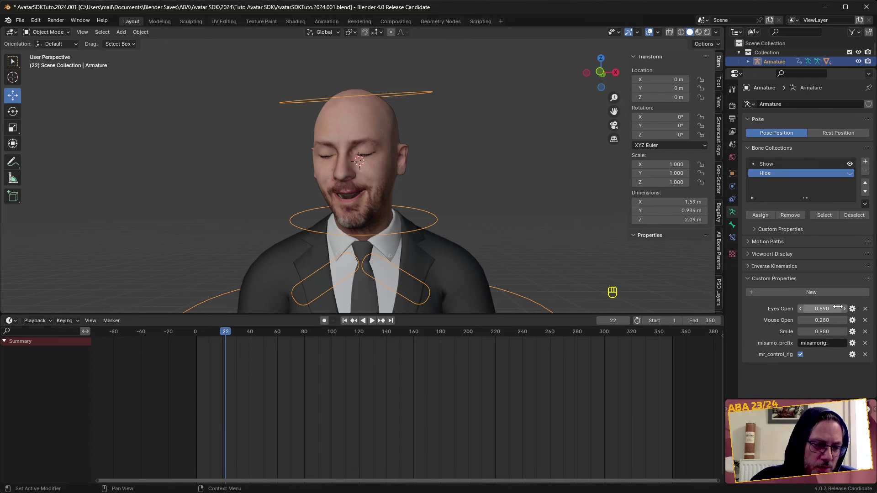
pyautogui.moveTo(840, 308); pyautogui.dragTo(796, 308)
pyautogui.moveTo(846, 320); pyautogui.dragTo(800, 332)
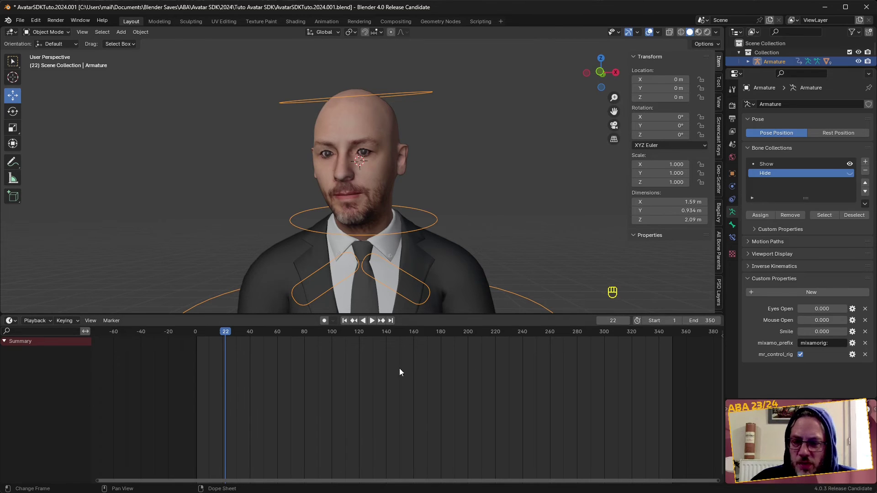
pyautogui.click(344, 322)
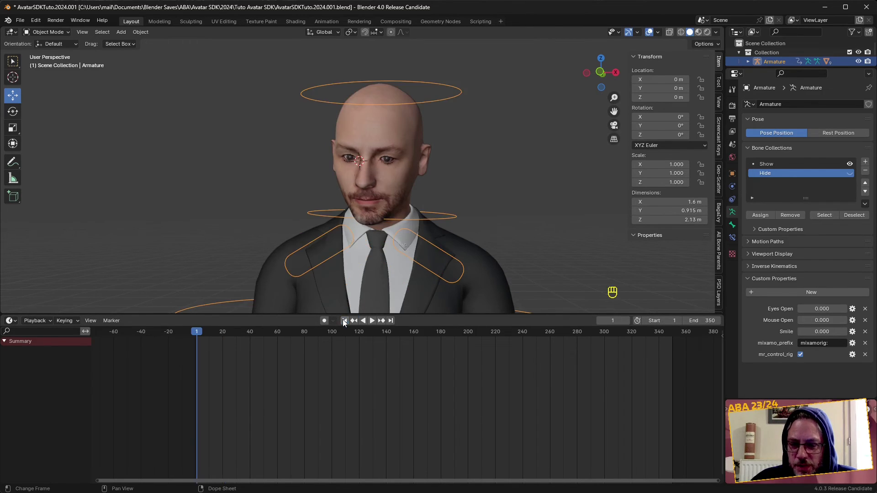
# - Keyframe Eyes Open, Mouse Open and Smile at frame 1 and expand the armature channels
pyautogui.press('i')
pyautogui.rightClick(821, 320)
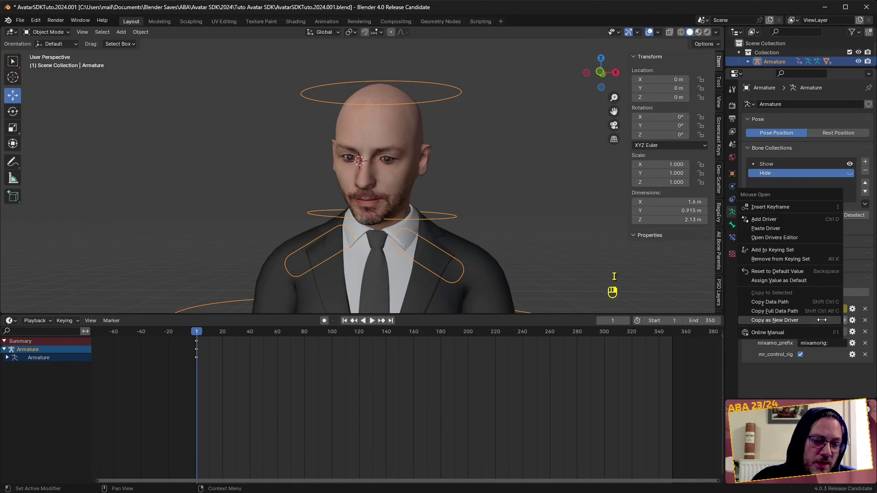
pyautogui.click(827, 206)
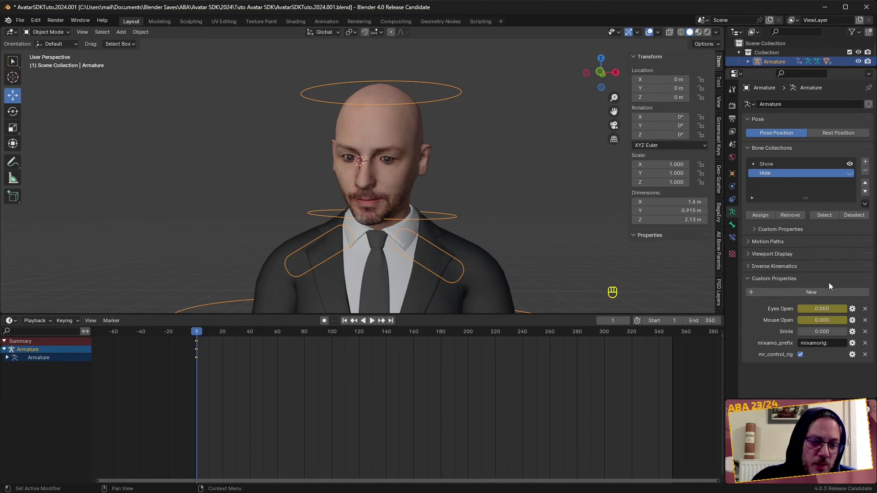
pyautogui.press('i')
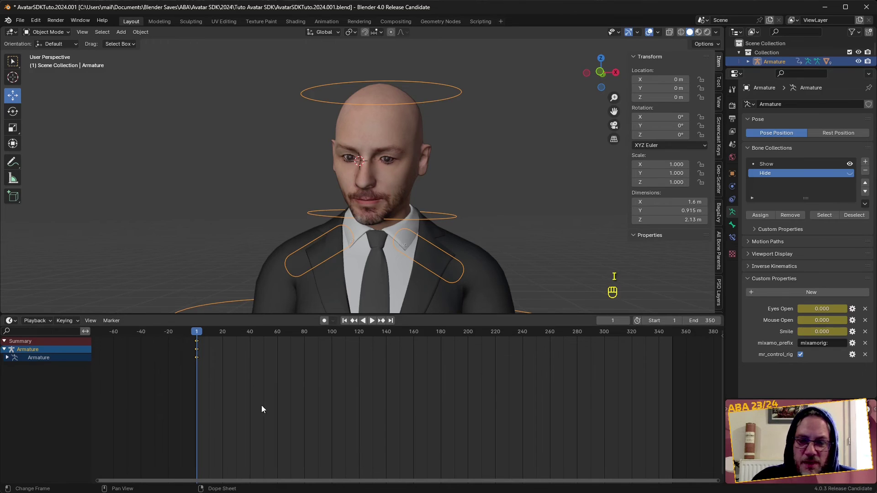
pyautogui.click(7, 358)
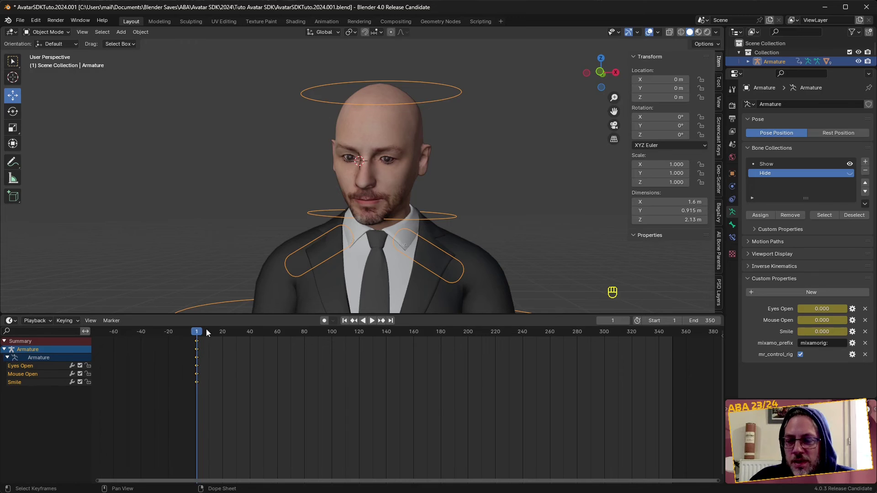
# - Key Mouse Open at 0 on frames 58 and 100 and at 0.440 on frame 81
pyautogui.press('space')
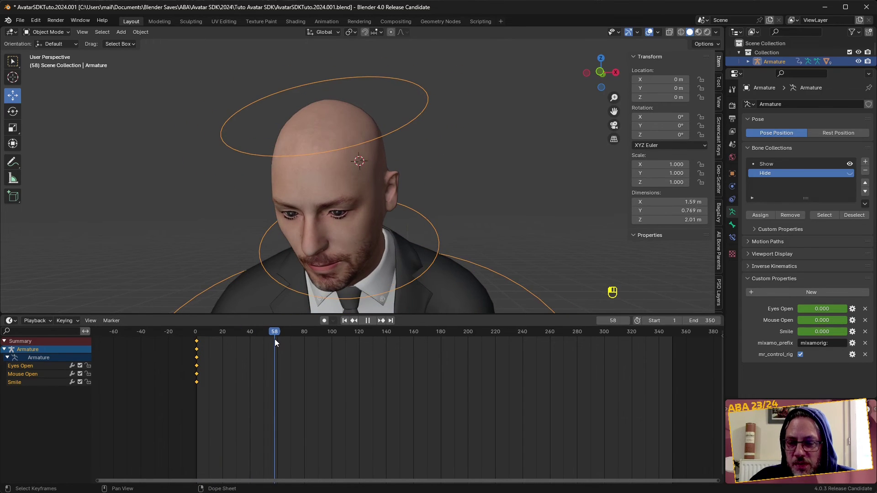
pyautogui.press('space')
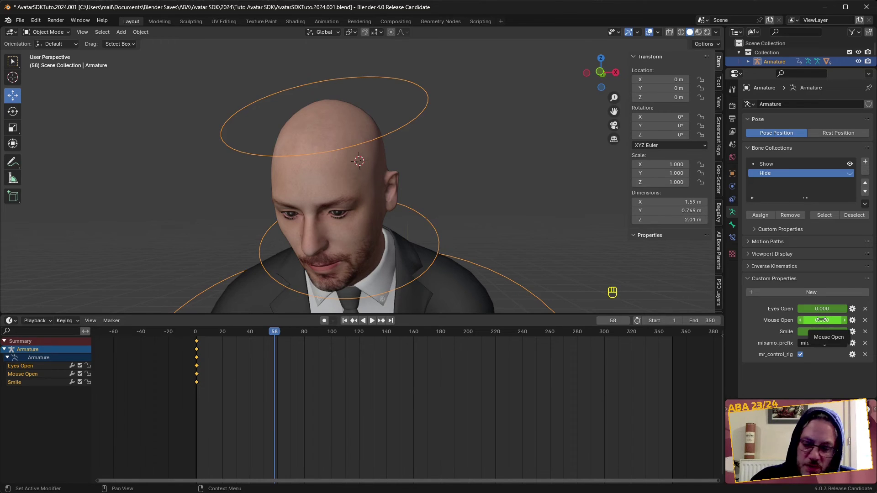
pyautogui.press('i')
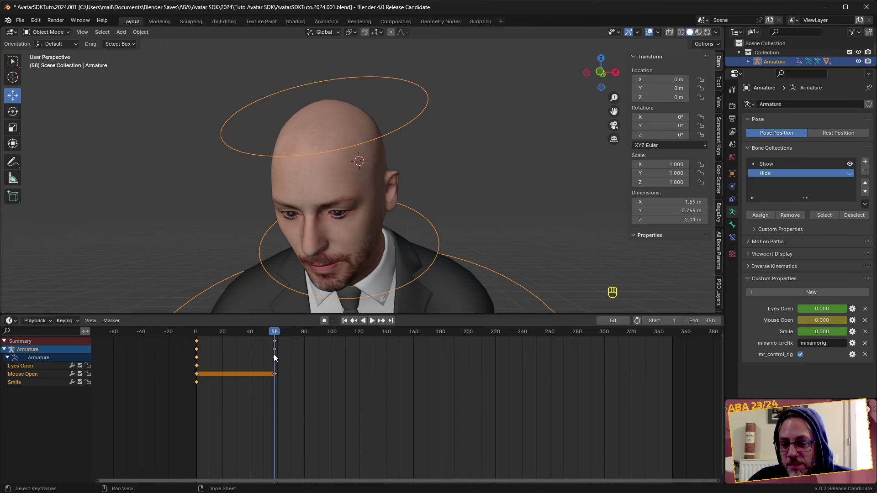
pyautogui.moveTo(277, 332); pyautogui.dragTo(333, 341)
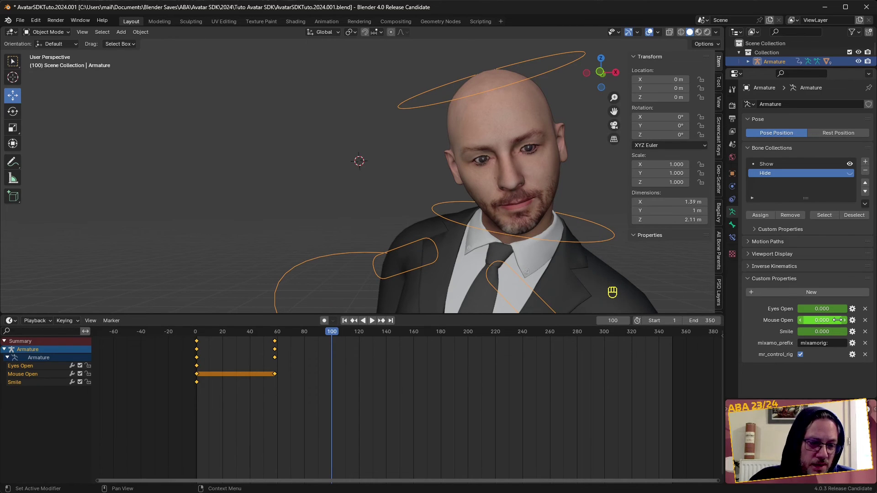
pyautogui.press('i')
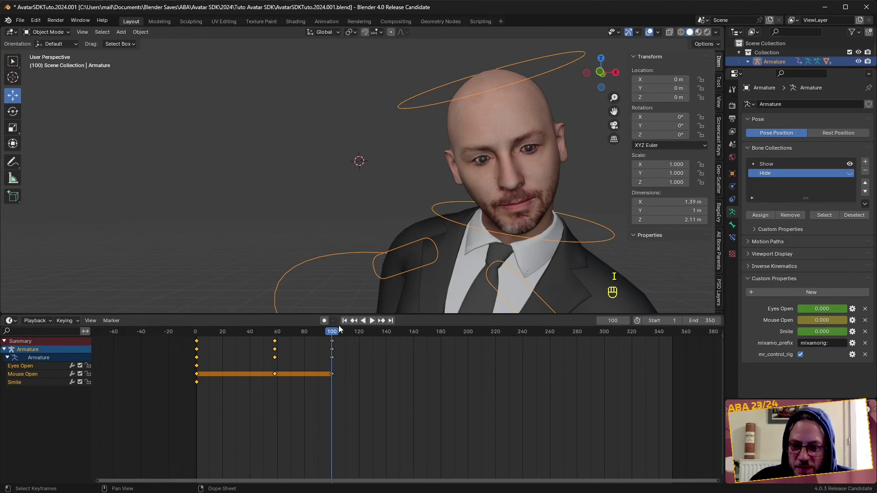
pyautogui.moveTo(337, 331); pyautogui.dragTo(305, 333)
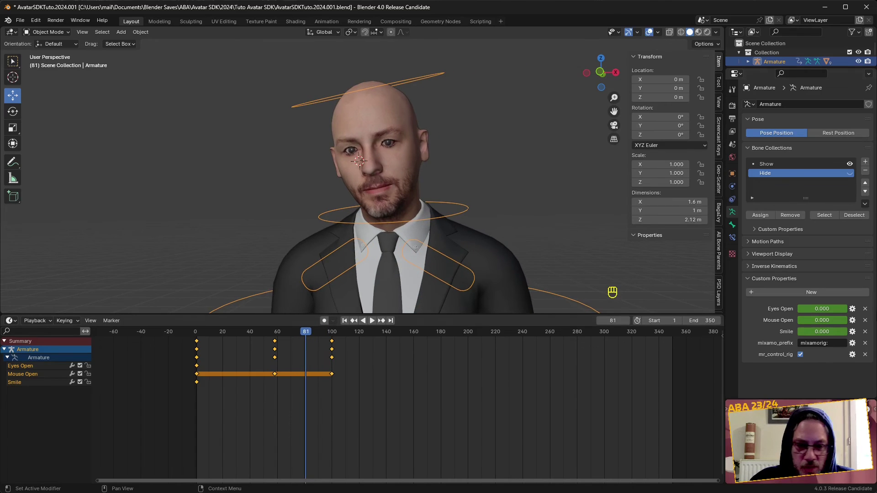
pyautogui.moveTo(815, 321)
pyautogui.mouseDown()
pyautogui.moveTo(839, 320)
pyautogui.moveTo(817, 322)
pyautogui.mouseUp()
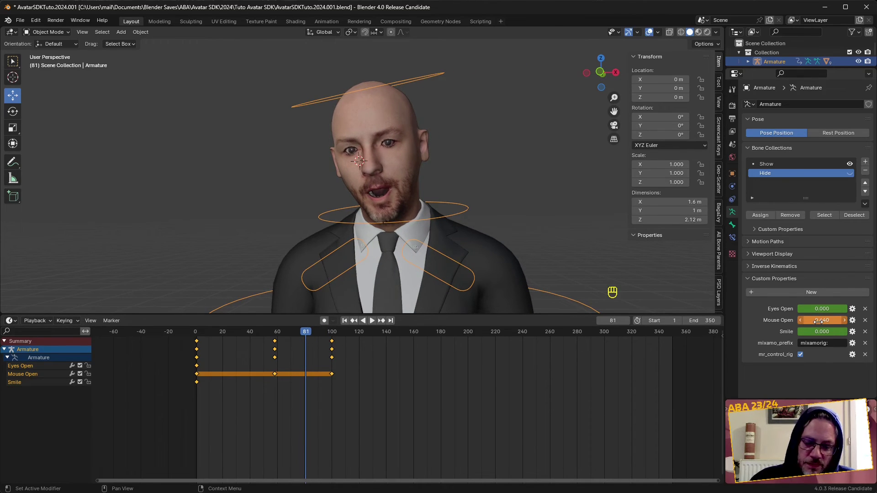
pyautogui.press('i')
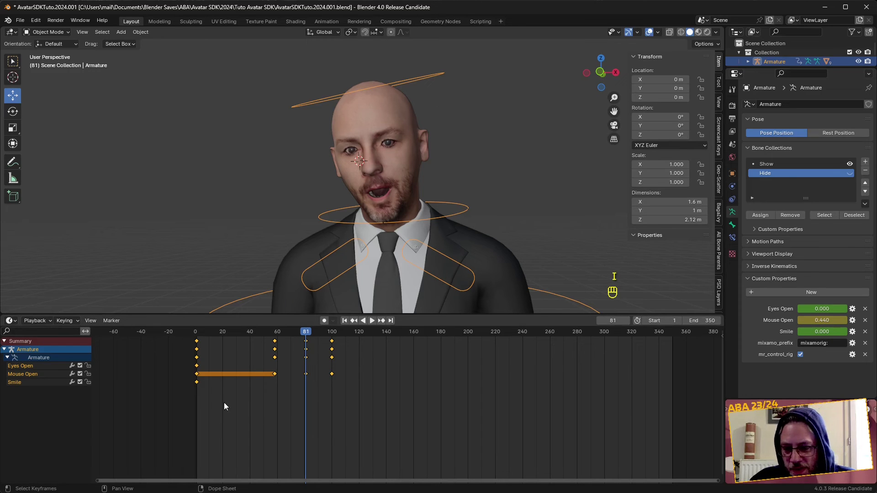
pyautogui.moveTo(313, 332); pyautogui.dragTo(289, 350)
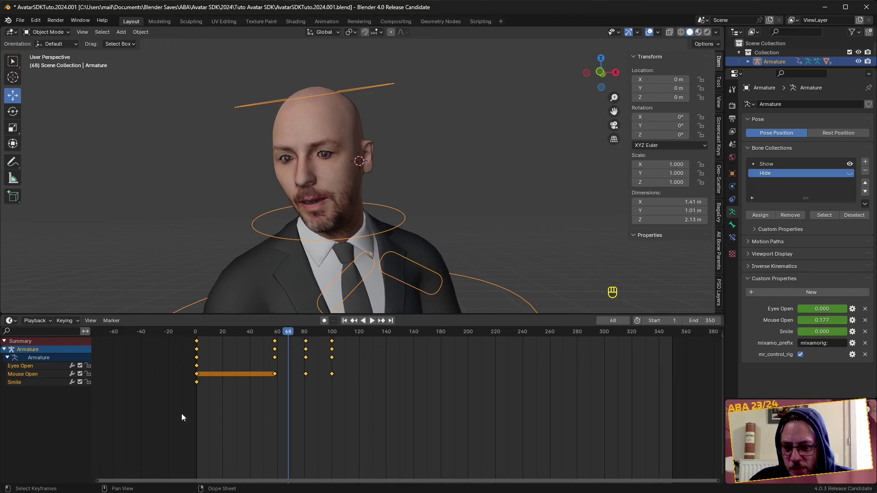
# - Copy the frame-0 Smile key at value 0 to frames 58 and 100
pyautogui.click(196, 383)
pyautogui.hotkey('shift', 'd')
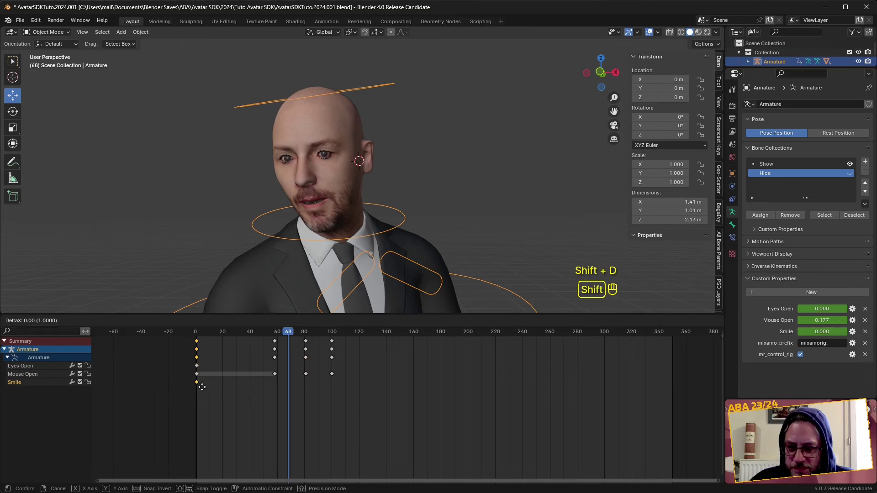
pyautogui.click(275, 394)
pyautogui.hotkey('shift', 'd')
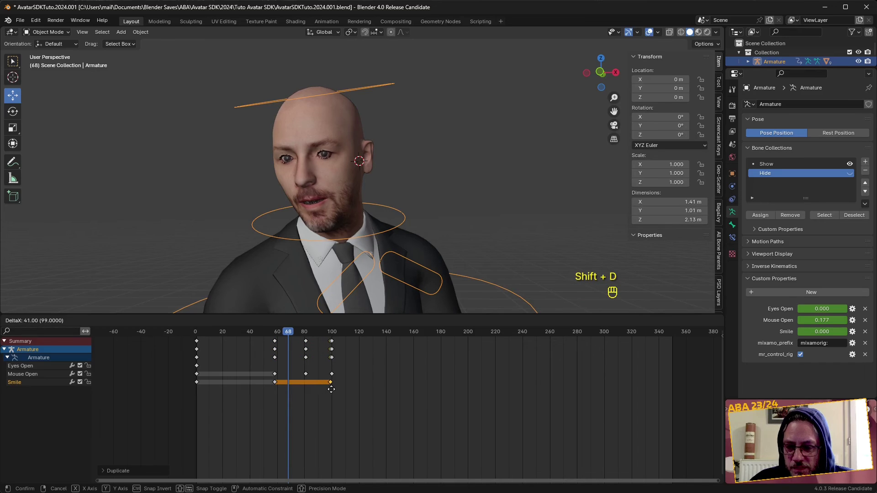
pyautogui.click(331, 389)
# - Keyframe Smile at 0.99 on frame 81
pyautogui.moveTo(293, 335); pyautogui.dragTo(306, 336)
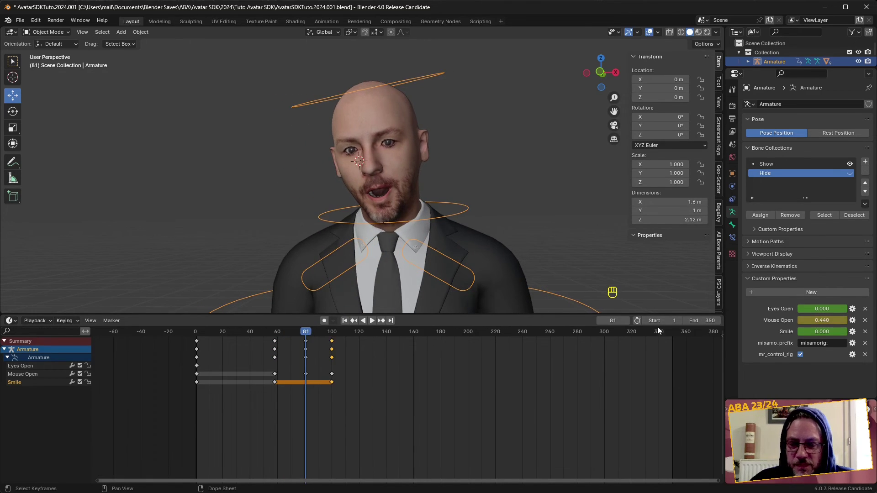
pyautogui.moveTo(822, 332)
pyautogui.mouseDown()
pyautogui.moveTo(861, 332)
pyautogui.moveTo(813, 332)
pyautogui.mouseUp()
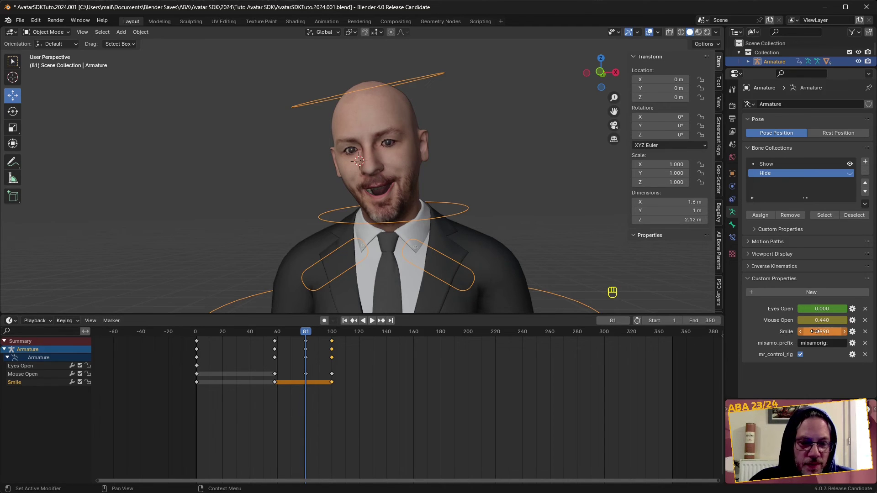
pyautogui.press('i')
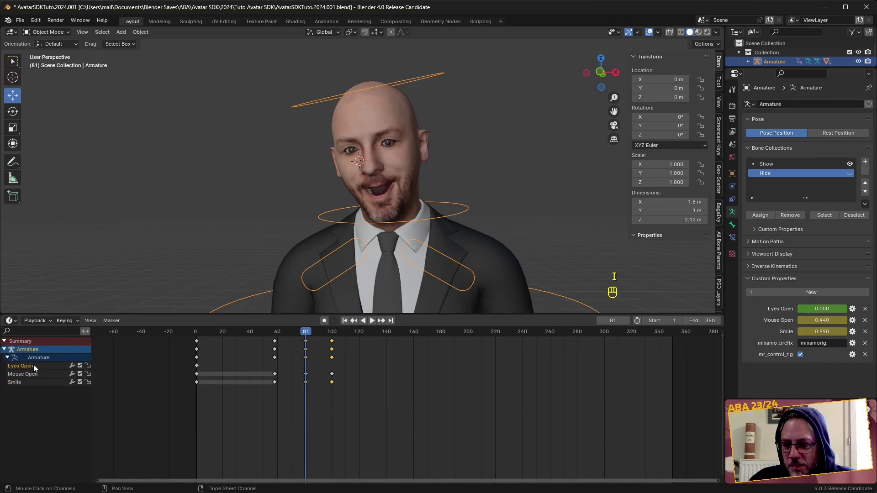
# - Frame the keys in the timeline and play the animation from the first frame
pyautogui.scroll(5, 190, 387)
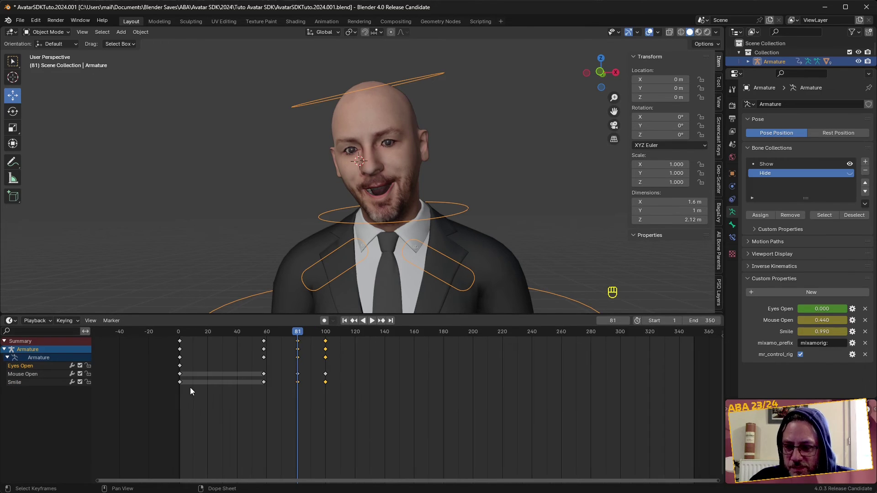
pyautogui.moveTo(191, 388); pyautogui.dragTo(327, 400, button='middle')
pyautogui.scroll(2, 315, 396)
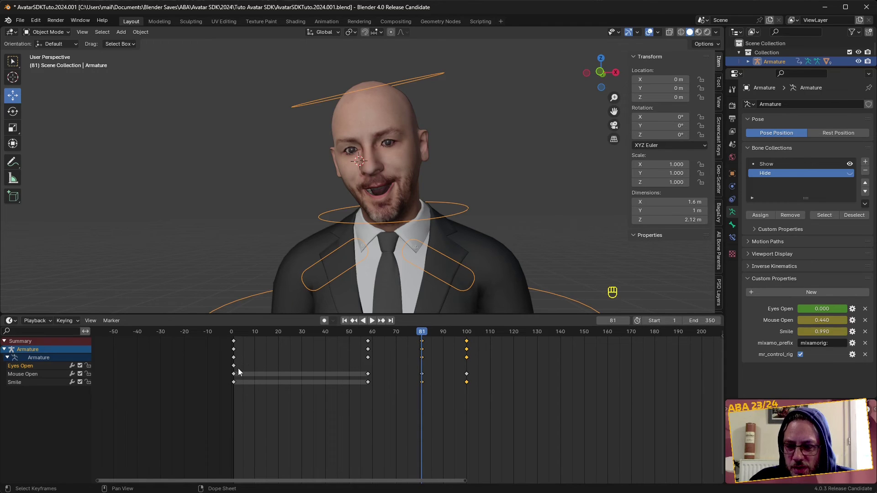
pyautogui.hotkey('shift', 'Left')
pyautogui.press('space')
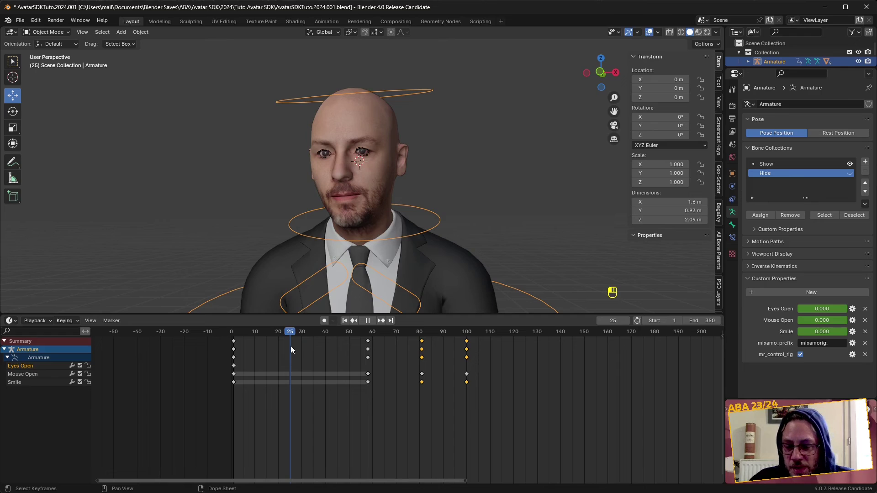
pyautogui.moveTo(291, 346); pyautogui.dragTo(349, 341)
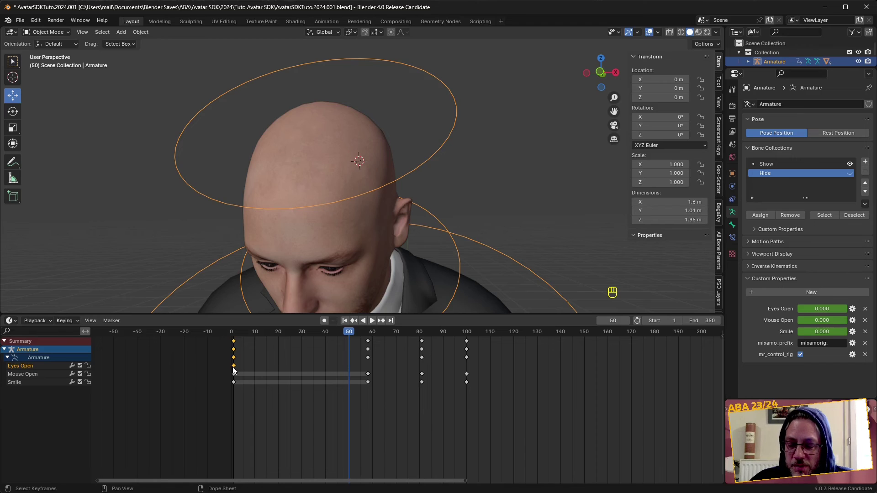
# - Copy the frame-0 Eyes Open key at value 0 to frames 50 and 55
pyautogui.hotkey('shift', 'd')
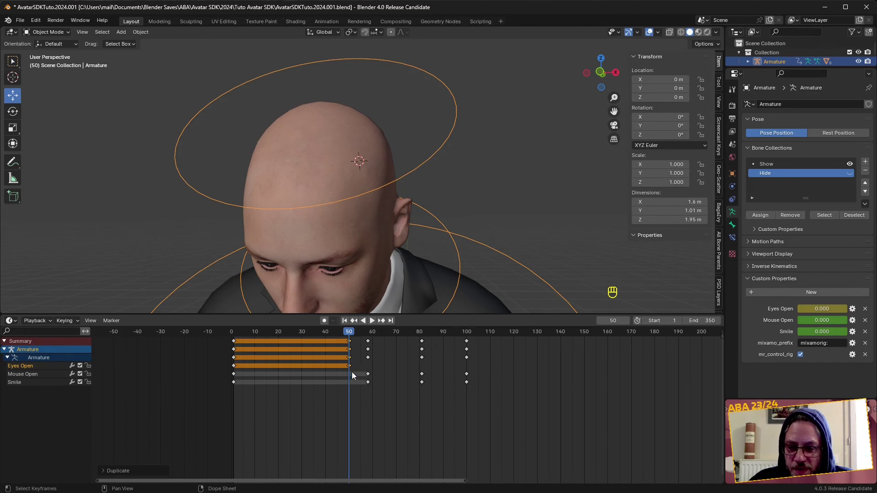
pyautogui.click(349, 372)
pyautogui.hotkey('shift', 'd')
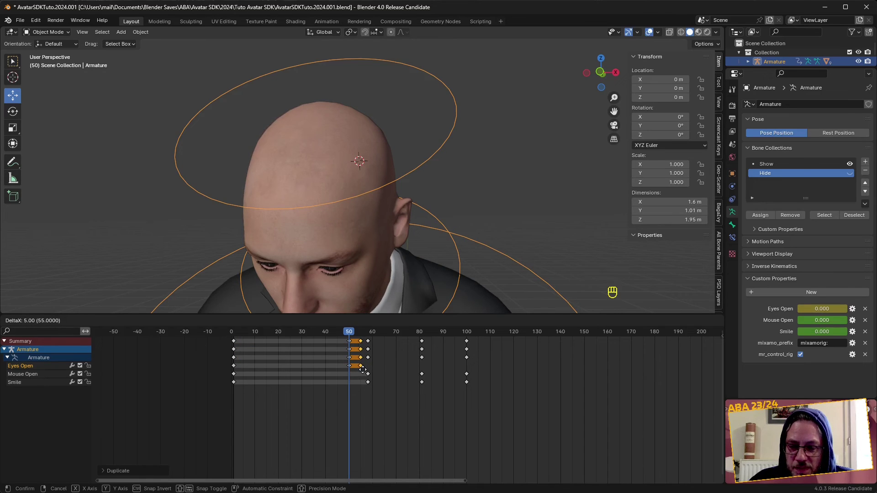
pyautogui.click(365, 373)
# - Keyframe Eyes Open at 1.0 on frame 53 to close the eyes
pyautogui.moveTo(349, 331); pyautogui.dragTo(356, 331)
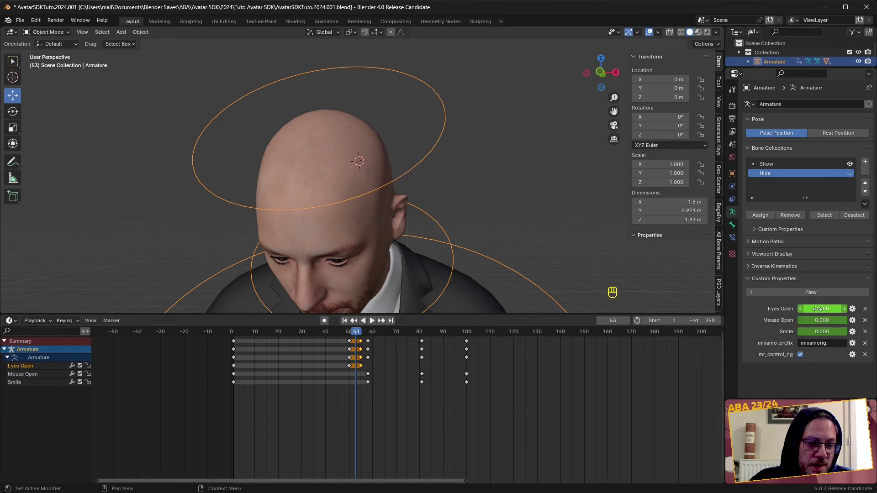
pyautogui.moveTo(823, 311); pyautogui.dragTo(850, 311)
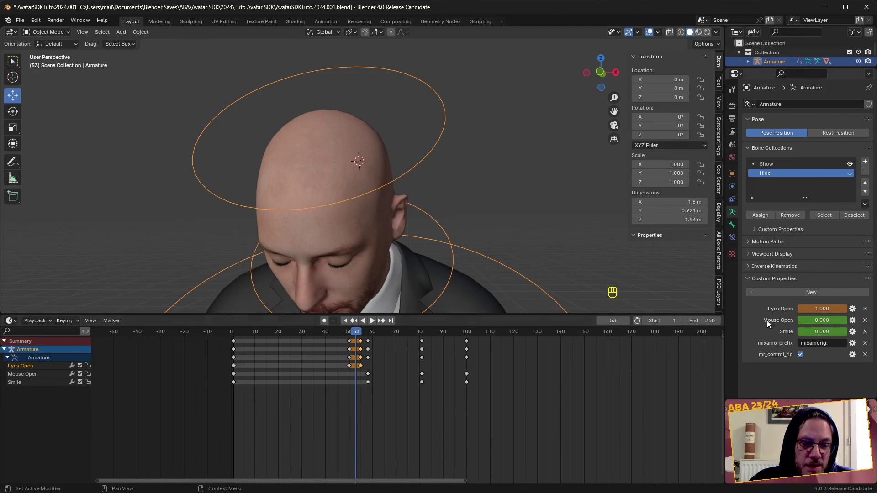
pyautogui.press('i')
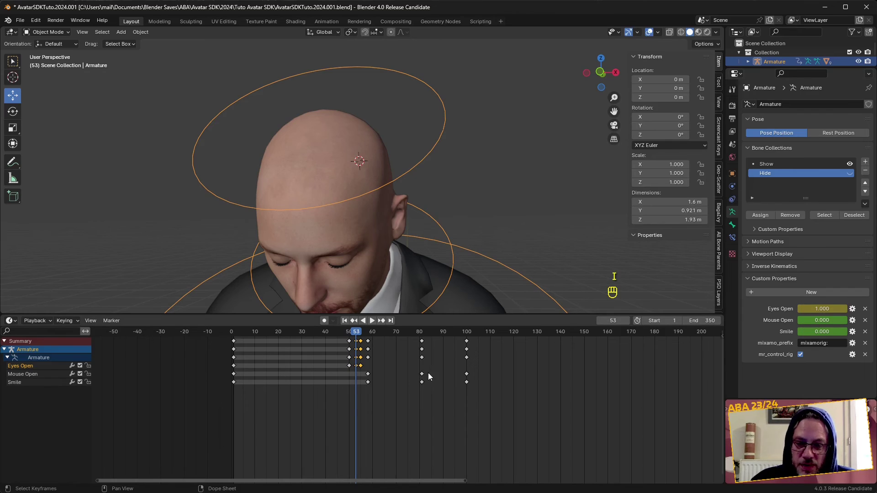
# - Reselect the blink keyframes, adding the frame-0 Eyes Open key
pyautogui.moveTo(377, 364); pyautogui.dragTo(303, 360)
pyautogui.click(356, 368)
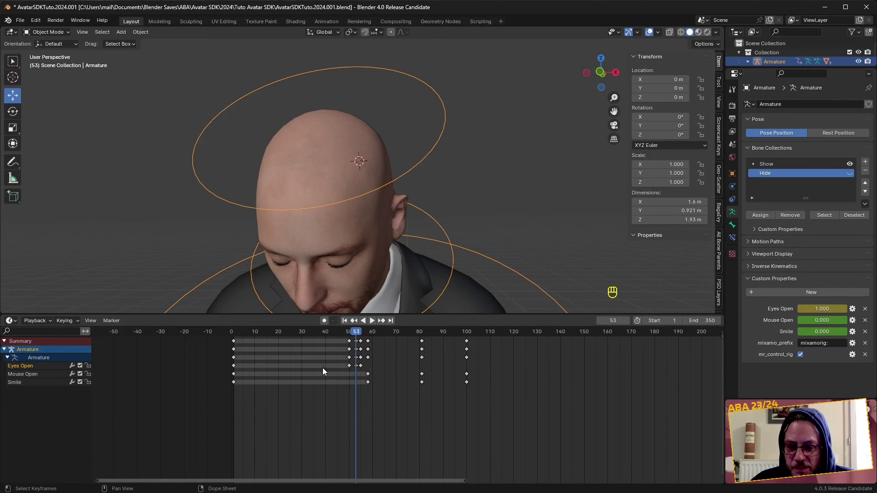
pyautogui.keyDown('shift'); pyautogui.click(233, 366); pyautogui.keyUp('shift')
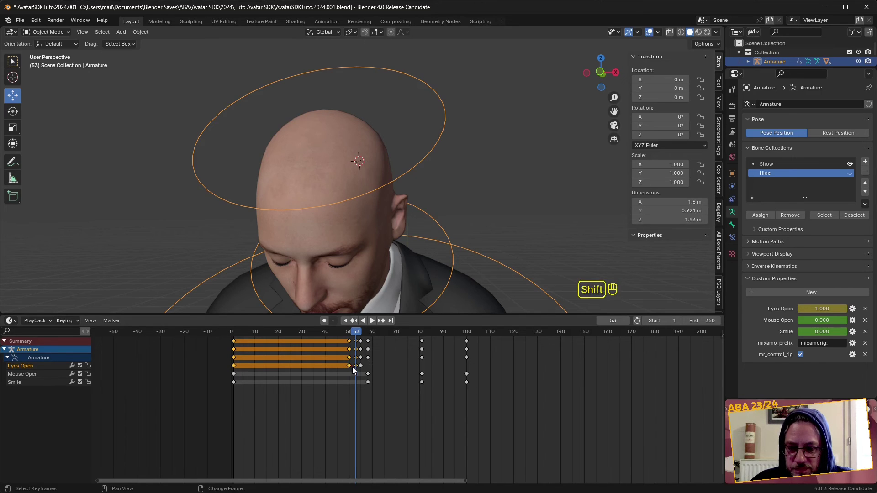
pyautogui.click(311, 337)
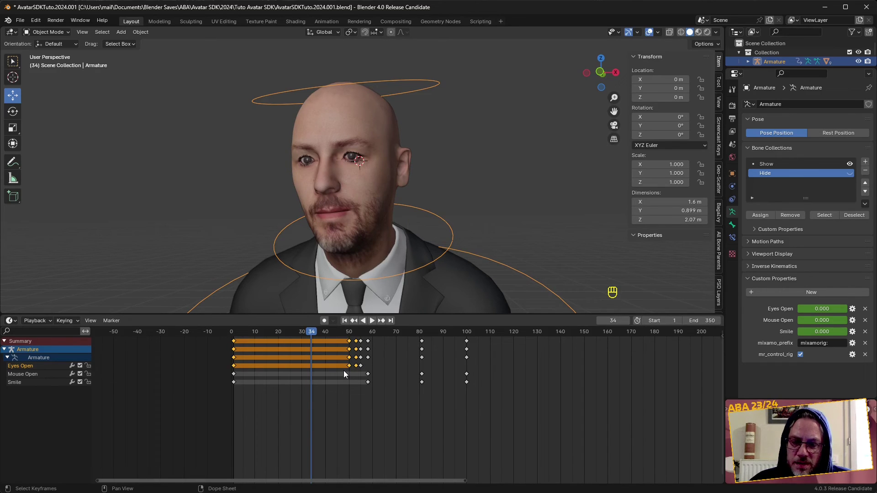
# - Duplicate the Eyes Open blink keys to around frames 100–103 and 148–151
pyautogui.click(343, 342)
pyautogui.moveTo(344, 339); pyautogui.dragTo(358, 370)
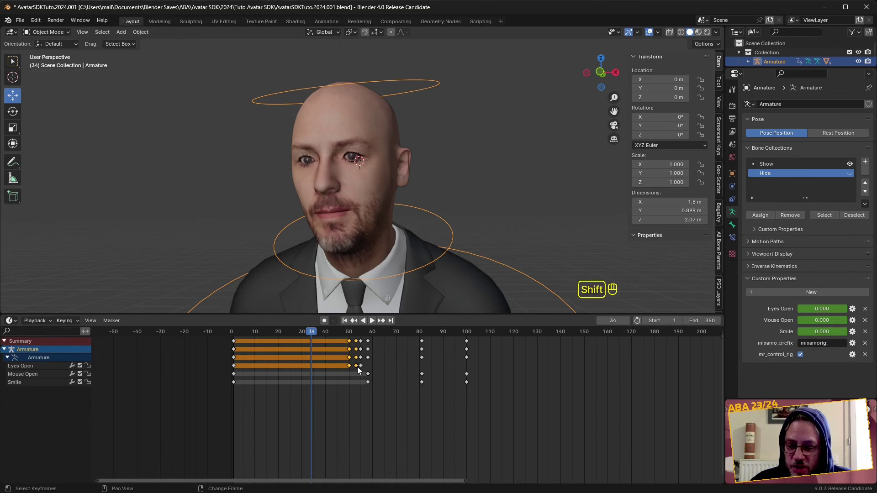
pyautogui.hotkey('shift', 'd')
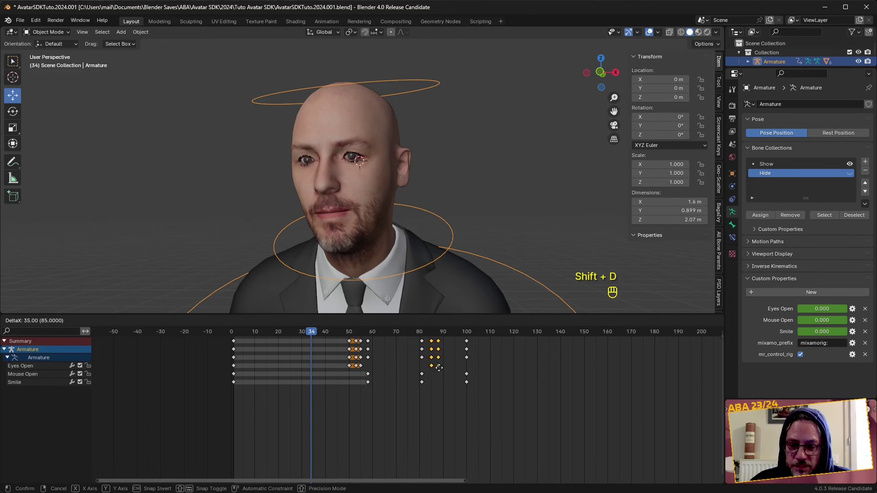
pyautogui.click(483, 369)
pyautogui.hotkey('shift', 'd')
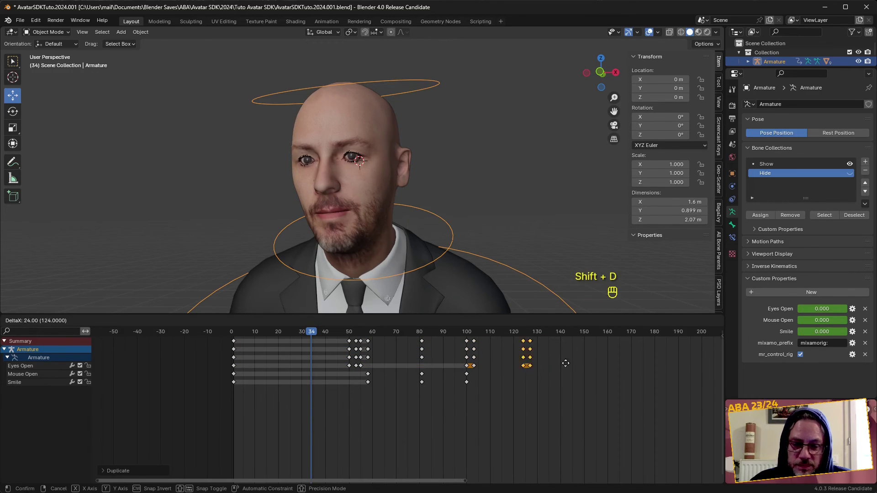
pyautogui.click(604, 365)
# - Place further blink copies around frame 200 and out to about frame 308
pyautogui.scroll(-2, 610, 388)
pyautogui.scroll(-4, 586, 389)
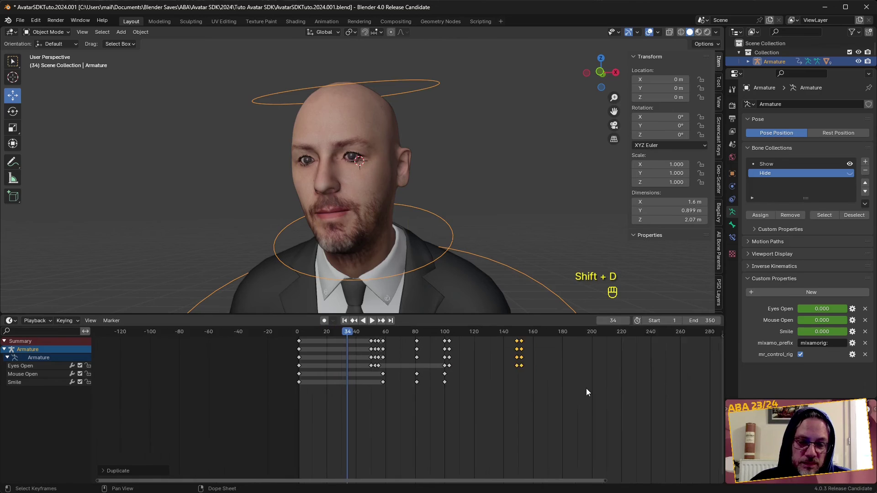
pyautogui.hotkey('shift', 'd')
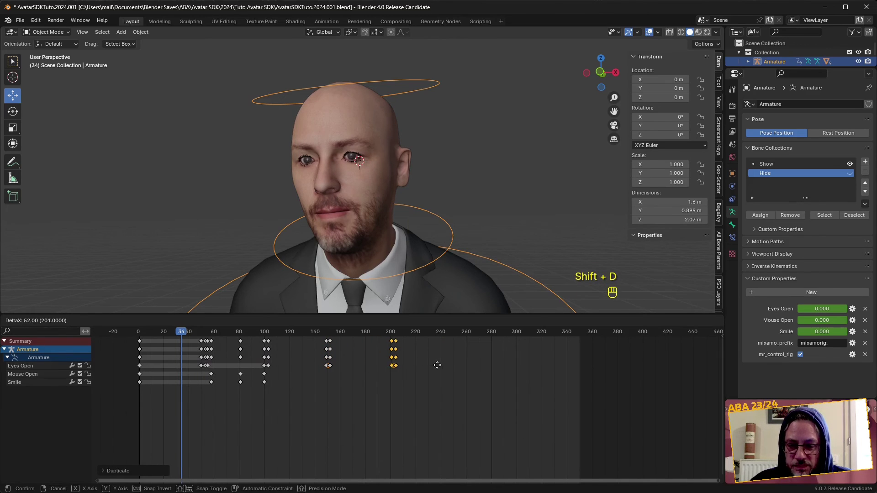
pyautogui.click(433, 364)
pyautogui.hotkey('shift', 'd')
pyautogui.click(519, 365)
pyautogui.hotkey('shift', 'd')
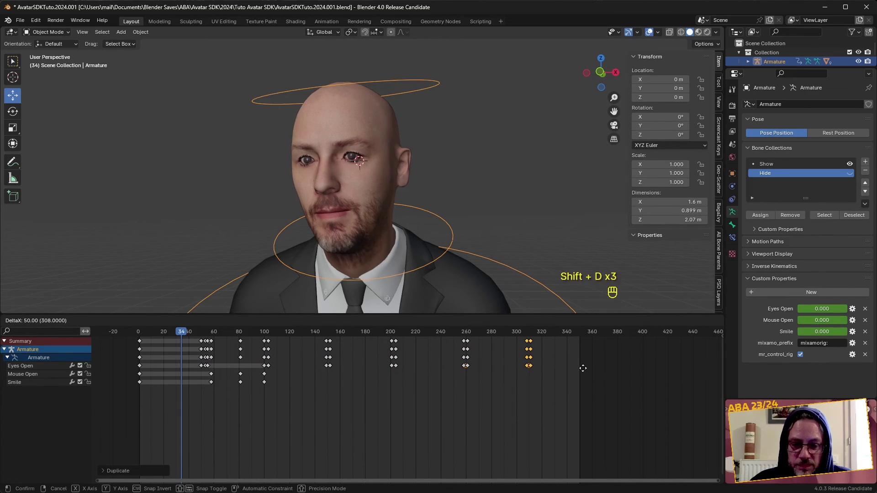
pyautogui.click(583, 368)
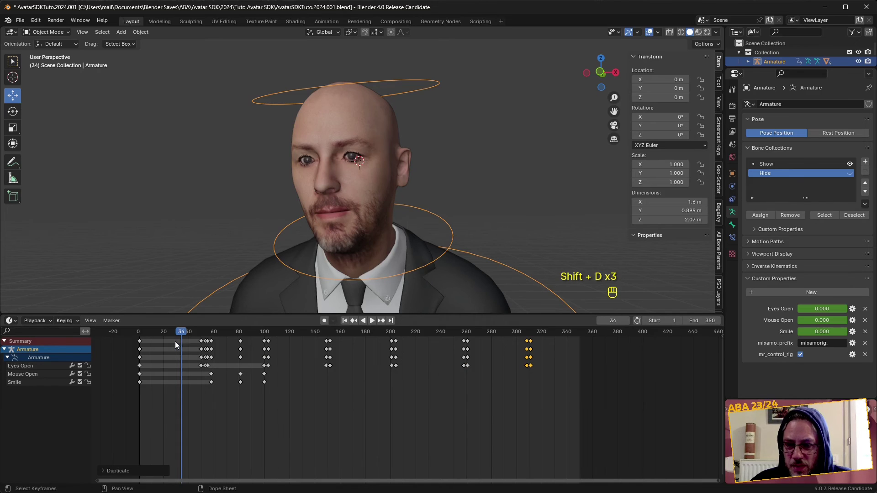
# - Preview playback, then undo the repeated blink copies
pyautogui.press('space')
pyautogui.moveTo(215, 337); pyautogui.dragTo(272, 347)
pyautogui.hotkey('ctrl', 'z')
pyautogui.hotkey('ctrl', 'z')
pyautogui.hotkey('ctrl', 'z')
pyautogui.hotkey('ctrl', 'z')
pyautogui.hotkey('ctrl', 'z')
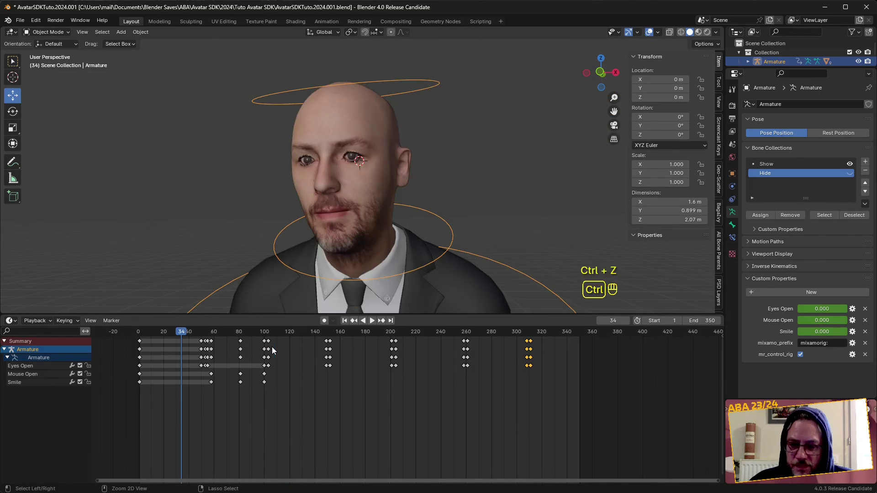
pyautogui.hotkey('ctrl', 'z')
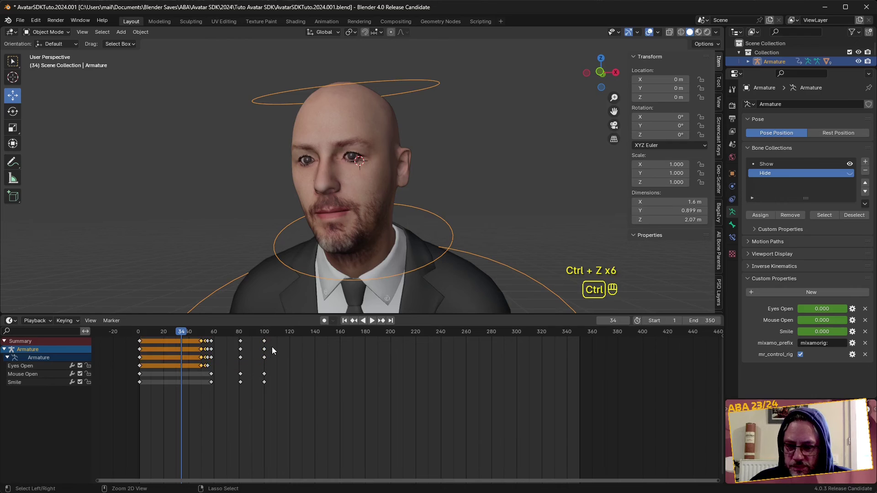
# - Play and scrub to frames 54–55 to check the blink
pyautogui.scroll(3, 216, 372)
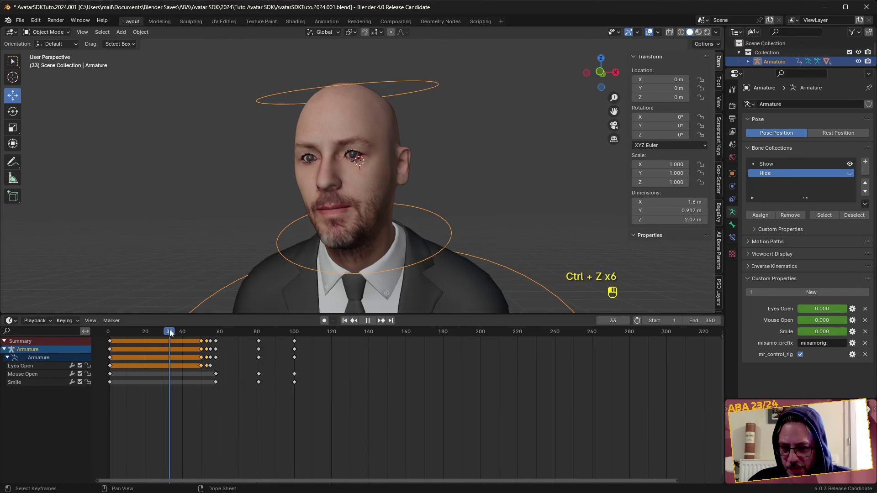
pyautogui.moveTo(169, 330); pyautogui.dragTo(214, 343)
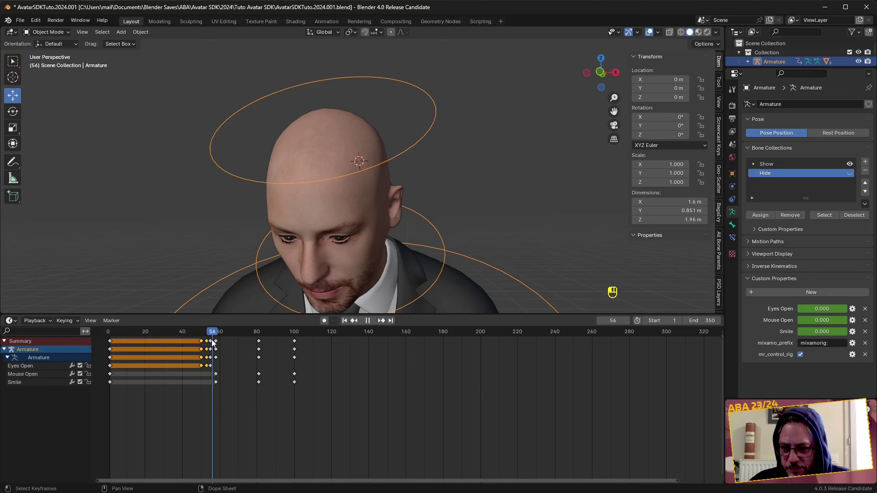
pyautogui.scroll(6, 404, 361)
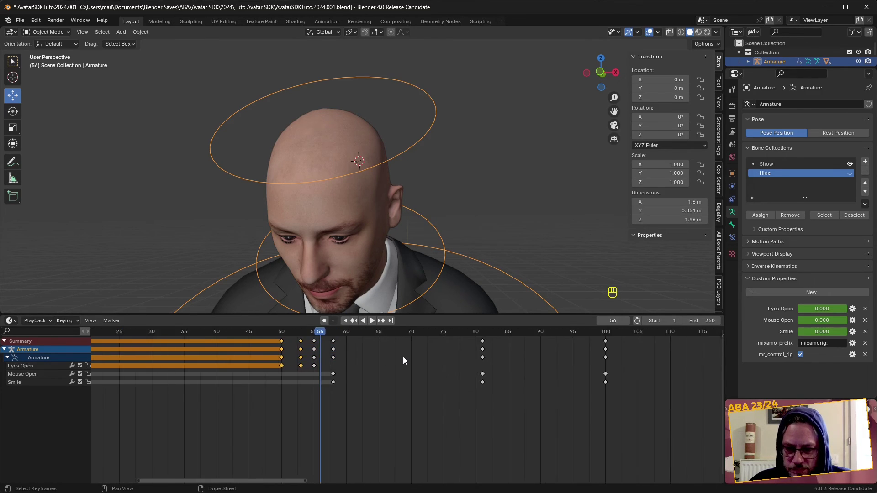
pyautogui.keyDown('ctrl'); pyautogui.hscroll(-4, 438, 382); pyautogui.keyUp('ctrl')
pyautogui.press('space')
pyautogui.moveTo(382, 335)
pyautogui.mouseDown()
pyautogui.moveTo(369, 339)
pyautogui.moveTo(379, 341)
pyautogui.mouseUp()
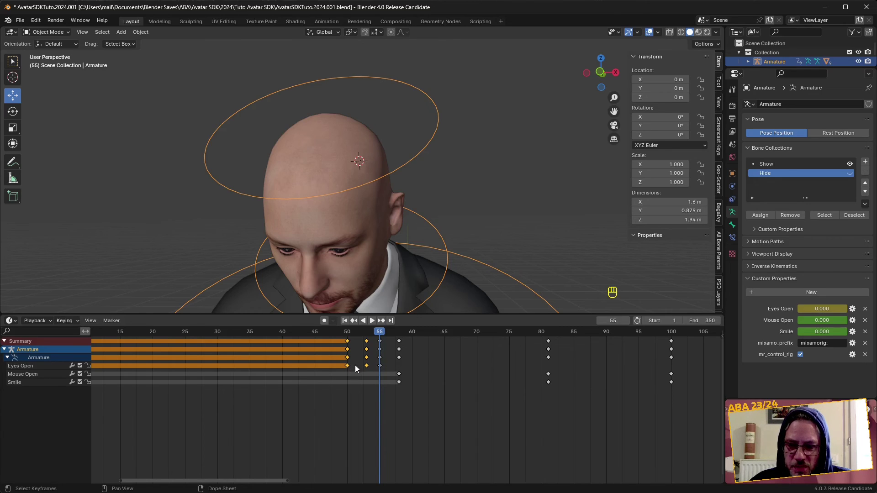
# - Copy the frame 50–55 blink keys to about 28 frames later, frame 95, and frames 140–145
pyautogui.moveTo(339, 365); pyautogui.dragTo(387, 371)
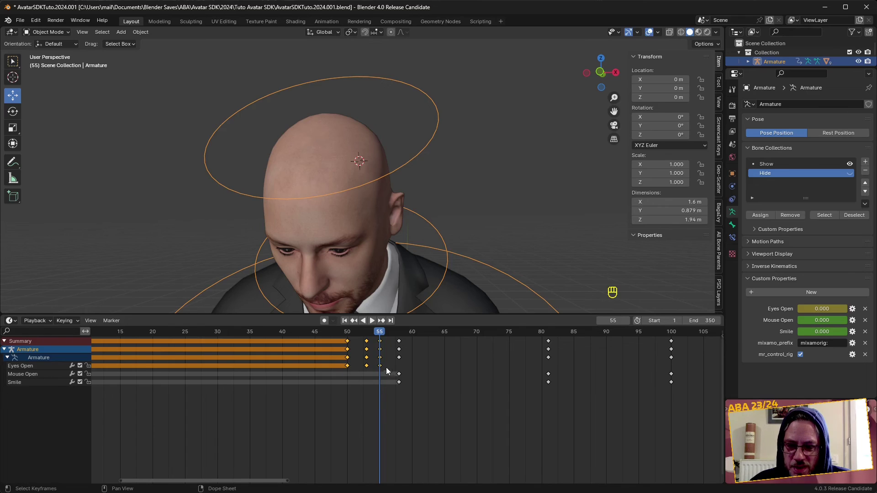
pyautogui.hotkey('shift', 'd')
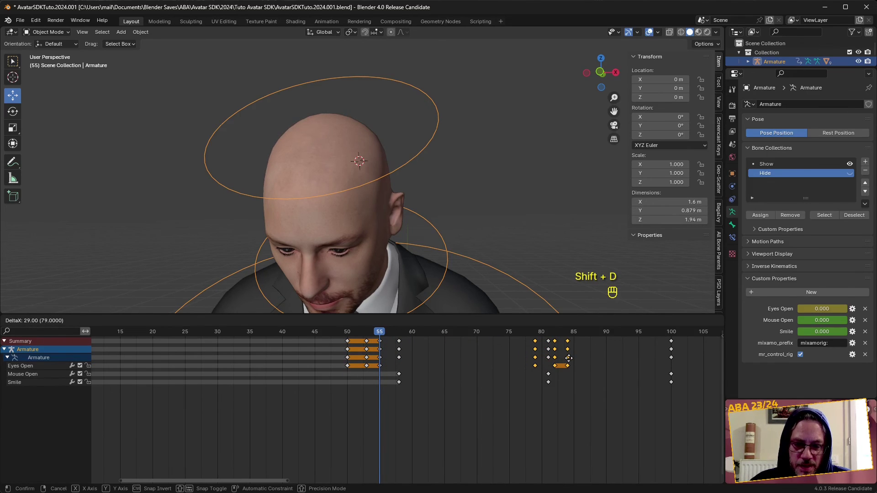
pyautogui.click(559, 364)
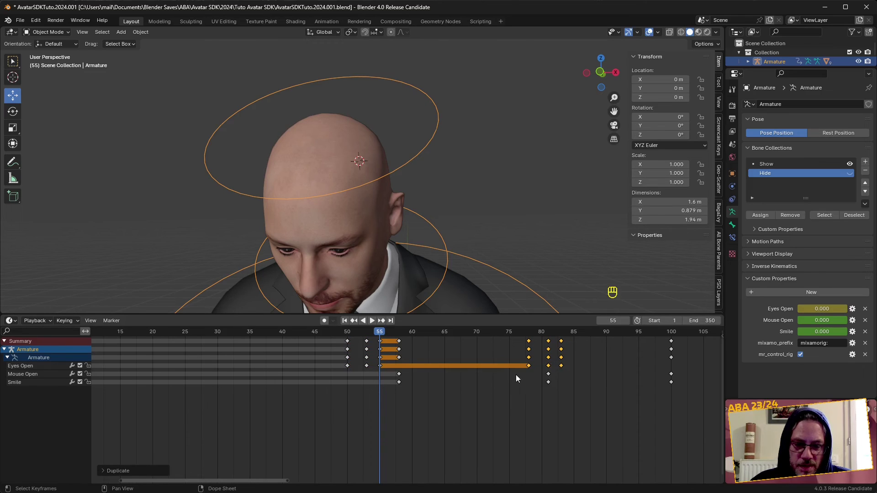
pyautogui.scroll(-5, 516, 377)
pyautogui.hotkey('shift', 'd')
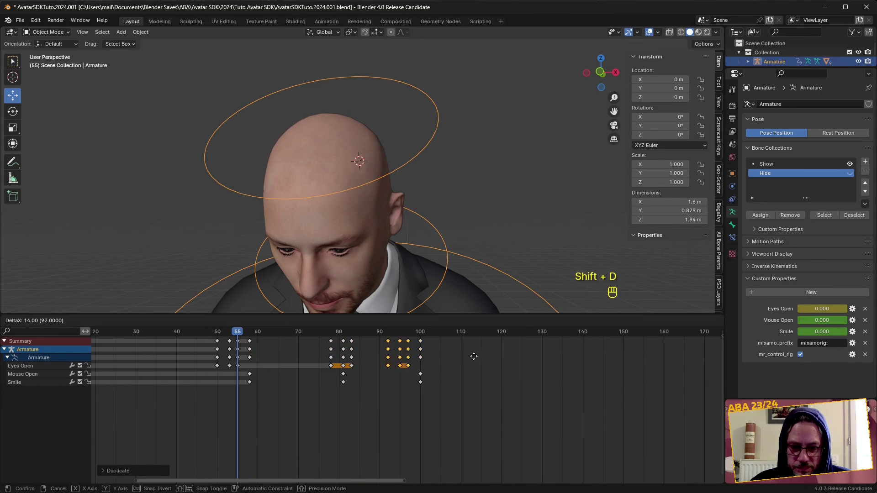
pyautogui.click(519, 361)
pyautogui.hotkey('shift', 'd')
pyautogui.click(660, 363)
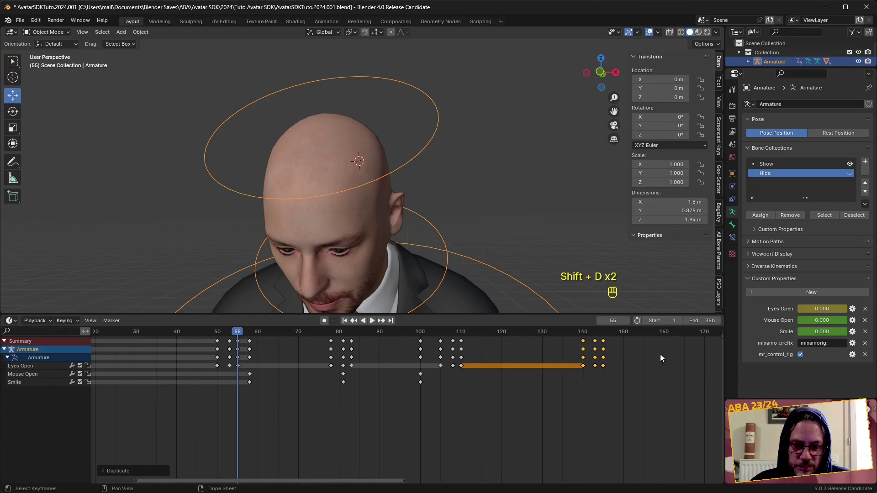
pyautogui.moveTo(583, 407); pyautogui.dragTo(373, 407, button='middle')
# - Add blink copies at frames 188–193, 222–227, 263–268, about 311 and about 340
pyautogui.hotkey('shift', 'd')
pyautogui.click(560, 349)
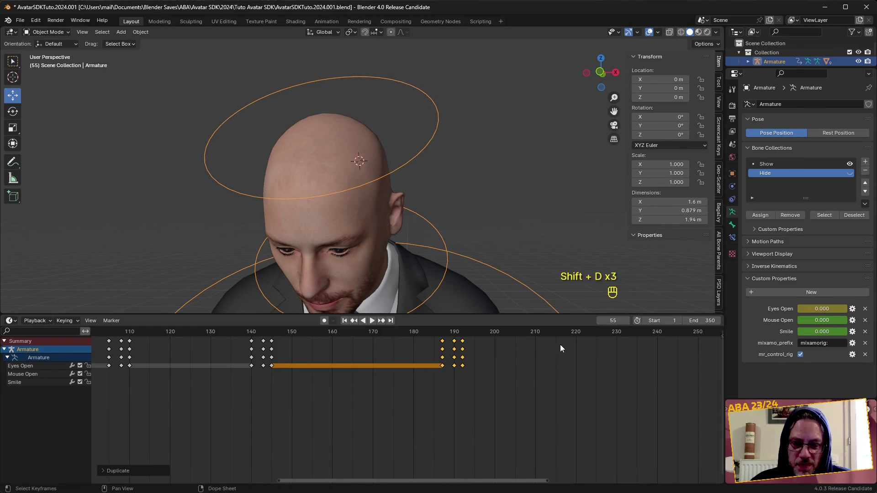
pyautogui.hotkey('shift', 'd')
pyautogui.click(103, 353)
pyautogui.scroll(-4, 313, 386)
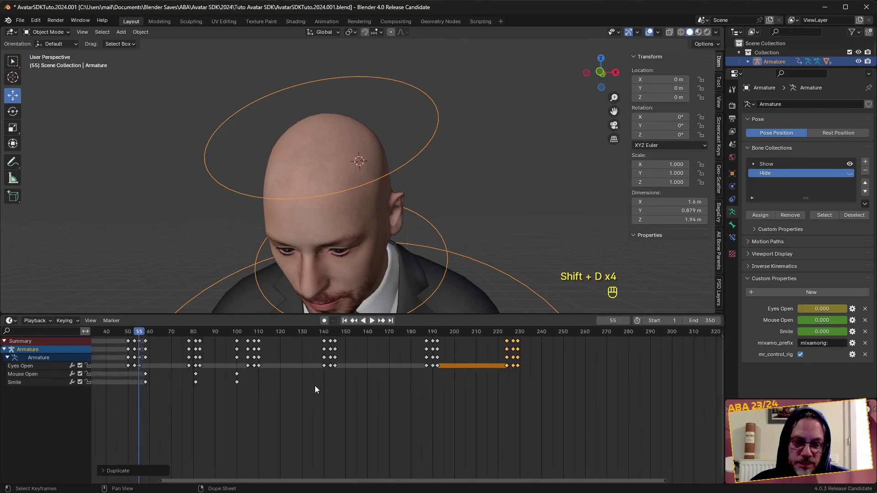
pyautogui.moveTo(486, 415); pyautogui.dragTo(380, 384, button='middle')
pyautogui.hotkey('shift', 'd')
pyautogui.click(466, 357)
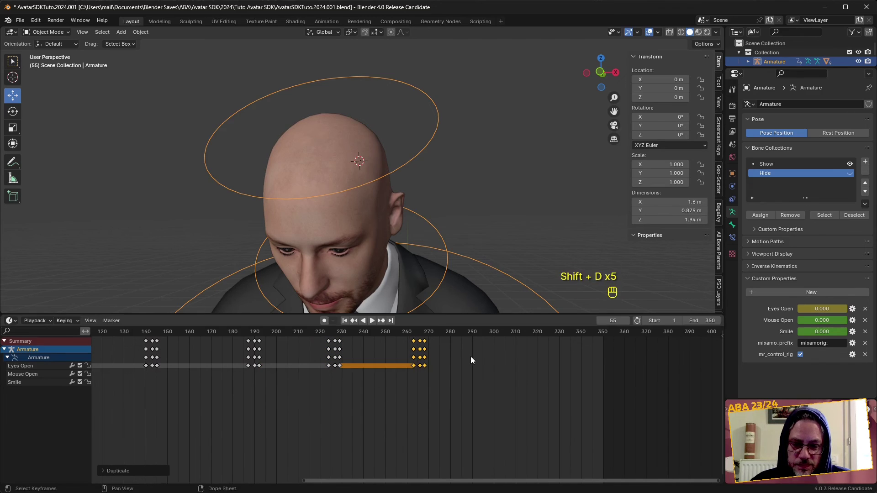
pyautogui.hotkey('shift', 'd')
pyautogui.click(577, 365)
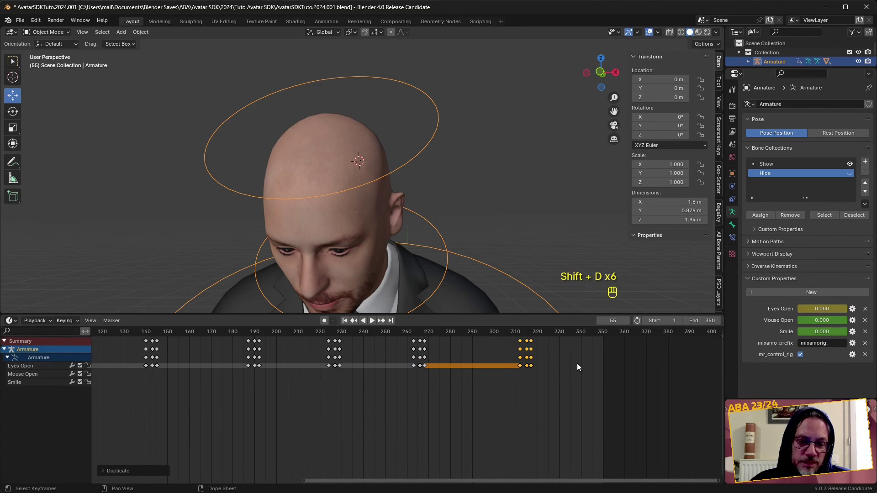
pyautogui.hotkey('shift', 'd')
pyautogui.click(650, 355)
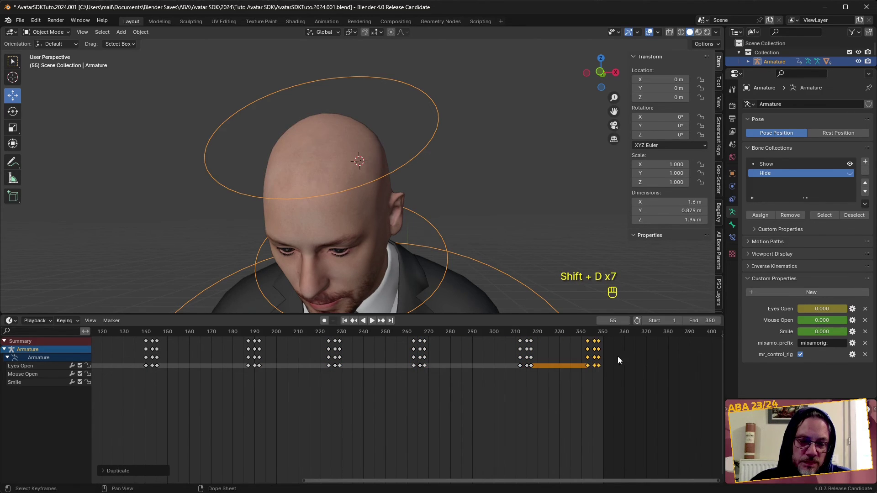
# - Deselect the armature and orbit to a lower side view
pyautogui.click(502, 207)
pyautogui.scroll(-7, 449, 221)
pyautogui.moveTo(450, 221); pyautogui.dragTo(451, 202, button='middle')
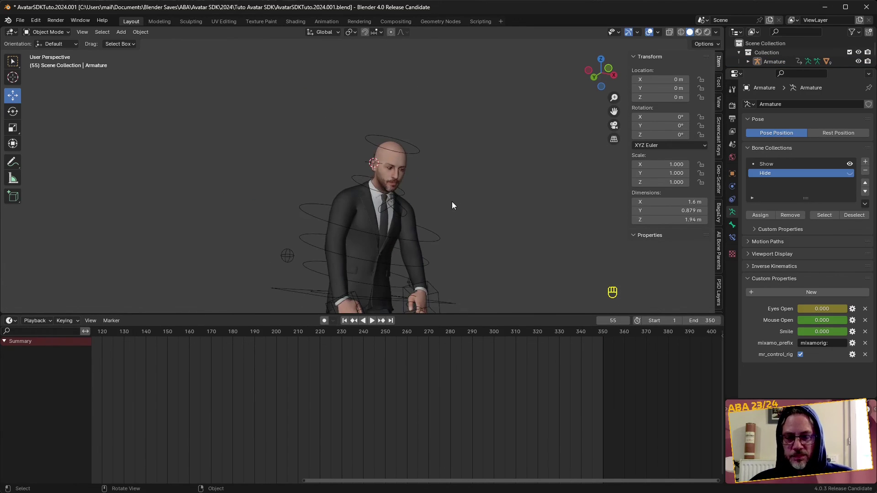
# - Select the armature so its keyframes show in the widened timeline
pyautogui.scroll(4, 459, 214)
pyautogui.scroll(-1, 452, 215)
pyautogui.click(390, 179)
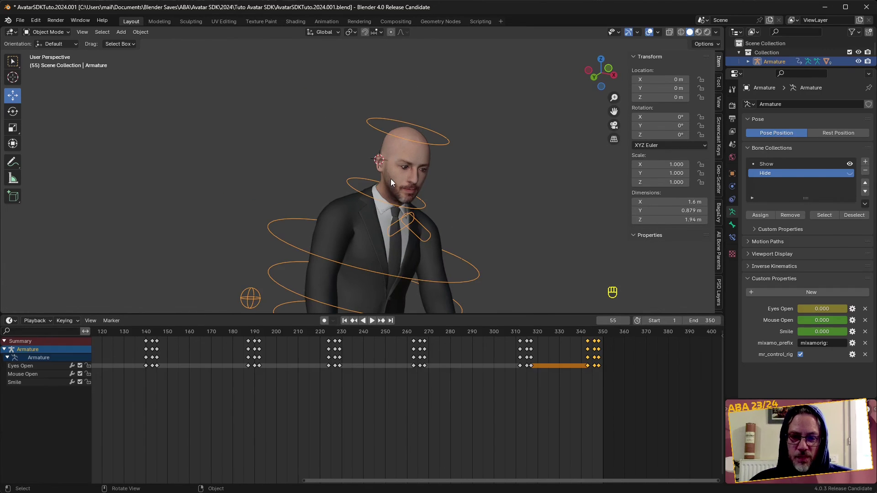
pyautogui.click(390, 179)
pyautogui.moveTo(214, 372); pyautogui.dragTo(537, 409, button='middle')
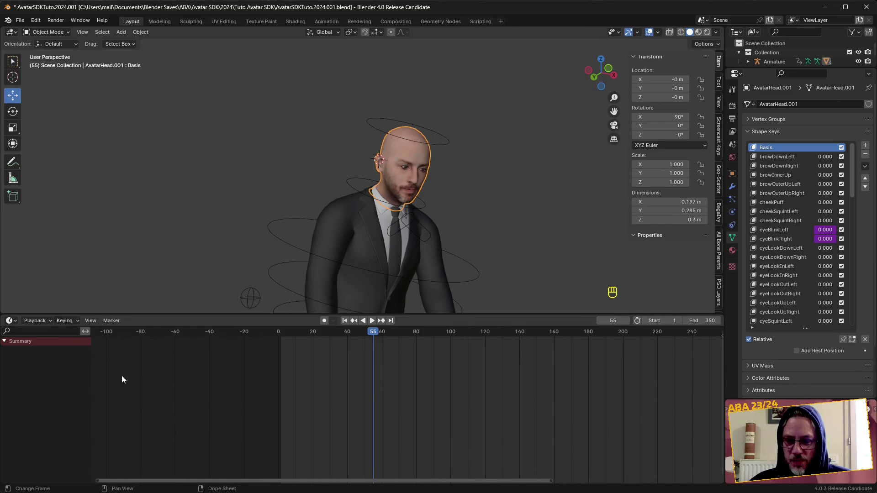
pyautogui.click(447, 141)
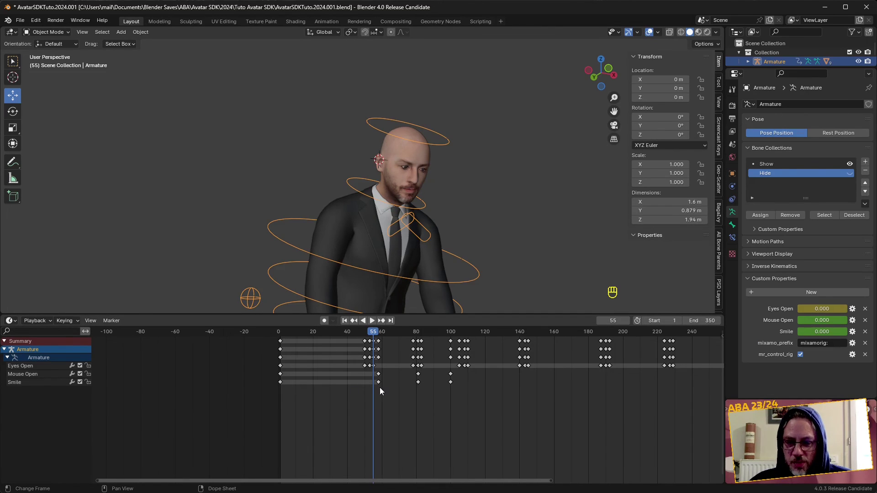
pyautogui.scroll(2, 464, 399)
# - Duplicate the Mouse Open and Smile keys twice, about 119 frames apart, then play
pyautogui.moveTo(484, 404); pyautogui.dragTo(211, 384)
pyautogui.hotkey('shift', 'd')
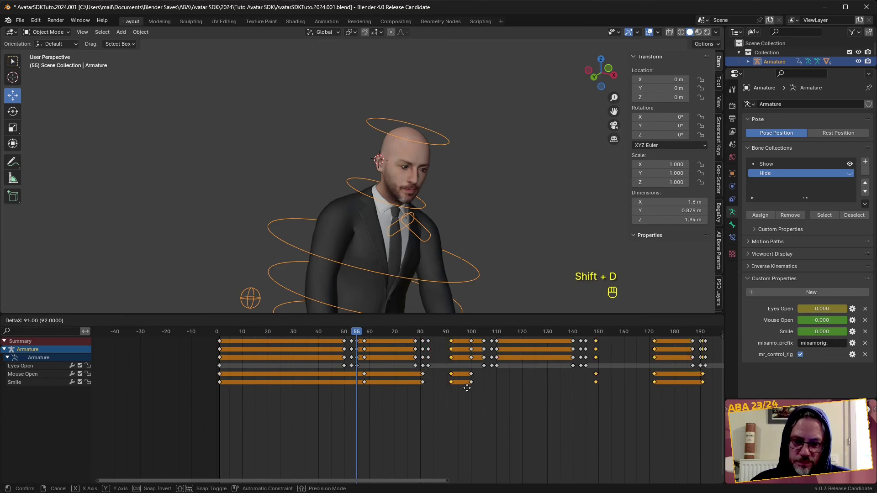
pyautogui.click(542, 385)
pyautogui.moveTo(597, 412); pyautogui.dragTo(152, 442, button='middle')
pyautogui.hotkey('shift', 'd')
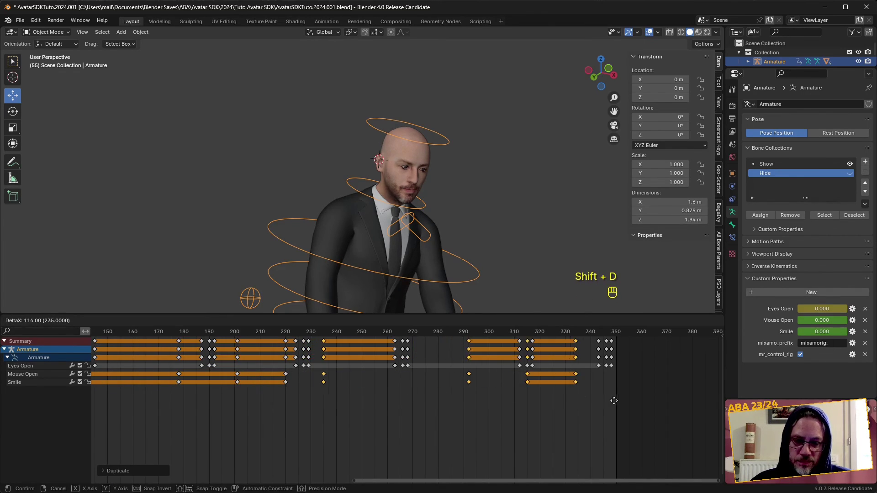
pyautogui.click(613, 401)
pyautogui.click(458, 415)
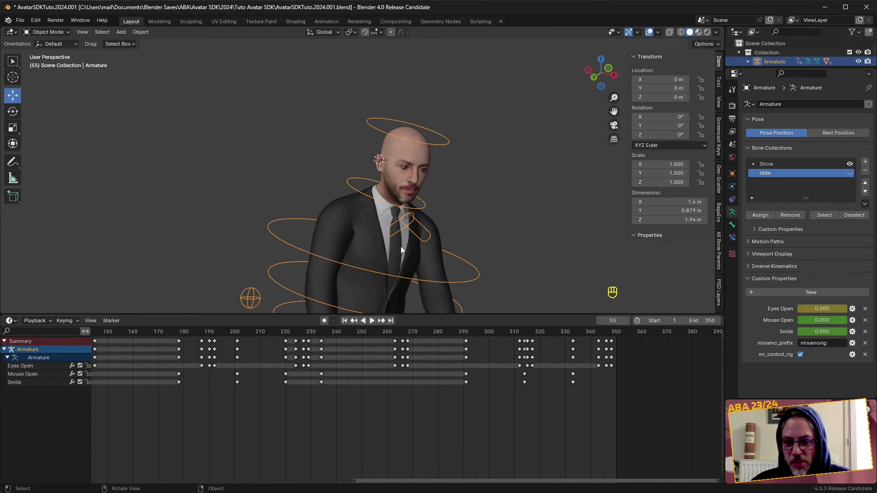
pyautogui.press('space')
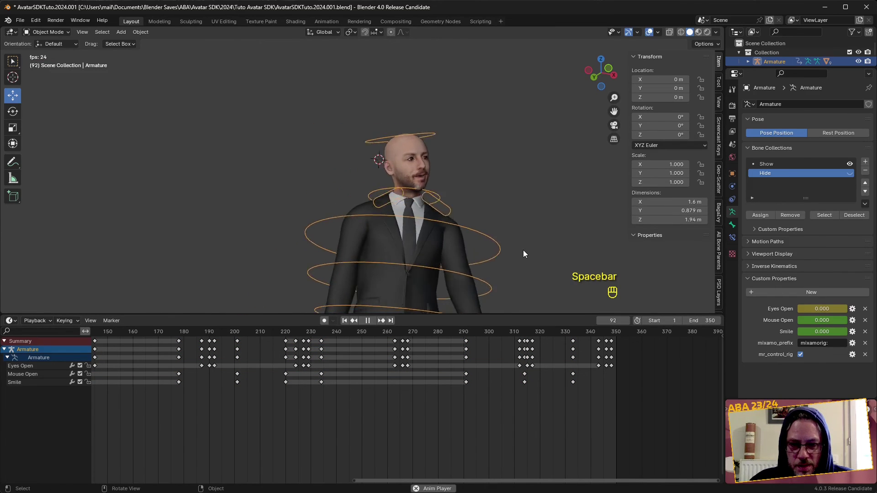
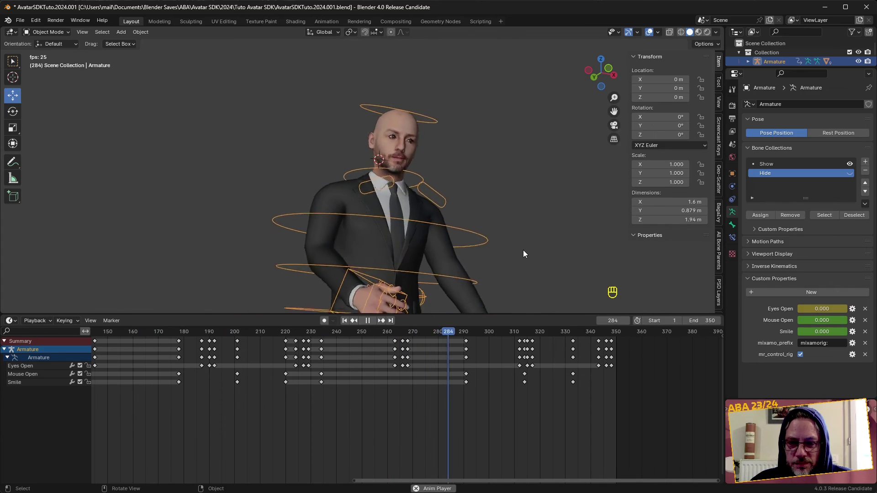
# - Snap the 3D cursor to the world origin and hide the armature's bone controls
pyautogui.hotkey('shift', 's')
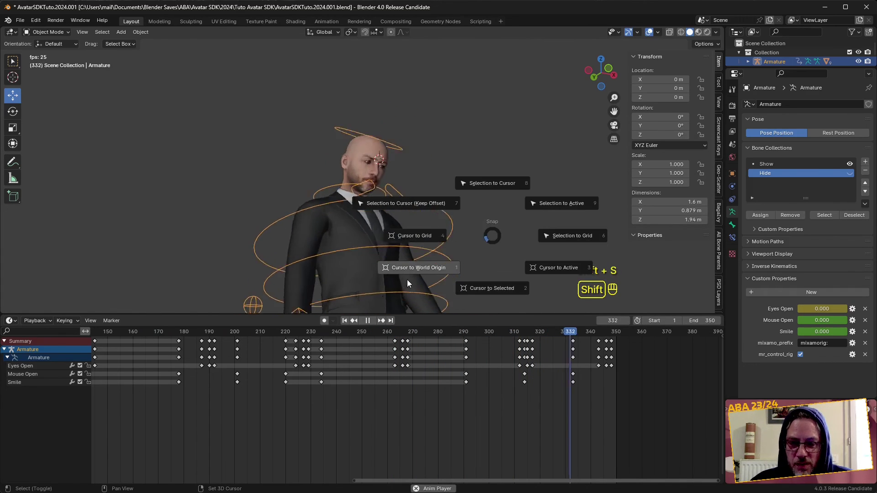
pyautogui.click(407, 279)
pyautogui.moveTo(468, 240); pyautogui.dragTo(426, 254, button='middle')
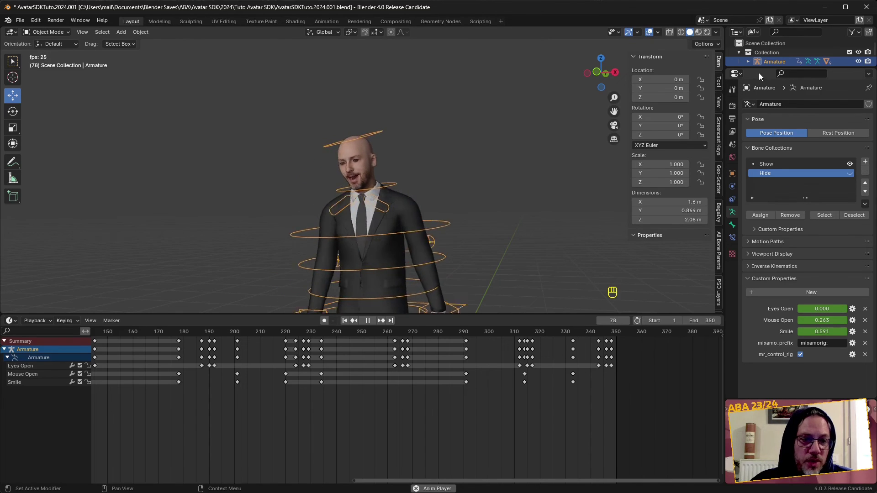
pyautogui.press('h')
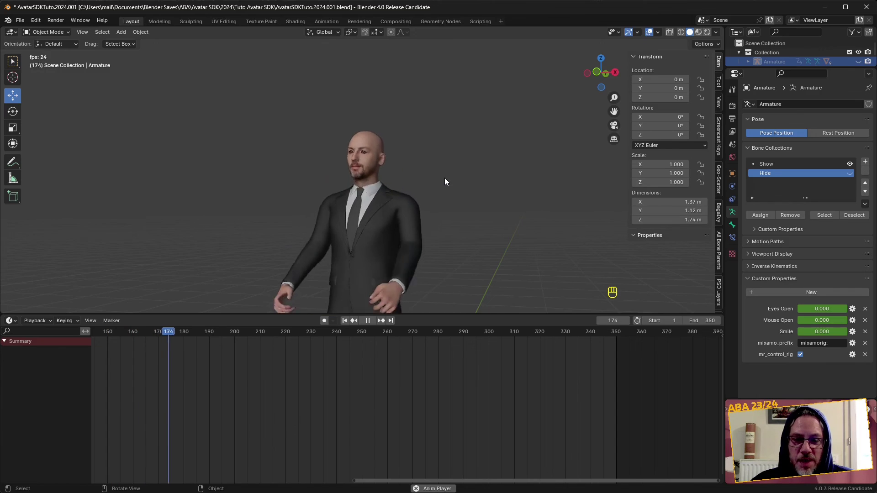
# - Make glasses.001 visible so the avatar wears sunglasses, and stop playback
pyautogui.moveTo(755, 68); pyautogui.dragTo(739, 156)
pyautogui.click(748, 61)
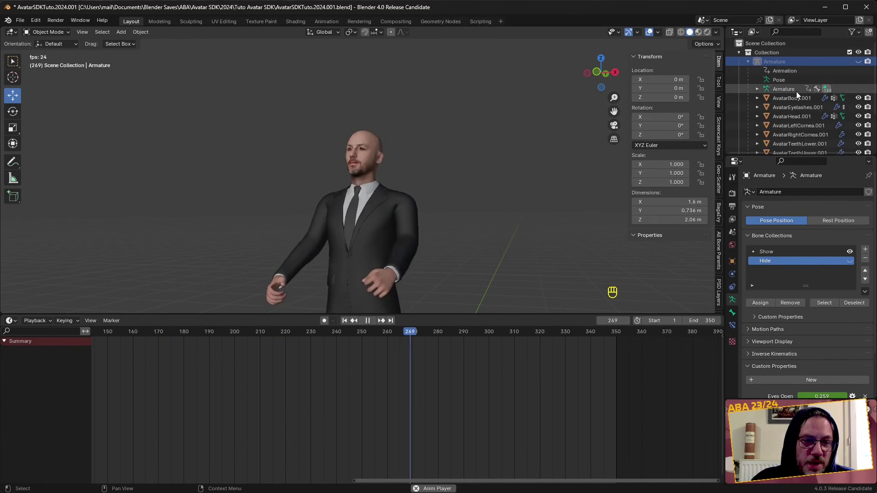
pyautogui.scroll(-3, 804, 96)
pyautogui.click(859, 108)
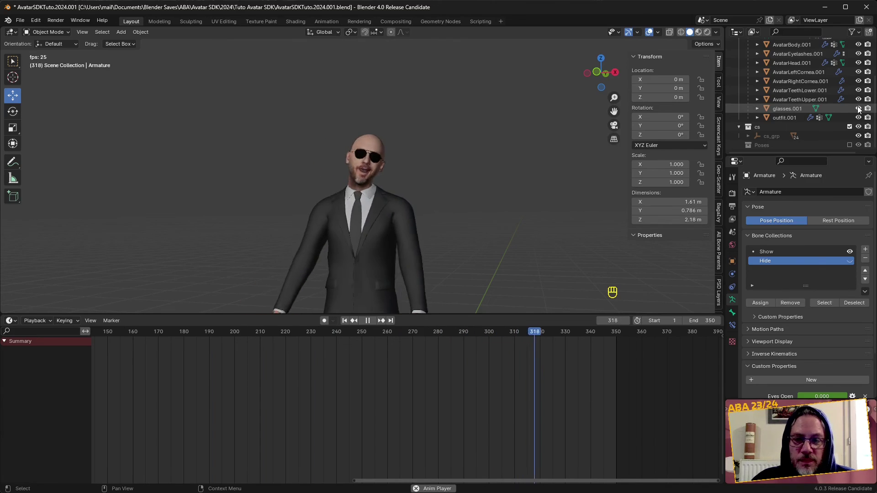
pyautogui.press('space')
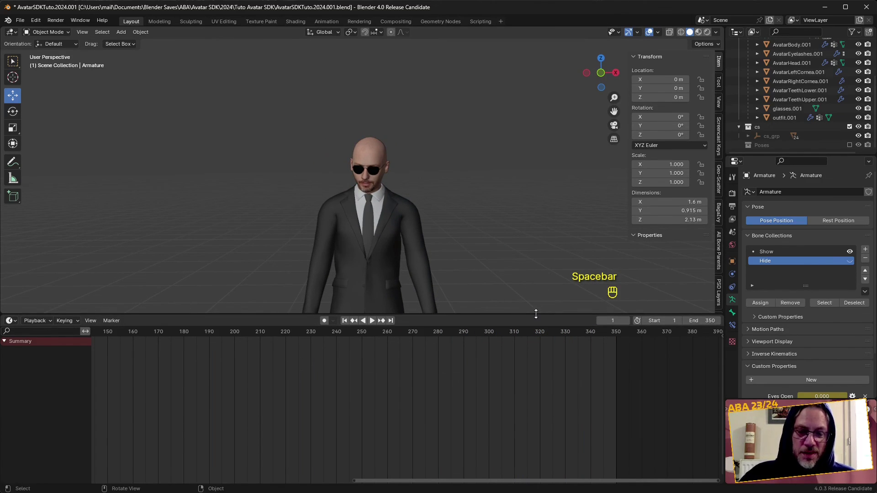
# - Enlarge the 3D viewport and frame the whole avatar
pyautogui.moveTo(537, 315); pyautogui.dragTo(523, 399)
pyautogui.keyDown('shift'); pyautogui.moveTo(502, 311); pyautogui.dragTo(486, 213, button='middle'); pyautogui.keyUp('shift')
pyautogui.scroll(-4, 480, 206)
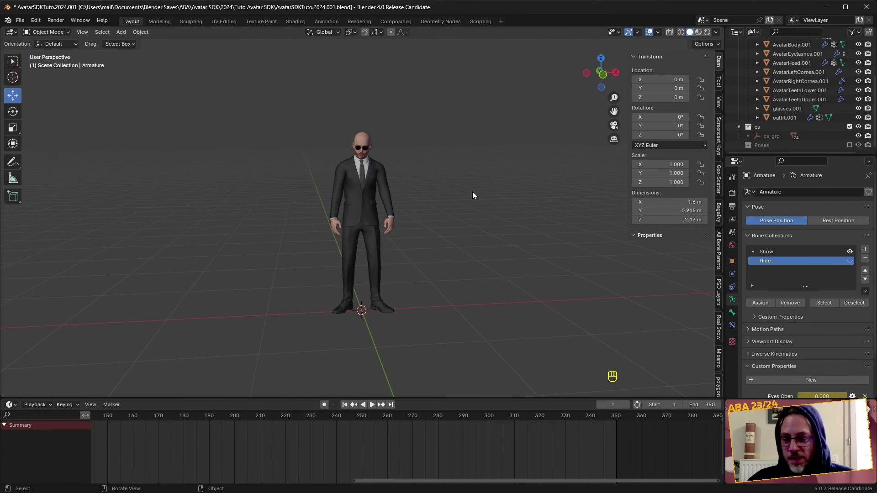
pyautogui.hotkey('shift', 'a')
# - Add a plane under the avatar and scale it by 2 to 4 m square
pyautogui.moveTo(477, 205)
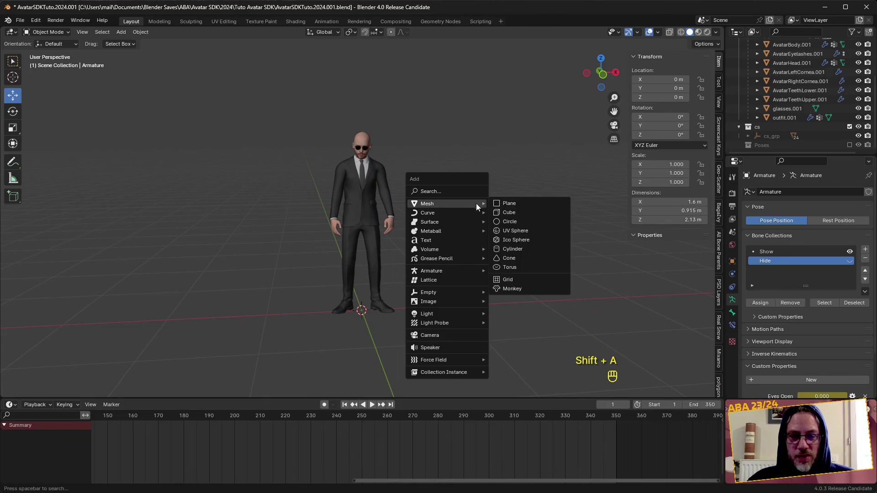
pyautogui.click(516, 204)
pyautogui.press('s')
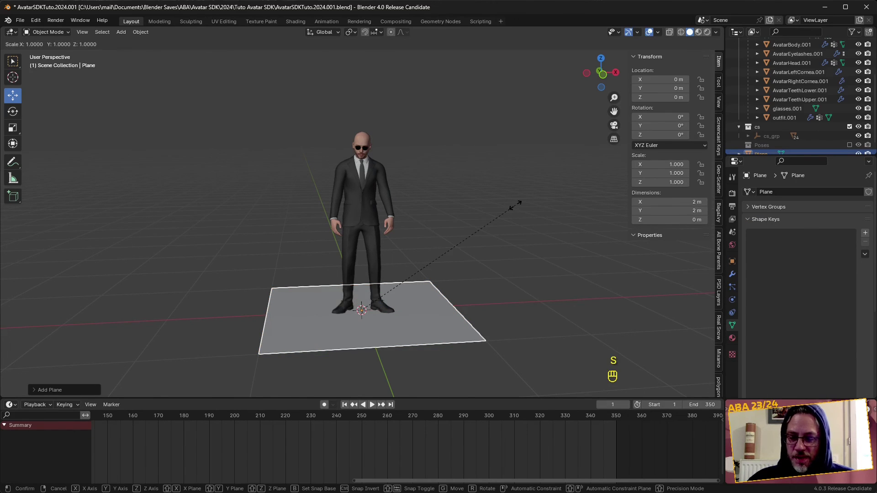
pyautogui.press('KP_2')
pyautogui.press('KP_Enter')
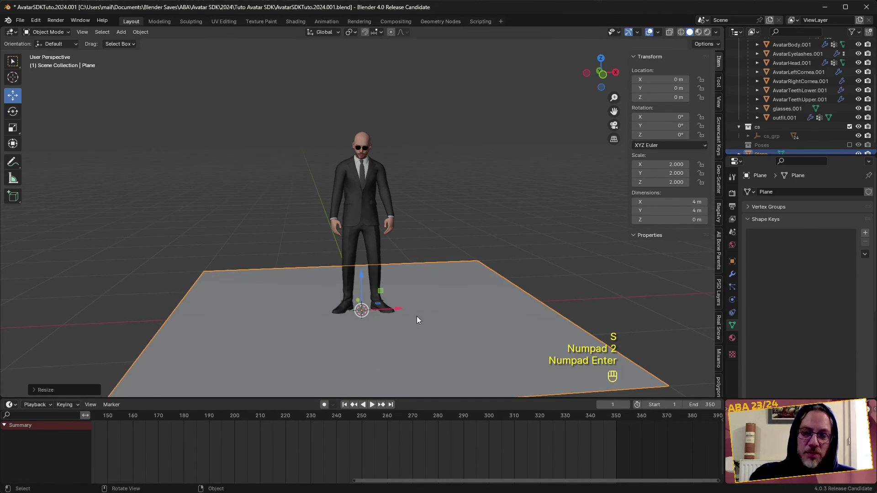
# - Switch the viewport to Rendered shading and bring up the world background colour
pyautogui.moveTo(417, 316)
pyautogui.mouseDown(button='middle')
pyautogui.moveTo(449, 291)
pyautogui.moveTo(419, 325)
pyautogui.mouseUp(button='middle')
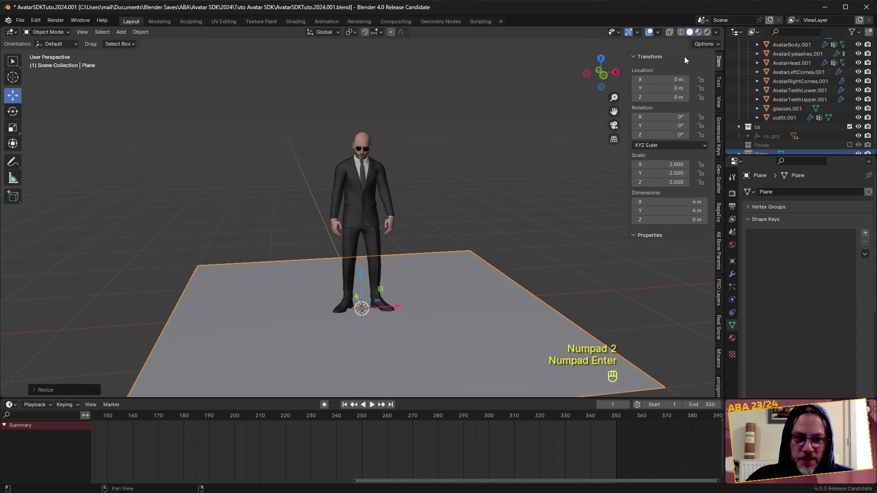
pyautogui.click(708, 32)
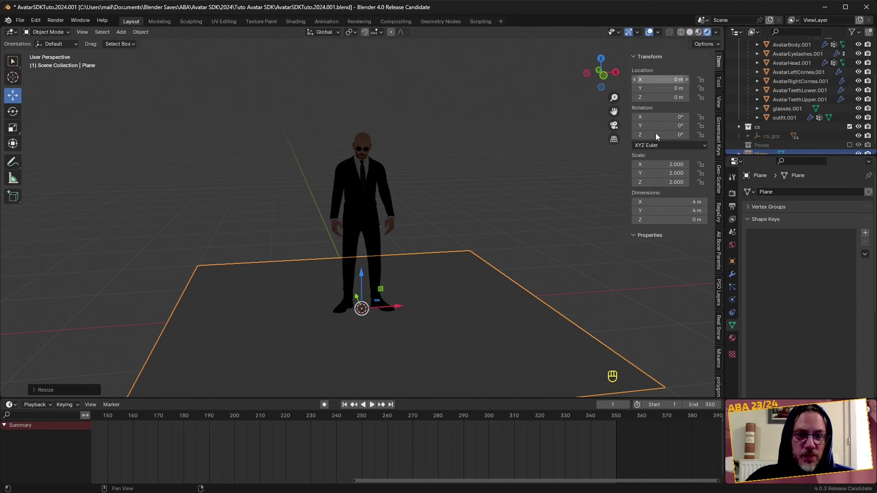
pyautogui.click(732, 246)
pyautogui.click(829, 249)
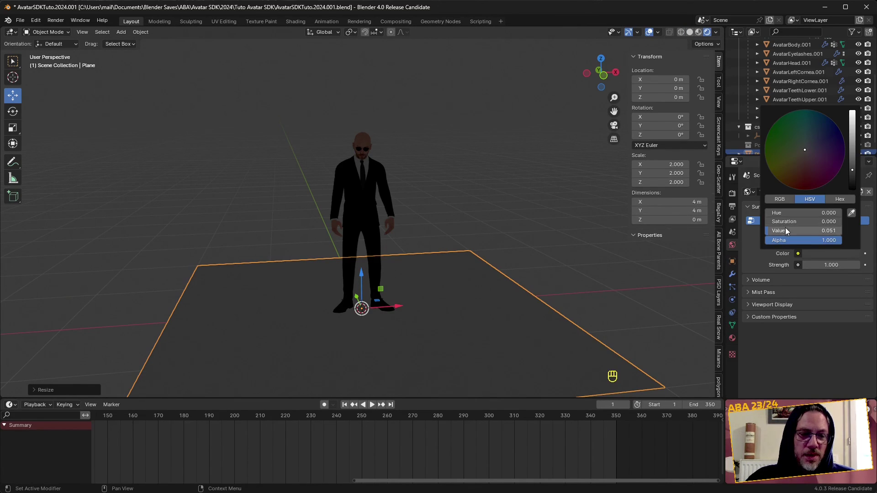
# - Make the world background white (value 1.0) and set the render engine to Cycles
pyautogui.moveTo(786, 230); pyautogui.dragTo(806, 227)
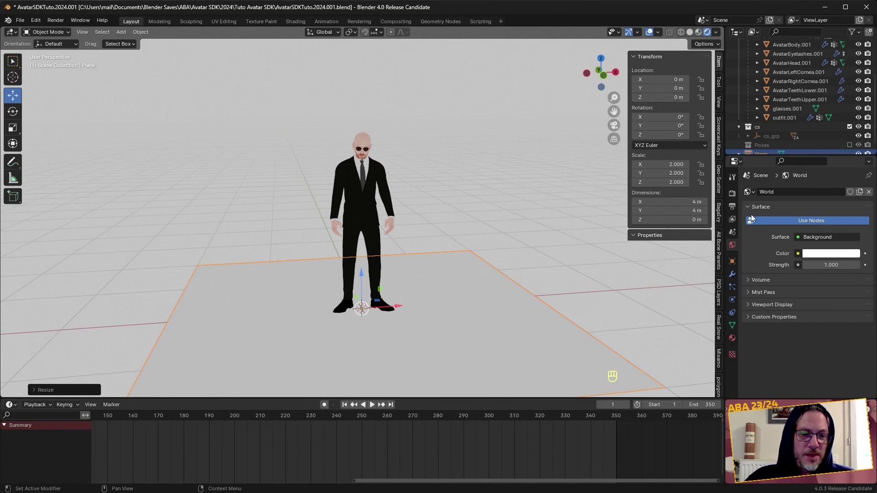
pyautogui.click(732, 193)
pyautogui.click(837, 192)
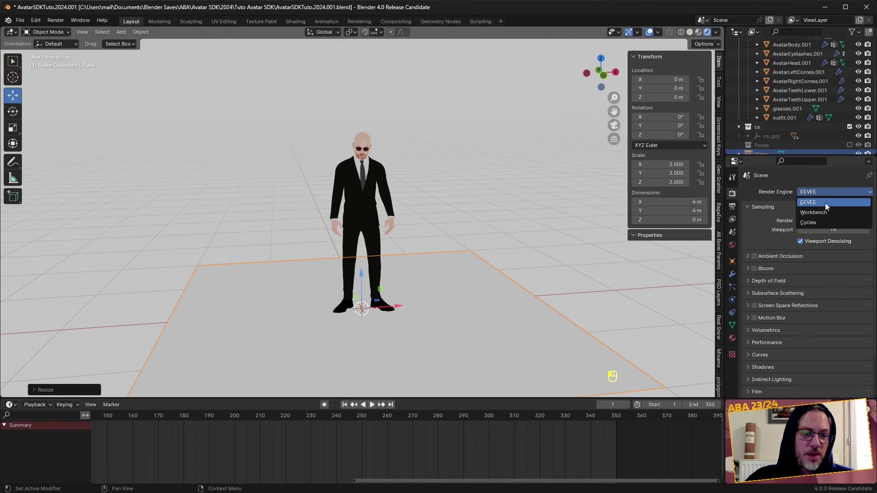
pyautogui.click(821, 222)
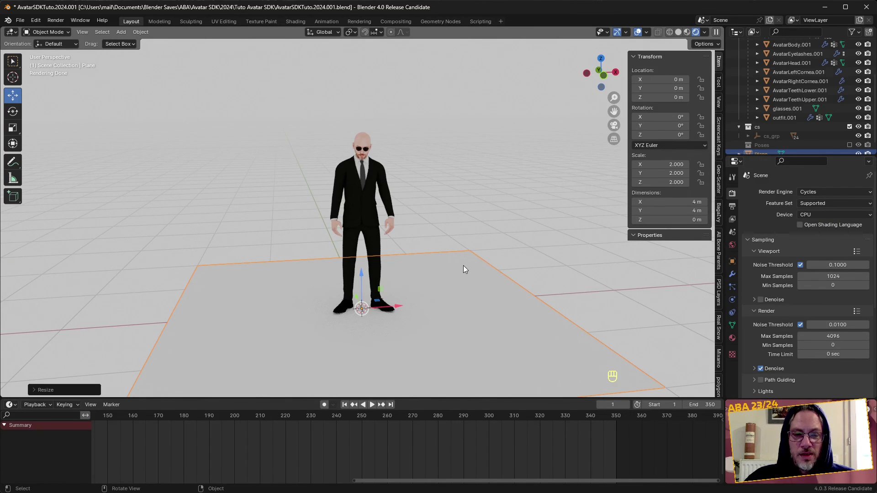
# - Enable Shadow Catcher in the floor plane's Visibility settings
pyautogui.click(732, 261)
pyautogui.scroll(-2, 759, 330)
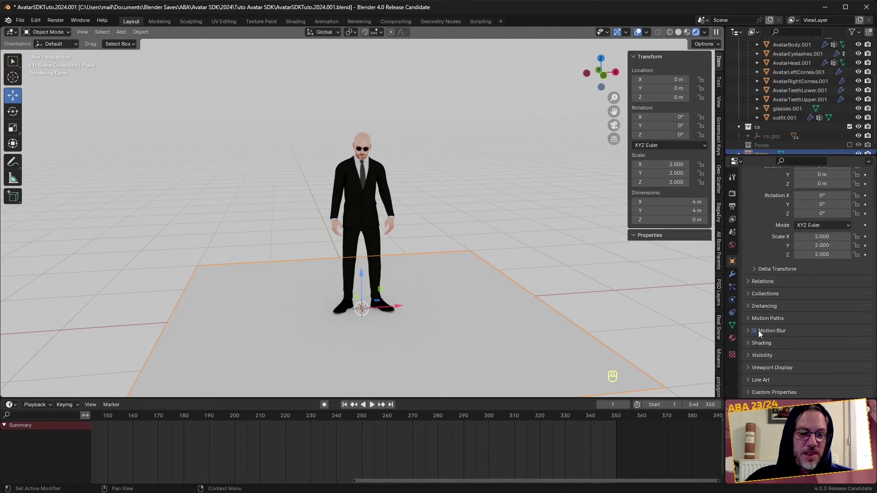
pyautogui.click(759, 354)
pyautogui.scroll(-6, 771, 323)
pyautogui.click(797, 274)
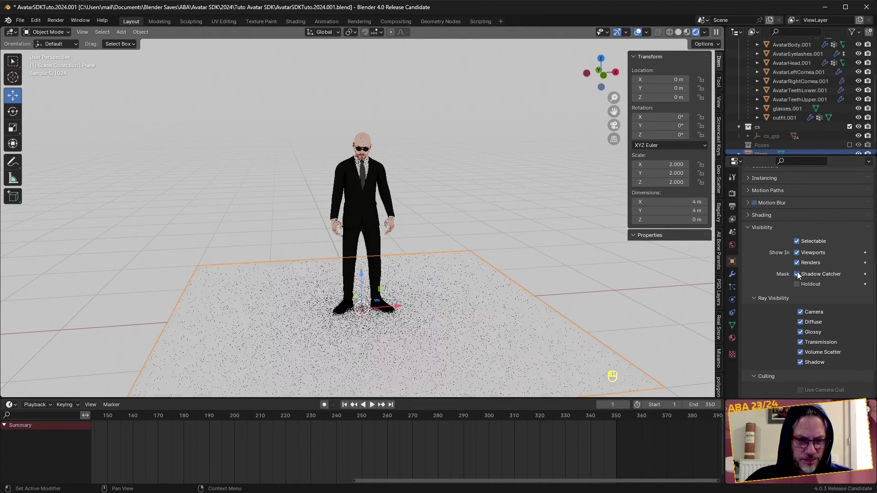
pyautogui.moveTo(397, 309); pyautogui.dragTo(411, 298, button='middle')
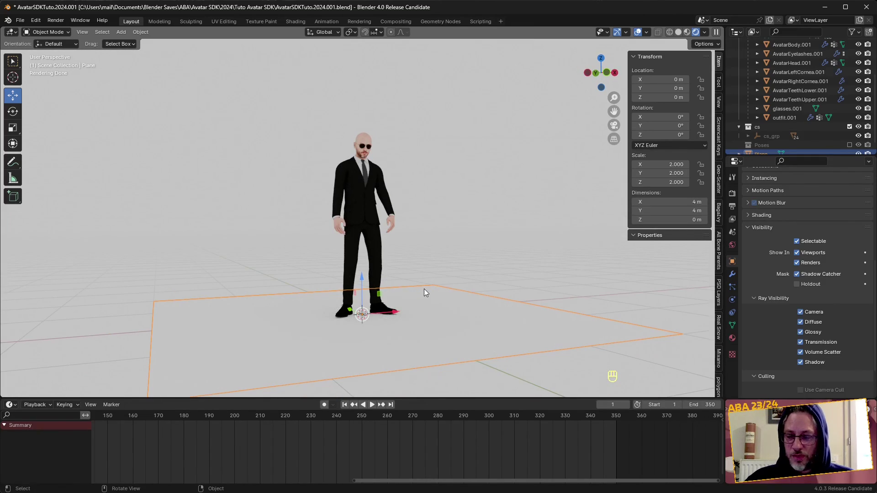
pyautogui.hotkey('shift', 'a')
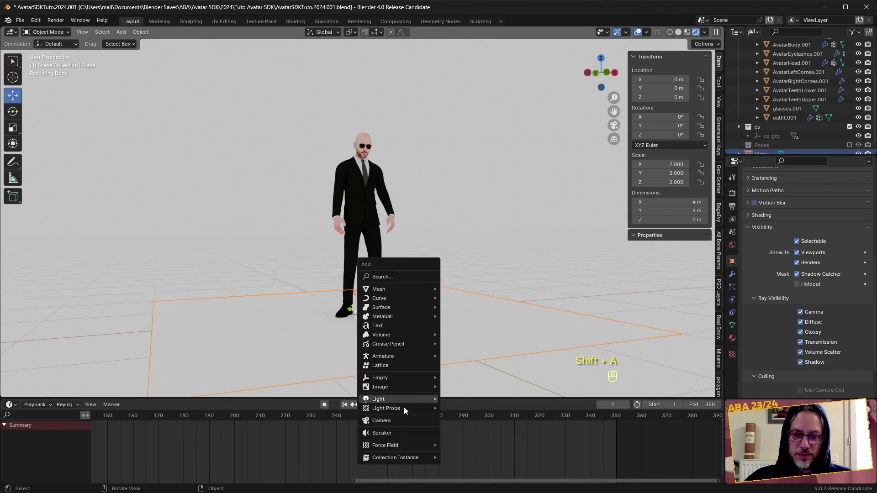
# - Add a camera and align it to the current view, framing the full-length avatar
pyautogui.click(404, 421)
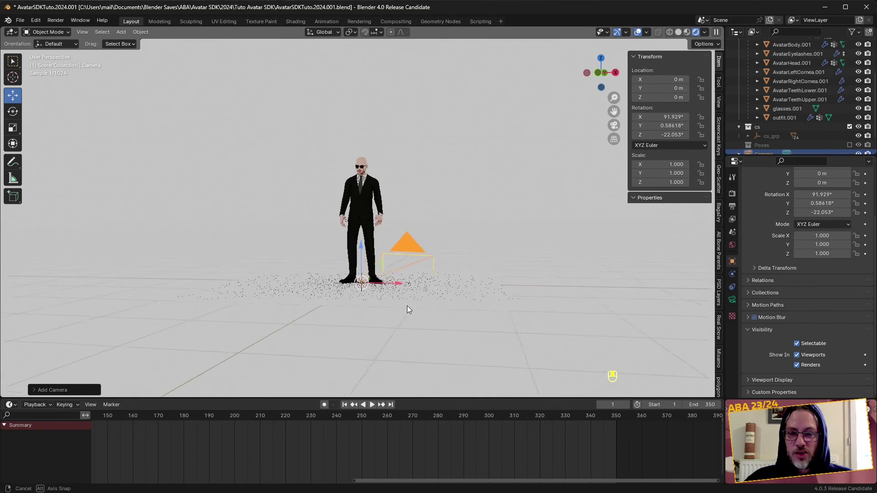
pyautogui.moveTo(407, 306); pyautogui.dragTo(436, 305, button='middle')
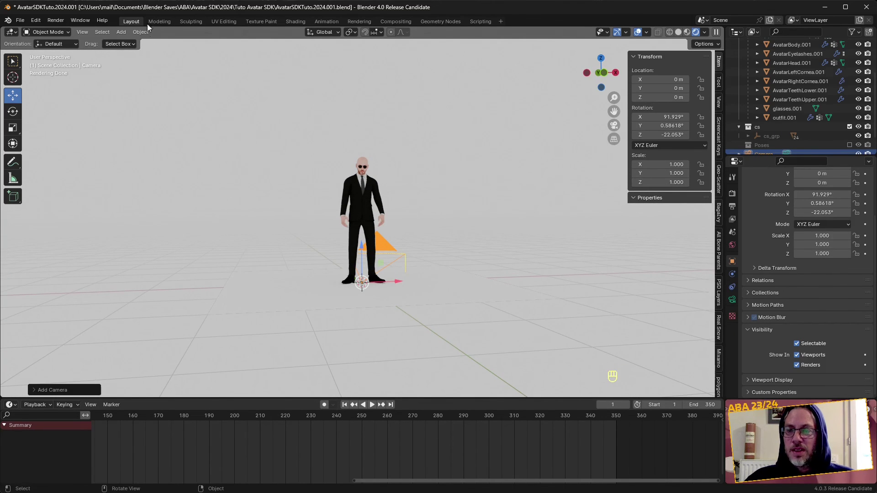
pyautogui.click(82, 32)
pyautogui.moveTo(141, 169)
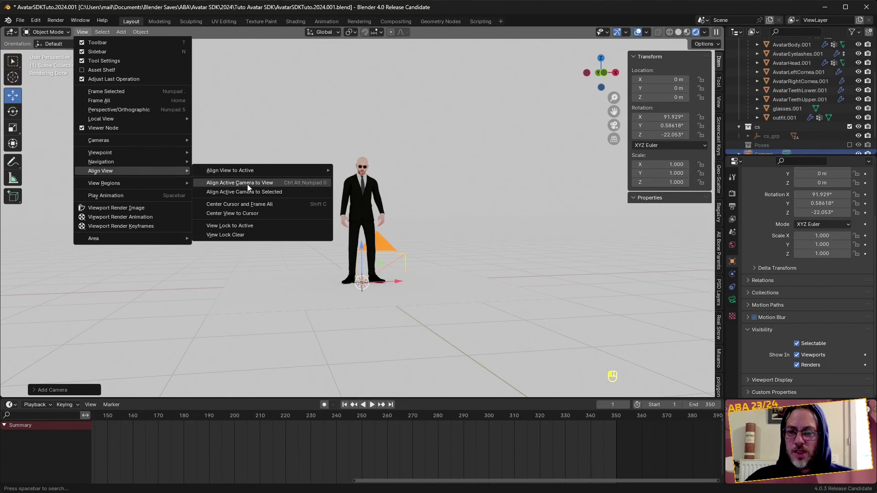
pyautogui.click(262, 185)
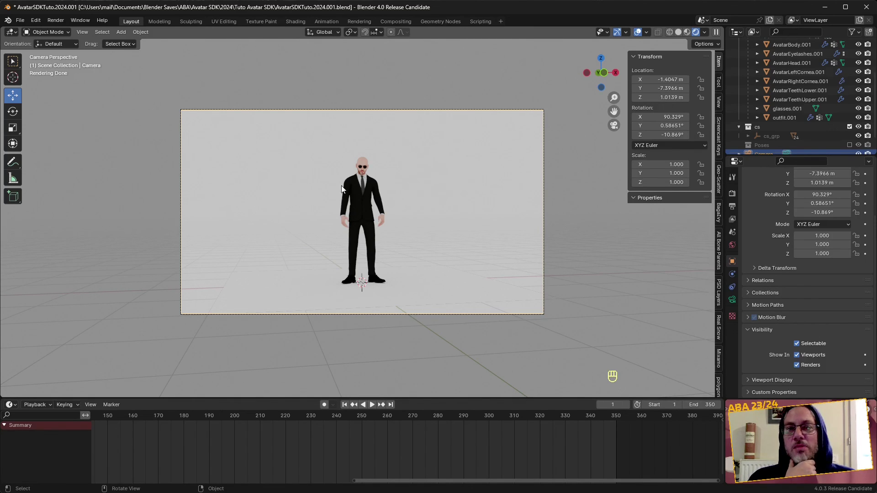
# - Set Cycles to render on GPU Compute with 128 max render samples
pyautogui.click(732, 178)
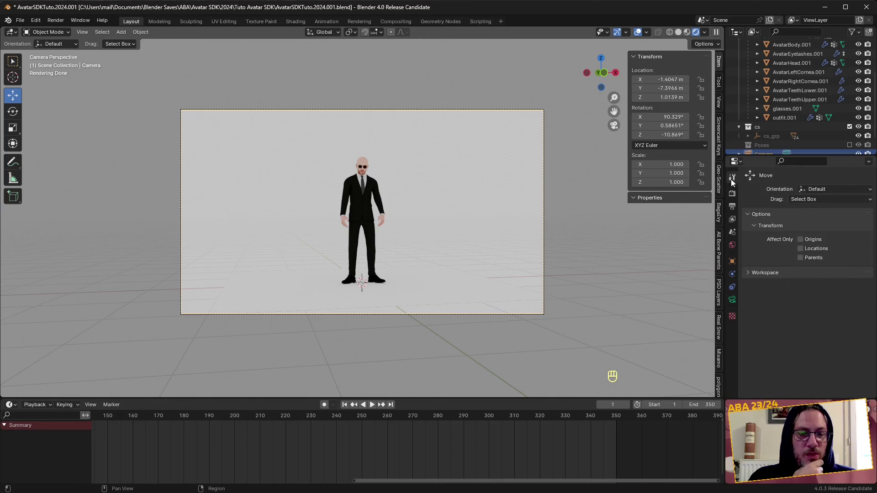
pyautogui.click(733, 193)
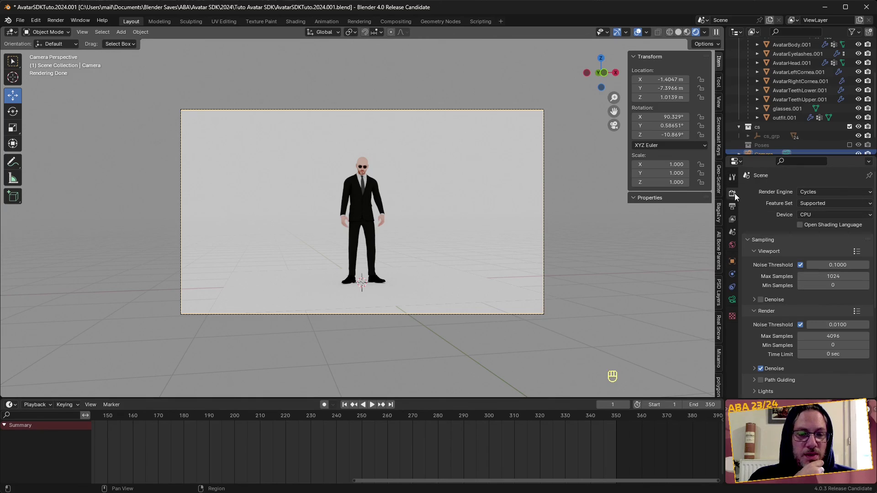
pyautogui.click(813, 214)
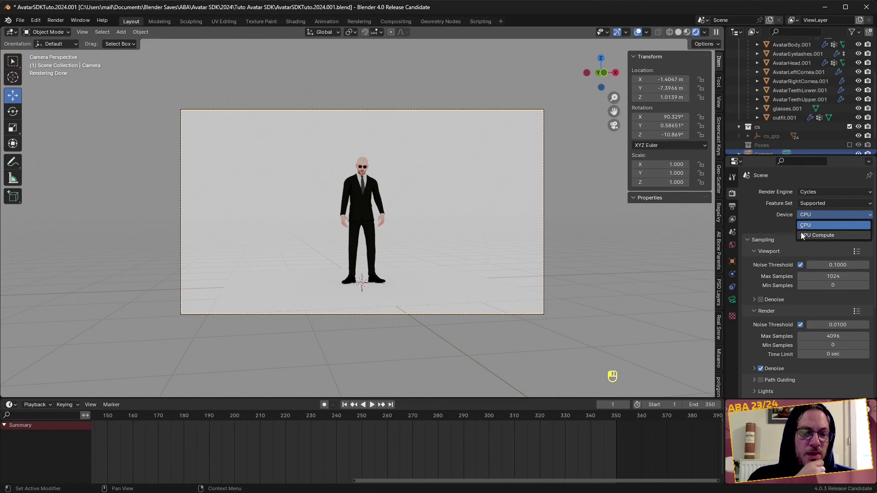
pyautogui.click(802, 233)
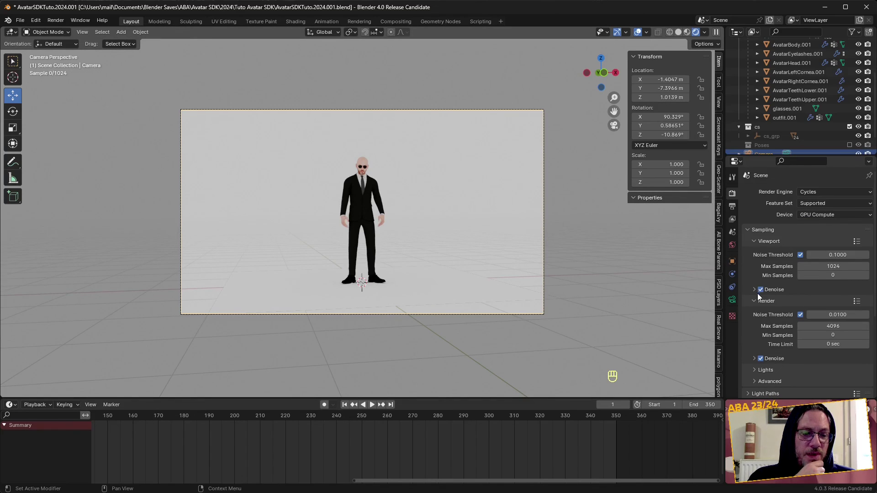
pyautogui.click(745, 230)
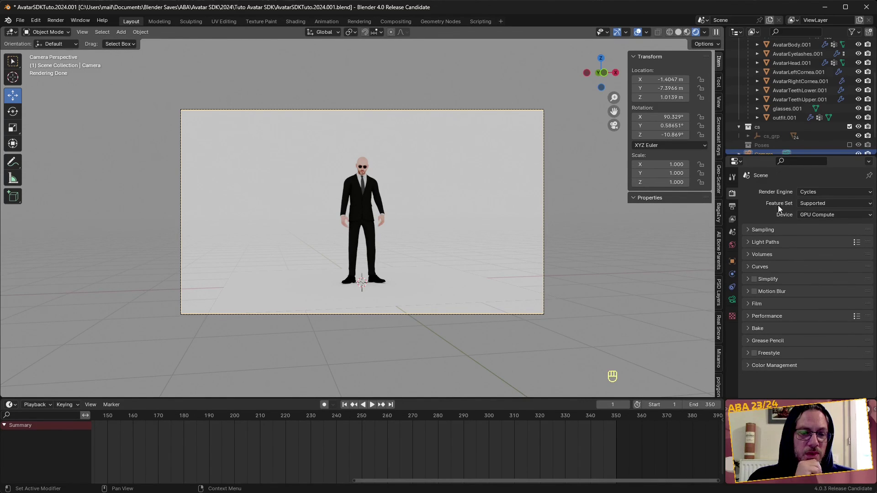
pyautogui.click(751, 231)
pyautogui.click(839, 326)
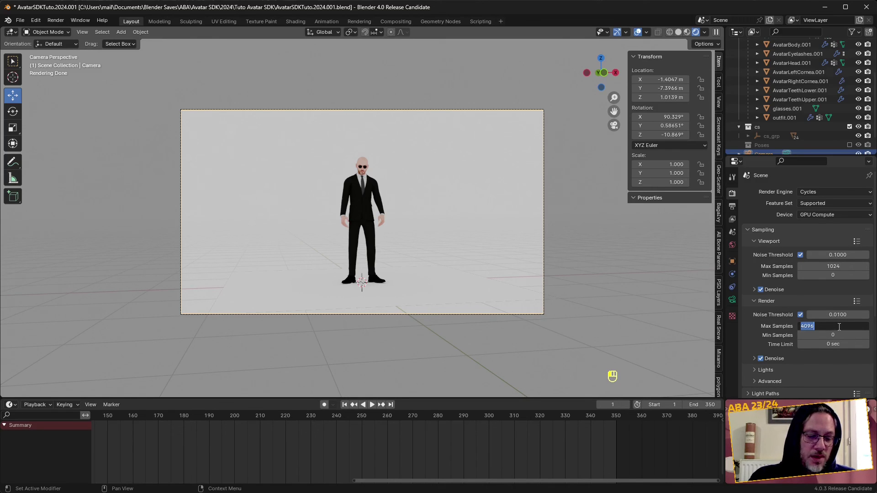
pyautogui.write('128')
pyautogui.press('Return')
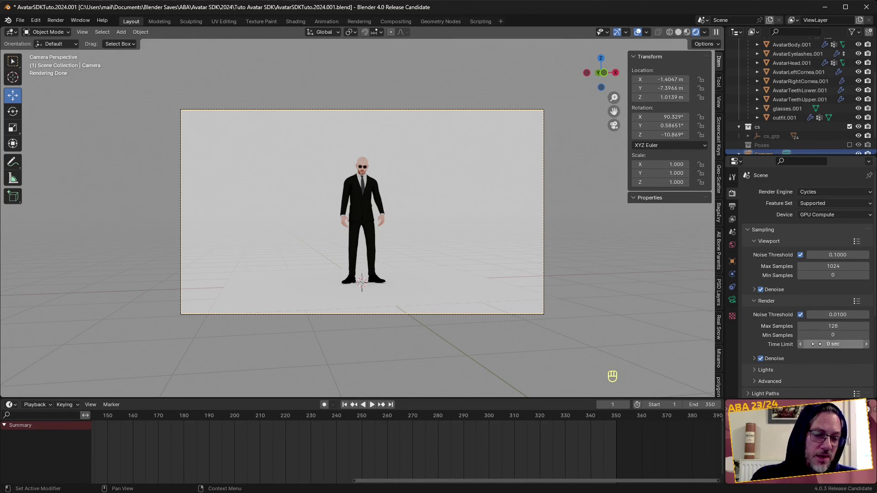
pyautogui.click(753, 301)
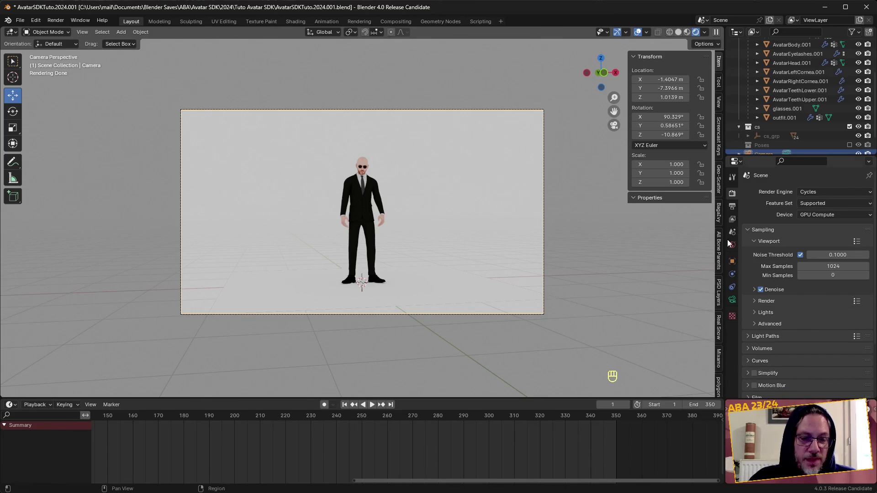
pyautogui.click(756, 242)
pyautogui.click(748, 231)
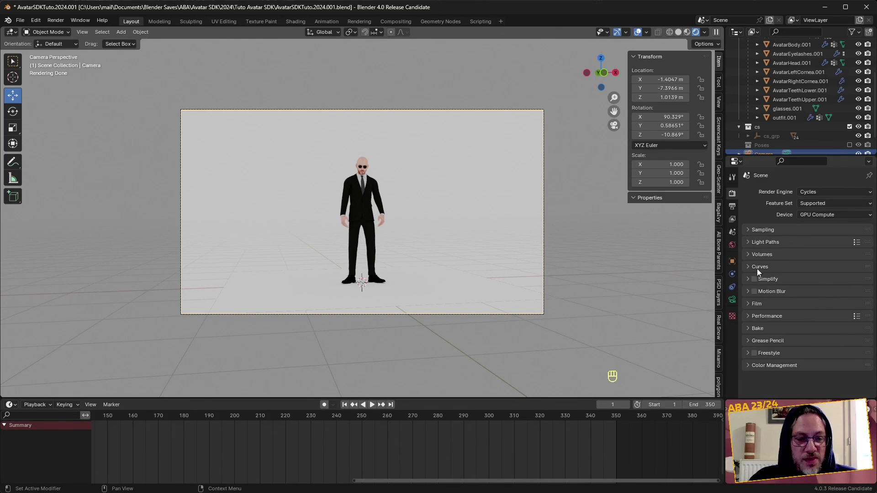
# - Set the Color Management view transform to Standard so the floor renders white
pyautogui.click(758, 366)
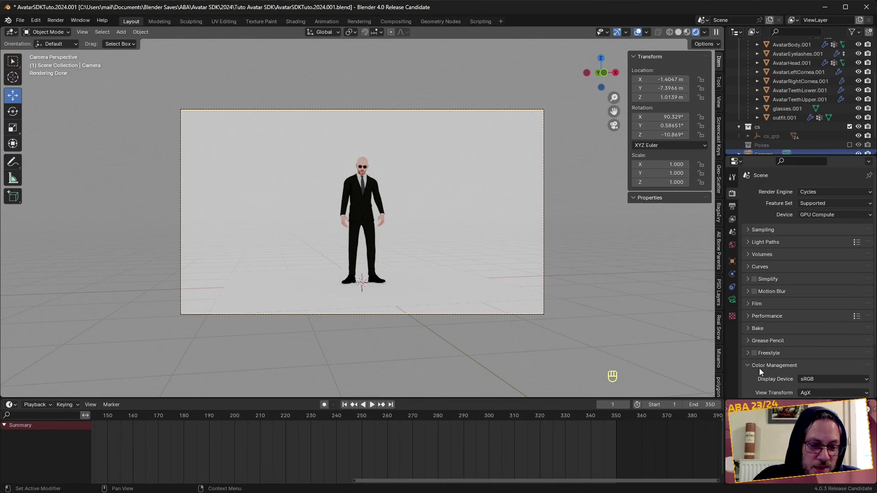
pyautogui.scroll(-4, 763, 361)
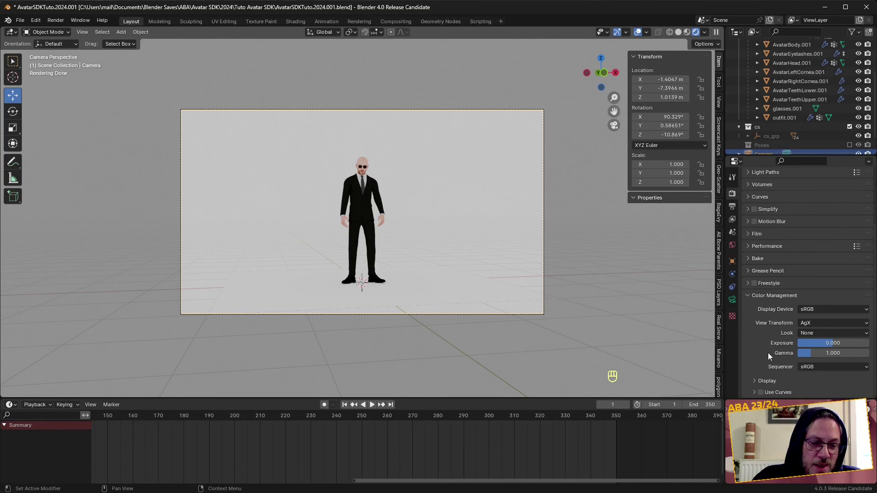
pyautogui.click(816, 323)
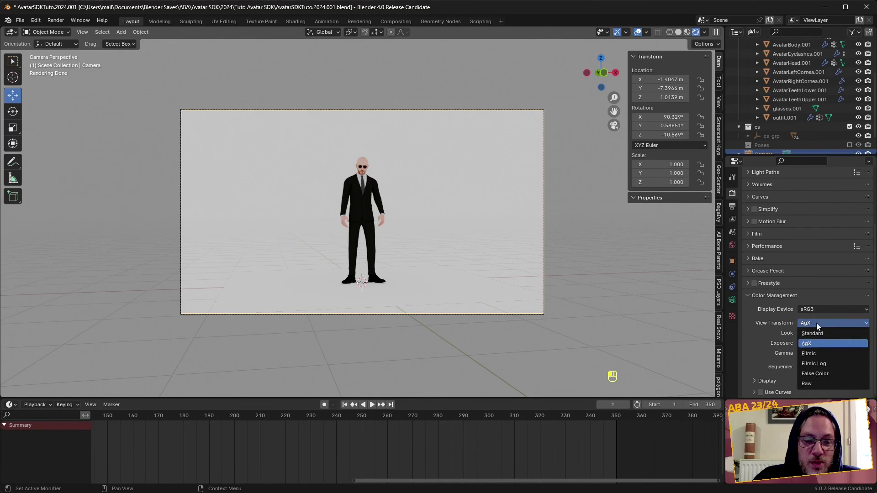
pyautogui.click(824, 354)
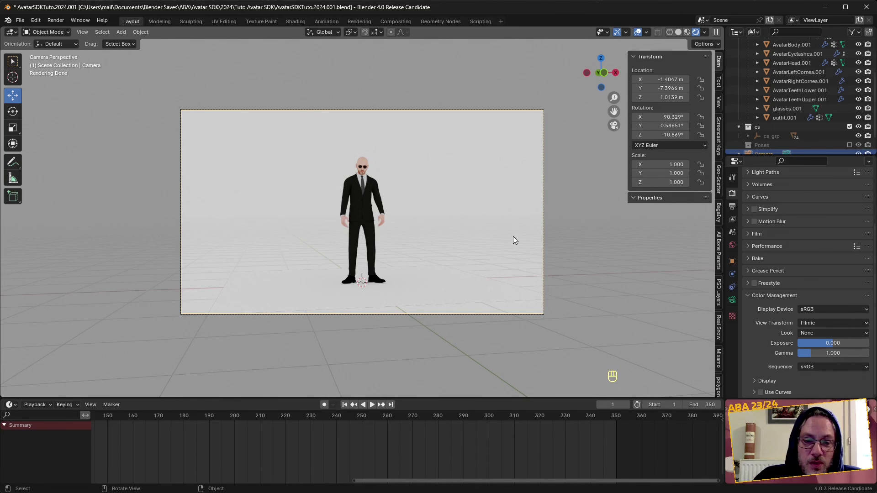
pyautogui.click(821, 325)
pyautogui.click(831, 333)
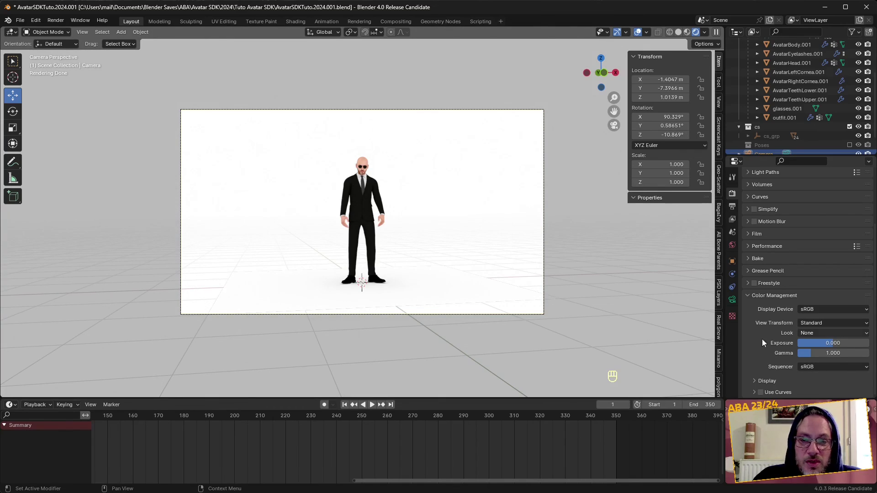
# - Hide viewport overlays and gizmos, then preview the animation playback
pyautogui.click(638, 32)
pyautogui.click(618, 32)
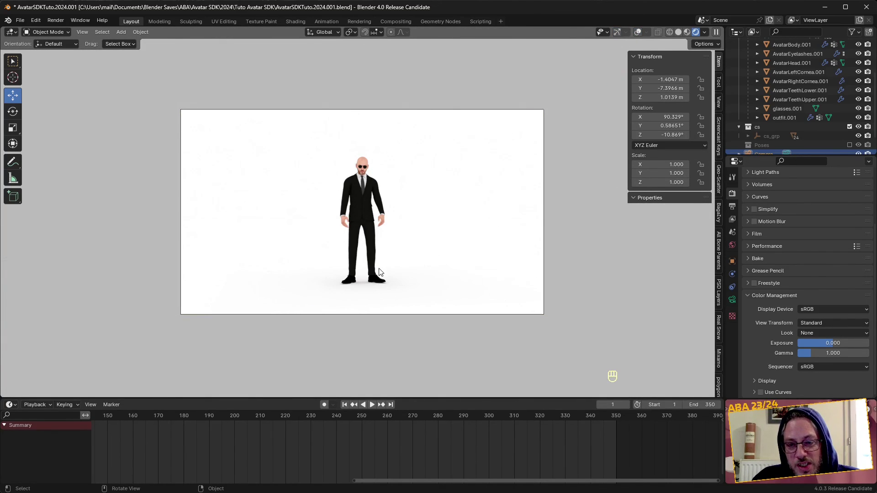
pyautogui.press('space')
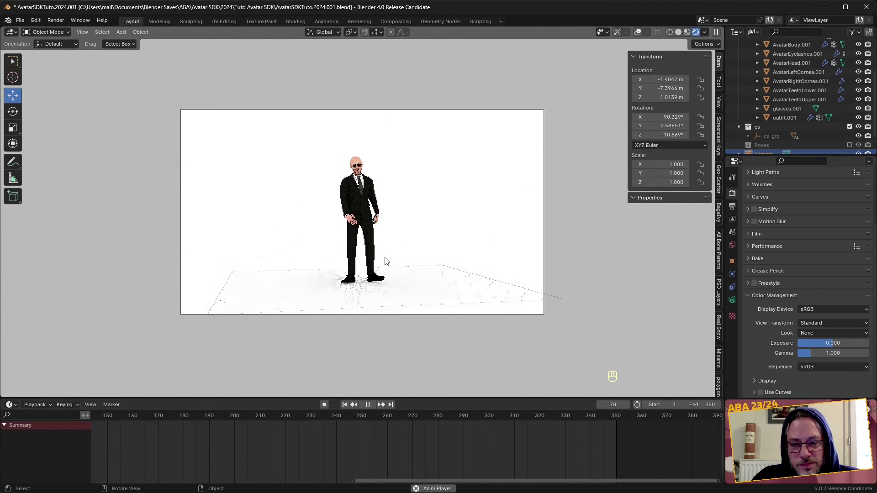
pyautogui.press('space')
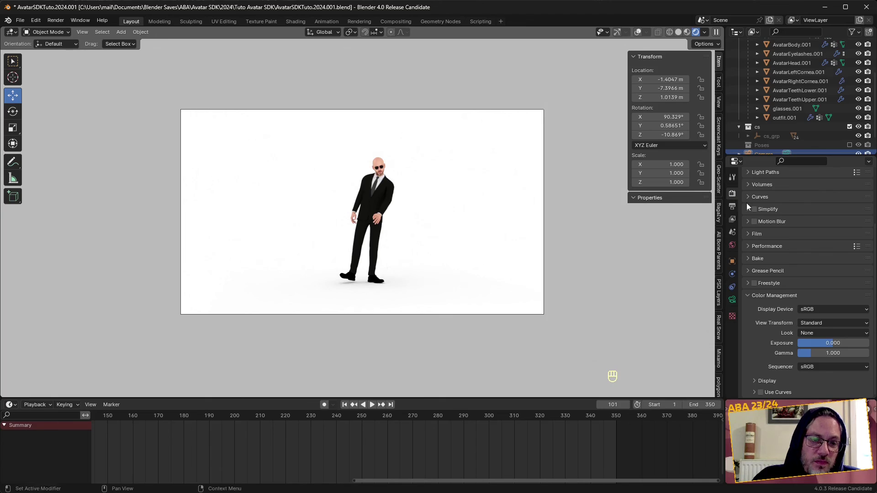
# - Set the frame rate to 25 fps and browse for the render output folder
pyautogui.click(735, 209)
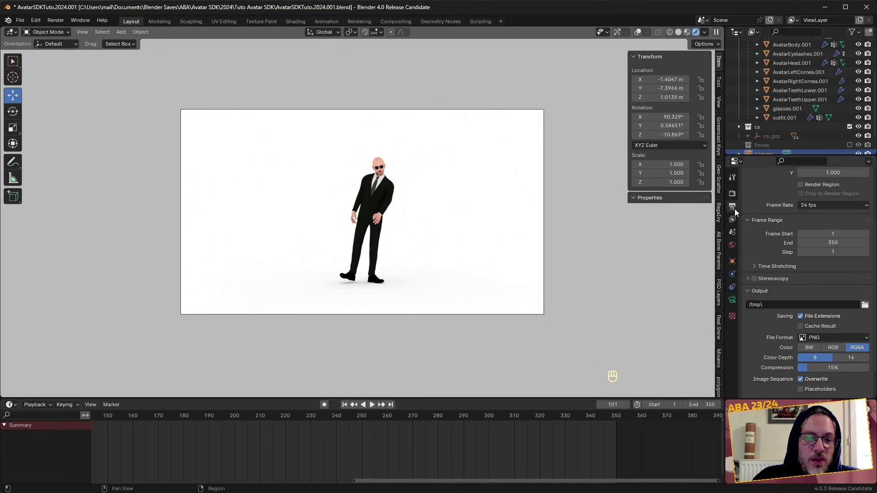
pyautogui.scroll(3, 773, 265)
pyautogui.click(807, 261)
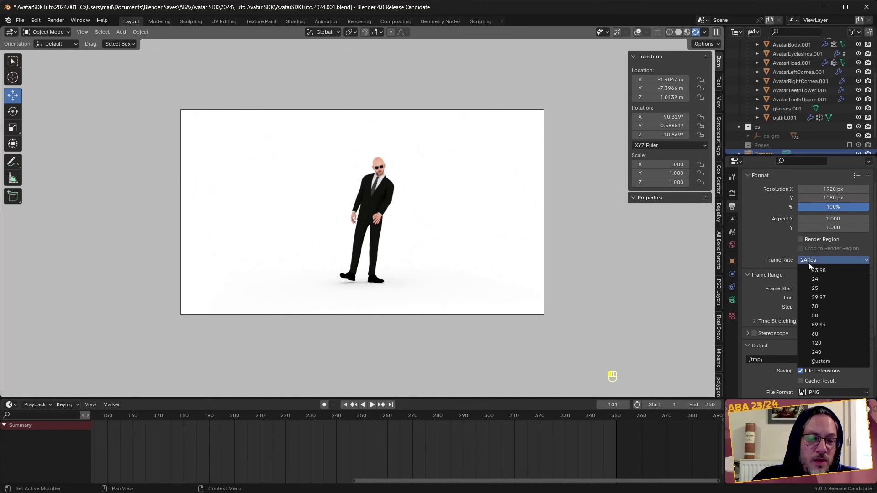
pyautogui.click(824, 287)
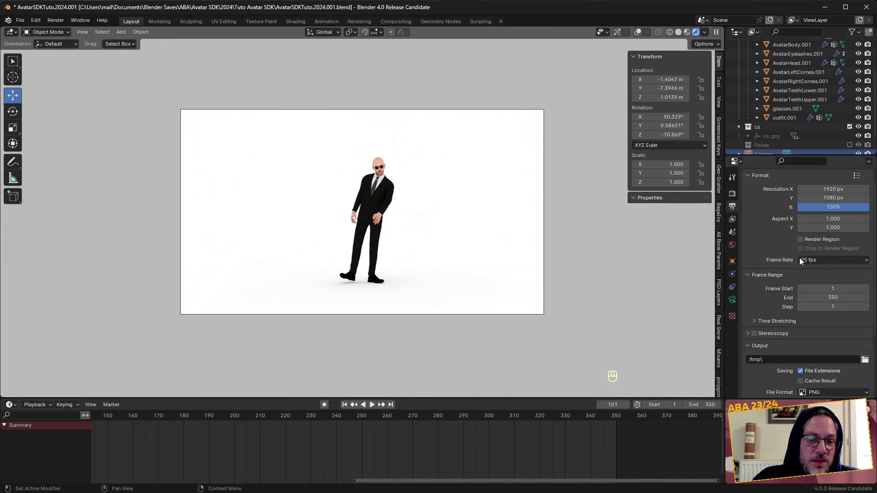
pyautogui.scroll(1, 763, 258)
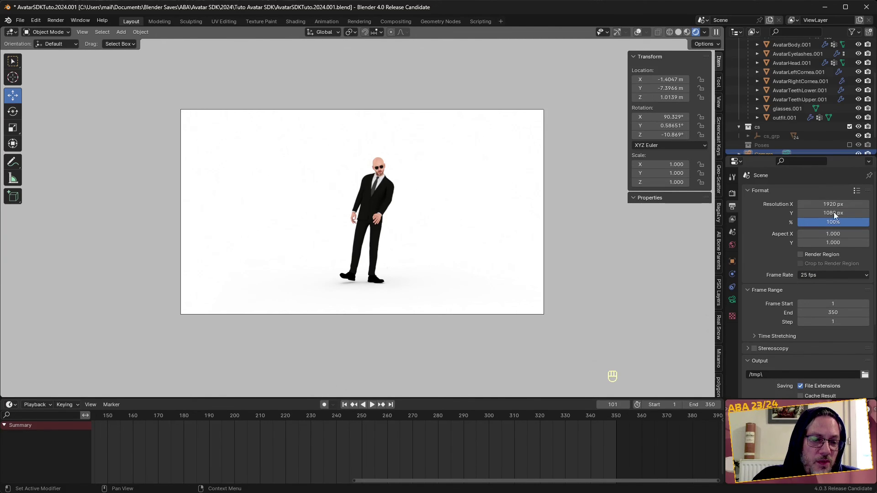
pyautogui.scroll(-5, 760, 243)
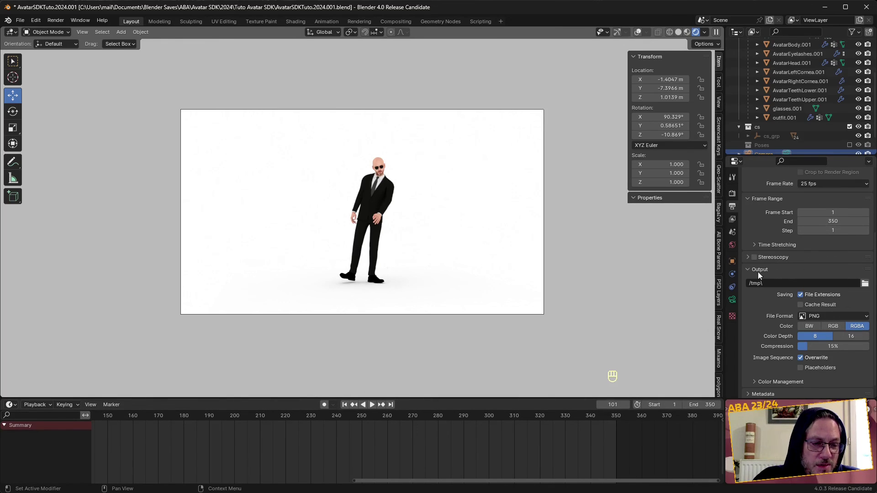
pyautogui.click(865, 284)
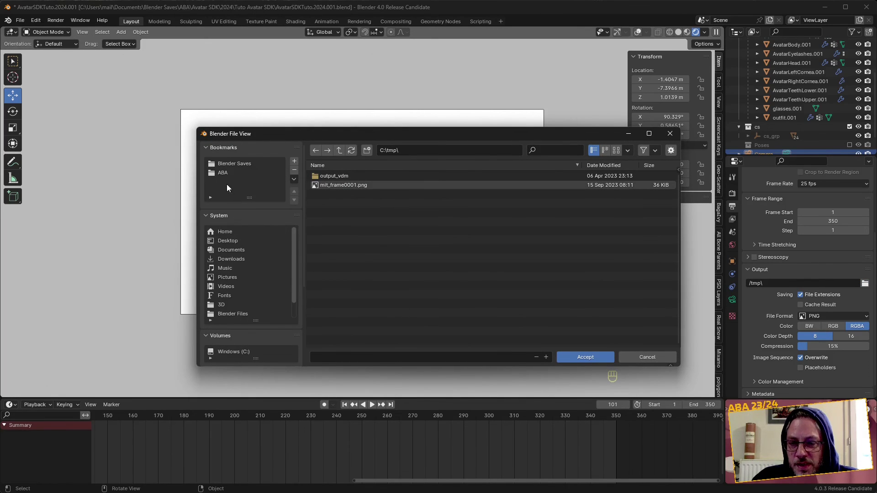
# - Create a new Render folder inside the Tuto Avatar SDK folder
pyautogui.scroll(-5, 243, 337)
pyautogui.click(231, 281)
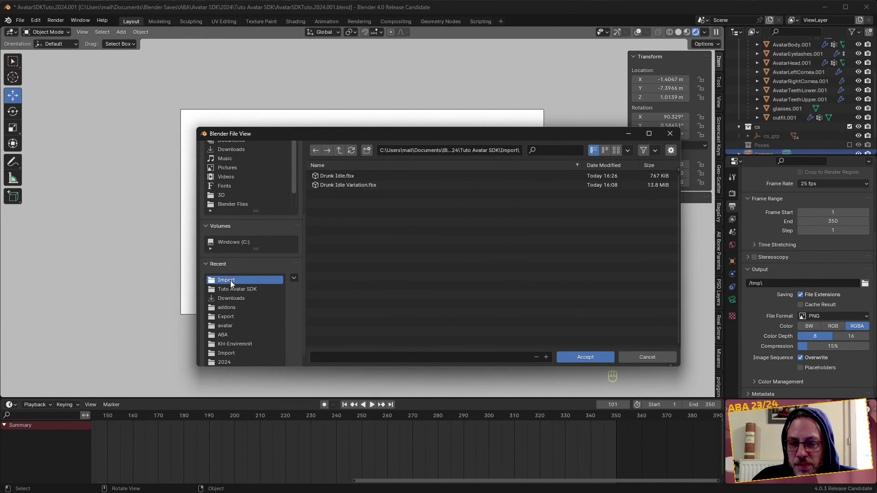
pyautogui.click(232, 289)
pyautogui.rightClick(343, 288)
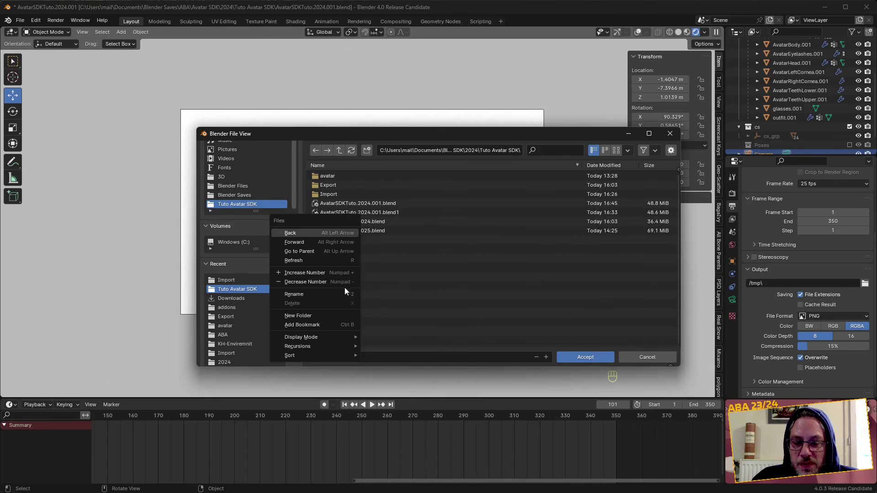
pyautogui.click(317, 316)
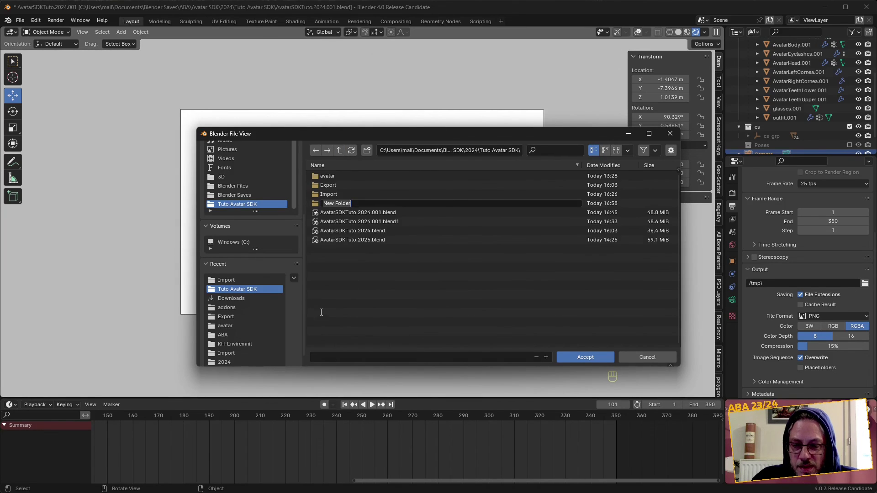
pyautogui.write('Re')
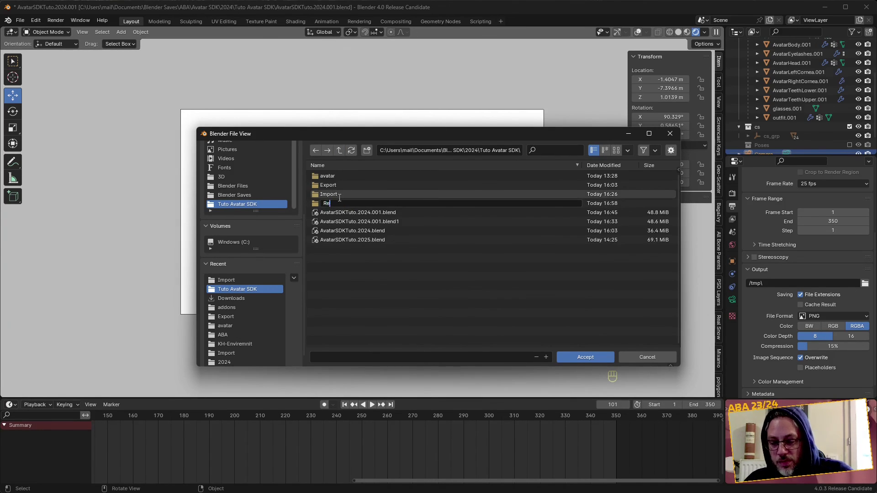
pyautogui.write('nder')
pyautogui.press('Return')
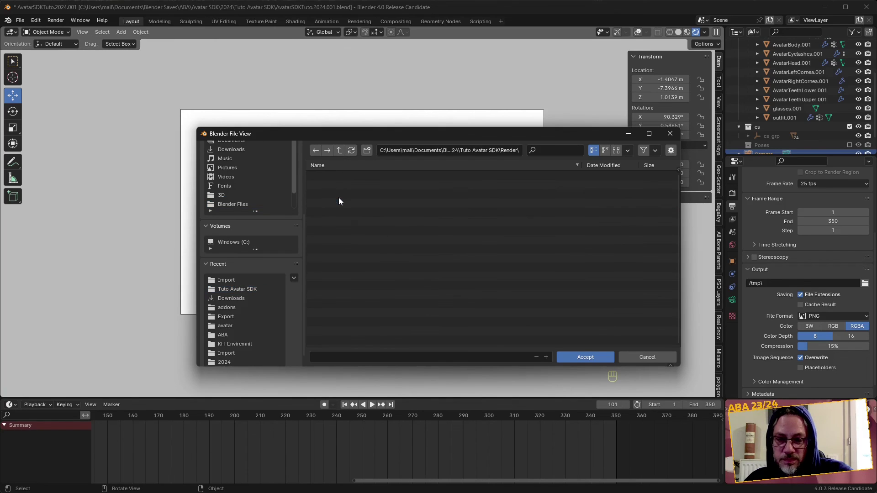
# - Name the output frames AvatarSDKMixamo2024.001_ and accept the output path
pyautogui.click(351, 356)
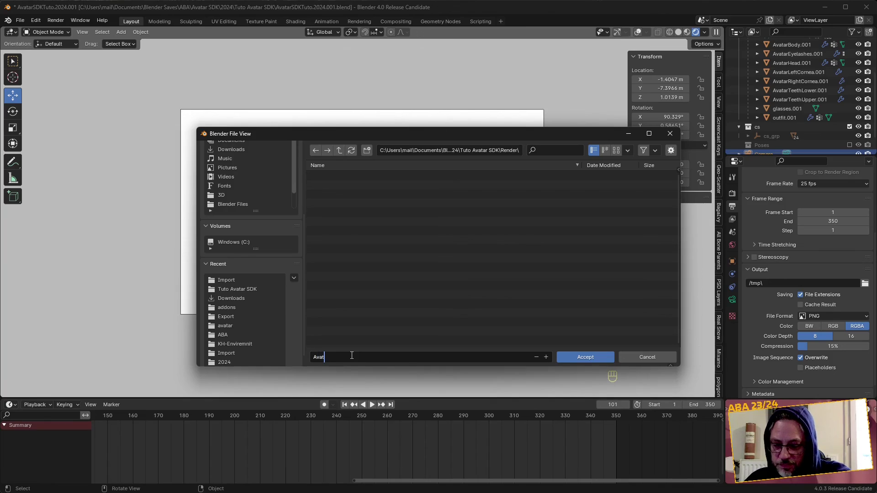
pyautogui.write('AvatarS')
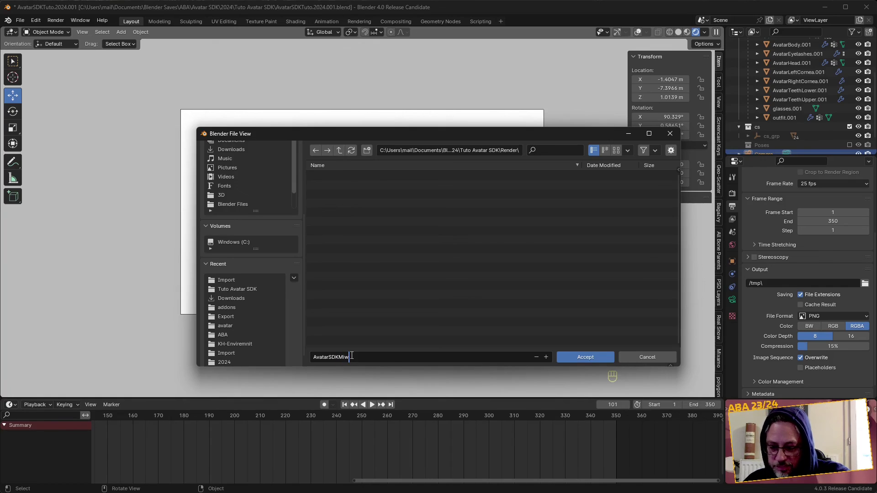
pyautogui.write('DKMixamo')
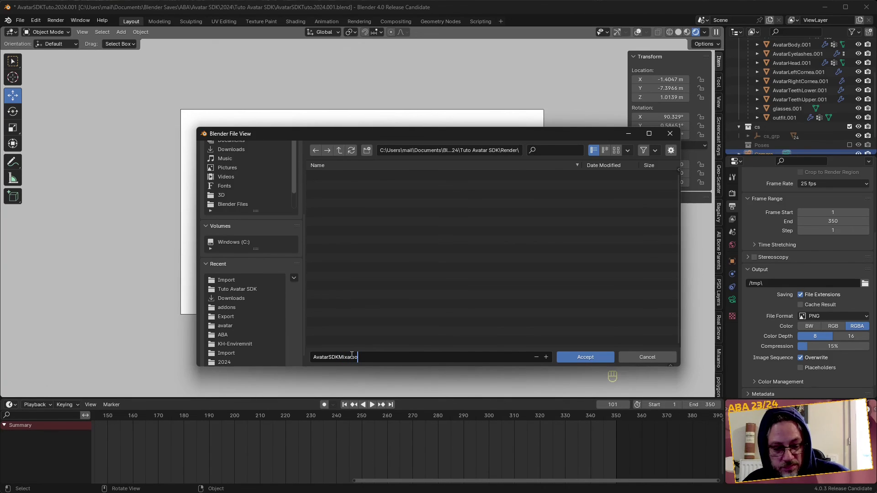
pyautogui.write('2024')
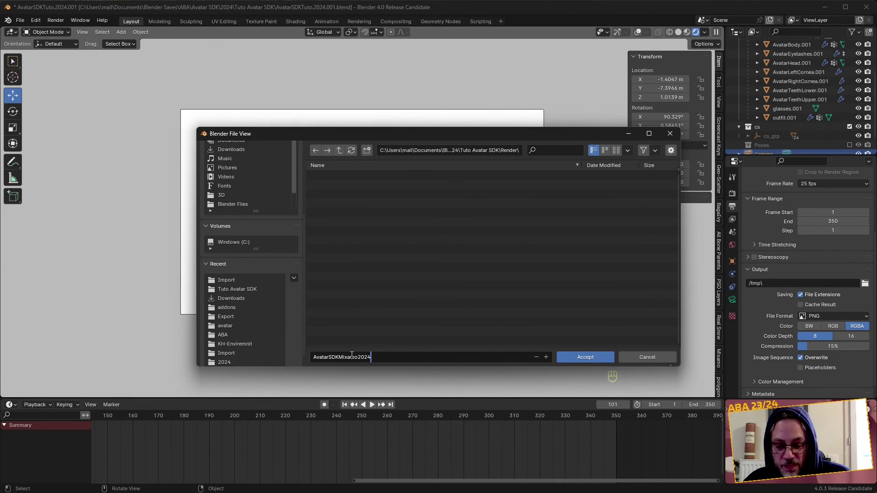
pyautogui.write('.0')
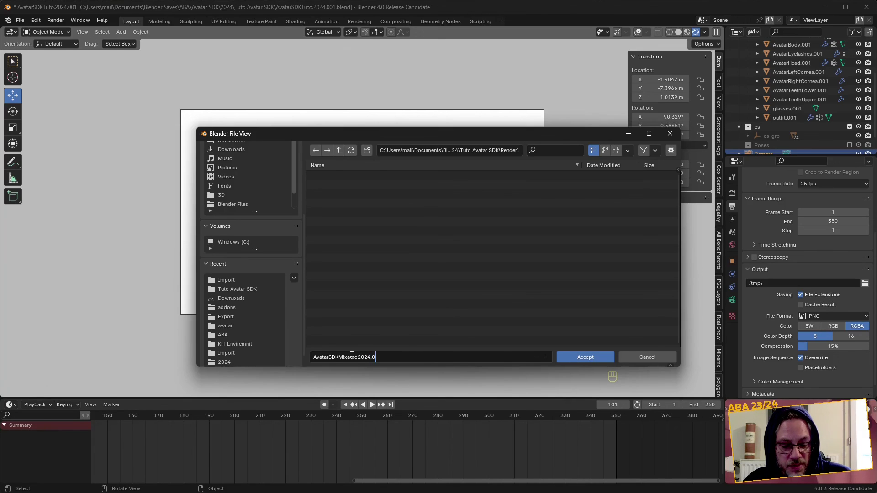
pyautogui.write('01')
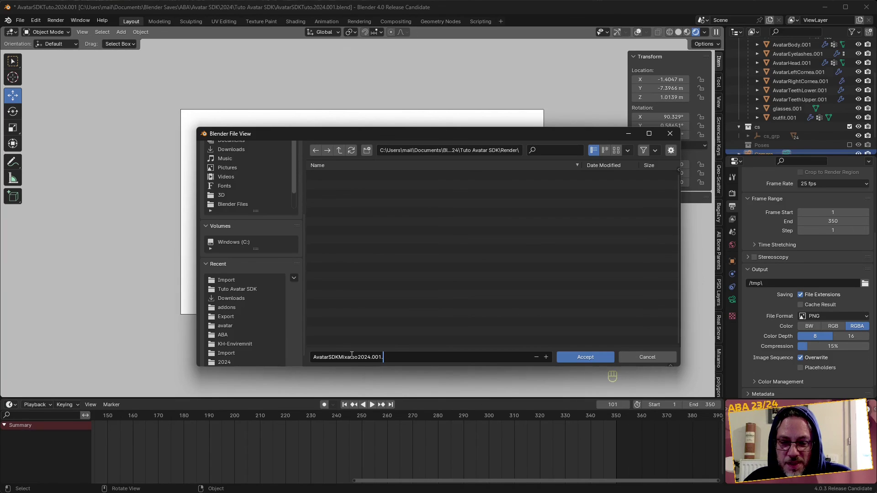
pyautogui.write('.')
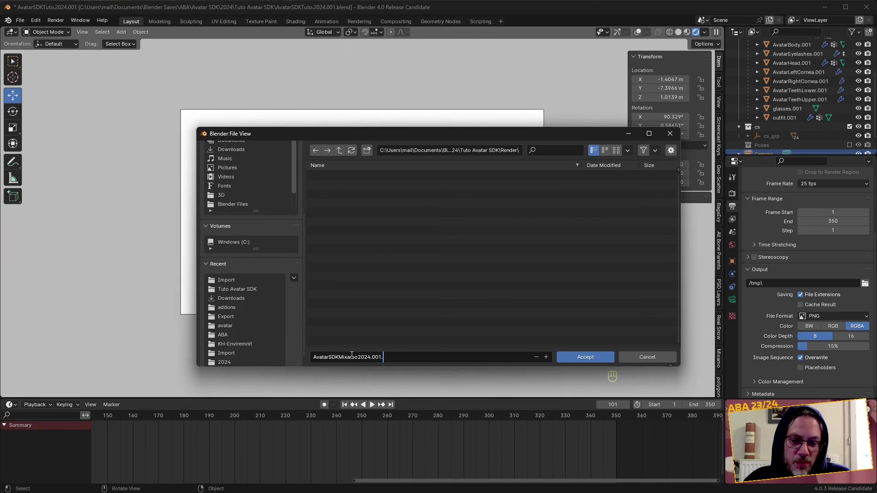
pyautogui.press('BackSpace')
pyautogui.write('_')
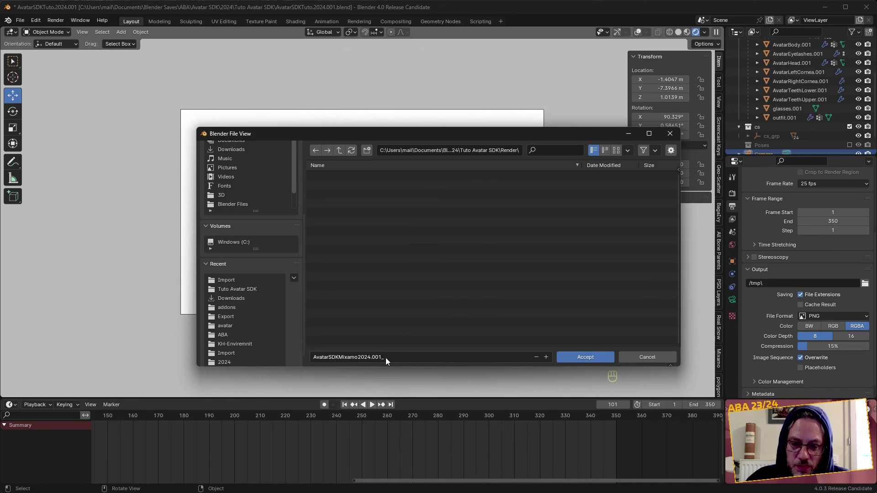
pyautogui.click(585, 360)
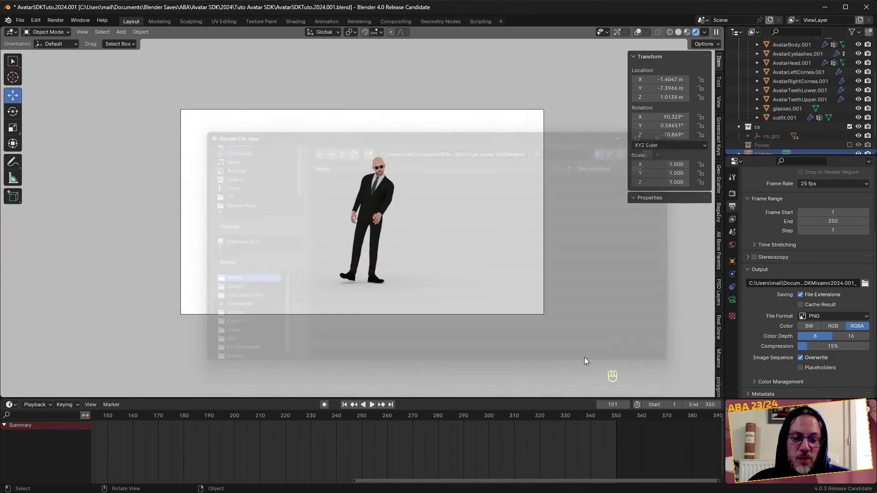
# - Change the output file format from PNG to JPEG (RGB, 90% quality)
pyautogui.click(824, 315)
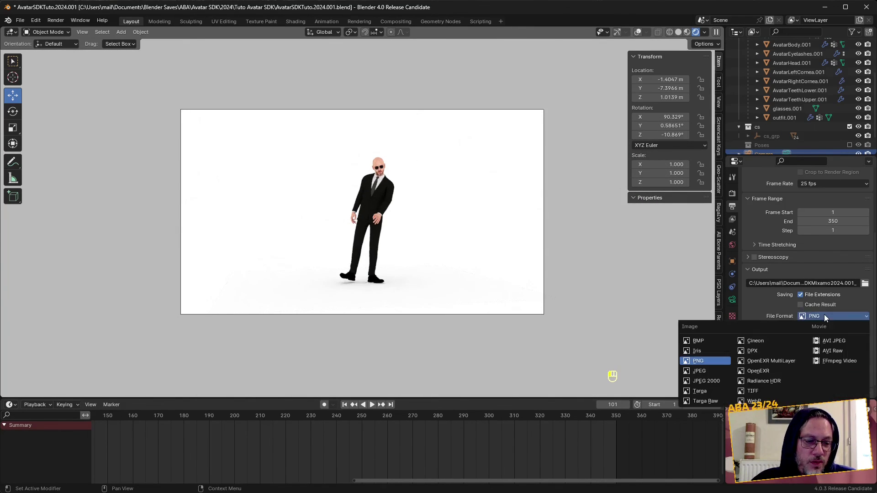
pyautogui.click(705, 372)
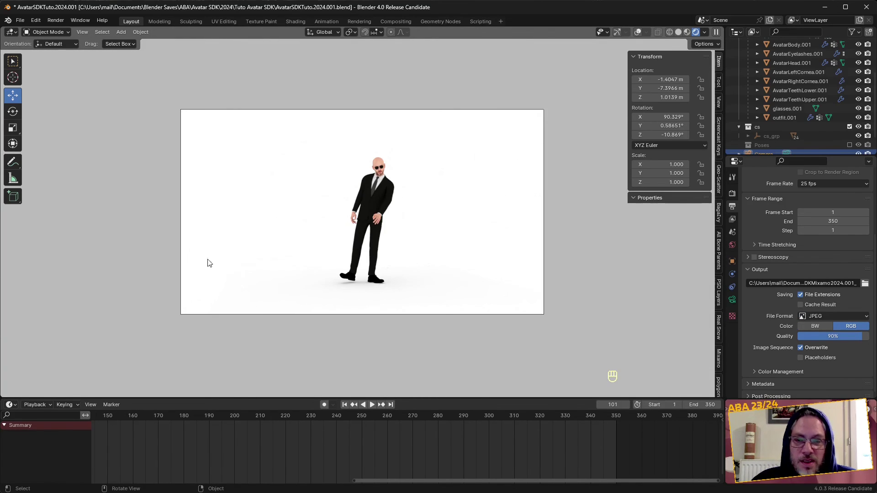
pyautogui.click(51, 18)
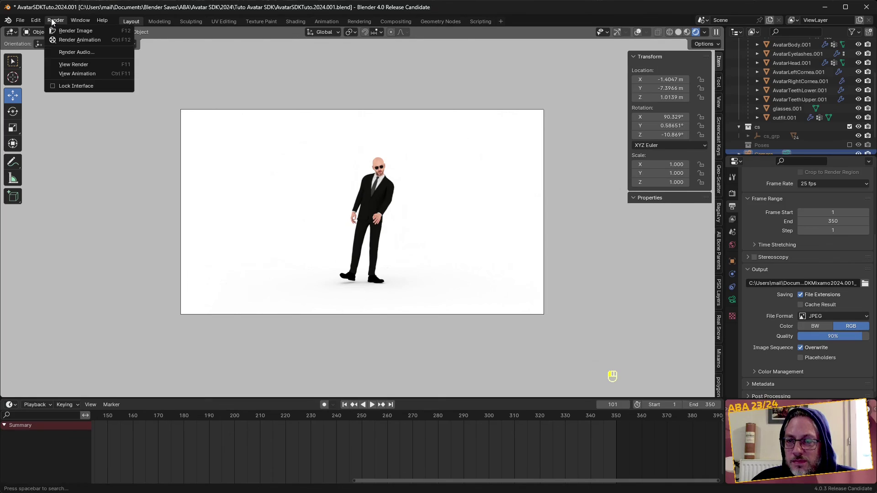
# - Render the animation through frame 350, then close the render window
pyautogui.click(89, 40)
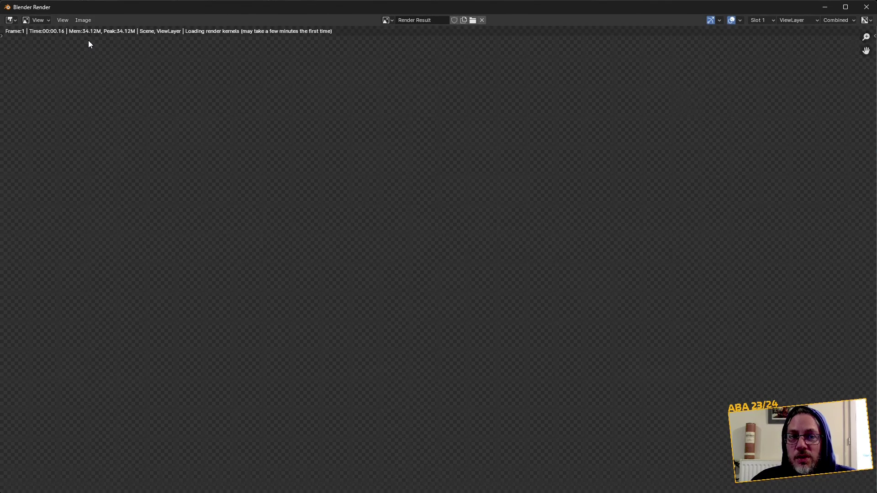
pyautogui.scroll(-2, 294, 178)
pyautogui.scroll(1, 295, 178)
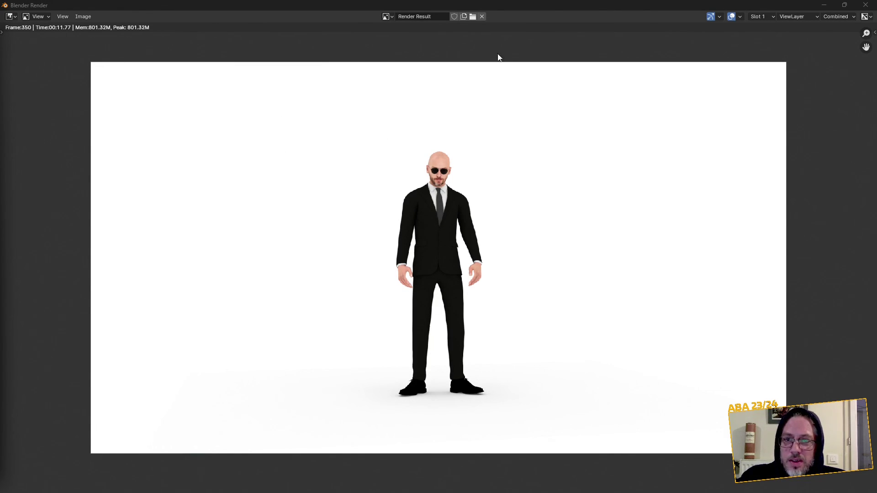
pyautogui.click(867, 6)
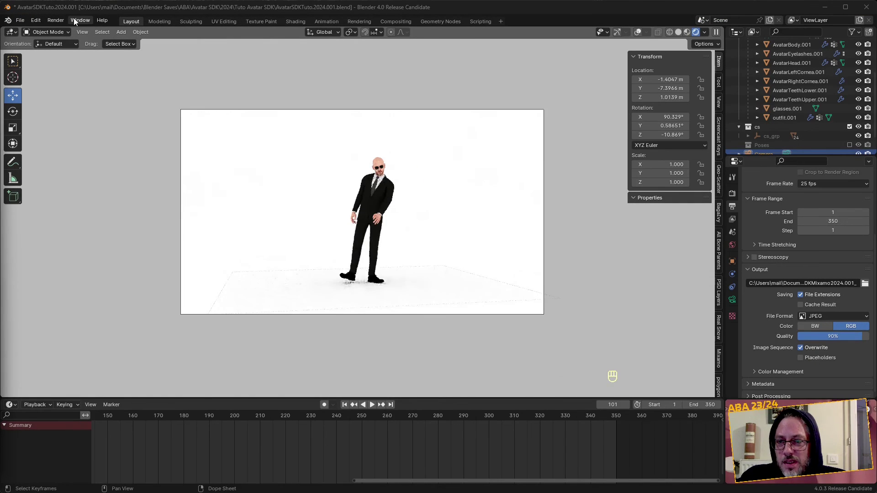
# - Play back the rendered JPEG frames with View Animation, then enlarge the player window by dragging its corners
pyautogui.click(55, 20)
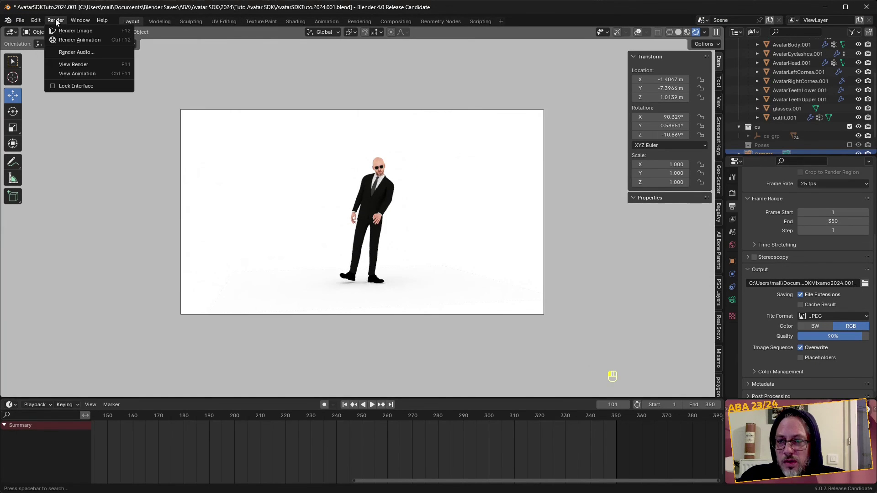
pyautogui.click(91, 74)
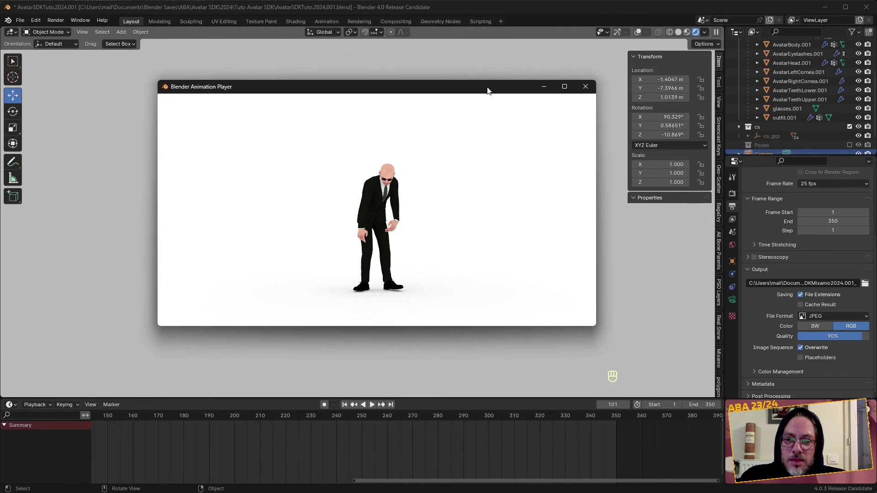
pyautogui.doubleClick(488, 89)
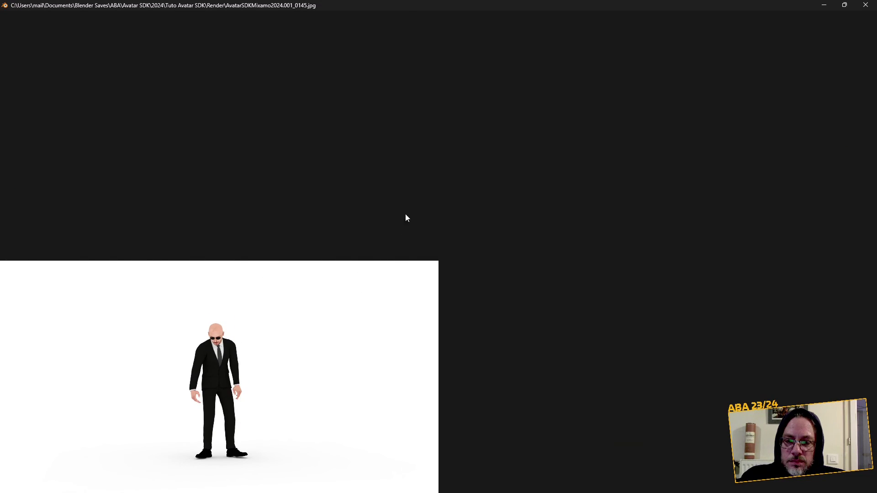
pyautogui.click(844, 5)
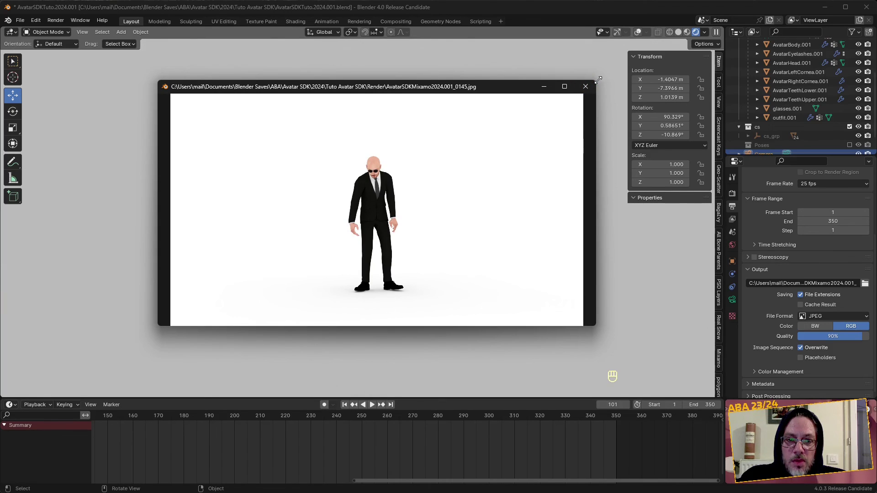
pyautogui.moveTo(158, 81); pyautogui.dragTo(22, 14)
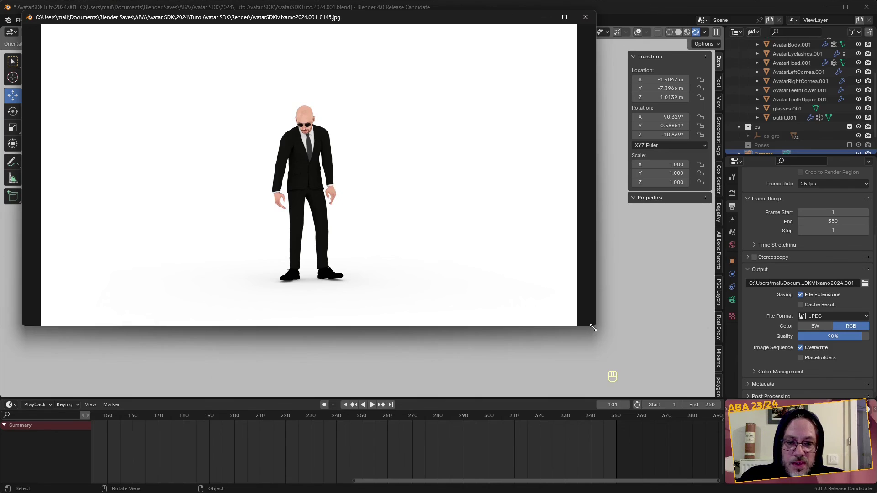
pyautogui.moveTo(593, 328); pyautogui.dragTo(819, 472)
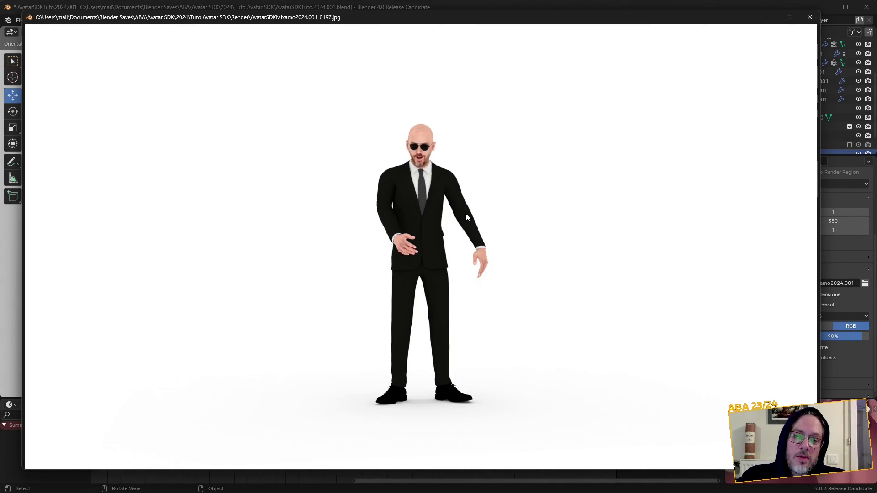